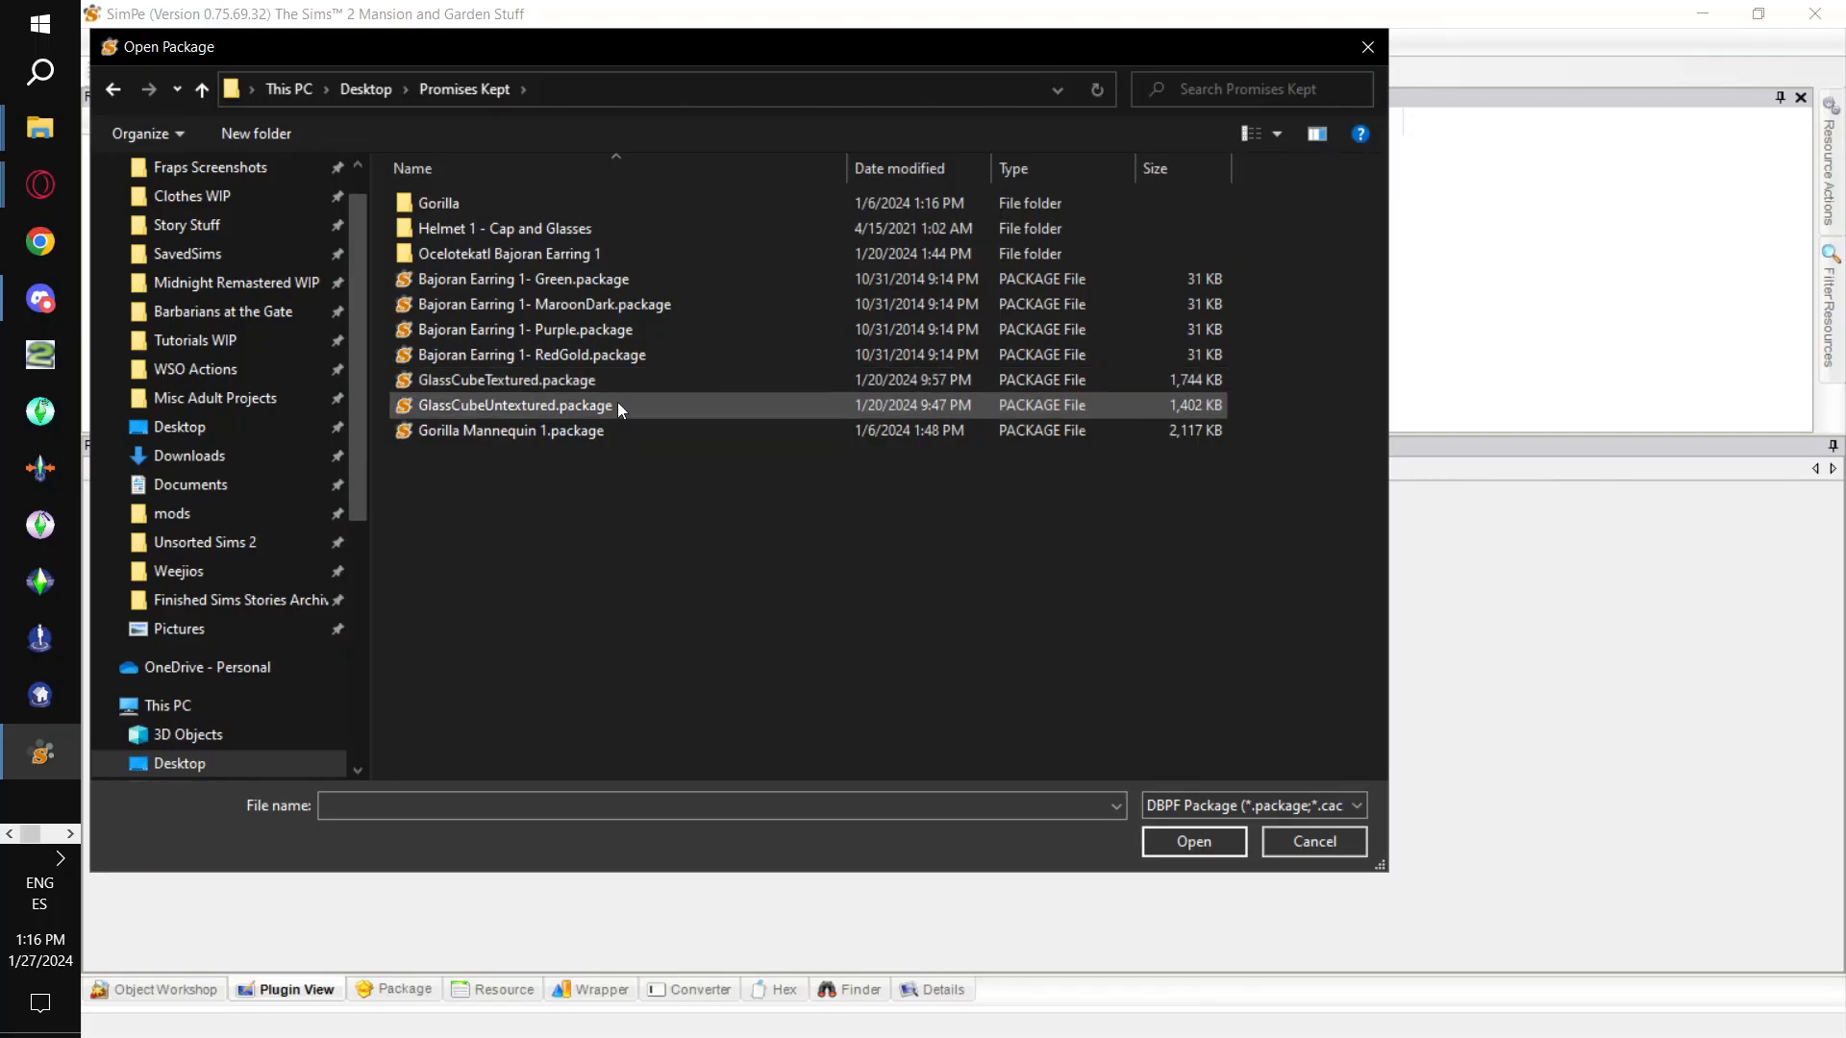
Open GlassCubeUntextured.package and preview the full cube mesh from its Geometric Data Container in an enlarged plugin view.
double_click(617, 402)
left_click(327, 241)
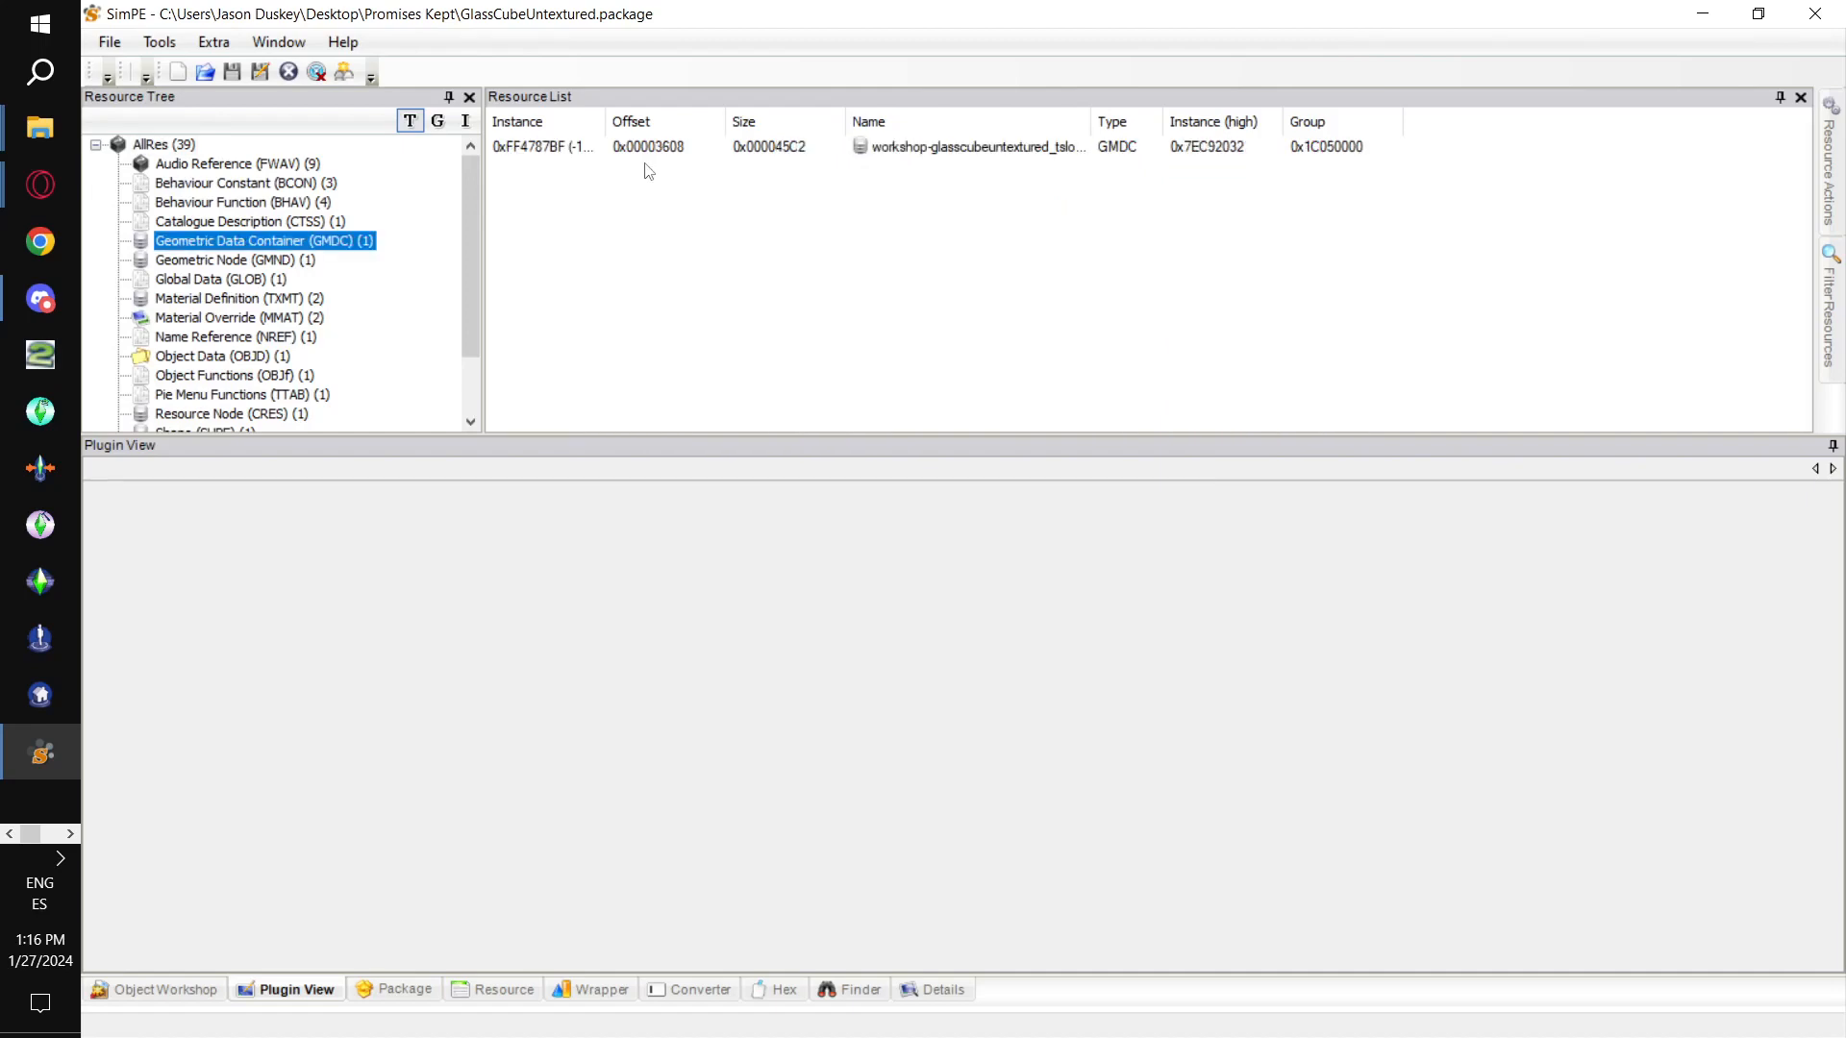
left_click(652, 146)
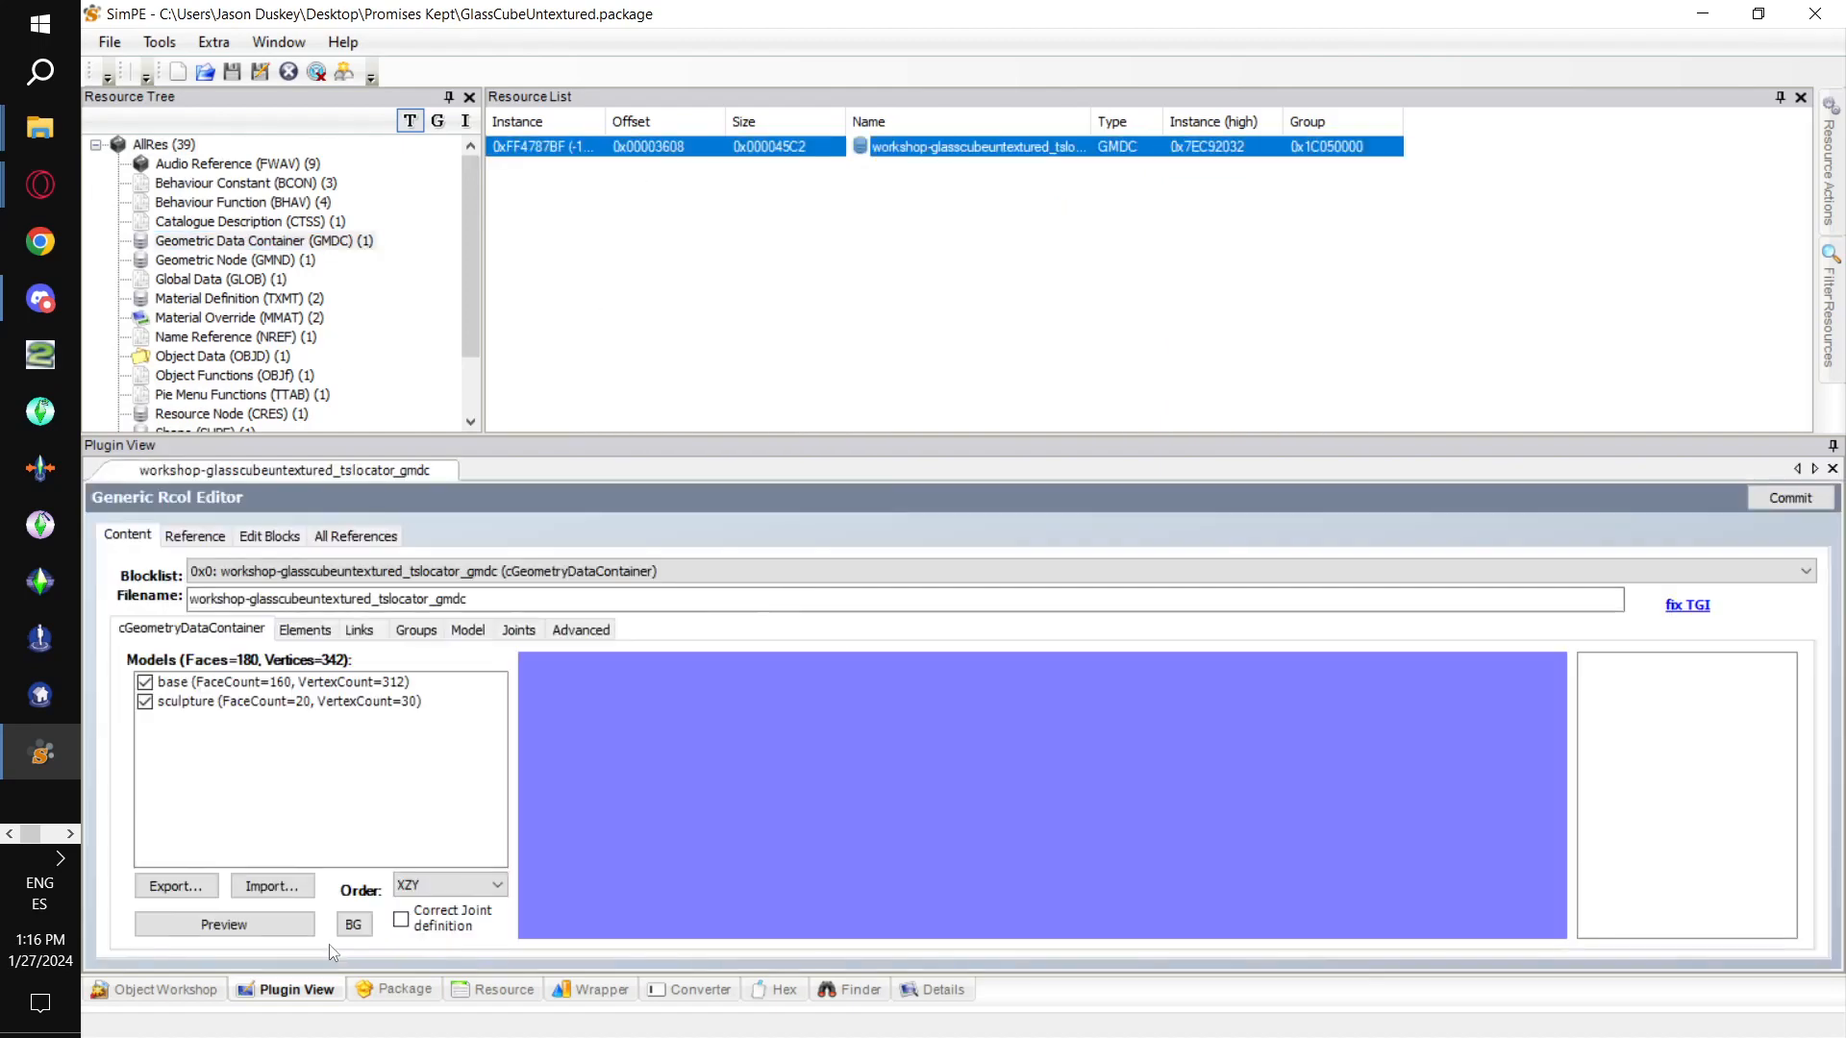
left_click(279, 926)
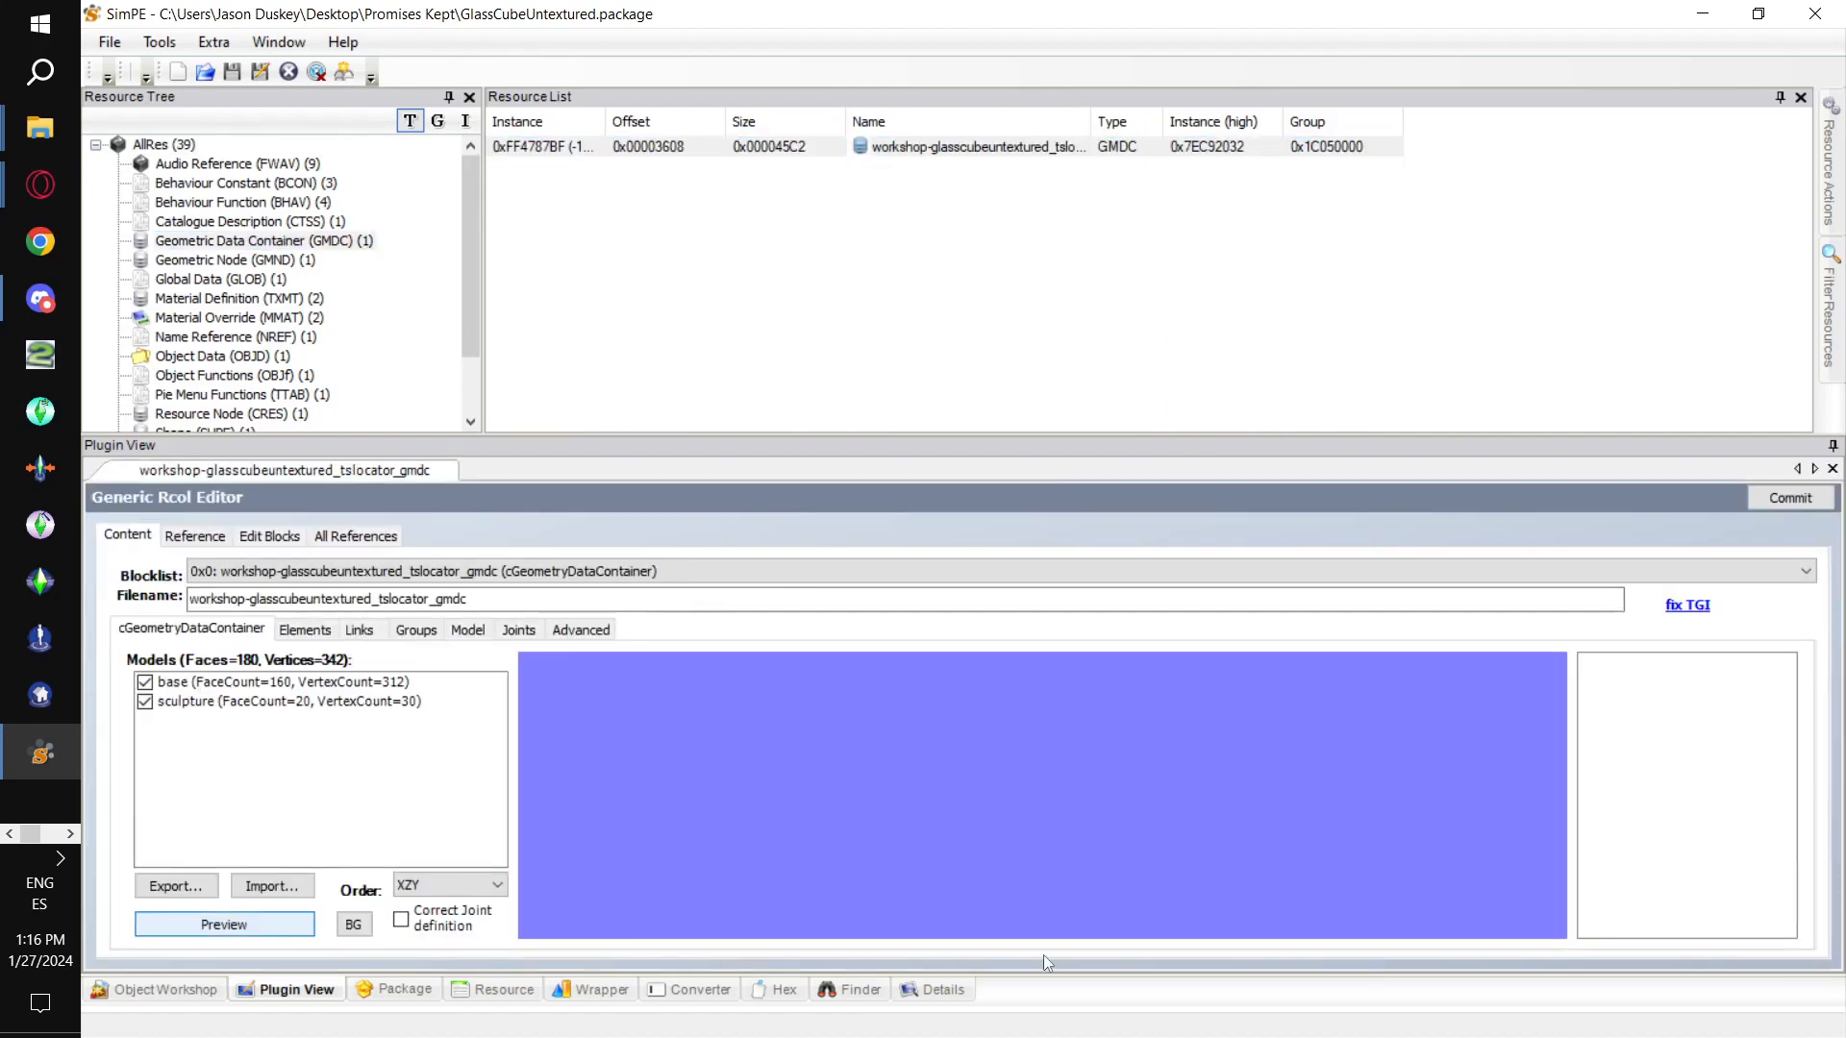
left_click_drag(1052, 890, 1070, 840)
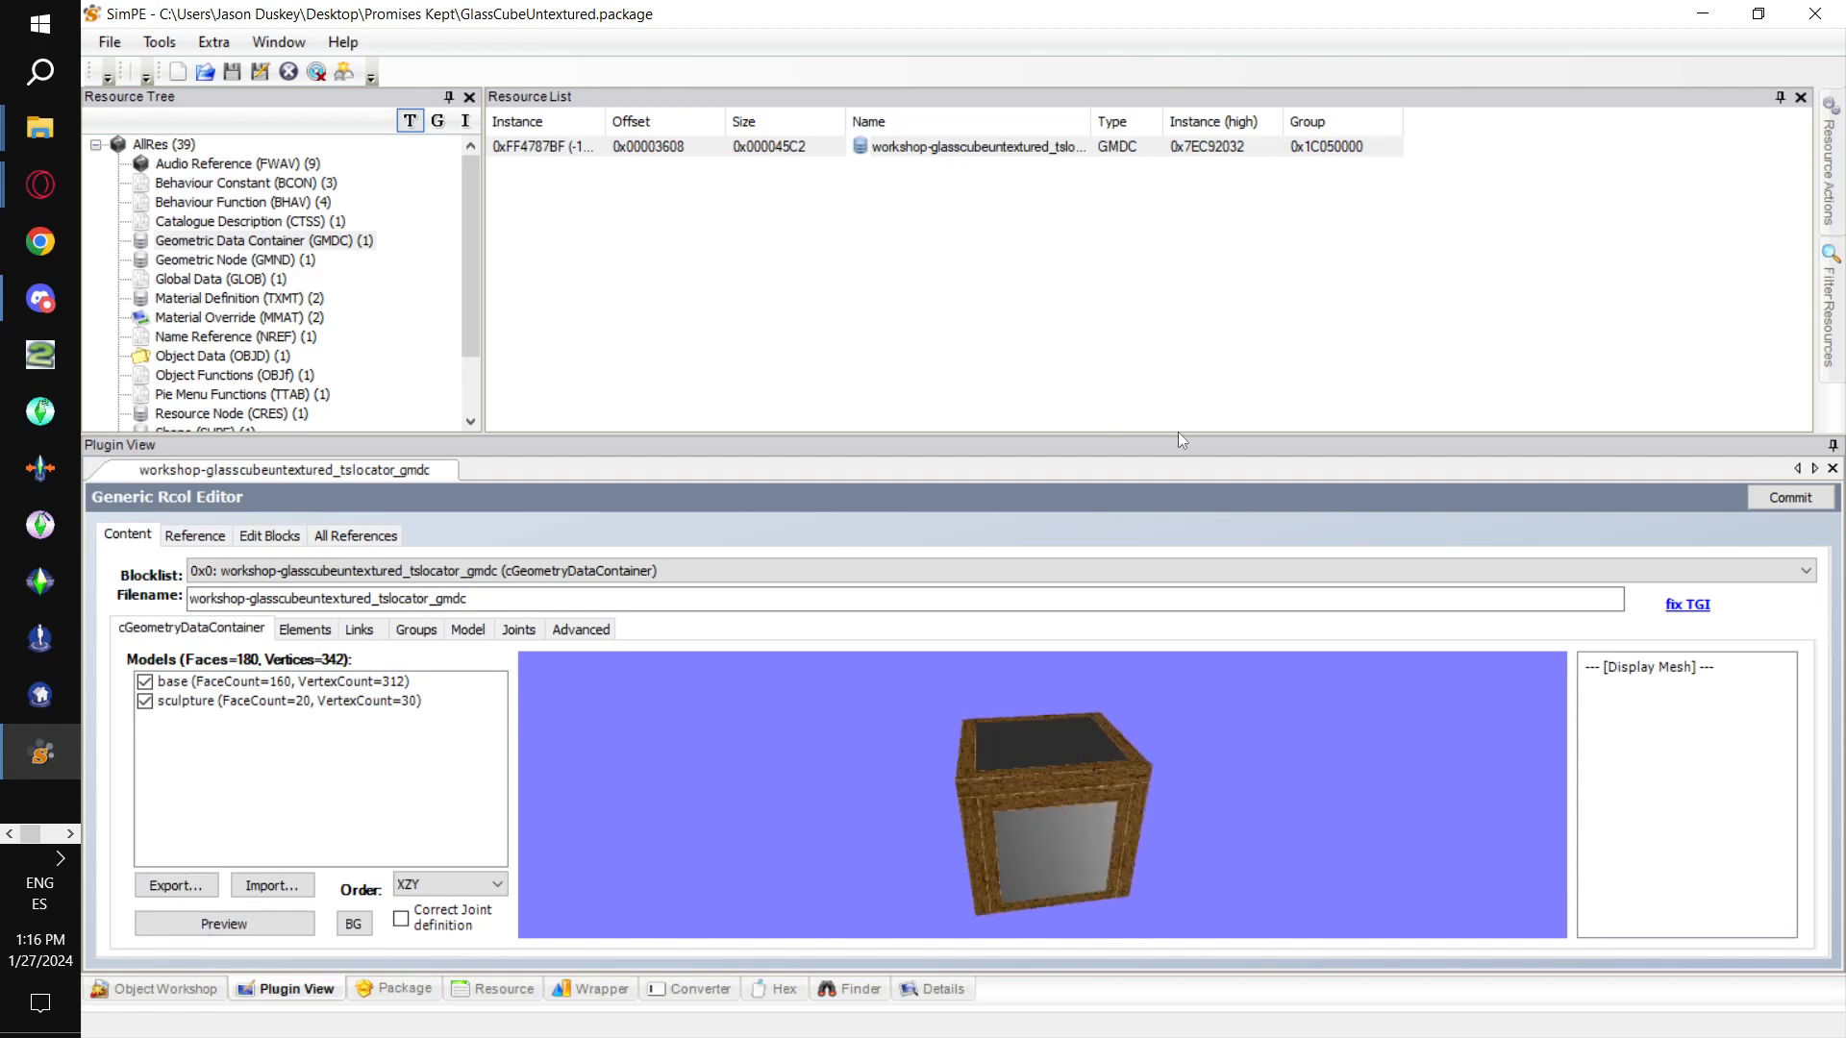
left_click_drag(1178, 435, 1166, 363)
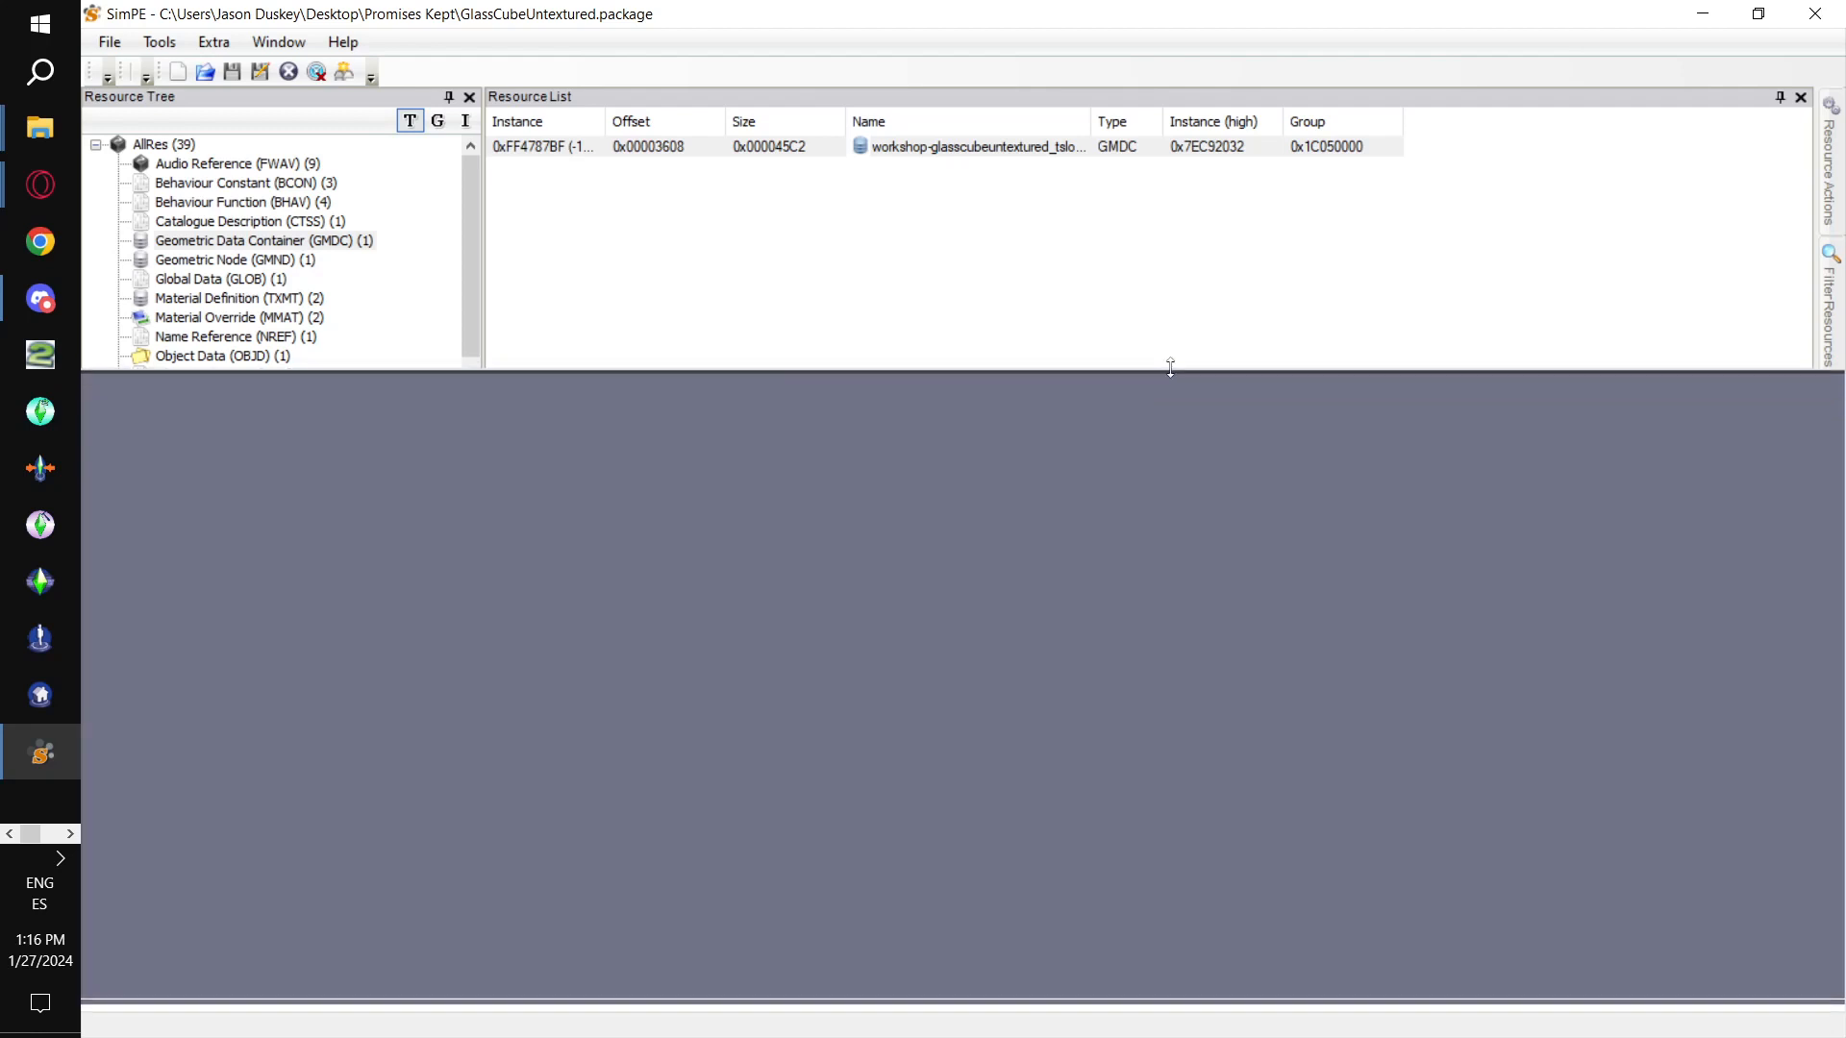
left_click_drag(1025, 742, 1055, 767)
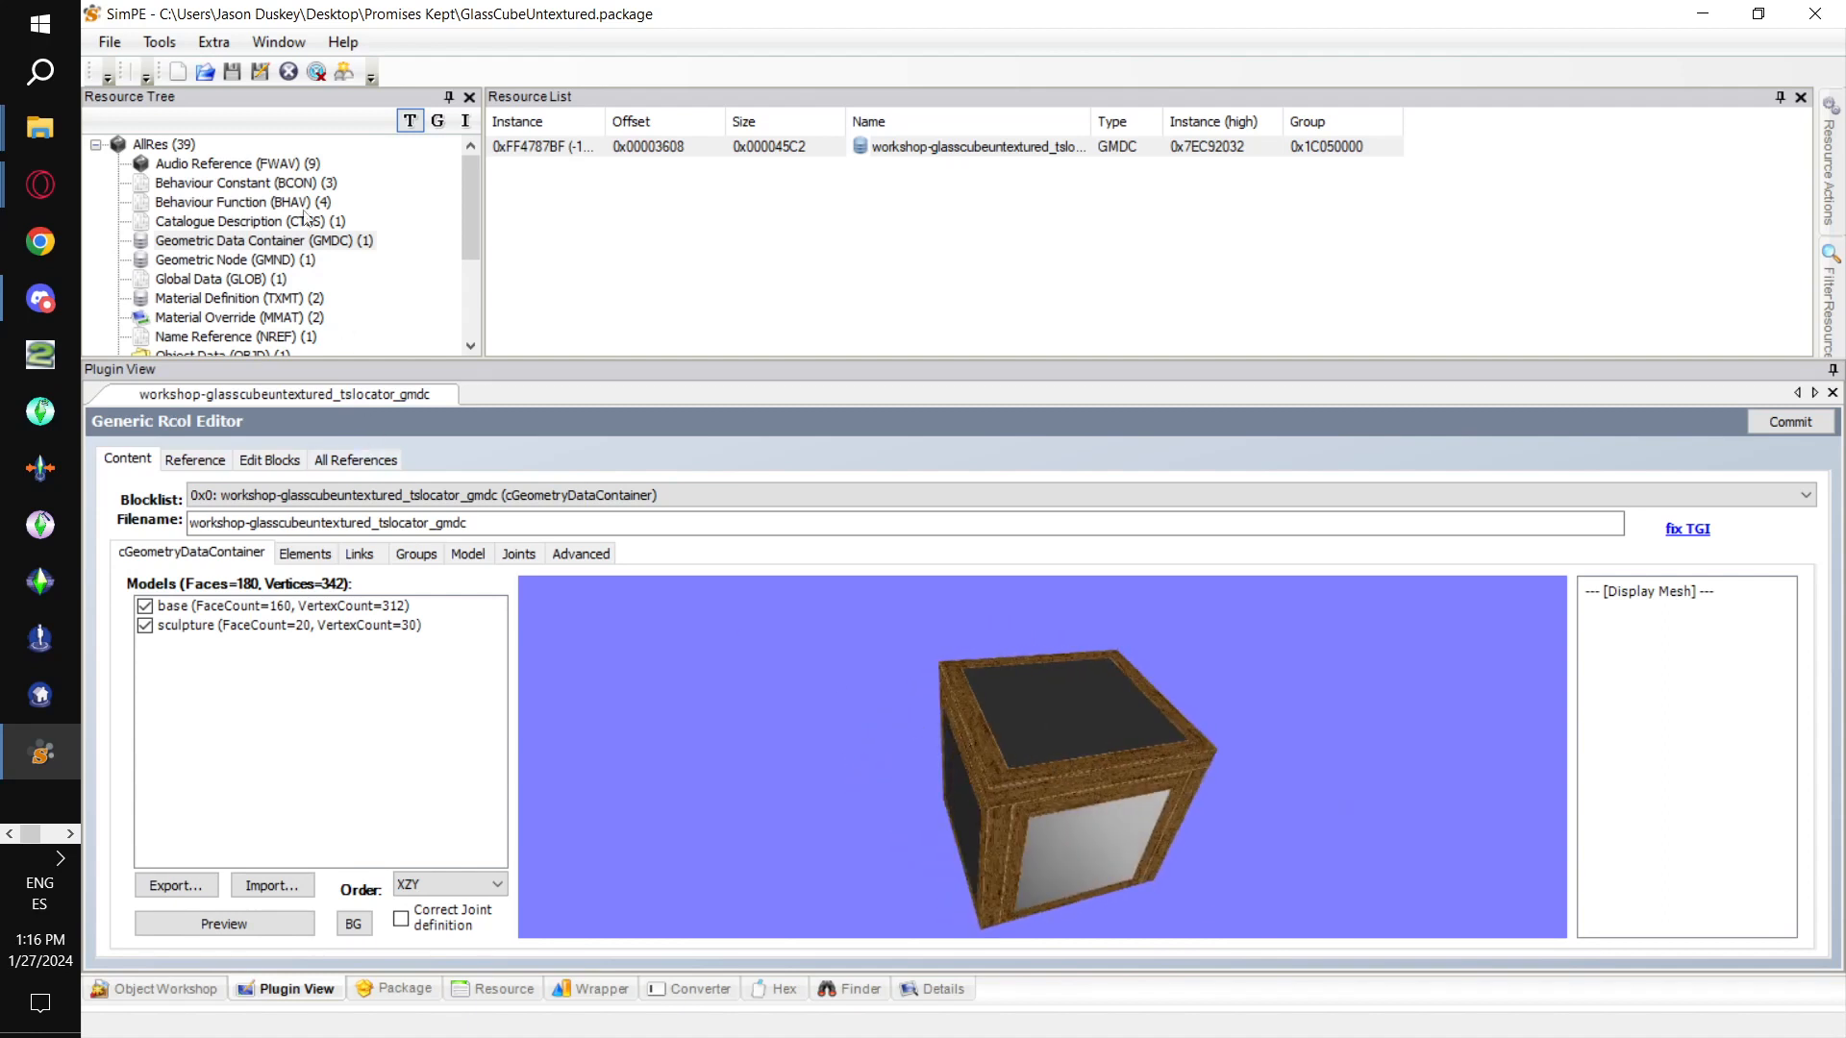
scroll(308, 219, "down", 3)
scroll(317, 250, "up", 3)
Exclude the base group from the model and preview only the sculpture group's glass panes.
left_click(146, 607)
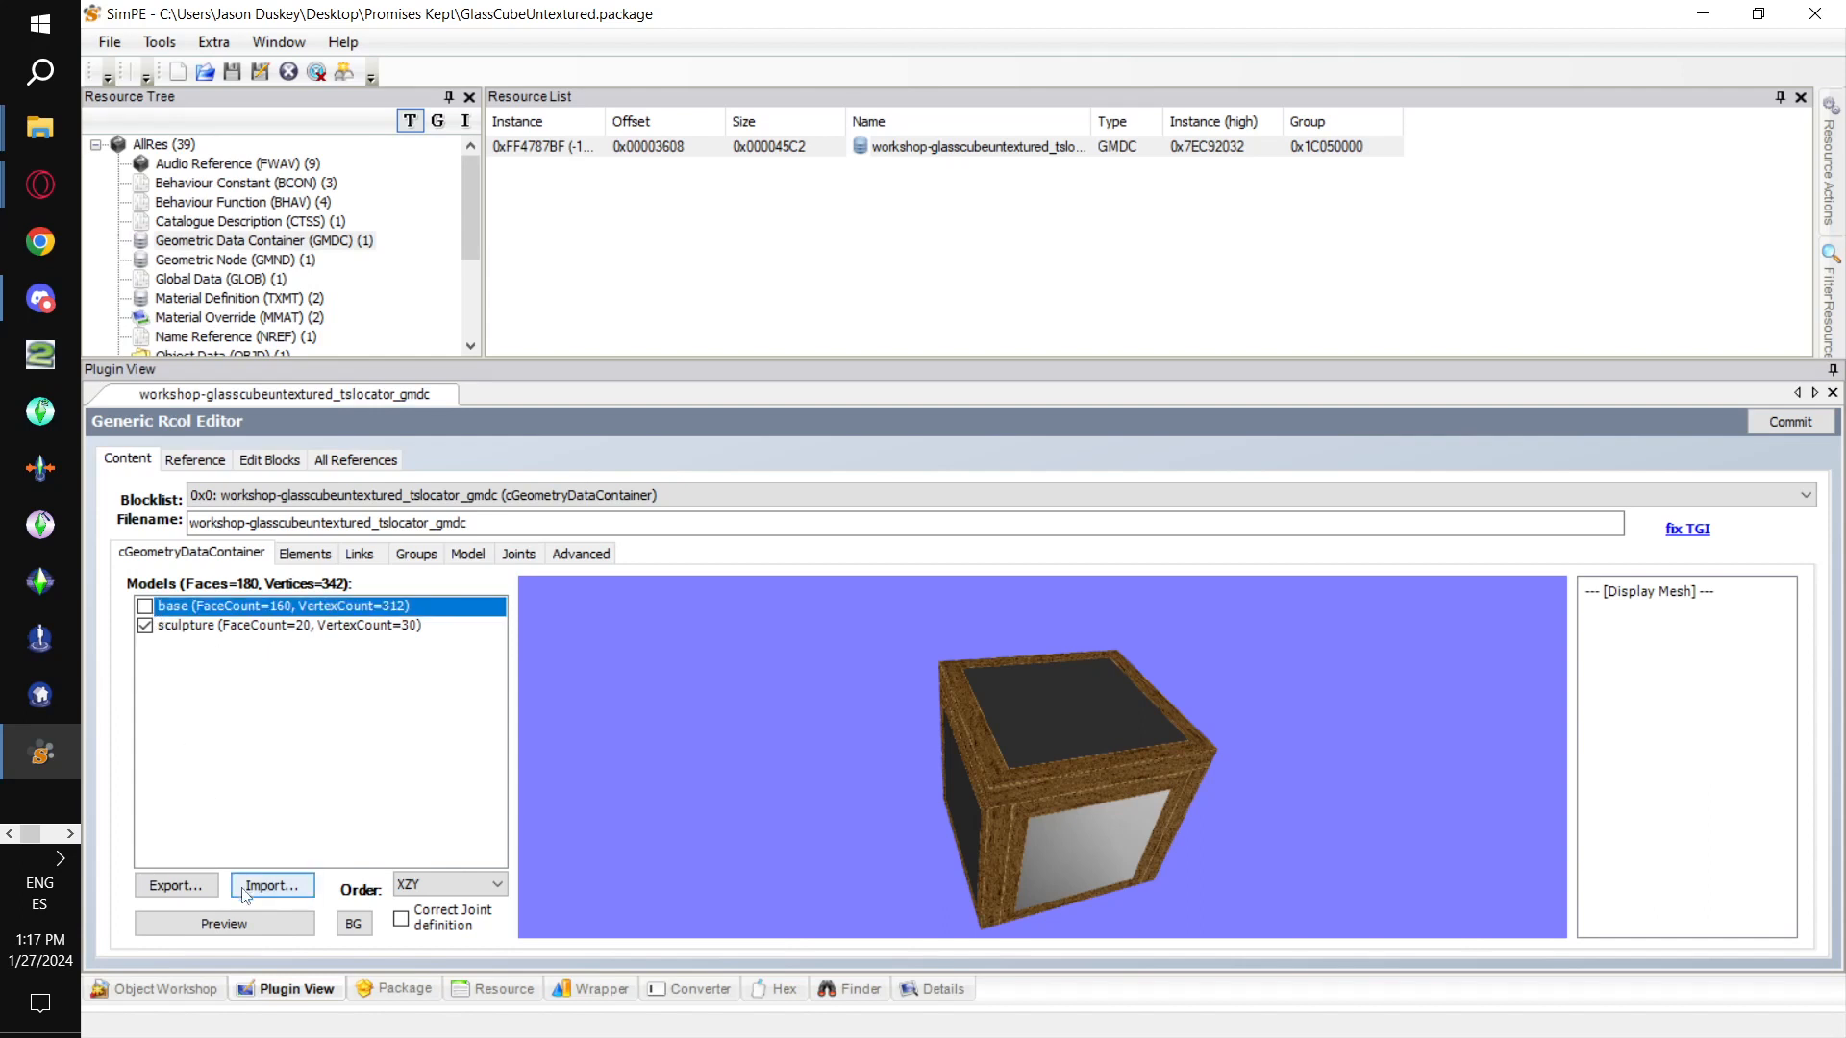
left_click(252, 925)
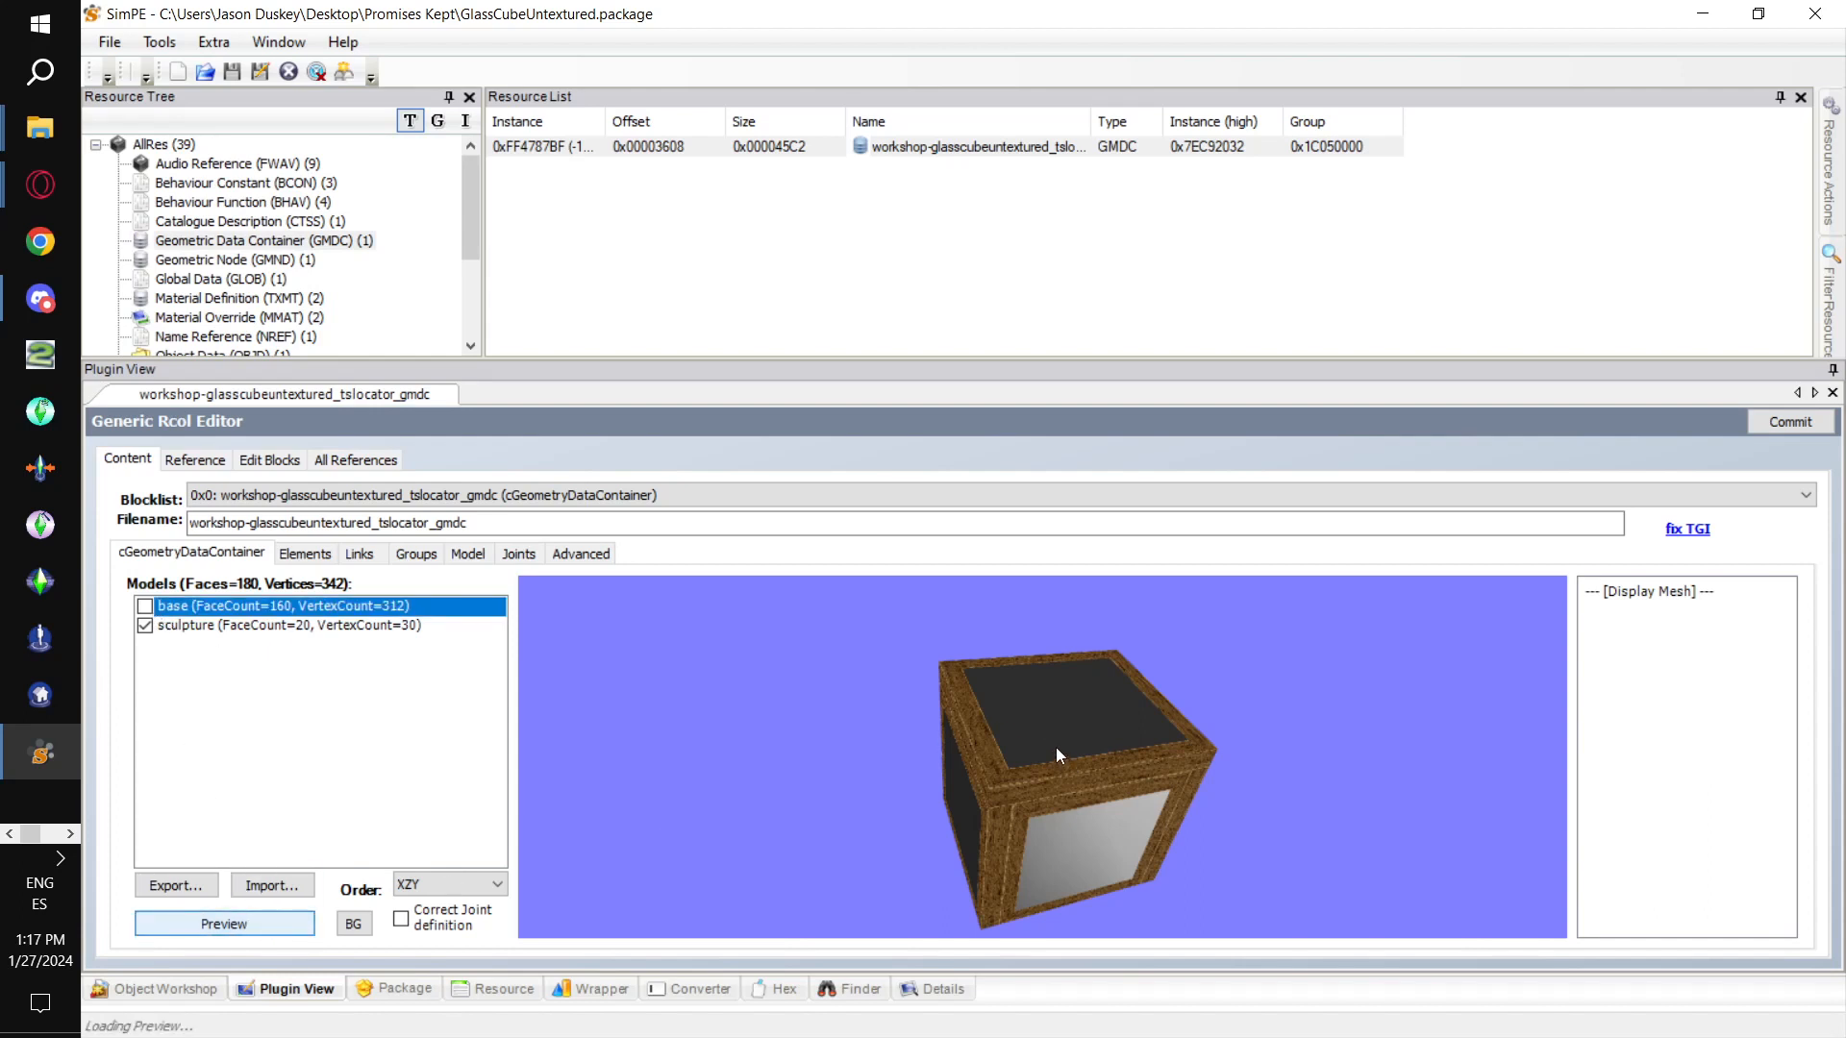
mouse_move(1056, 746)
left_mouse_down()
mouse_move(1164, 815)
mouse_move(1132, 805)
left_mouse_up()
Open the material definition workshop-glasscubeuntextured_sculpture_pasrose_txmt and show its categorized properties.
scroll(298, 240, "down", 3)
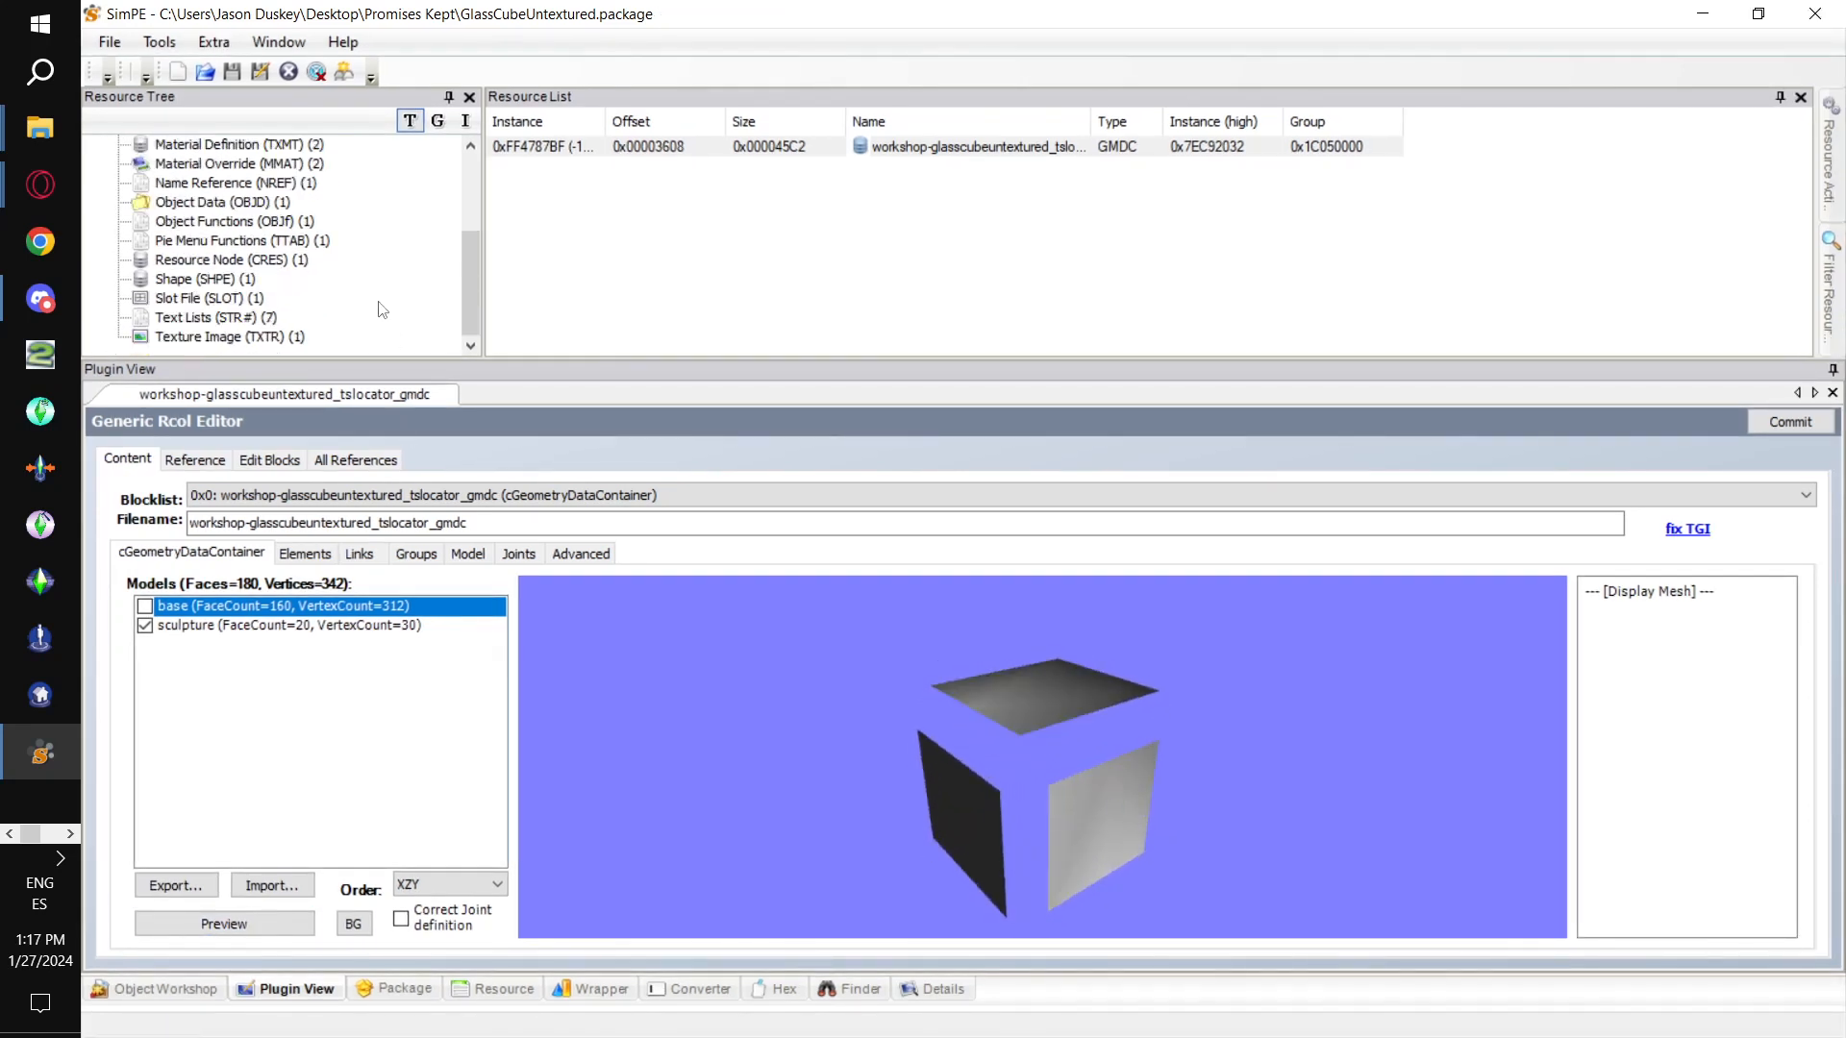
scroll(322, 194, "up", 2)
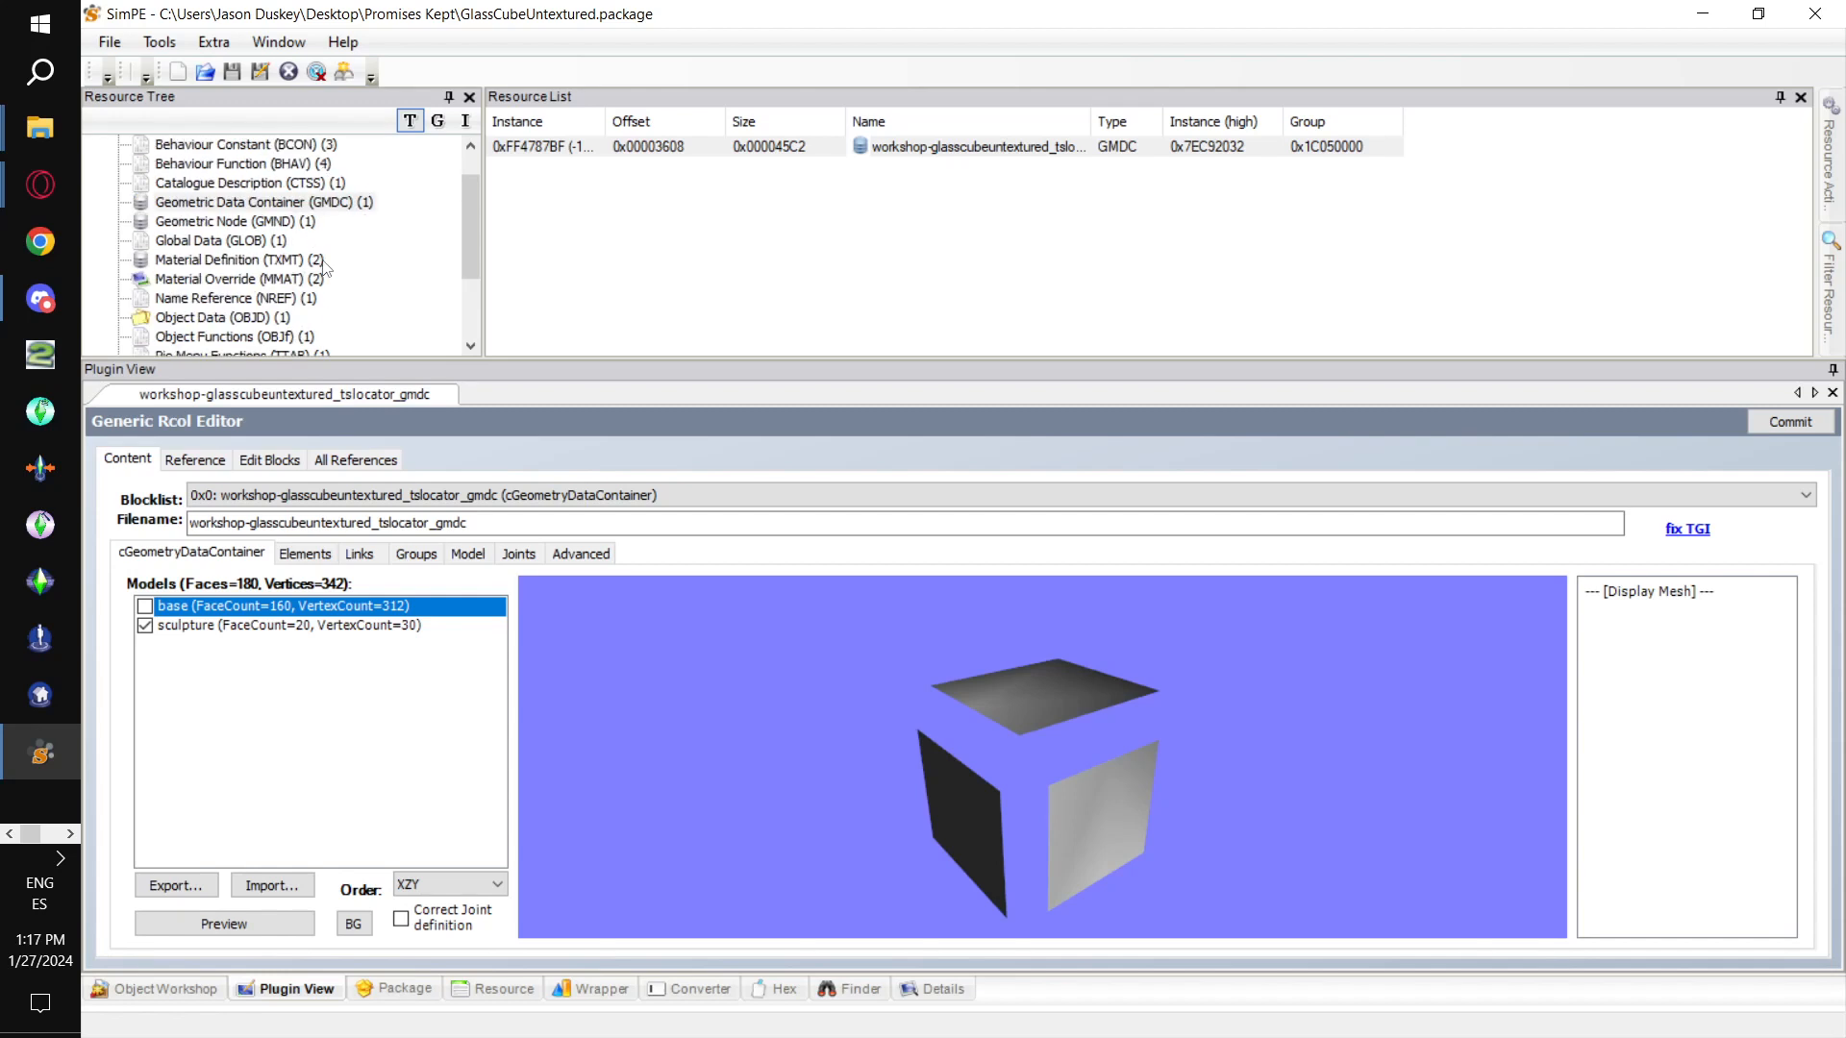
left_click(314, 260)
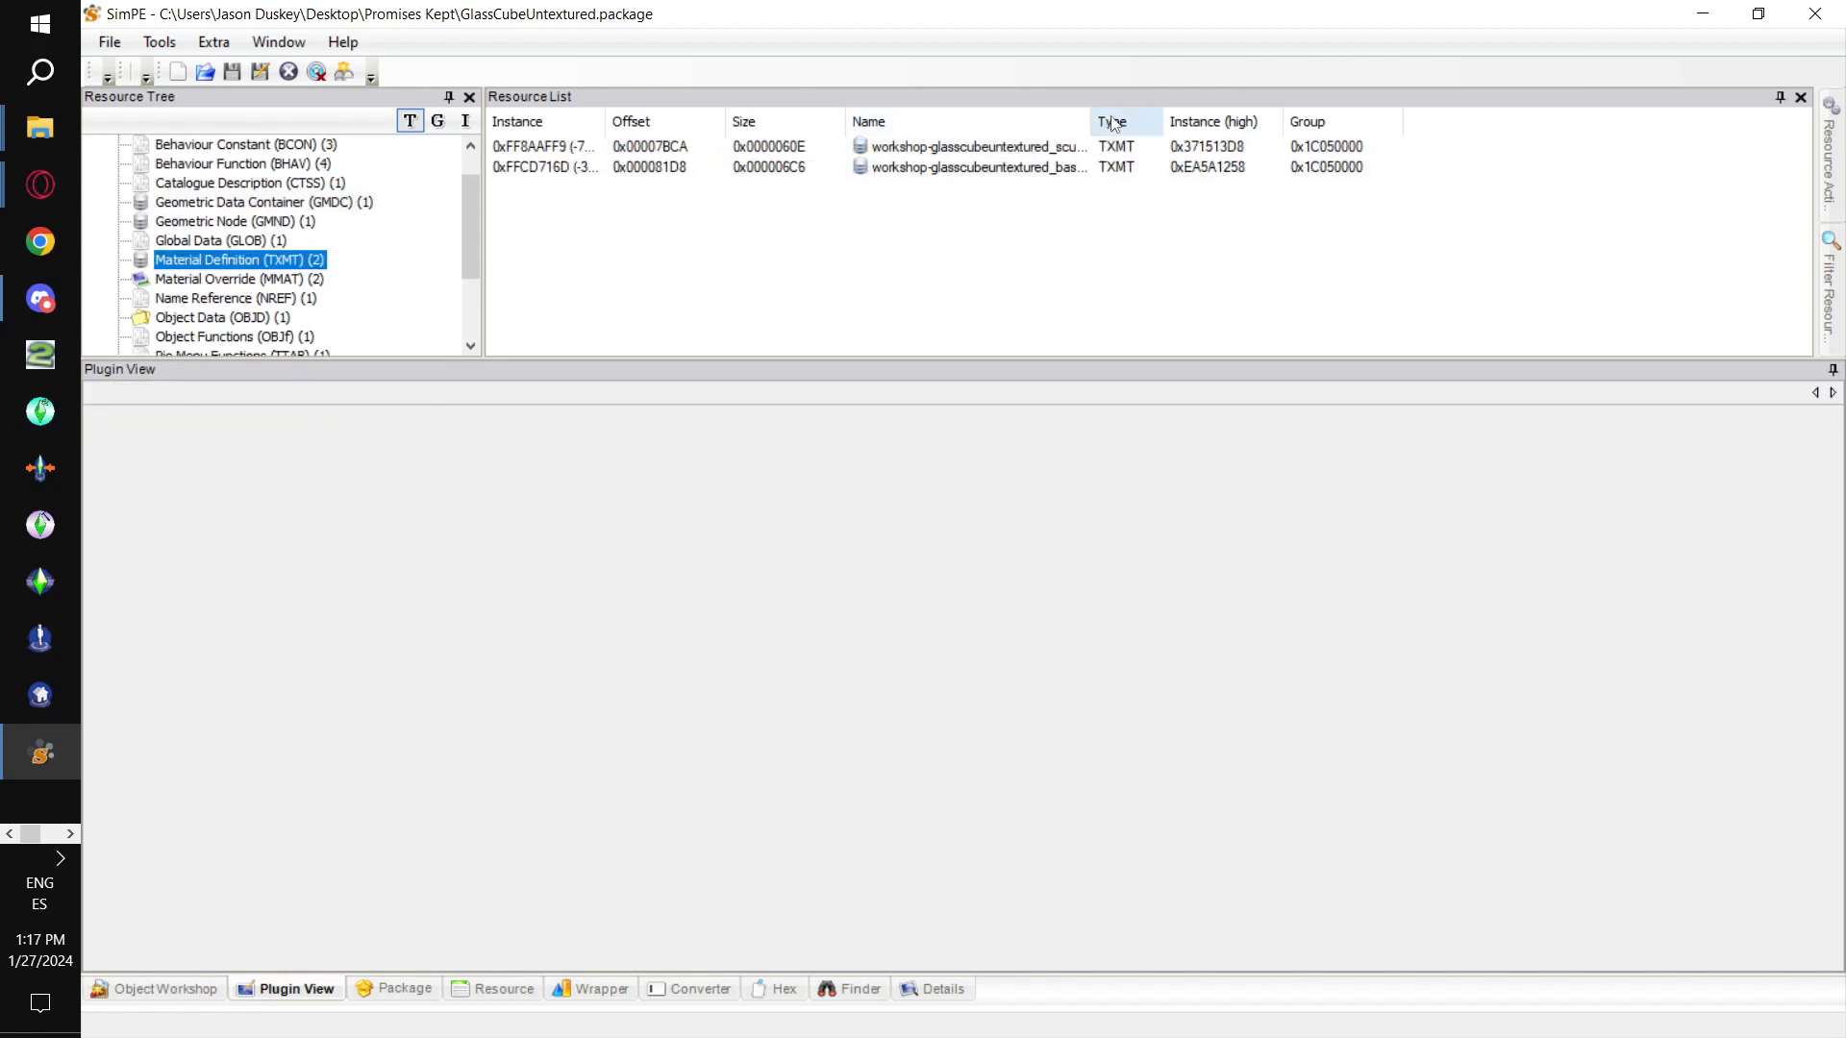
left_click_drag(1082, 119, 1202, 118)
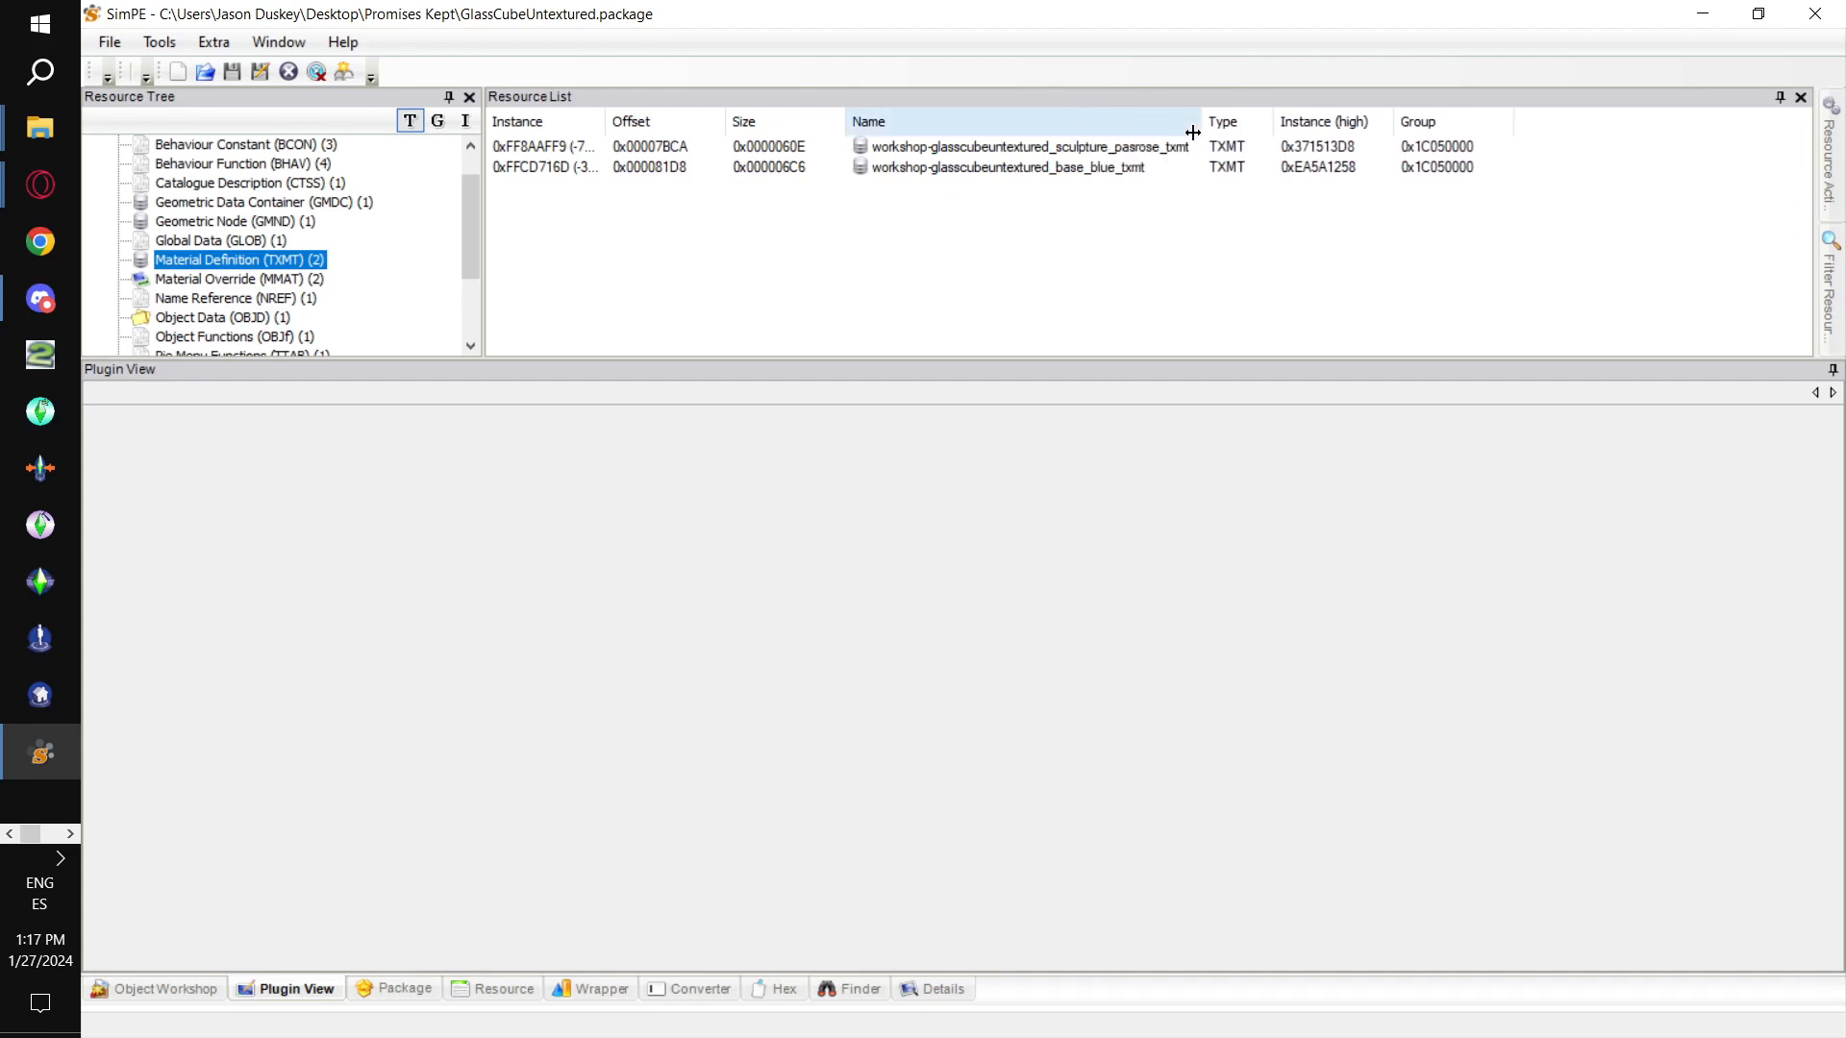
left_click(1120, 149)
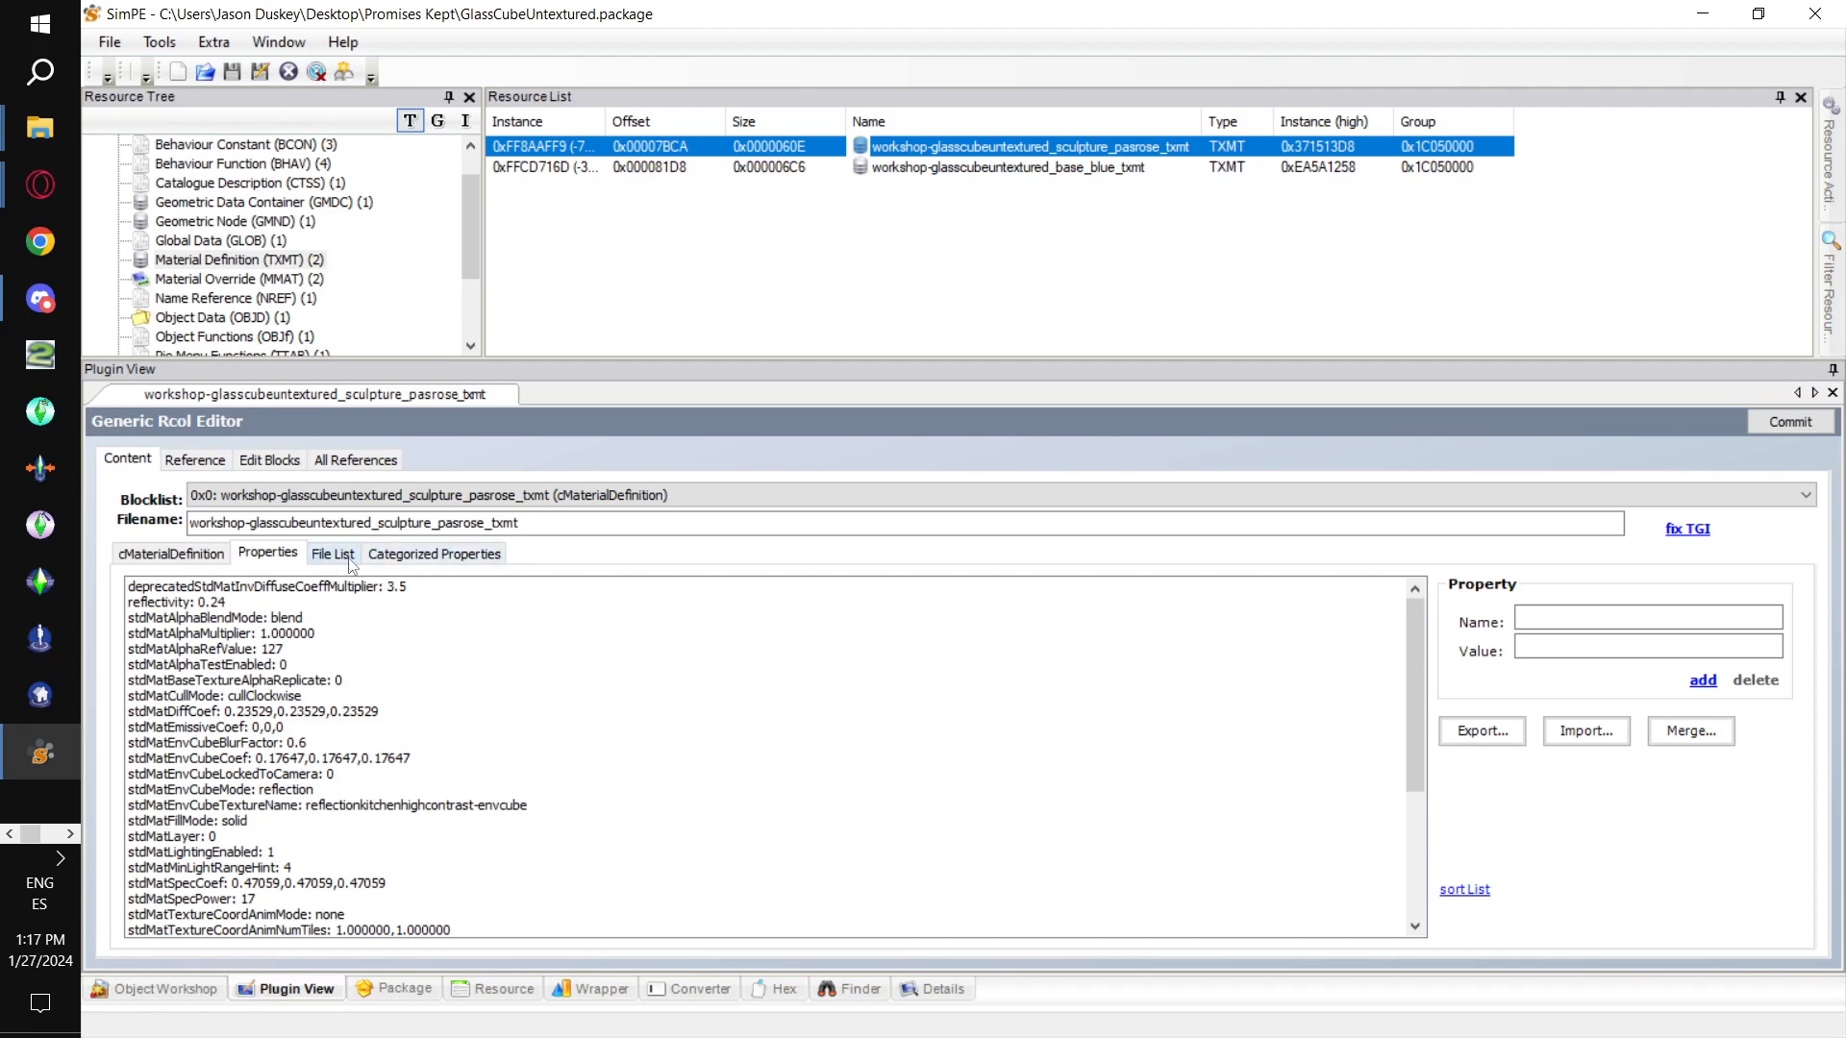
left_click(399, 555)
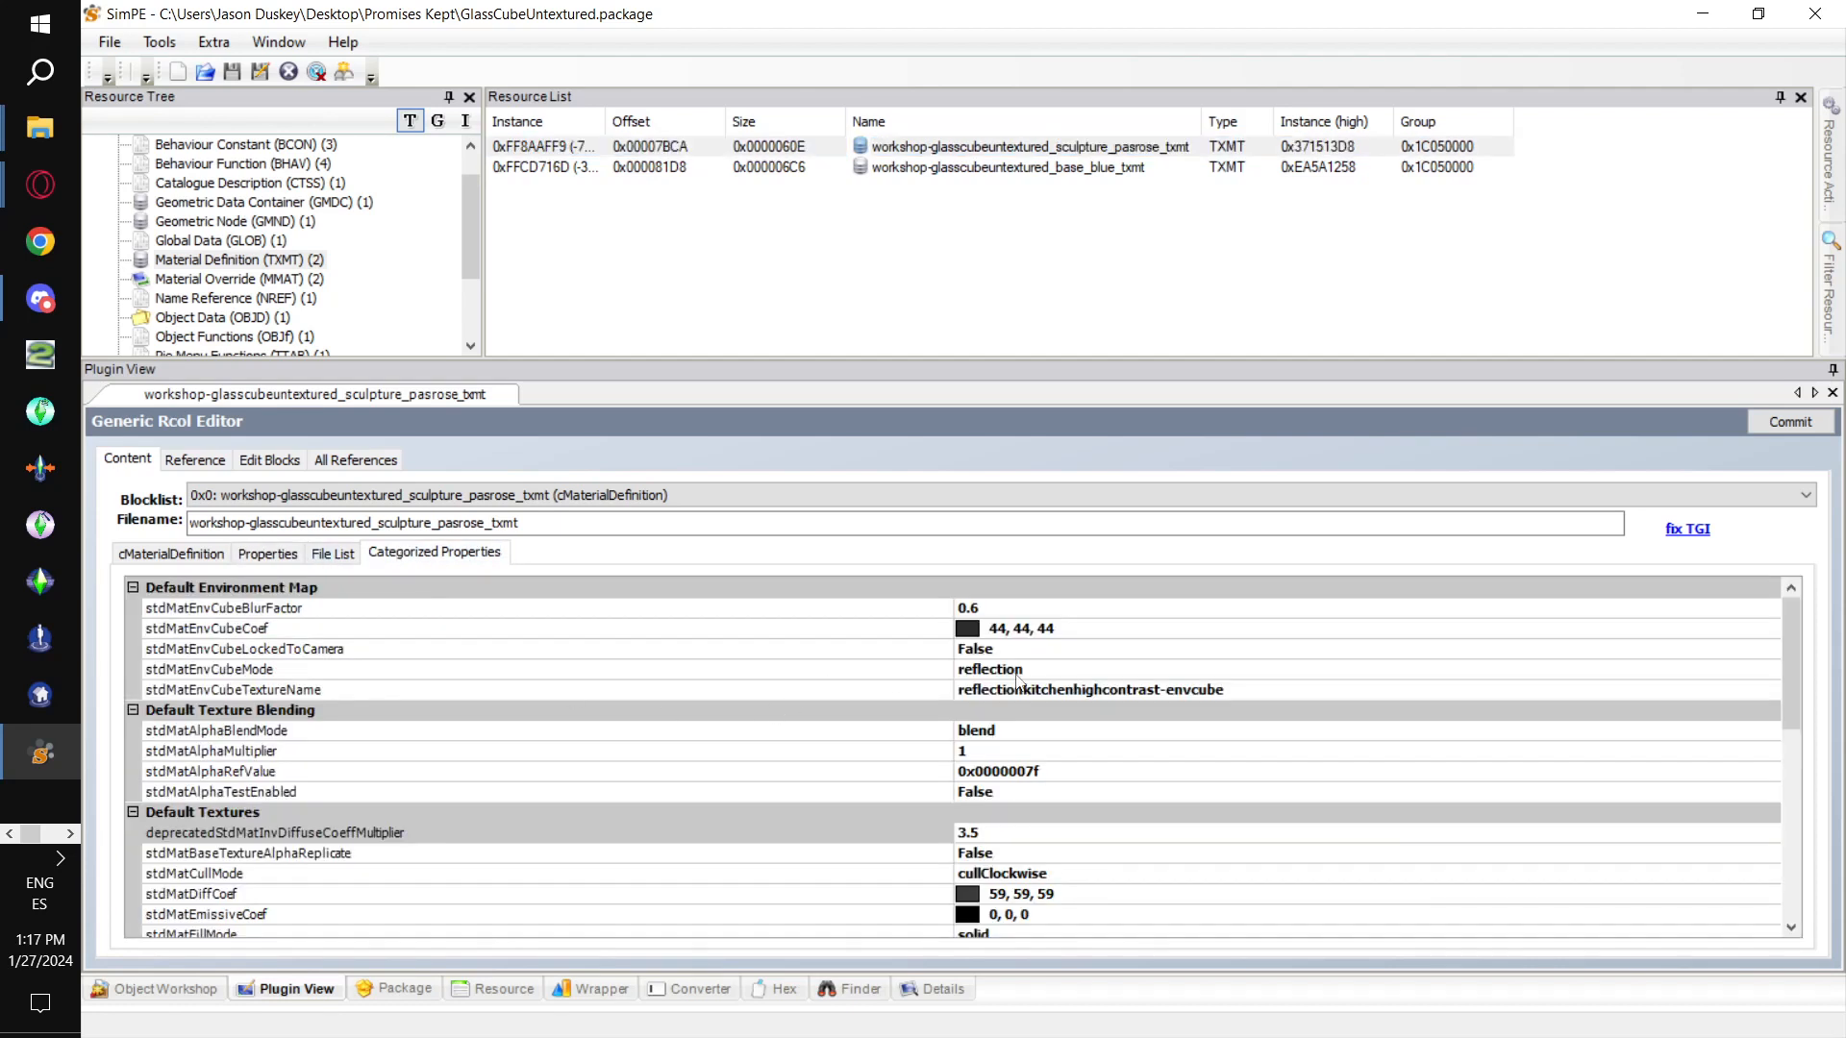
Set stdMatEnvCubeBlurFactor to 1.1 and stdMatEnvCubeCoef to 95, 95, 95 in the sculpture material.
left_click(980, 609)
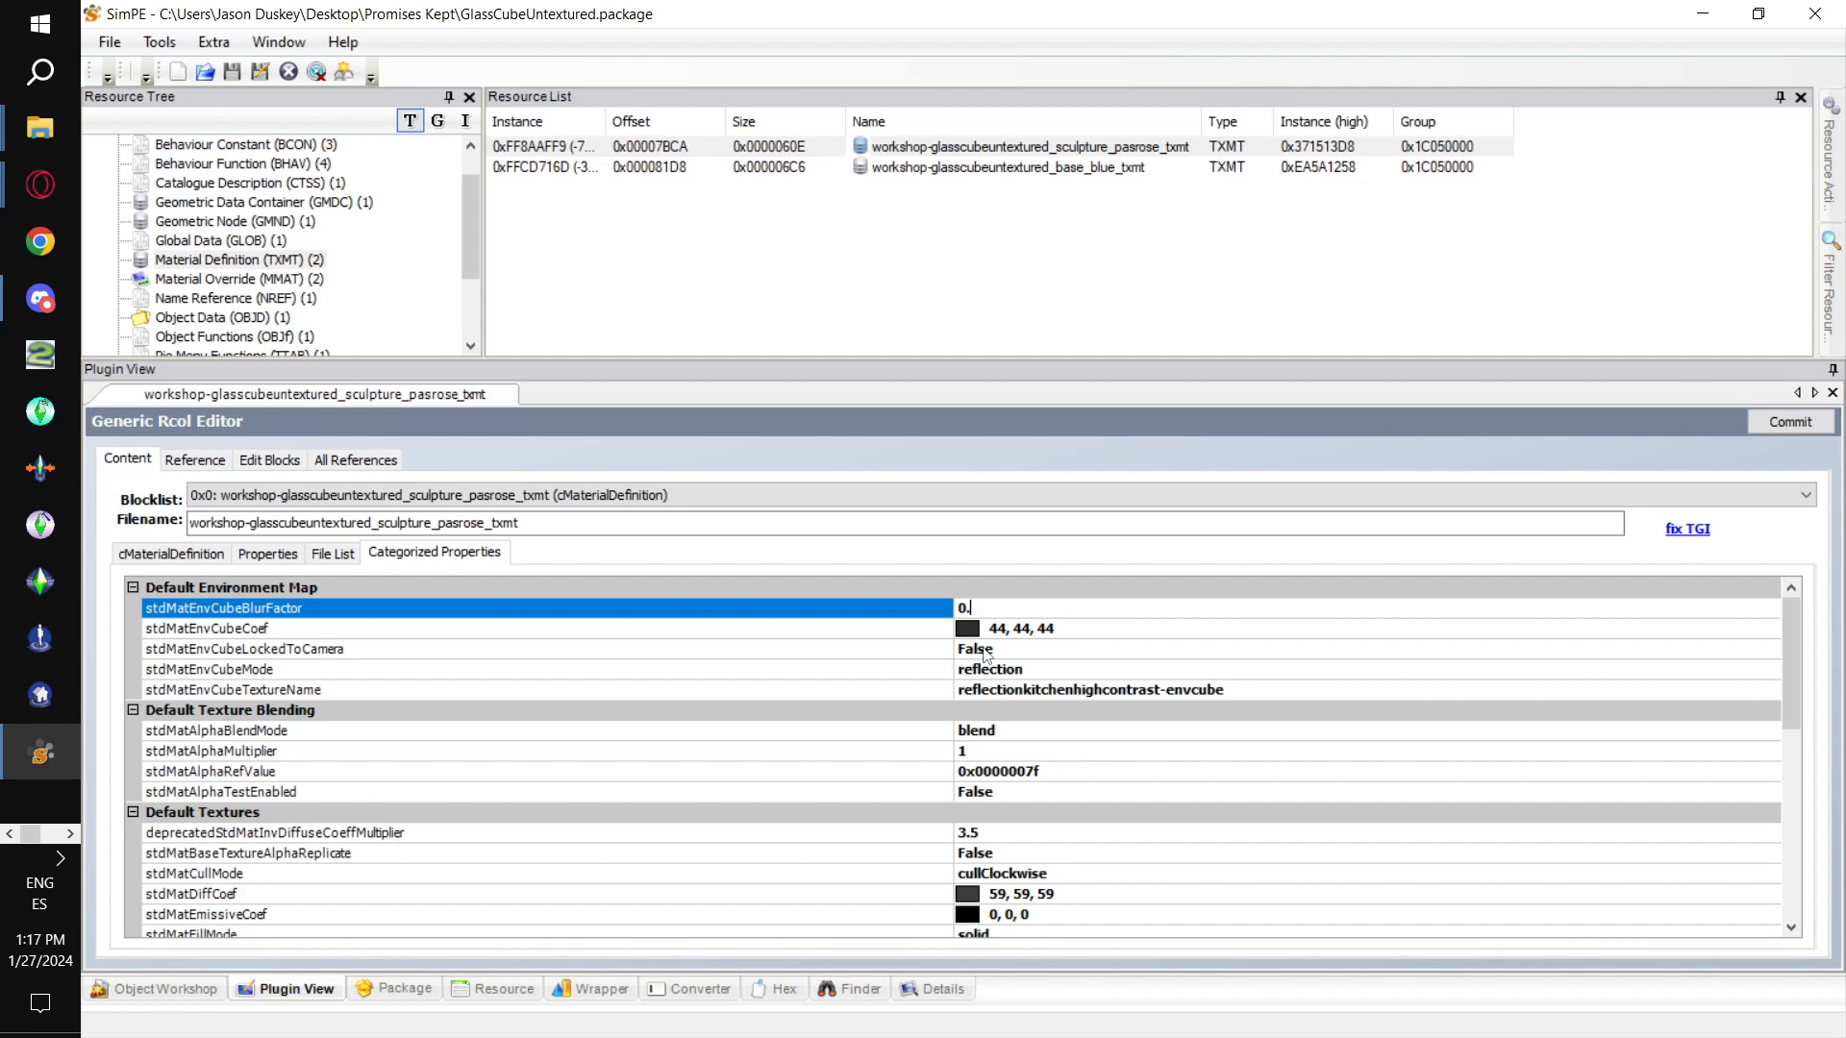
type("1")
left_click(1076, 628)
type("15")
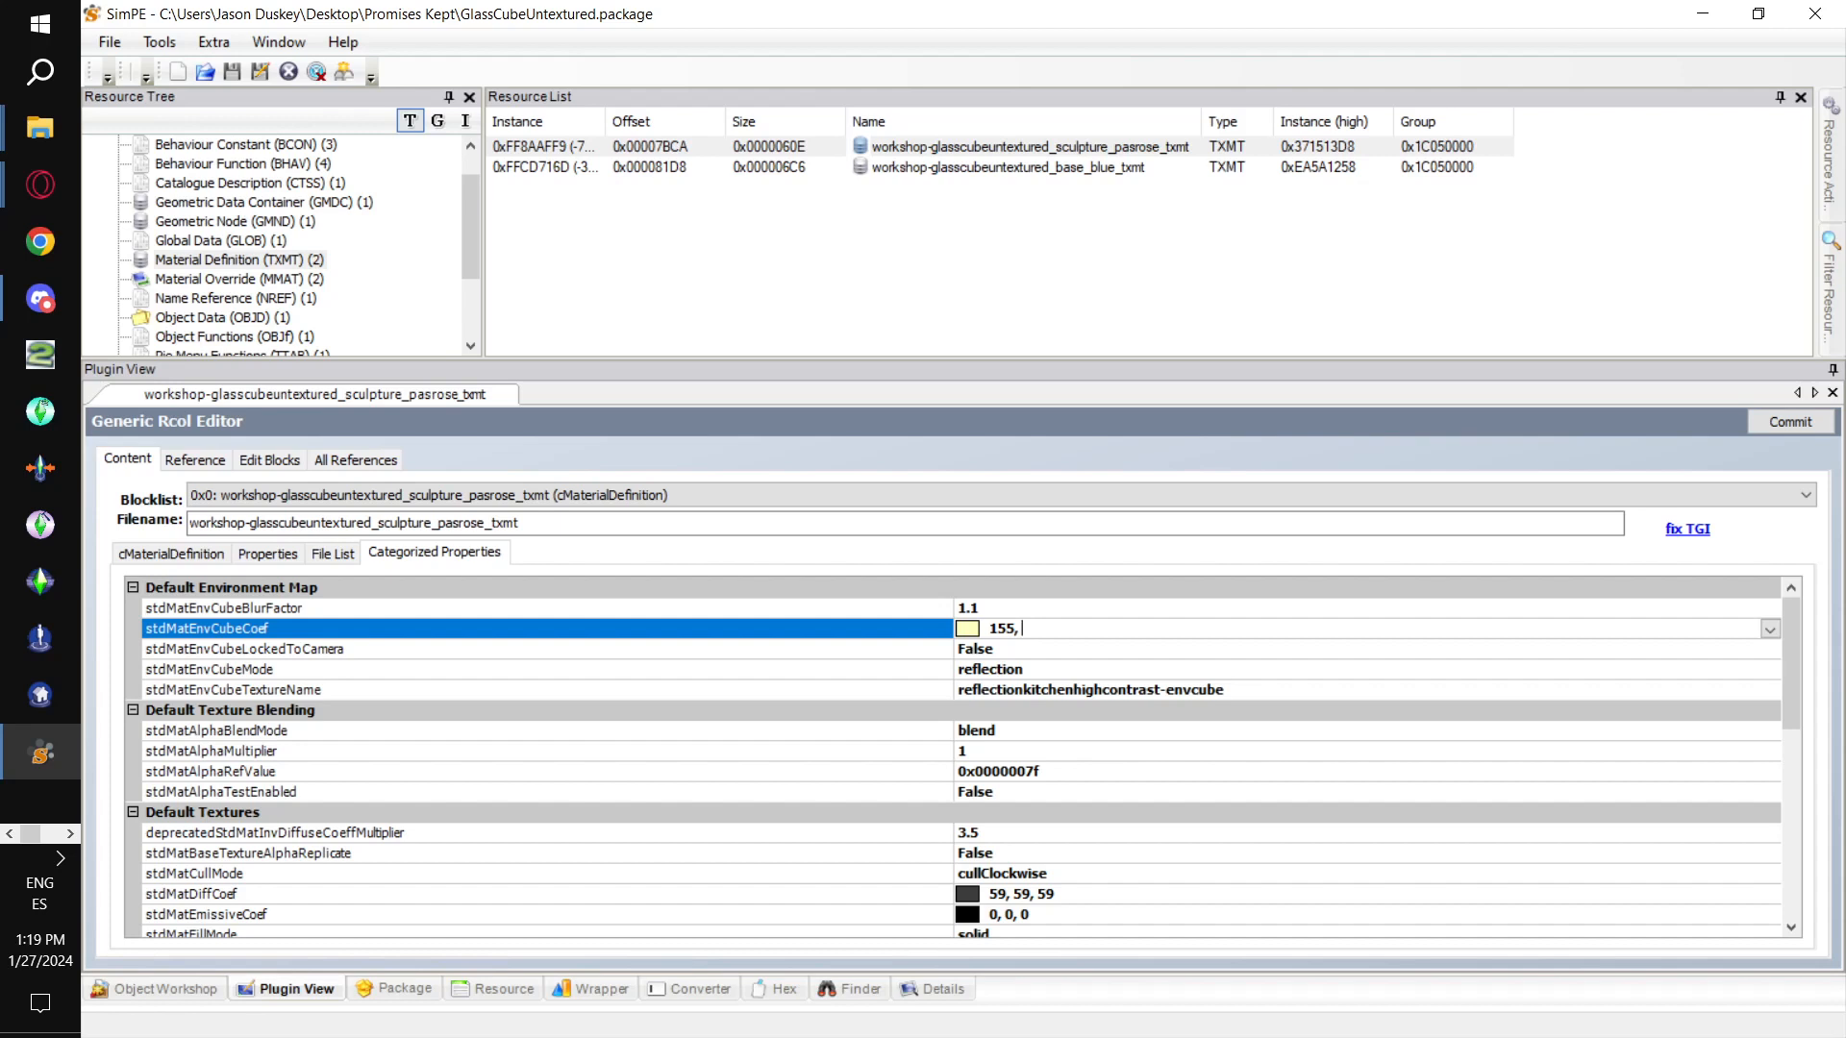
key("BackSpace")
key("BackSpace")
key("BackSpace")
type("95")
key("Return")
left_click(978, 670)
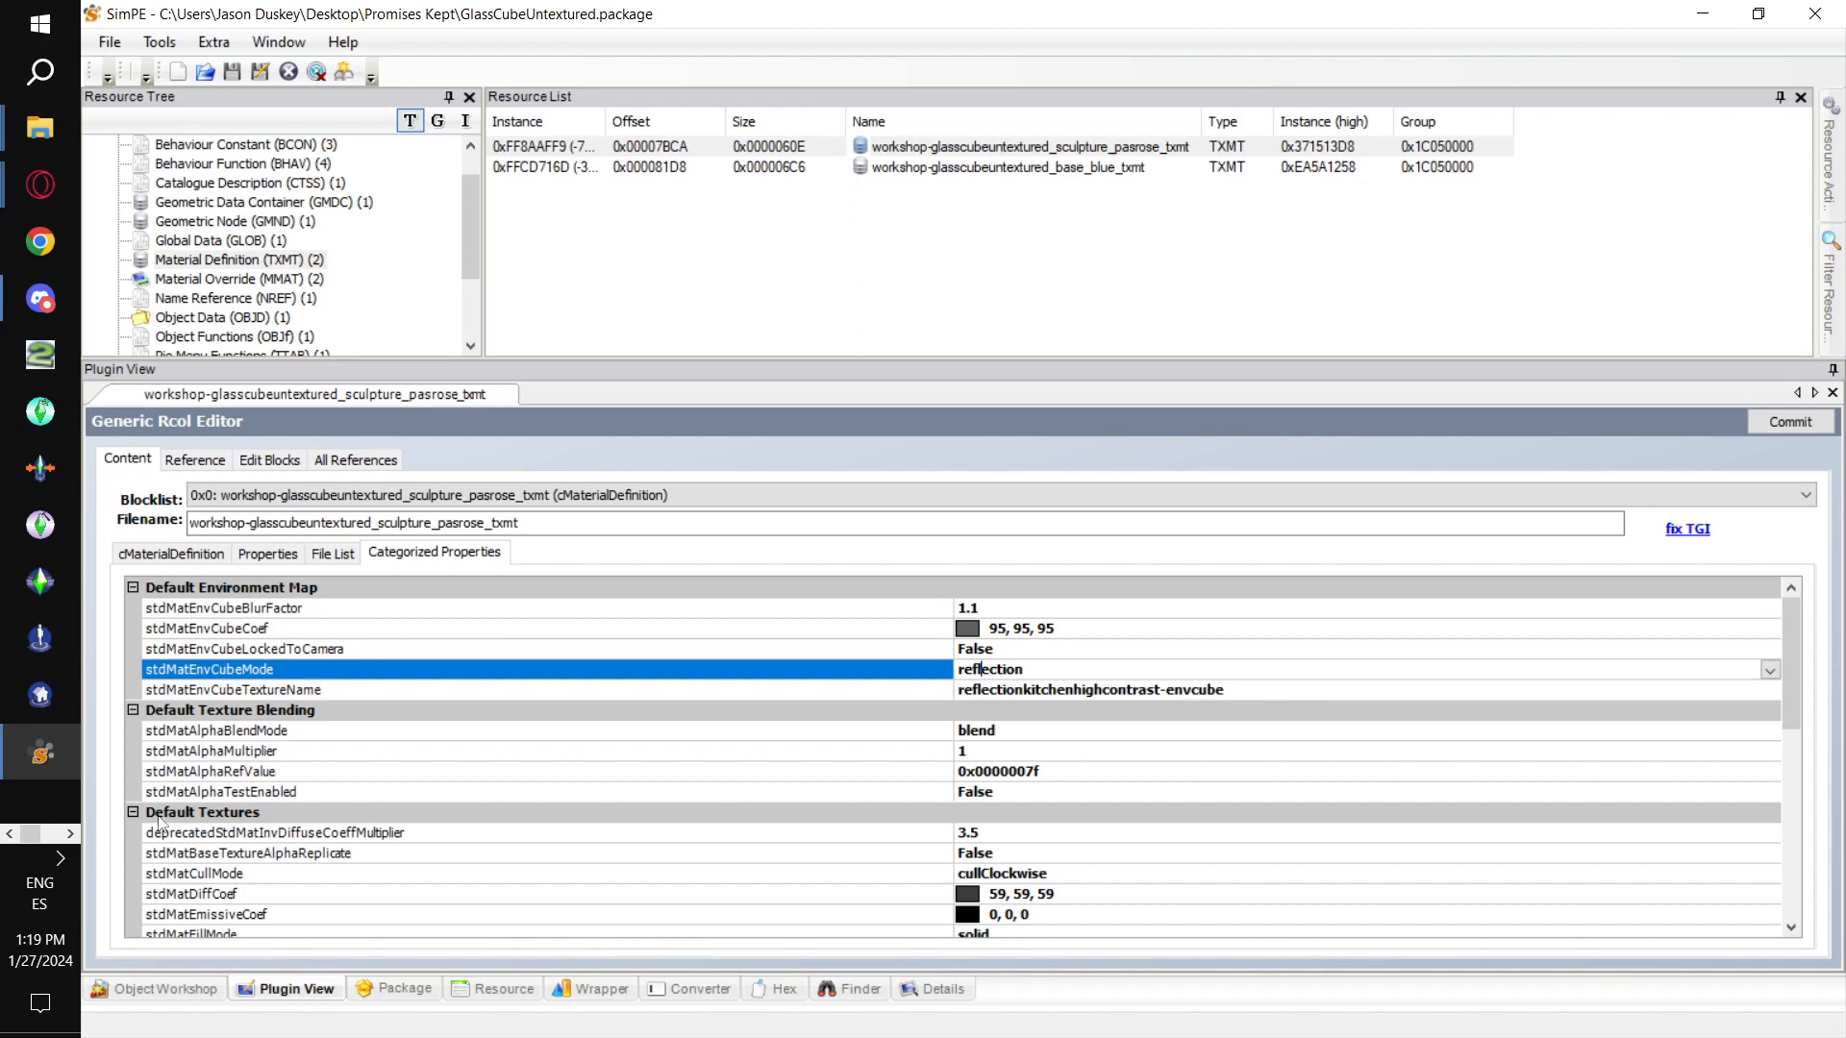
Switch to the Environment Cubes notes in Notepad and copy the medium gold cube name reflectiongoldonlit-envcube.
left_click(70, 833)
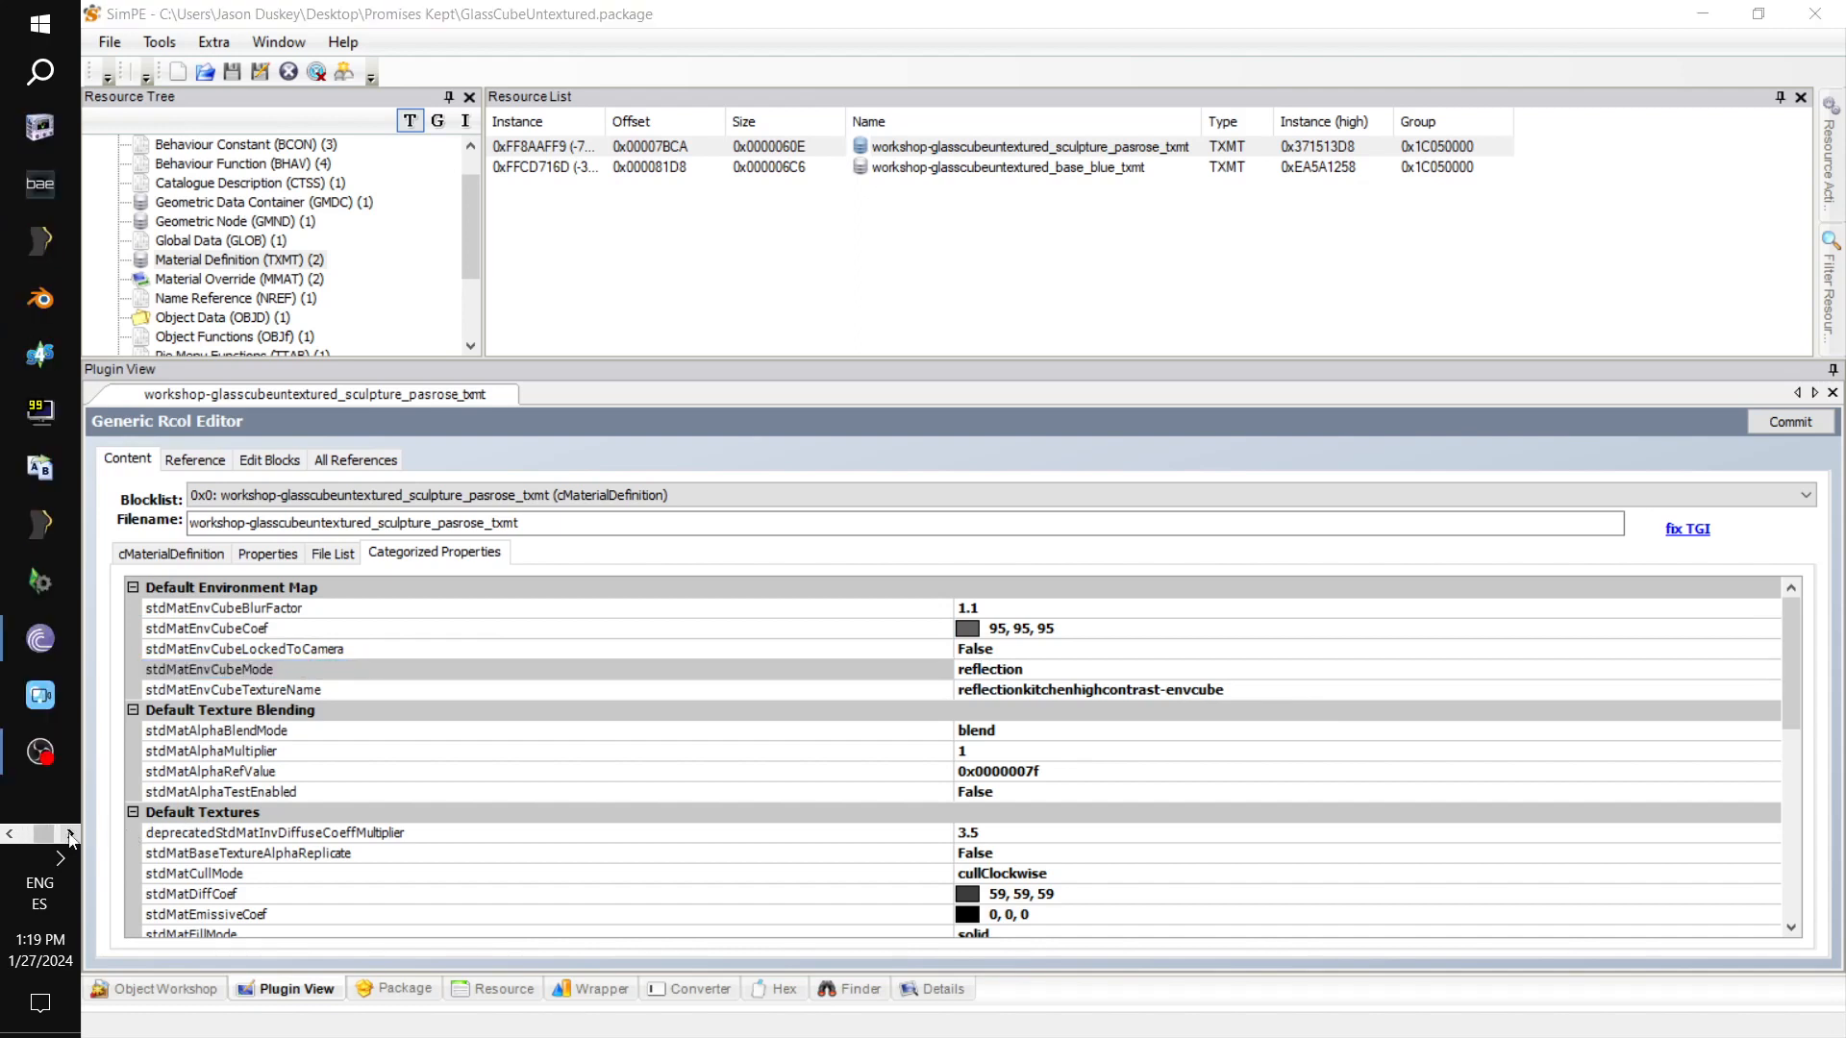
mouse_move(40, 184)
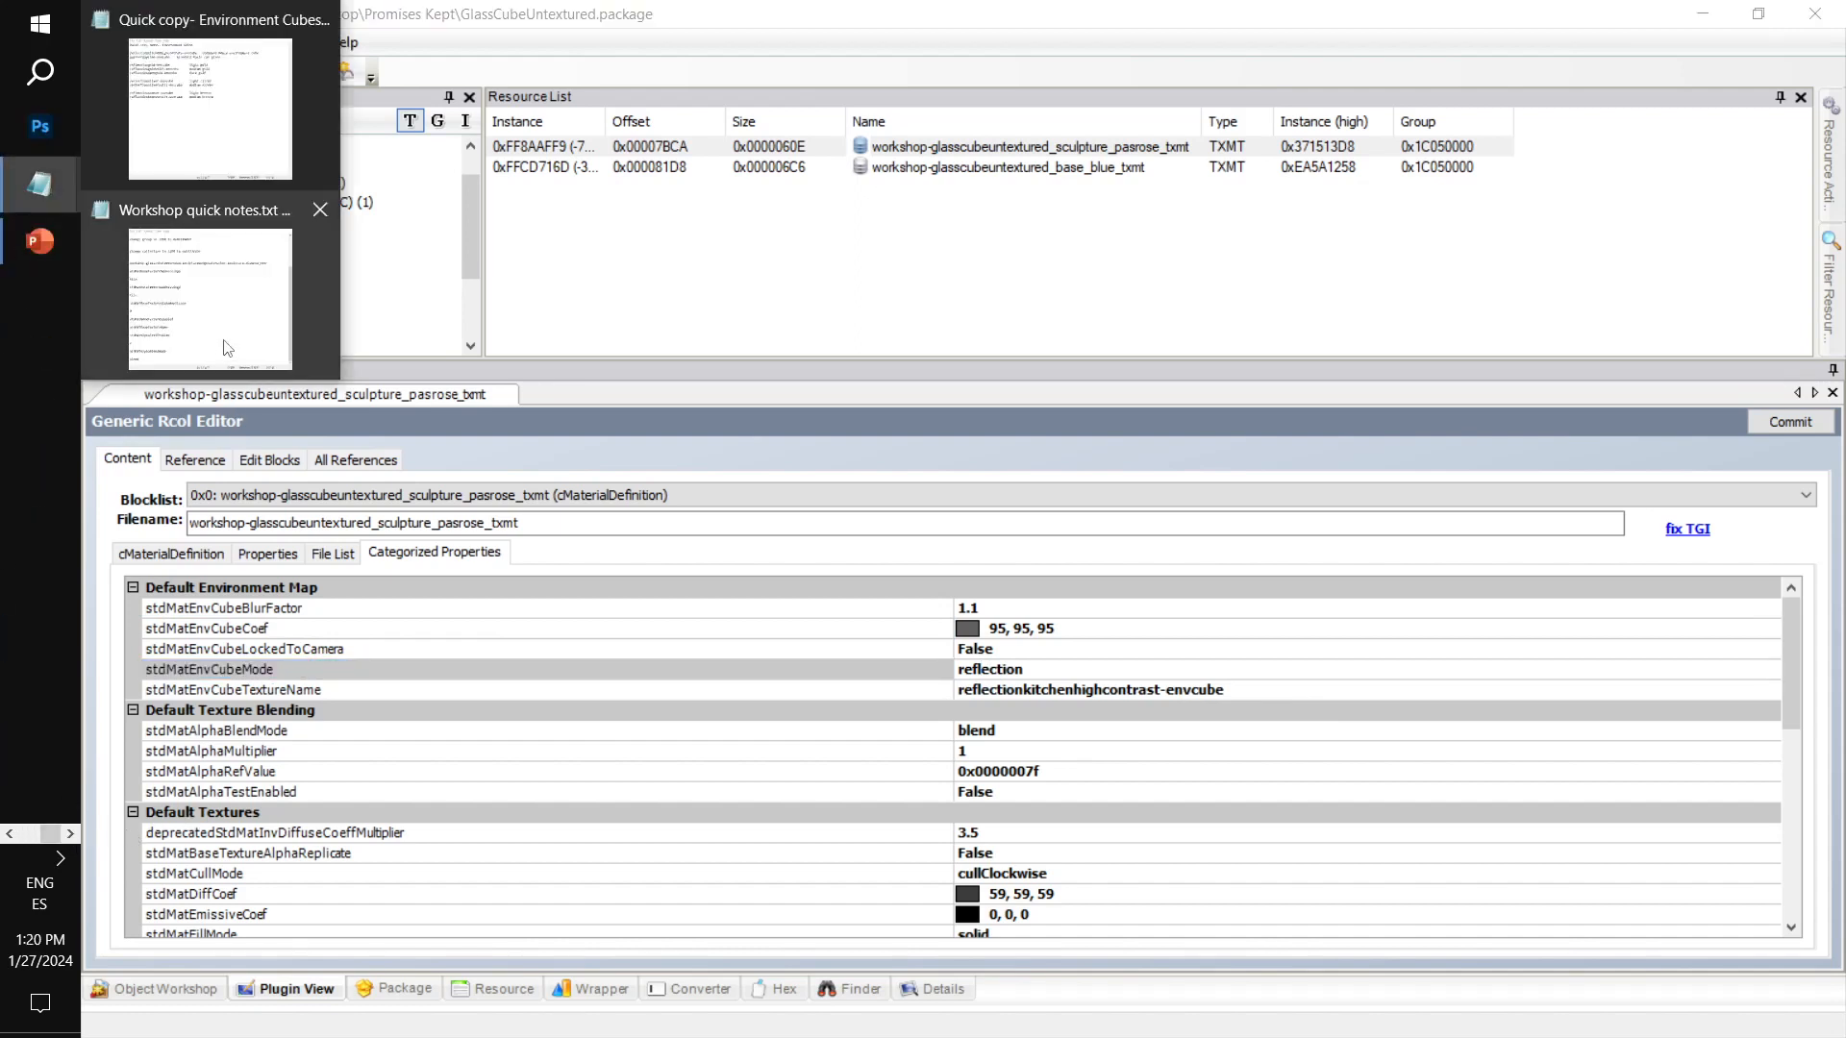
left_click(190, 150)
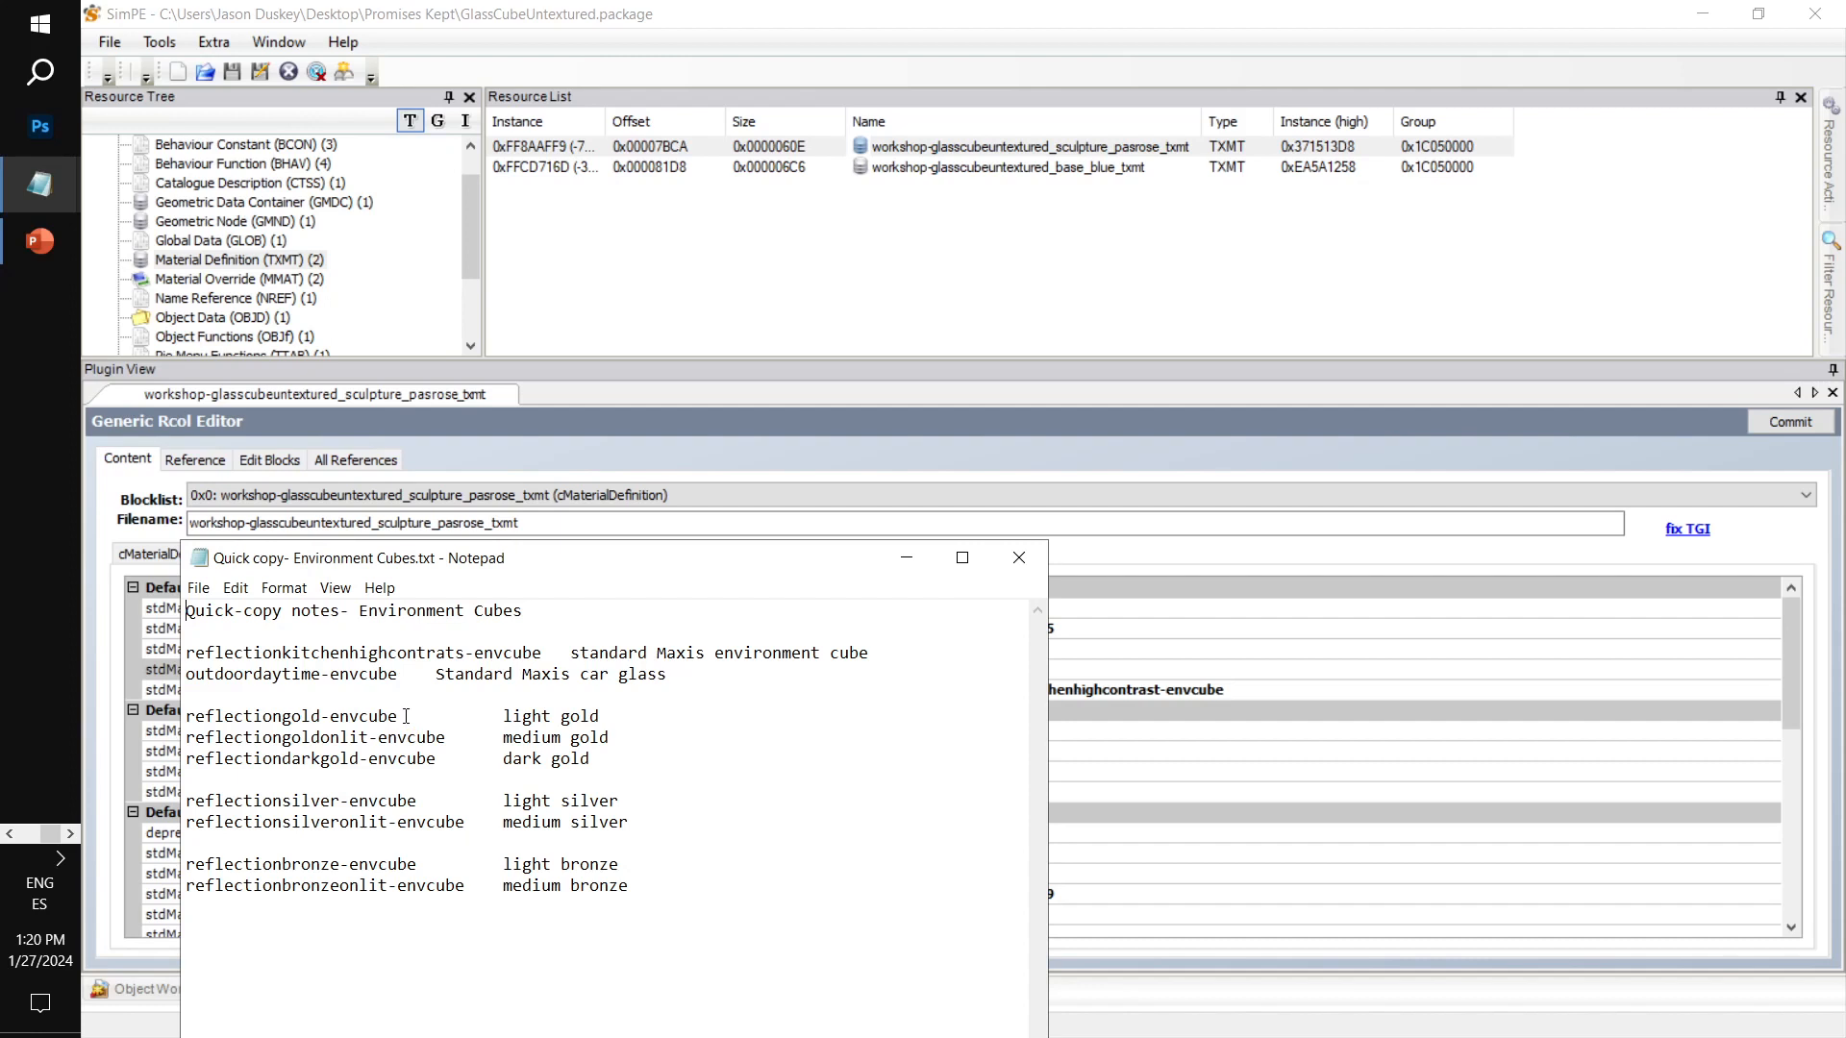
left_click_drag(454, 733, 189, 745)
key("ctrl+c")
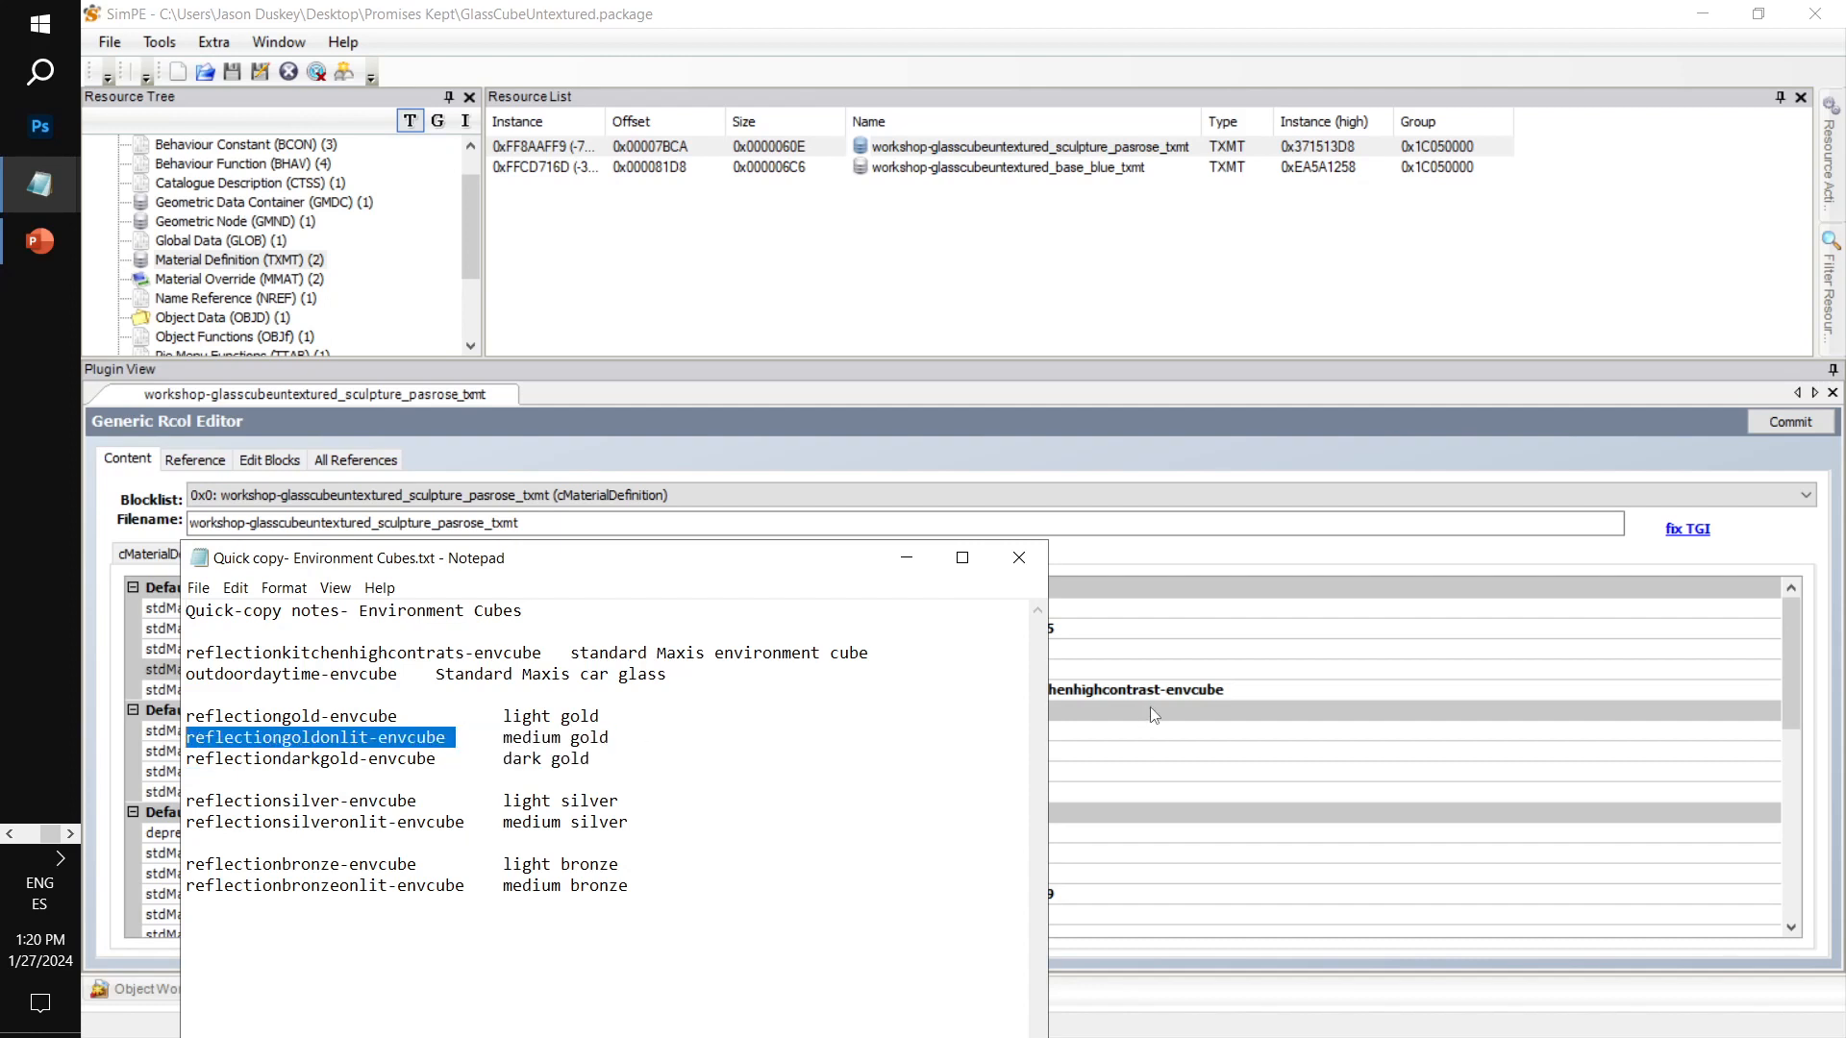
Return to SimPE and replace the stdMatEnvCubeTextureName value with reflectiongoldonlit-envcube.
left_click(1214, 692)
left_click_drag(1240, 690, 842, 694)
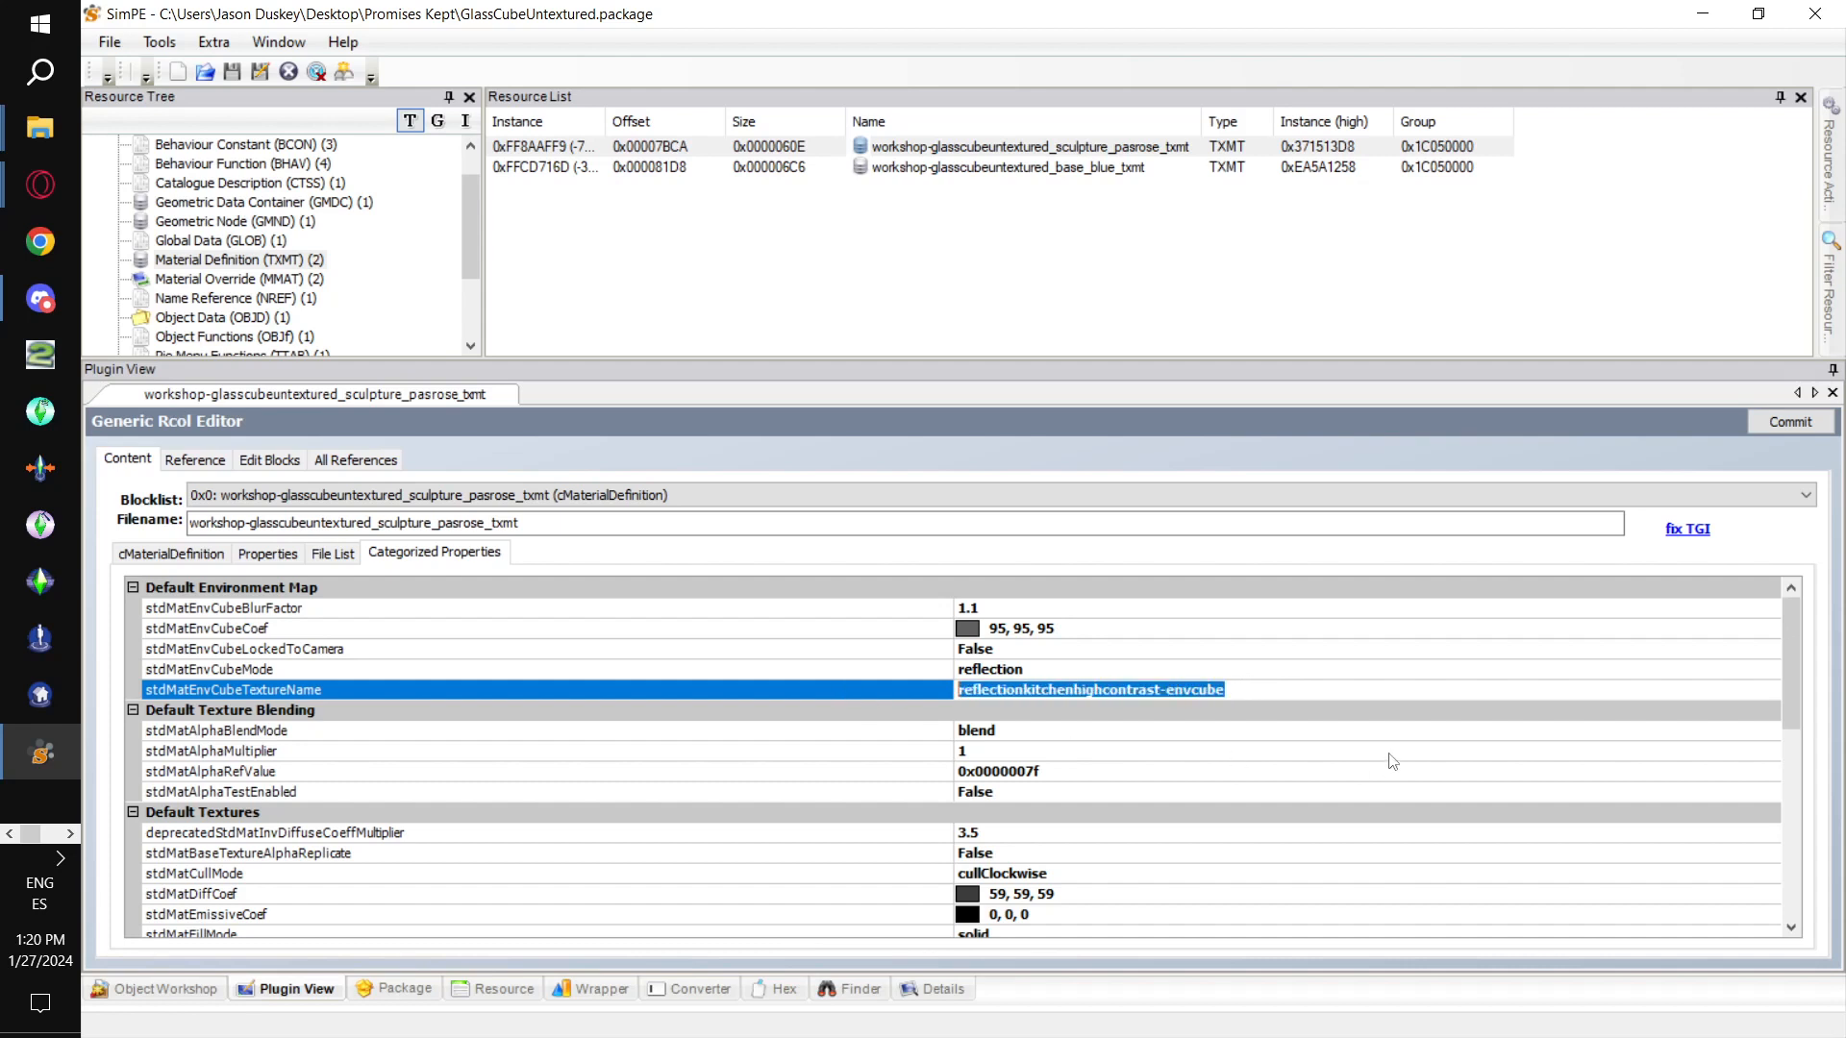
key("ctrl+v")
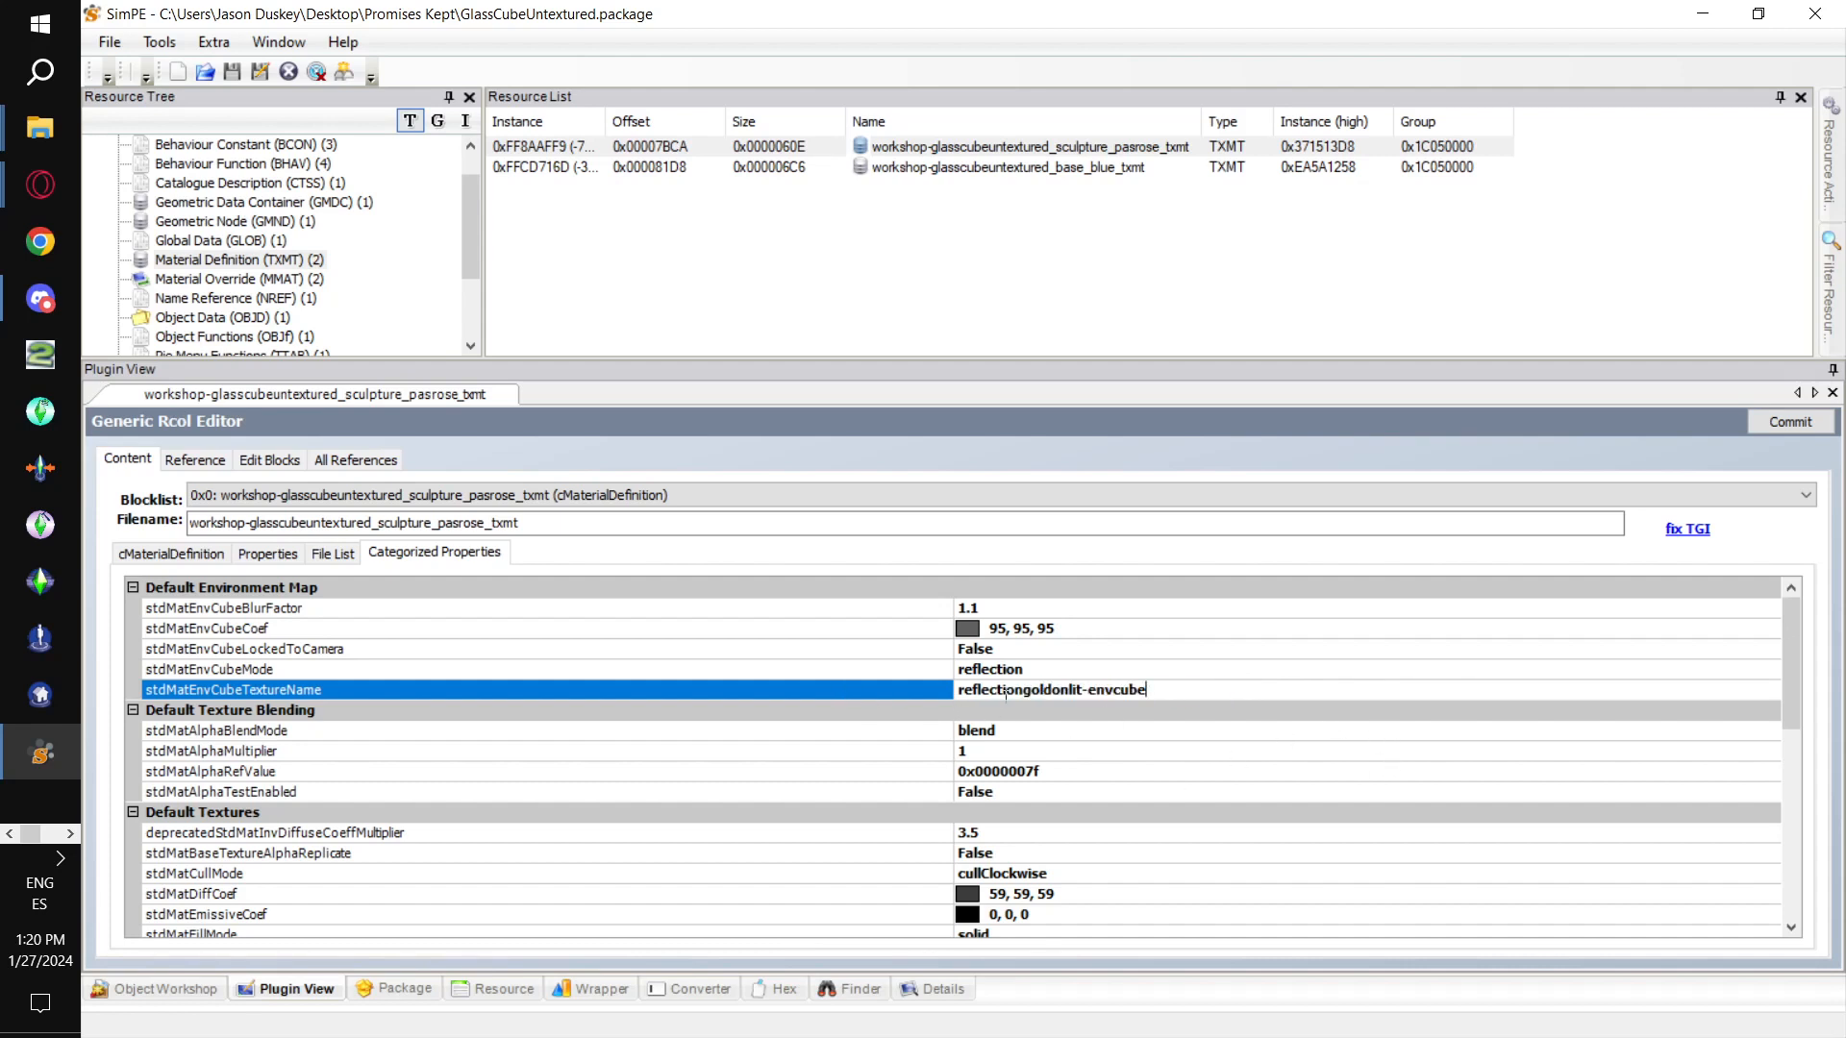
left_click(1077, 733)
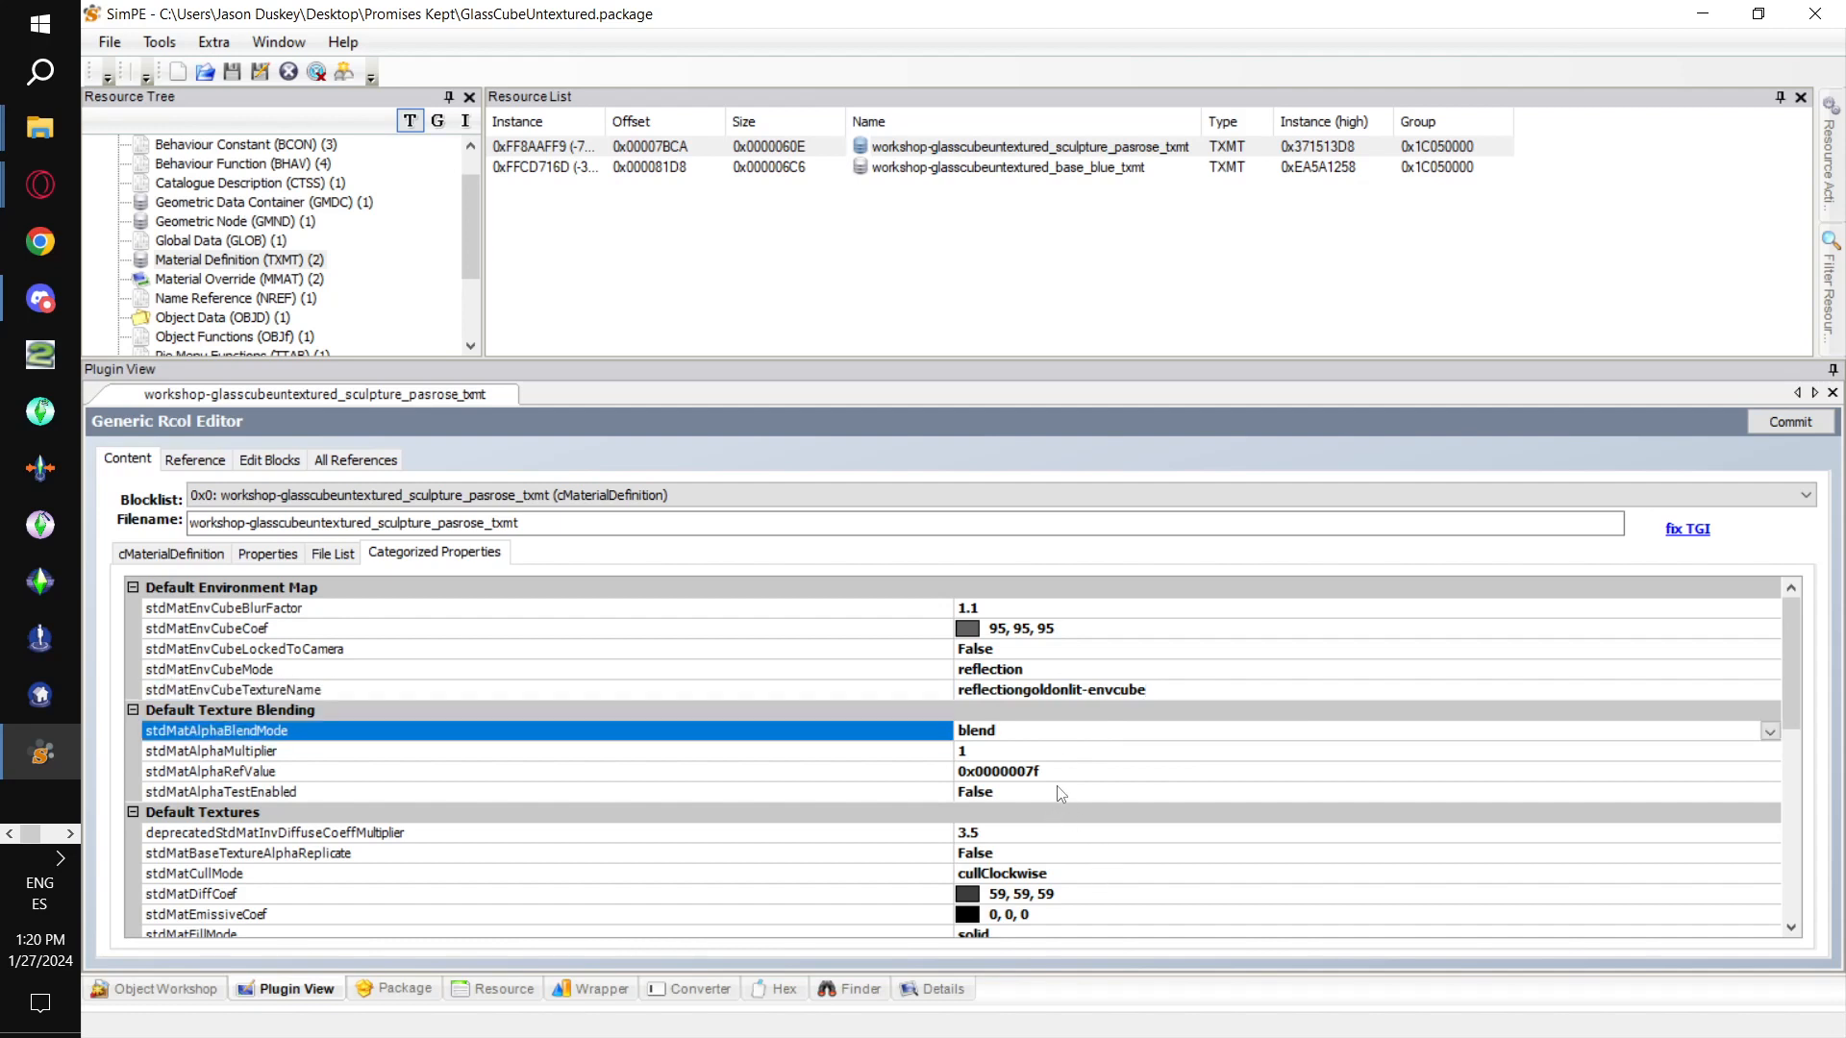
Browse the system colours offered for stdMatDiffCoef among the default texture properties.
double_click(721, 743)
double_click(730, 743)
left_click(1231, 894)
scroll(1235, 827, "down", 4)
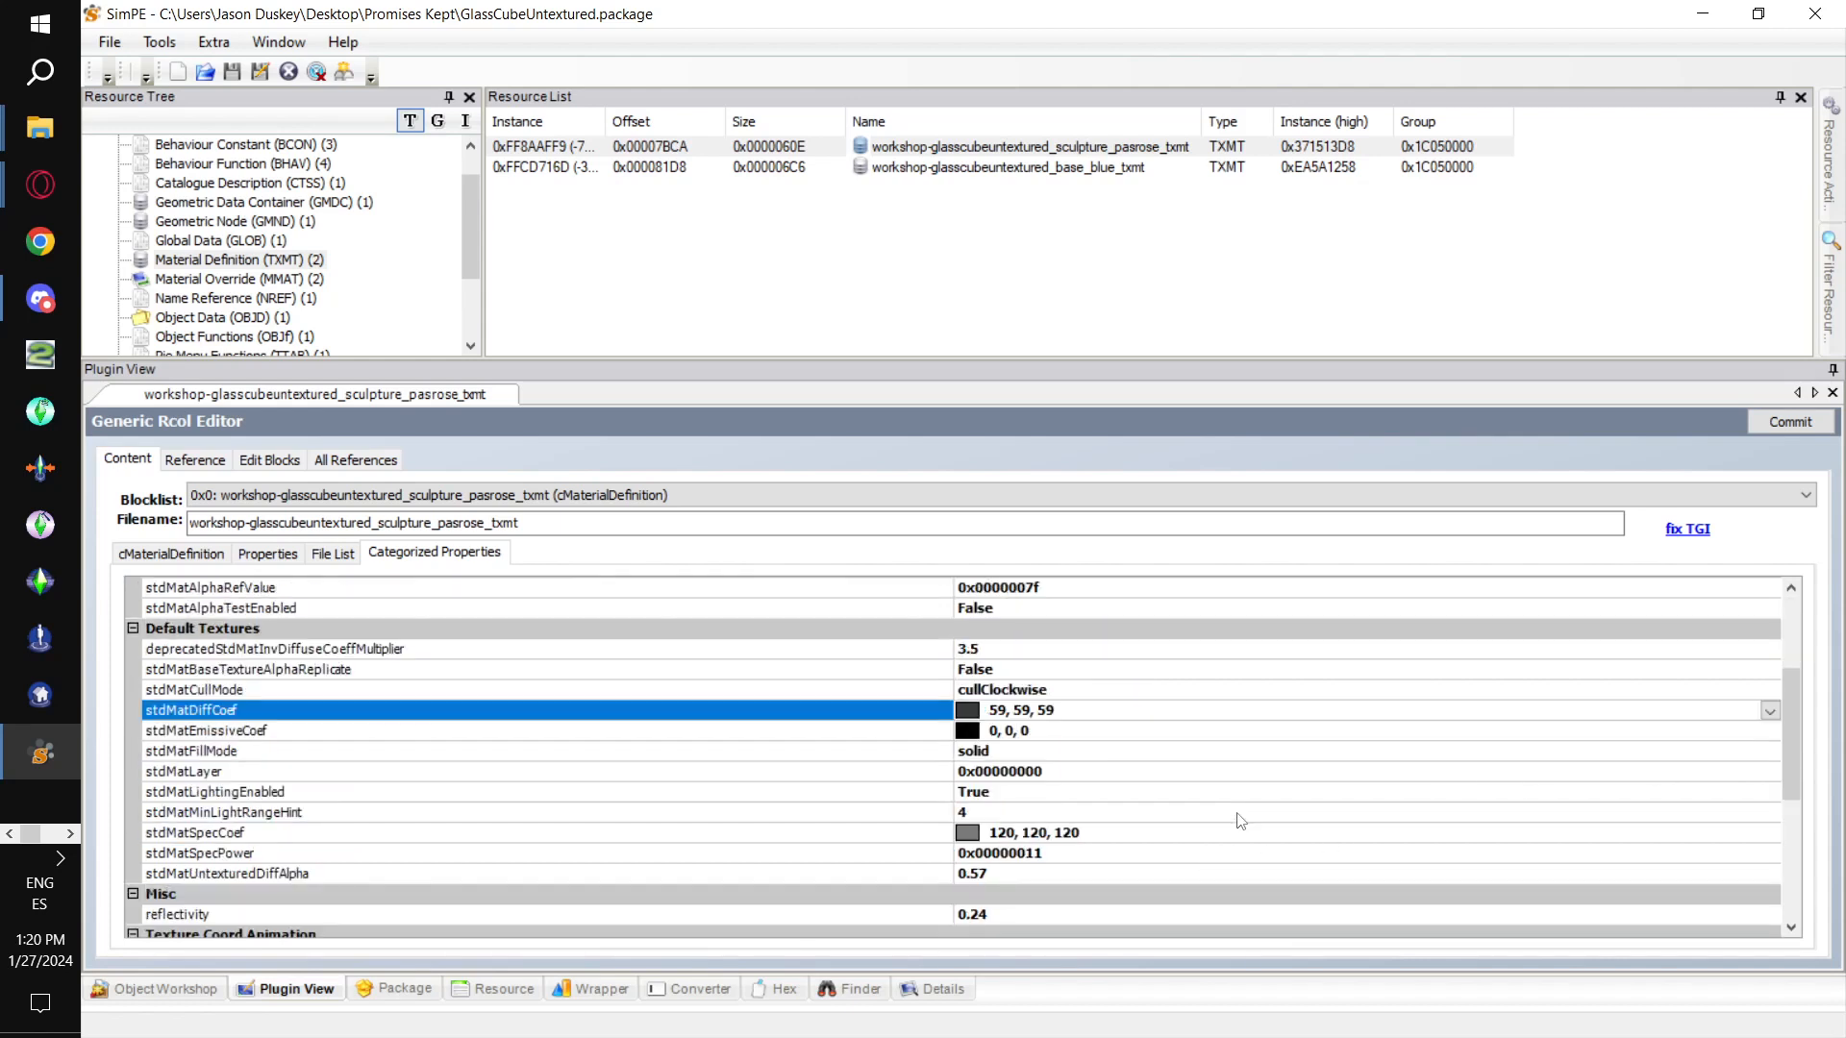
scroll(1224, 769, "down", 1)
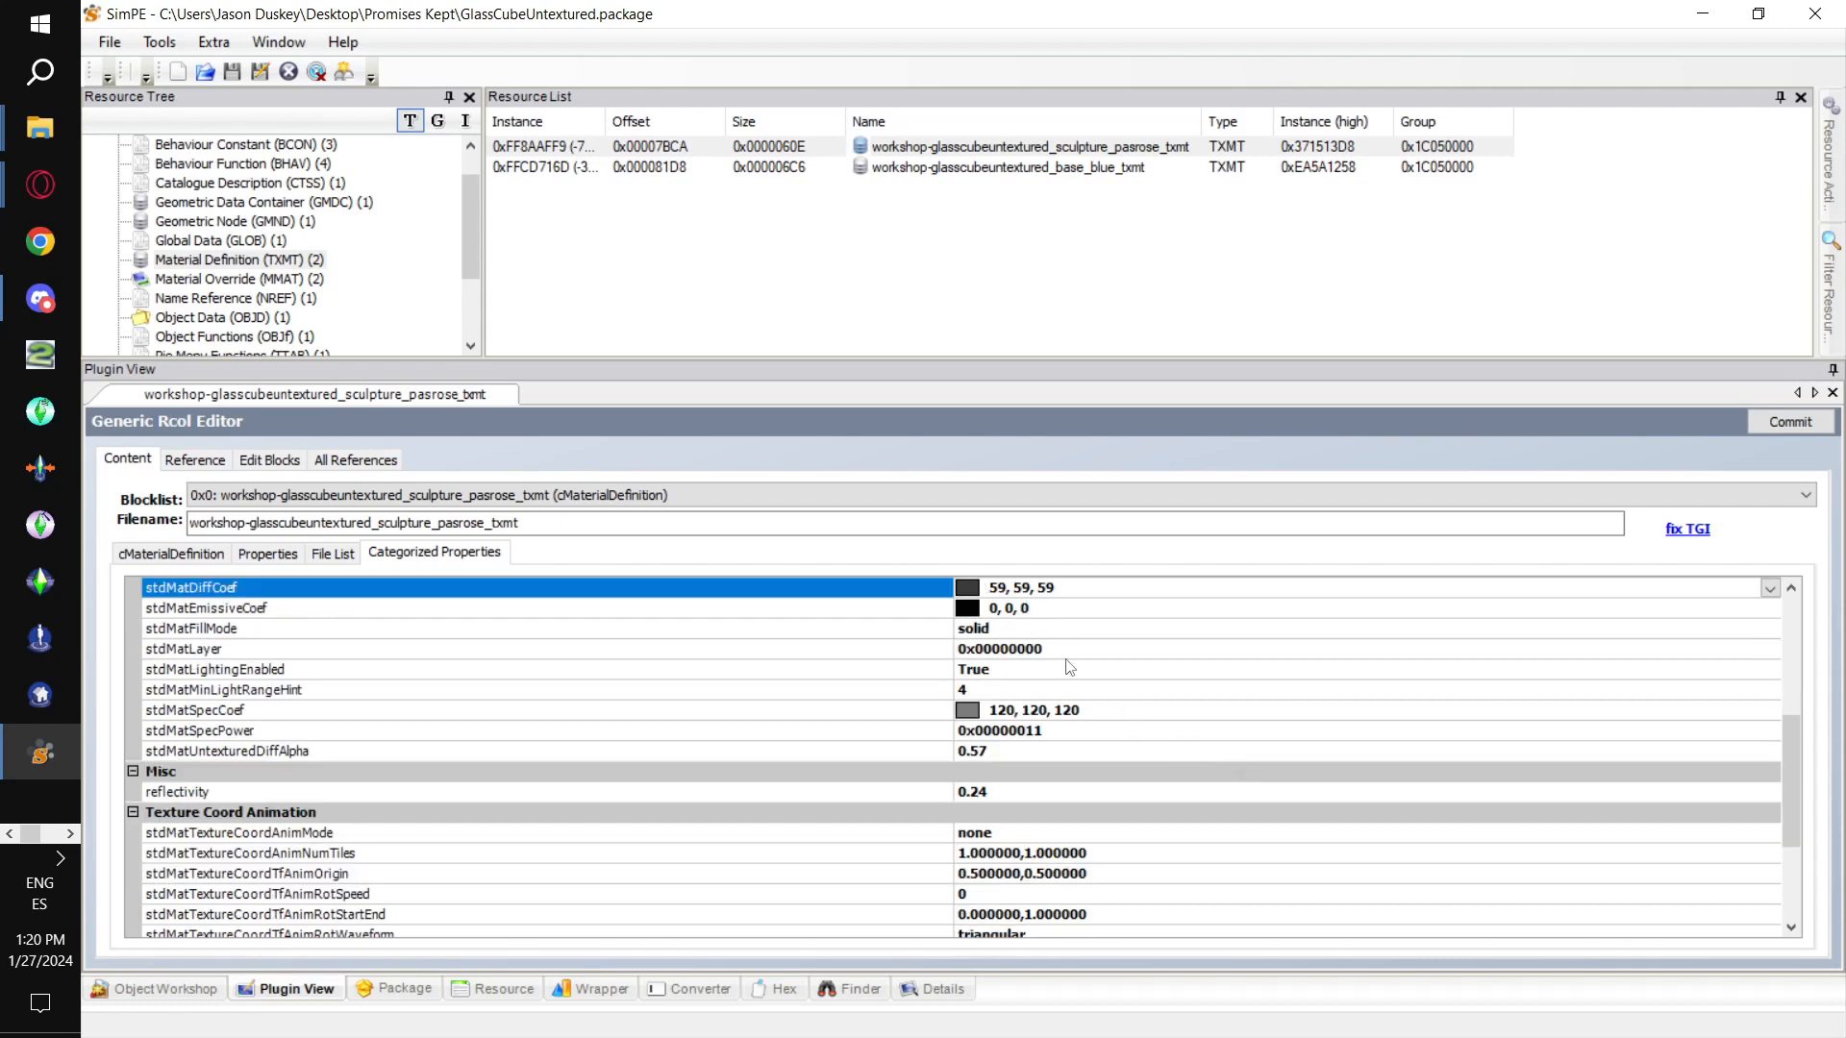
scroll(1081, 716, "up", 1)
left_click_drag(1090, 649, 991, 650)
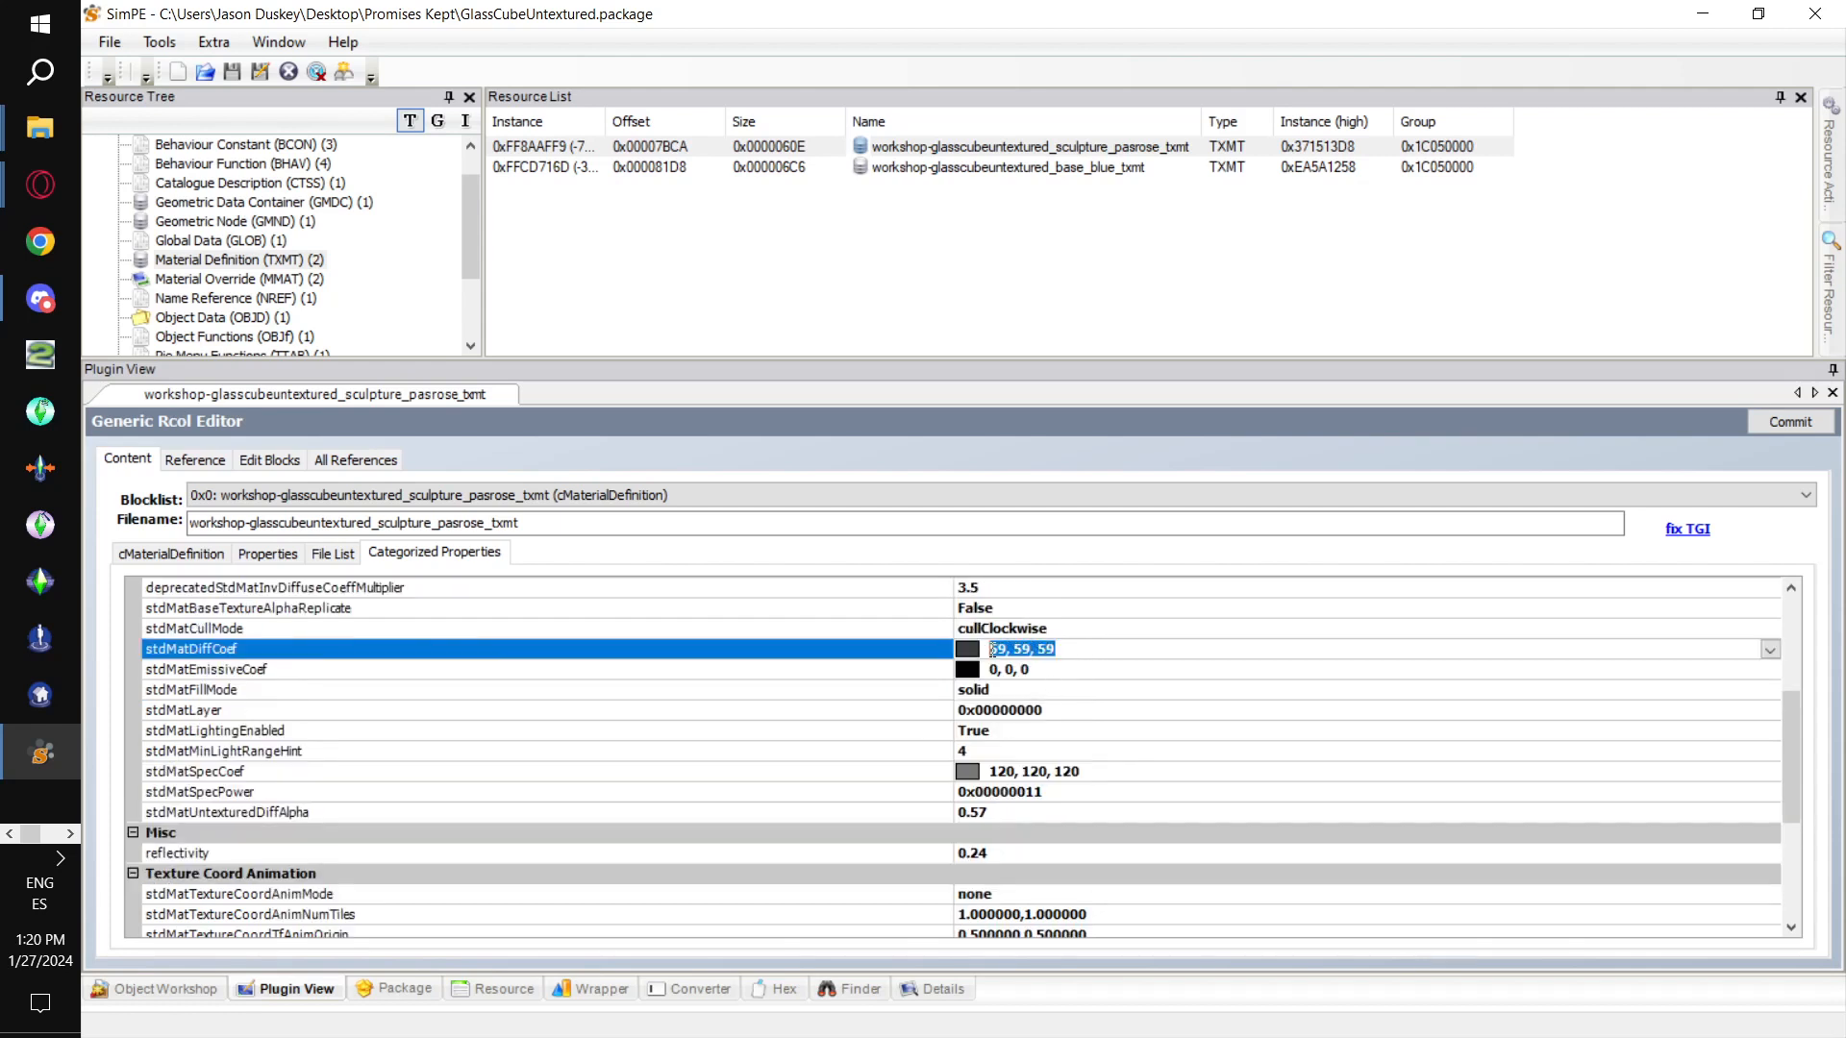
left_click(1057, 670)
left_click(1076, 650)
left_click_drag(1077, 649, 989, 650)
left_click(1770, 650)
left_click(1103, 683)
scroll(1106, 769, "down", 5)
scroll(1157, 797, "up", 6)
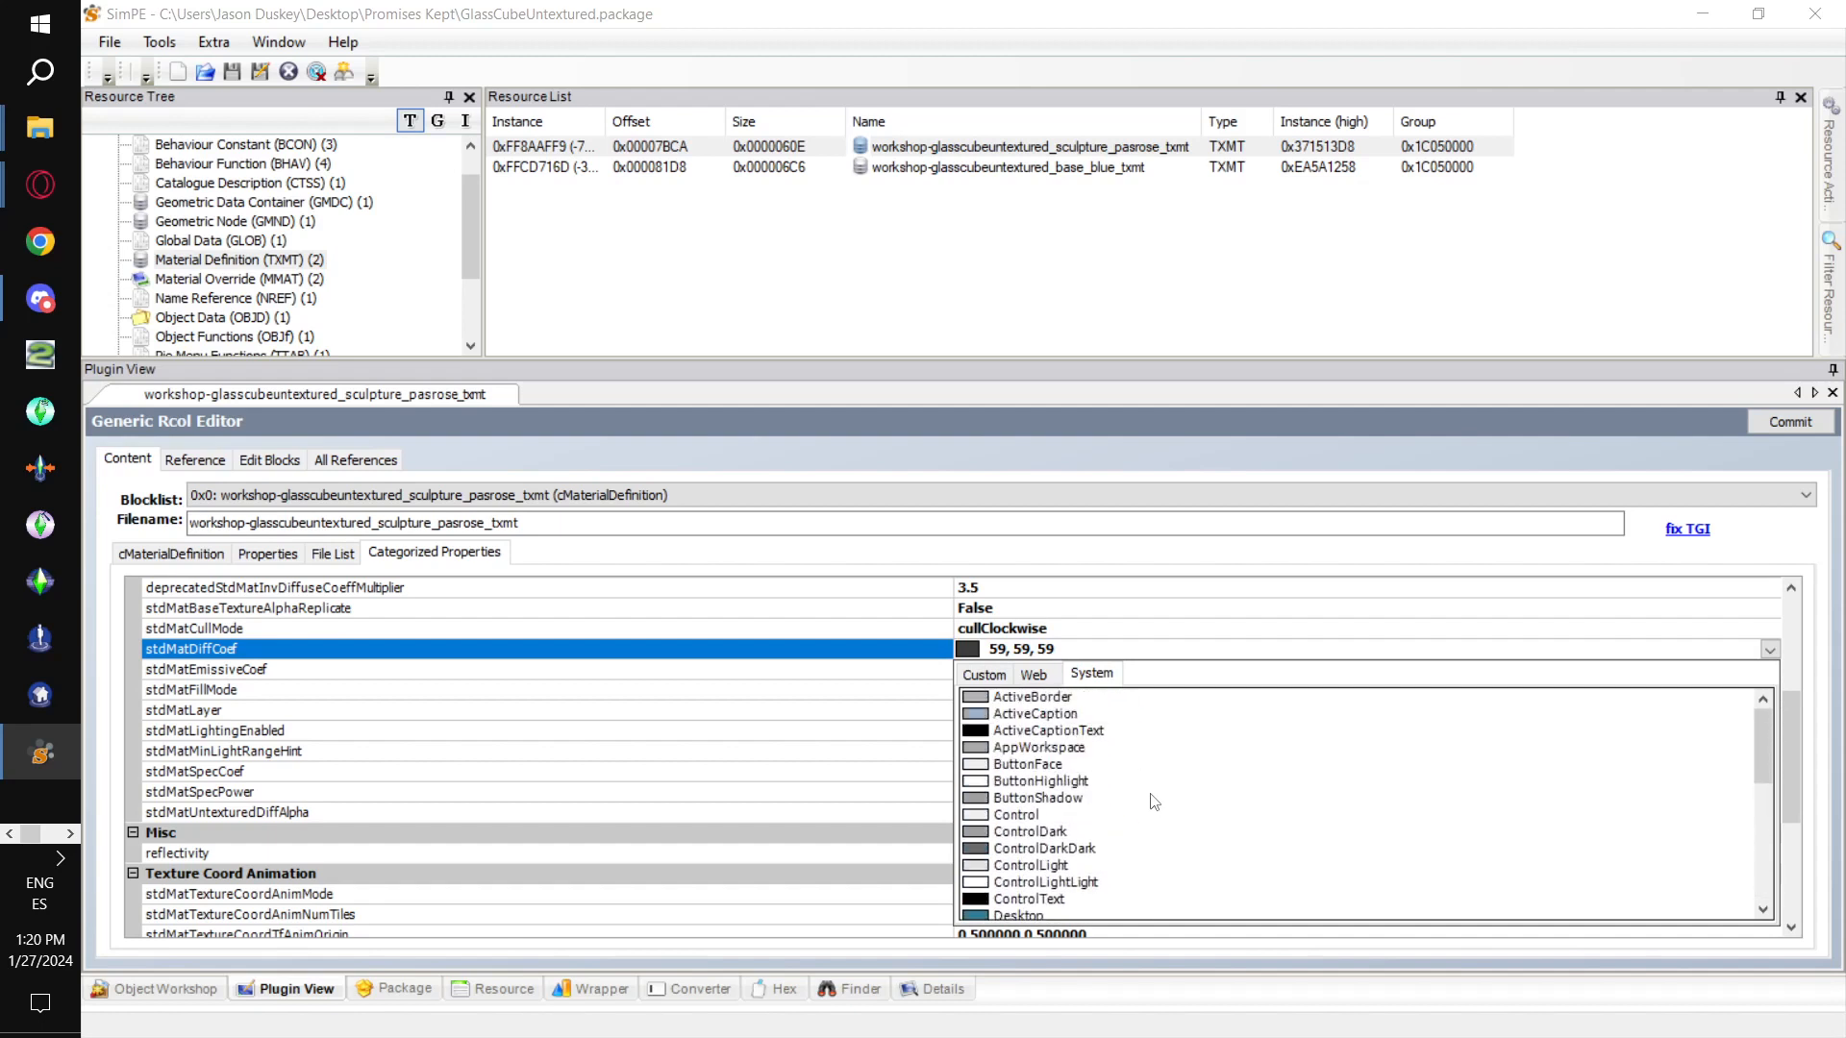
scroll(1155, 798, "down", 5)
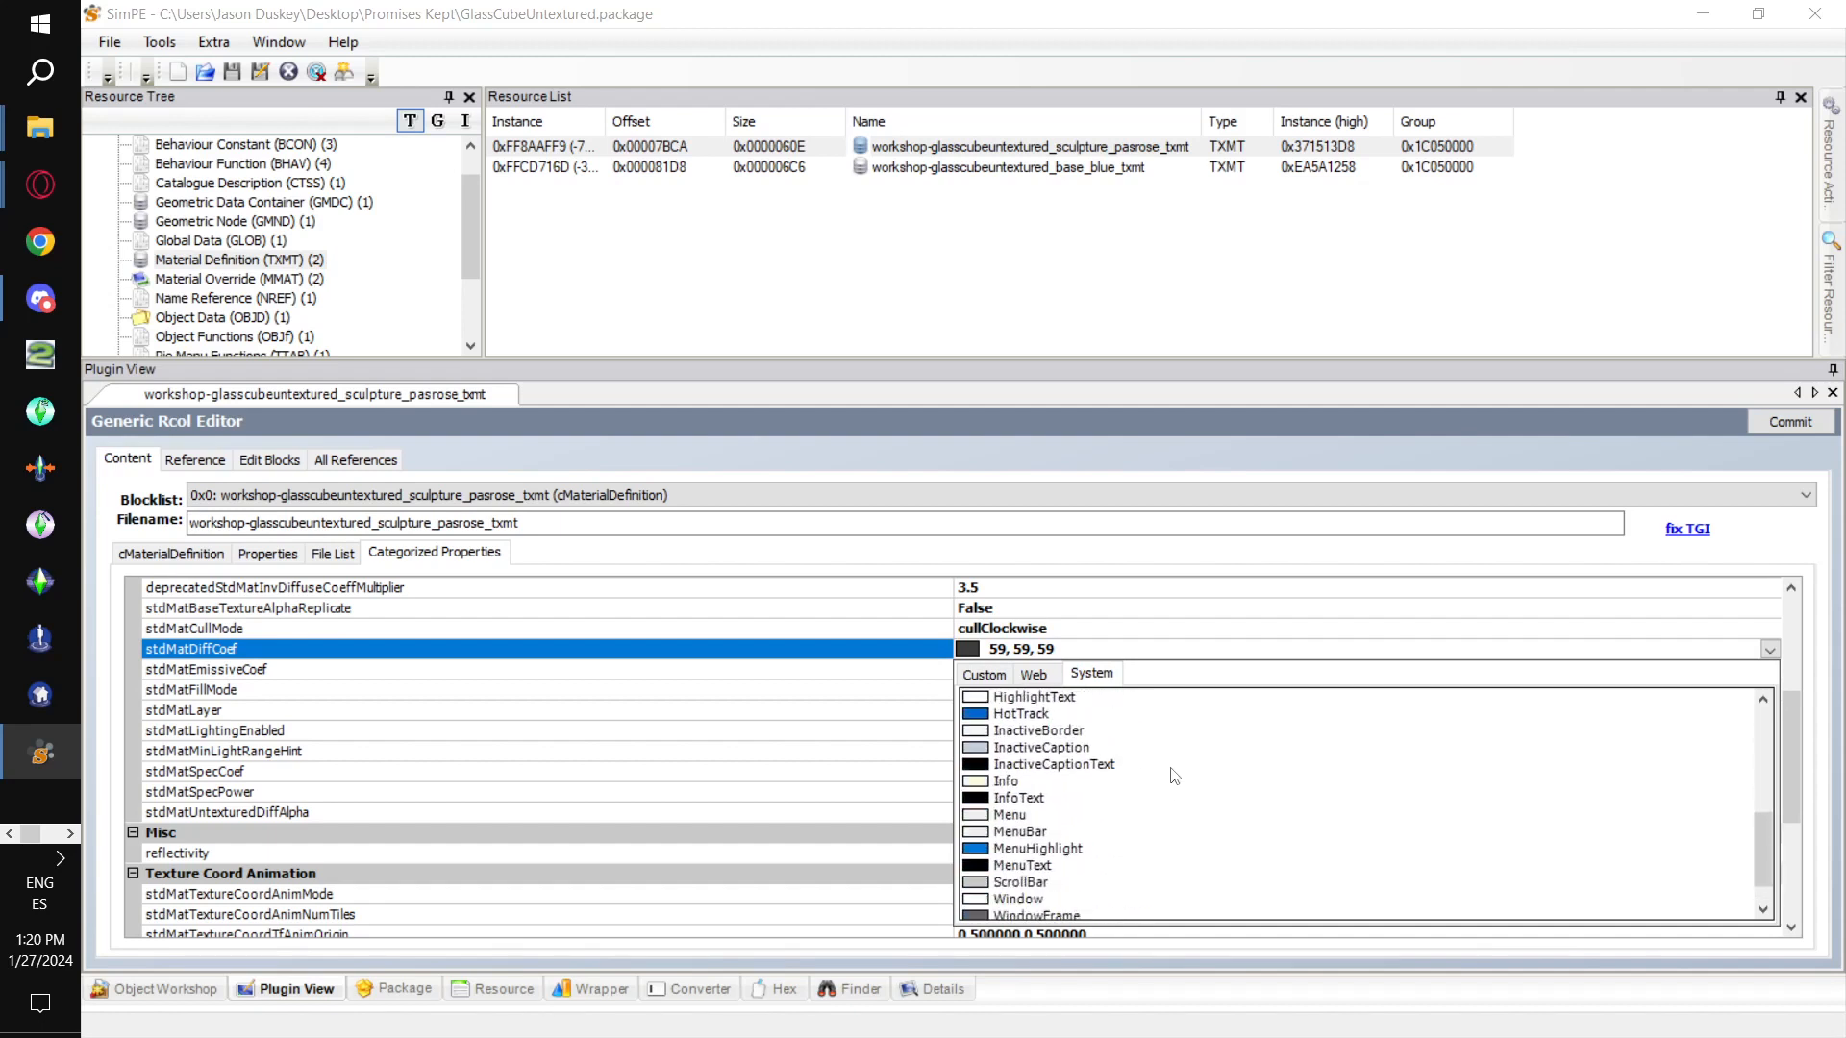
Set stdMatDiffCoef to the web colour Aquamarine.
left_click(1033, 674)
scroll(1125, 777, "down", 10)
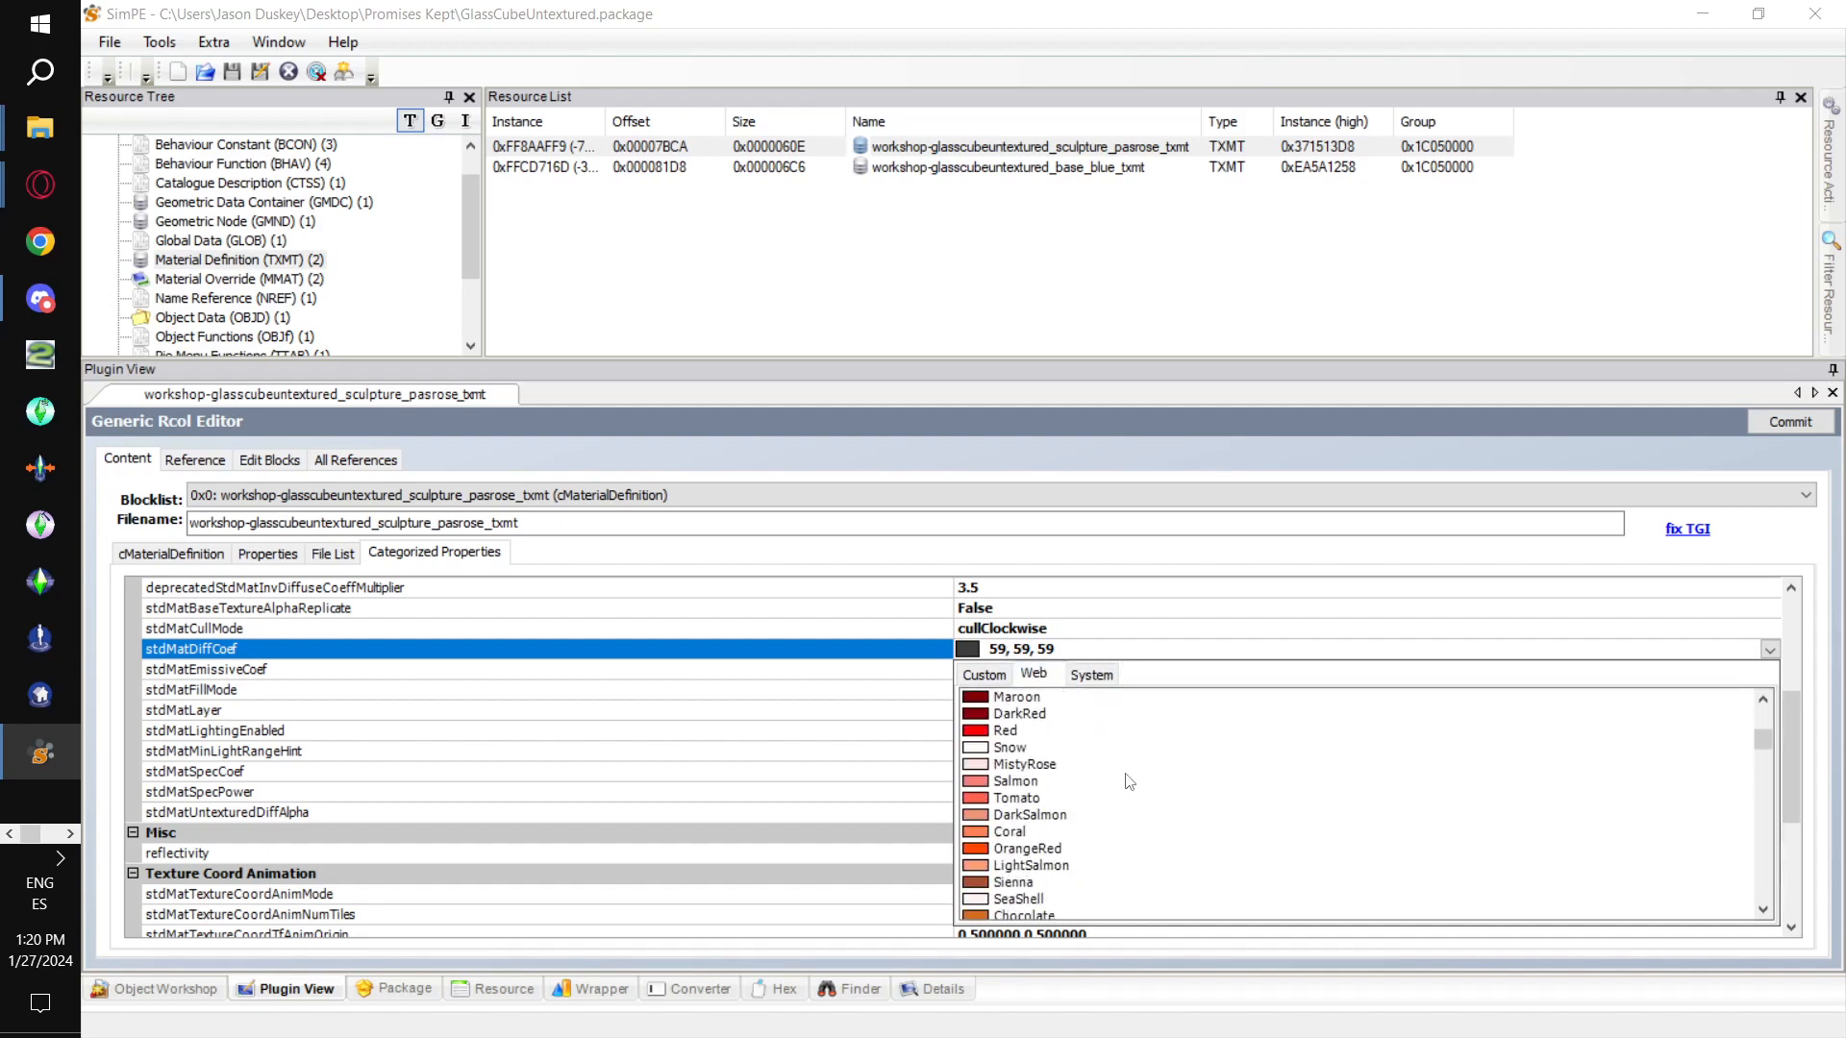
scroll(1129, 781, "down", 9)
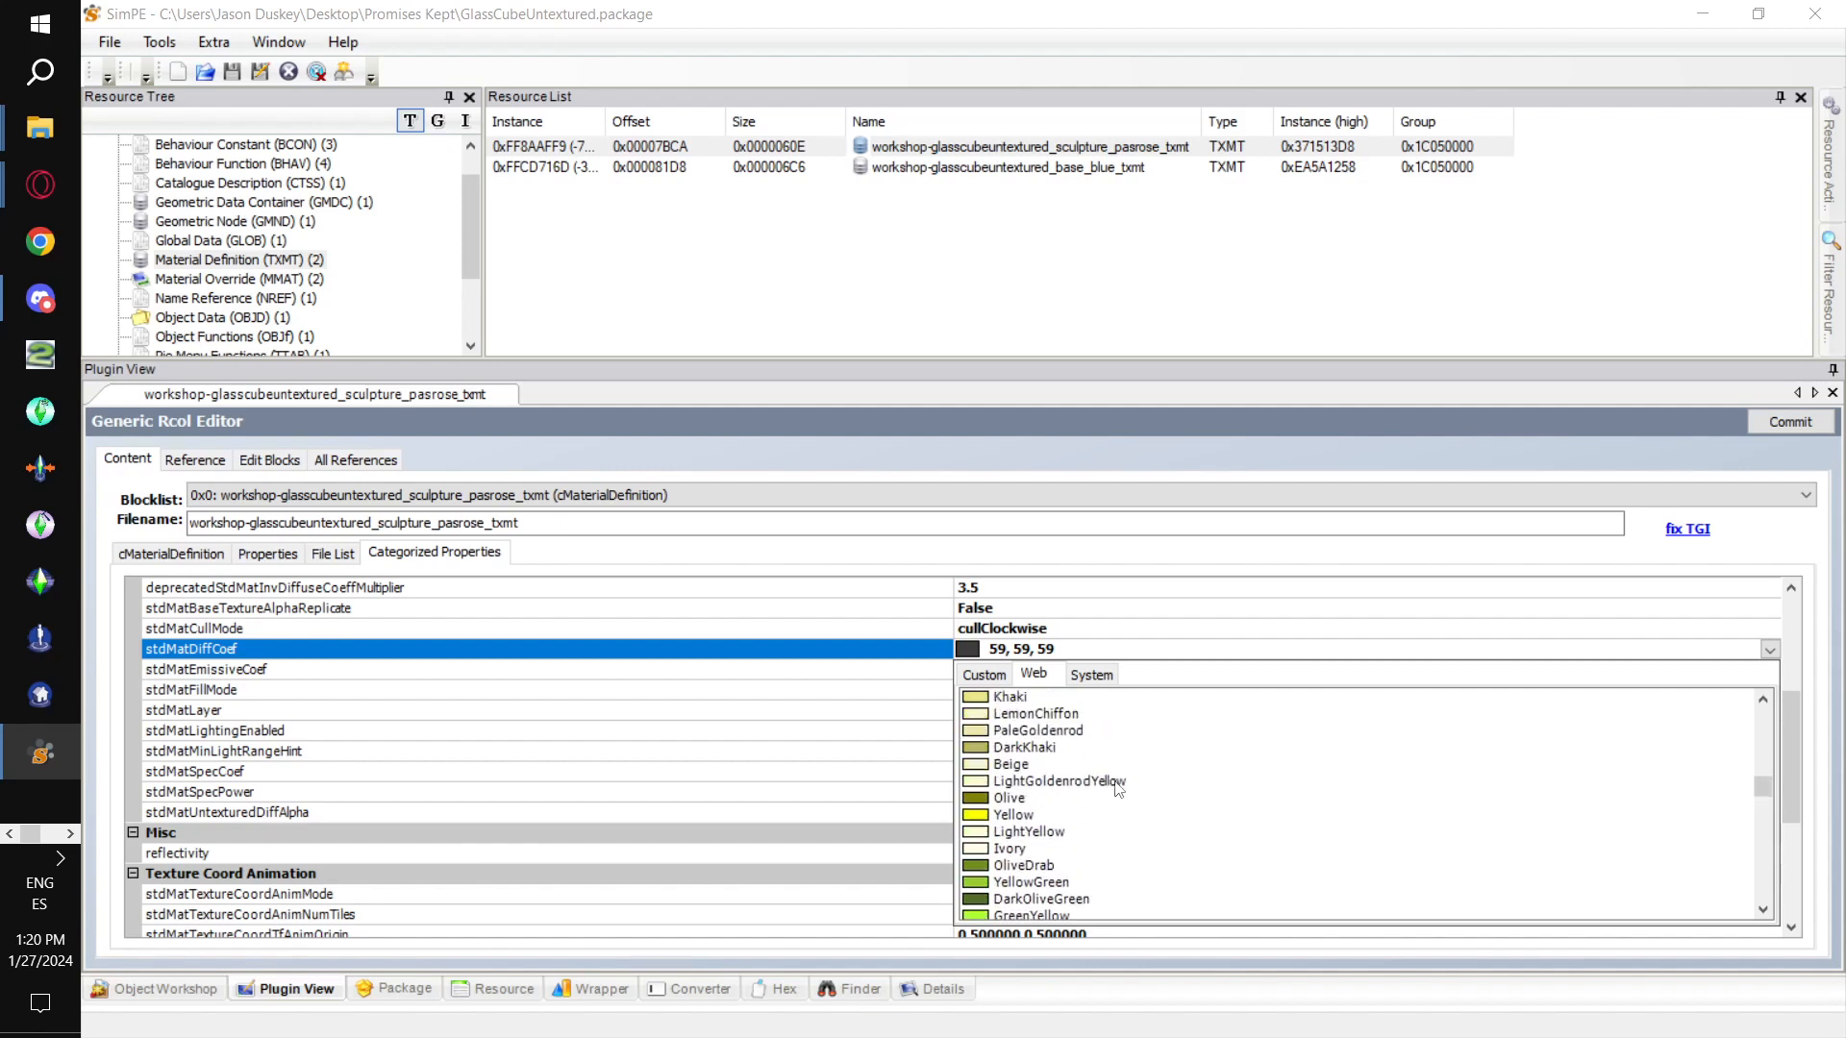
scroll(1099, 833, "down", 4)
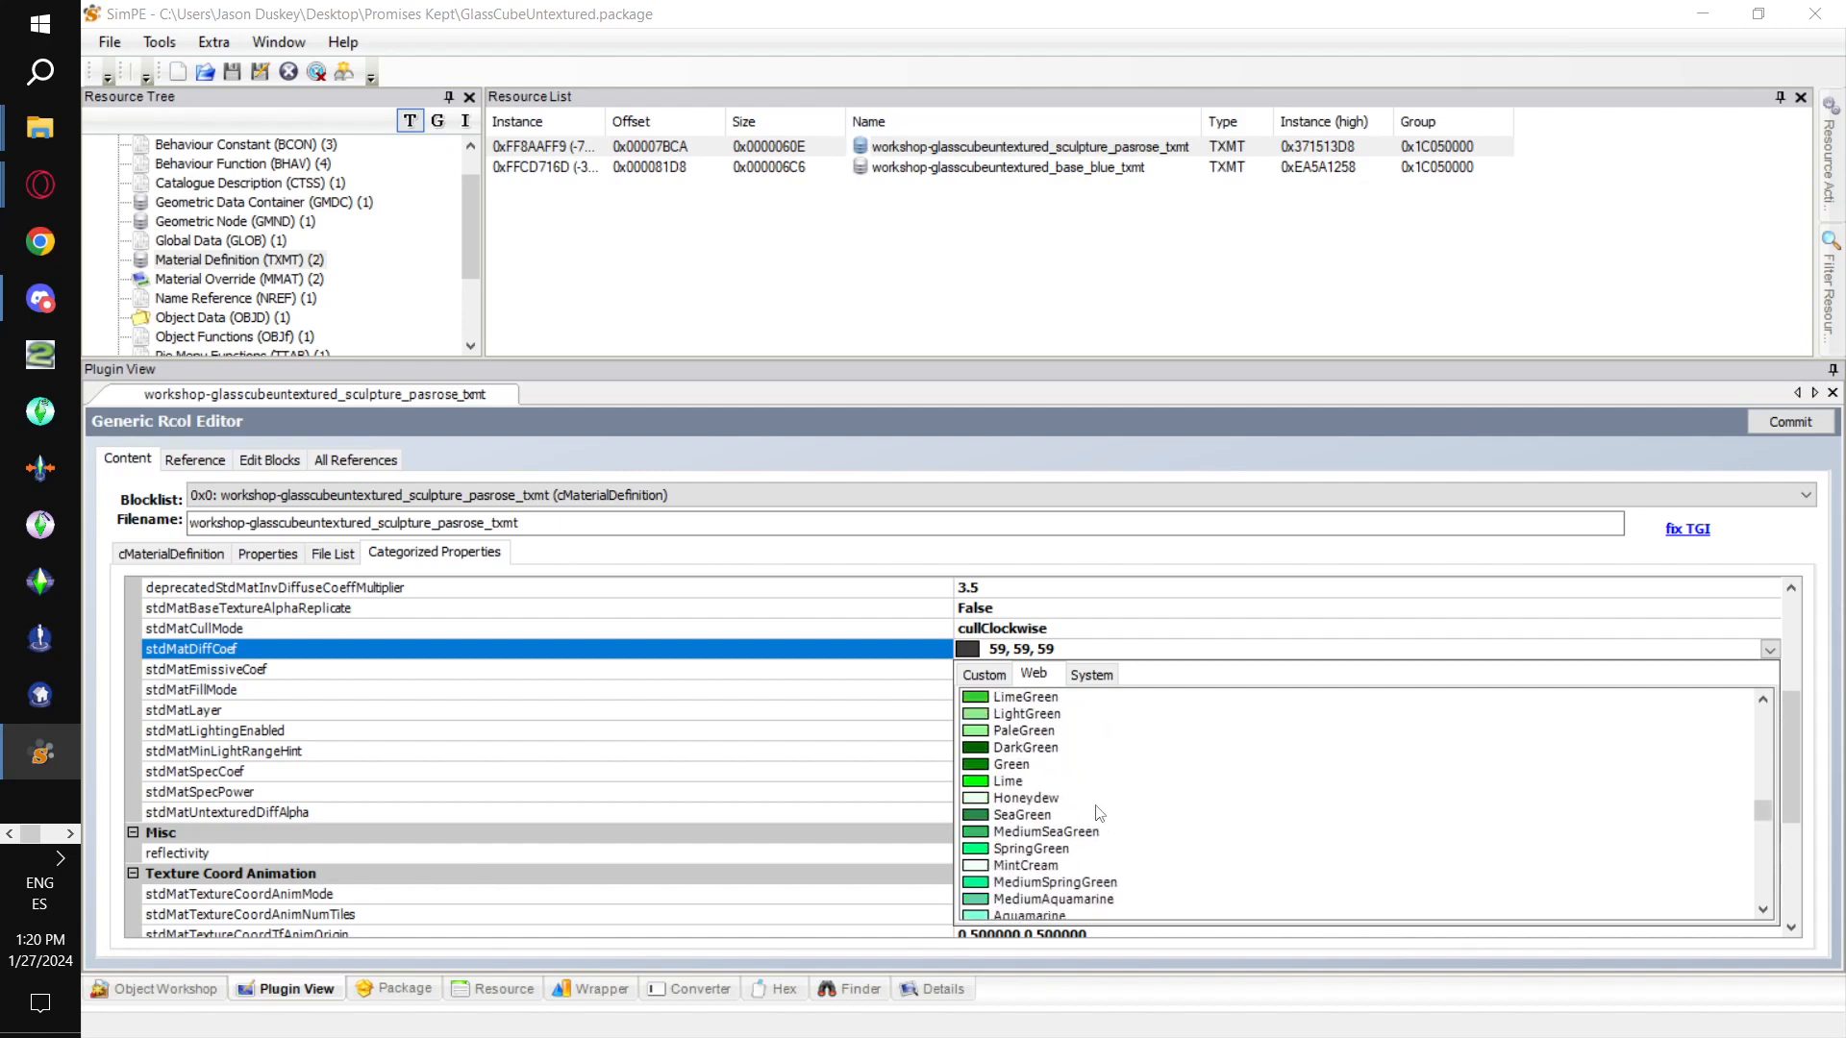
scroll(1084, 798, "down", 3)
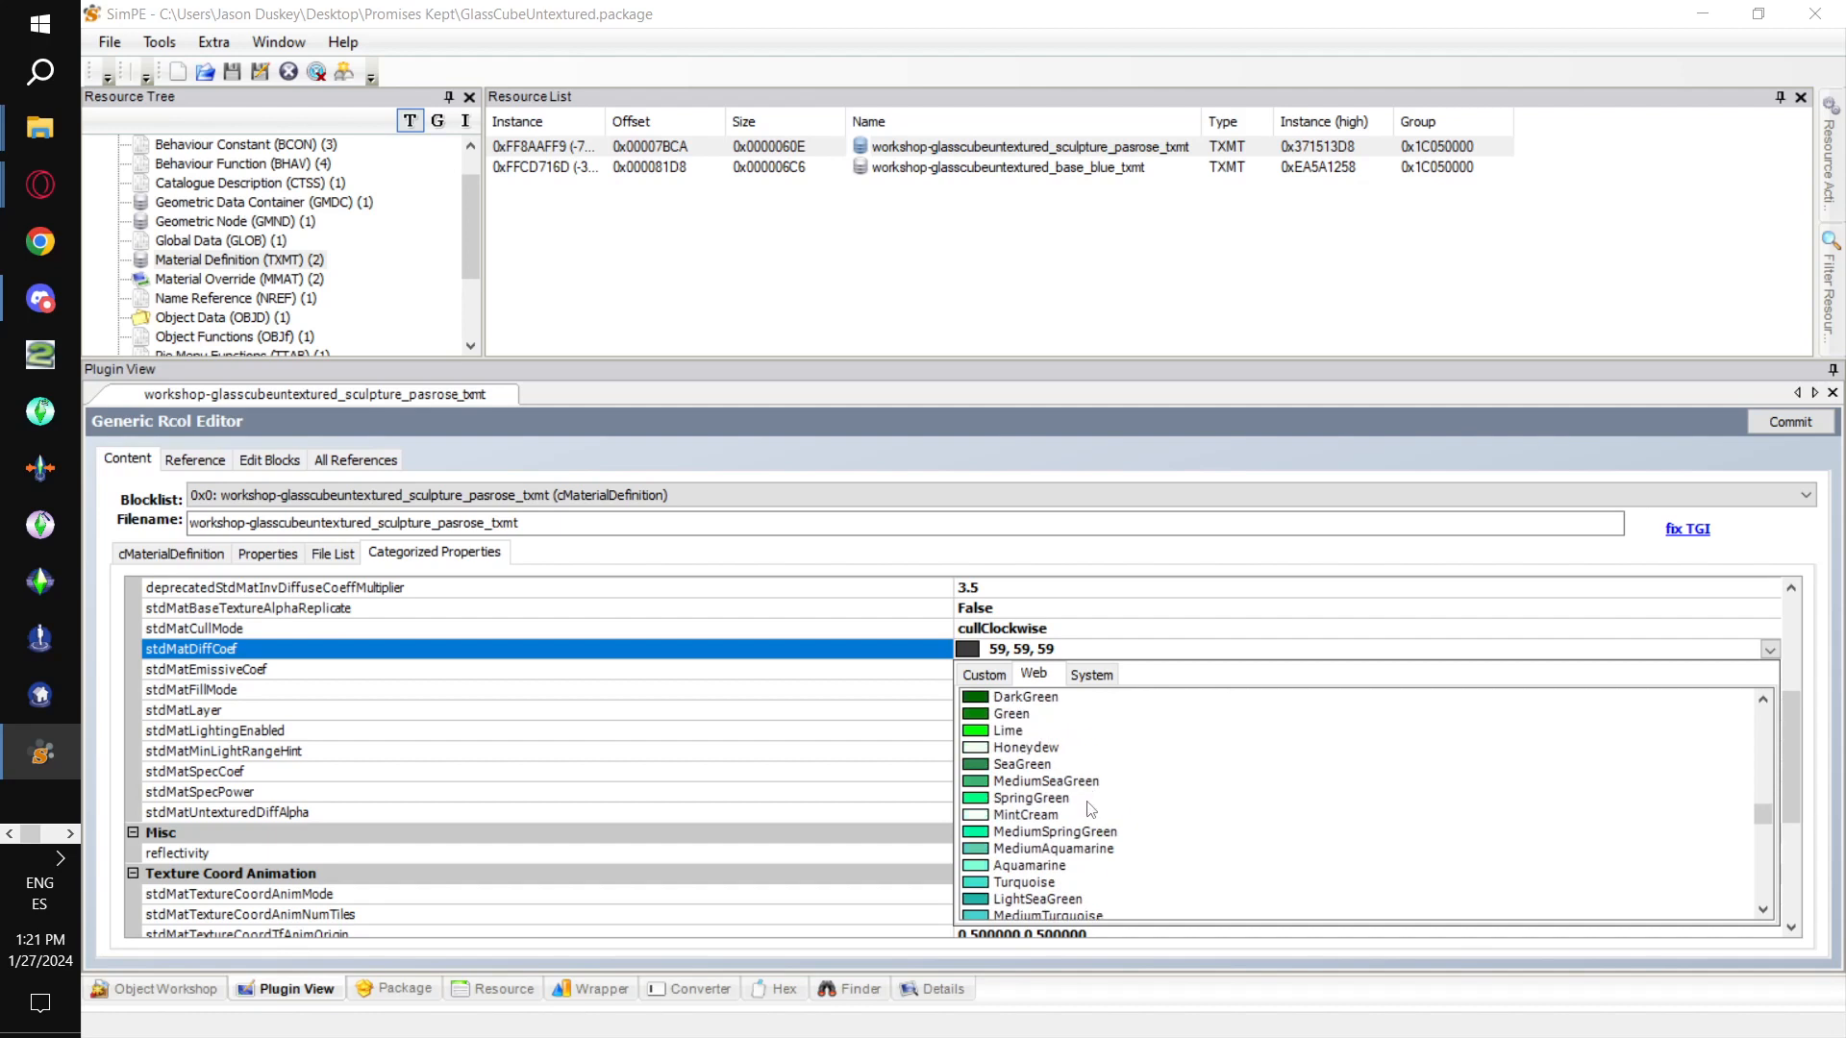
left_click(1028, 865)
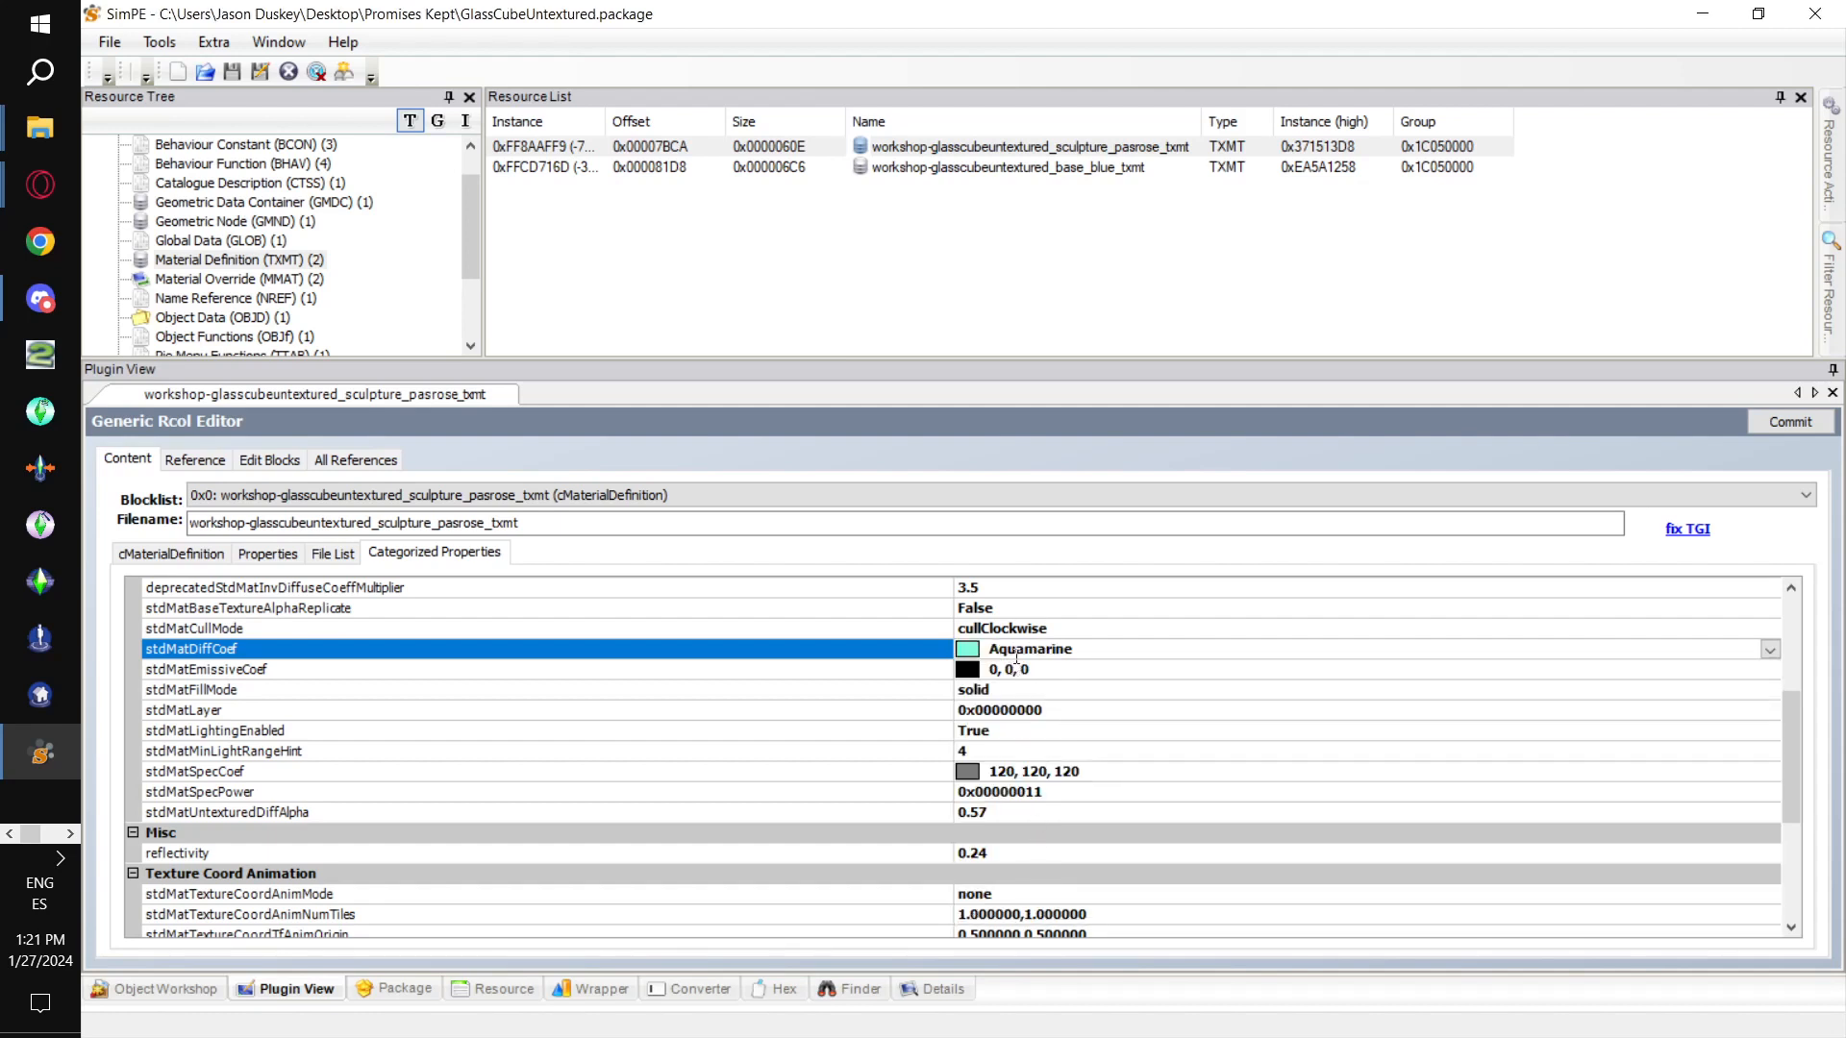
Change stdMatDiffCoef to the web colour DarkCyan.
left_click(1110, 689)
left_click(1073, 670)
left_click(1087, 646)
left_click(1769, 651)
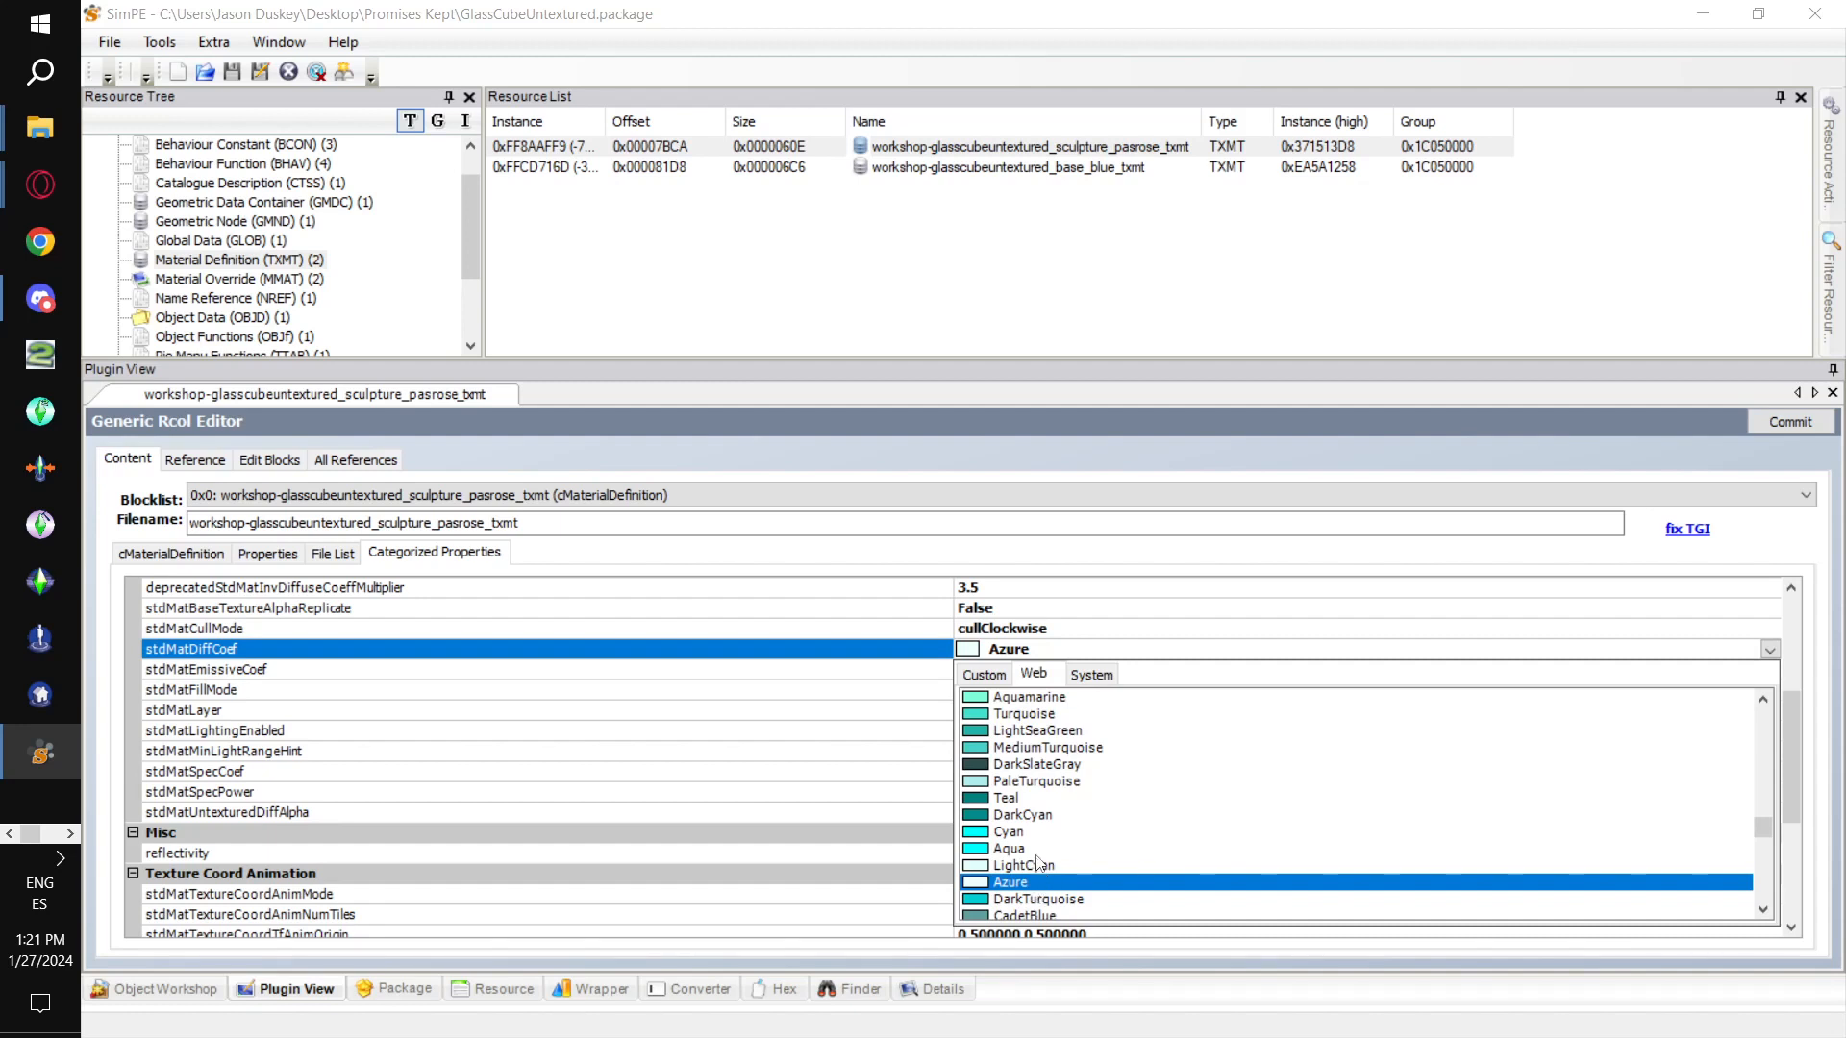
scroll(1047, 851, "down", 1)
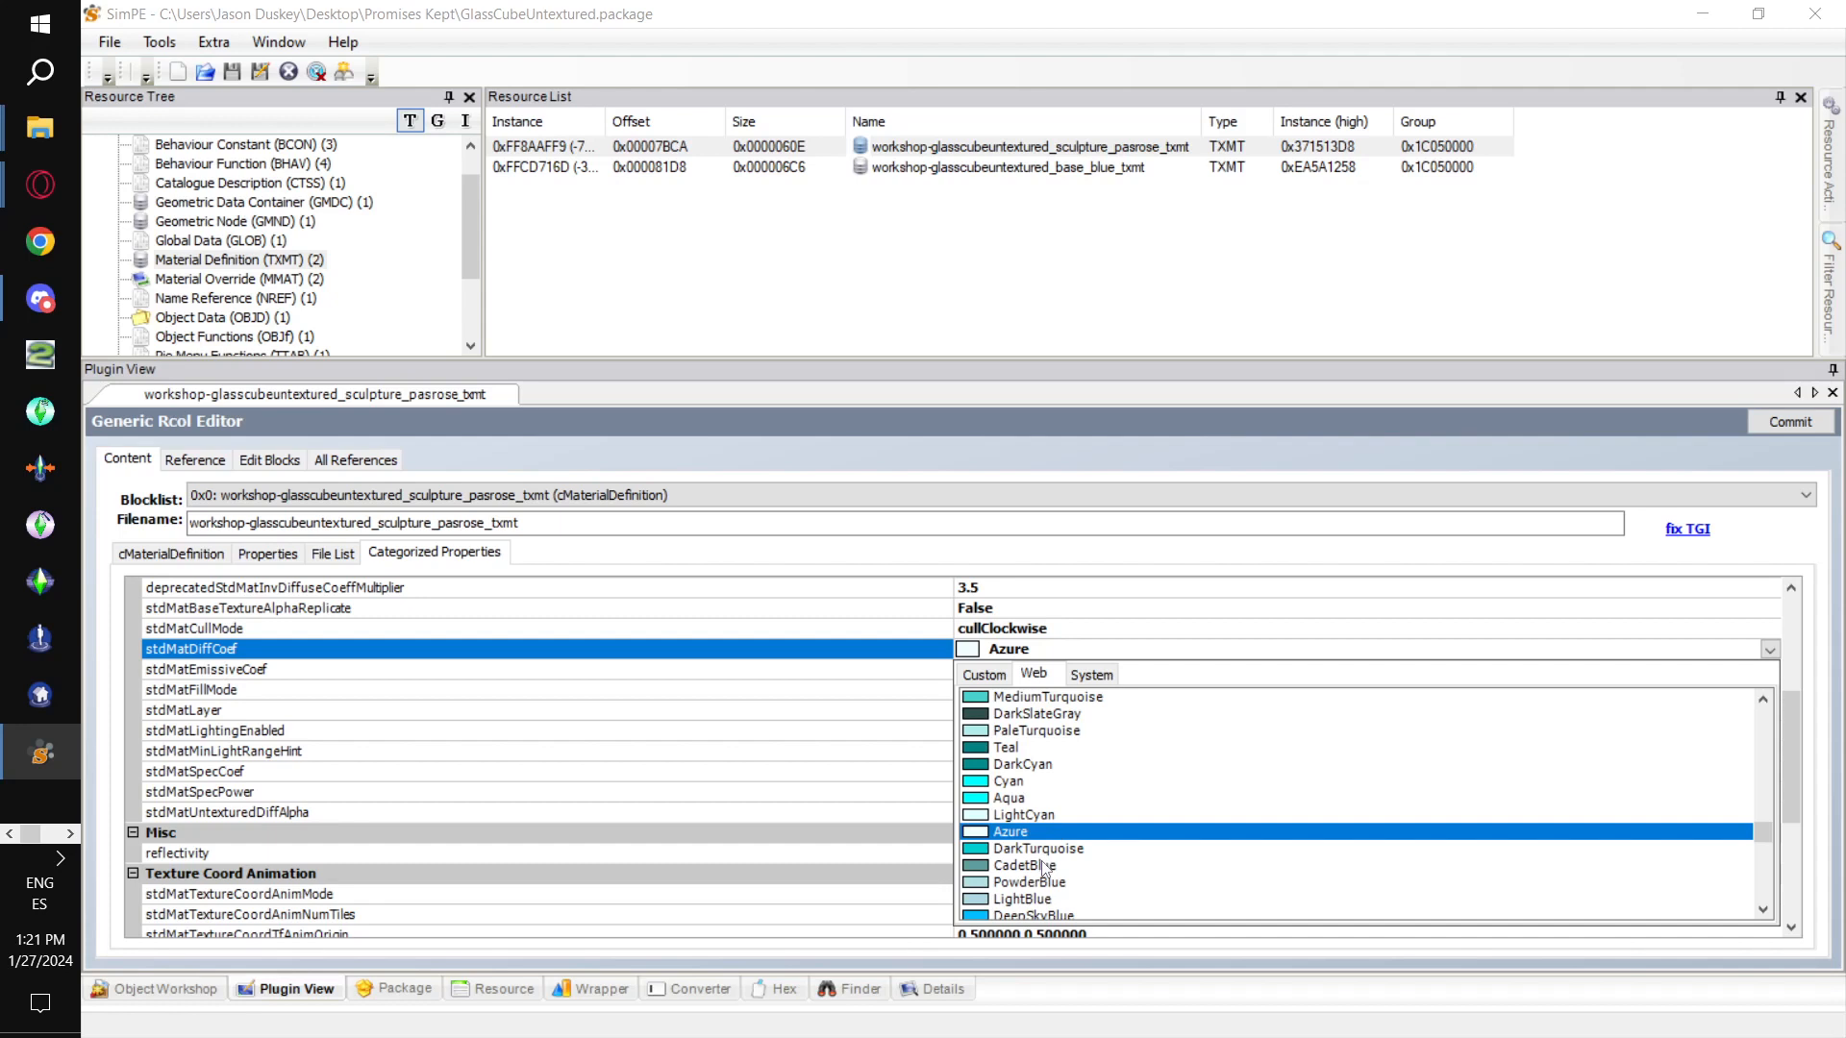
left_click(1022, 765)
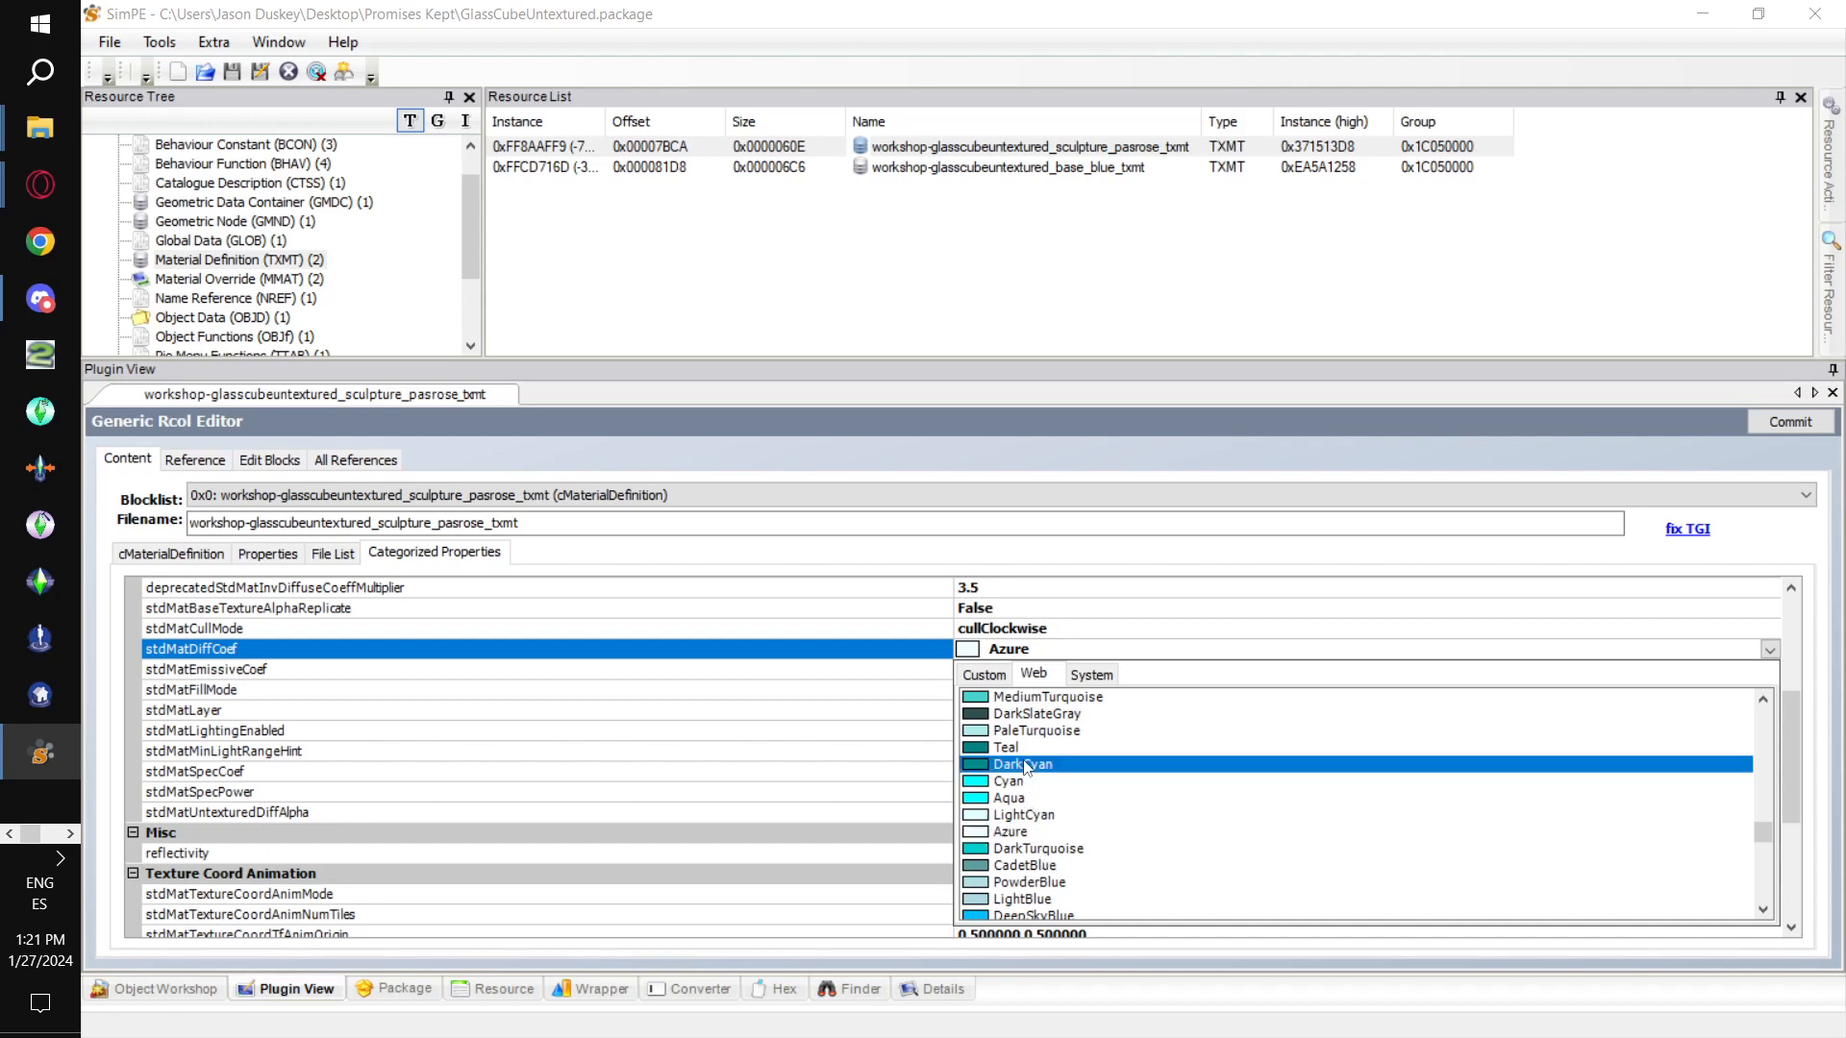
Set stdMatEmissiveCoef to the web colour SeaGreen.
left_click(1060, 669)
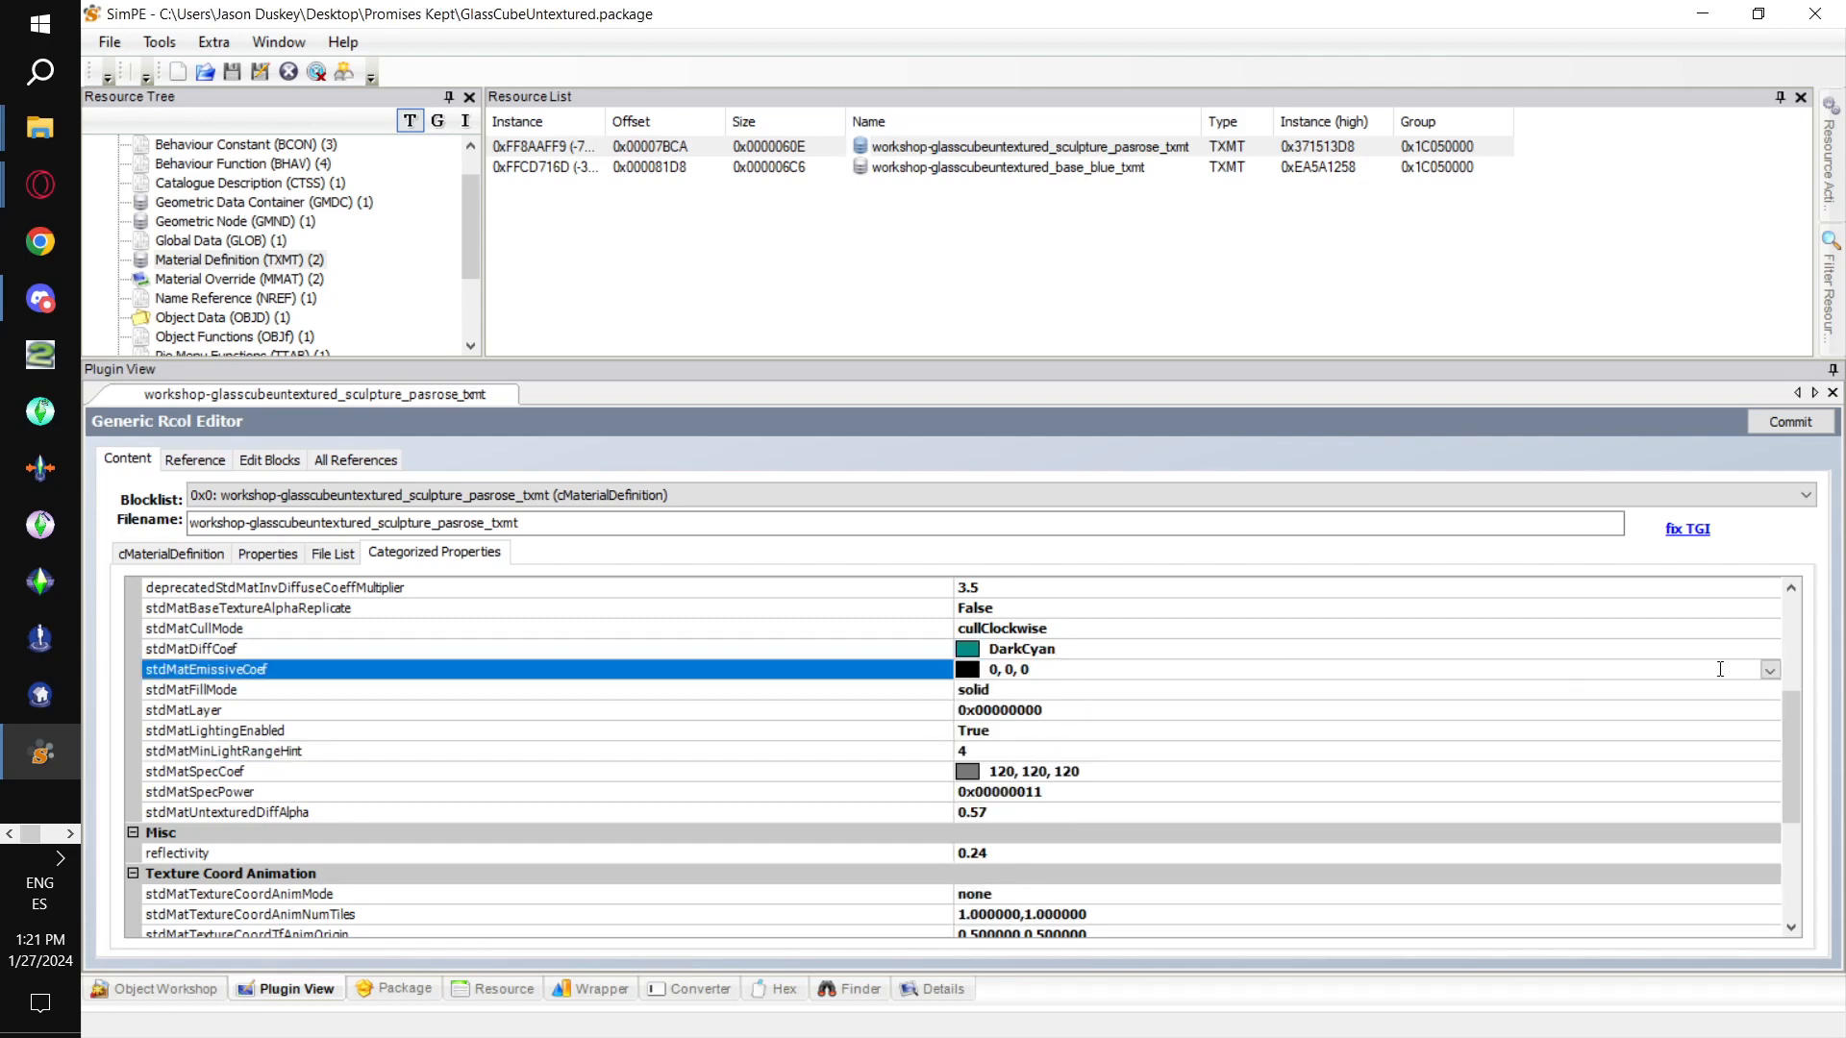
left_click(1769, 670)
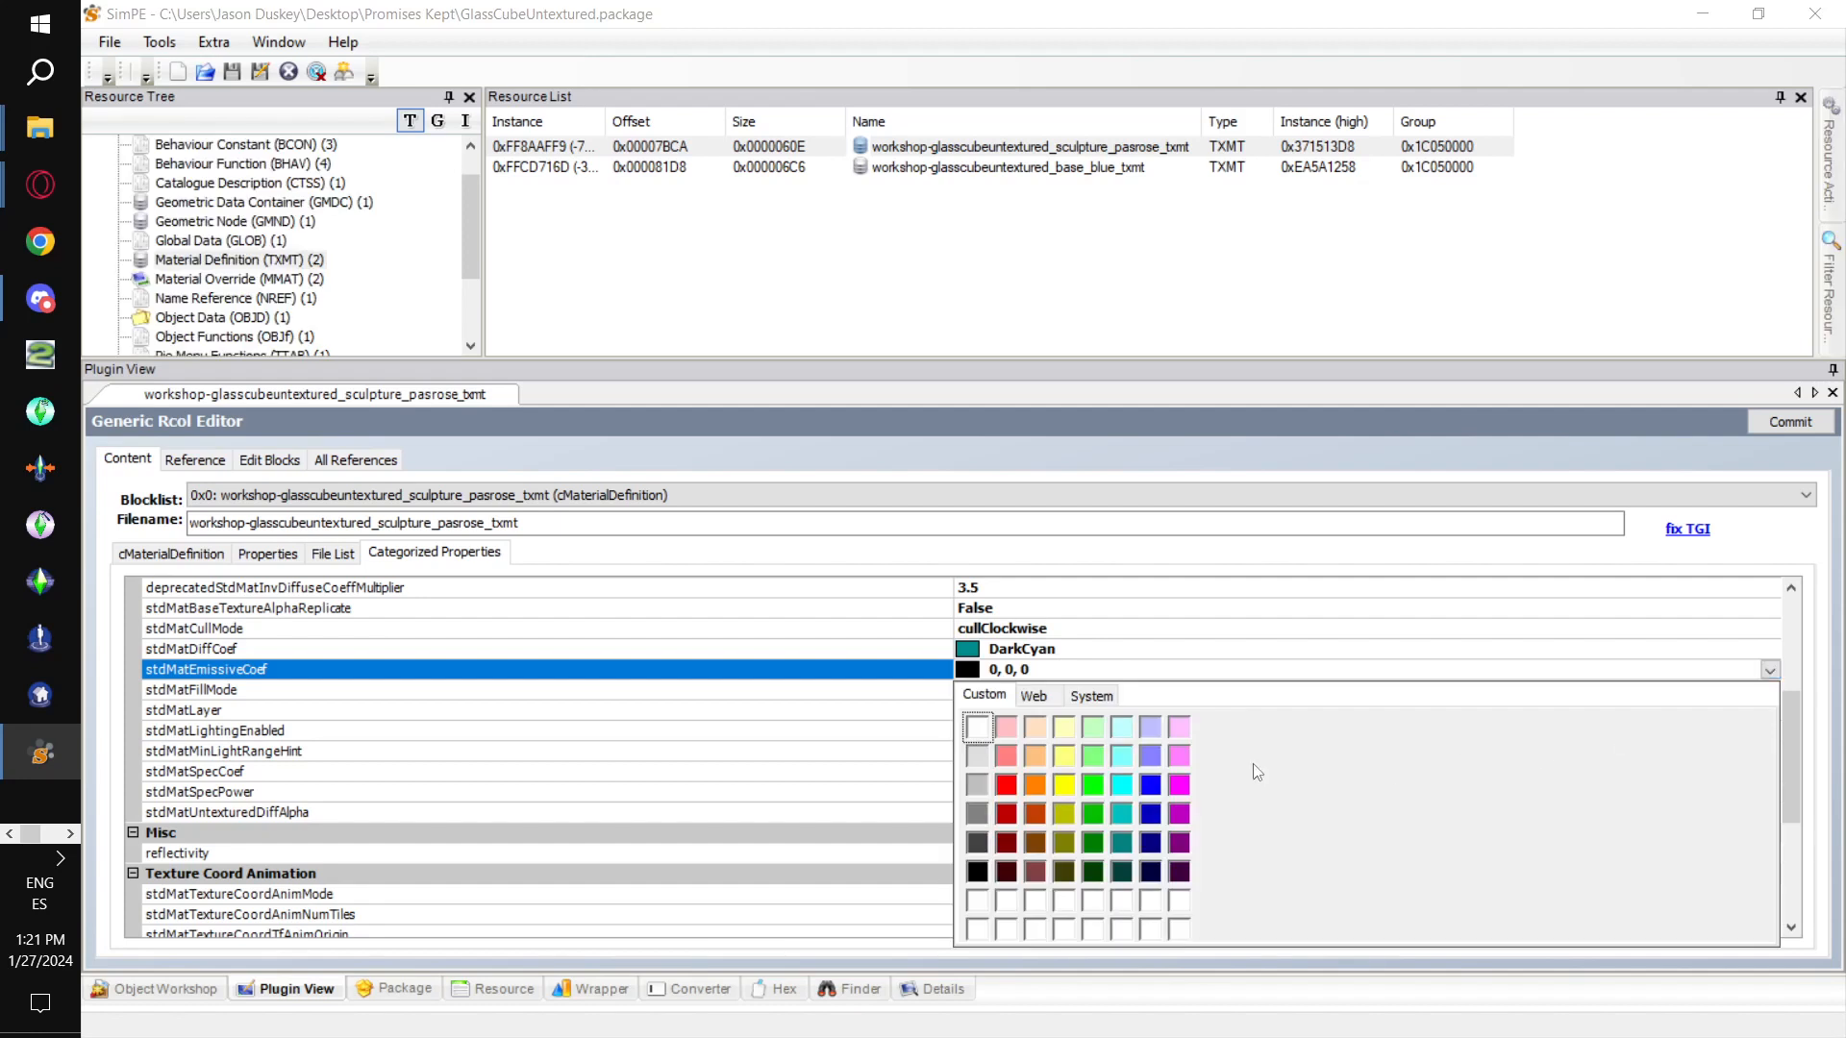
left_click(1396, 664)
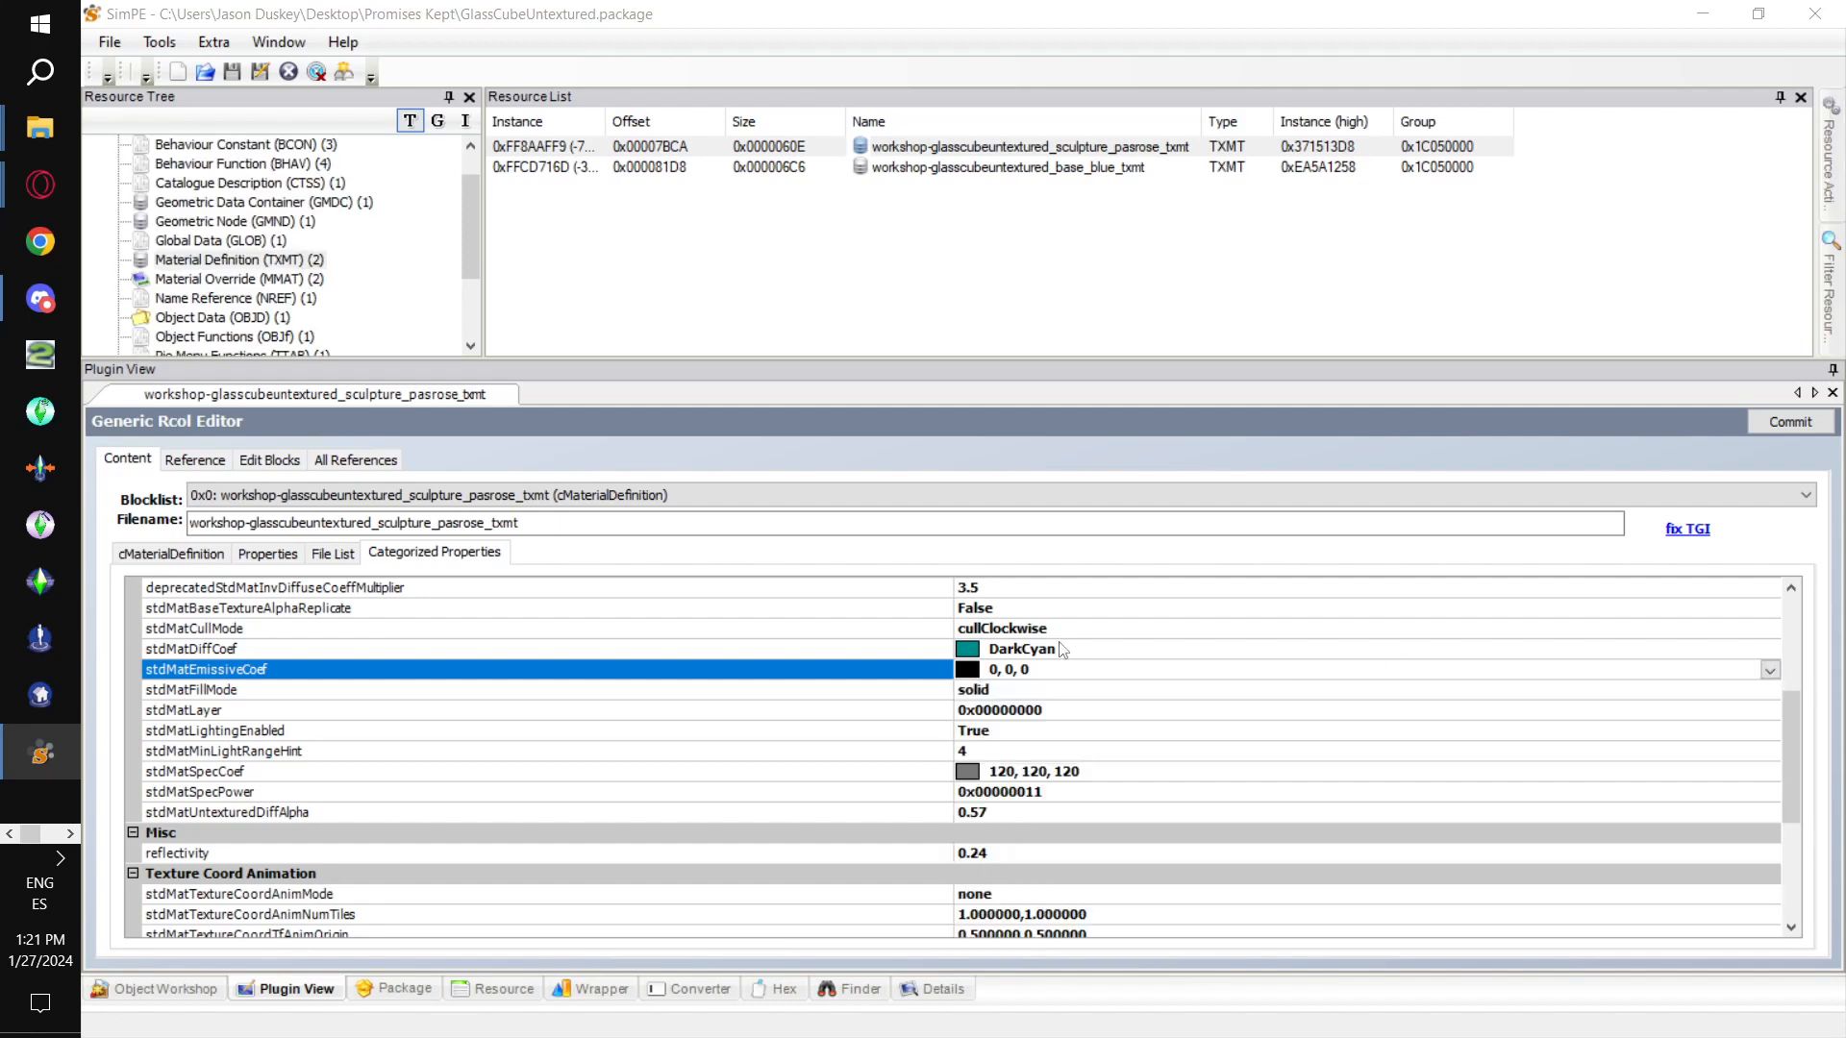
left_click(1770, 670)
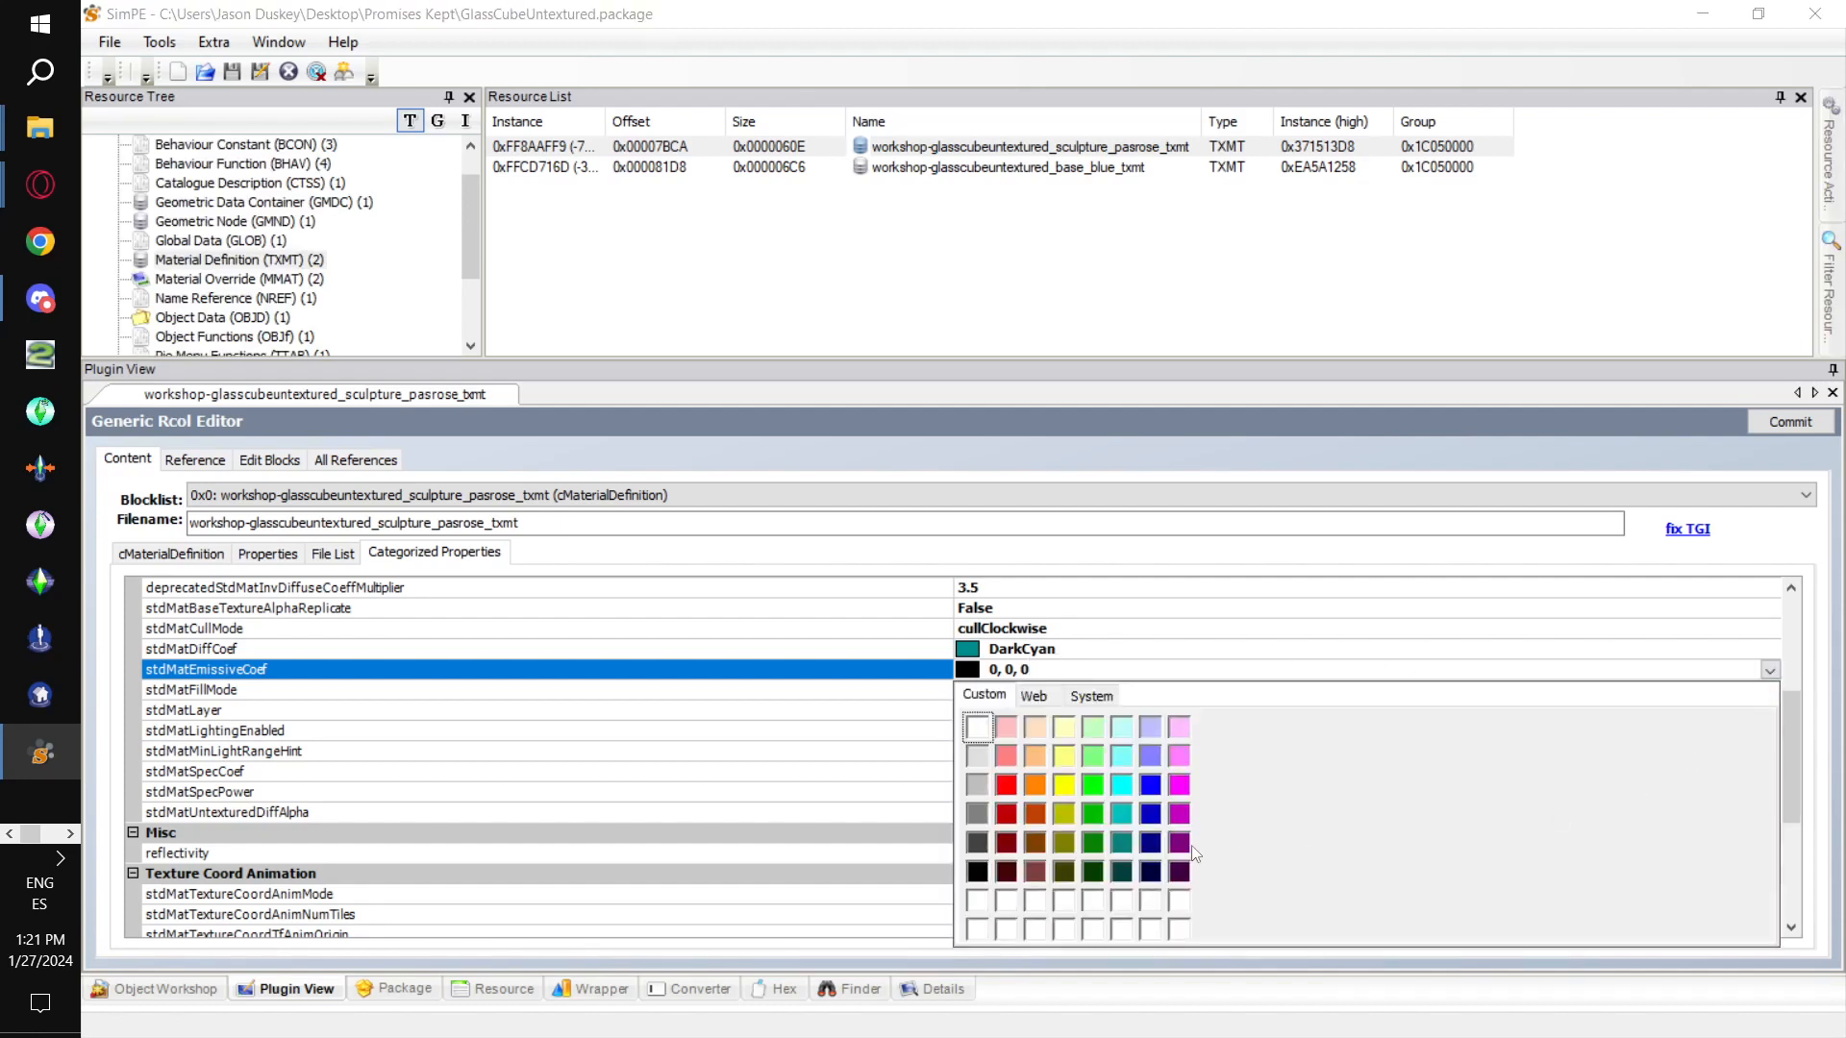
left_click(1091, 695)
scroll(1122, 827, "down", 2)
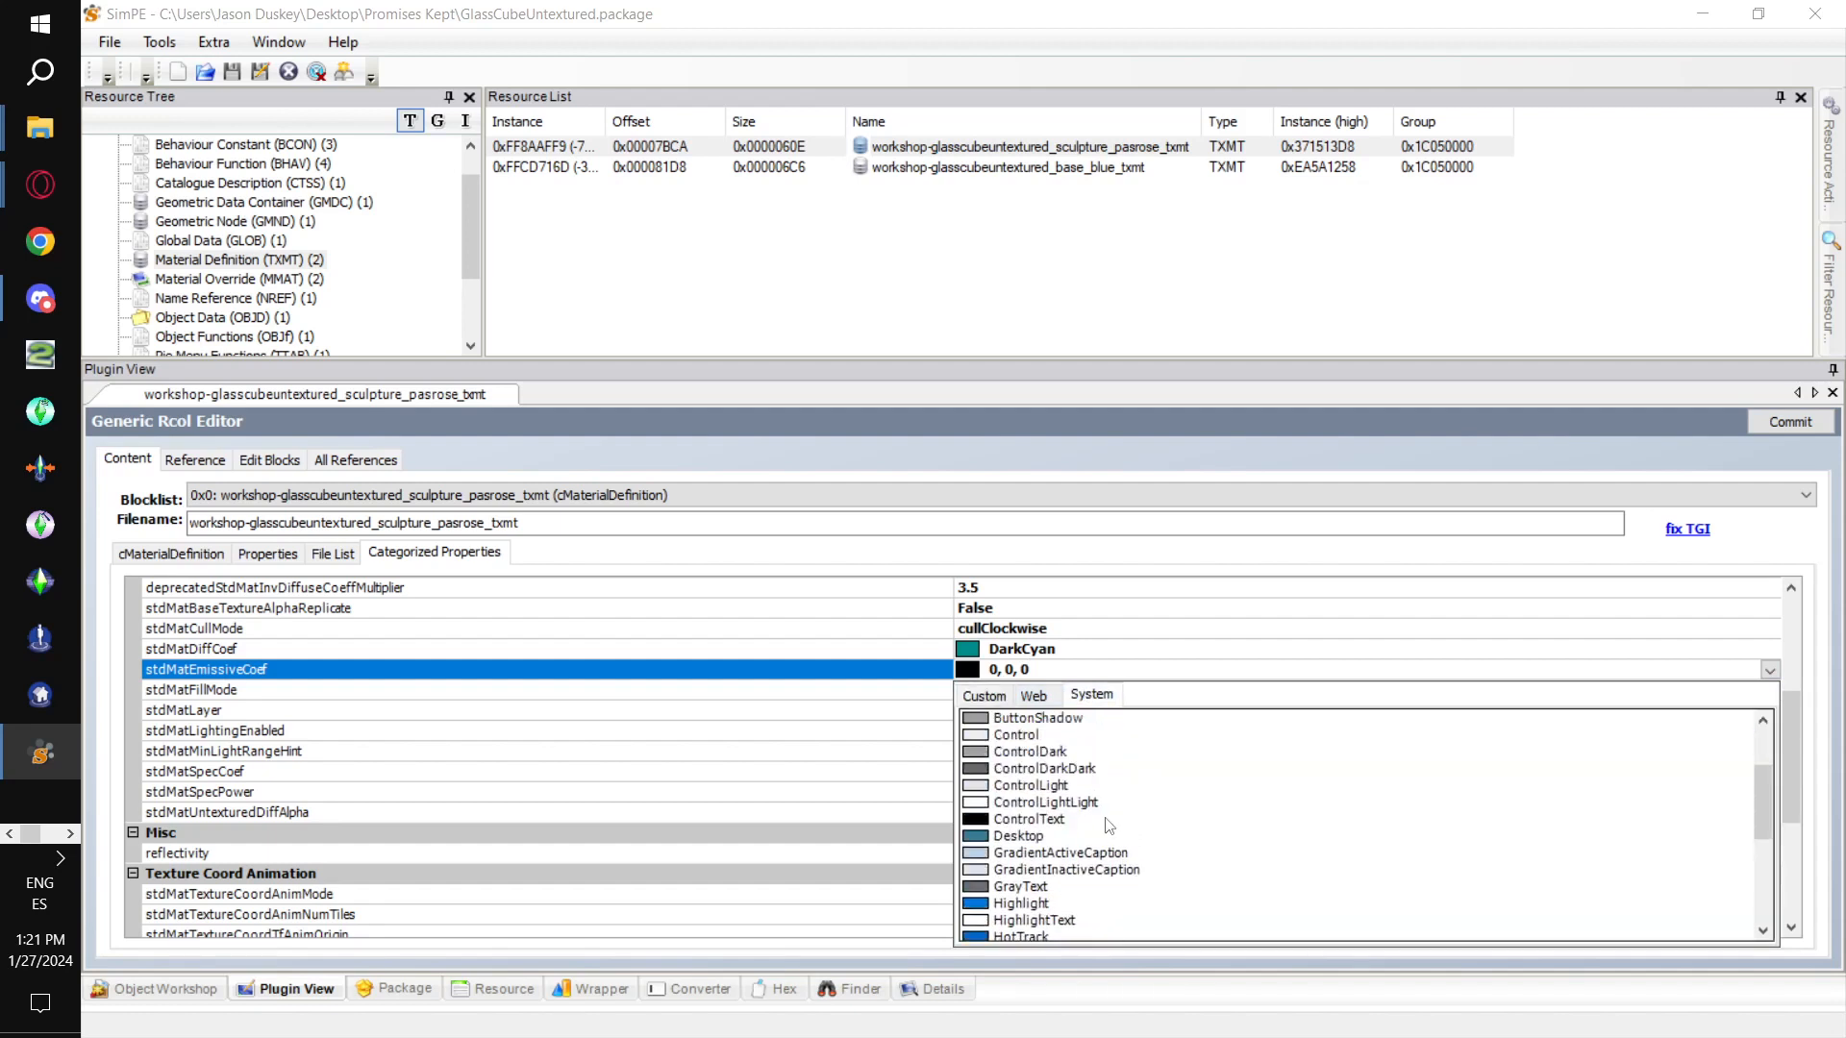
left_click(1033, 696)
scroll(1097, 826, "down", 9)
scroll(1102, 805, "down", 12)
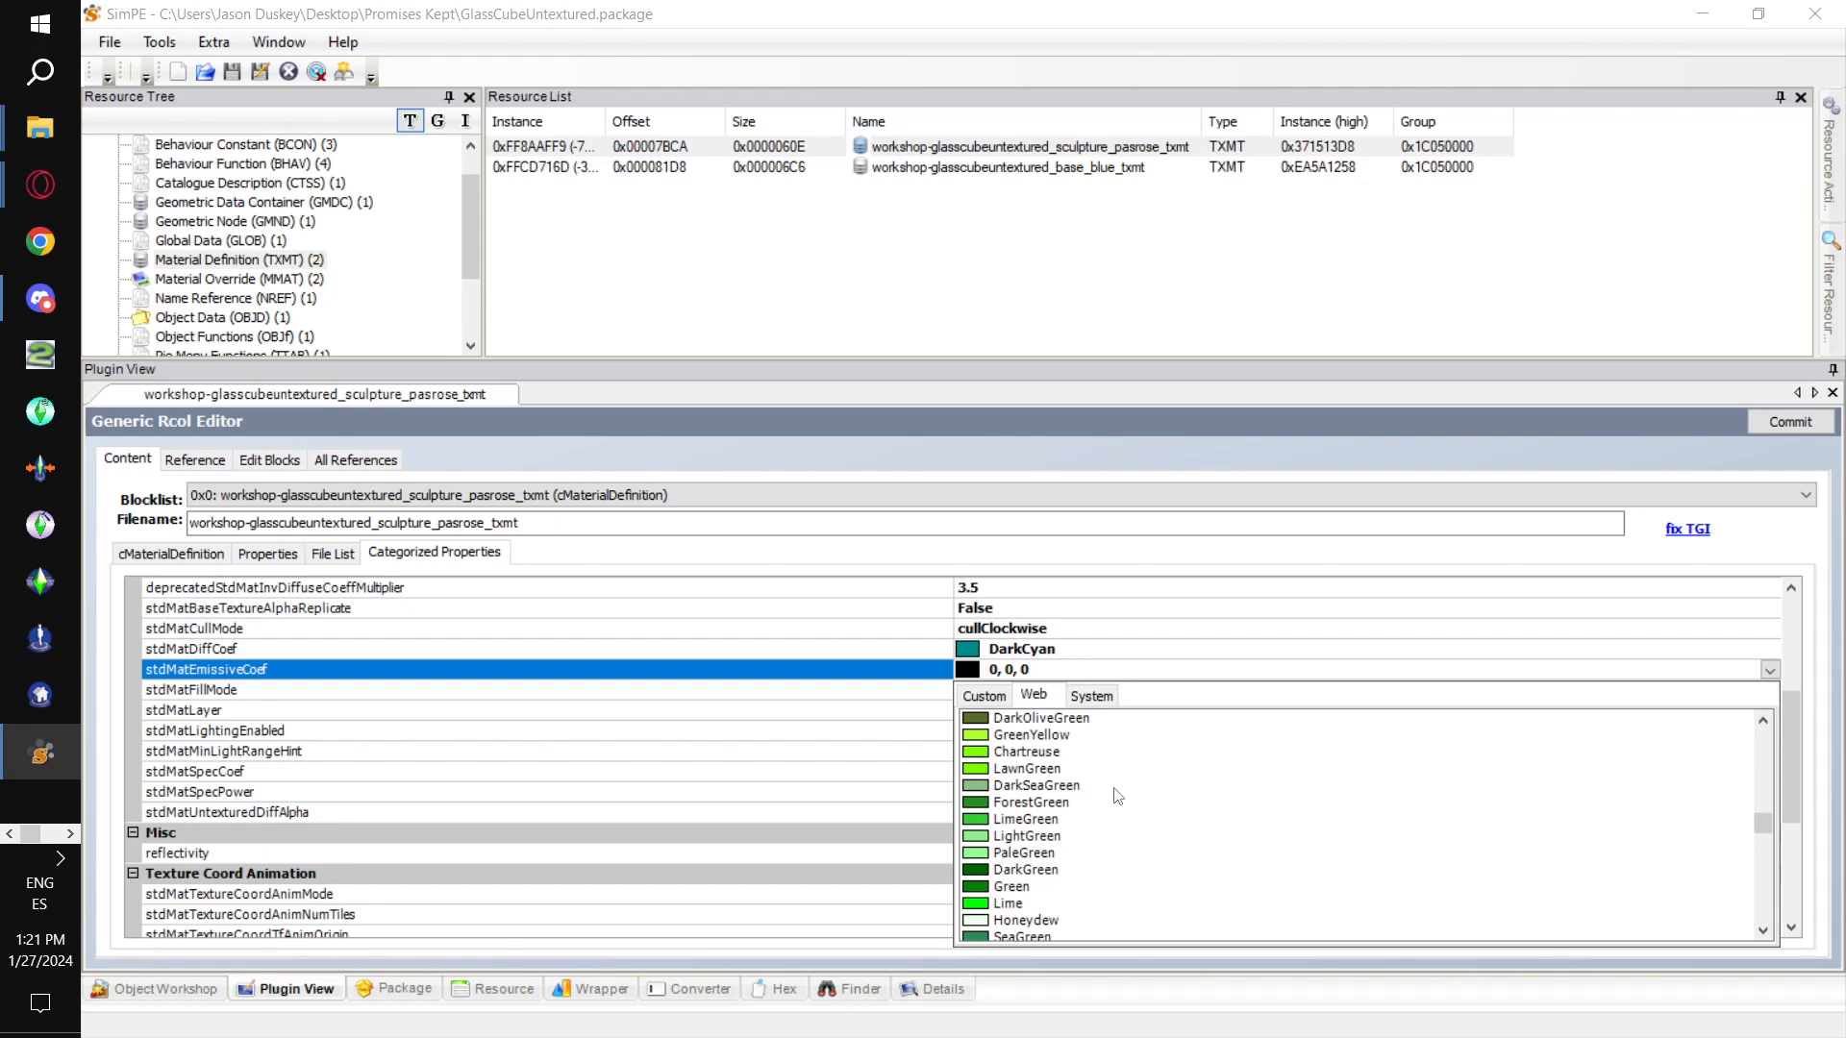
scroll(1118, 796, "down", 1)
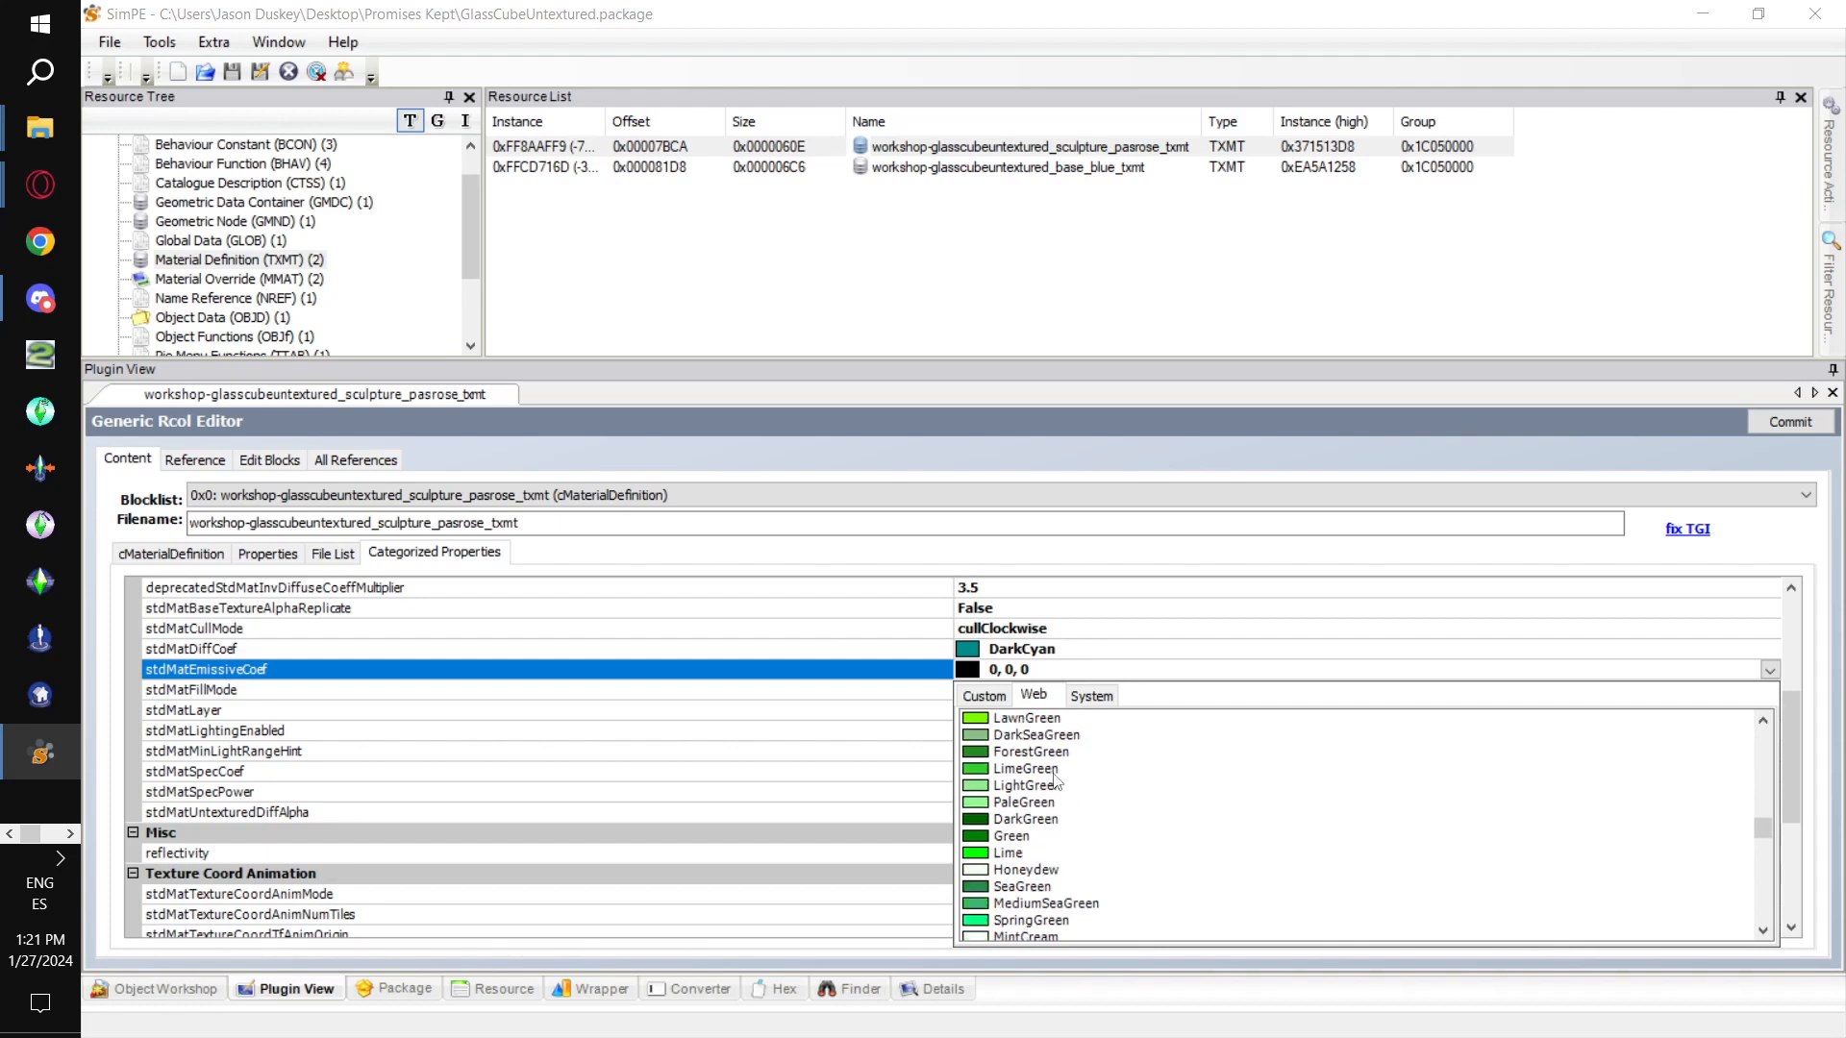
left_click(1025, 886)
left_click(1202, 671)
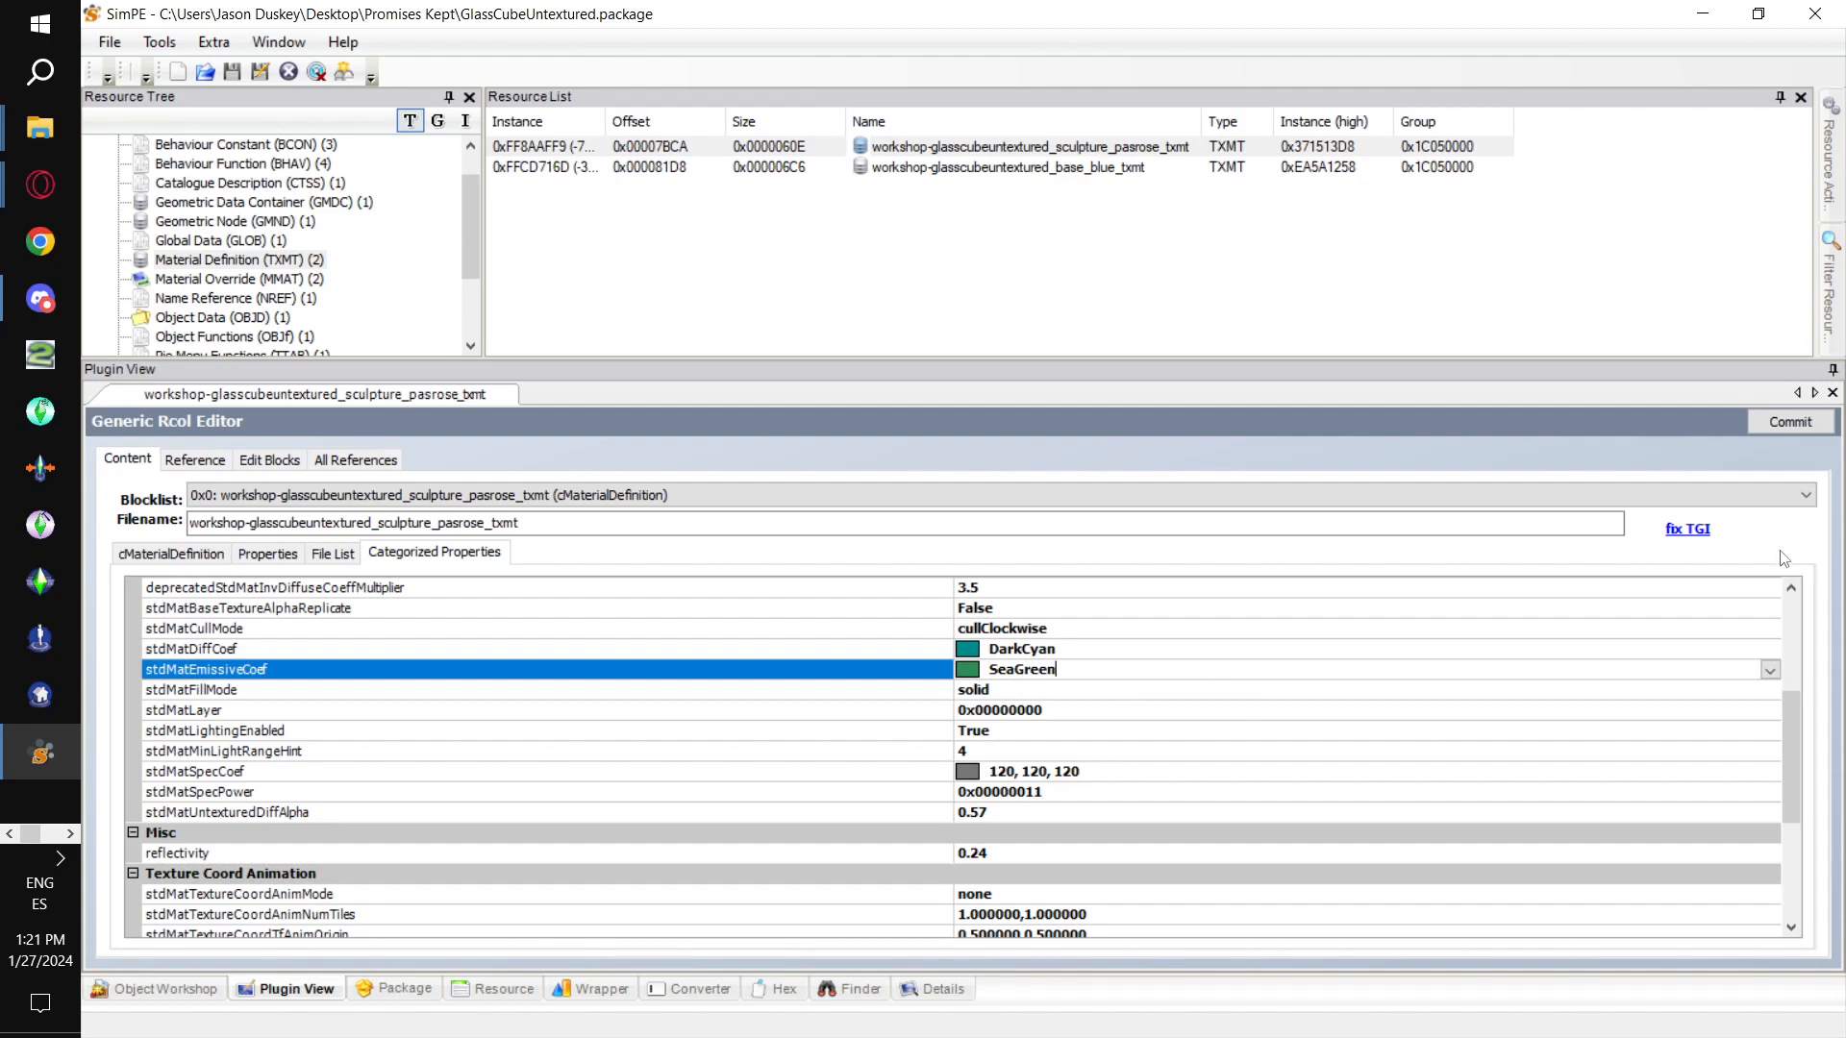
Check the stdMatMinLightRangeHint and stdMatSpecCoef properties, and commit the material definition changes.
left_click(1117, 756)
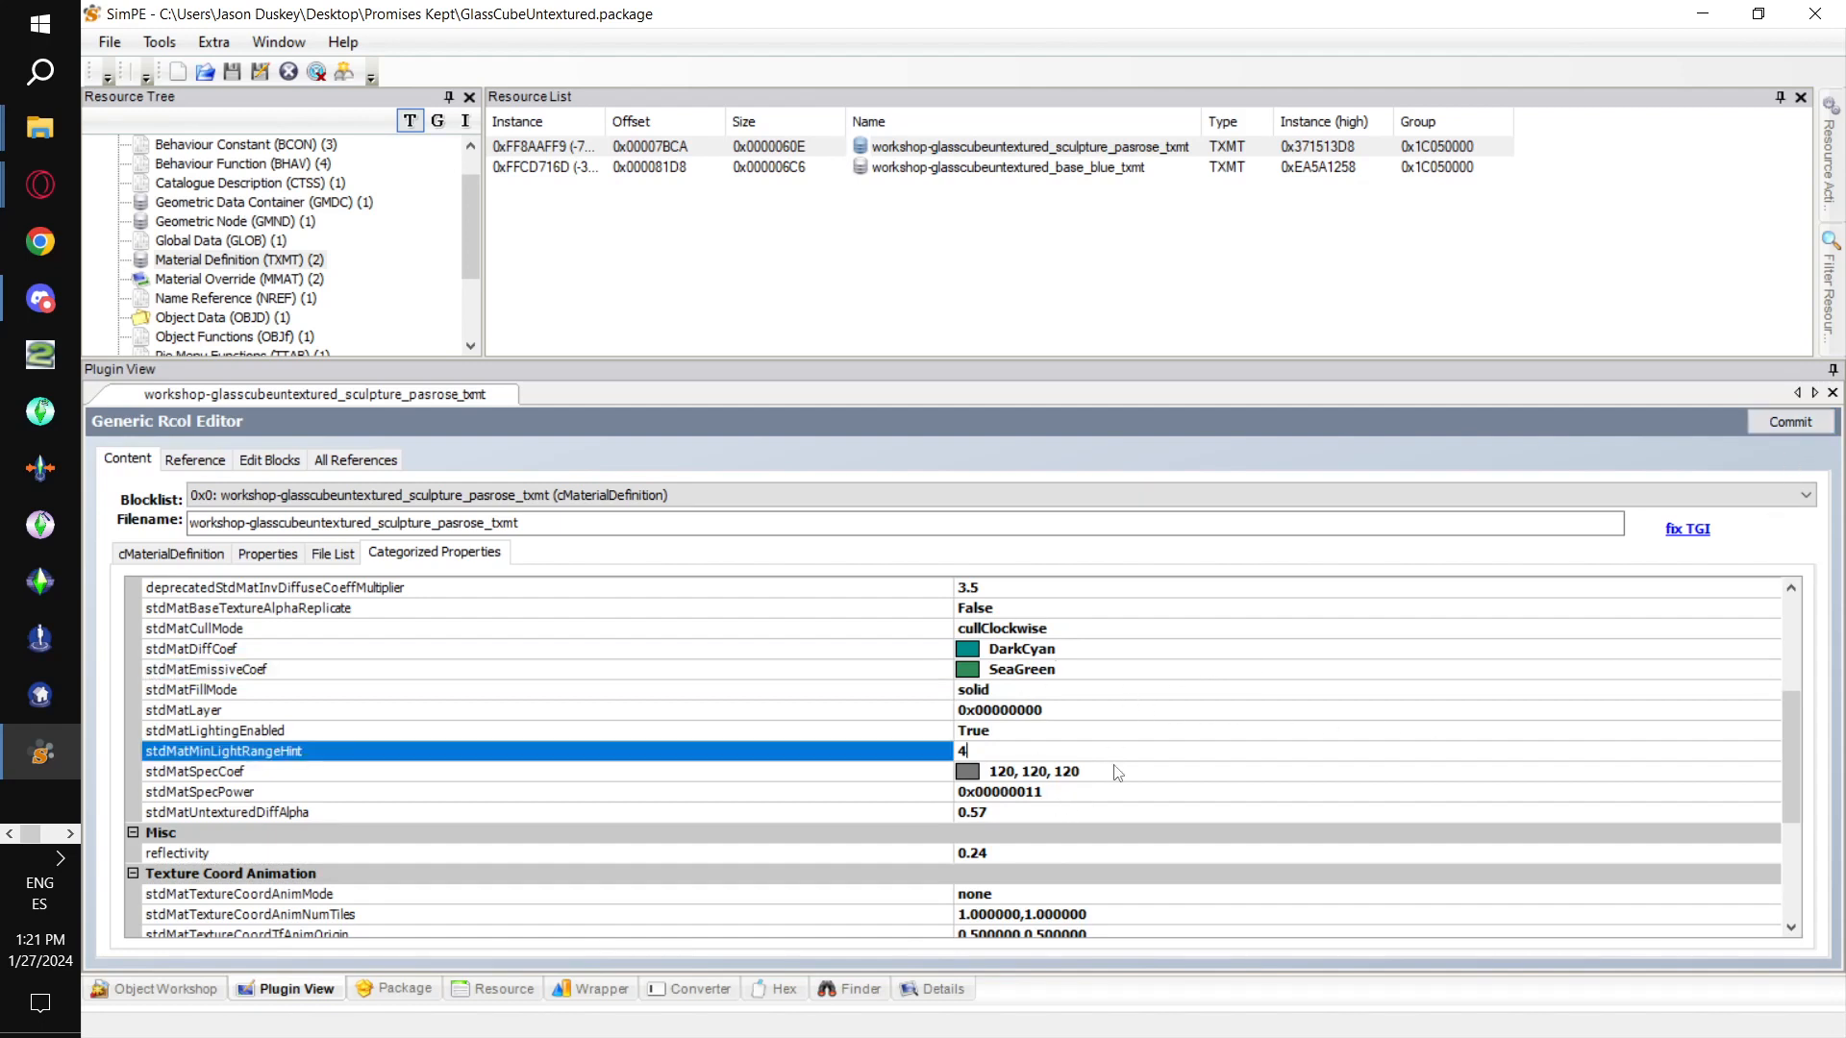
left_click(1113, 769)
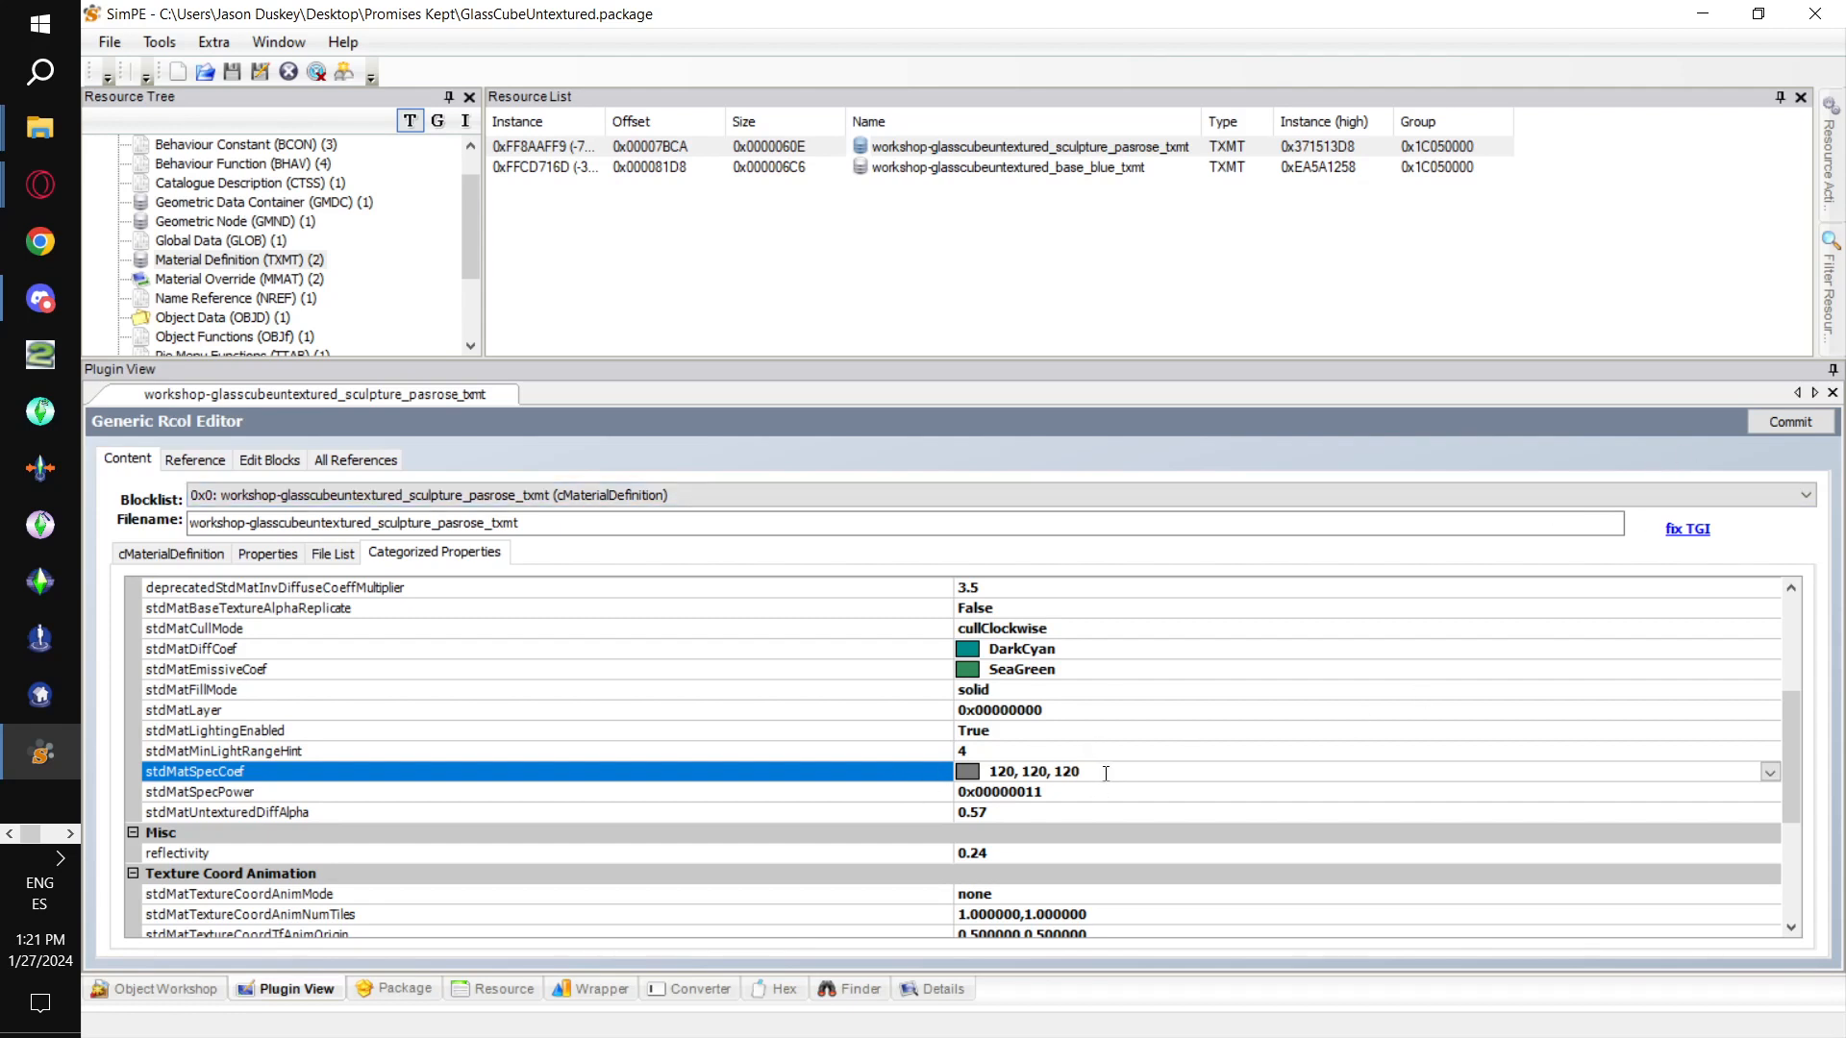
left_click(1786, 423)
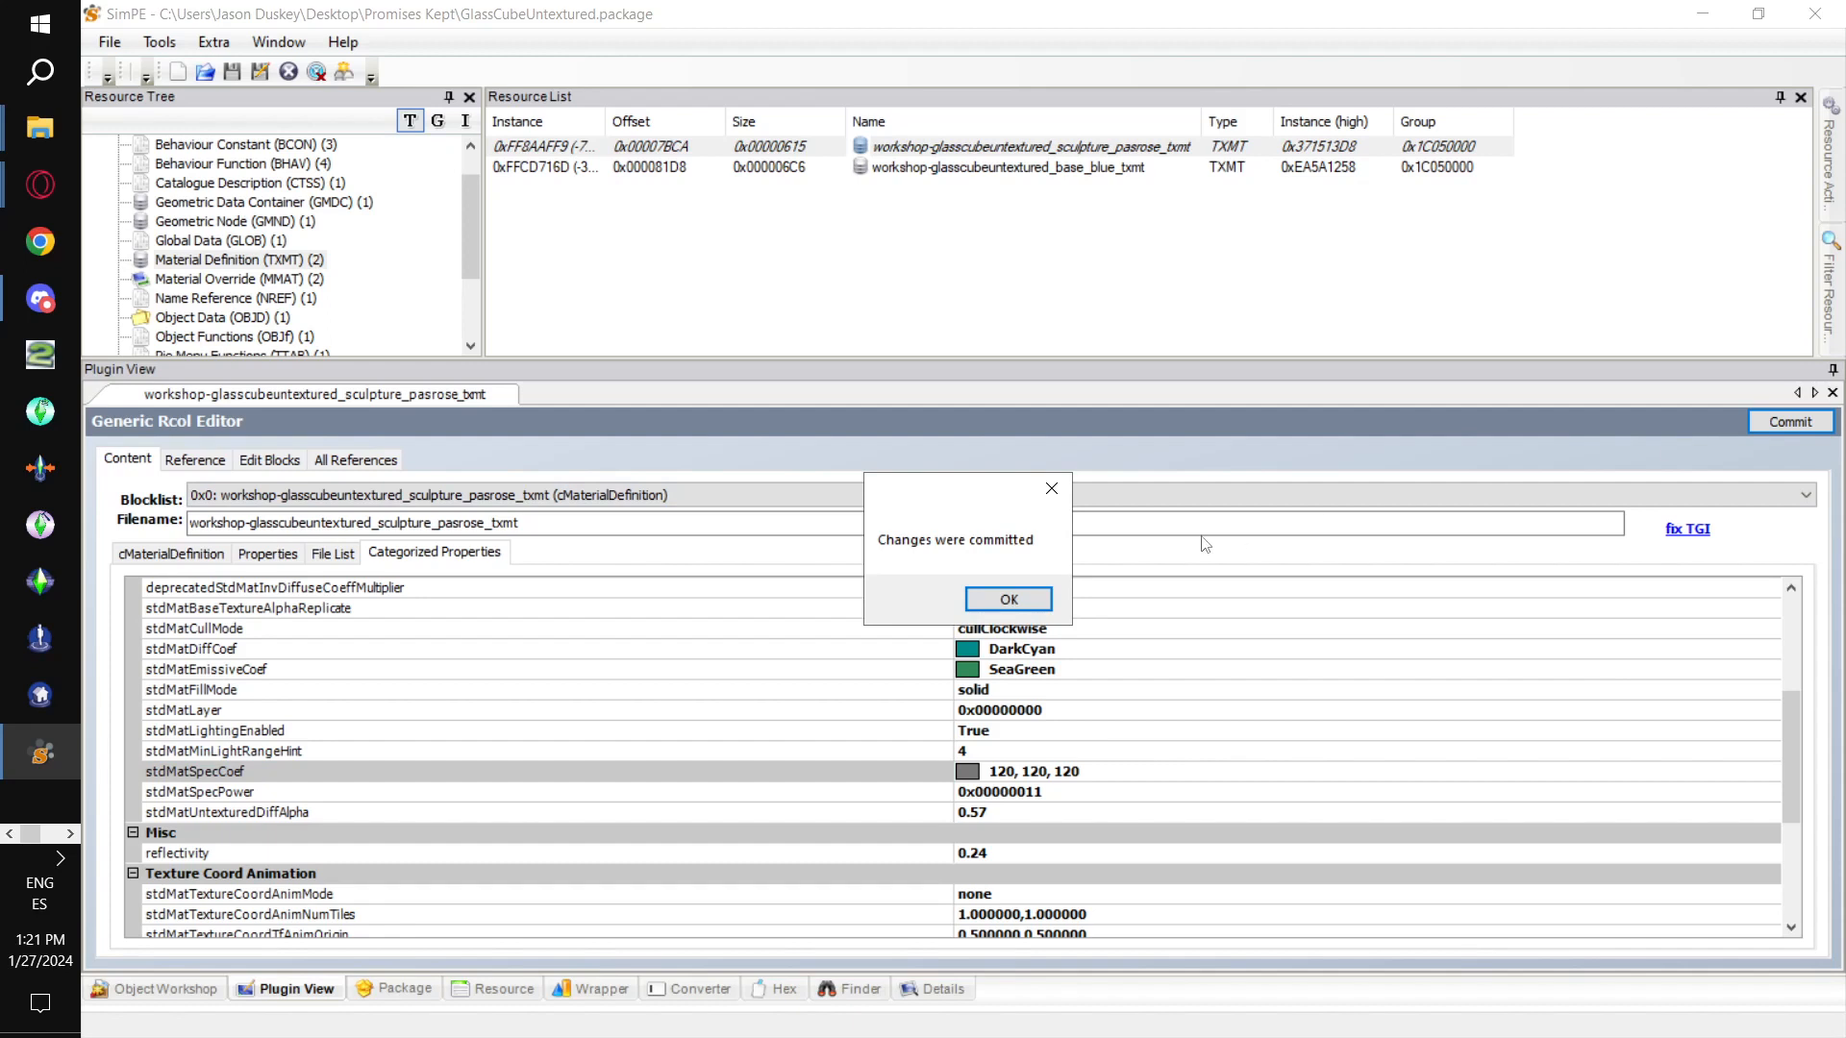
left_click(1015, 598)
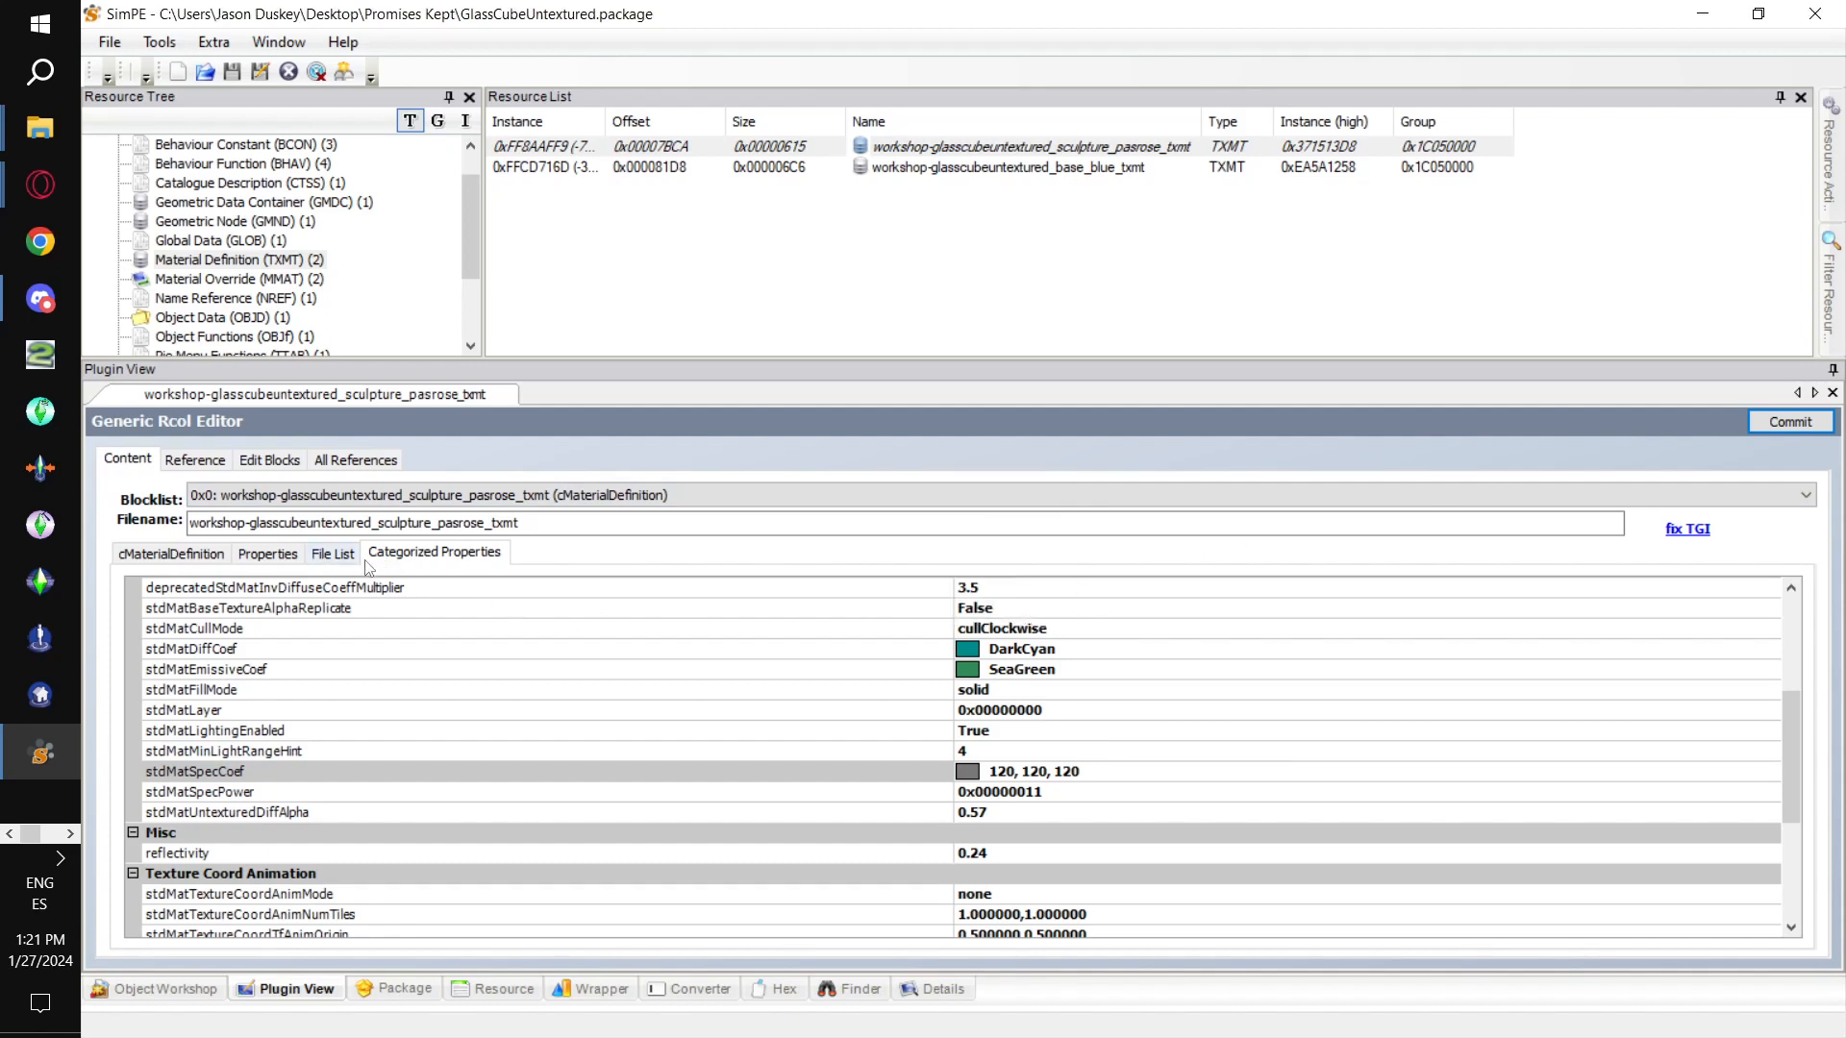
Replace the material's file list entry with reflectiongoldonlit-envcube, commit it and save the package.
left_click(332, 555)
left_click(320, 590)
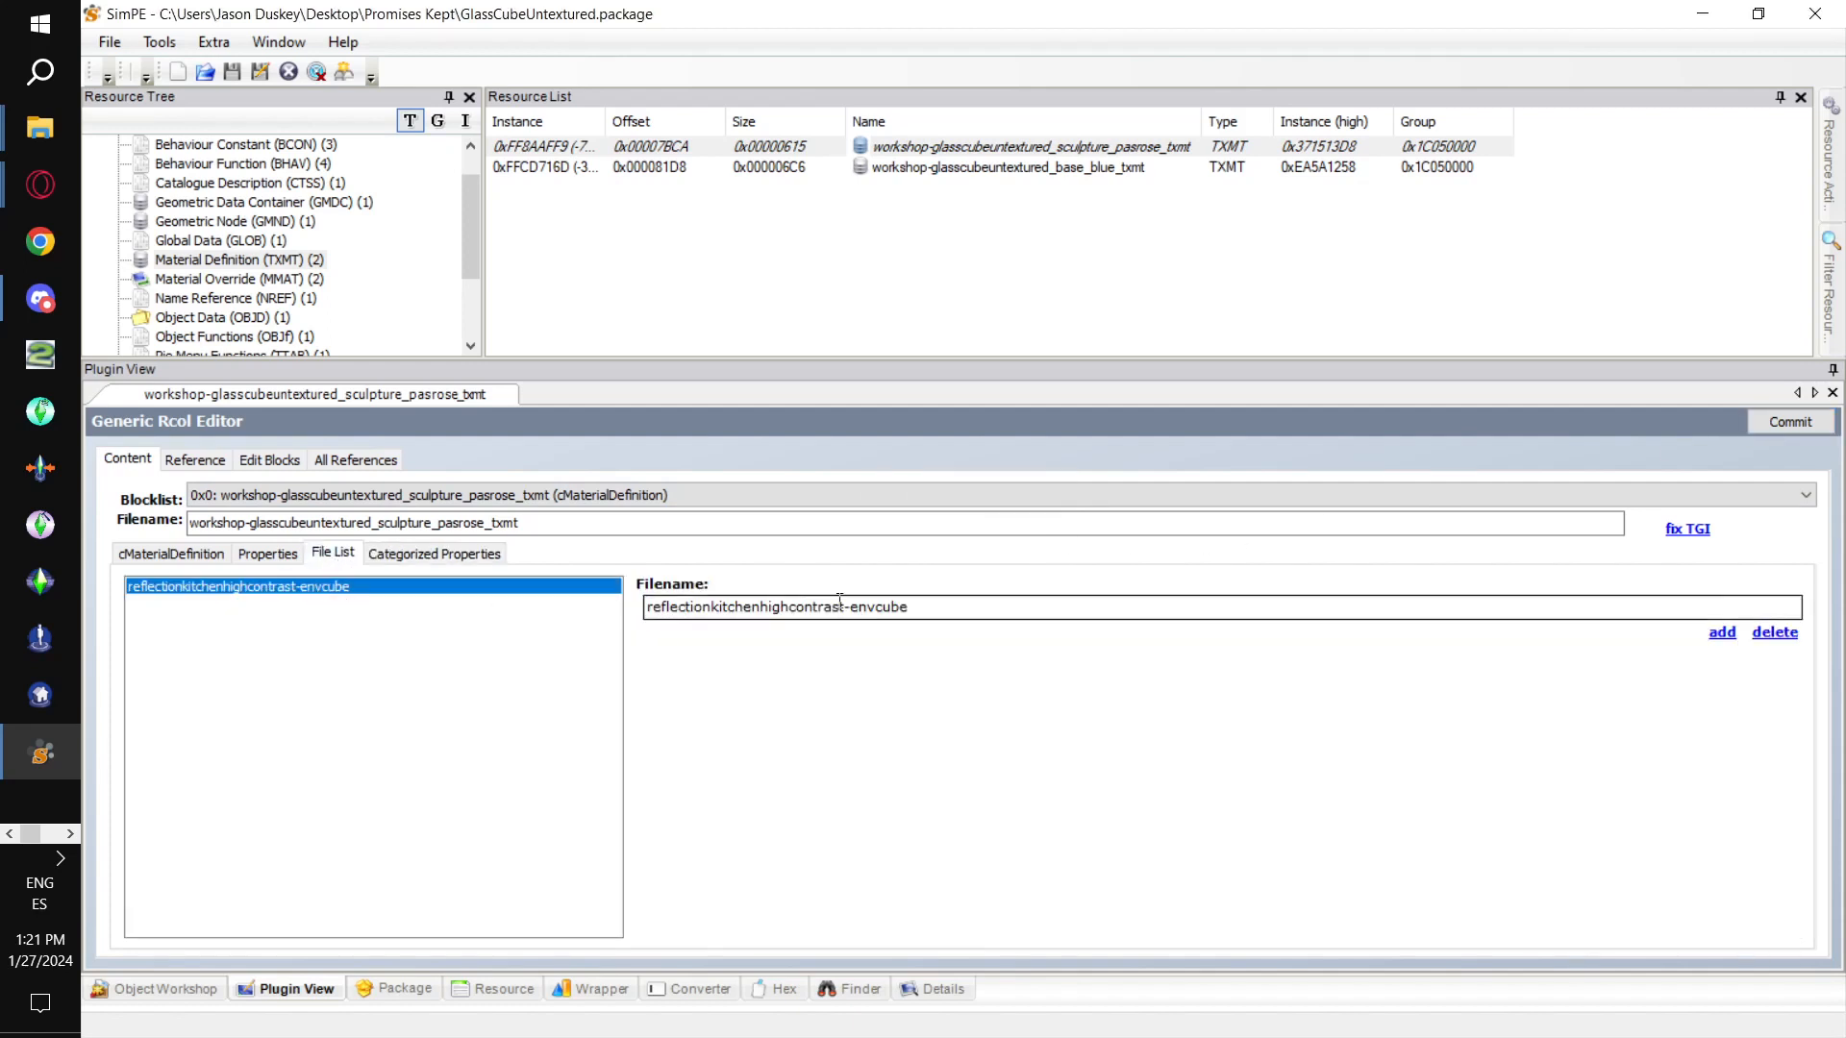
triple_click(921, 607)
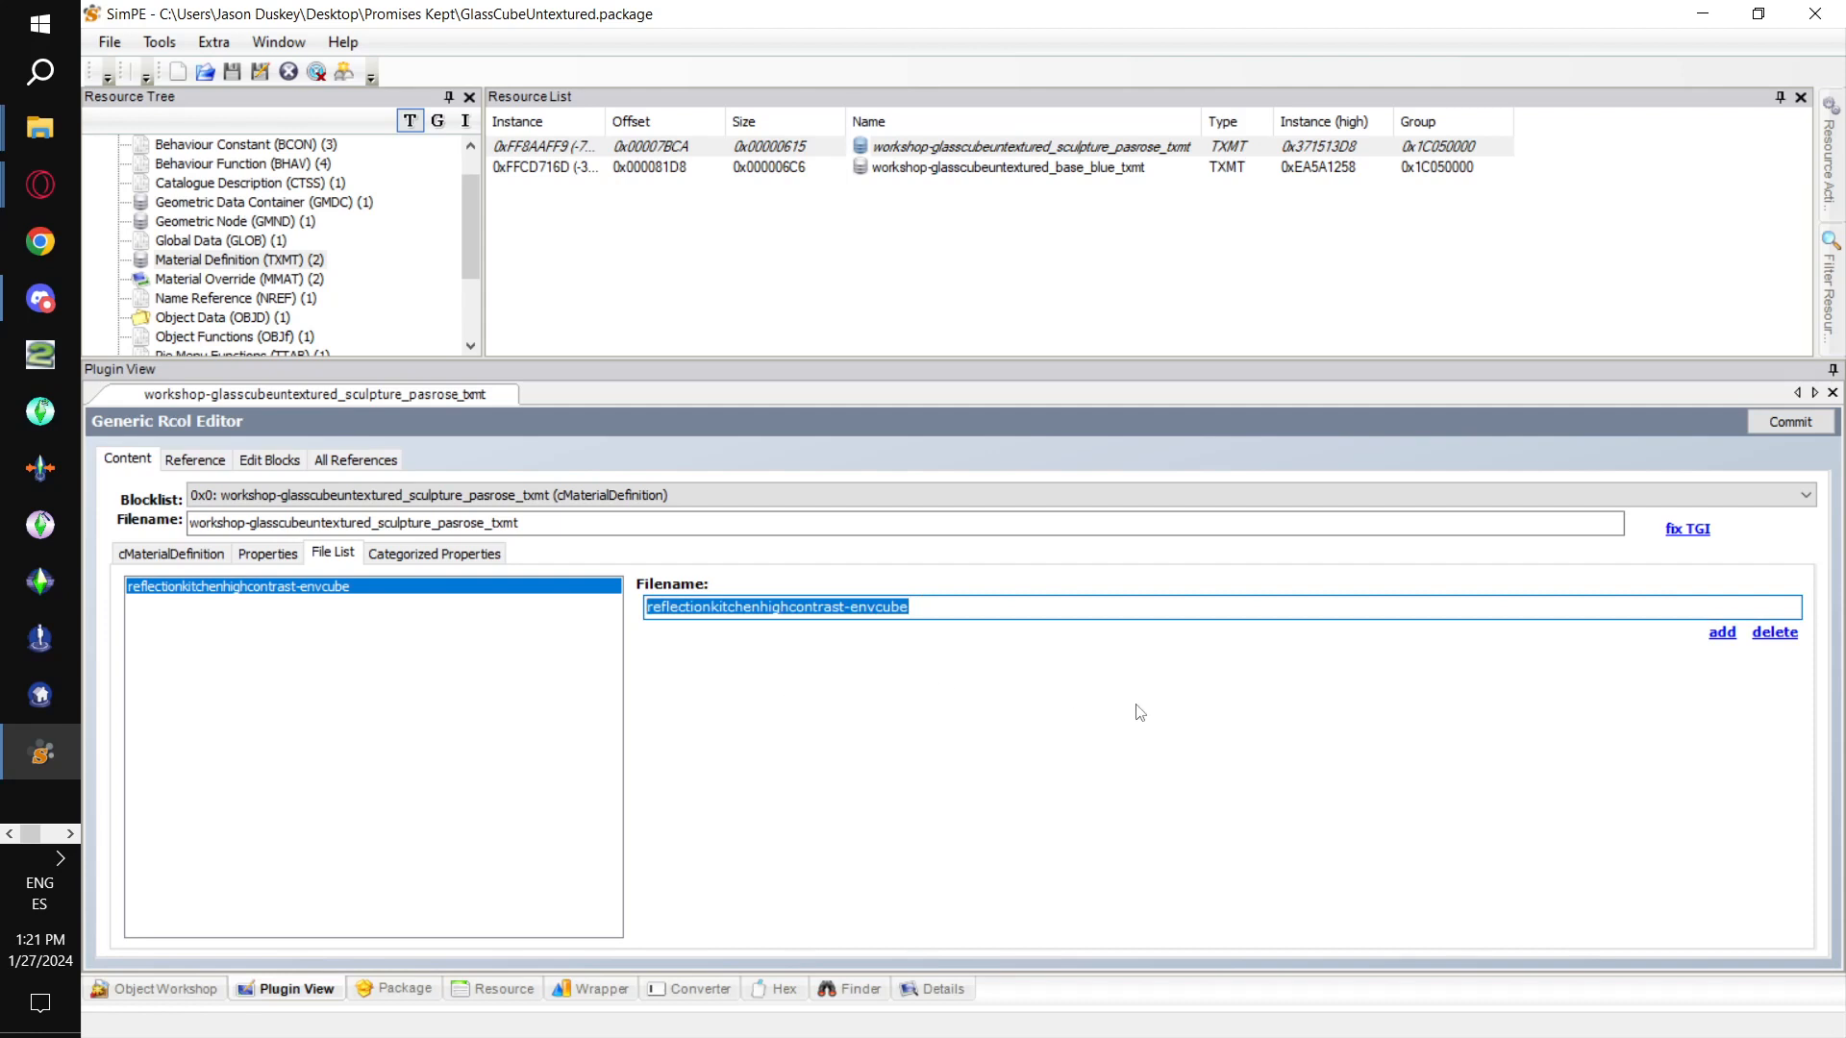
type("reflectiongoldonlit-envcube")
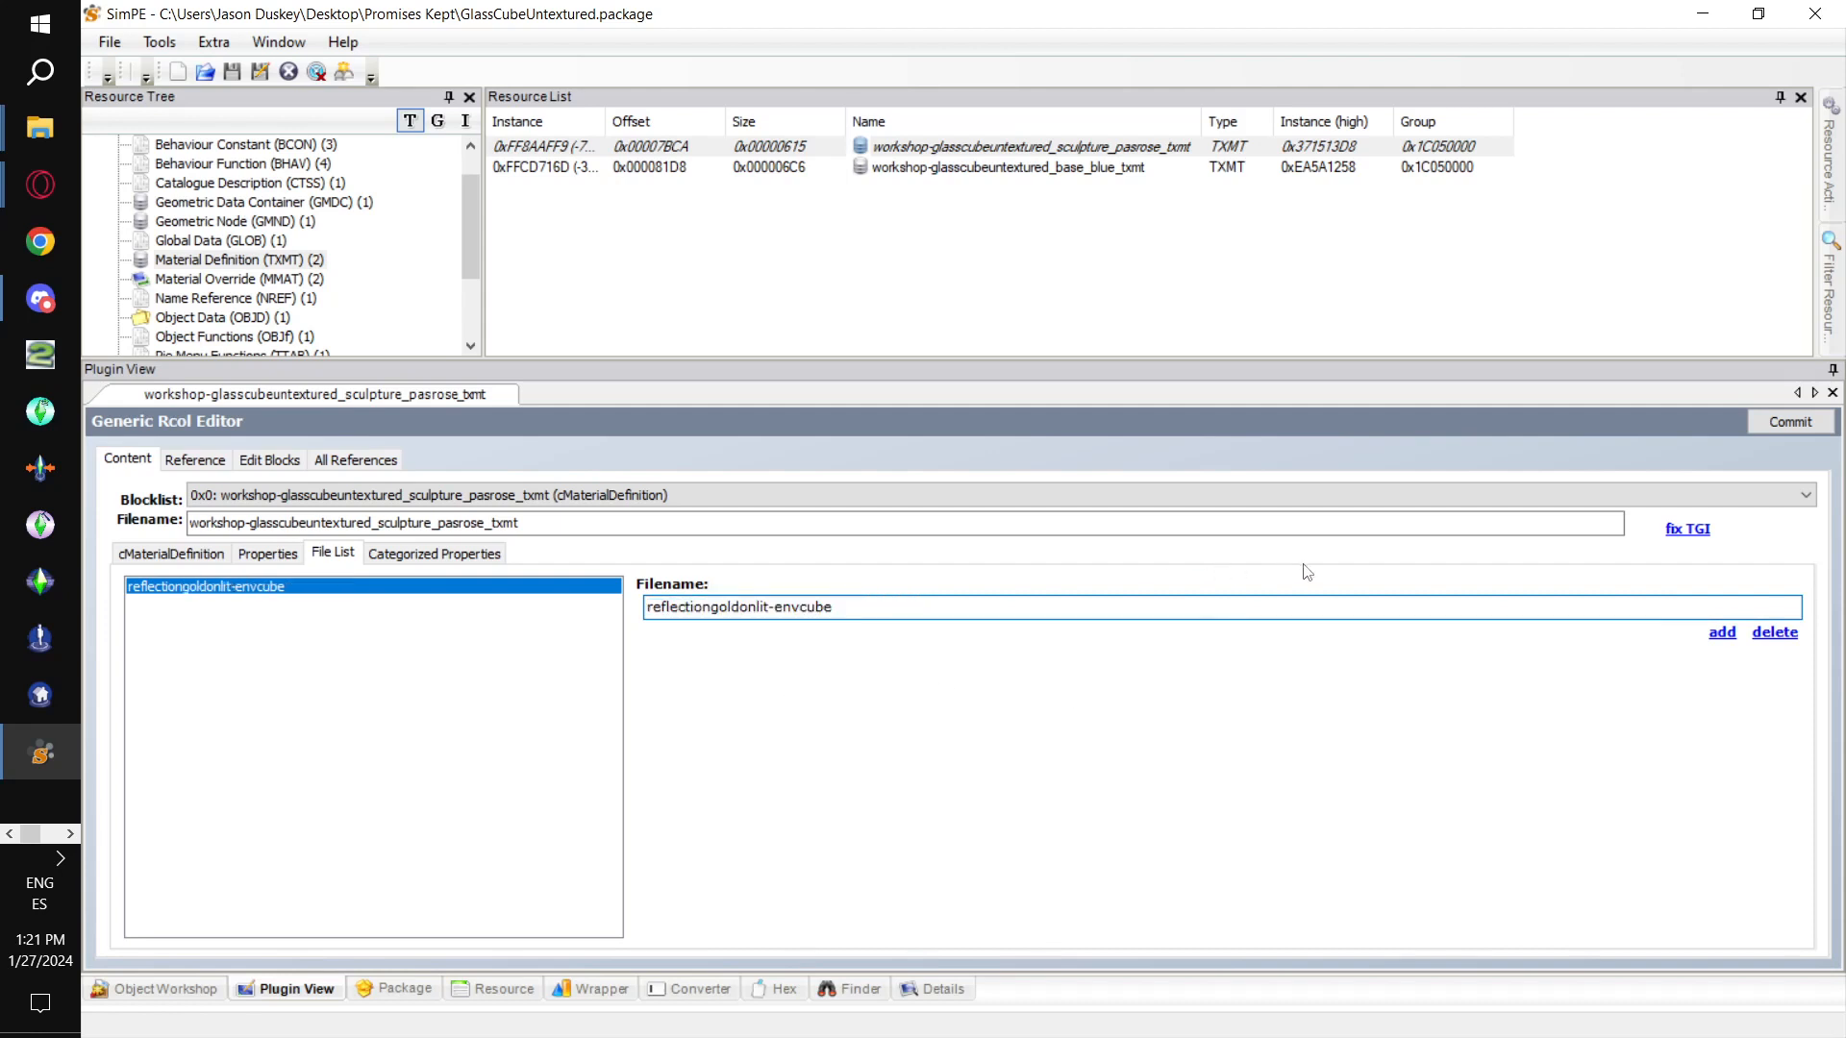
left_click(1769, 423)
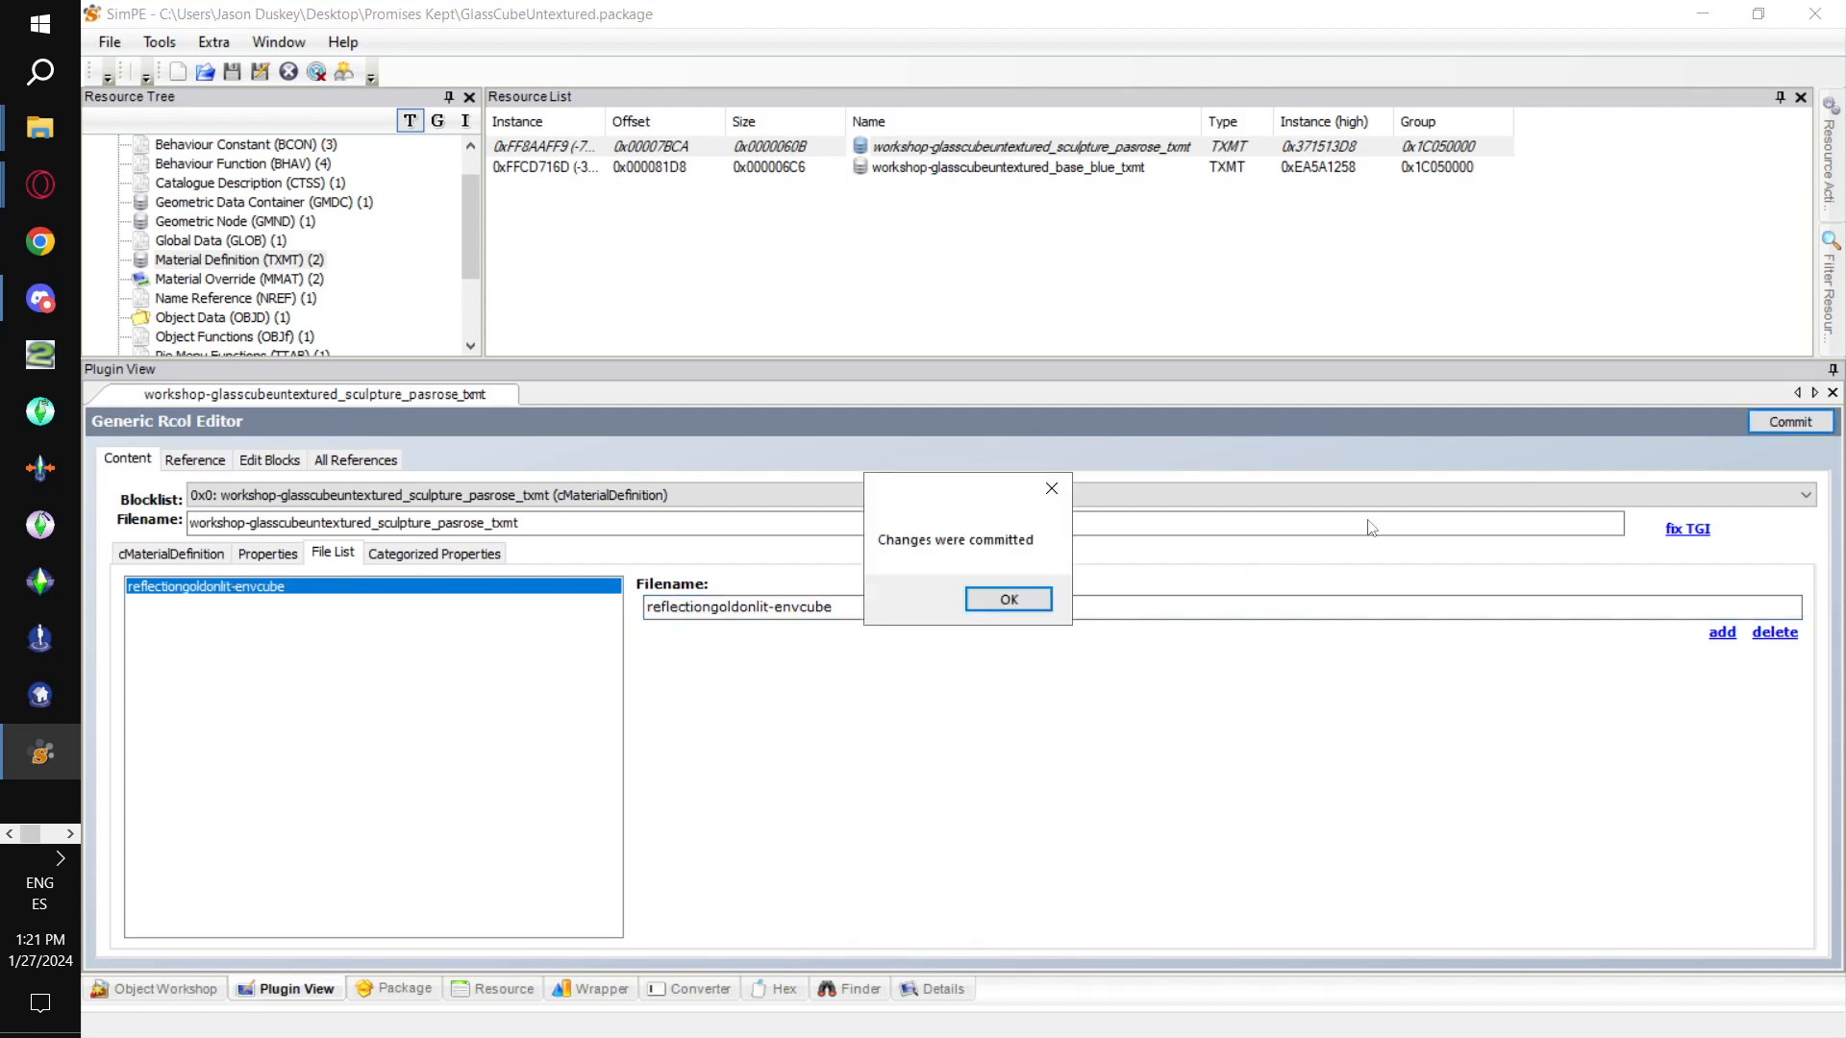
left_click(1027, 594)
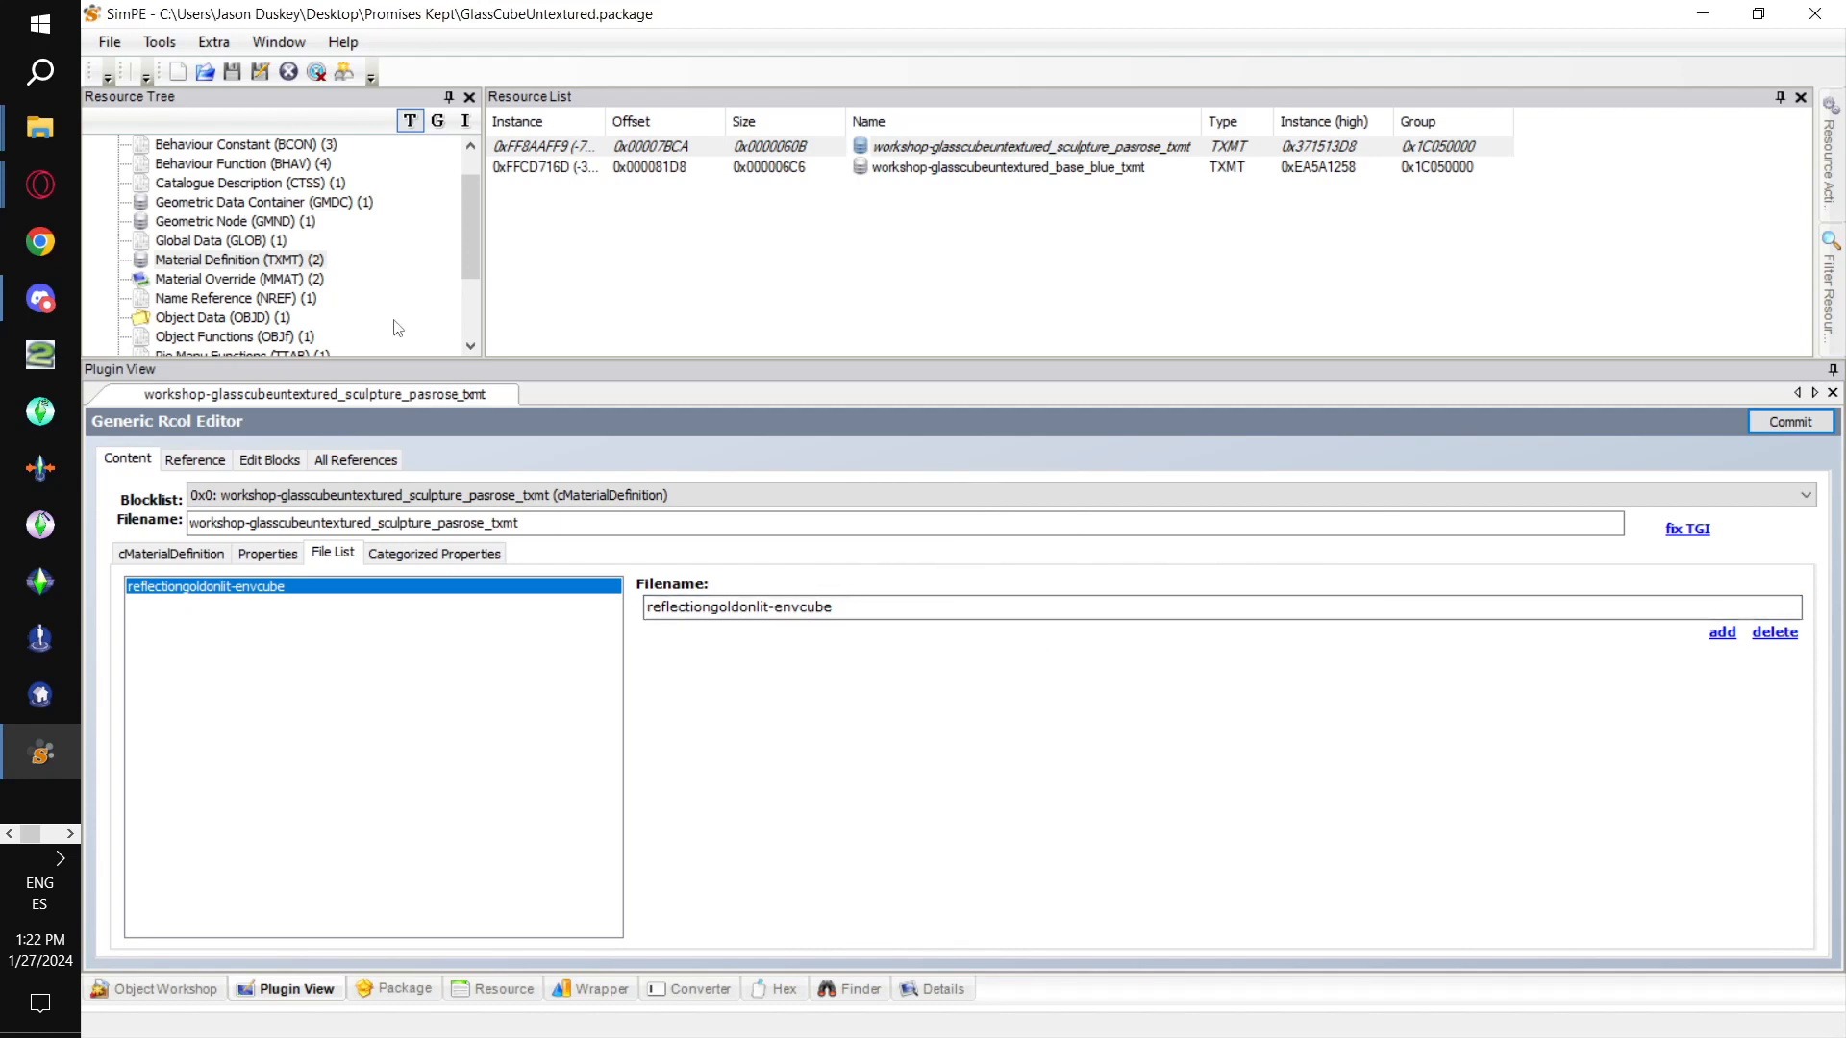
left_click(109, 42)
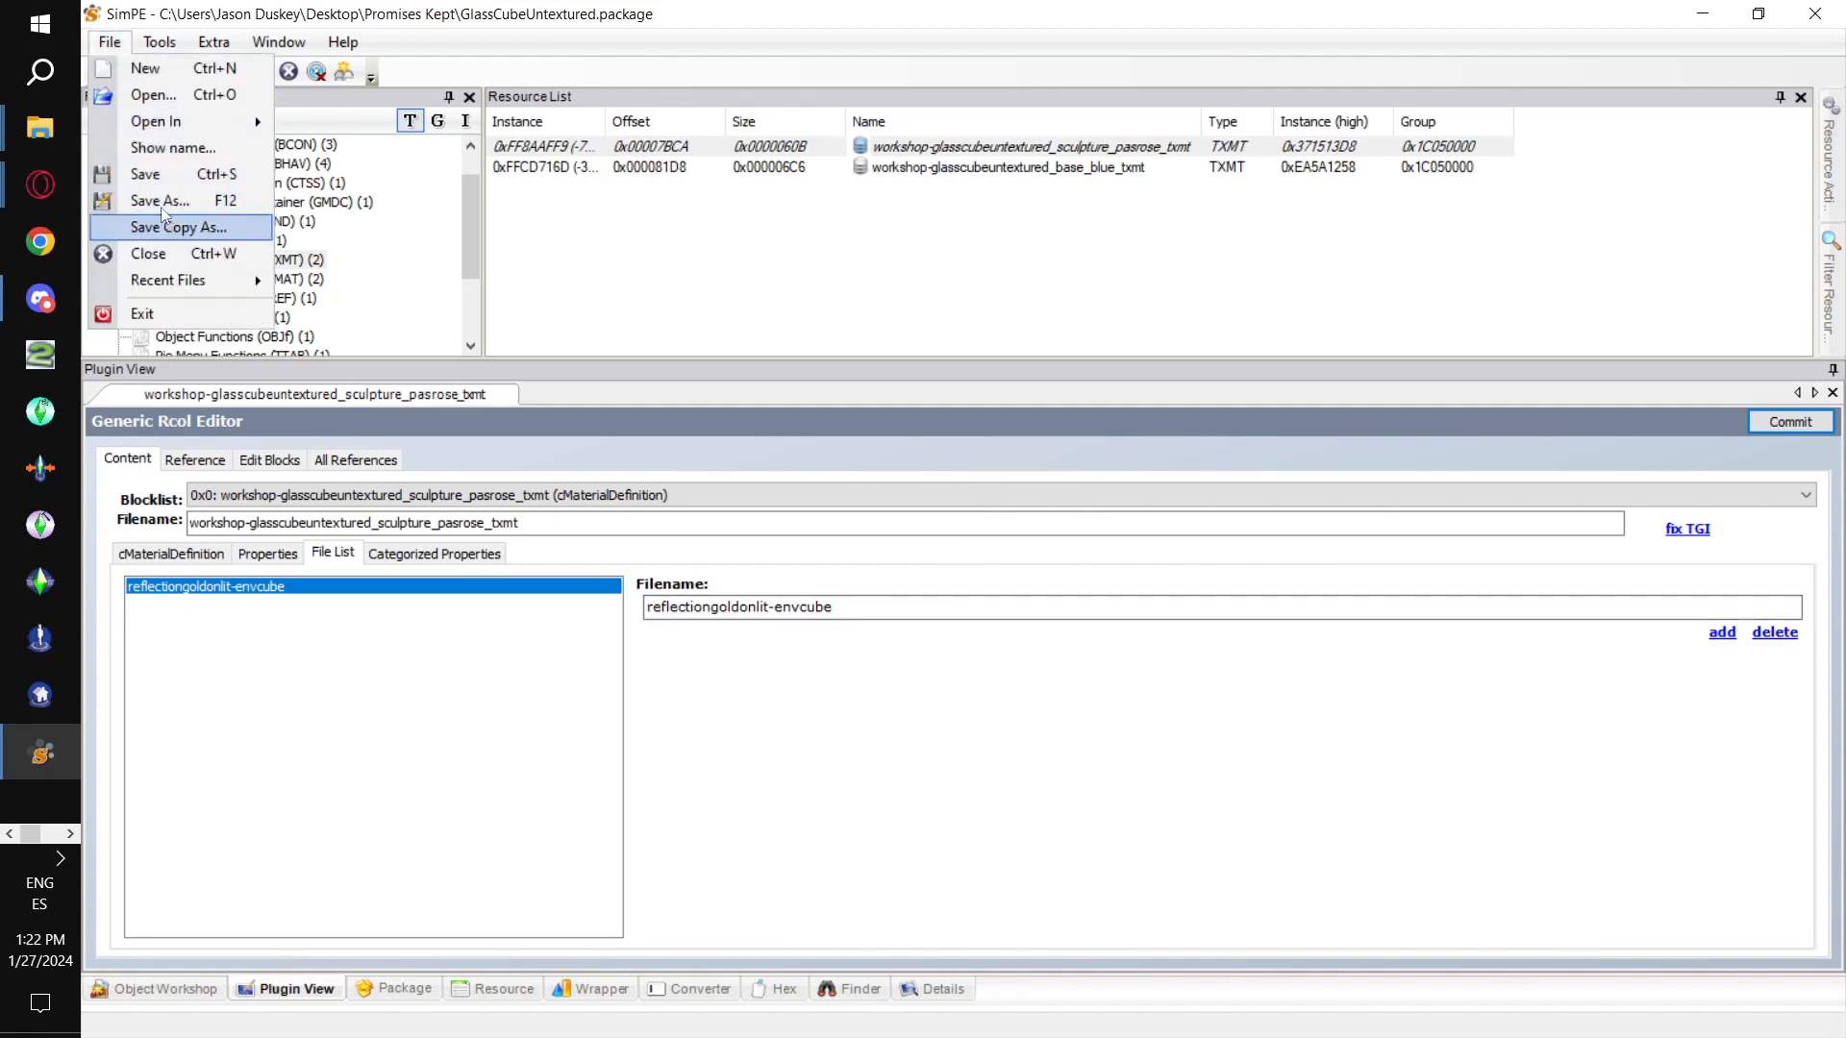
left_click(176, 181)
Preview the untextured cube's mesh from its Geometric Data Container and rotate it to inspect the glass tint.
left_click(371, 241)
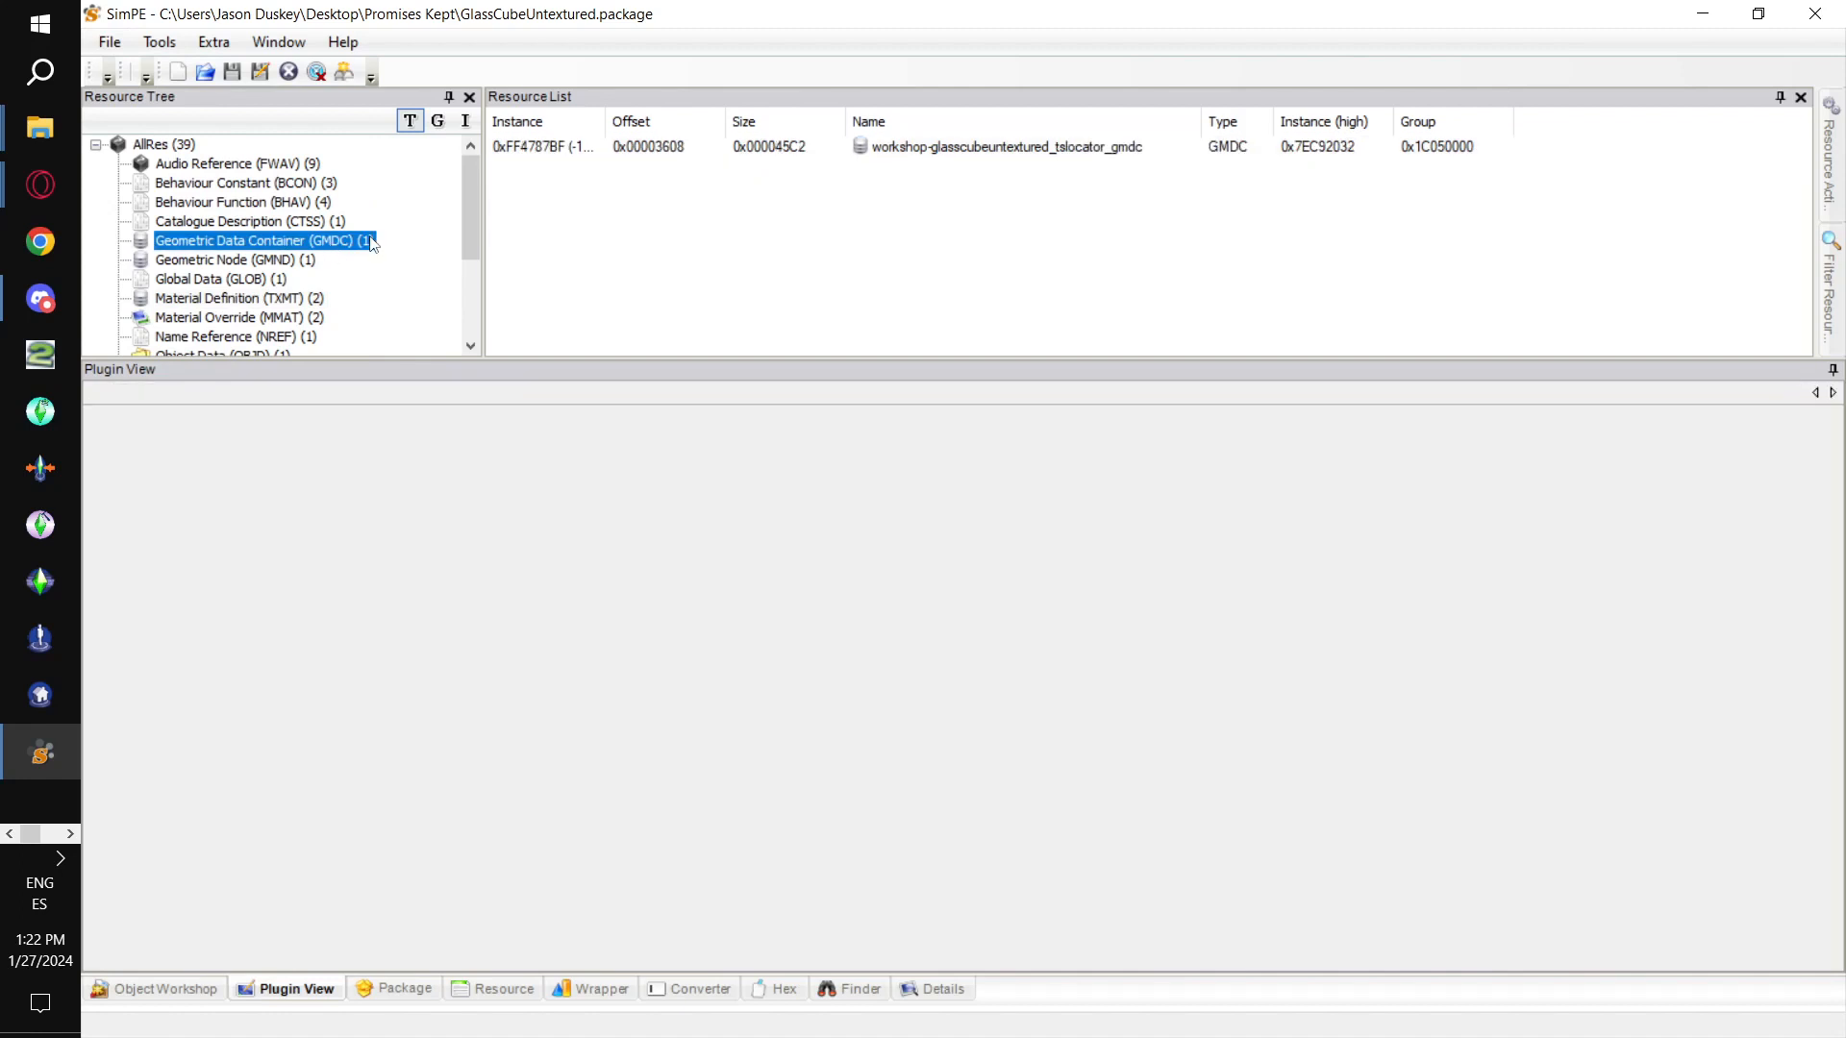
left_click(747, 149)
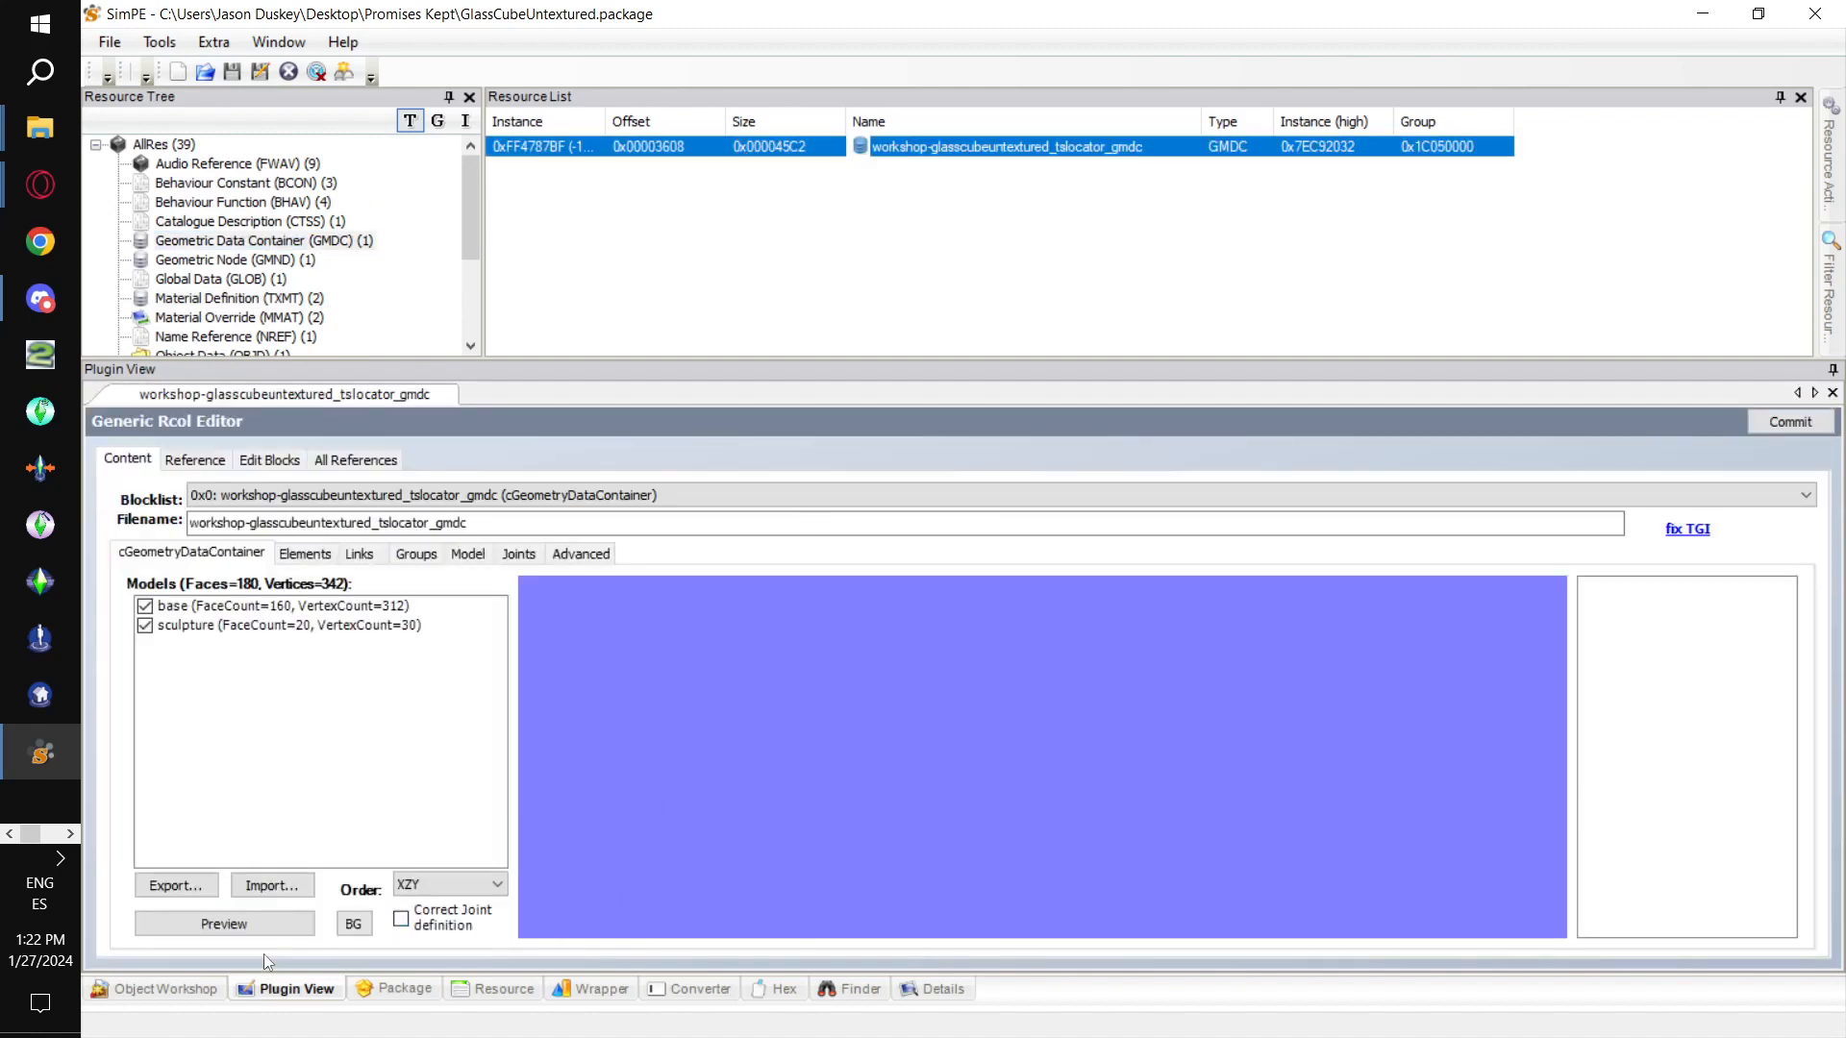
left_click(257, 925)
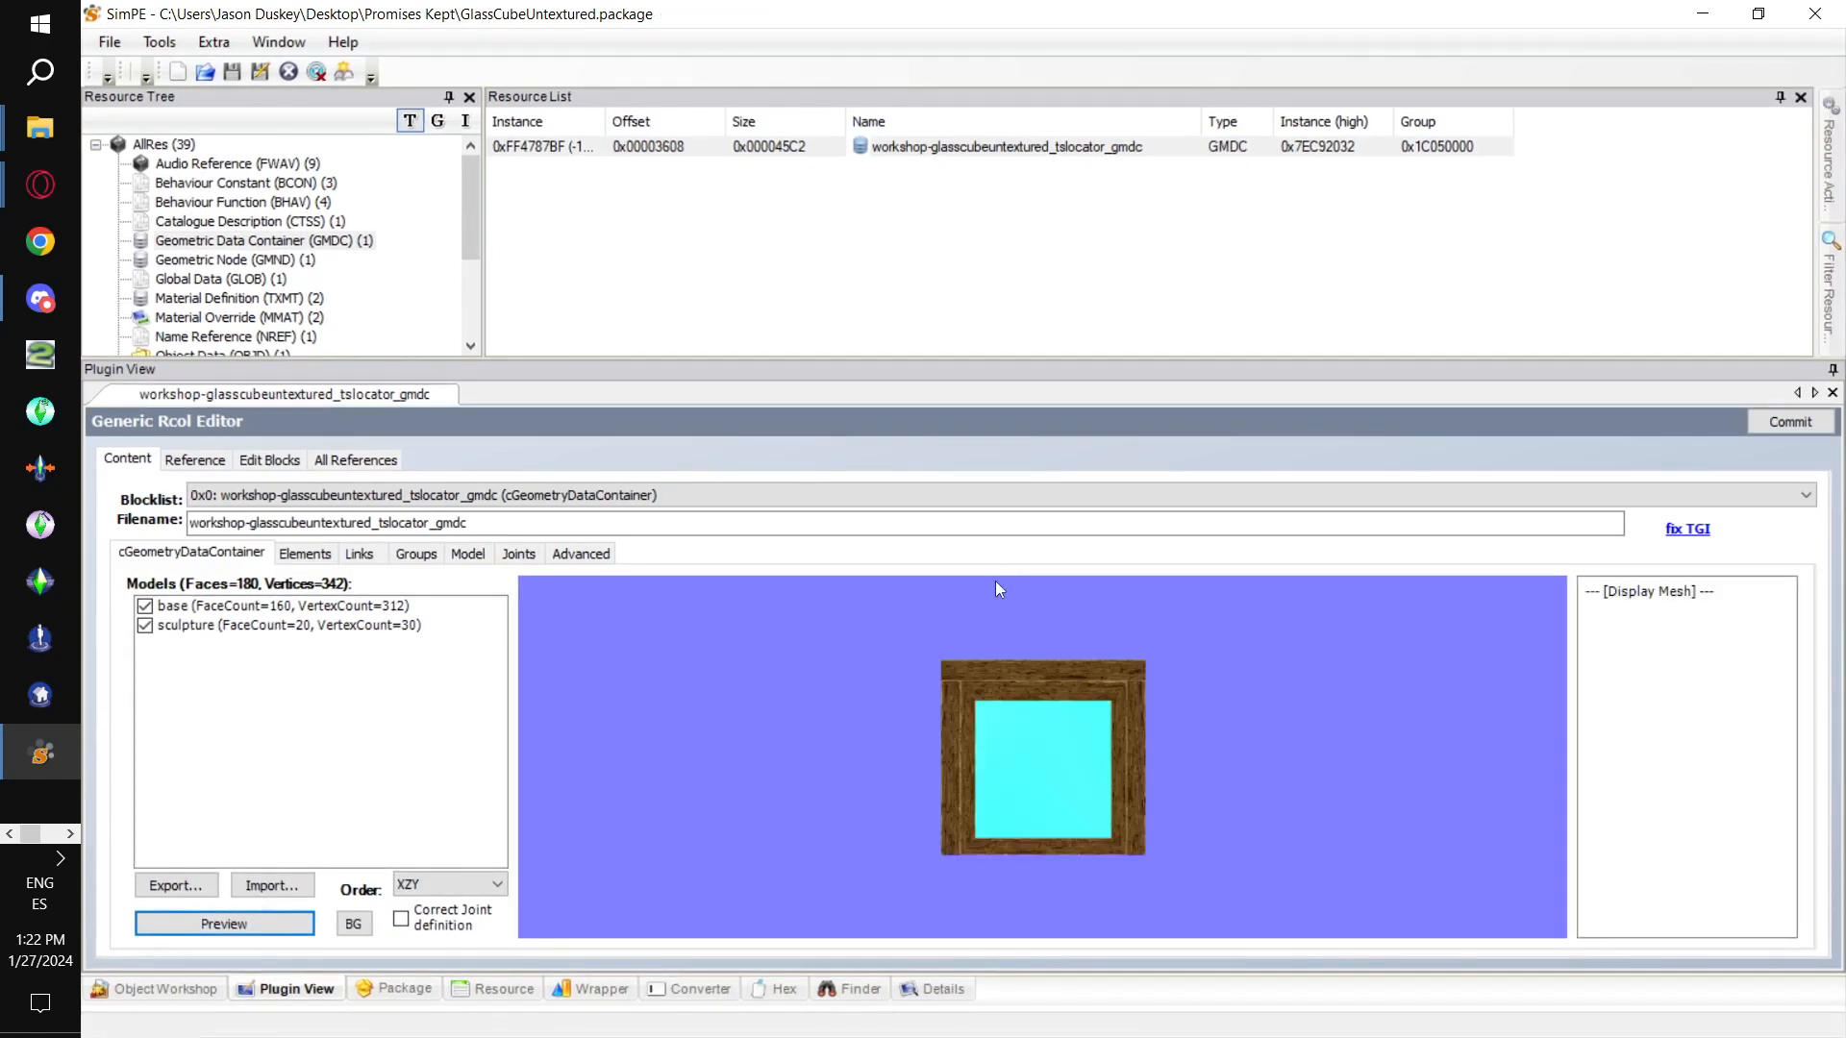
left_click_drag(933, 714, 1109, 759)
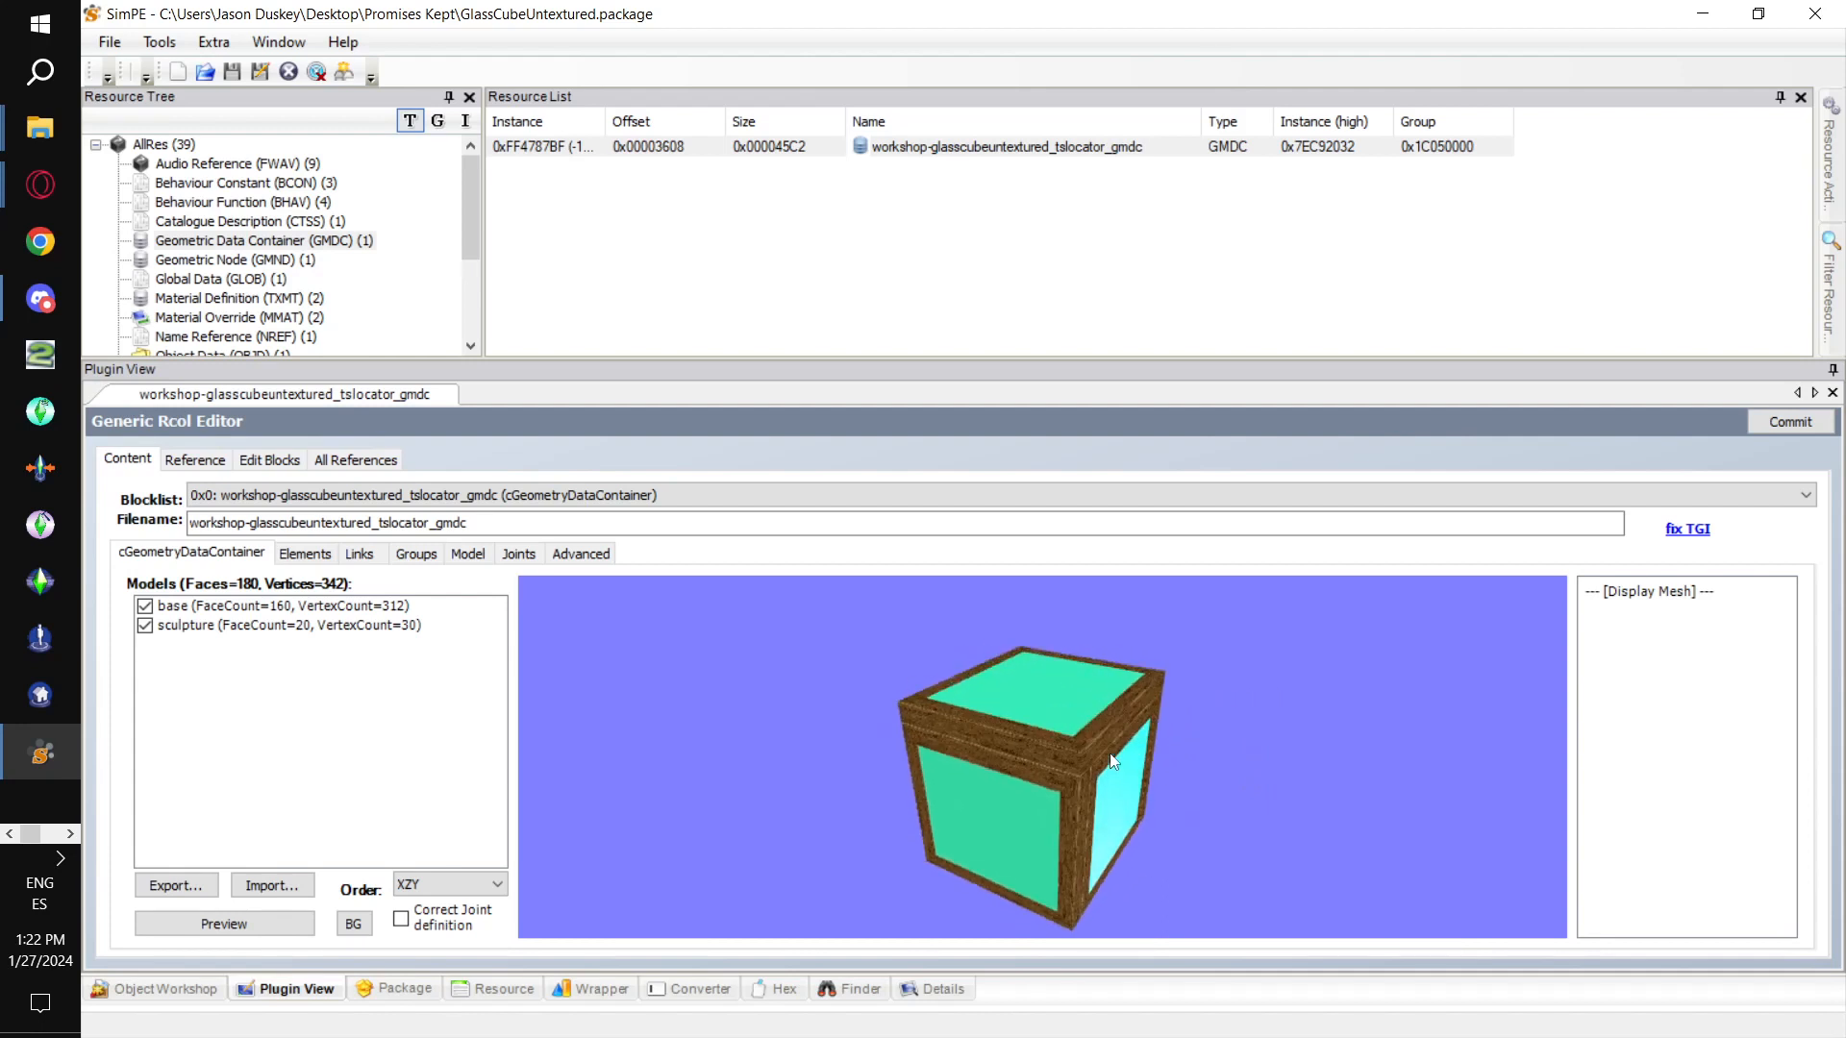
Open GlassCubeTextured.package and preview its Geometric Data Container mesh from an angle.
left_click(110, 42)
left_click(154, 183)
left_click(109, 43)
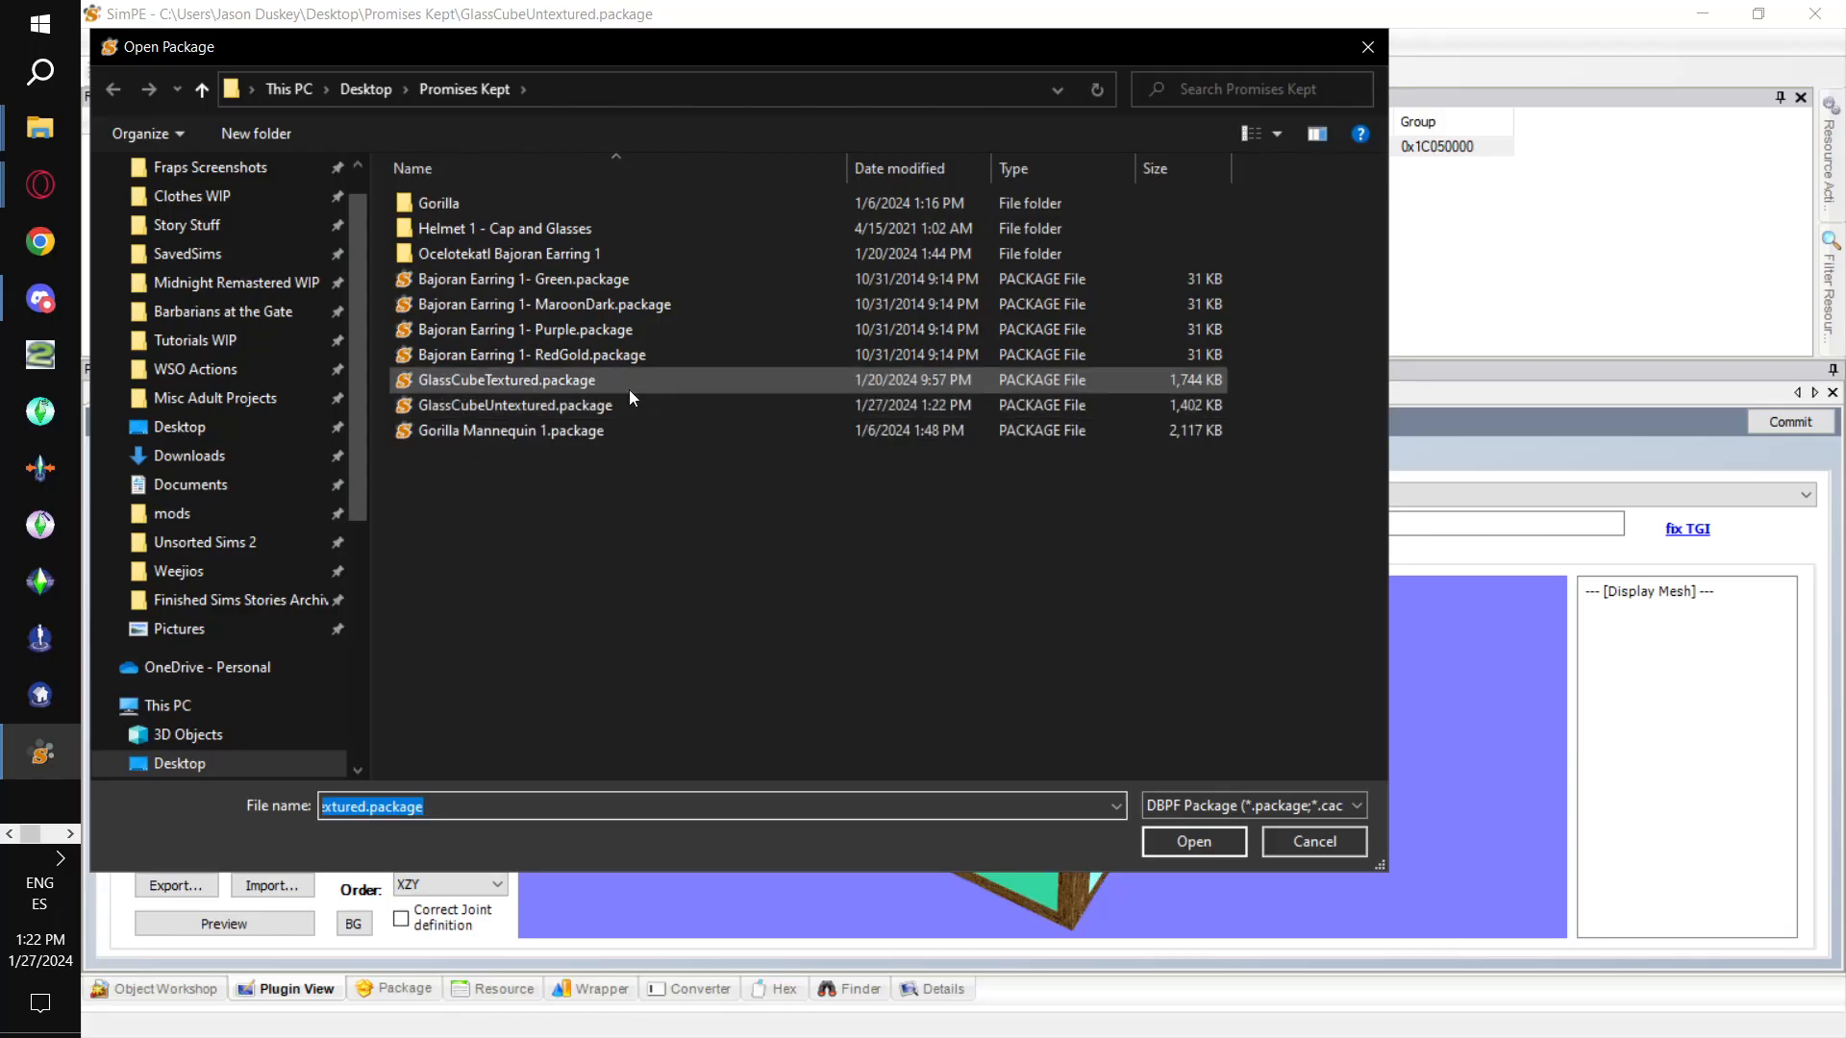
double_click(629, 389)
left_click(913, 146)
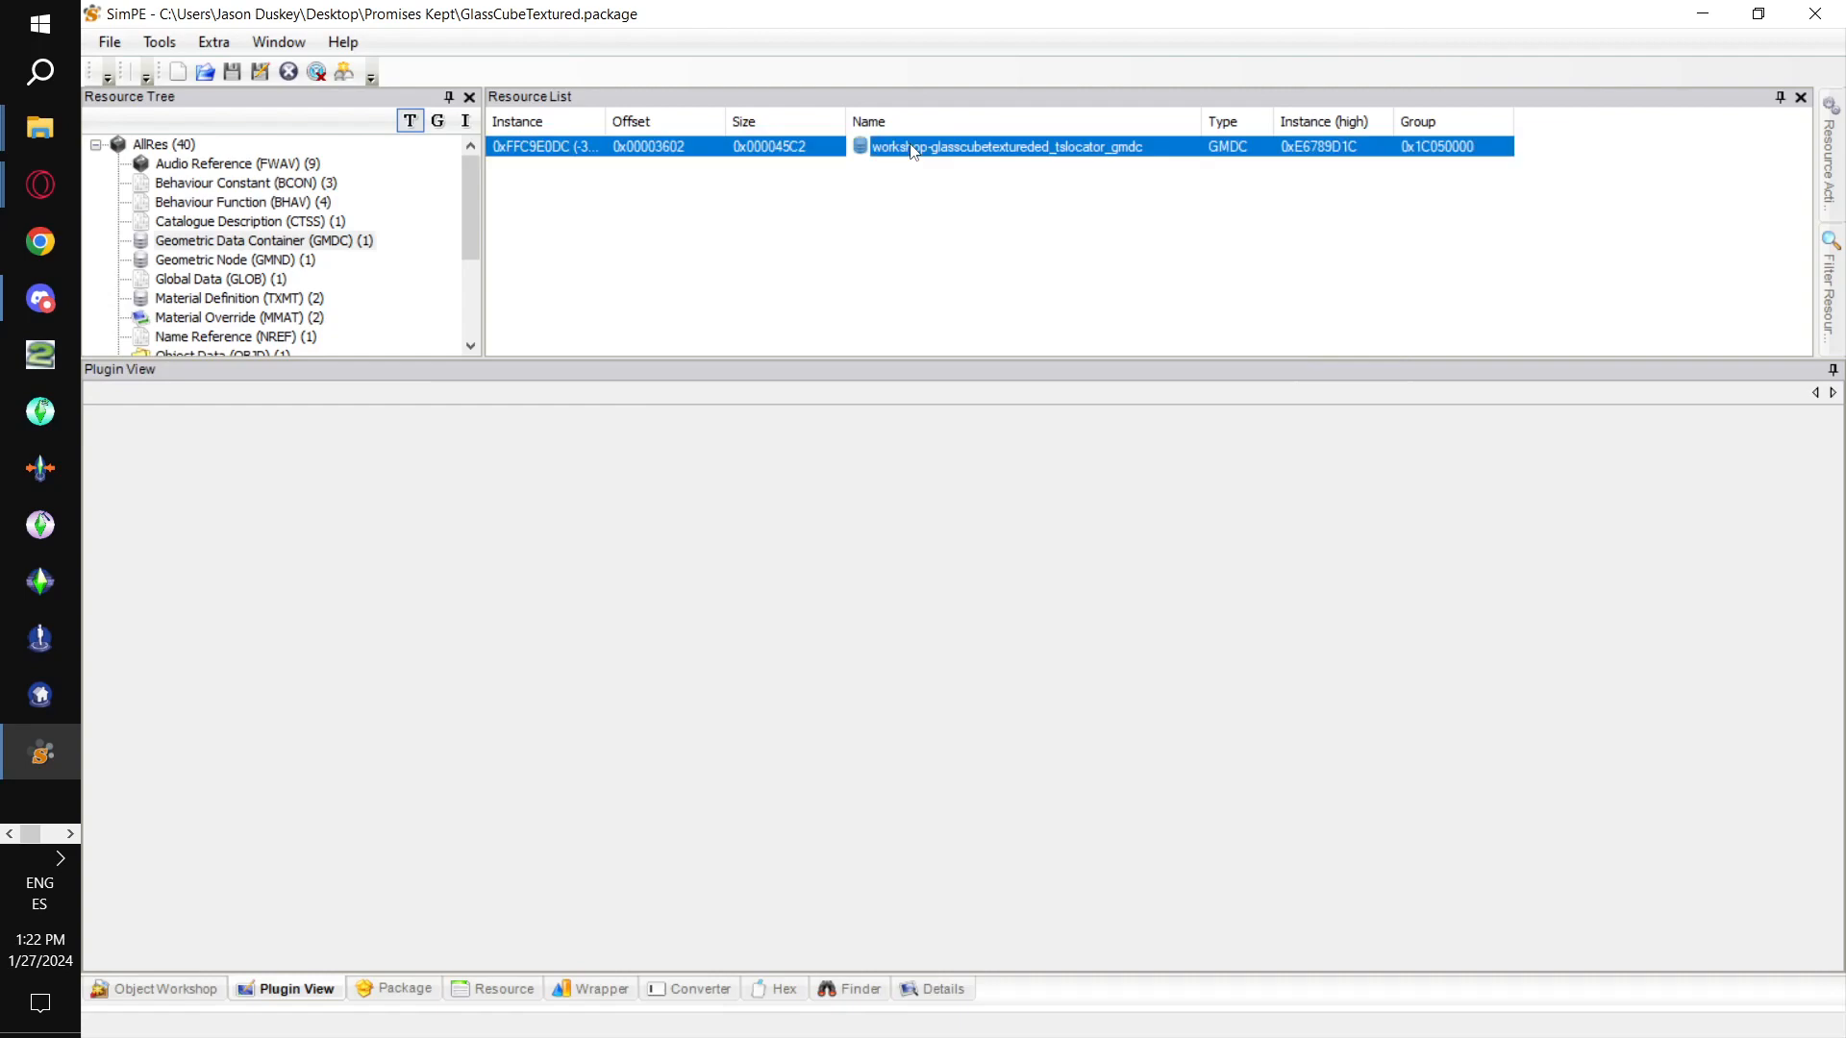
left_click_drag(1073, 766, 543, 817)
Open the texture image whose name ends in sculpture-diamond_txtr from the package's Texture Image resources.
scroll(459, 251, "down", 3)
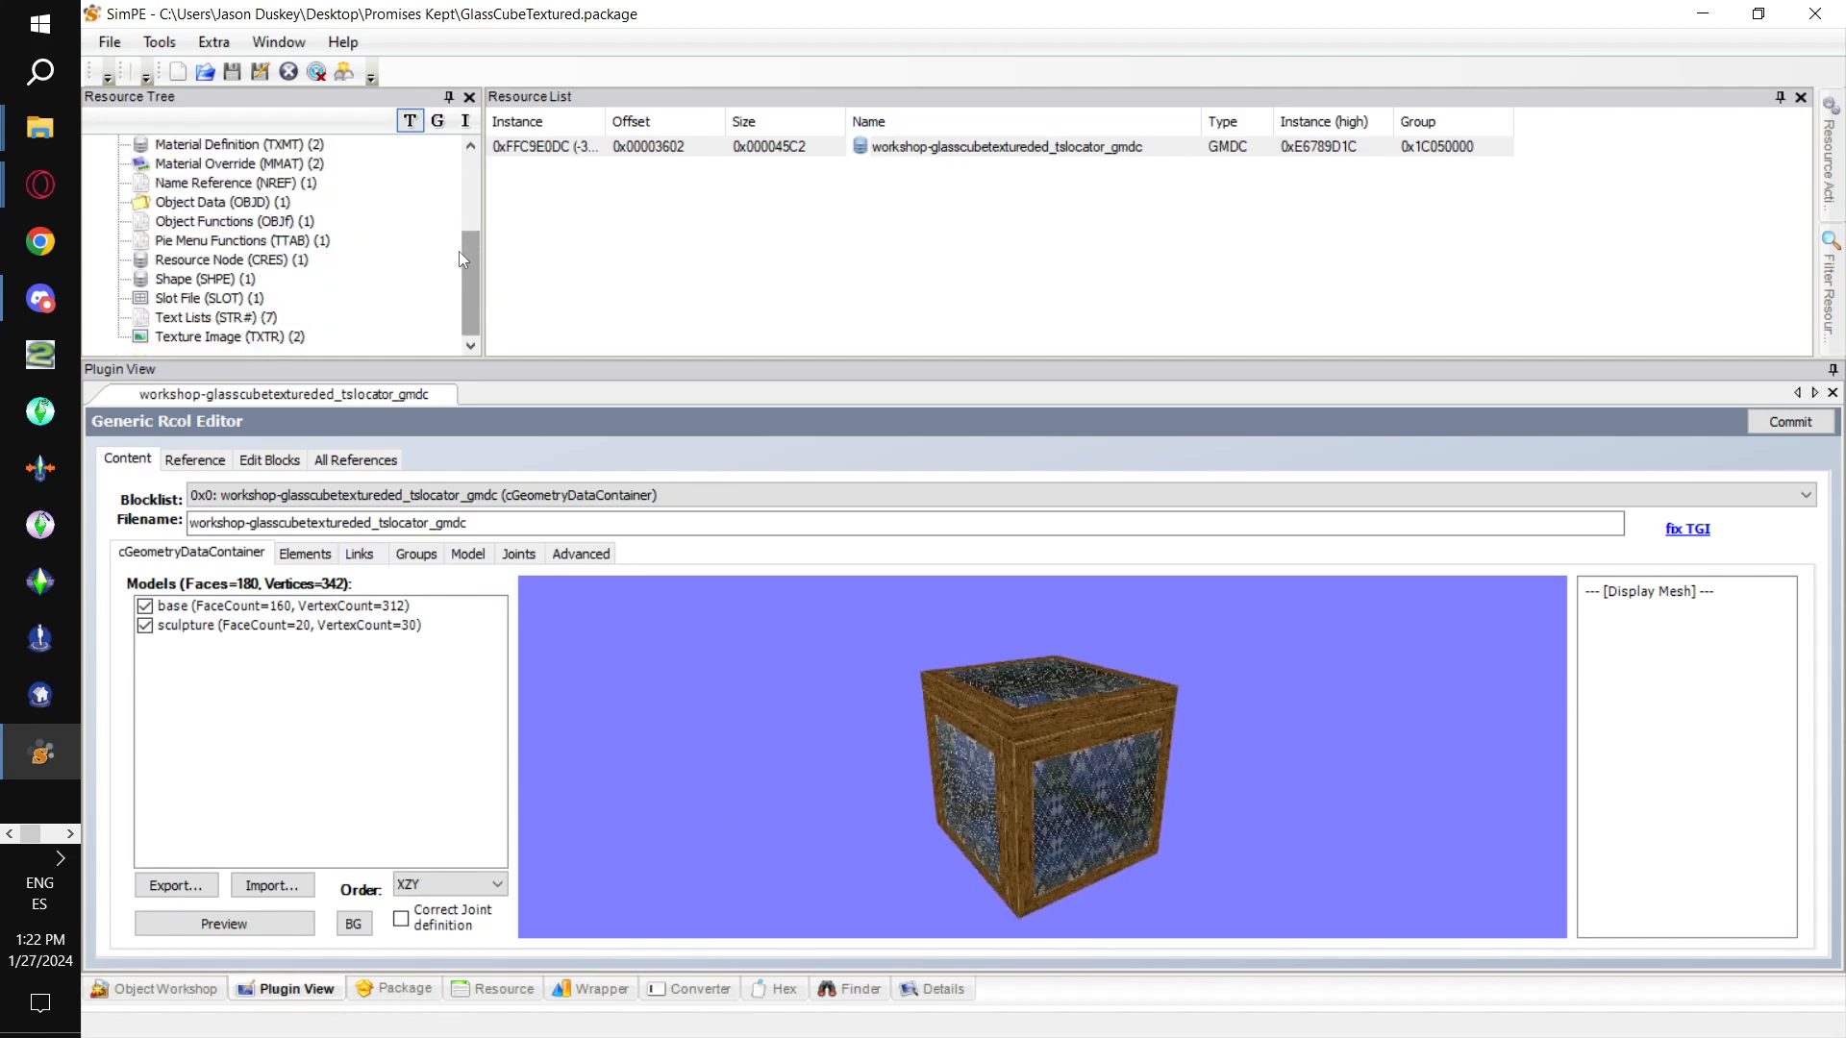
left_click(197, 337)
left_click(920, 167)
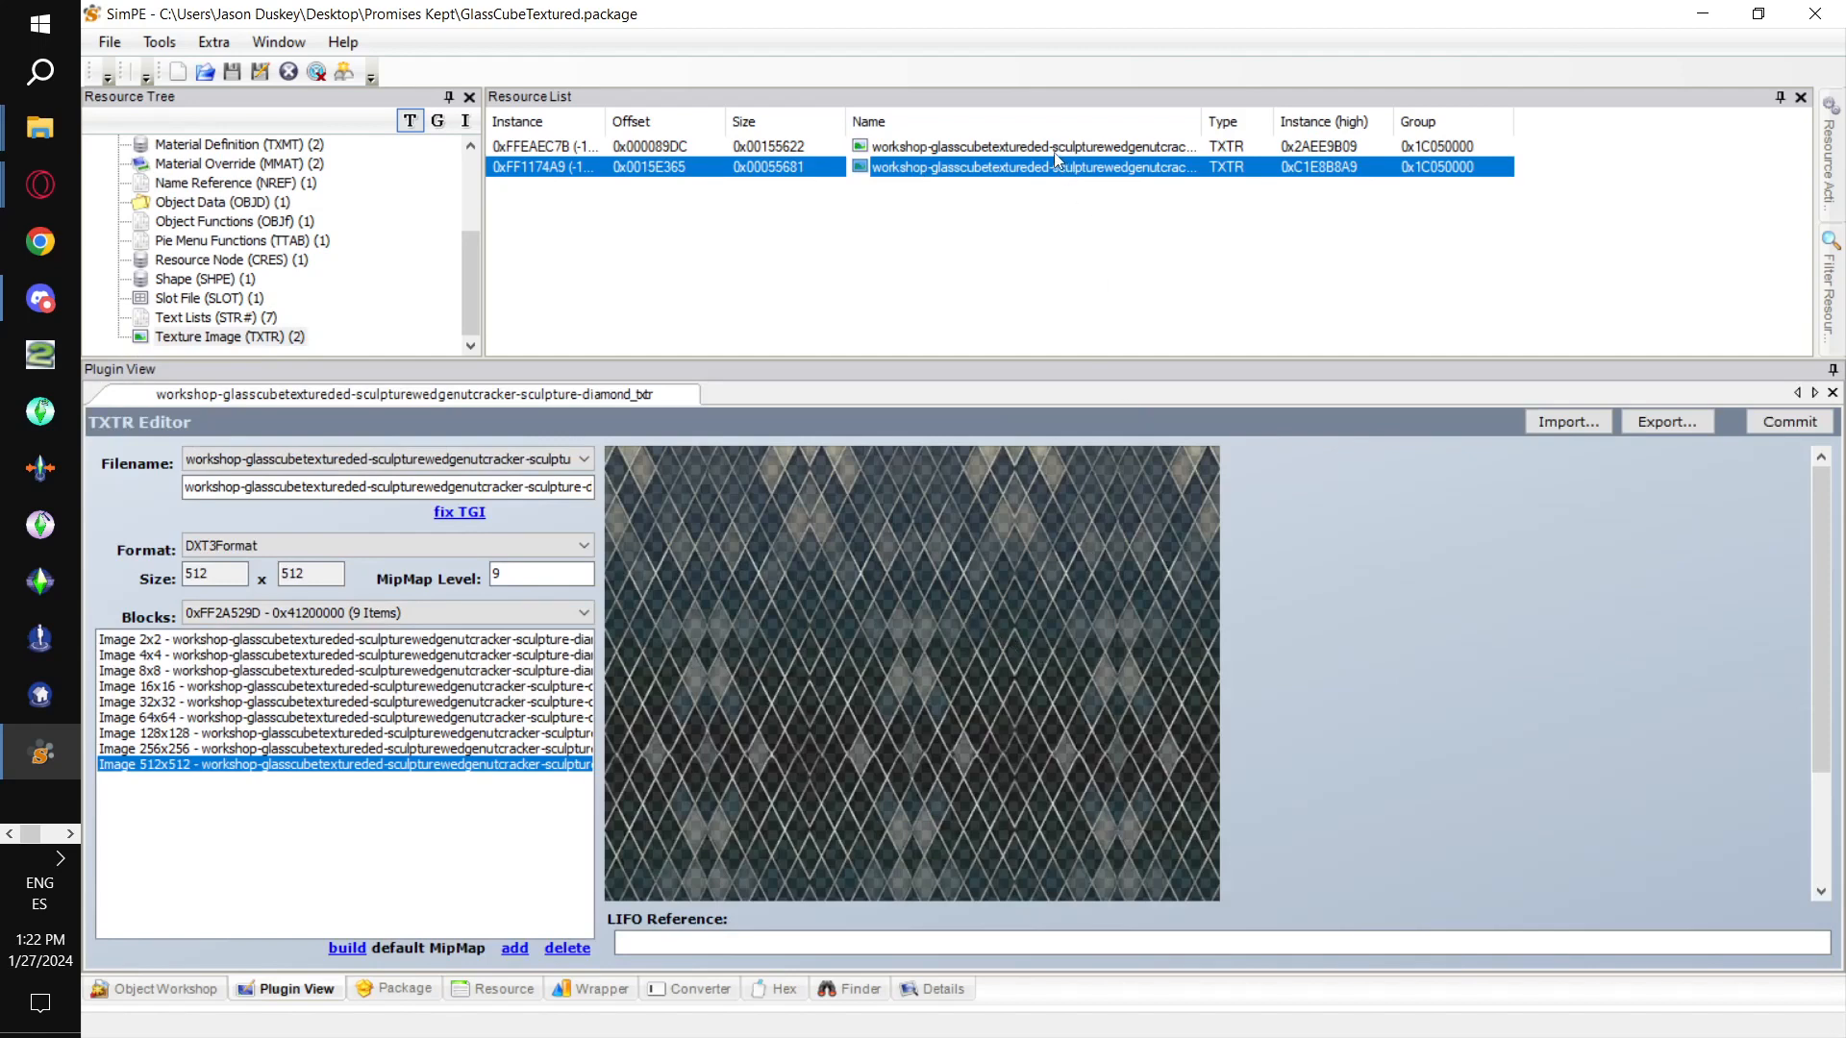
left_click(257, 338)
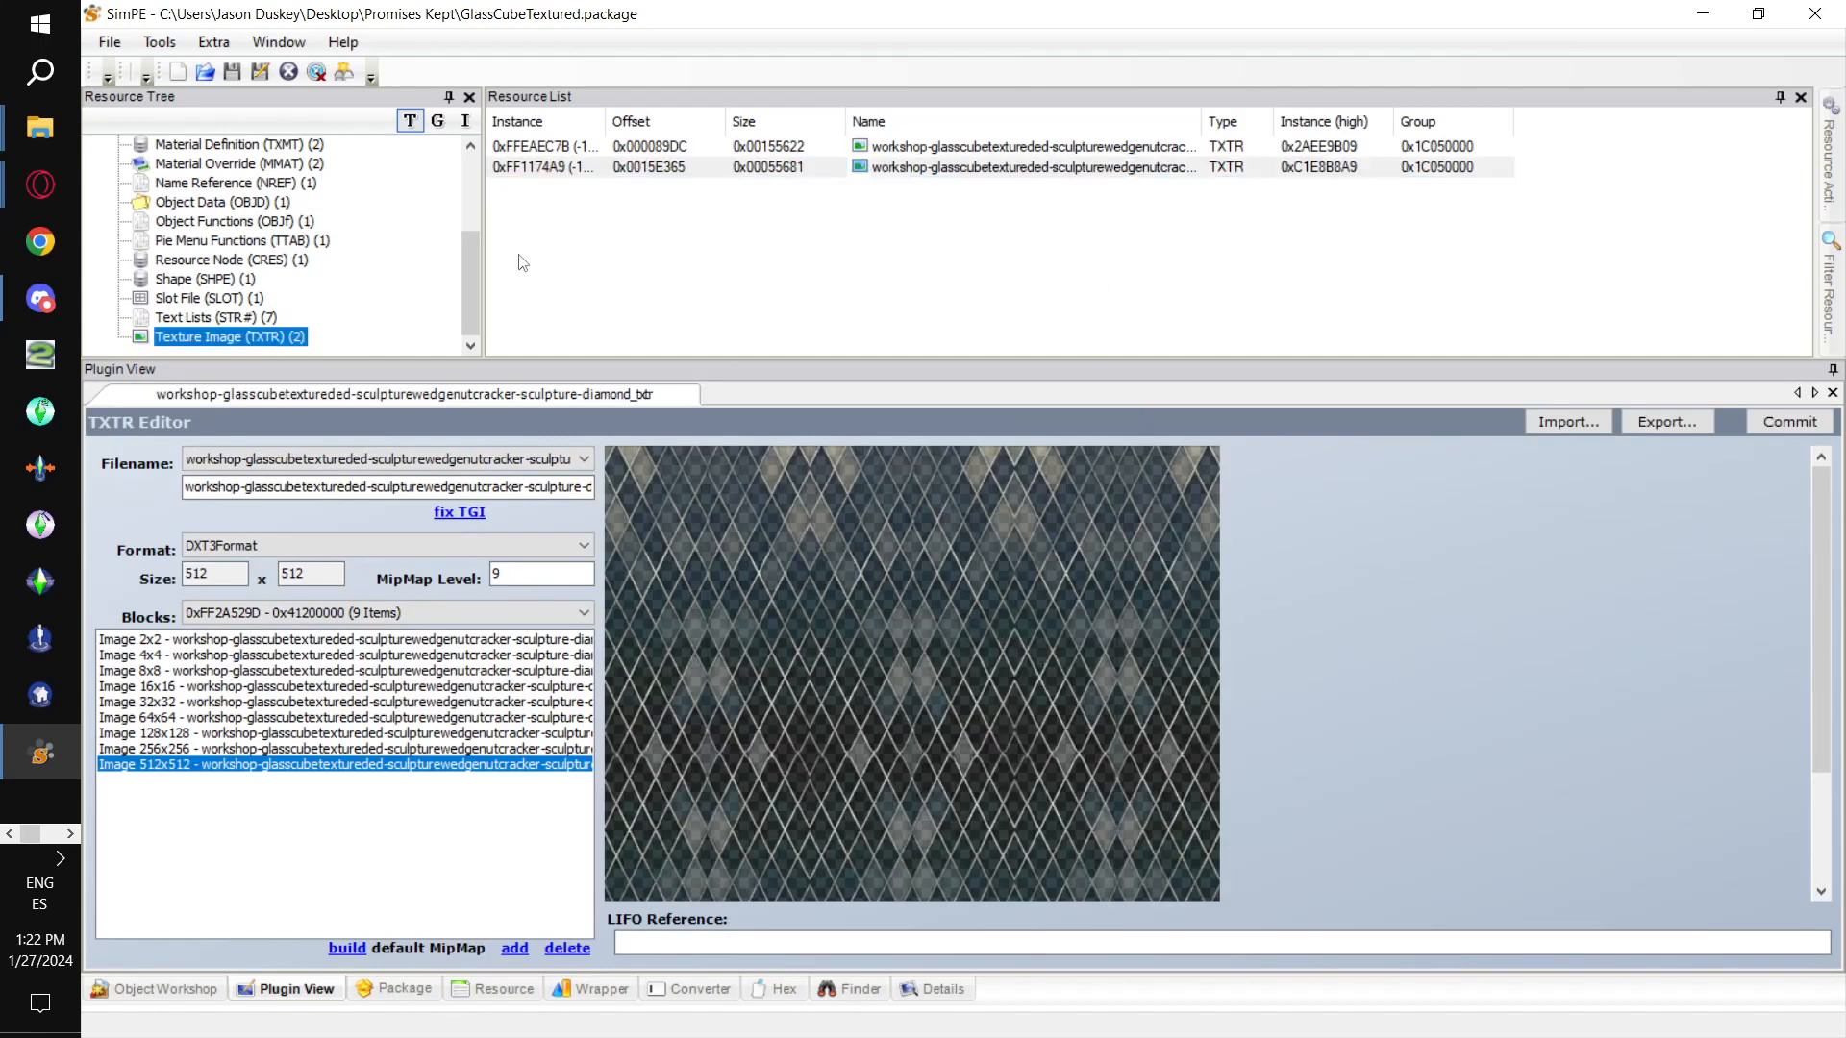
left_click(868, 165)
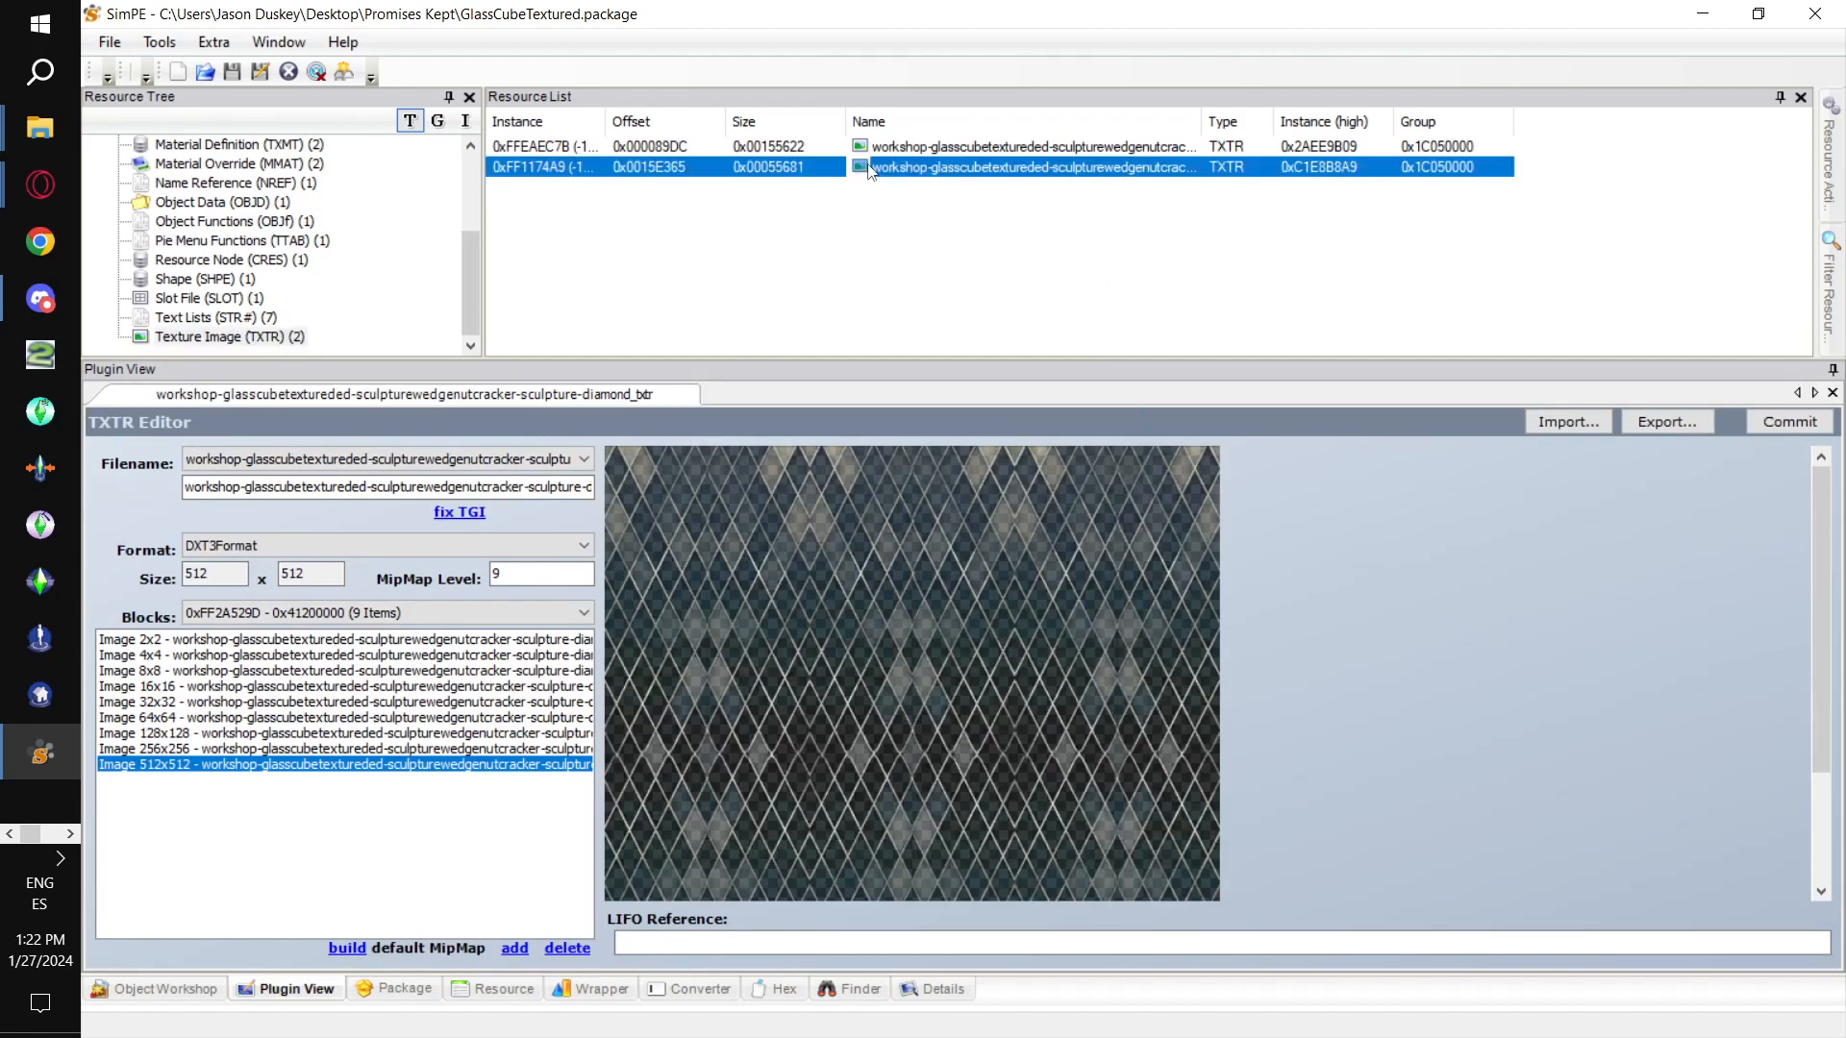
Load Tavern Window 10.png from the 03- N4M folder into the DDS Builder for the diamond texture.
right_click(871, 534)
left_click(939, 668)
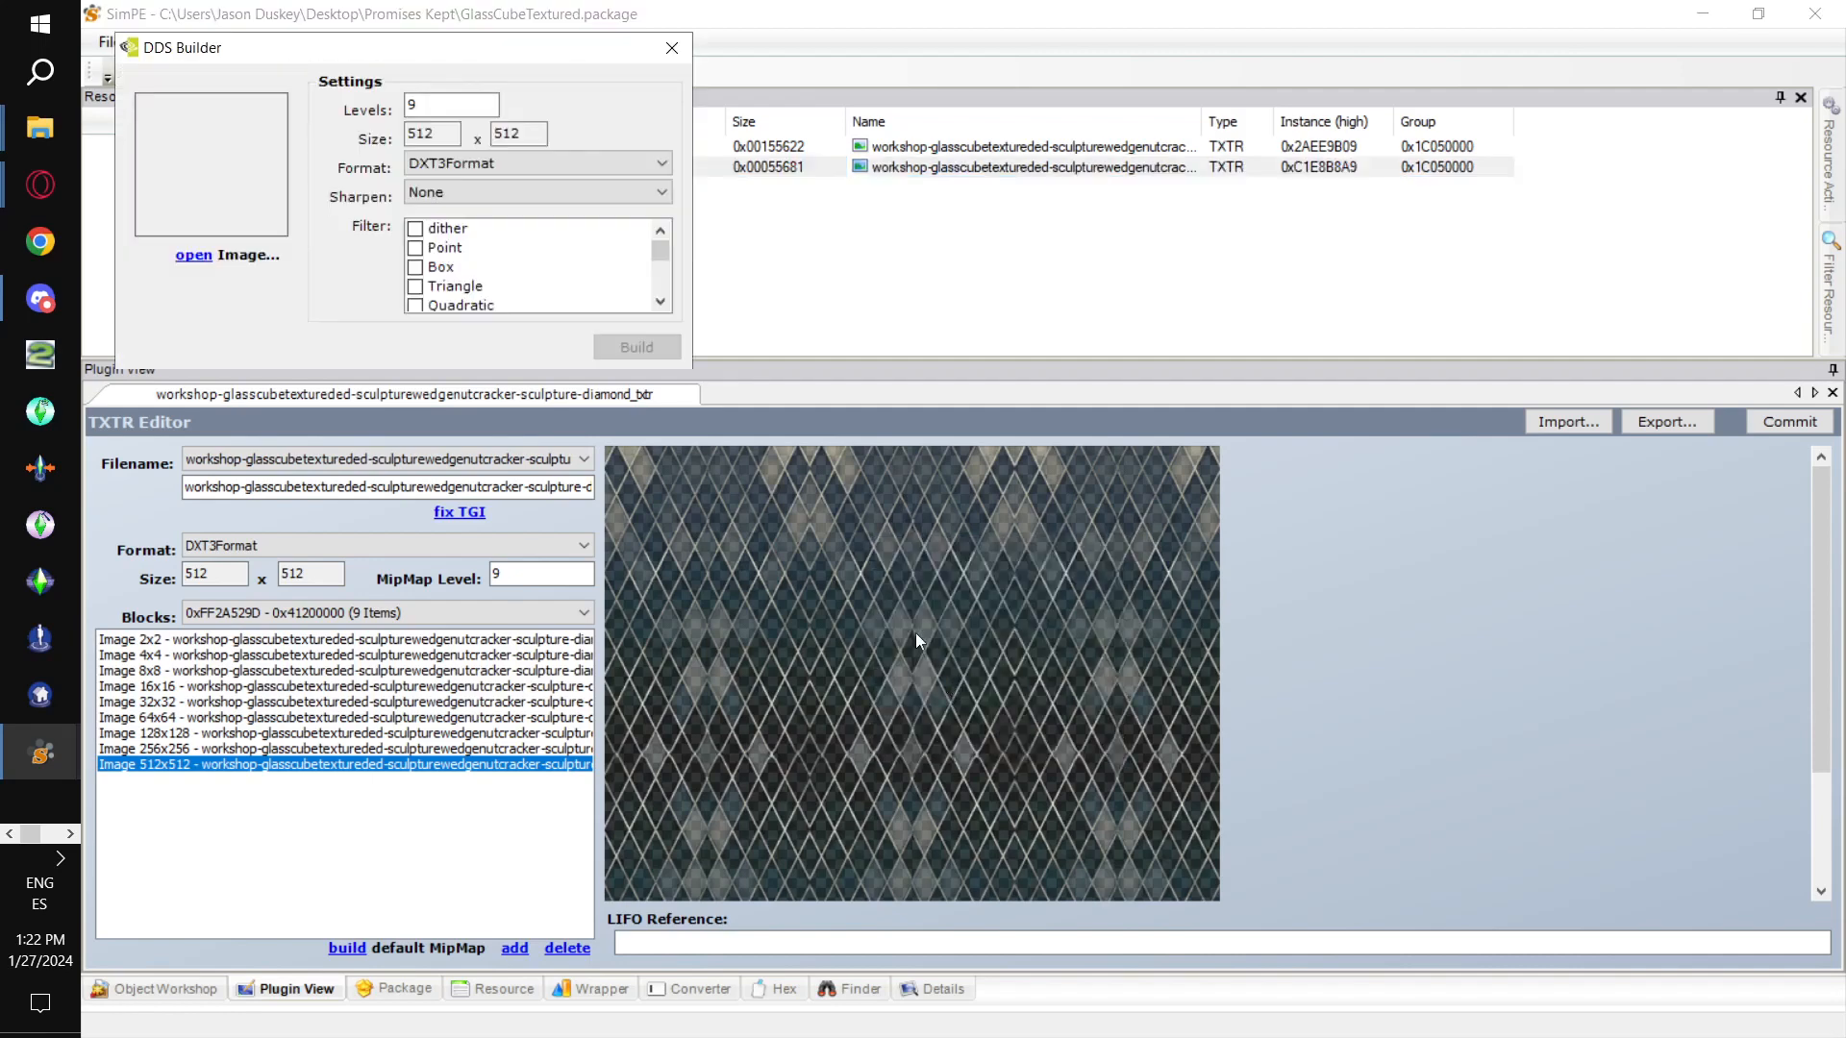
left_click(193, 254)
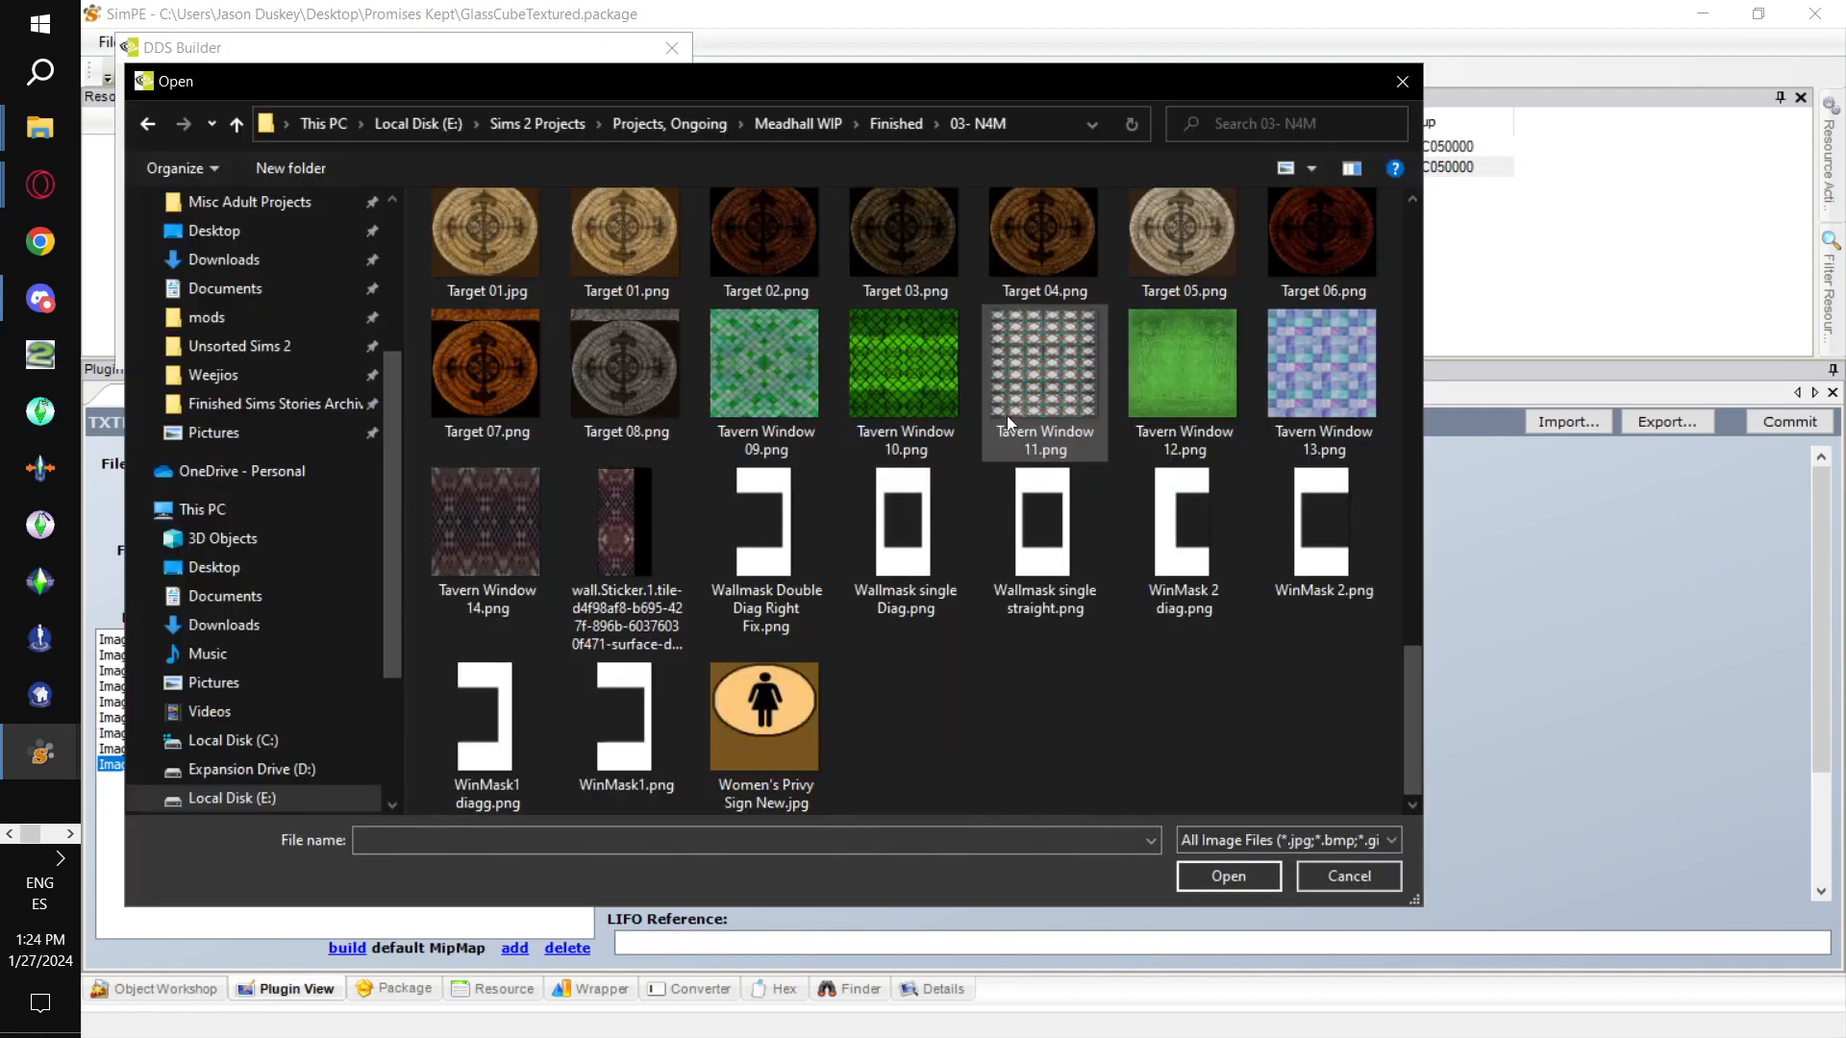
scroll(921, 384, "up", 2)
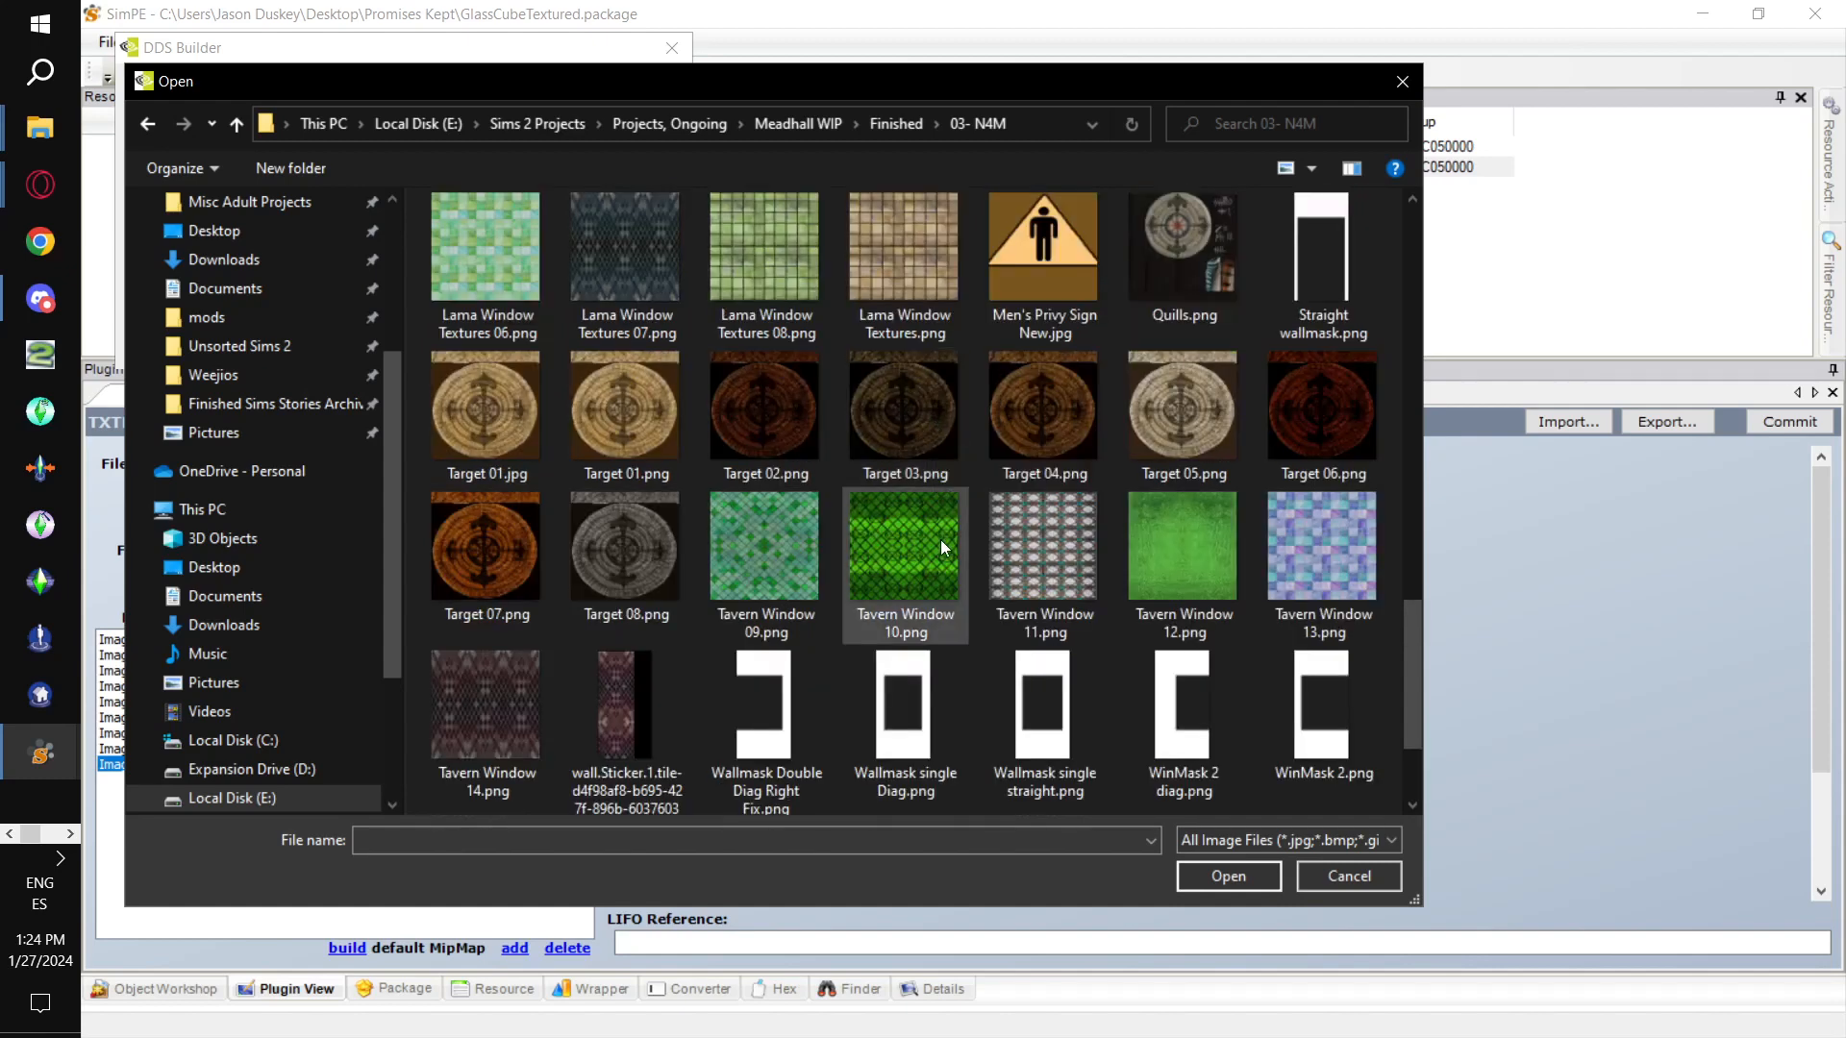
double_click(900, 549)
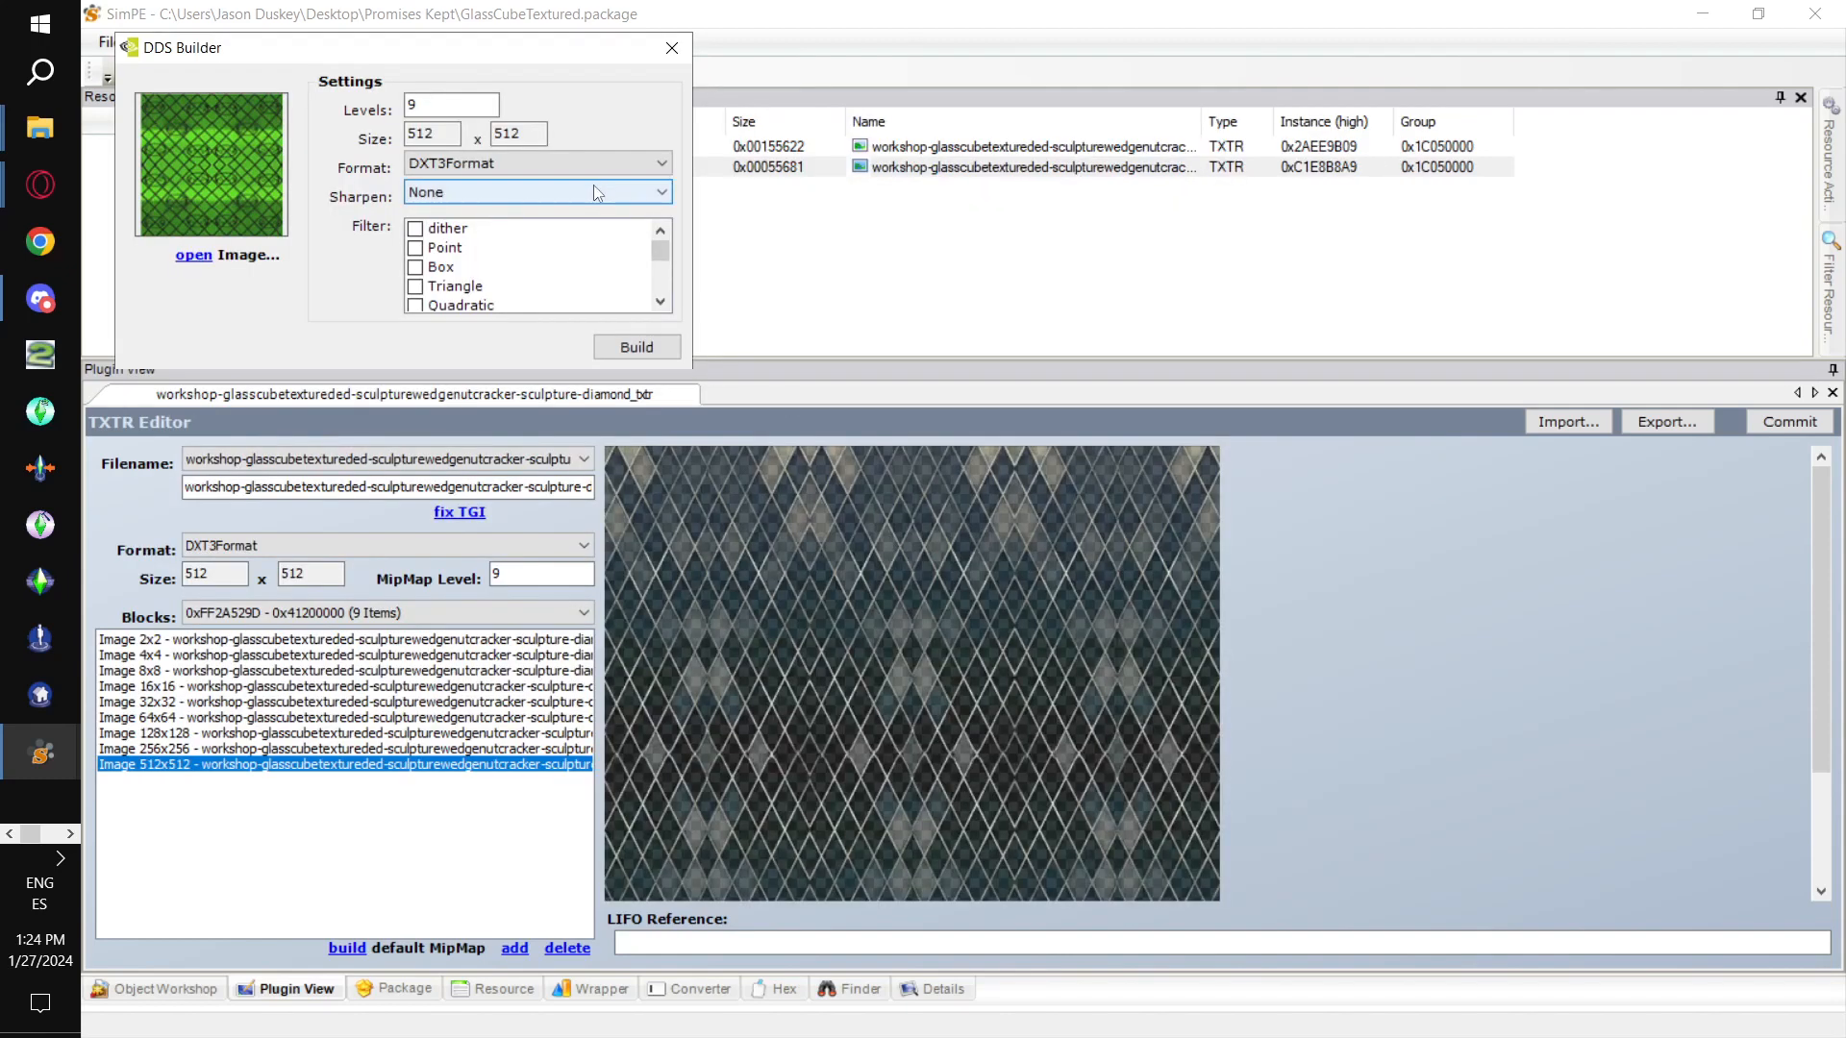
Build the diamond texture in DXT3Format with sharpening set to None and commit the replaced image.
left_click(597, 191)
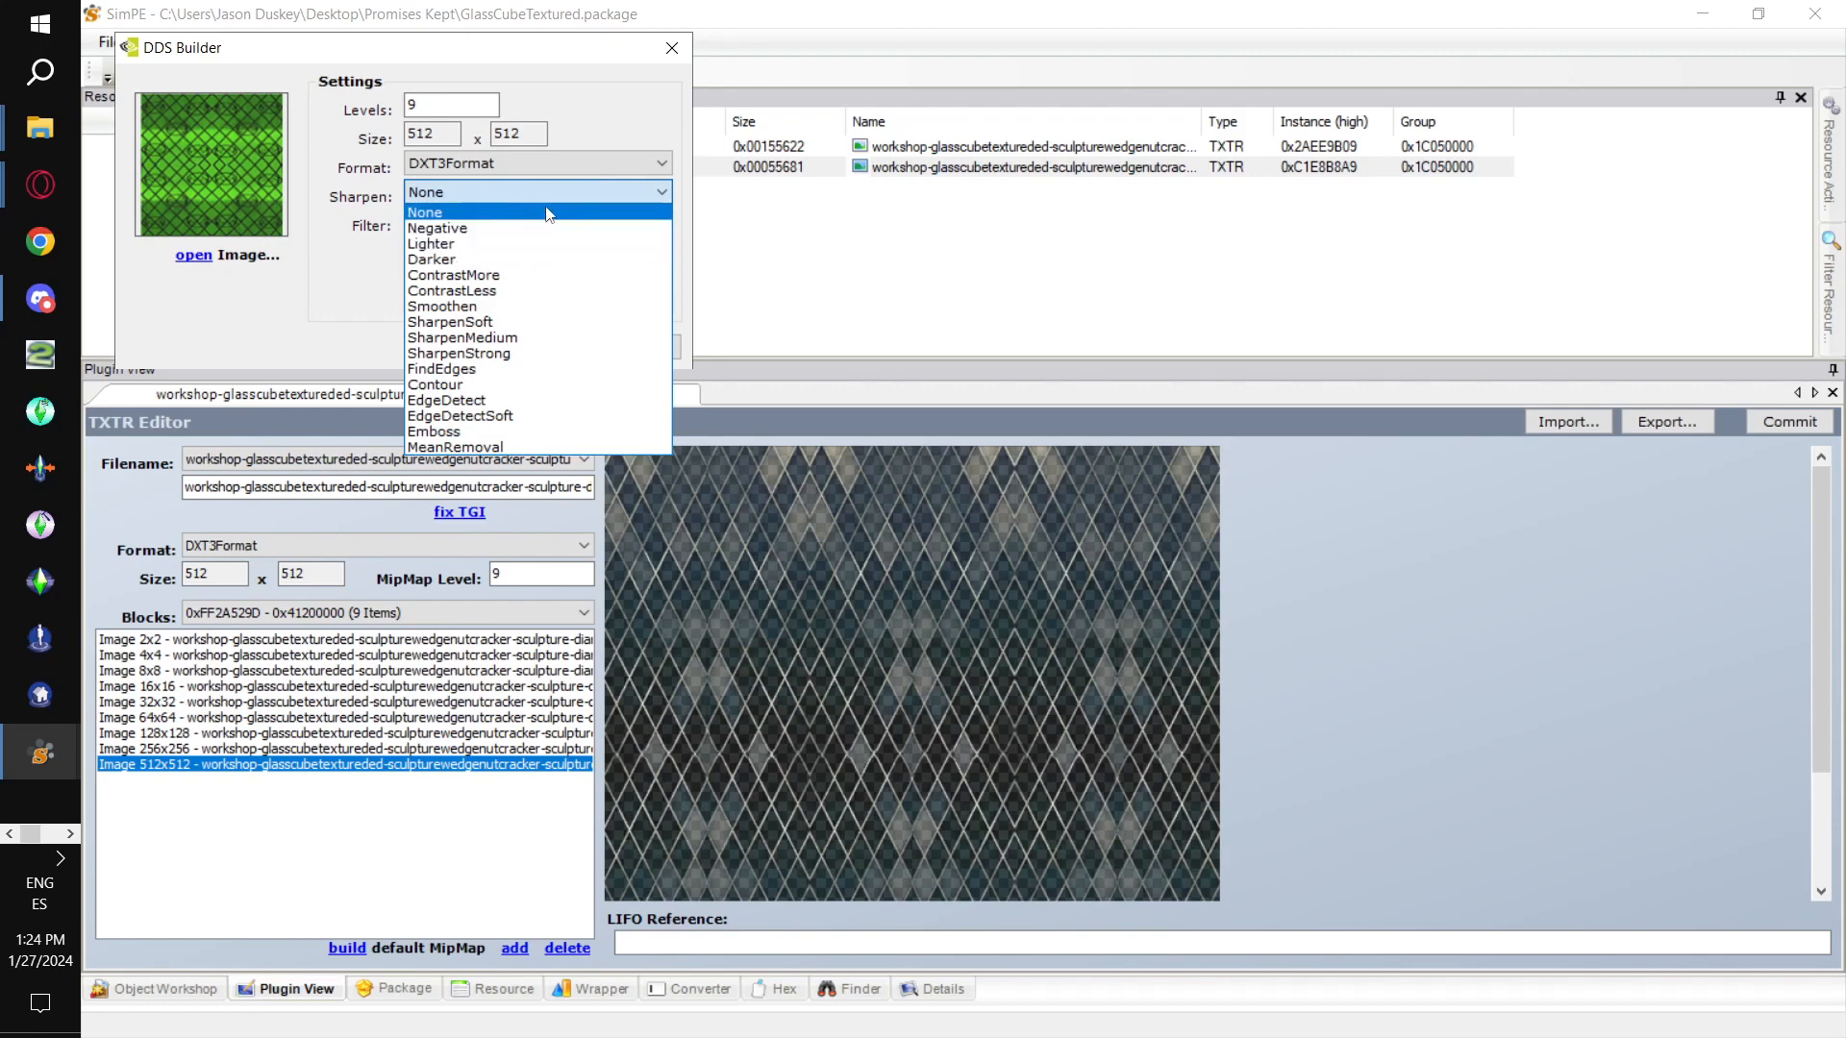
left_click(611, 187)
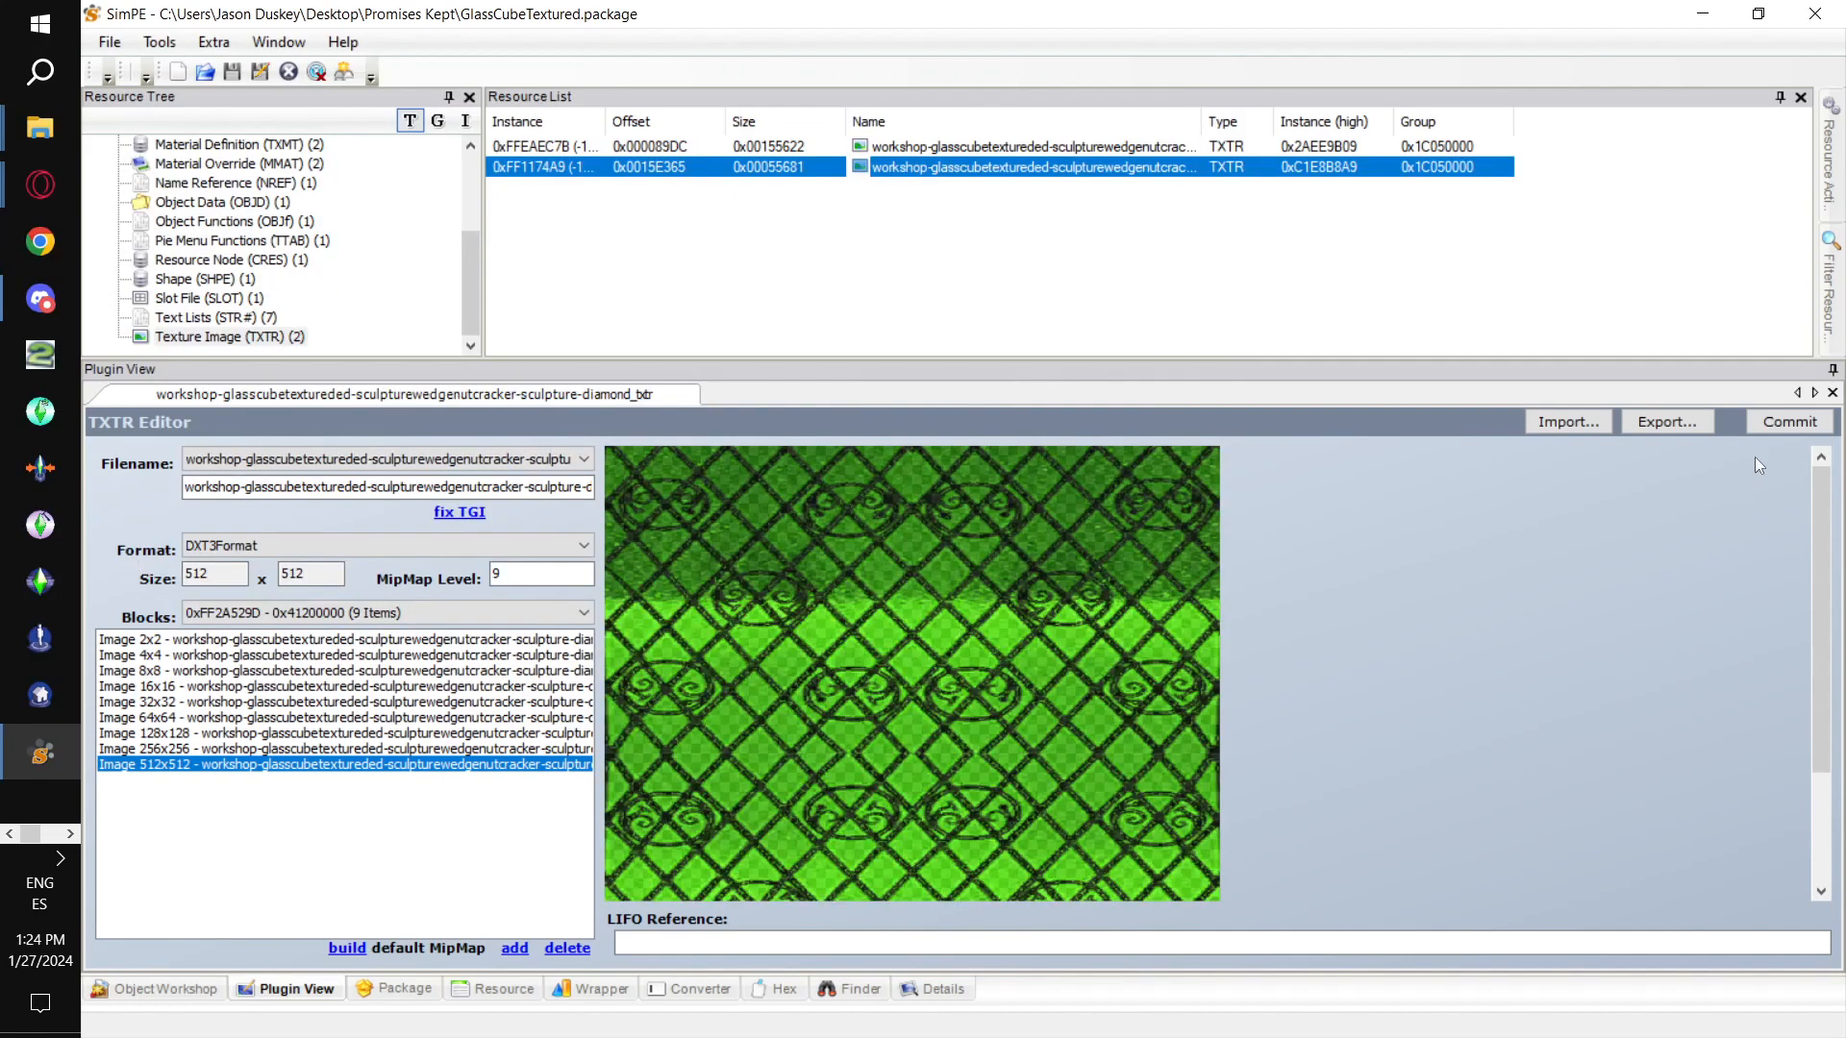
left_click(1780, 425)
left_click(993, 597)
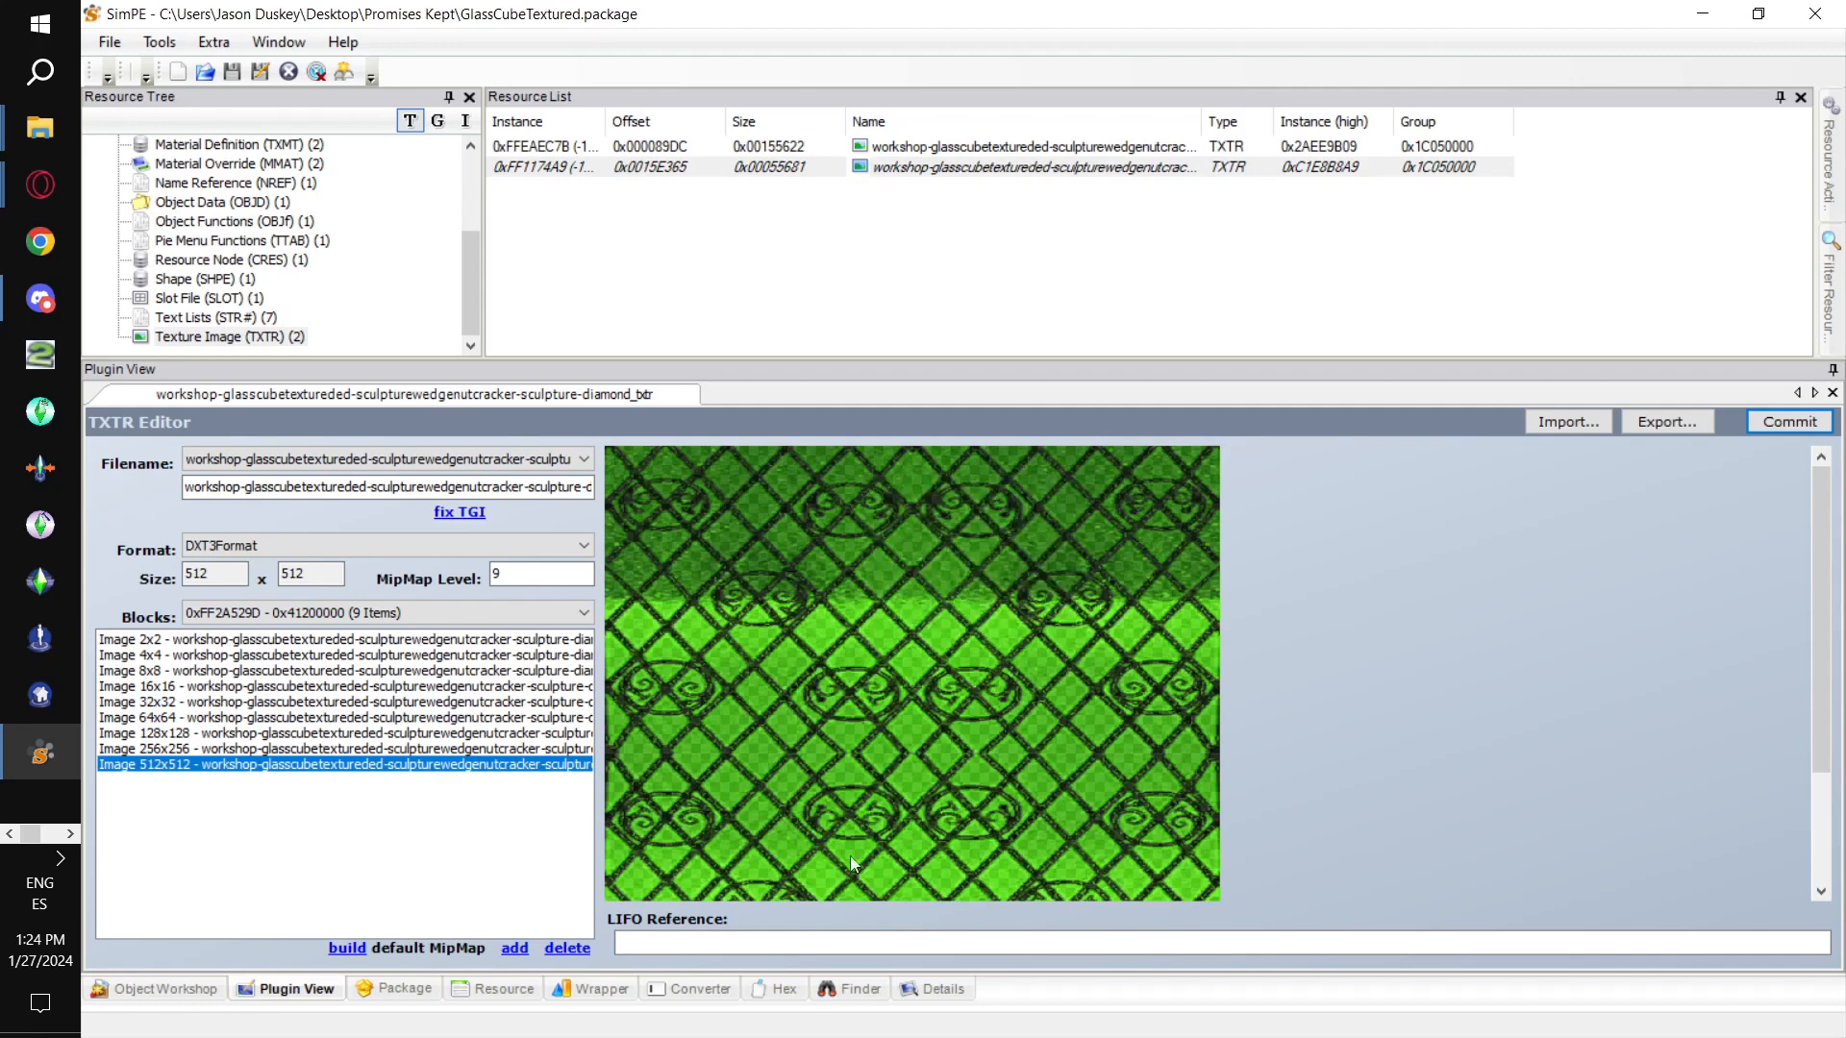
Open the material definition workshop-glasscubetextureded_sculpture_pasrose_txmt from the package's Material Definition resources.
scroll(414, 170, "up", 3)
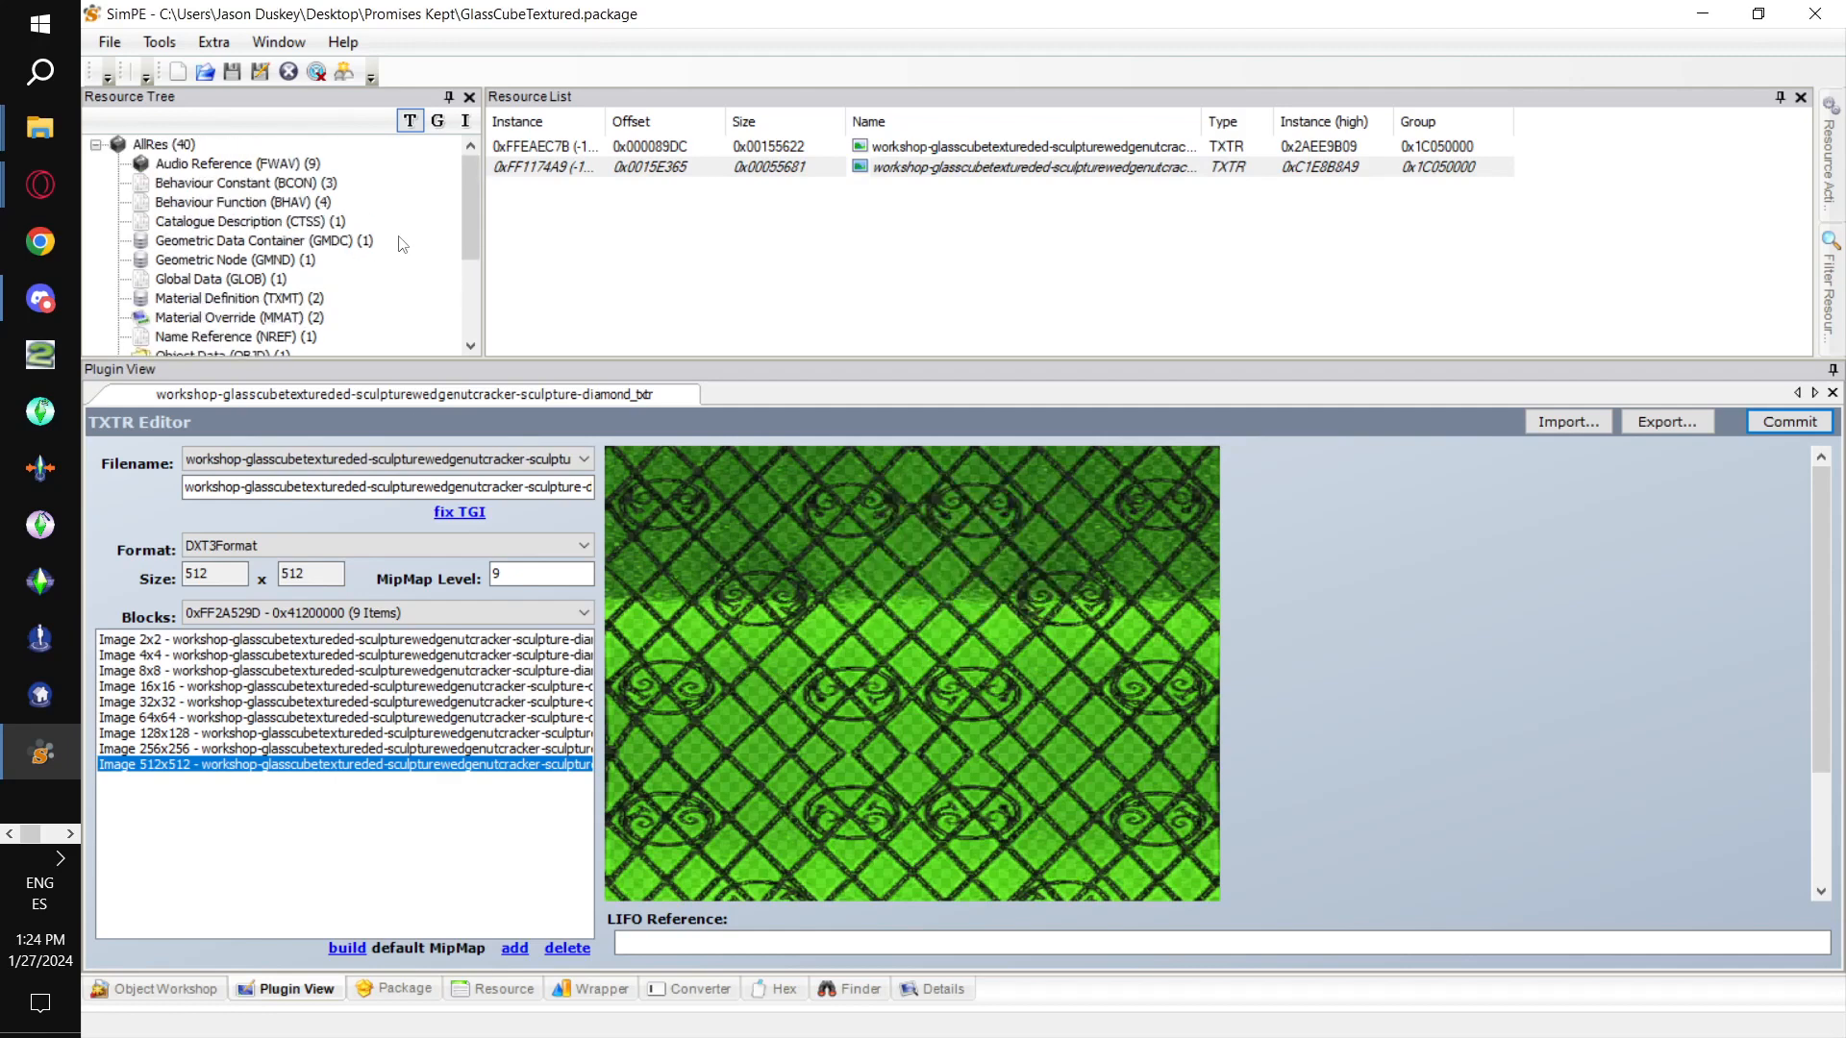
left_click(288, 299)
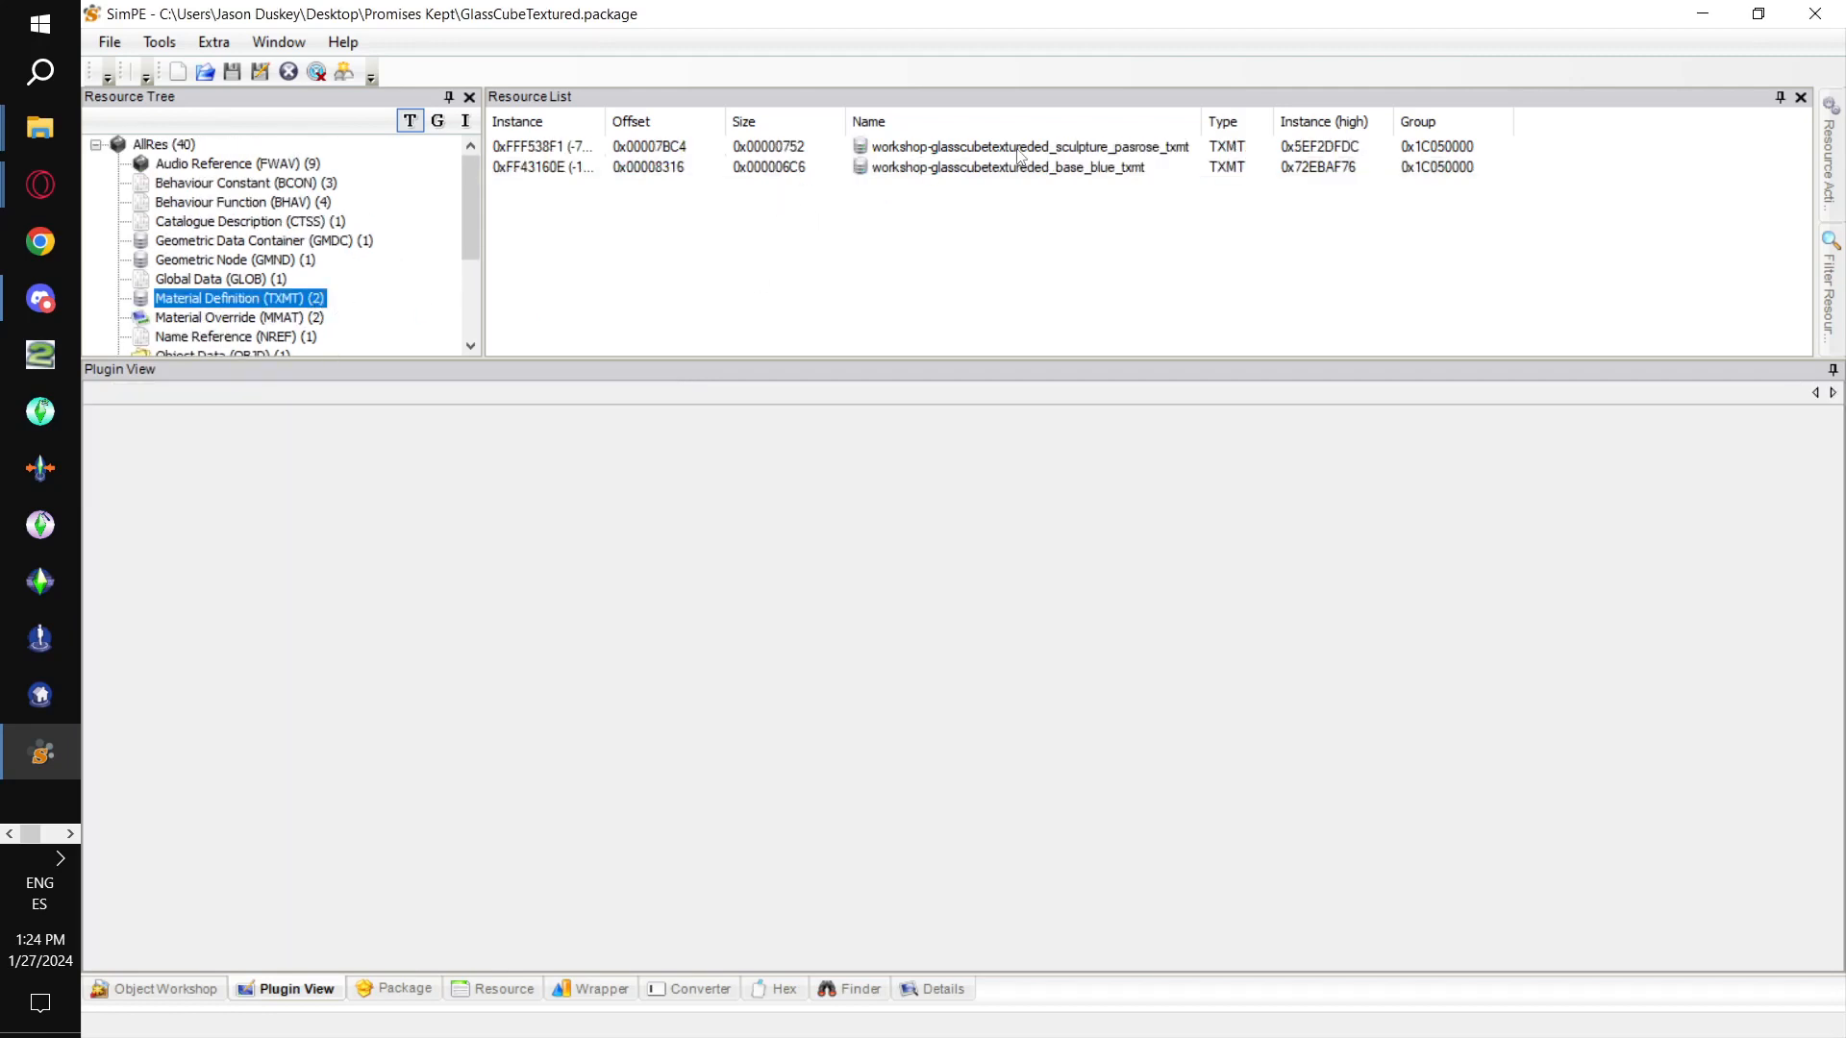
left_click(1021, 149)
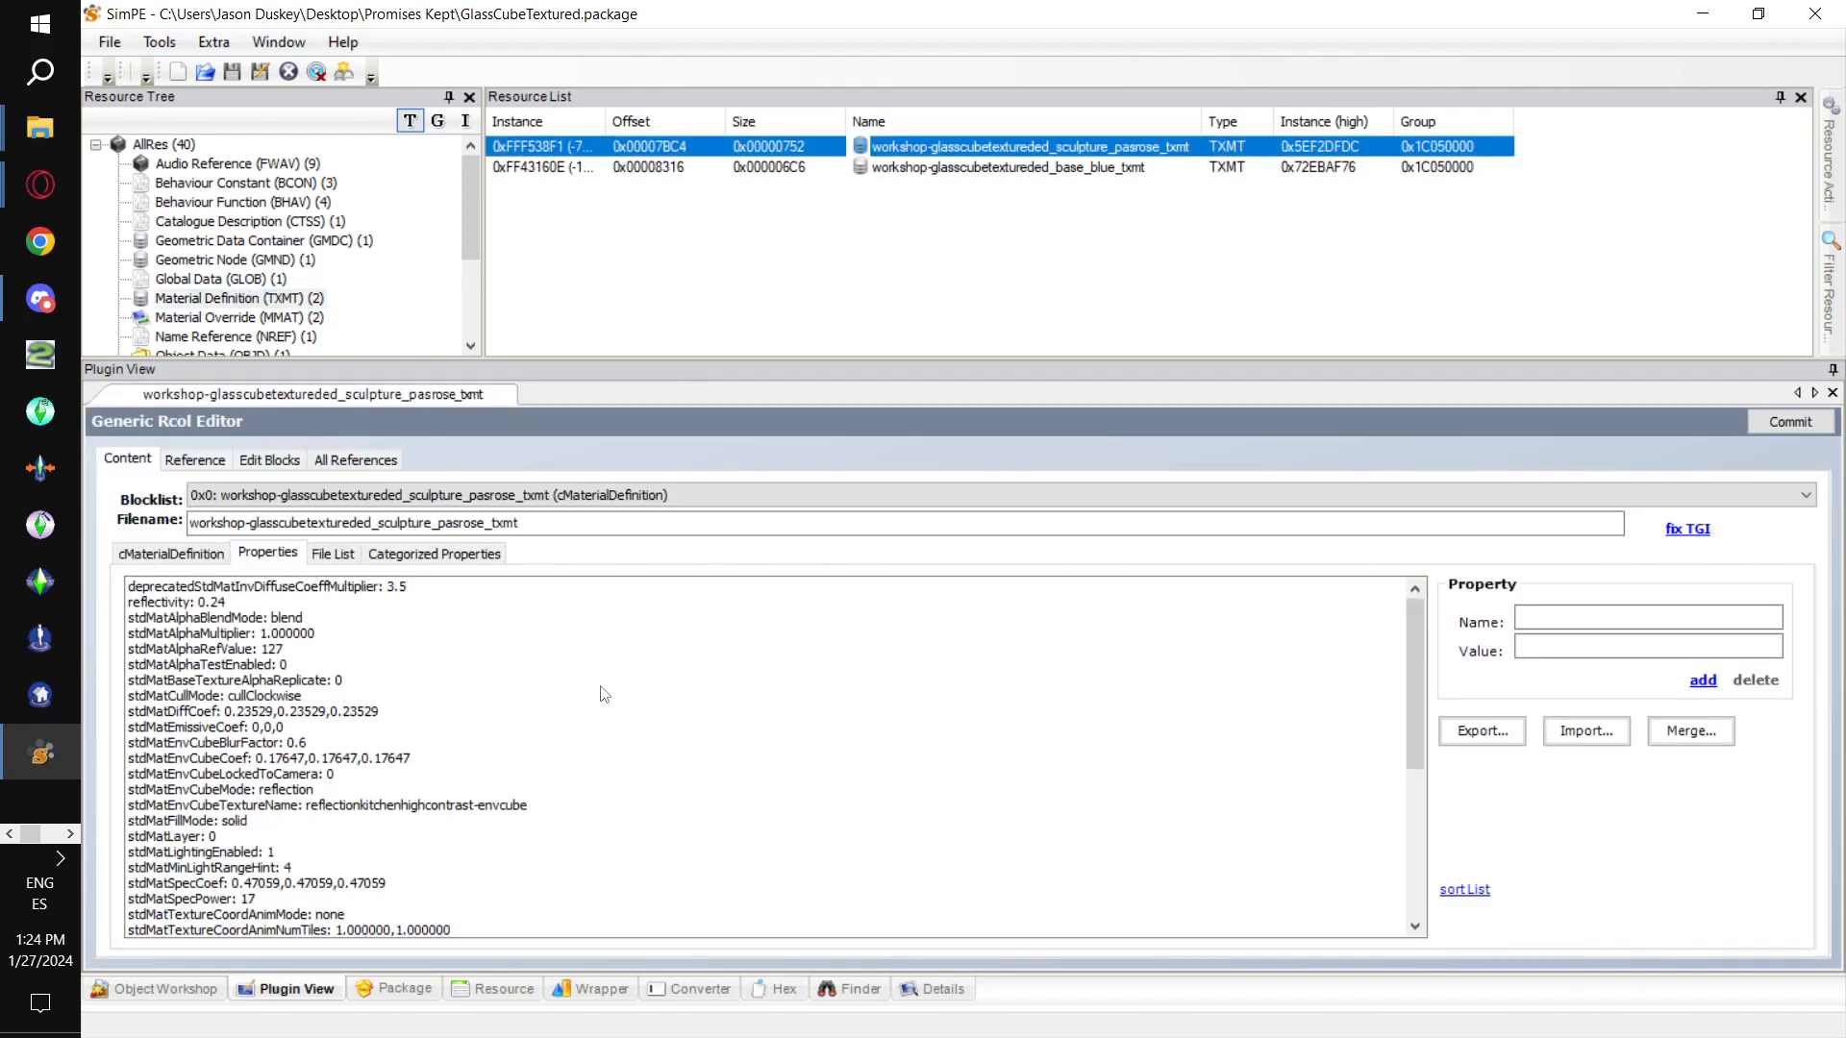
Examine the material's reflectivity, stdMatAlphaBlendMode and stdMatAlphaTestEnabled settings in both the plain and categorized property lists.
left_click(248, 616)
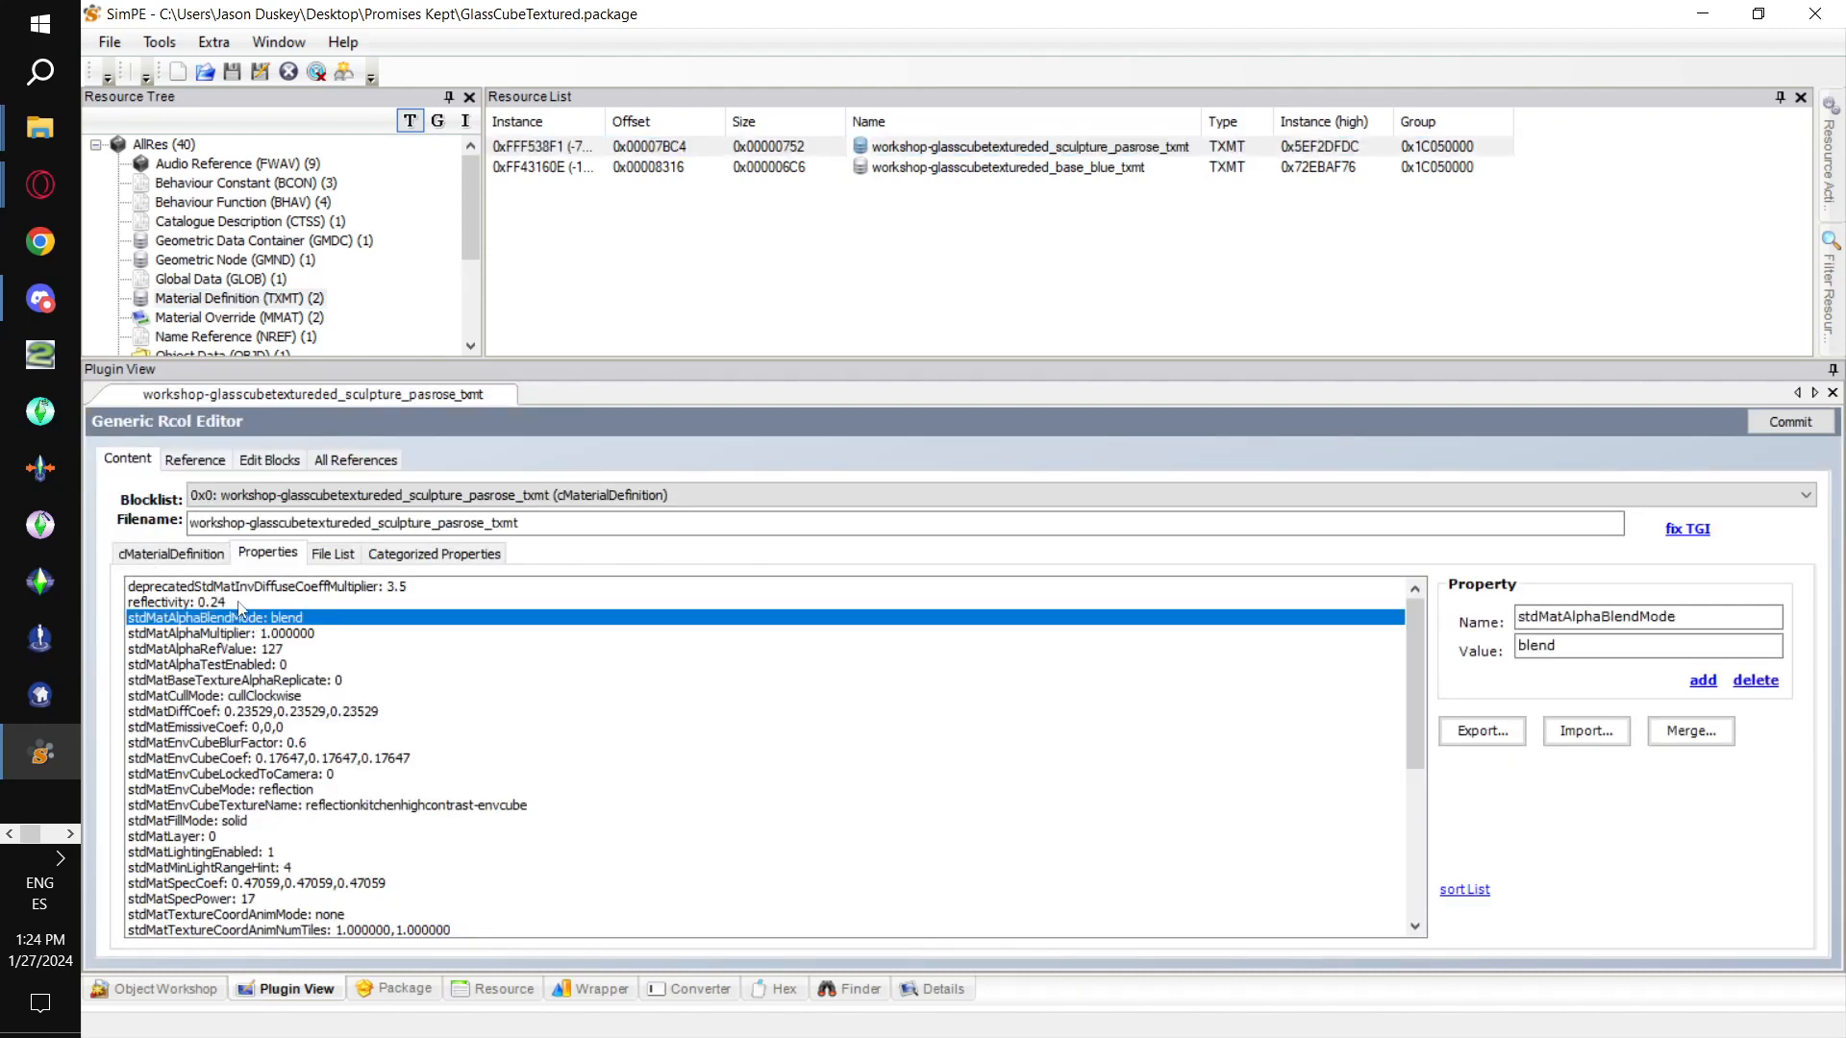
left_click(236, 606)
left_click(408, 557)
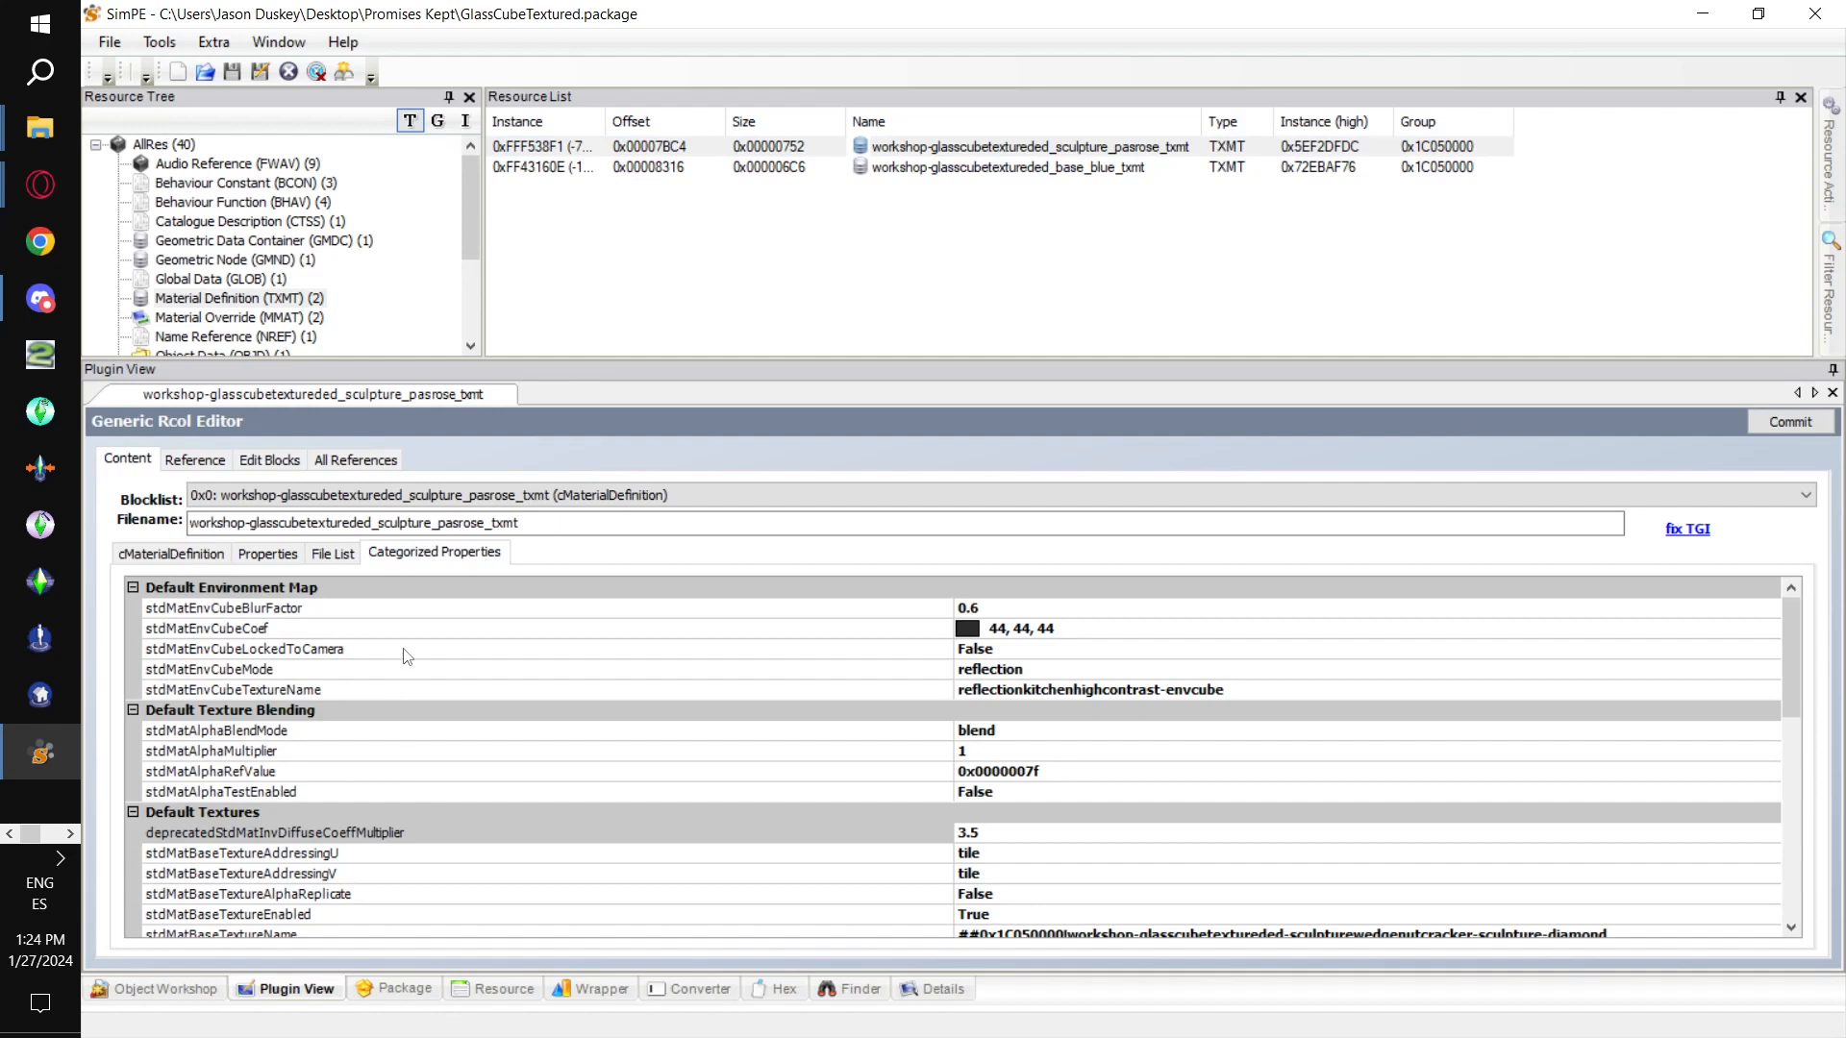
left_click(1070, 731)
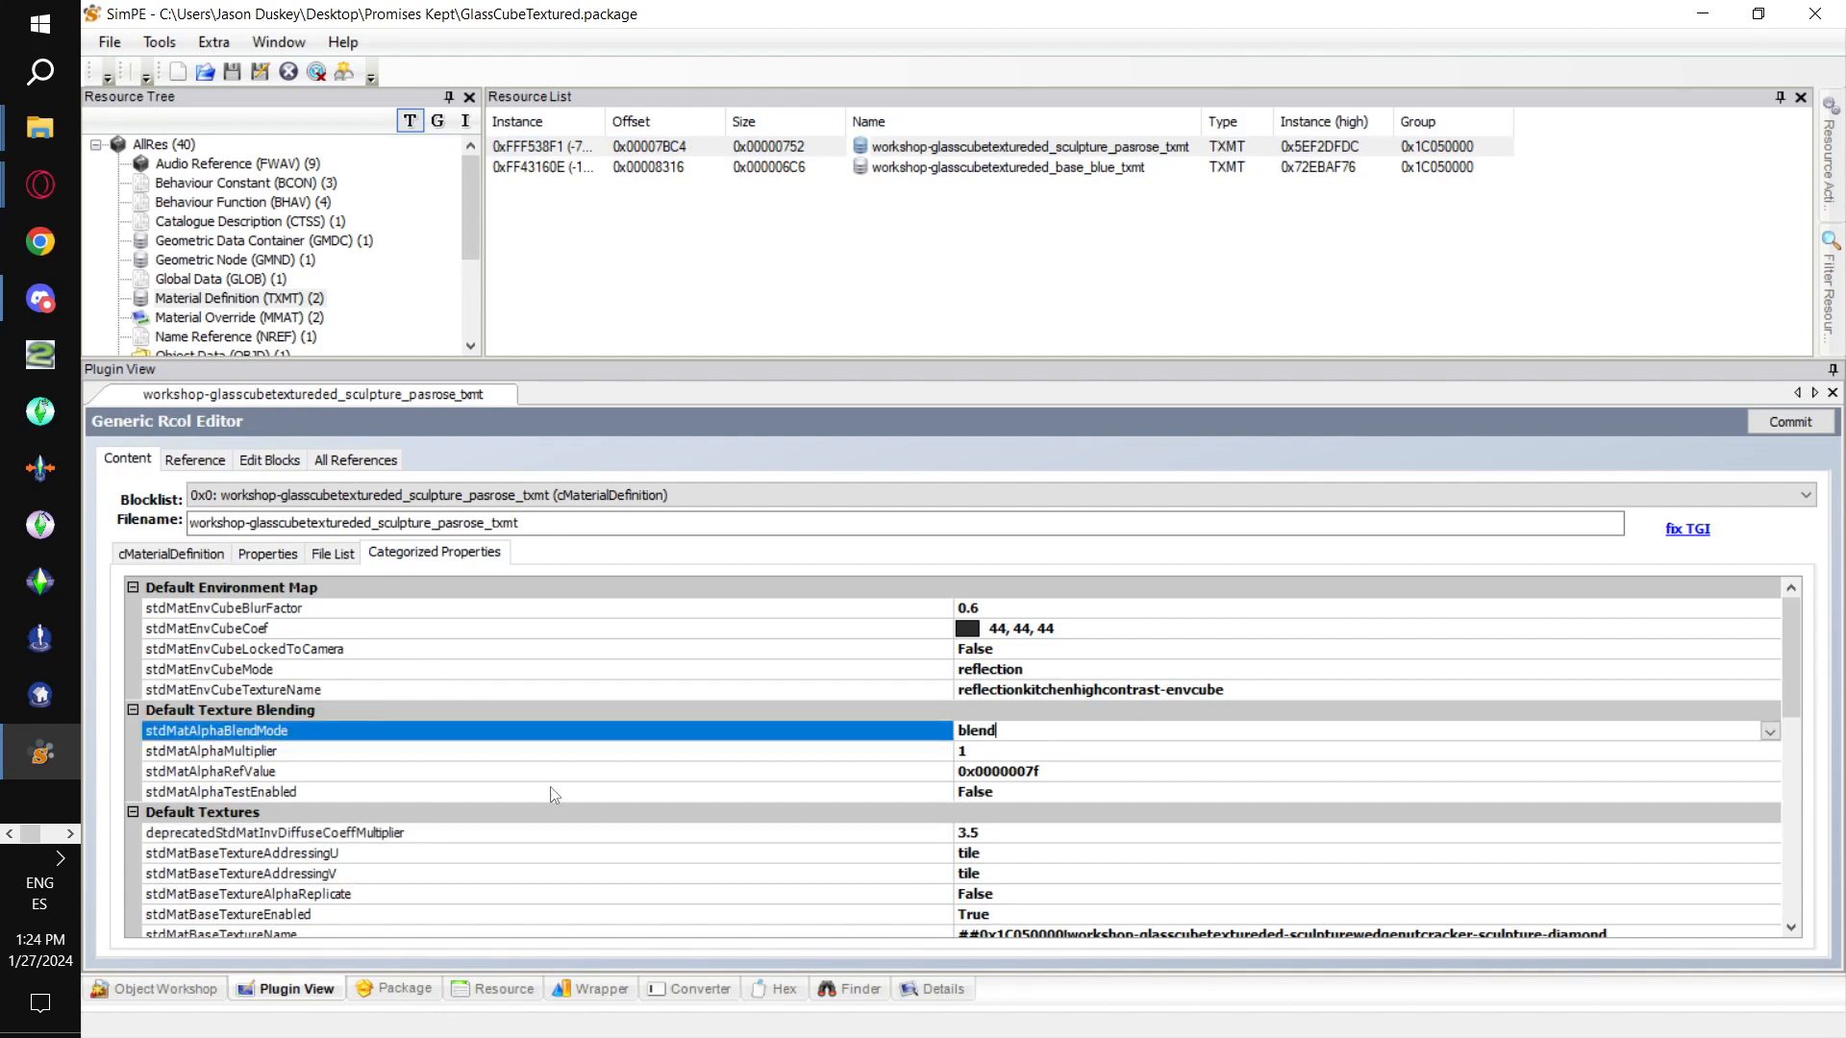
left_click(182, 554)
left_click(267, 554)
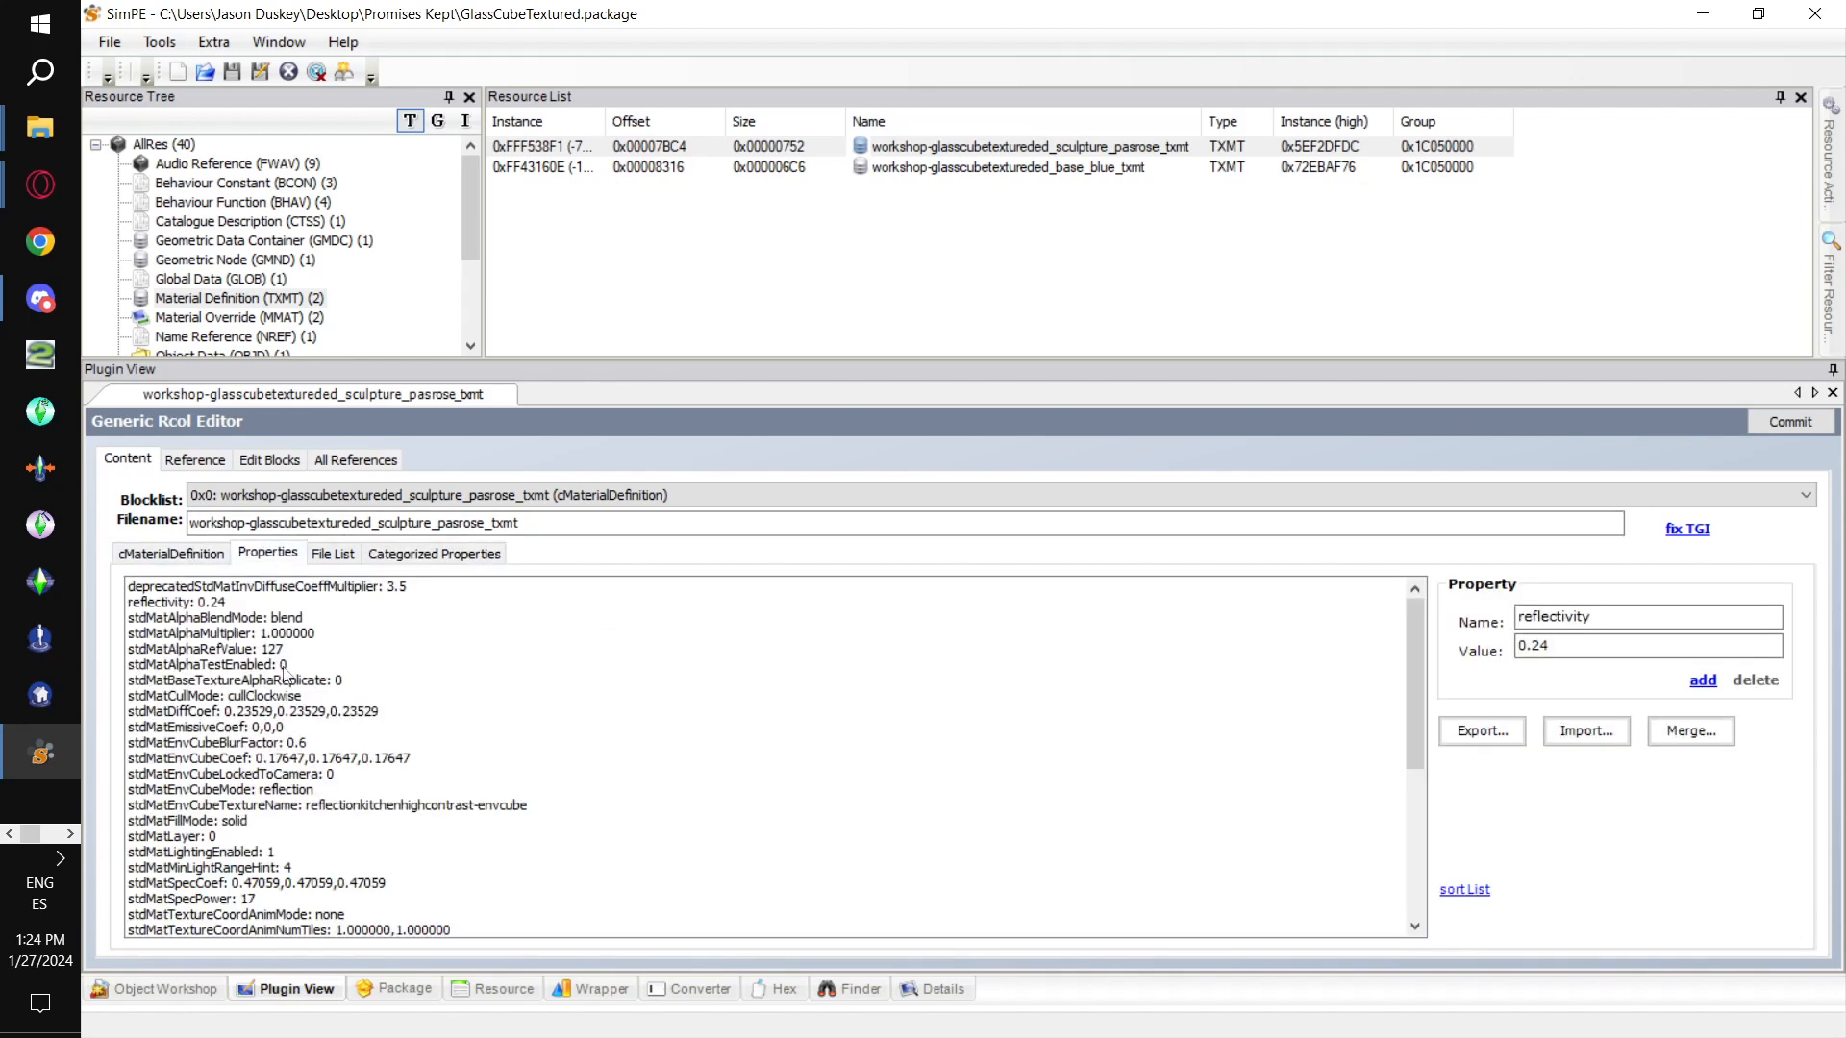
left_click(303, 619)
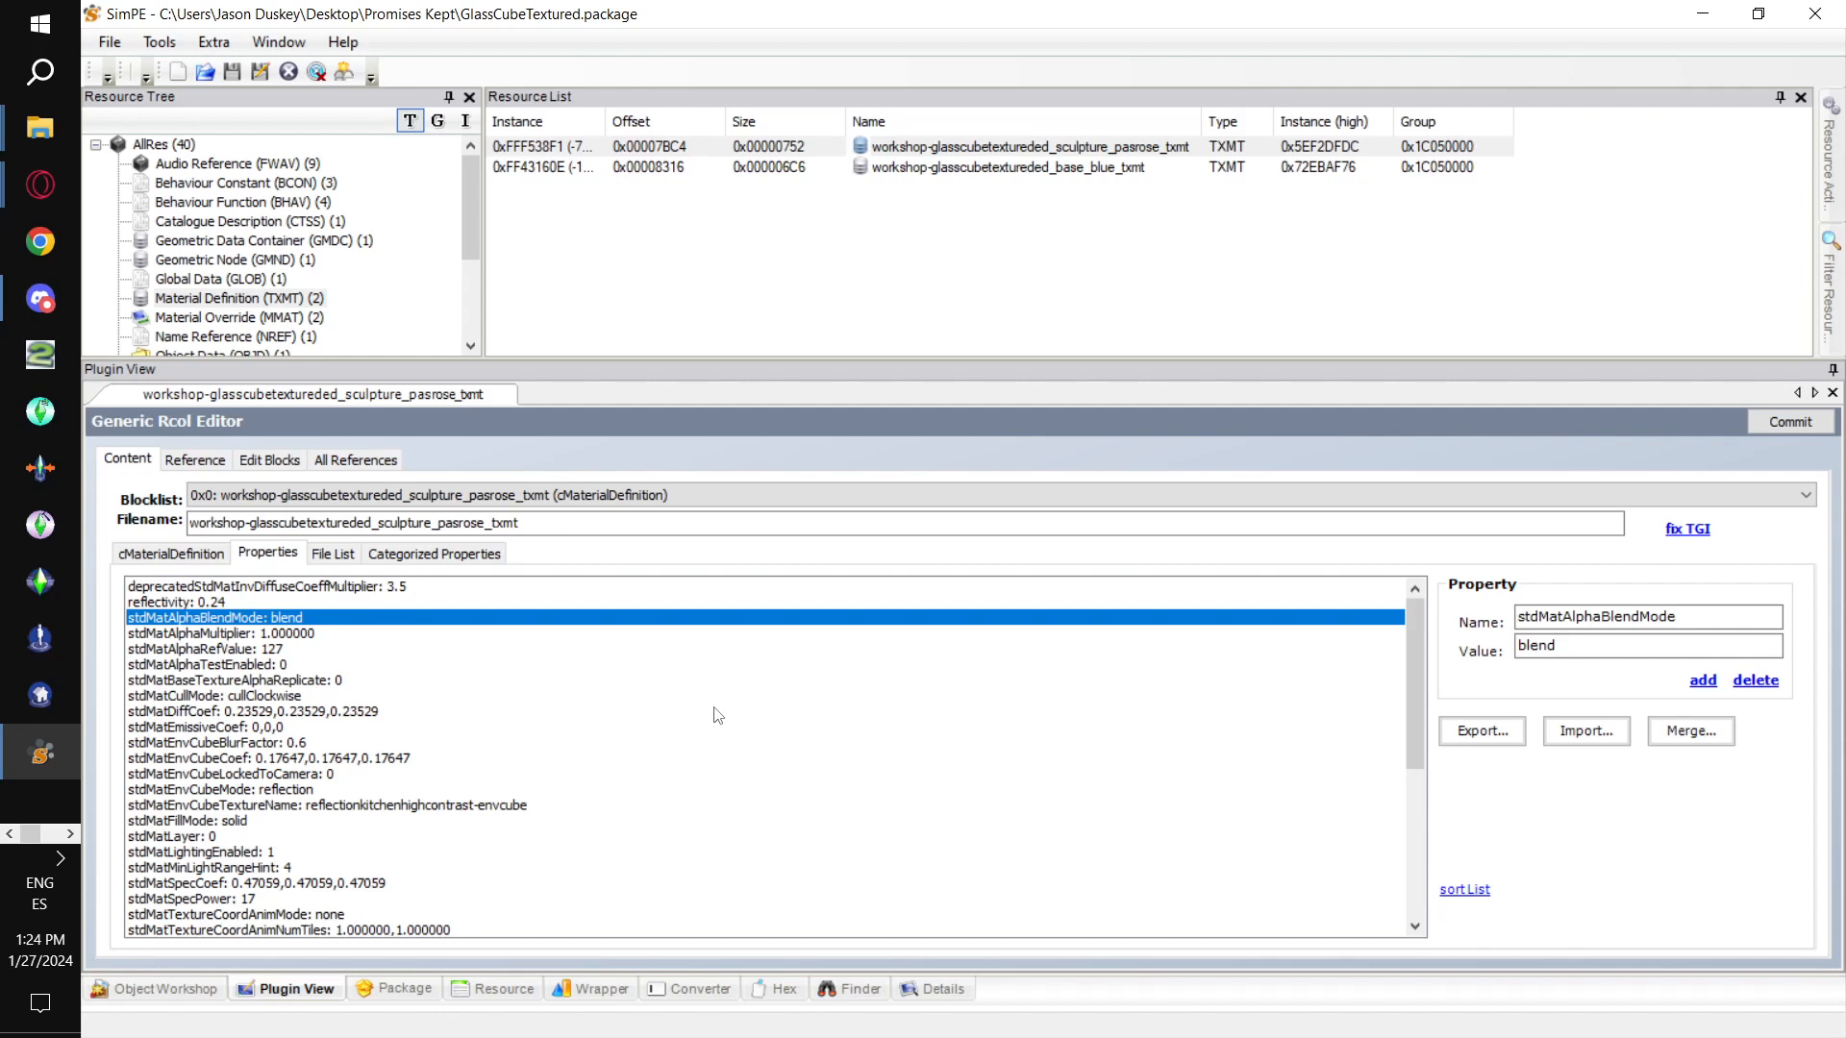
left_click(301, 665)
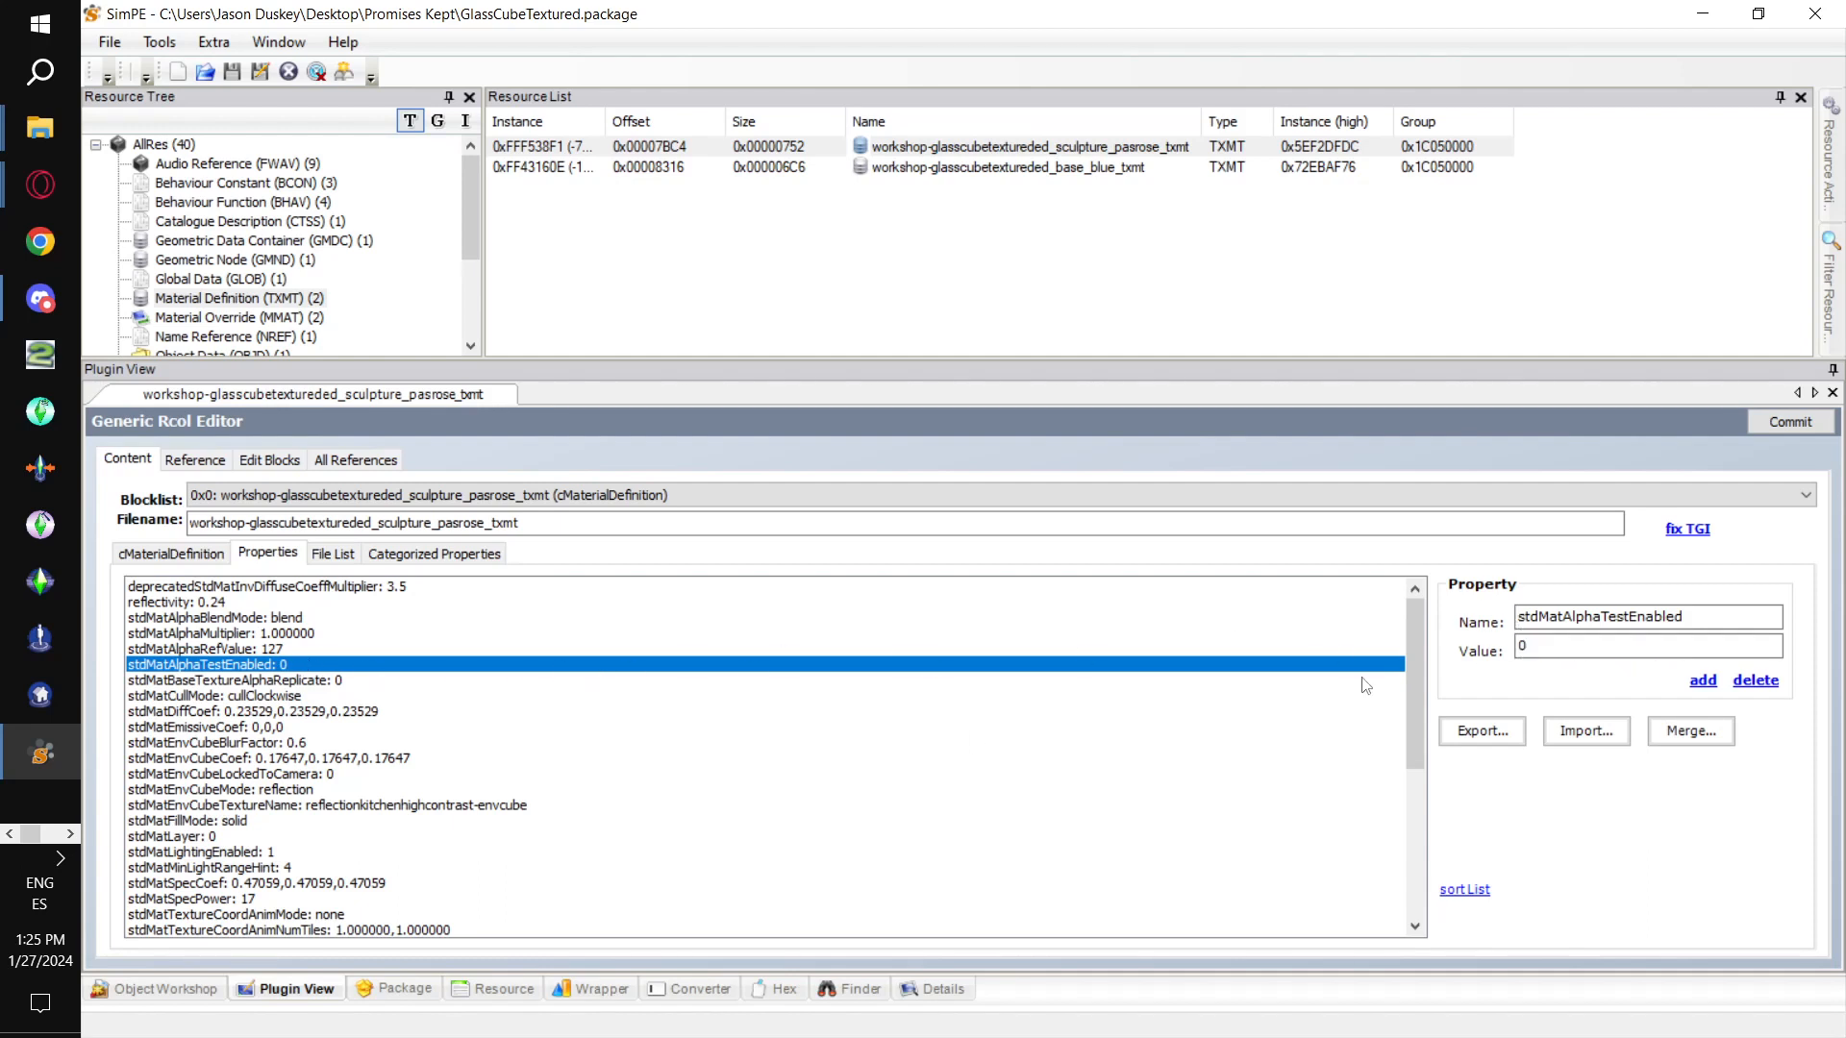
left_click(1539, 645)
left_click(243, 620)
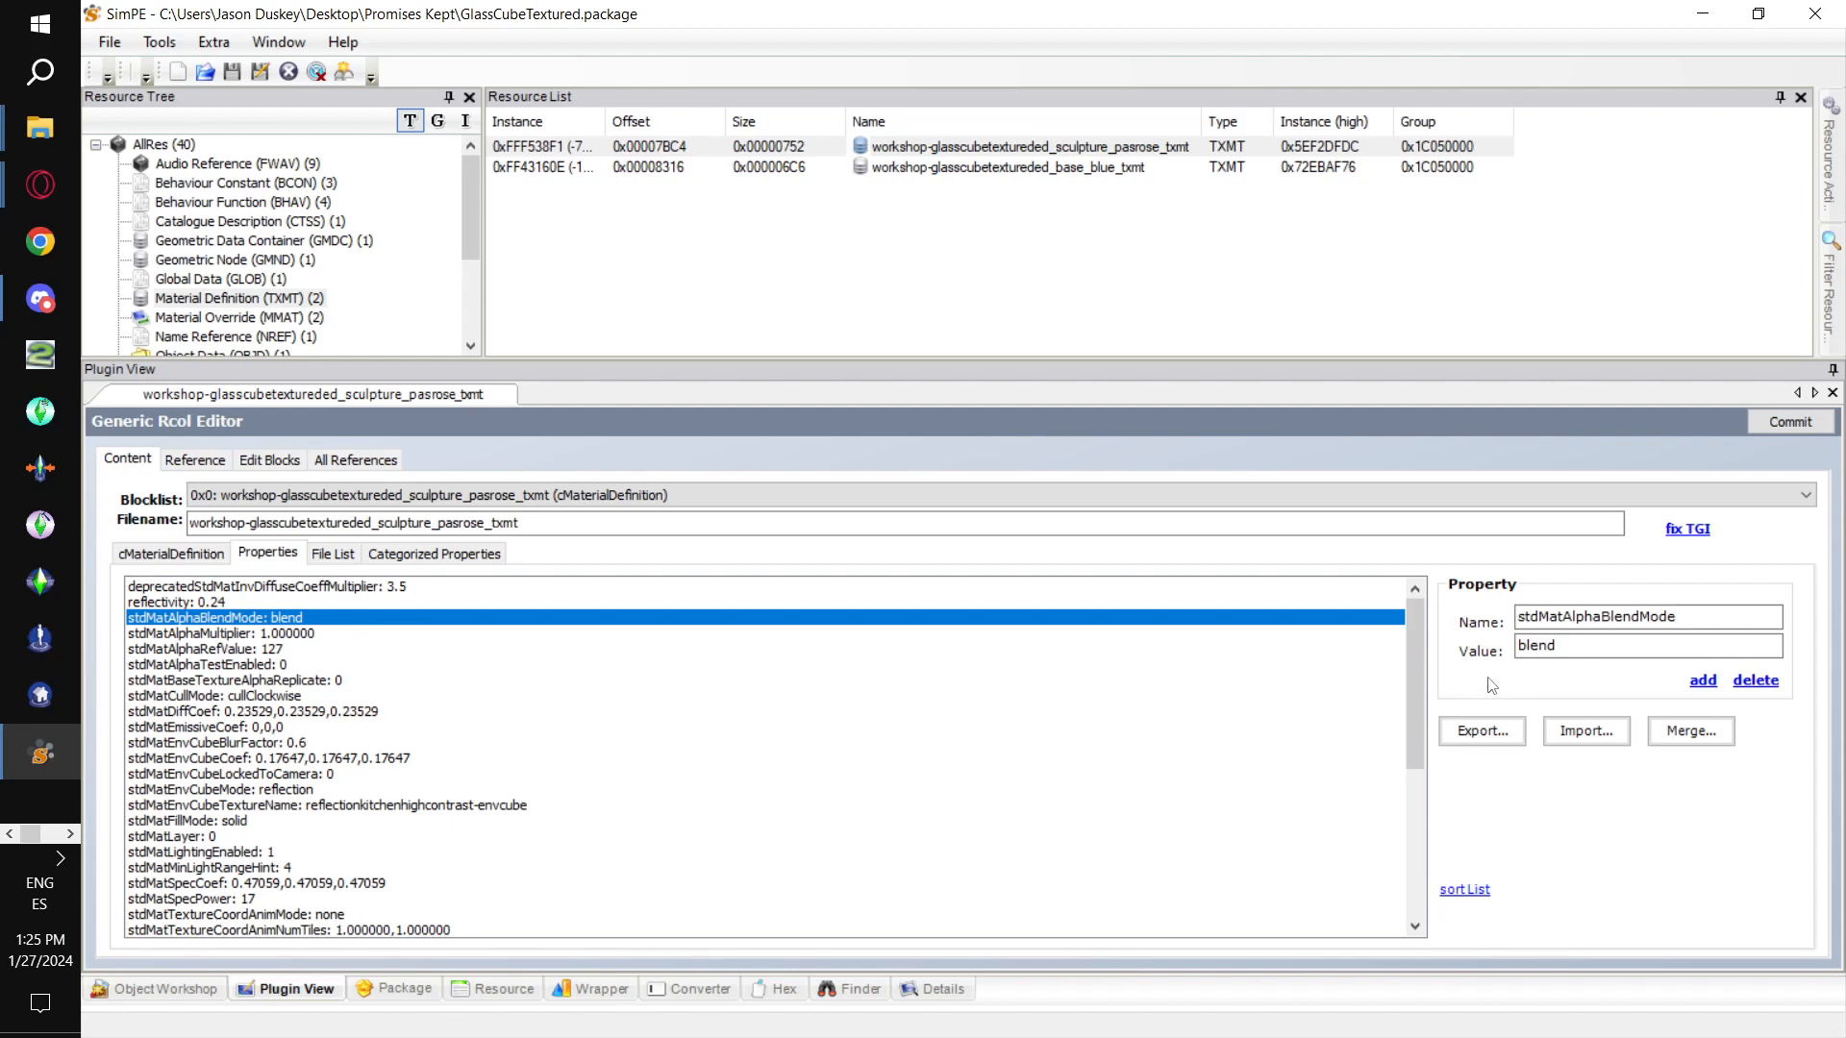
left_click(235, 667)
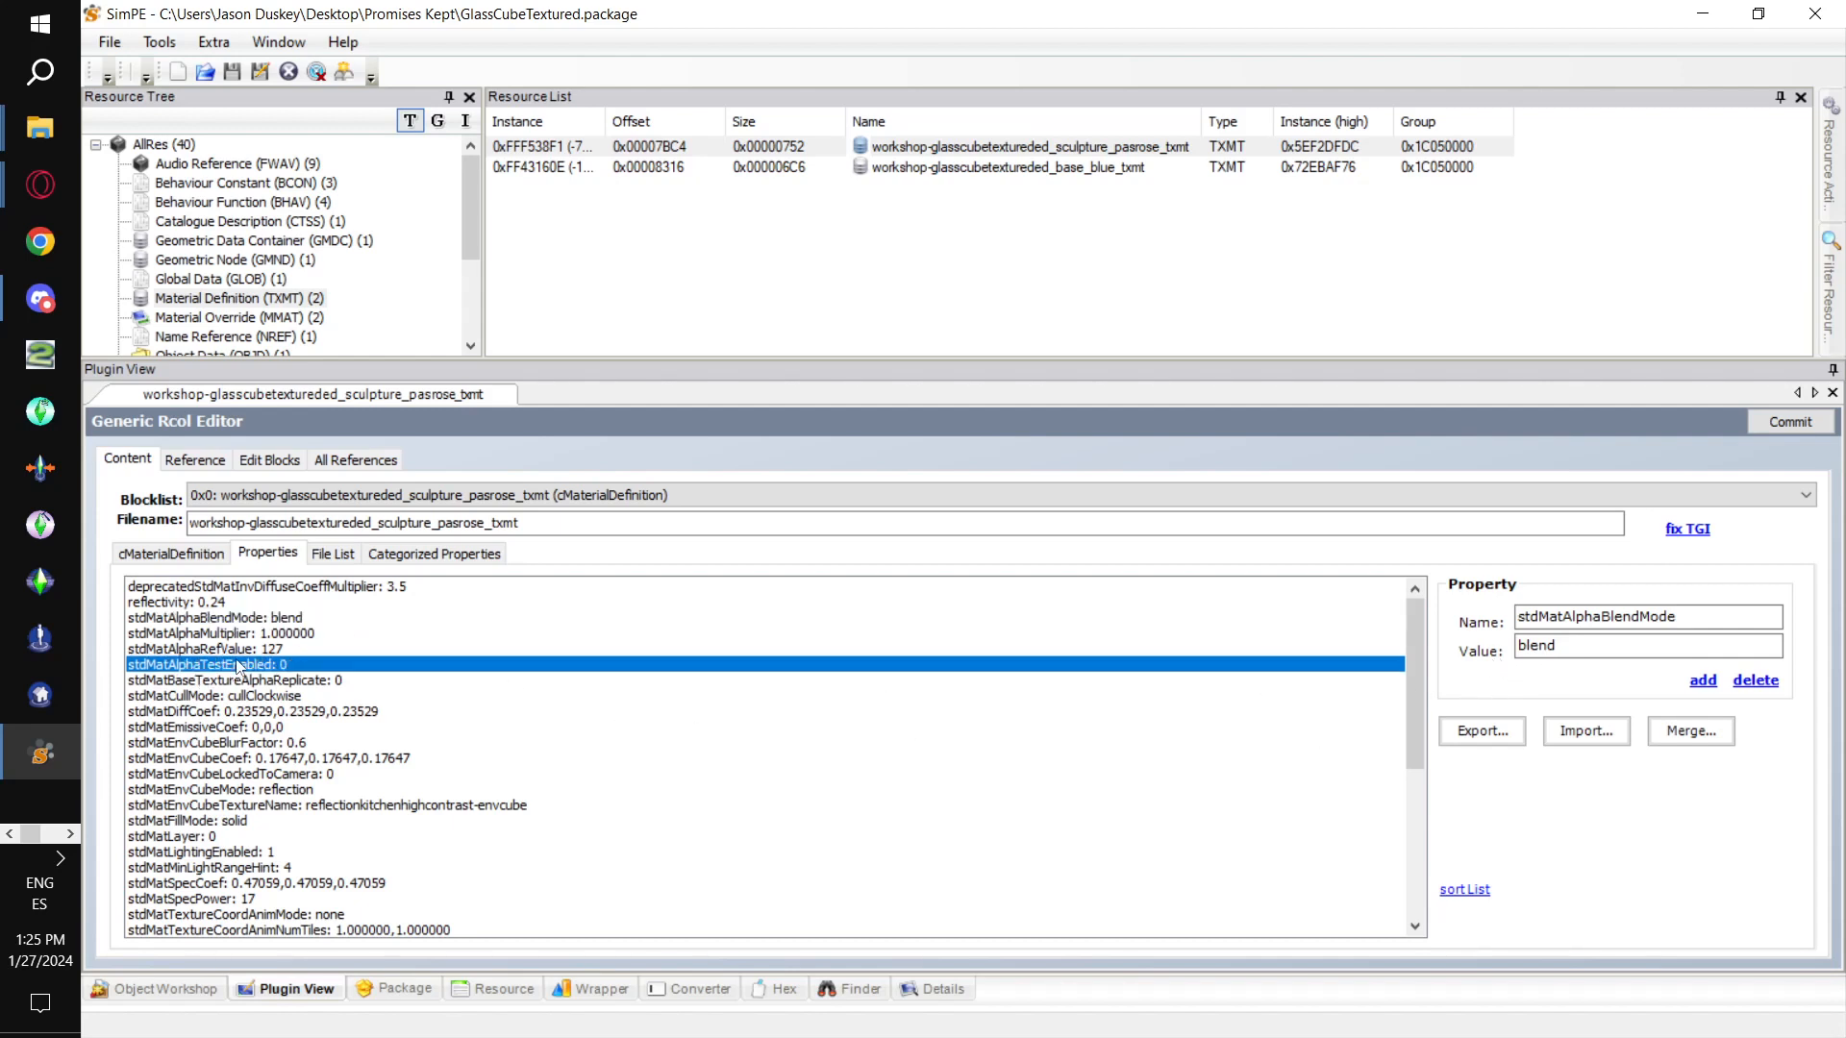
left_click(237, 620)
scroll(779, 694, "down", 6)
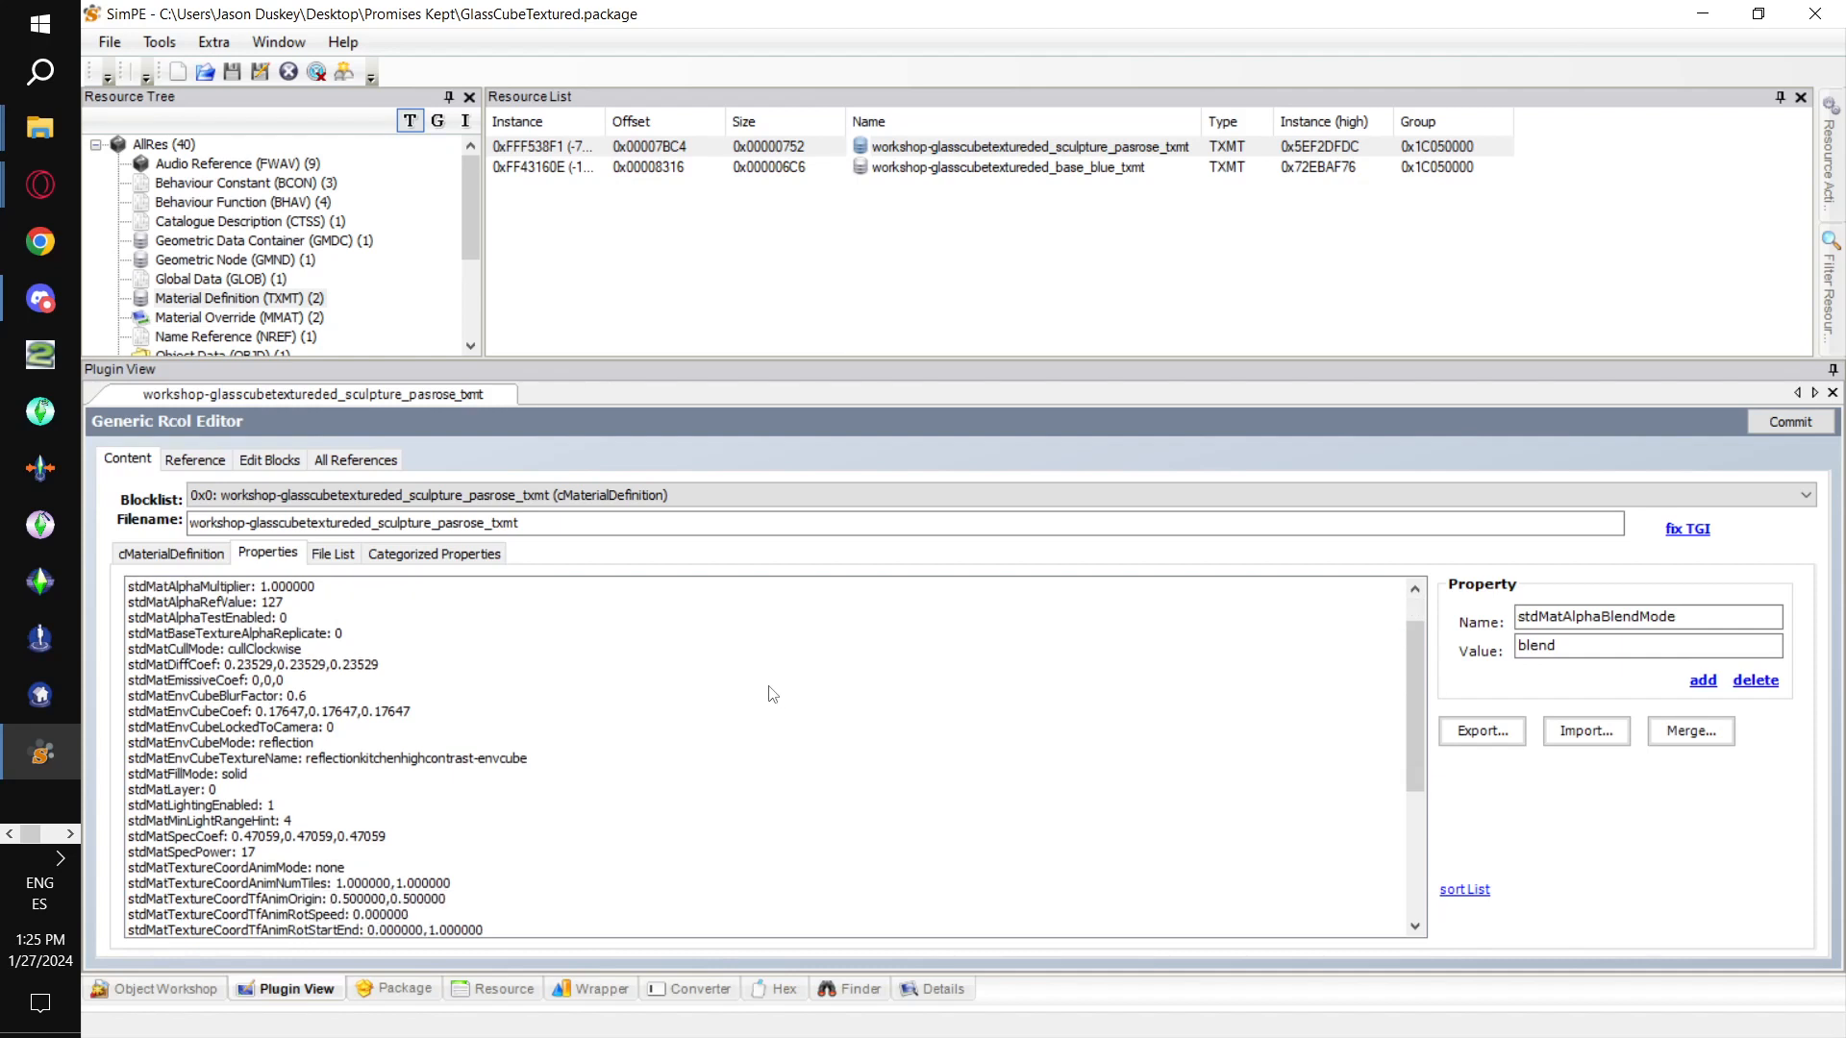
Examine the stdMatUntexturedDiffAlpha and stdMatBaseTextureAddressingU entries near the end of the material's properties.
left_click(322, 866)
left_click(346, 854)
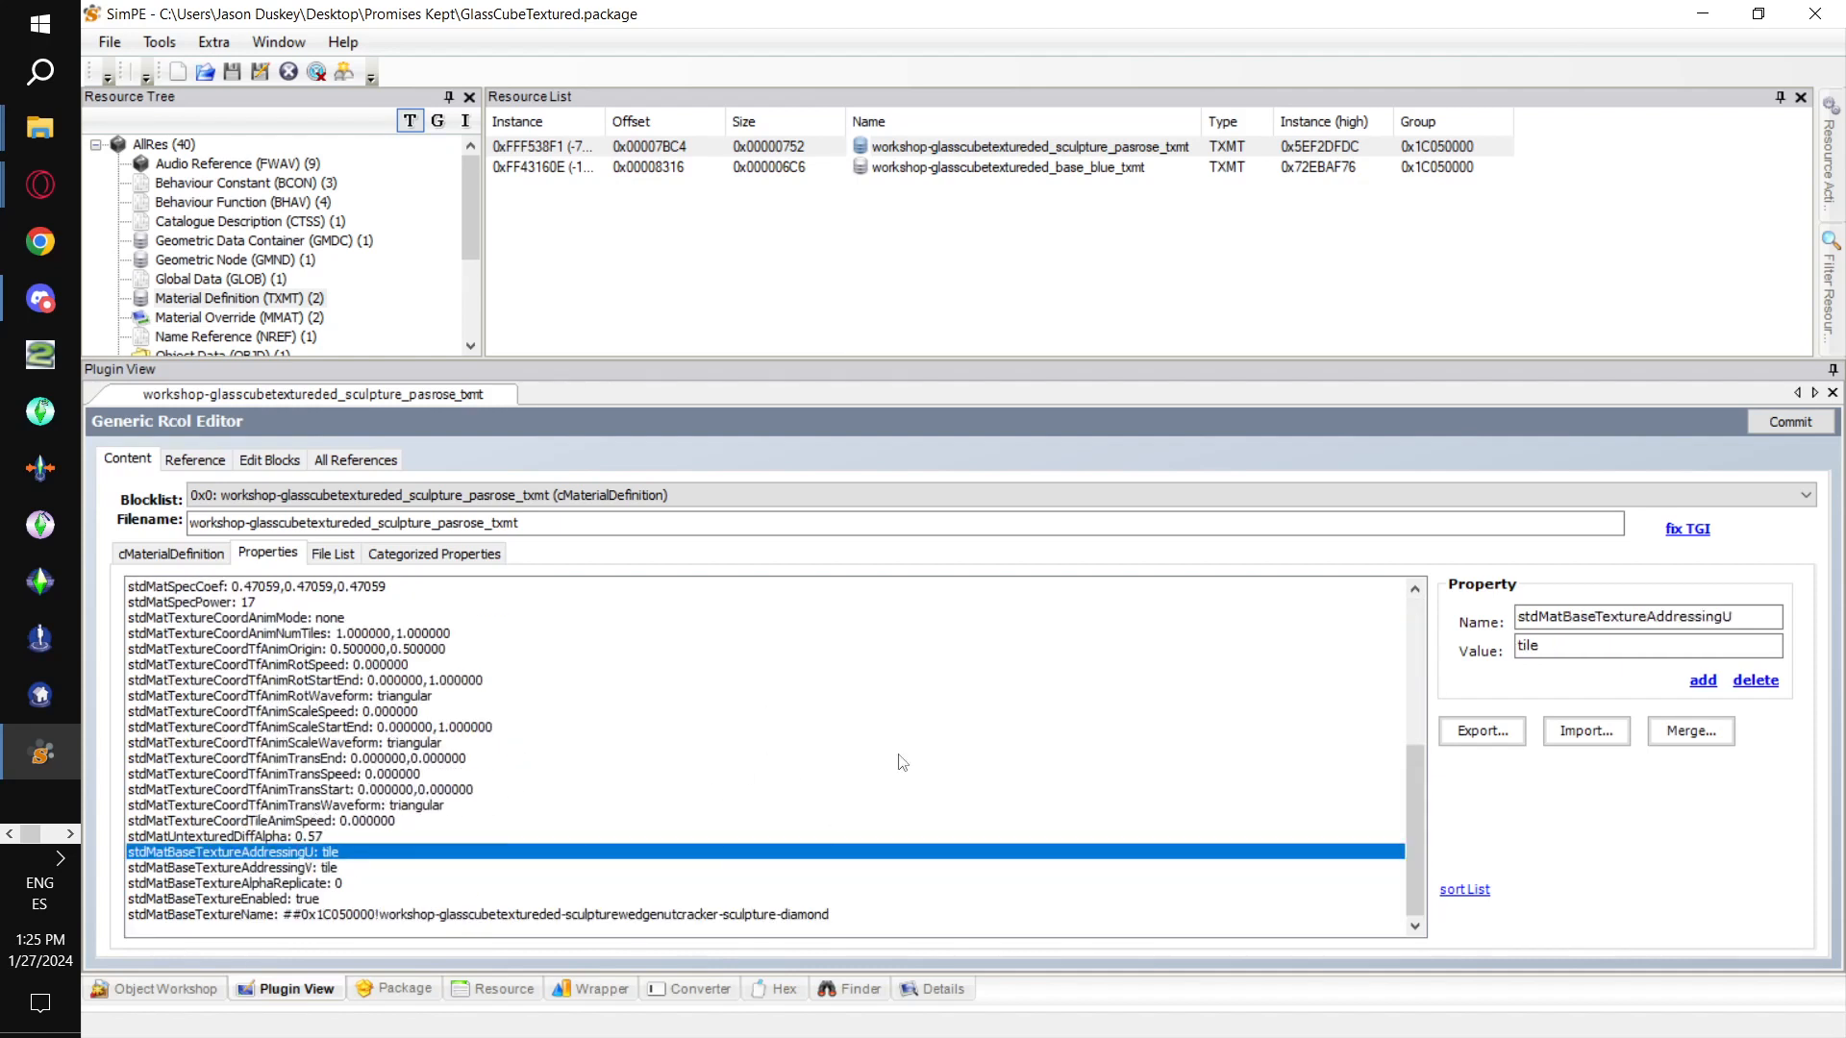
left_click(291, 837)
left_click(285, 853)
left_click(275, 840)
left_click(291, 853)
left_click(289, 837)
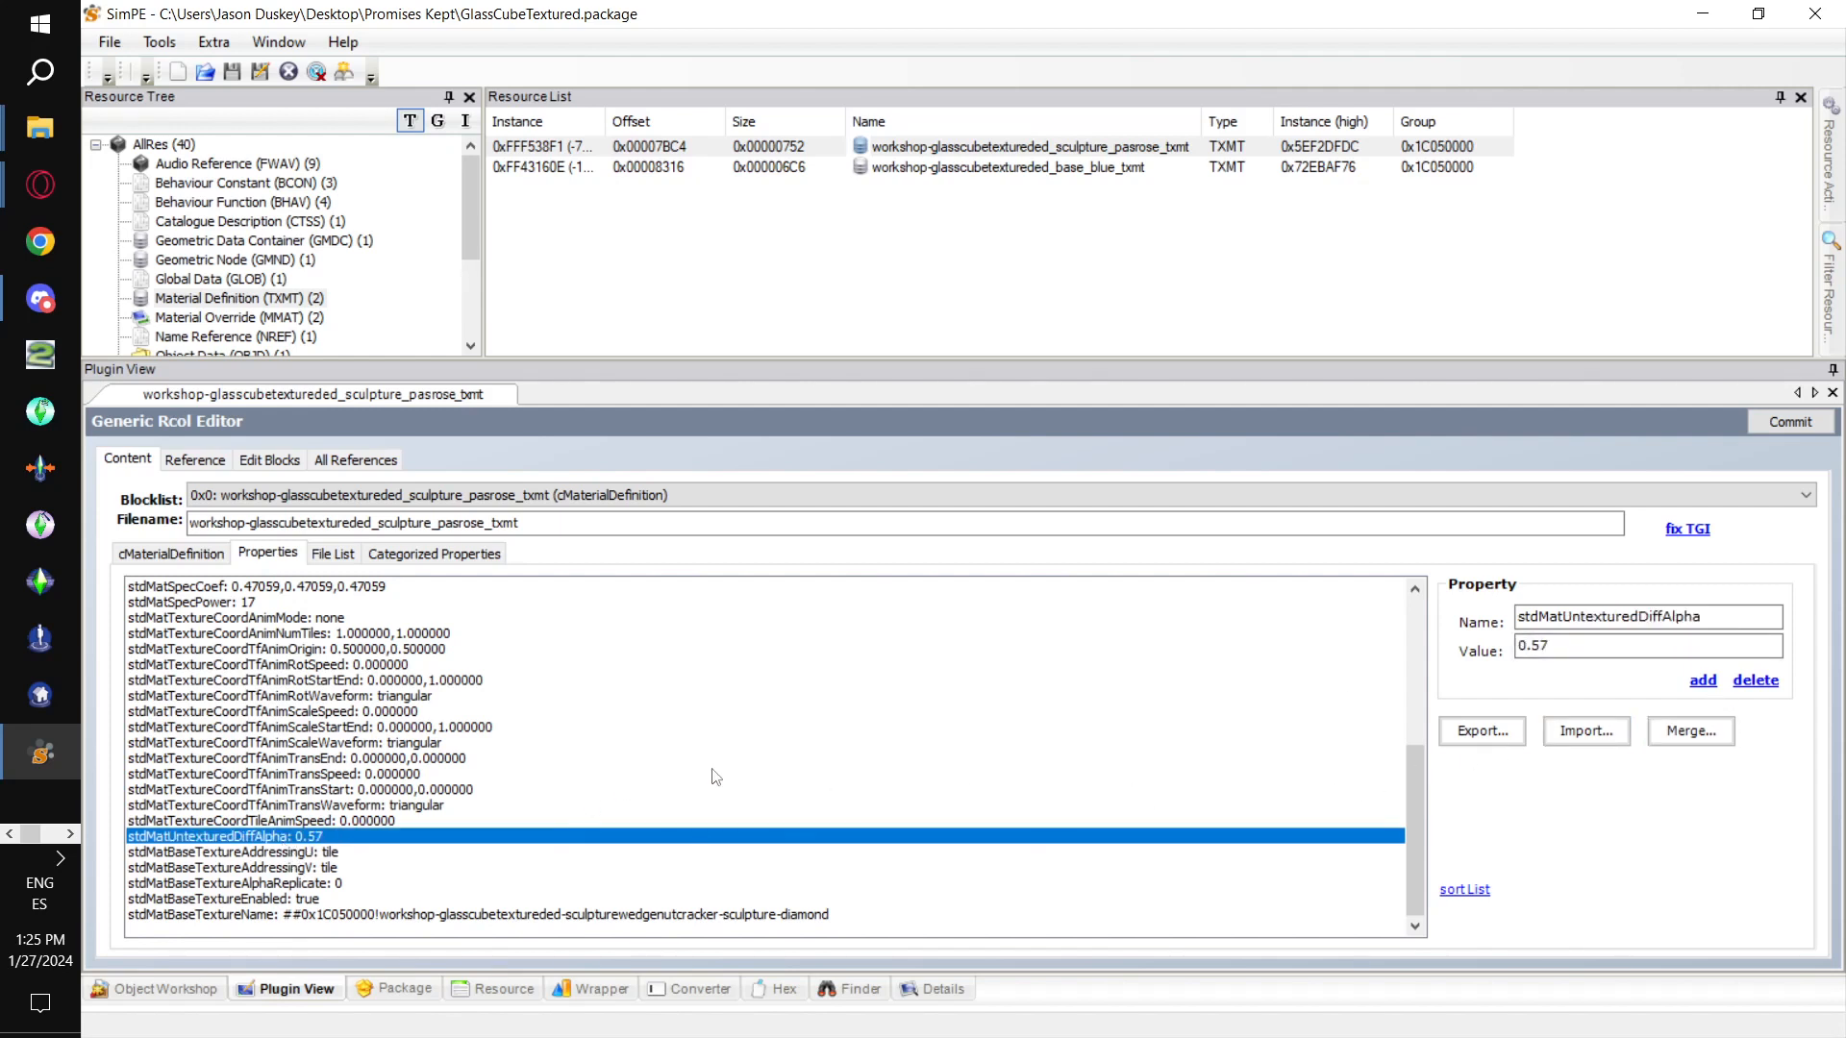
Add a property named stdMatBaseTextureAddressingU with the value tile to the end of the material's property list.
left_click(1703, 680)
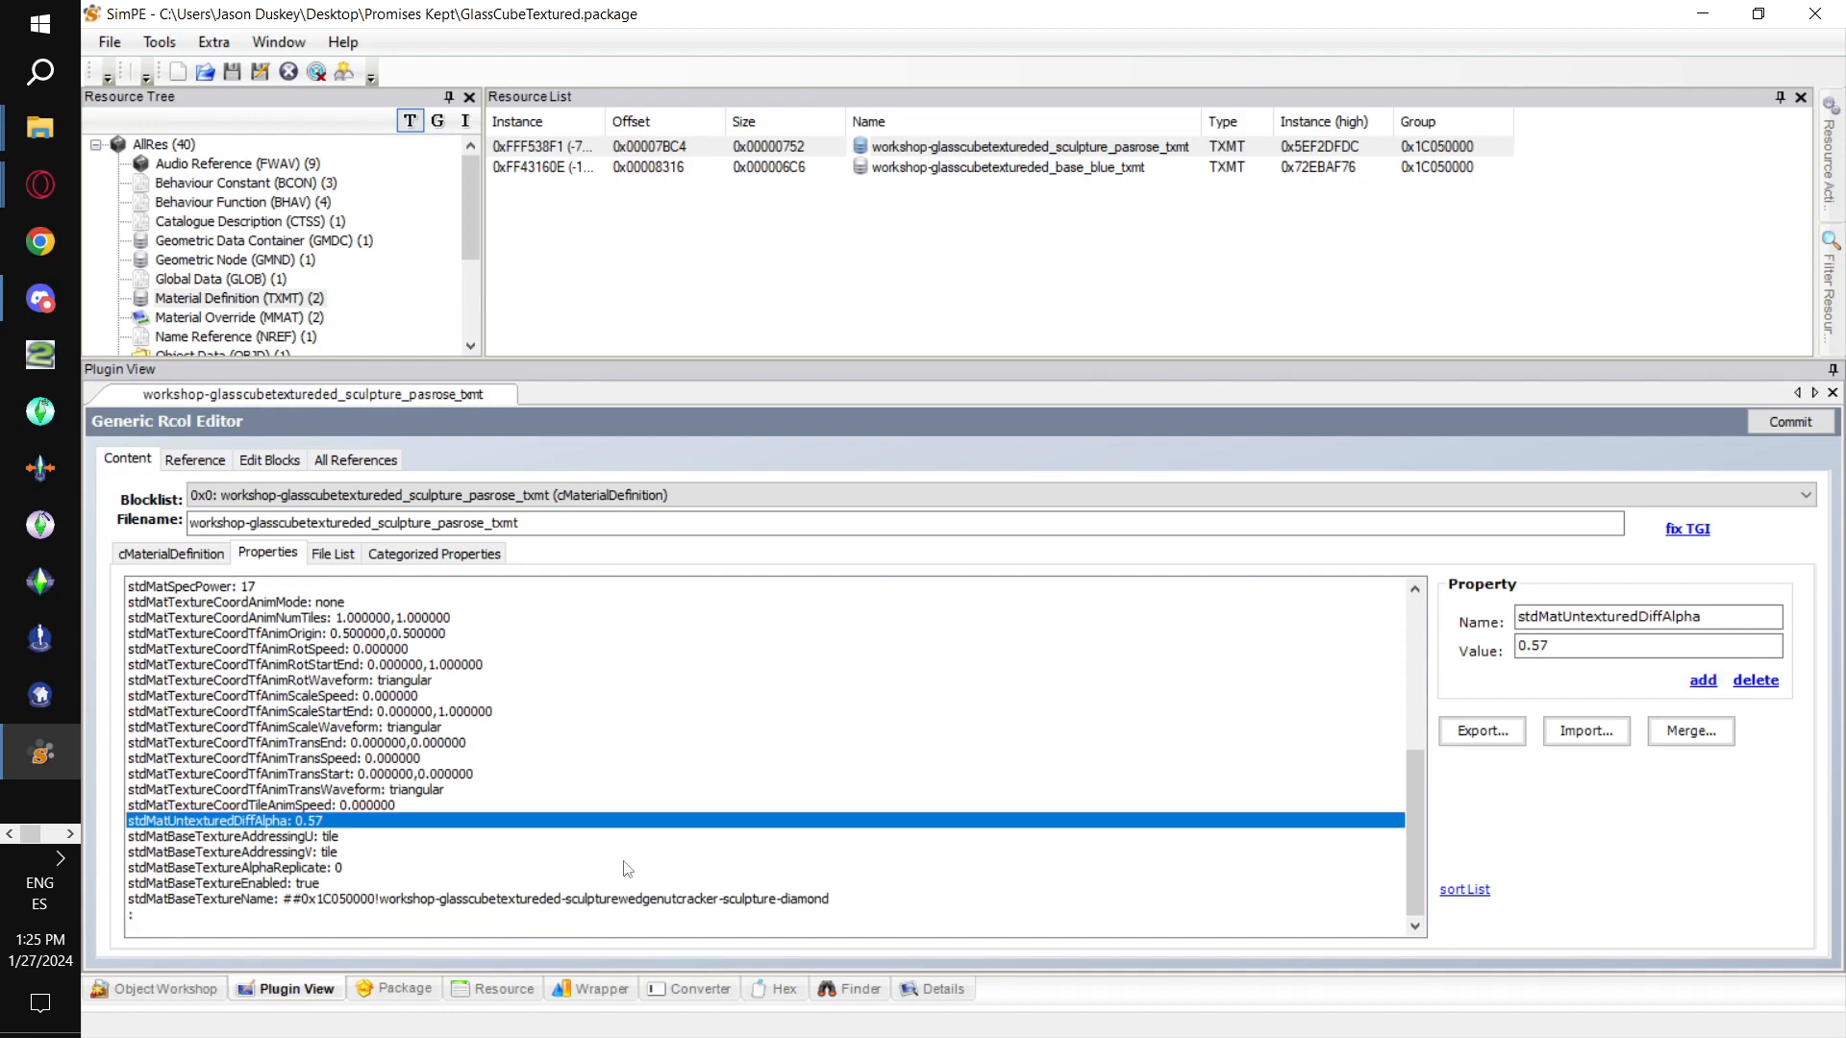
left_click(133, 915)
left_click(239, 837)
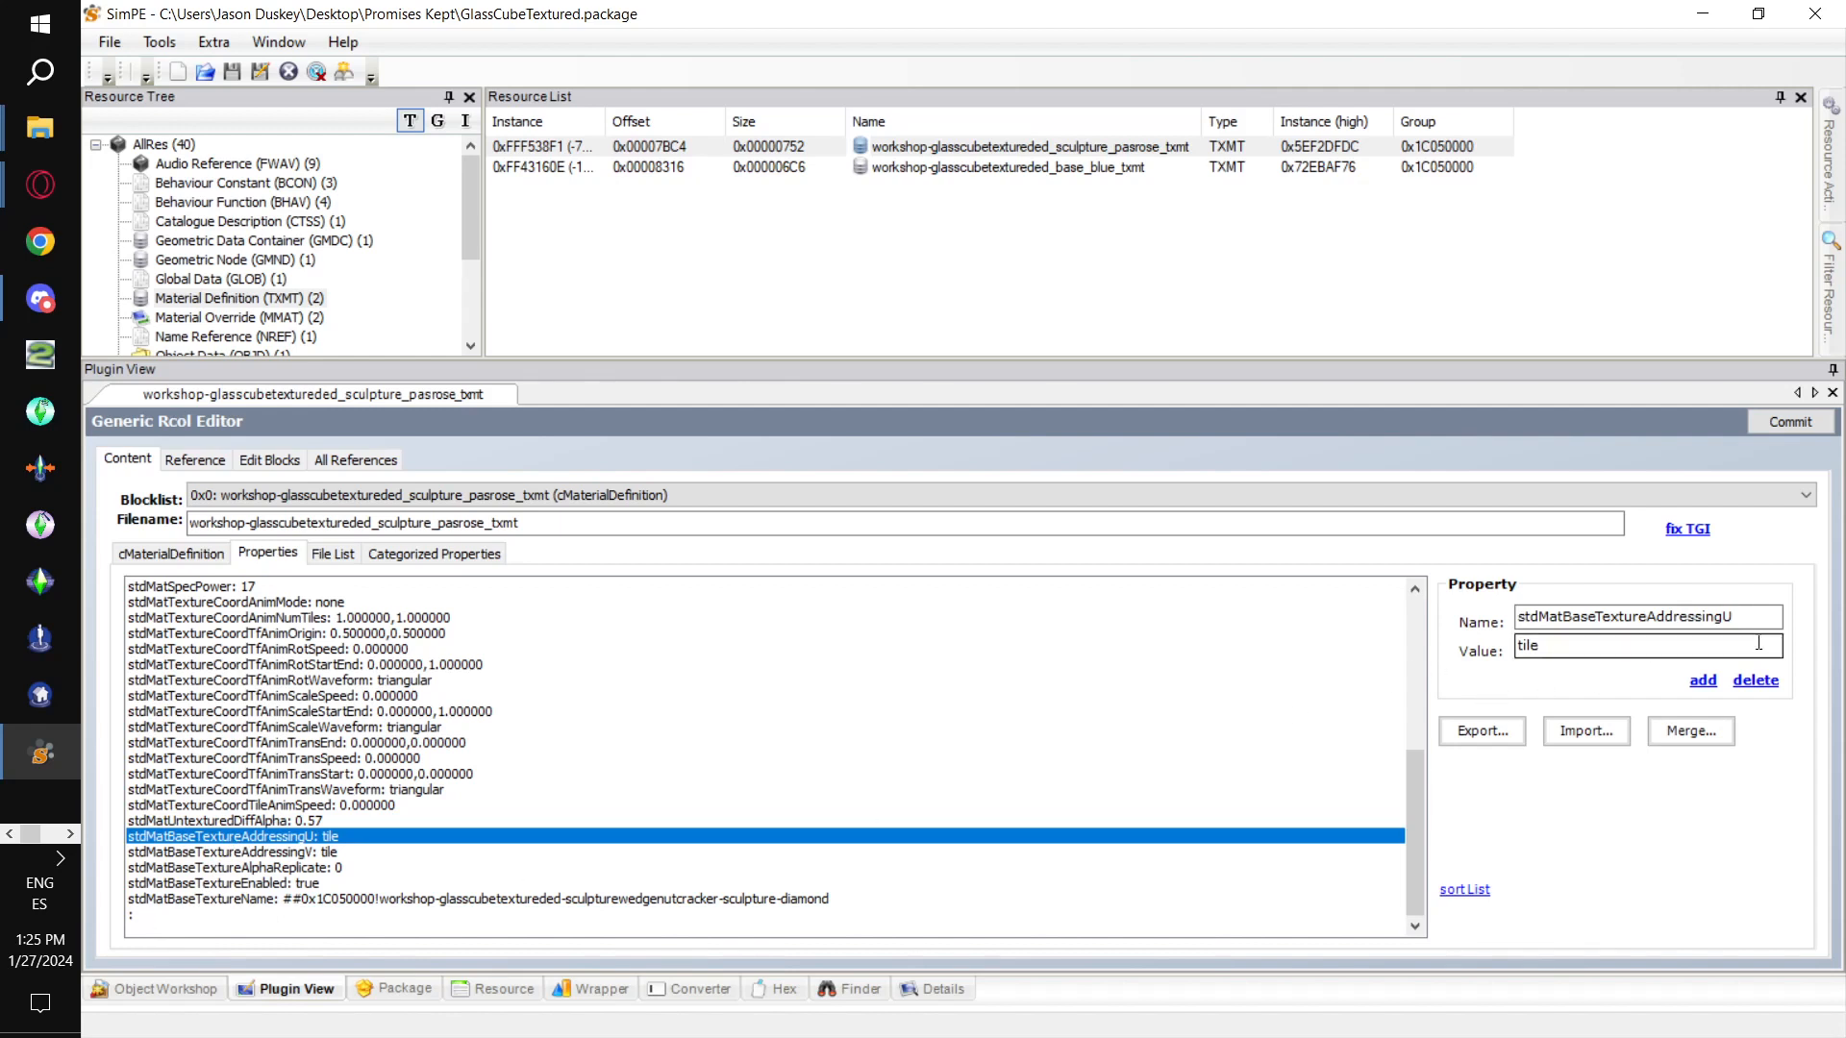
double_click(1692, 616)
key("ctrl+c")
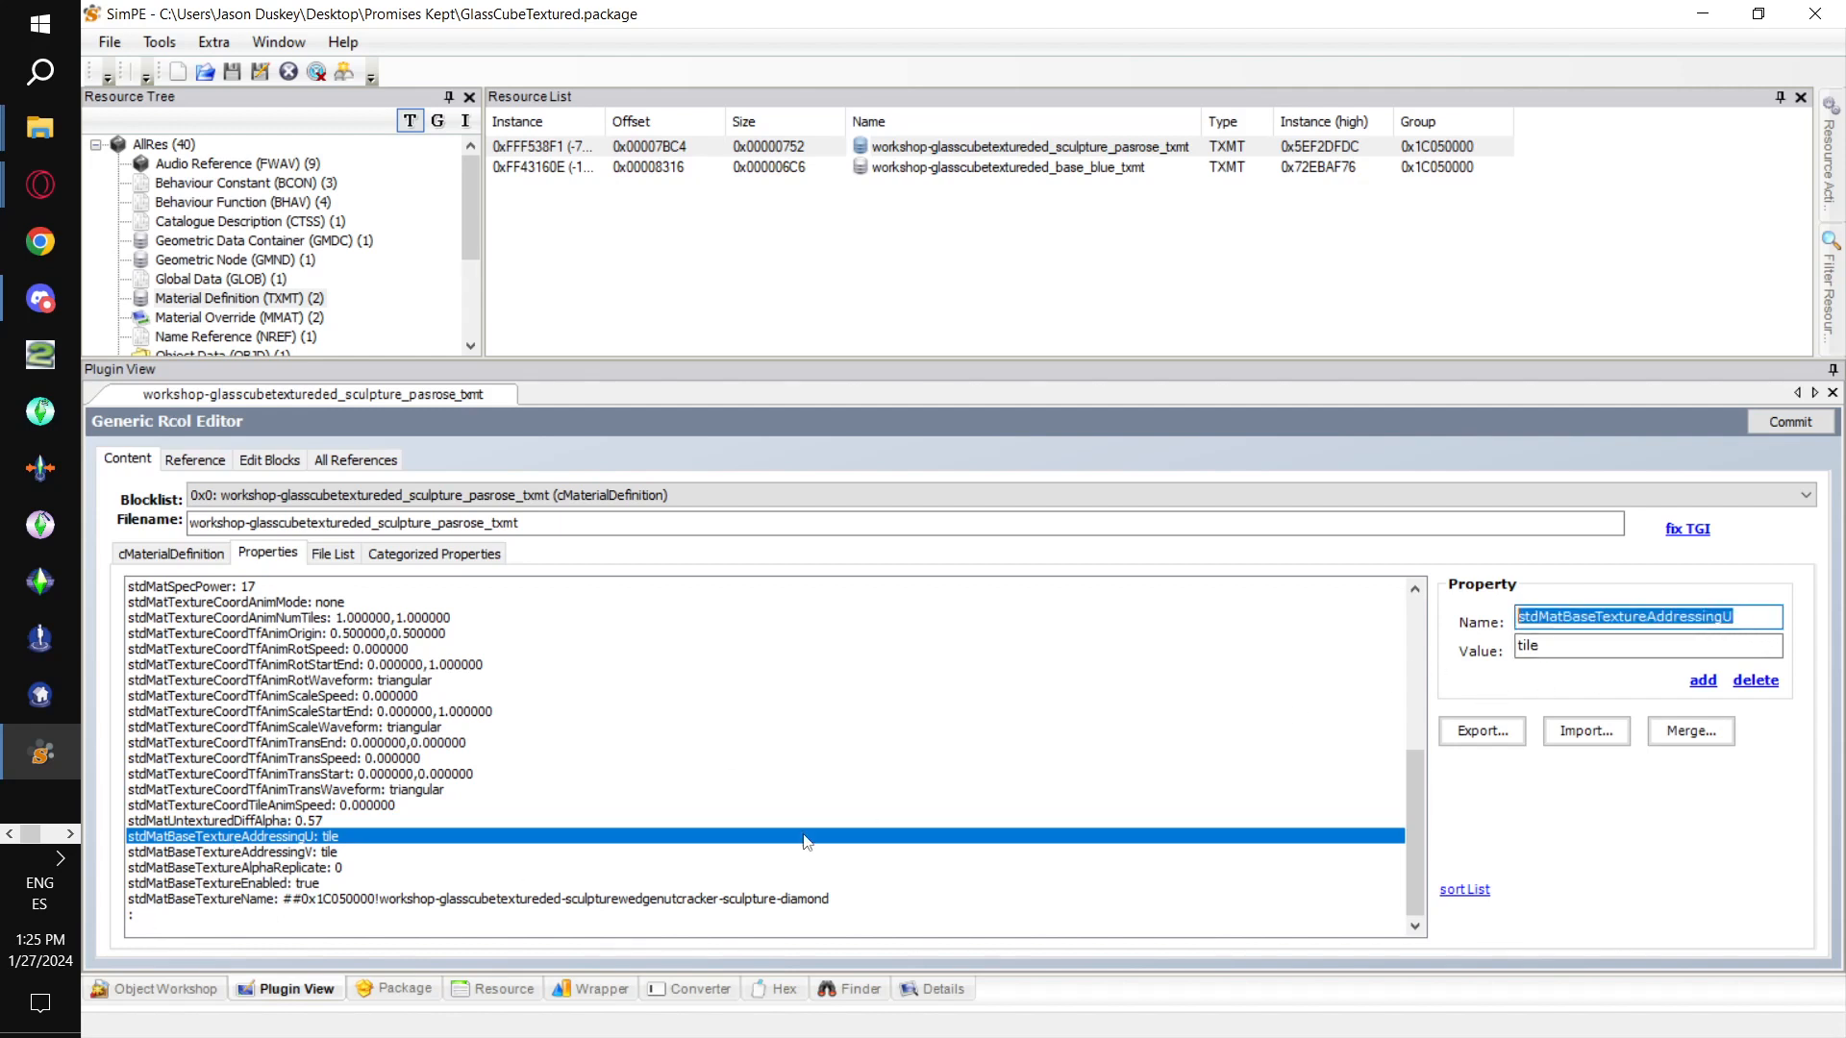
left_click(147, 918)
left_click(1600, 623)
key("ctrl+v")
key("Tab")
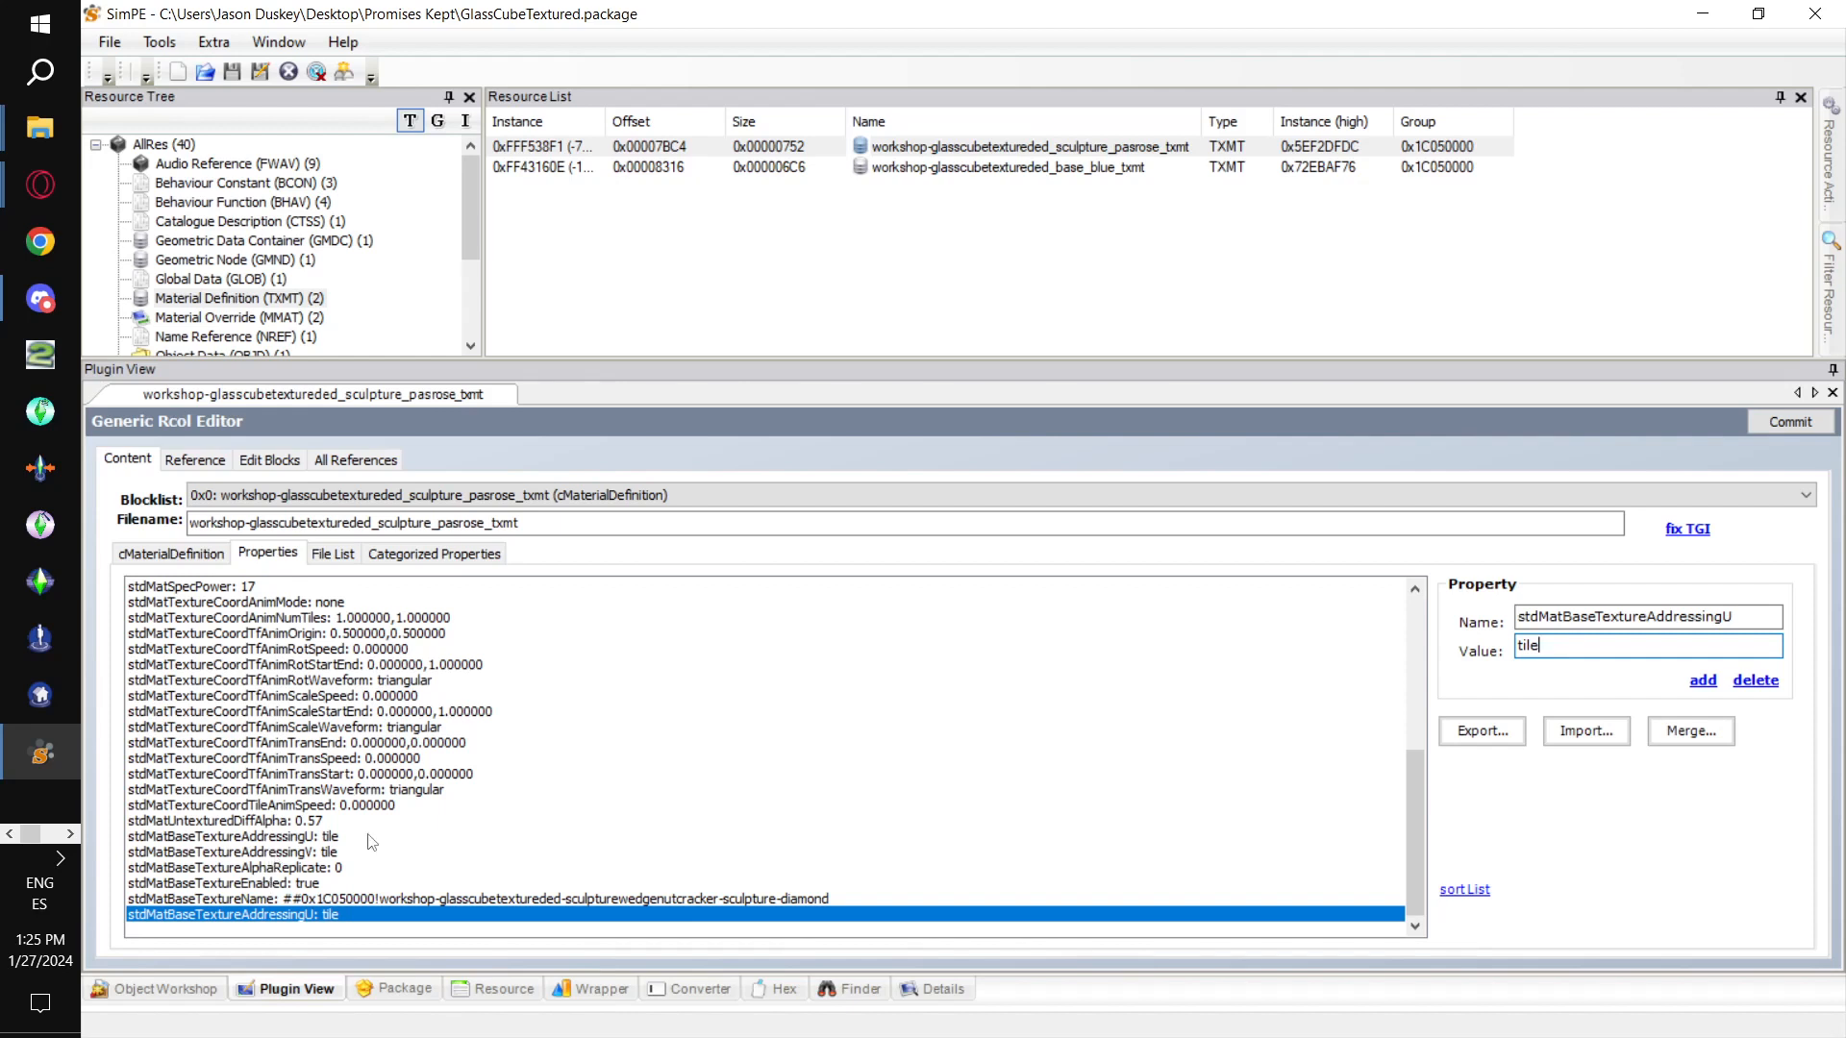
Add a property named stdMatBaseTextureAddressingV with the value tile to the end of the material's property list.
left_click(1702, 681)
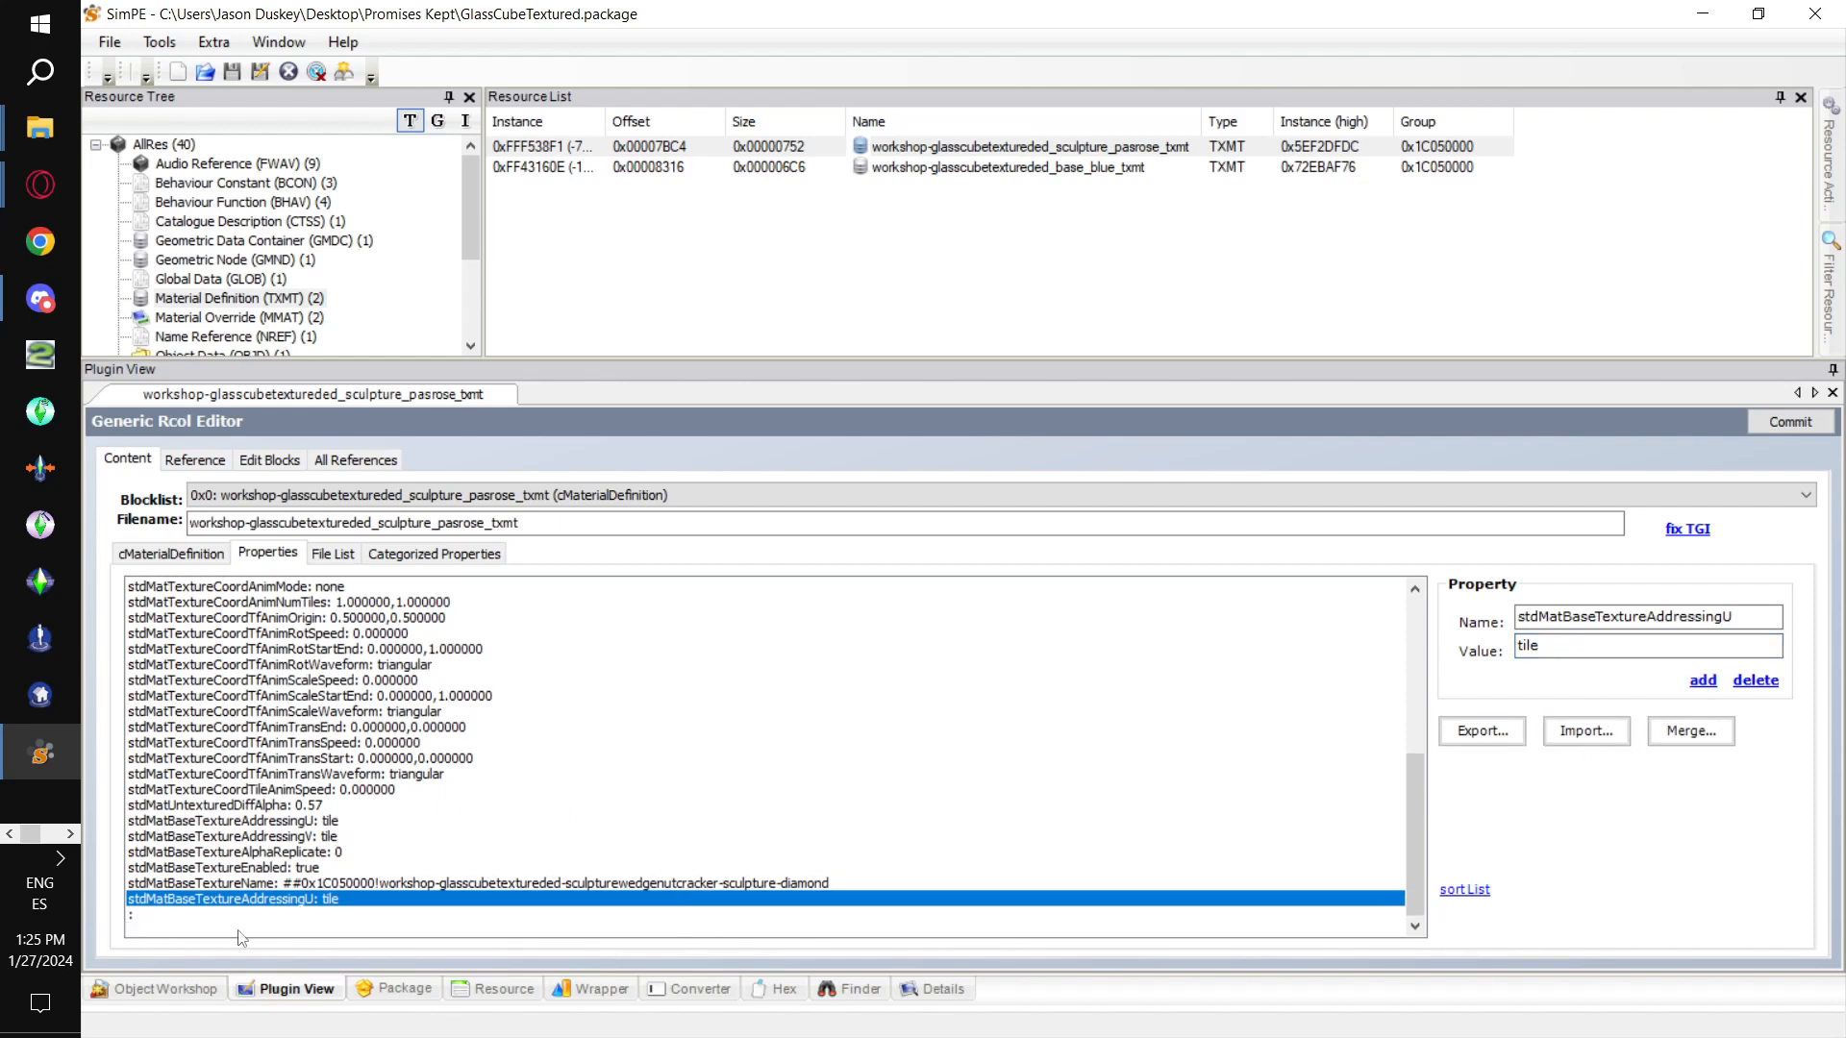
left_click(231, 918)
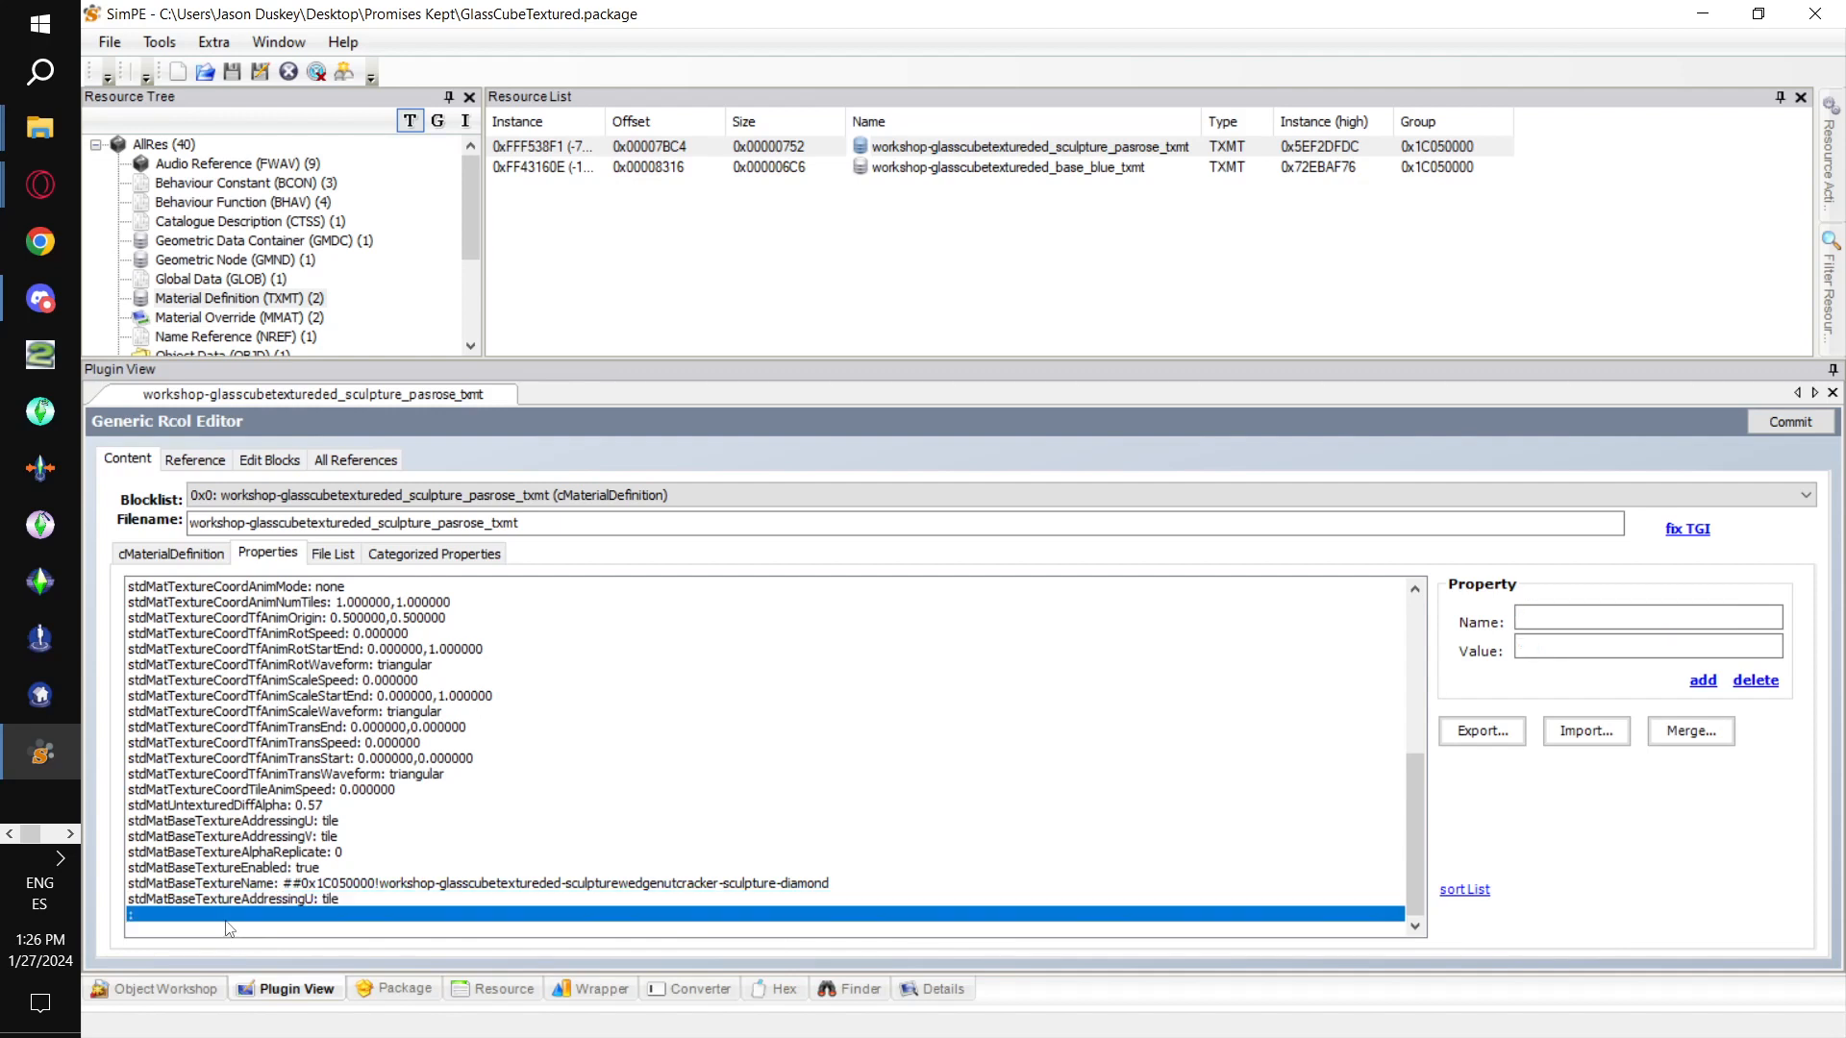
left_click(1542, 620)
type("stdMatBaseTextureAddressing")
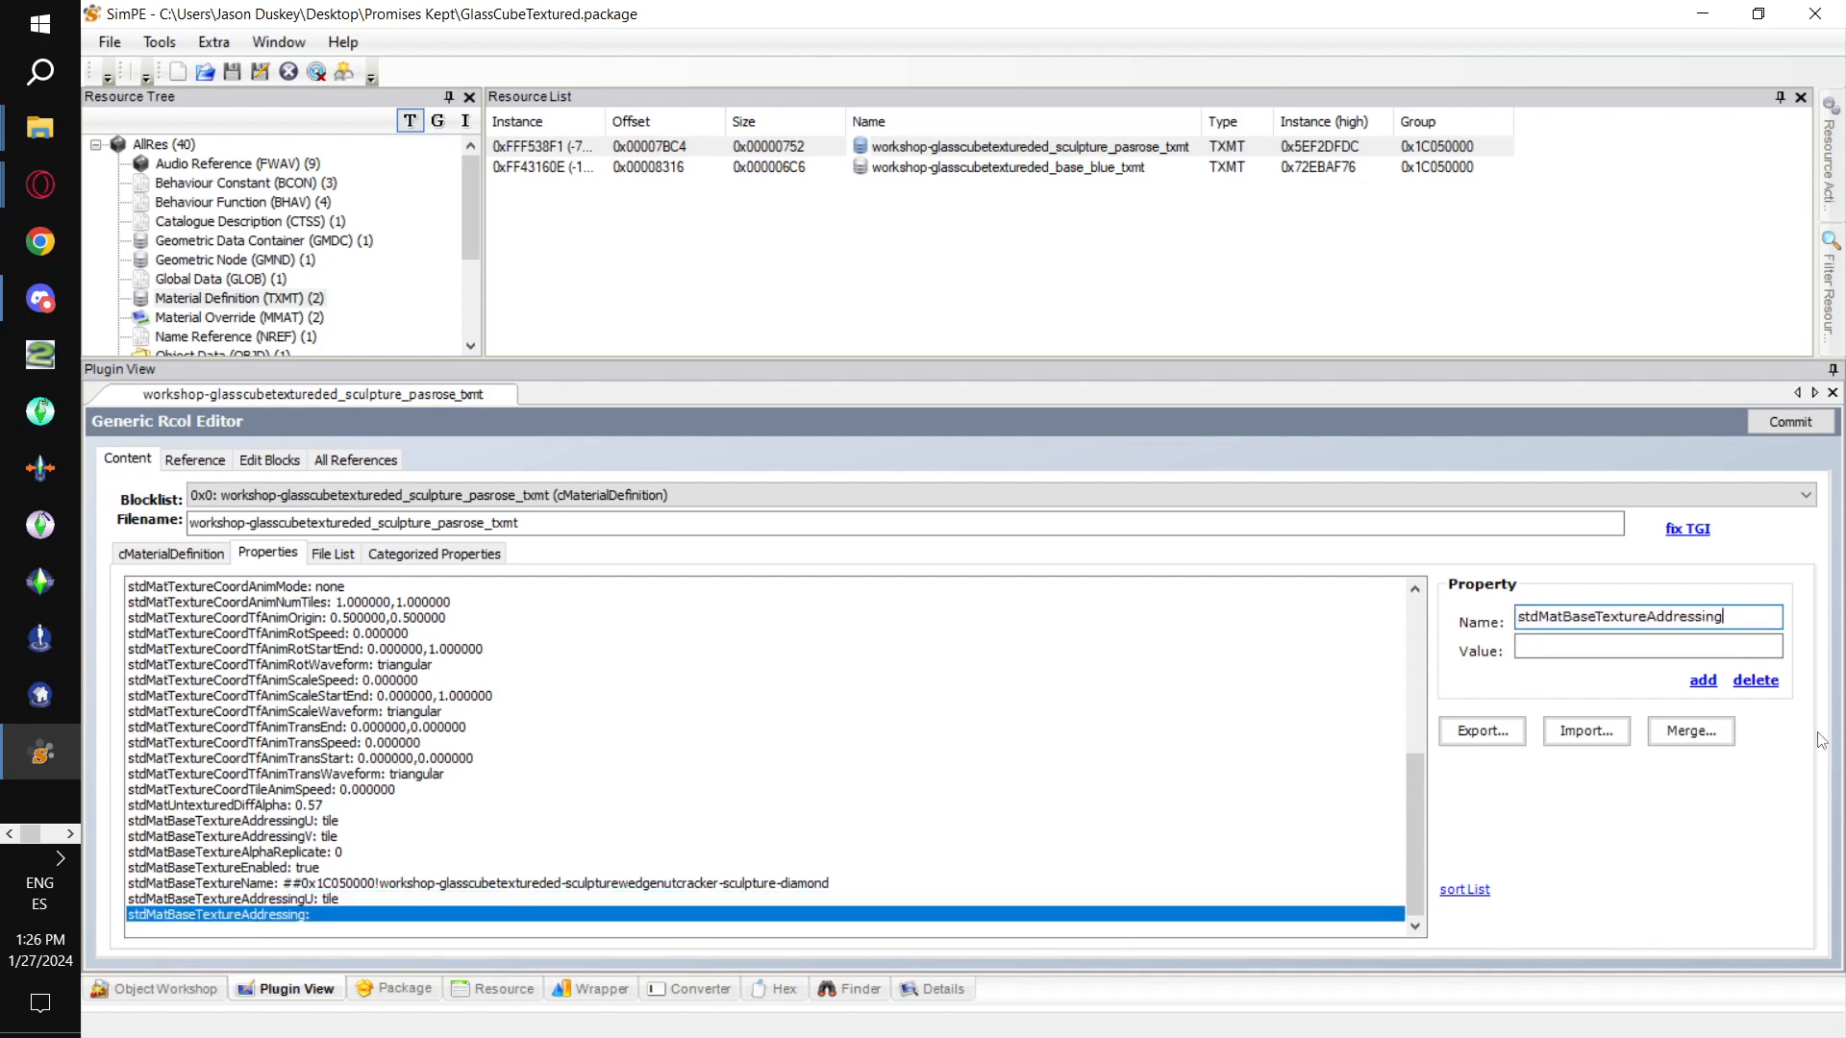
type("V")
left_click(1591, 643)
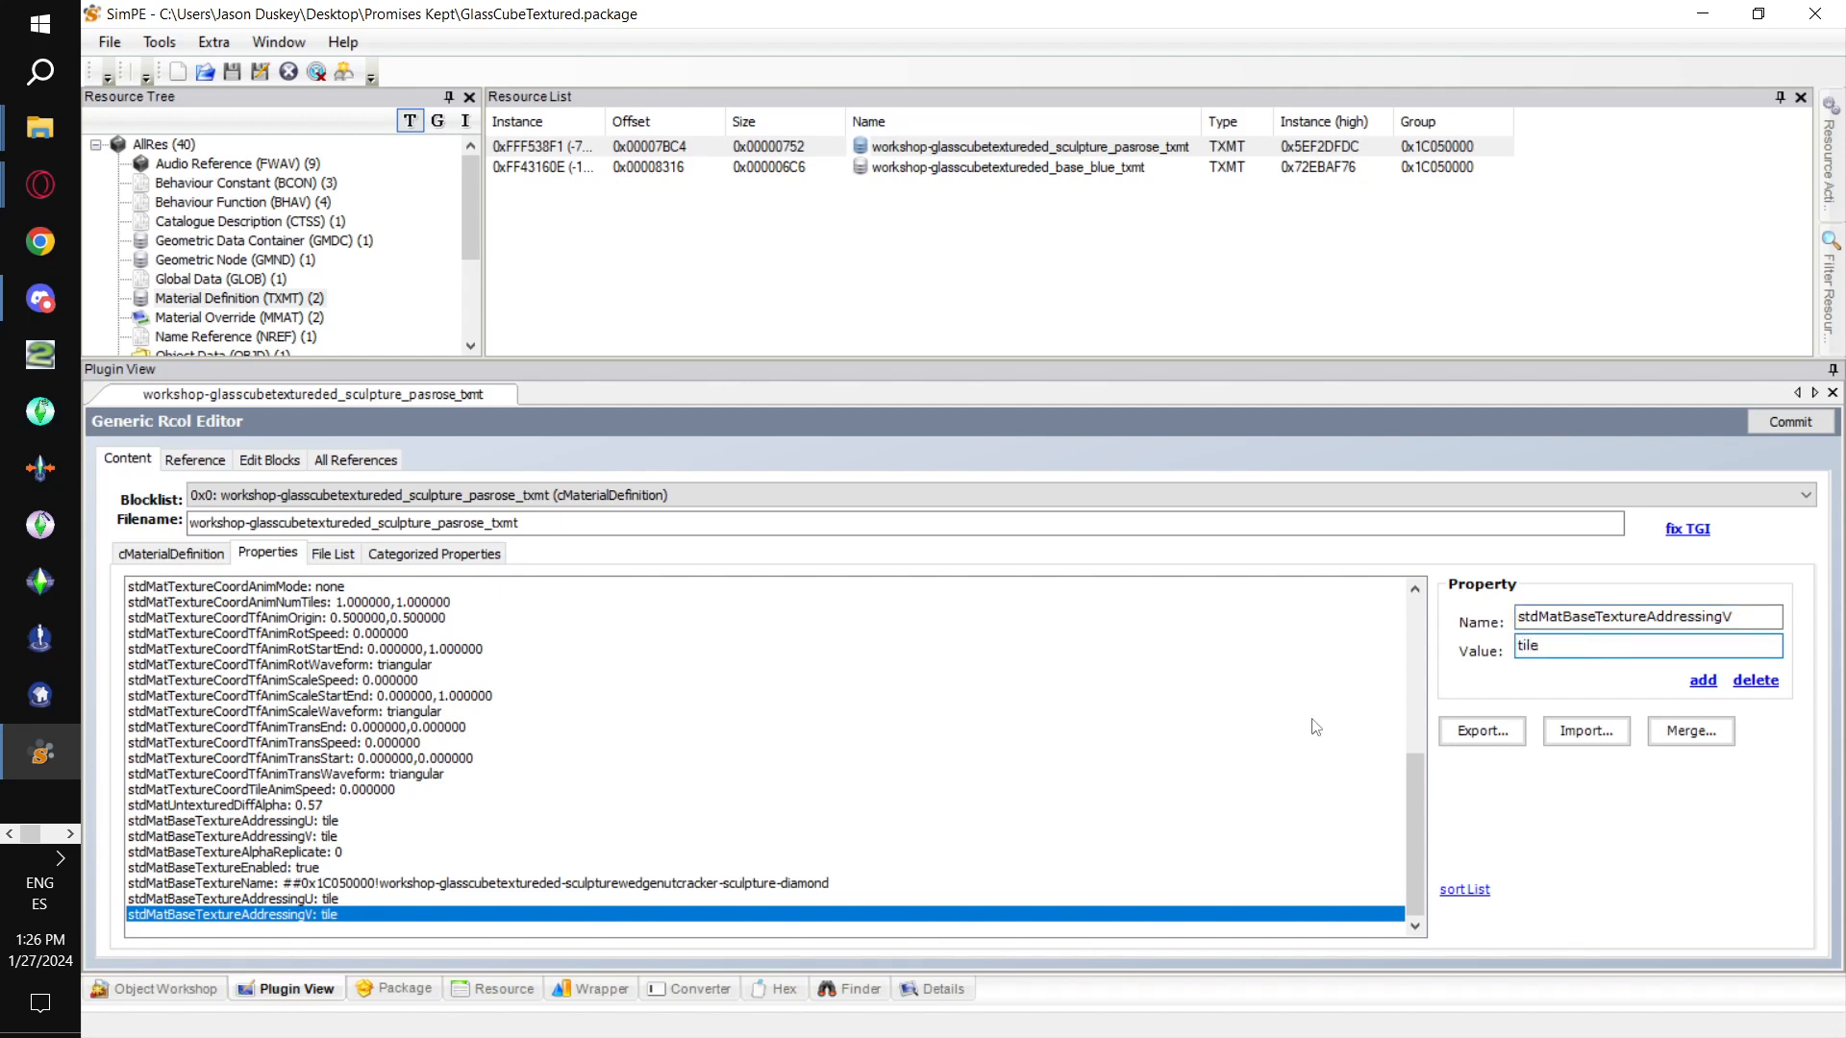
Add a property named stdMatBaseTextureAlphaReplicate with the value 0, copying the name from the existing entry.
left_click(346, 852)
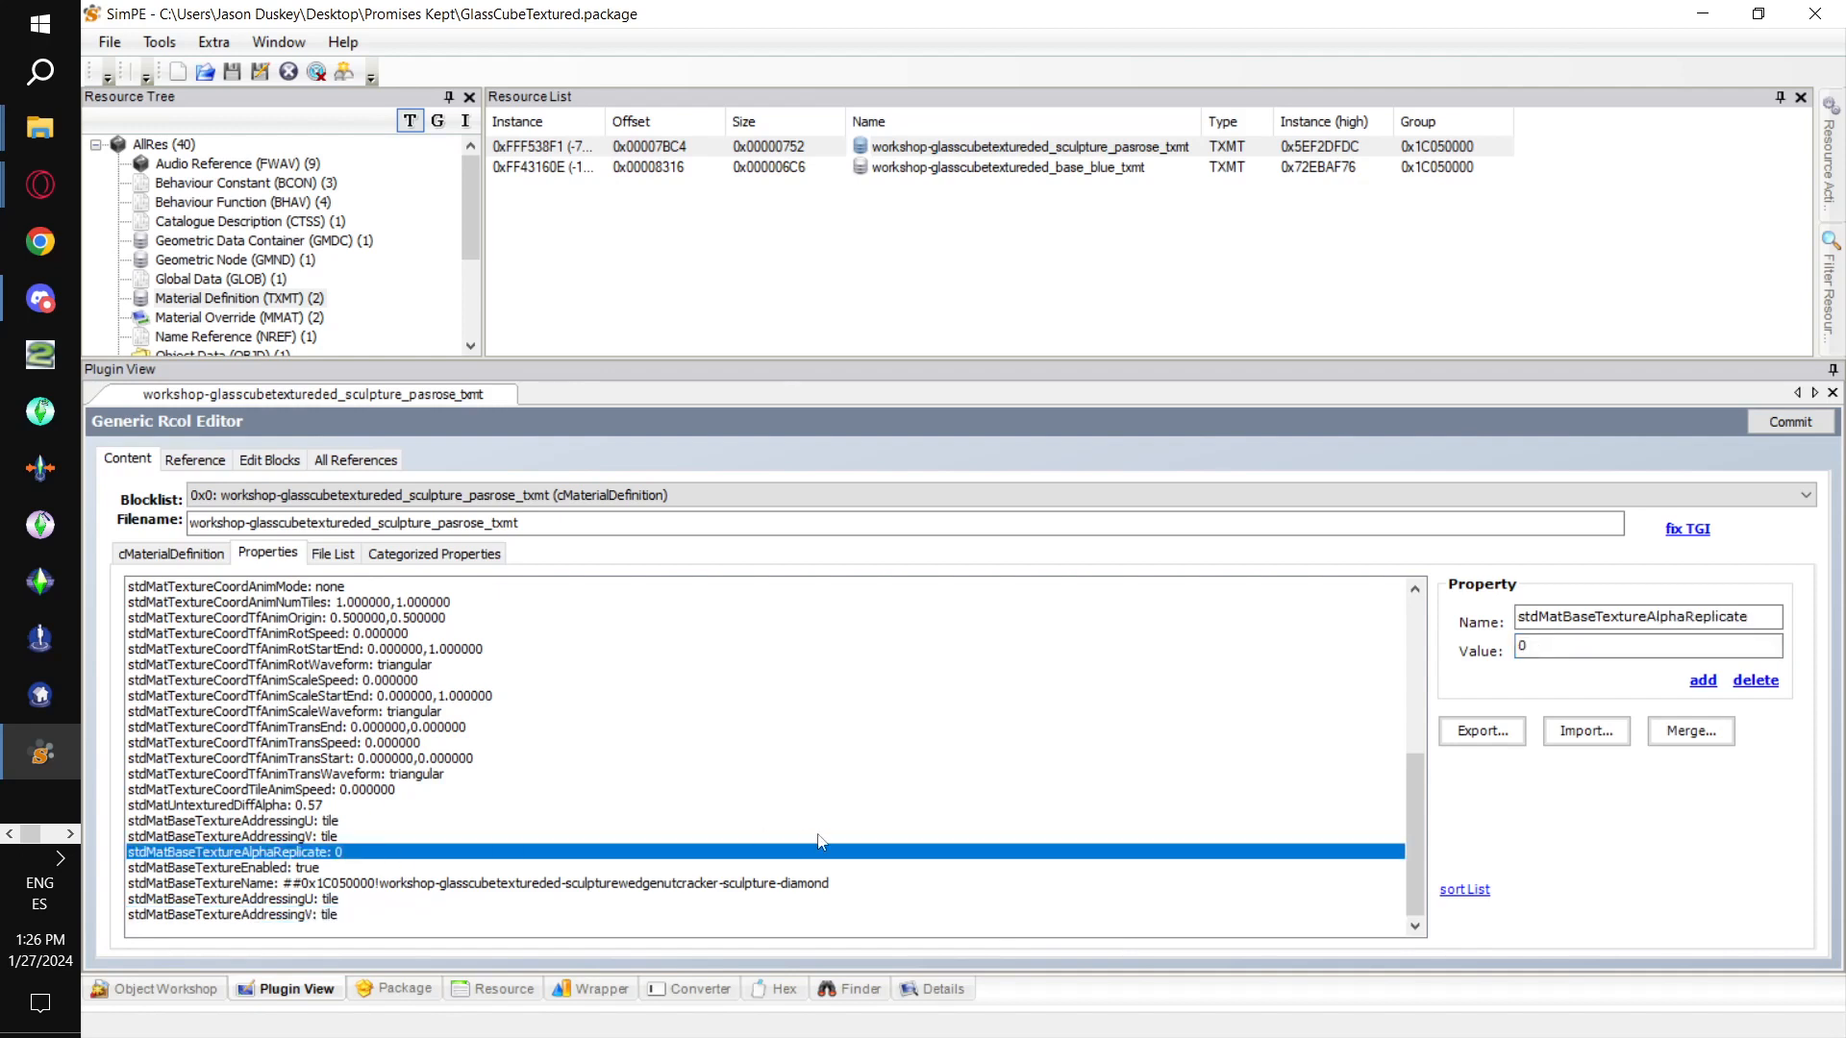
left_click_drag(1763, 621, 1042, 487)
key("ctrl+c")
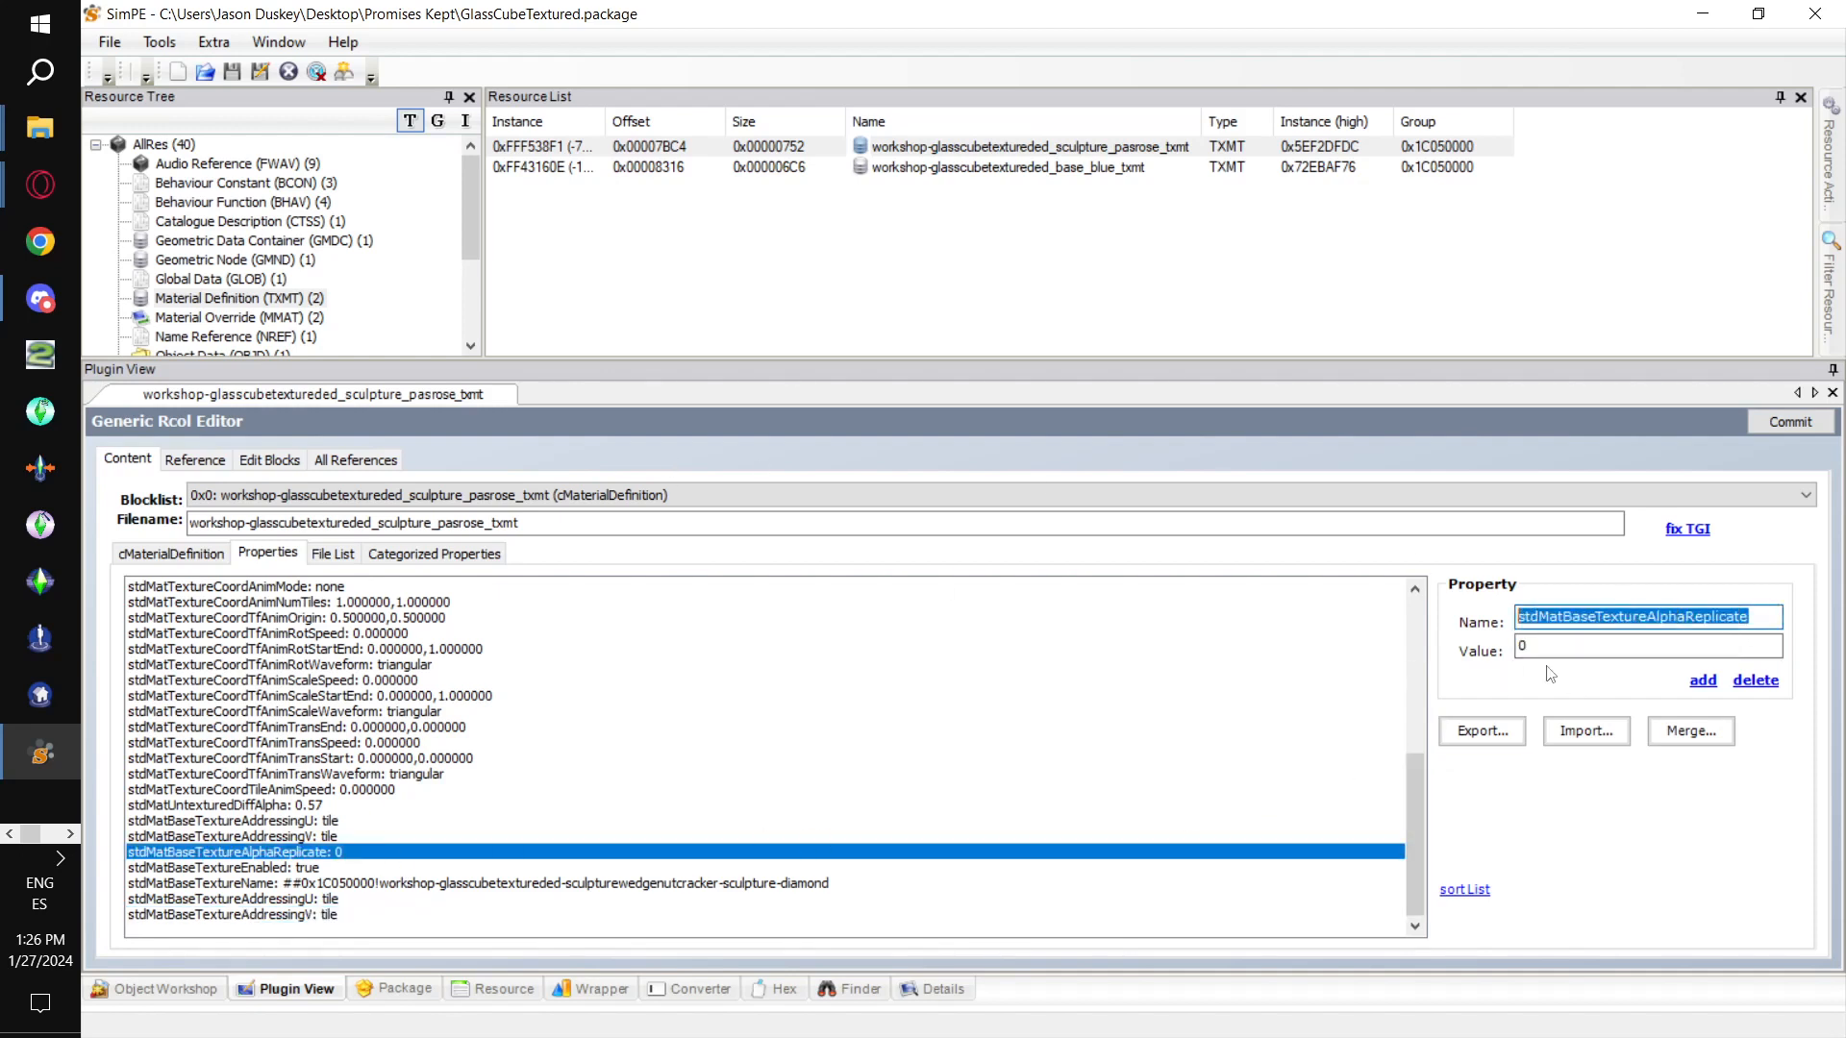
left_click(1703, 680)
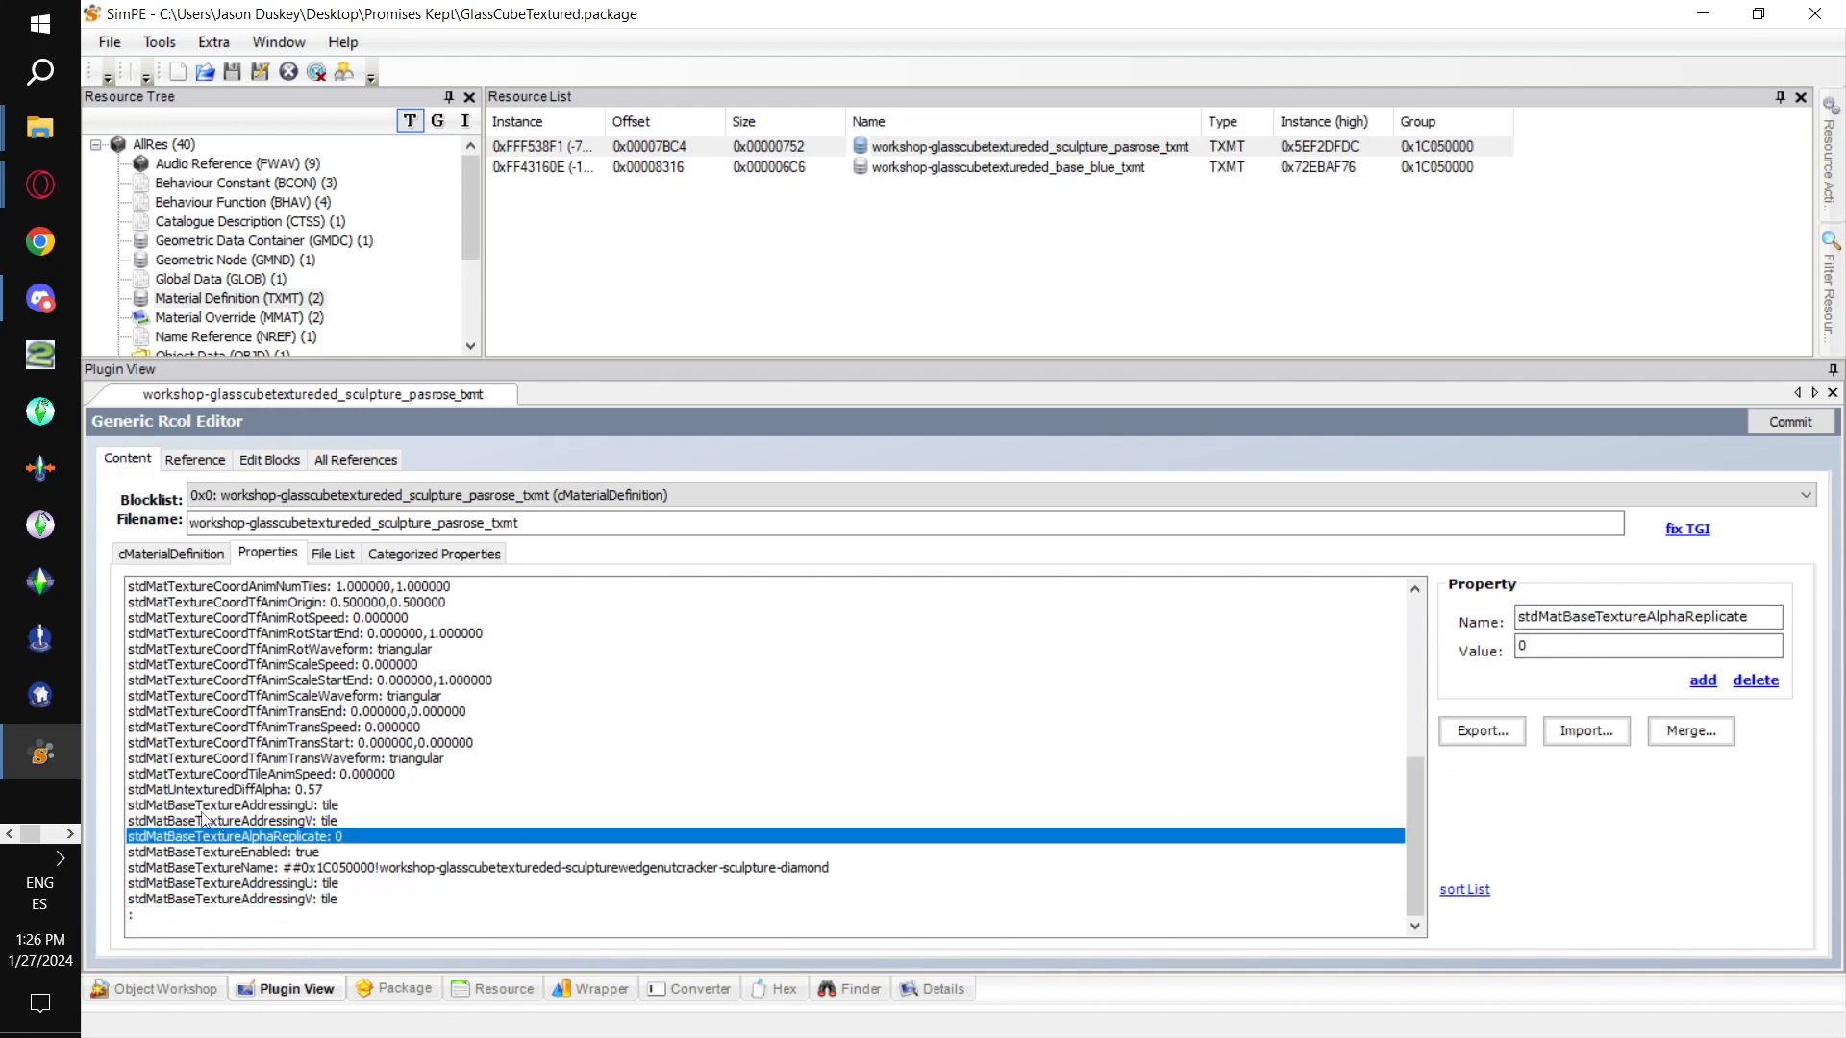
left_click(135, 914)
left_click(1583, 616)
key("ctrl+v")
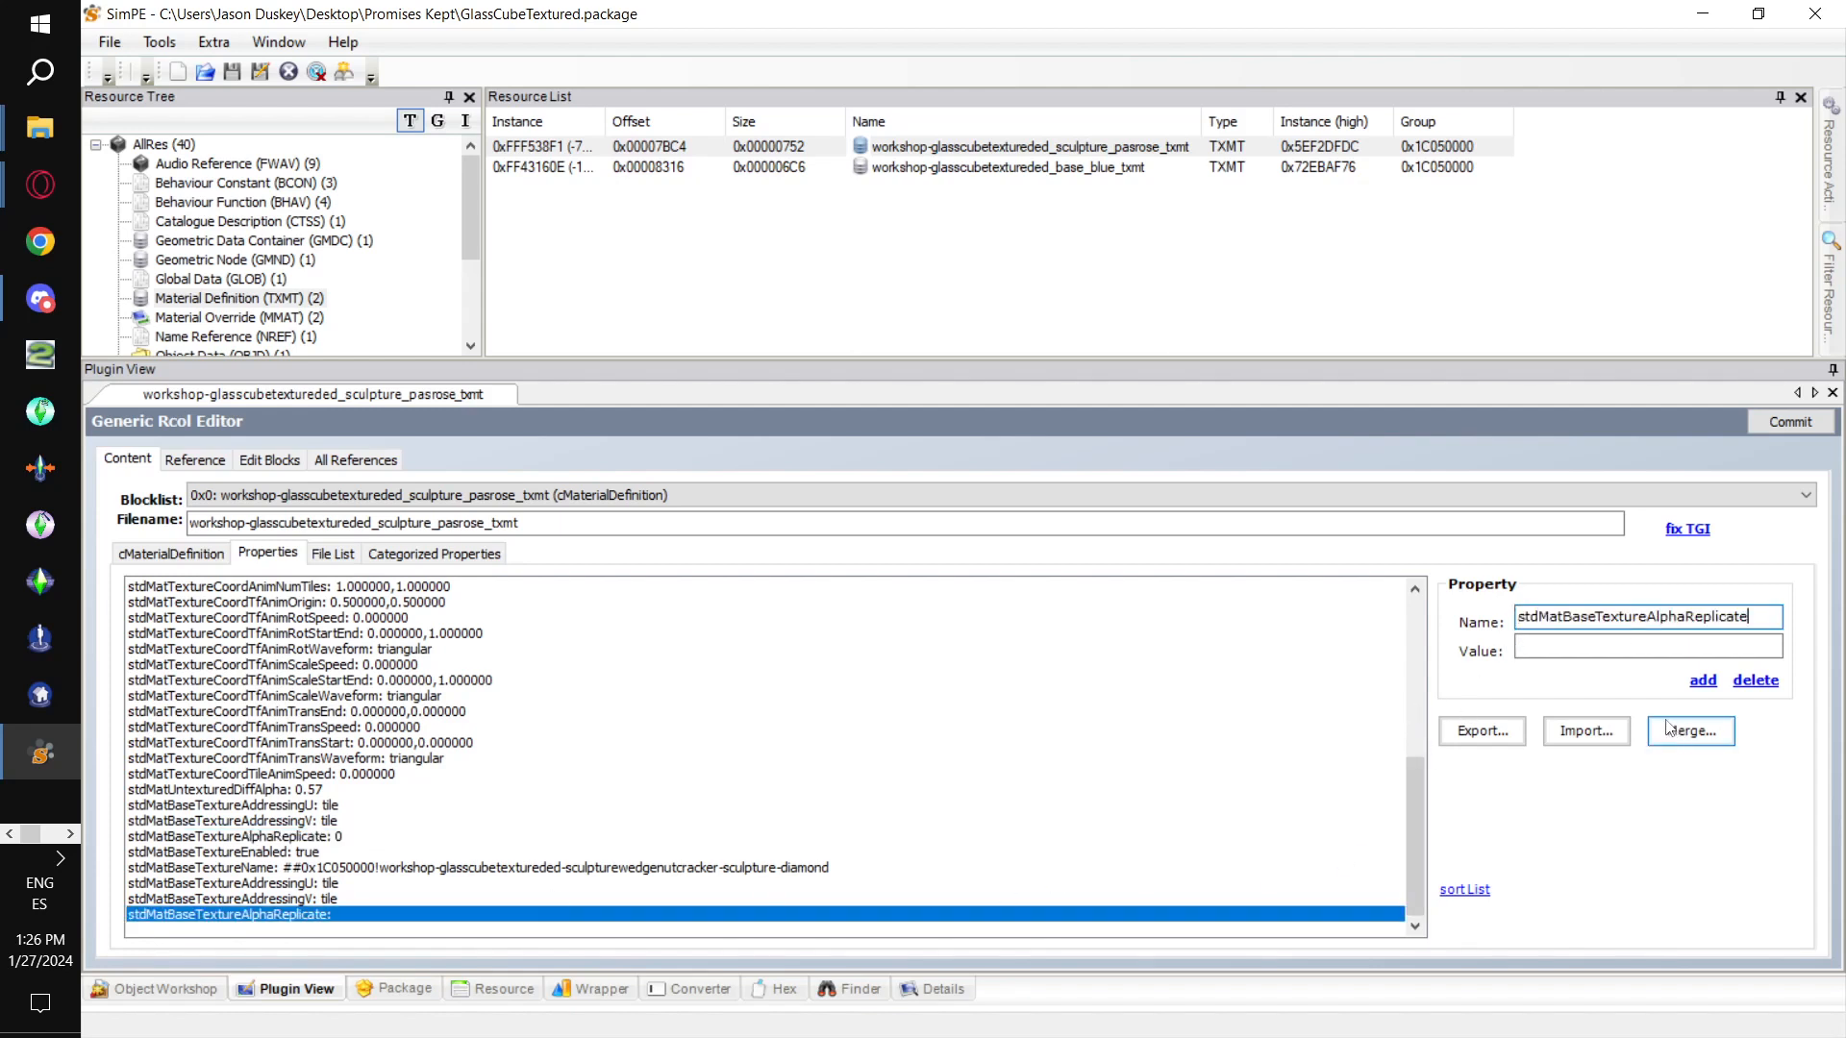
left_click(1581, 643)
type("0")
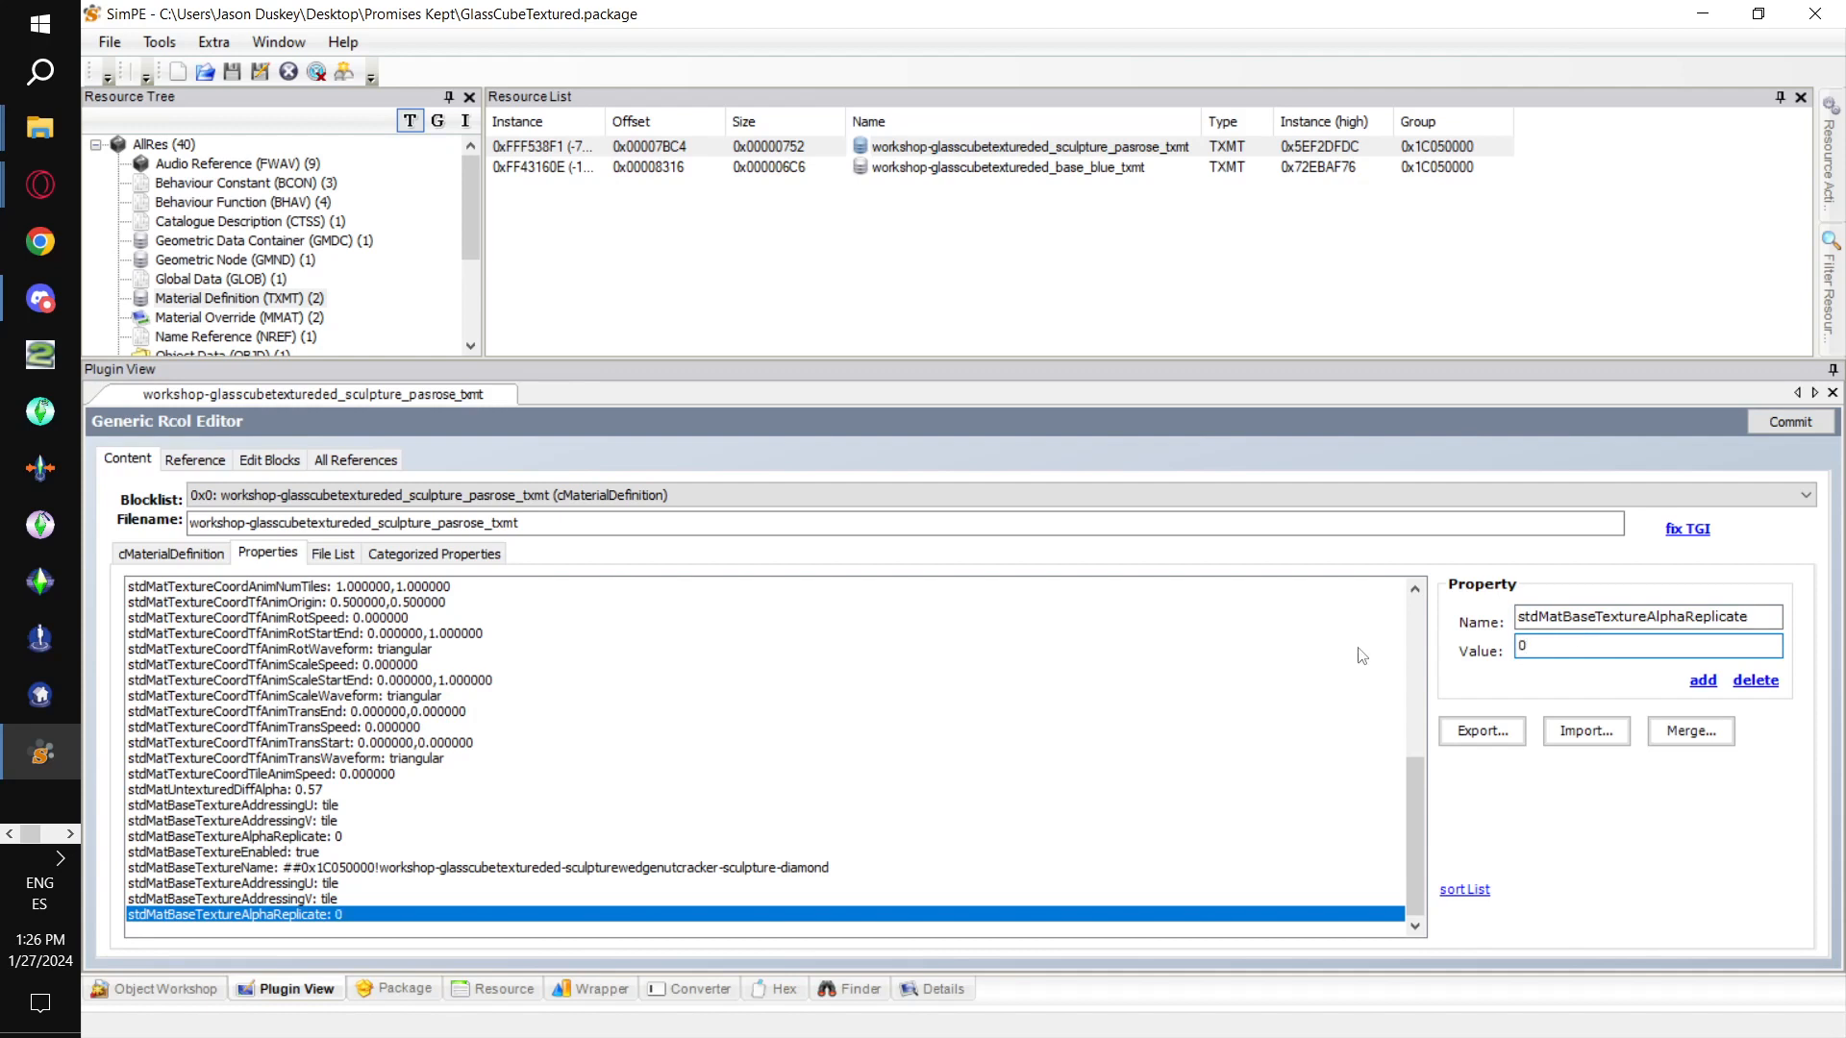
Add a property named stdMatBaseTextureEnabled with the value true, copying the name from the existing entry.
left_click(1702, 680)
scroll(215, 872, "down", 1)
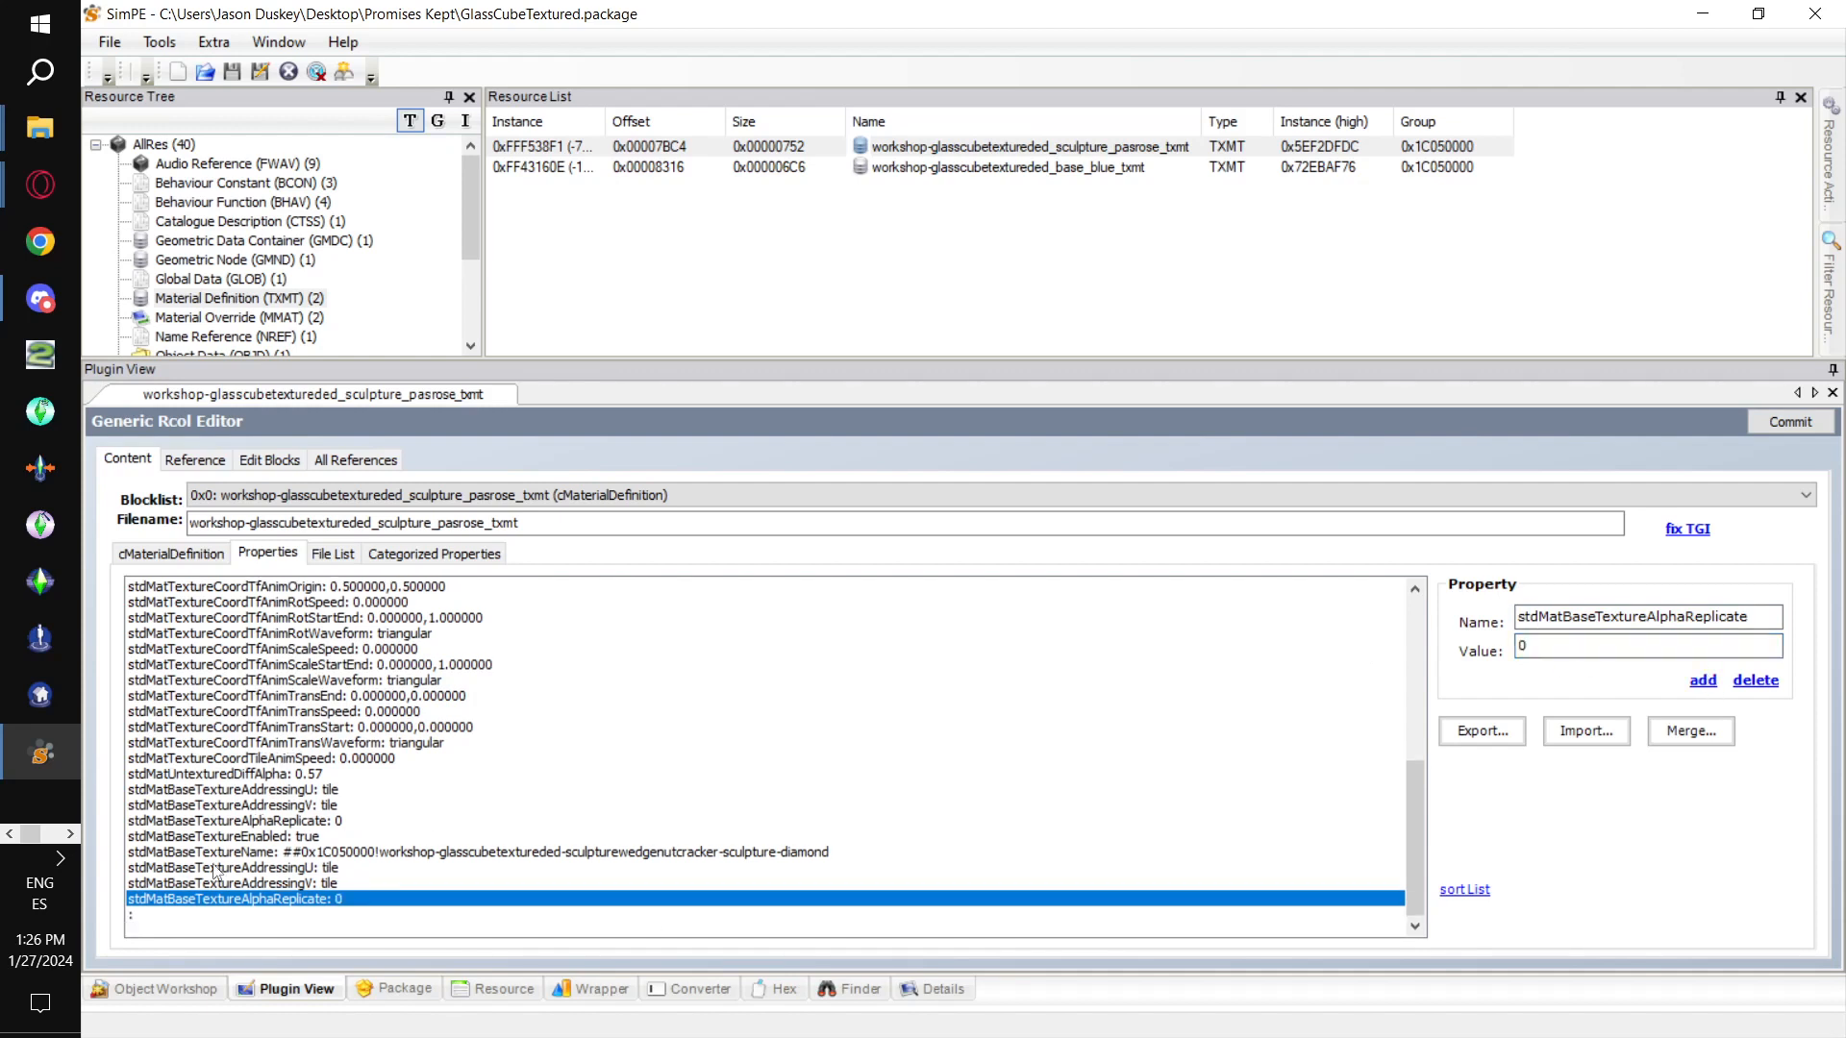
left_click(164, 914)
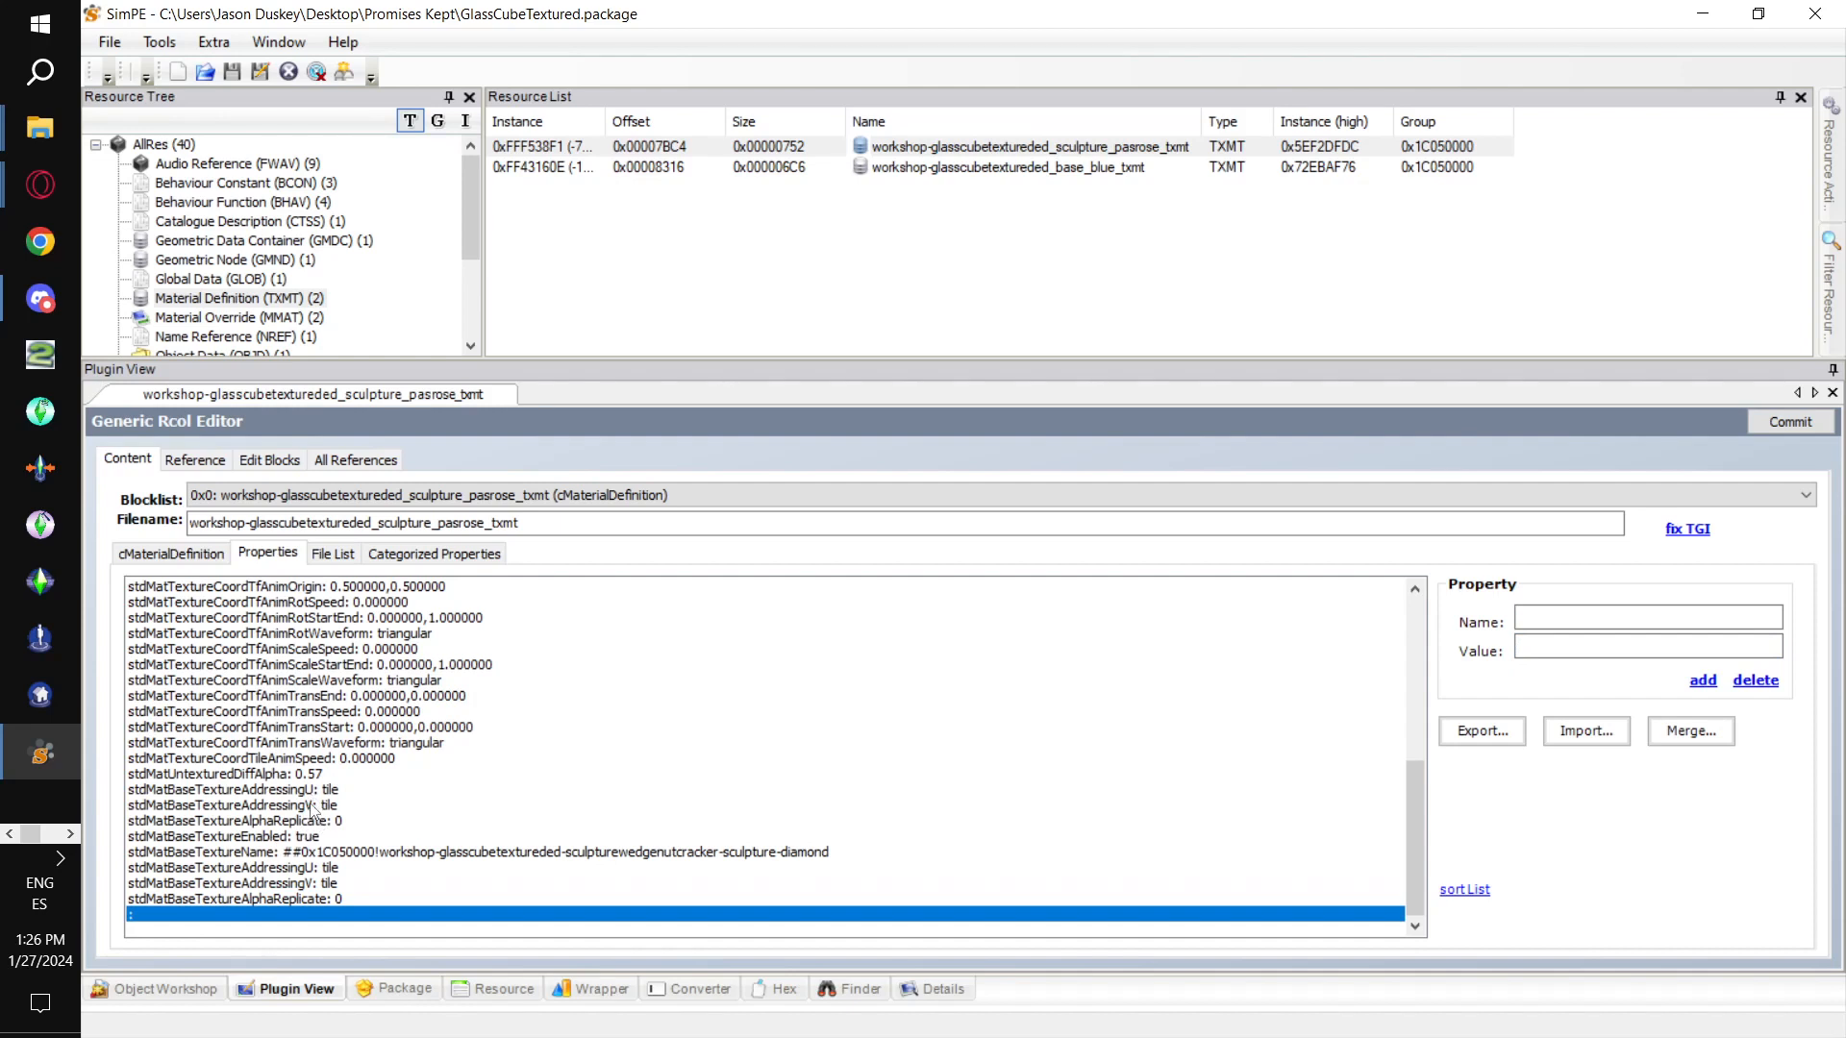
left_click(303, 836)
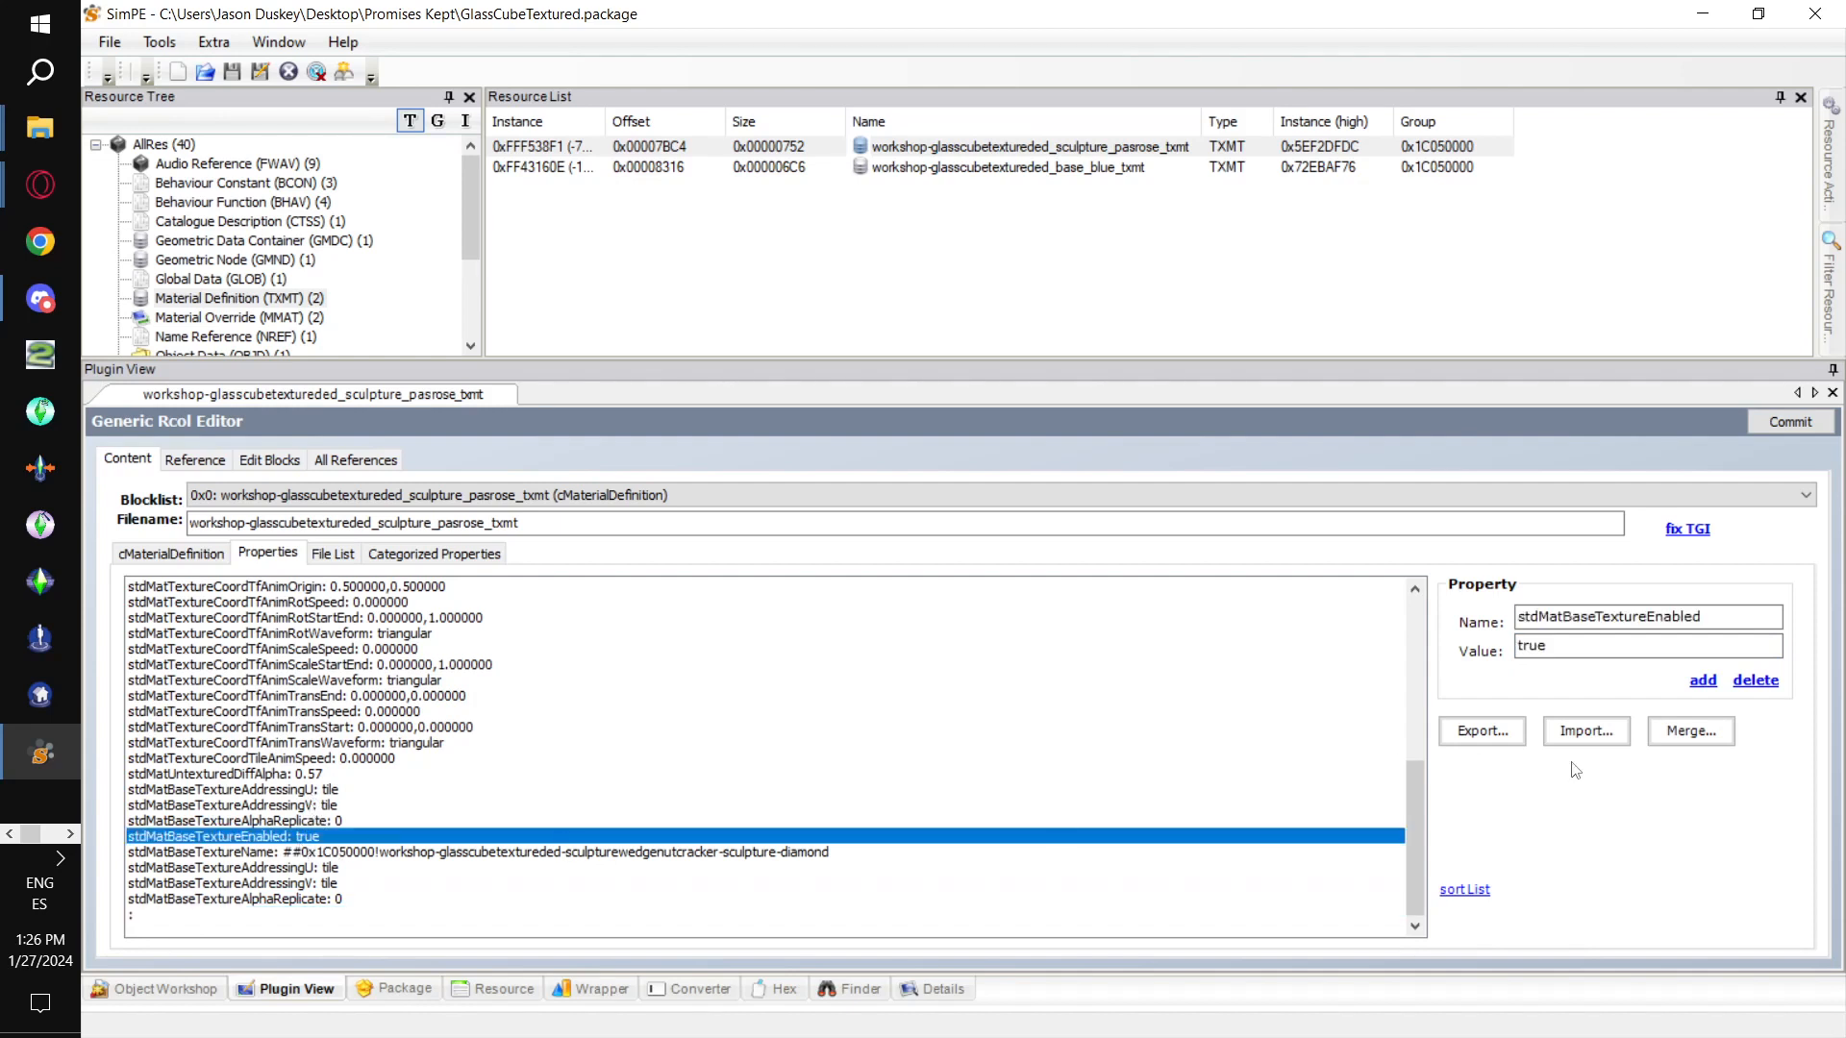
double_click(1635, 616)
key("ctrl+c")
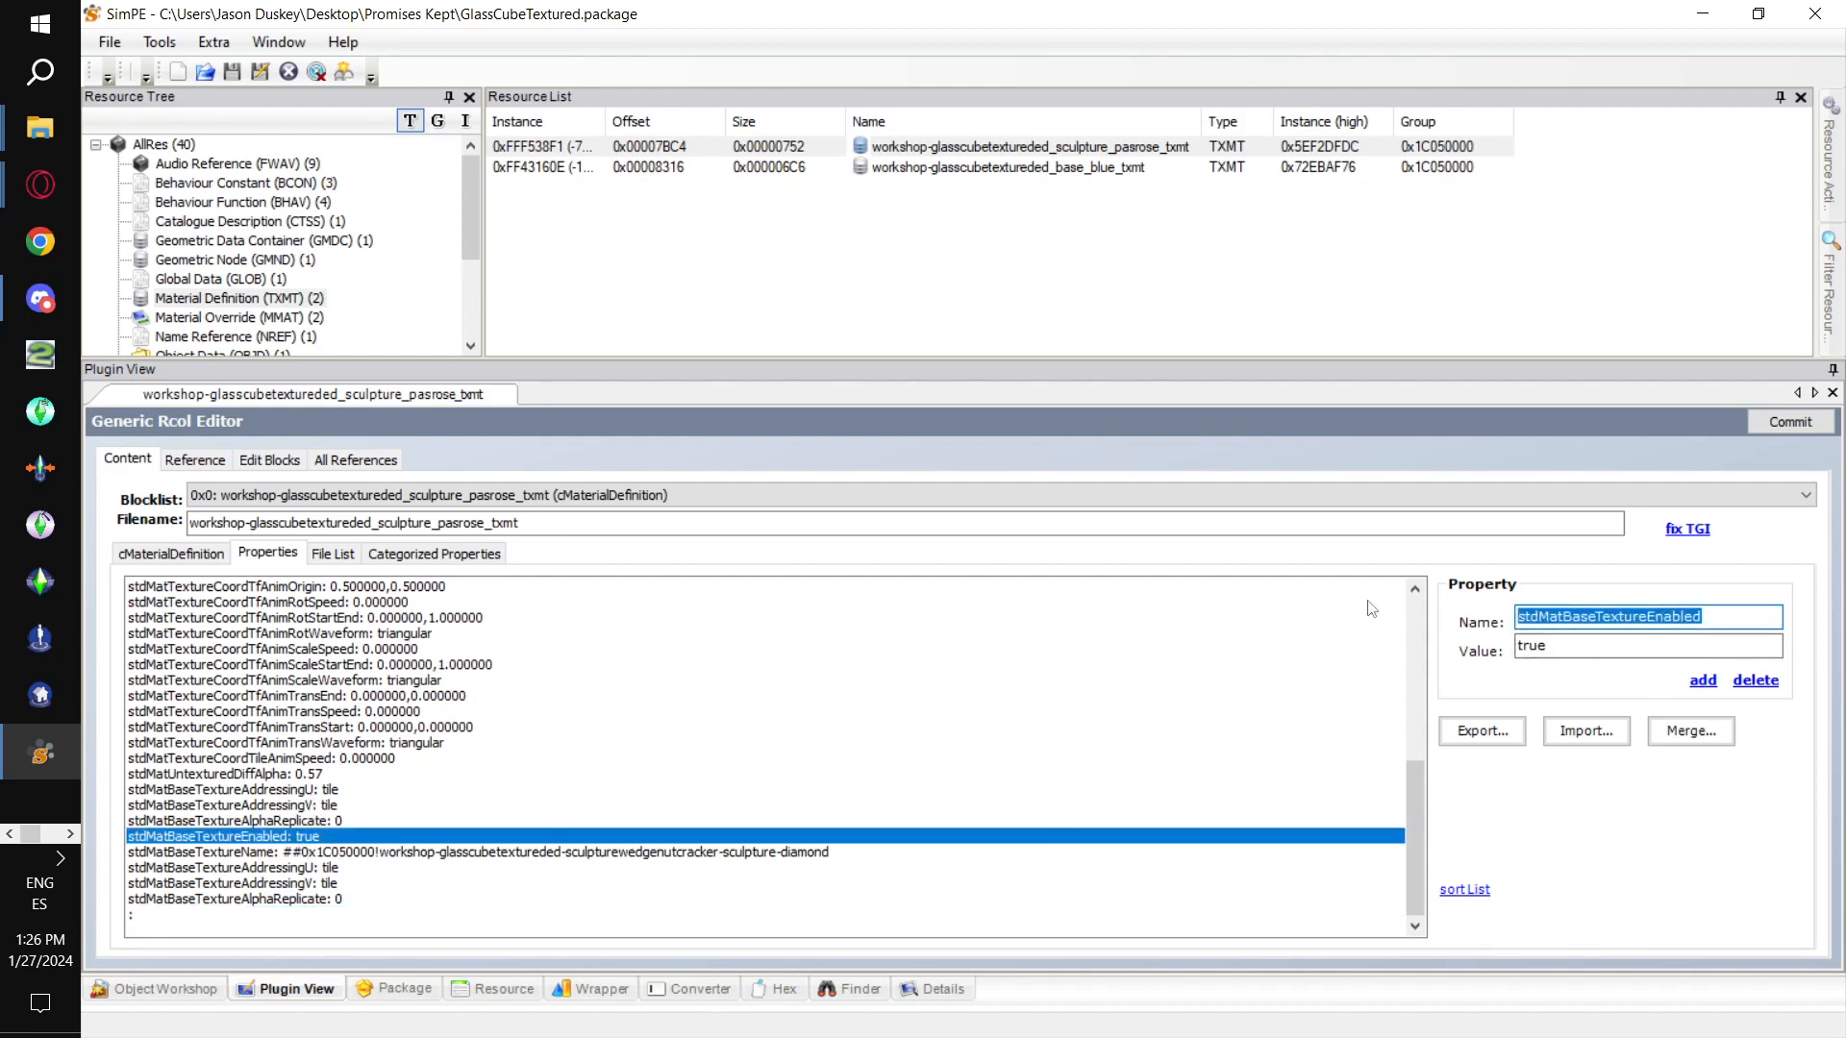
left_click(156, 920)
left_click(1538, 621)
key("ctrl+v")
left_click(1544, 653)
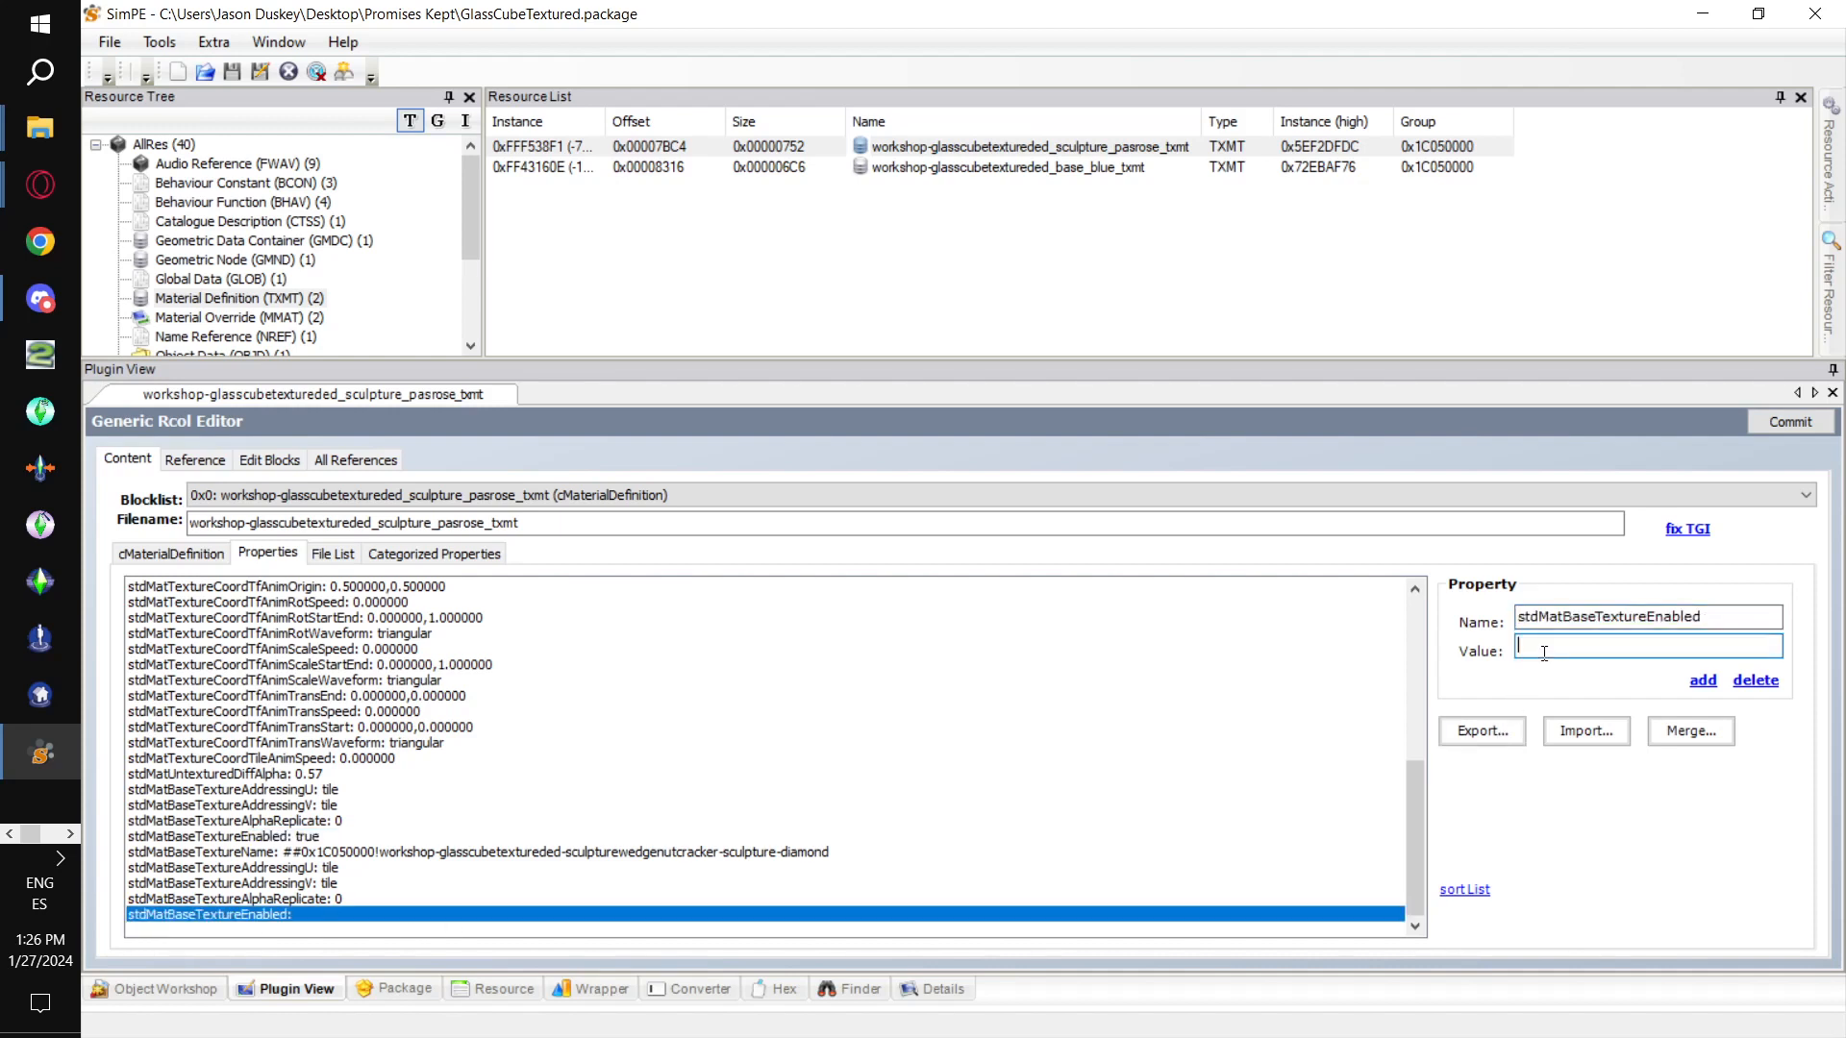
type("true")
Add a property named stdMatBaseTextureName with the value ##0x1C050000!workshop-glasscubetextureded-sculpturewedgenutcracker-sculpture-diamond, copying both from the existing entry.
left_click(1704, 680)
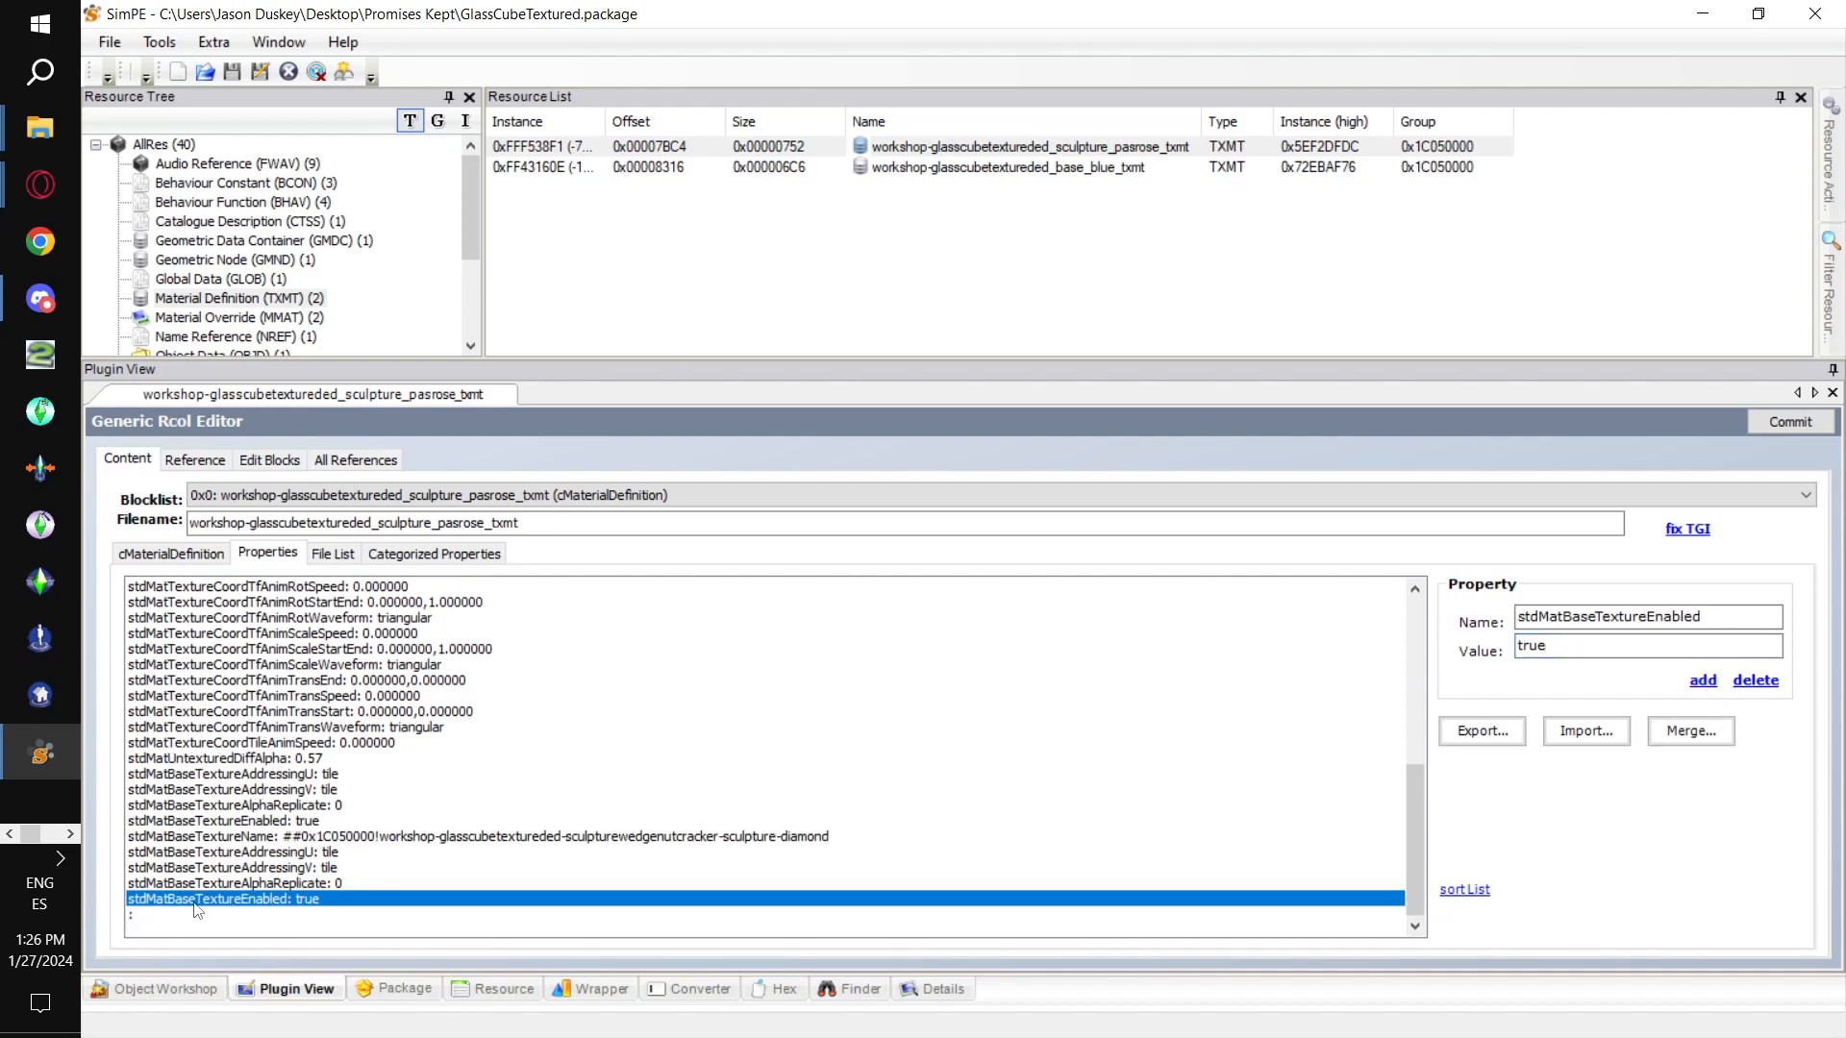
left_click(336, 835)
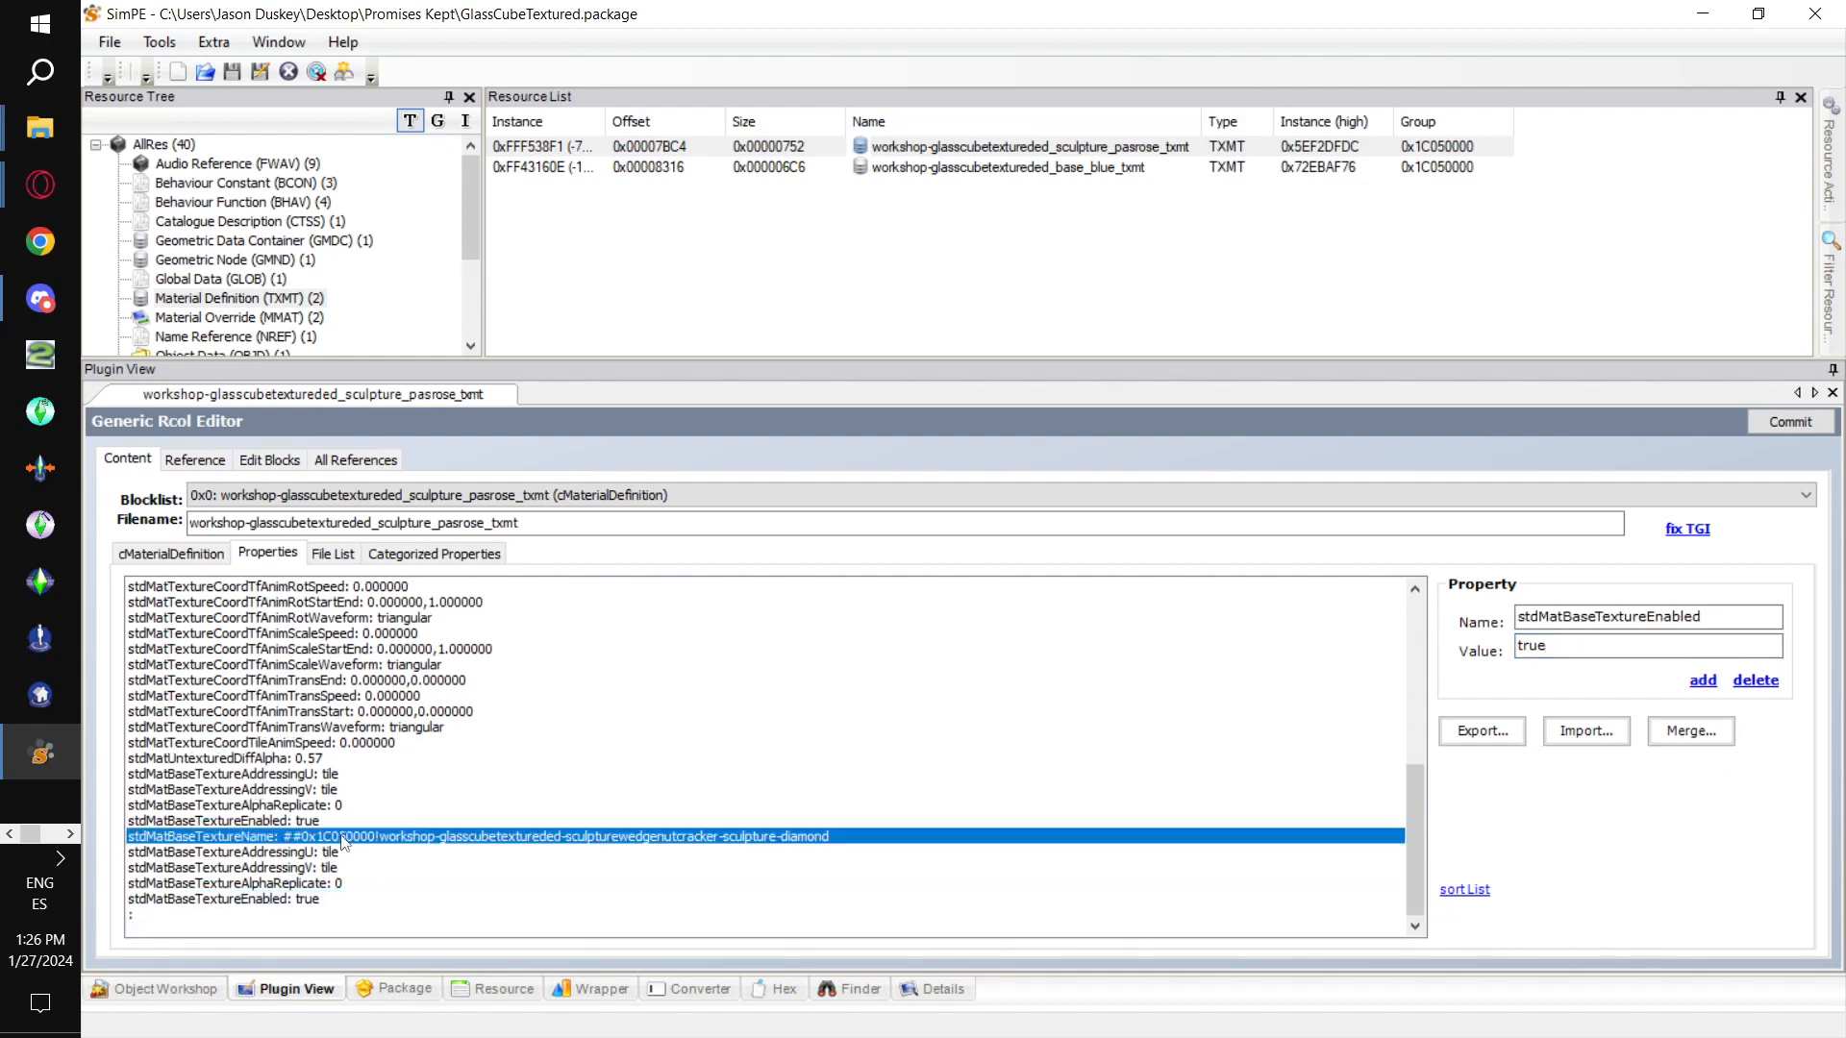
double_click(1701, 616)
key("ctrl+c")
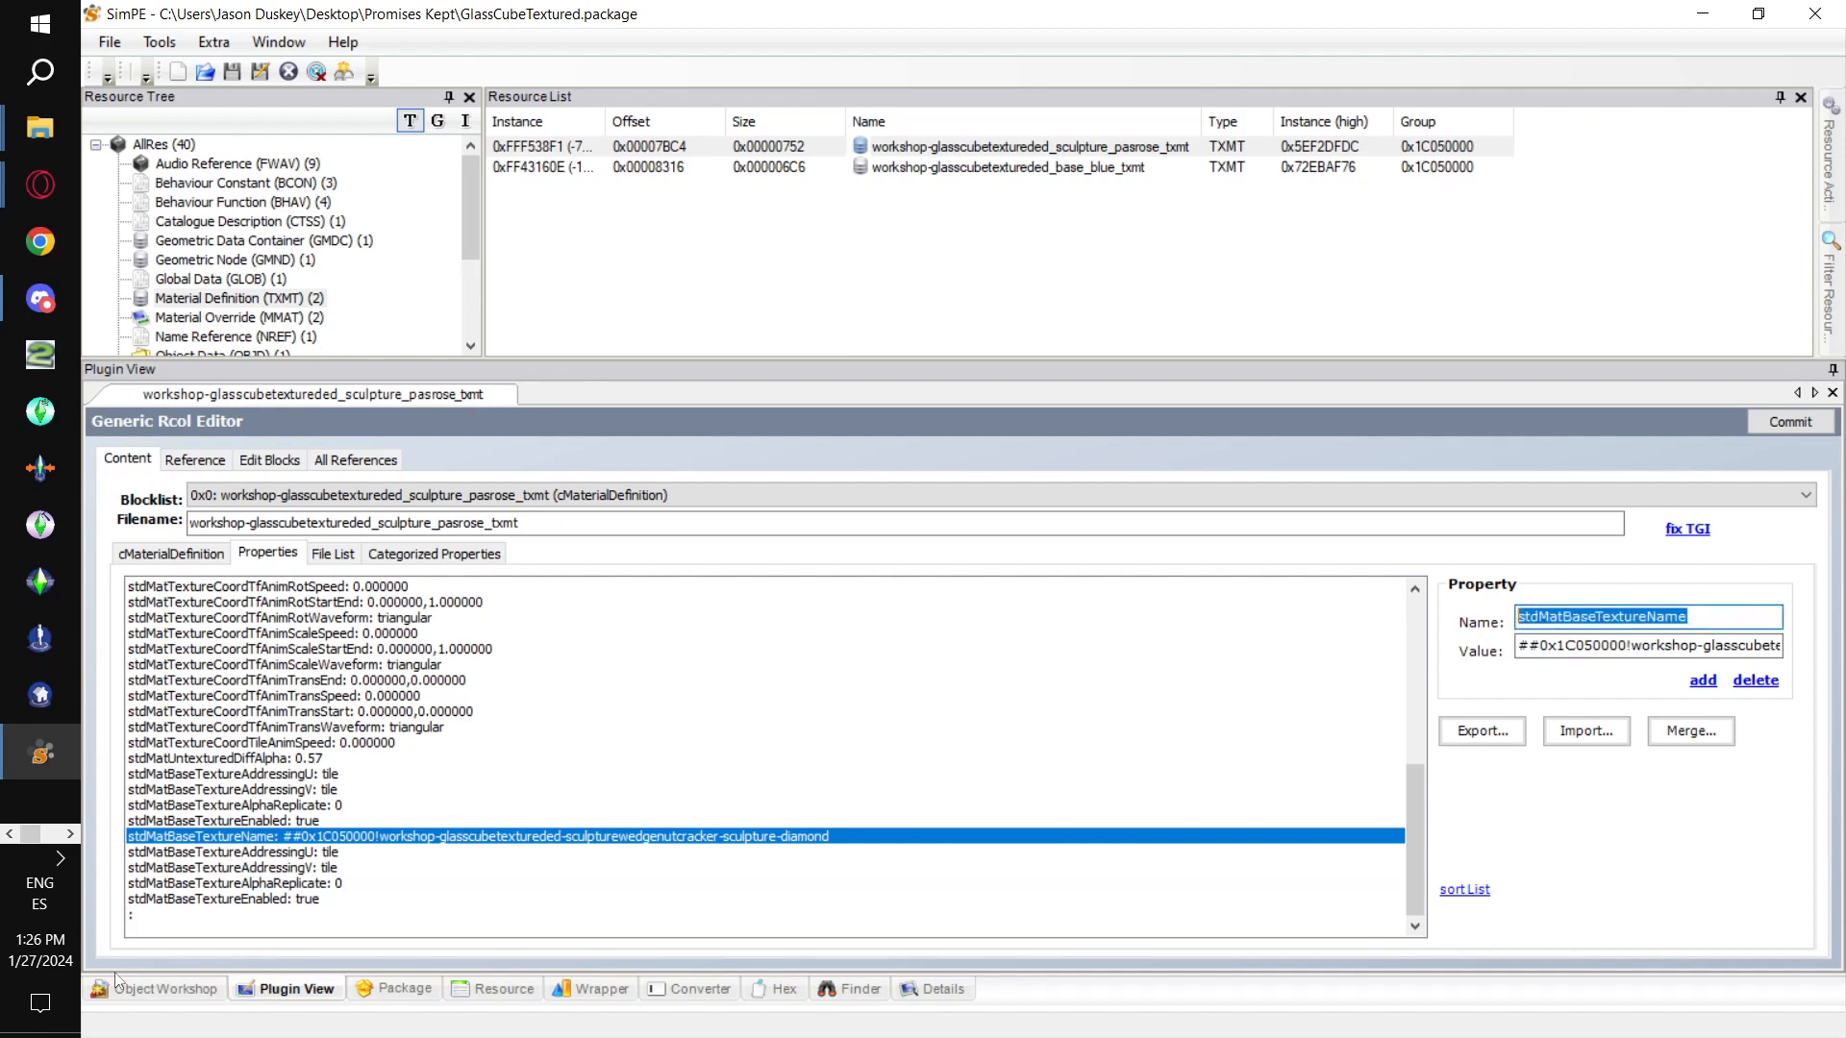
left_click(146, 918)
left_click(1521, 630)
key("ctrl+v")
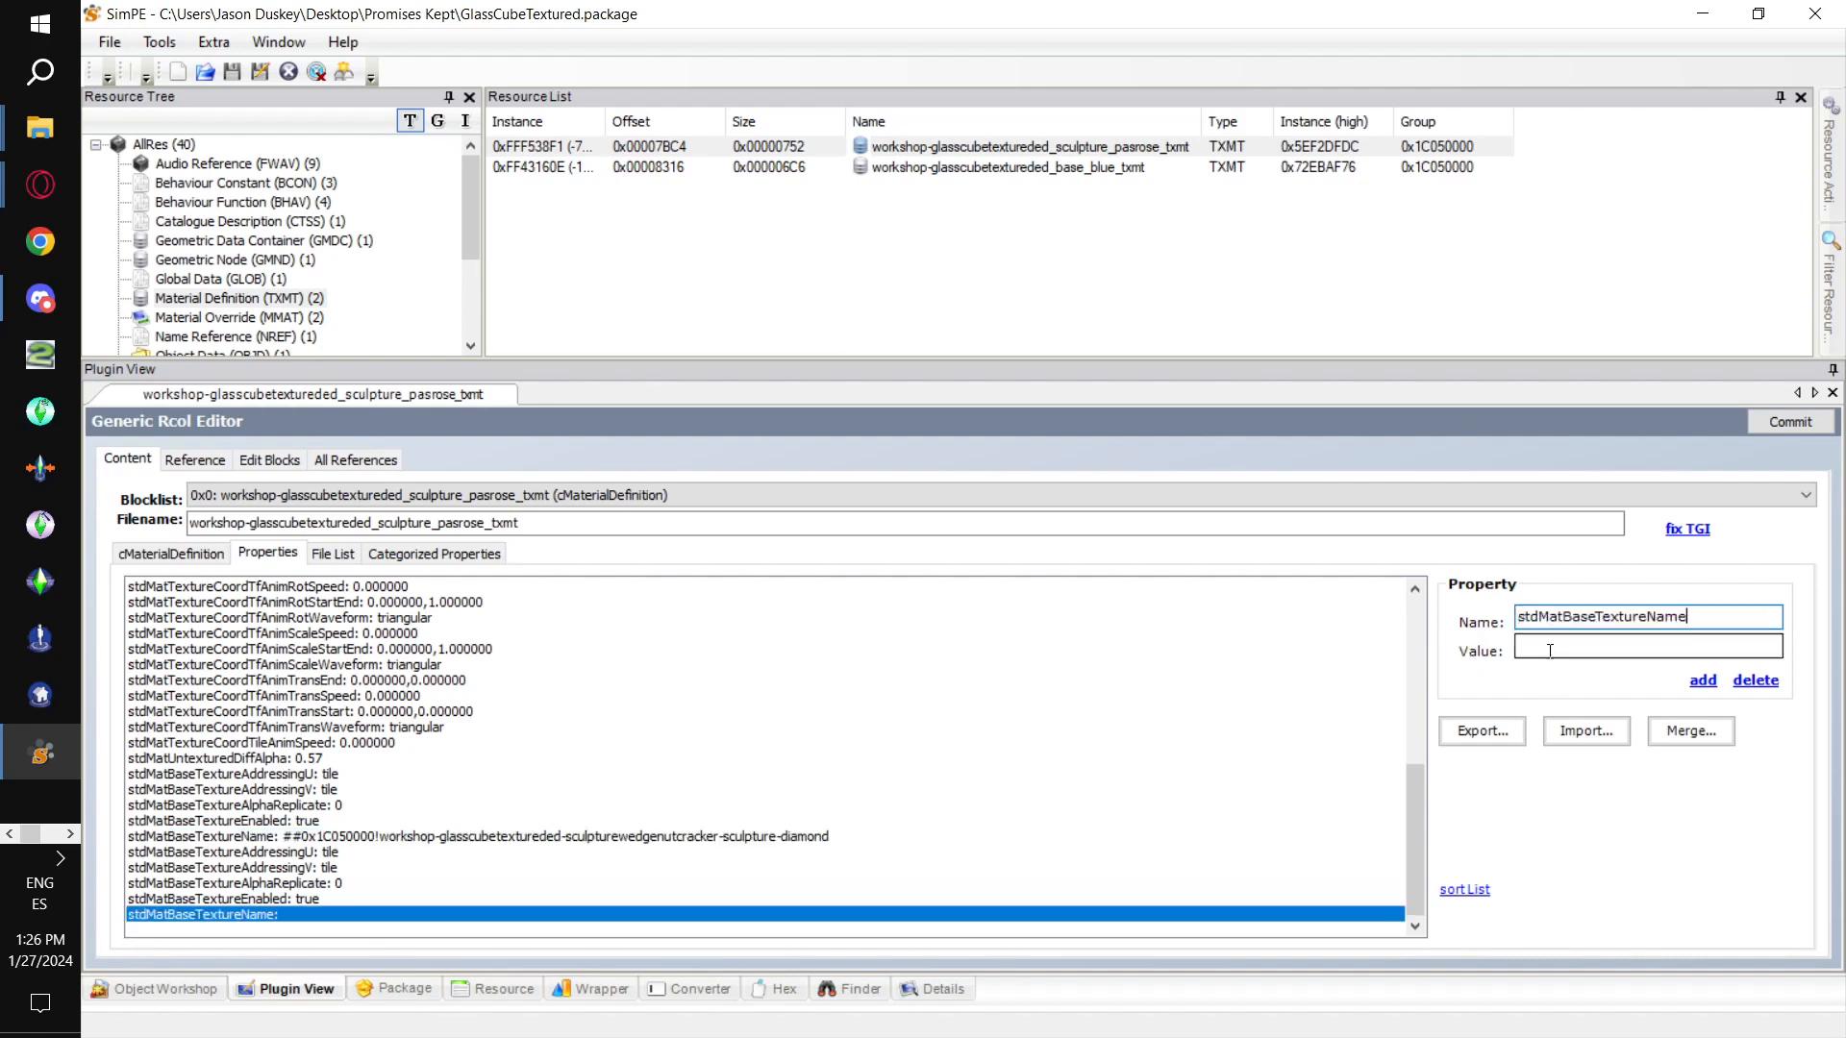
left_click(478, 837)
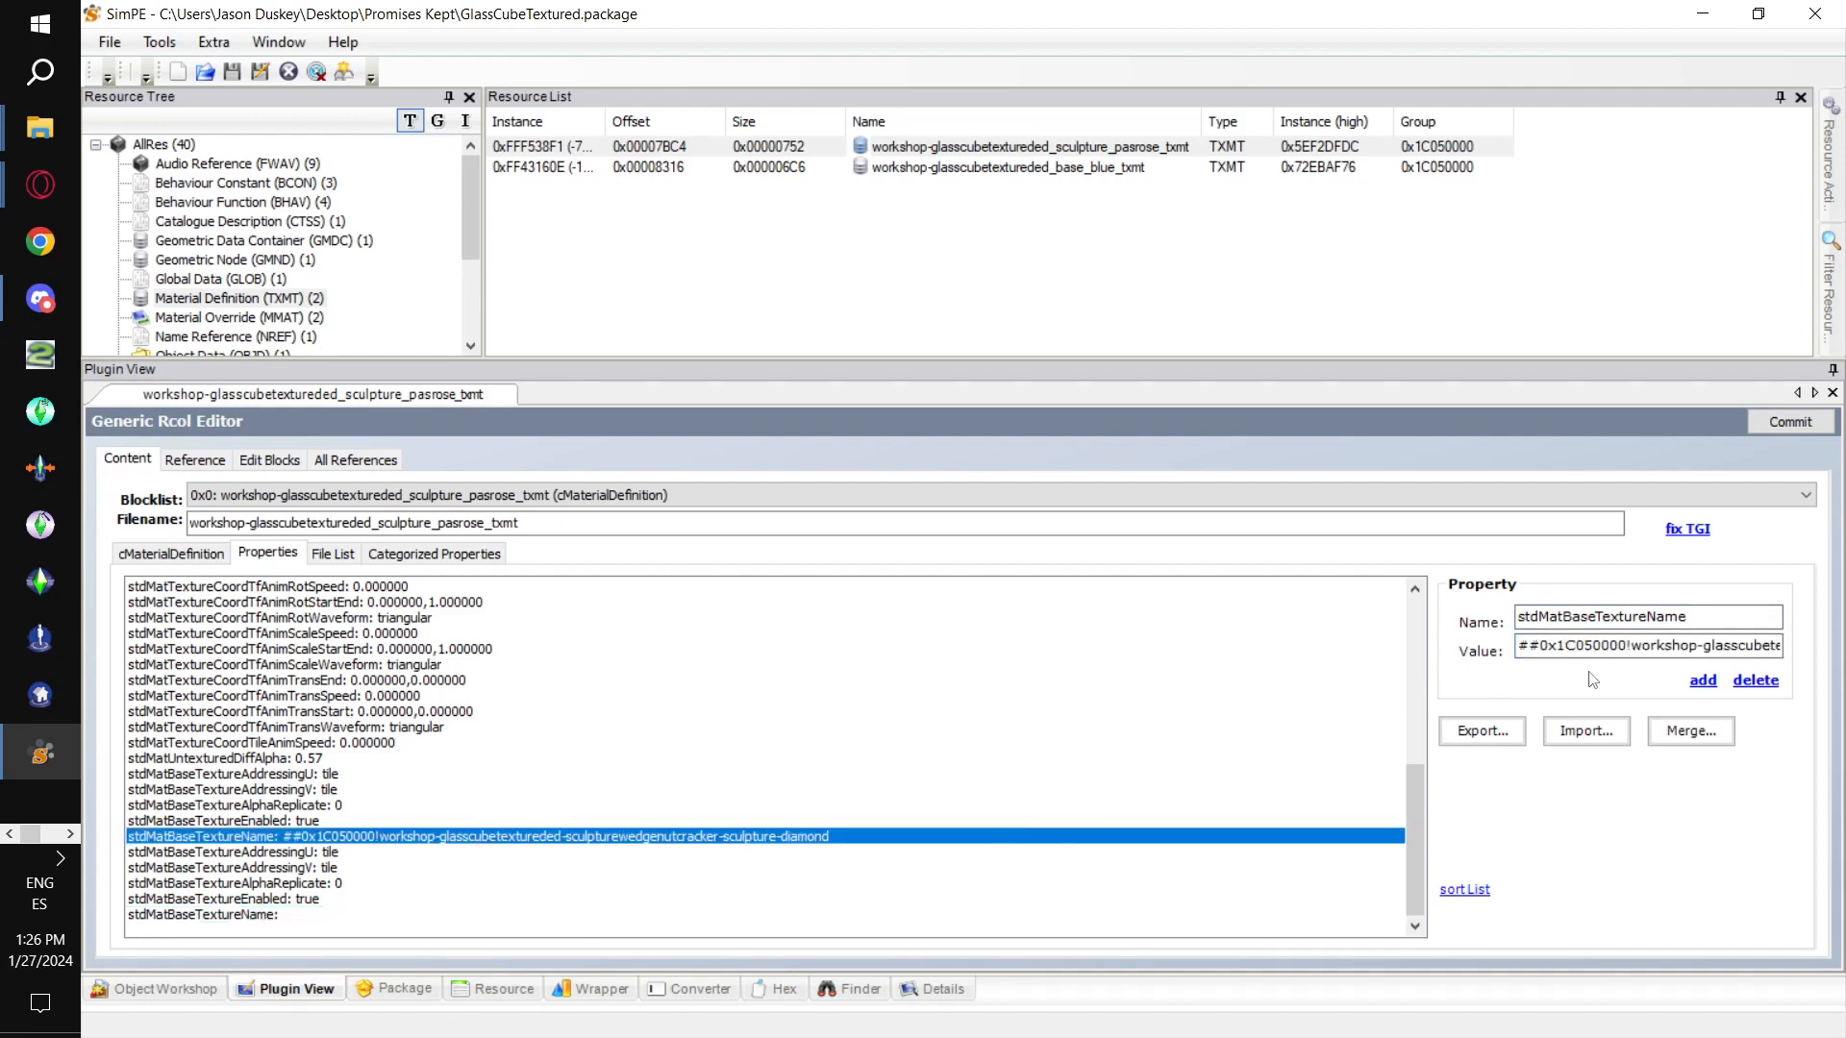
left_click_drag(1521, 649, 1781, 649)
key("ctrl+c")
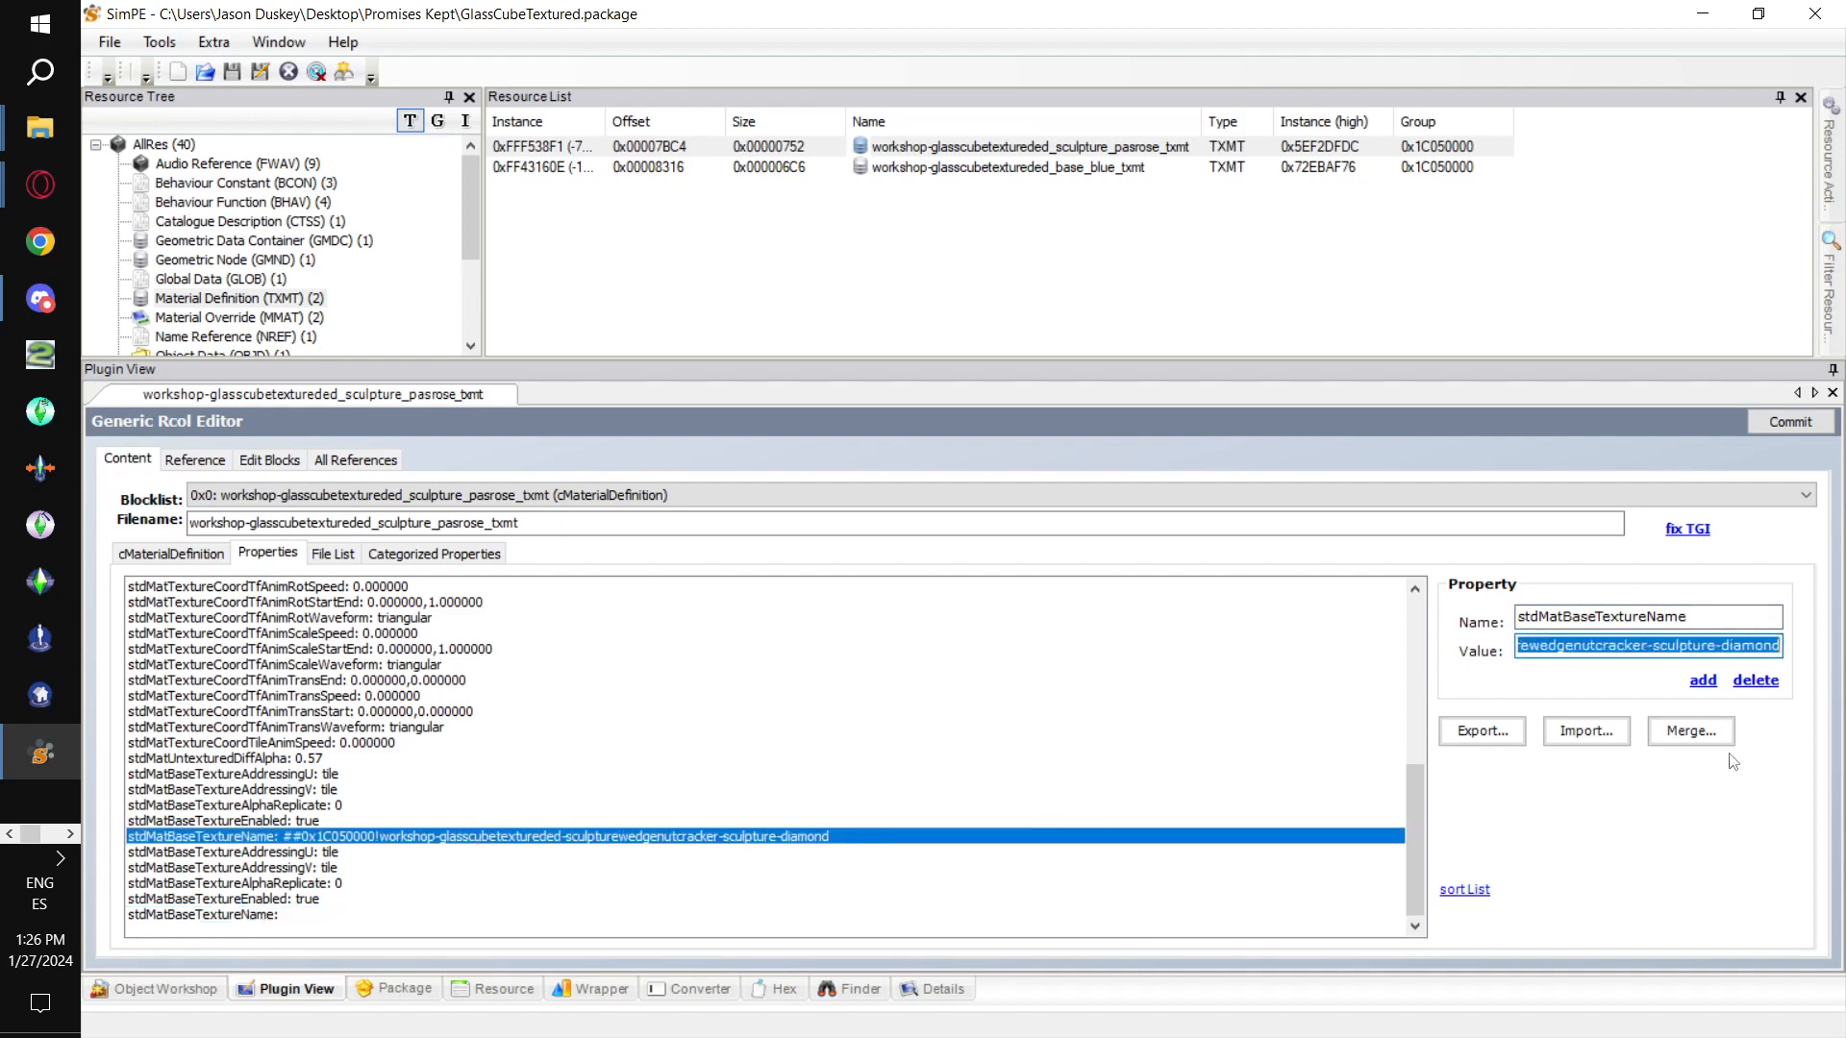
left_click(329, 921)
left_click(1554, 648)
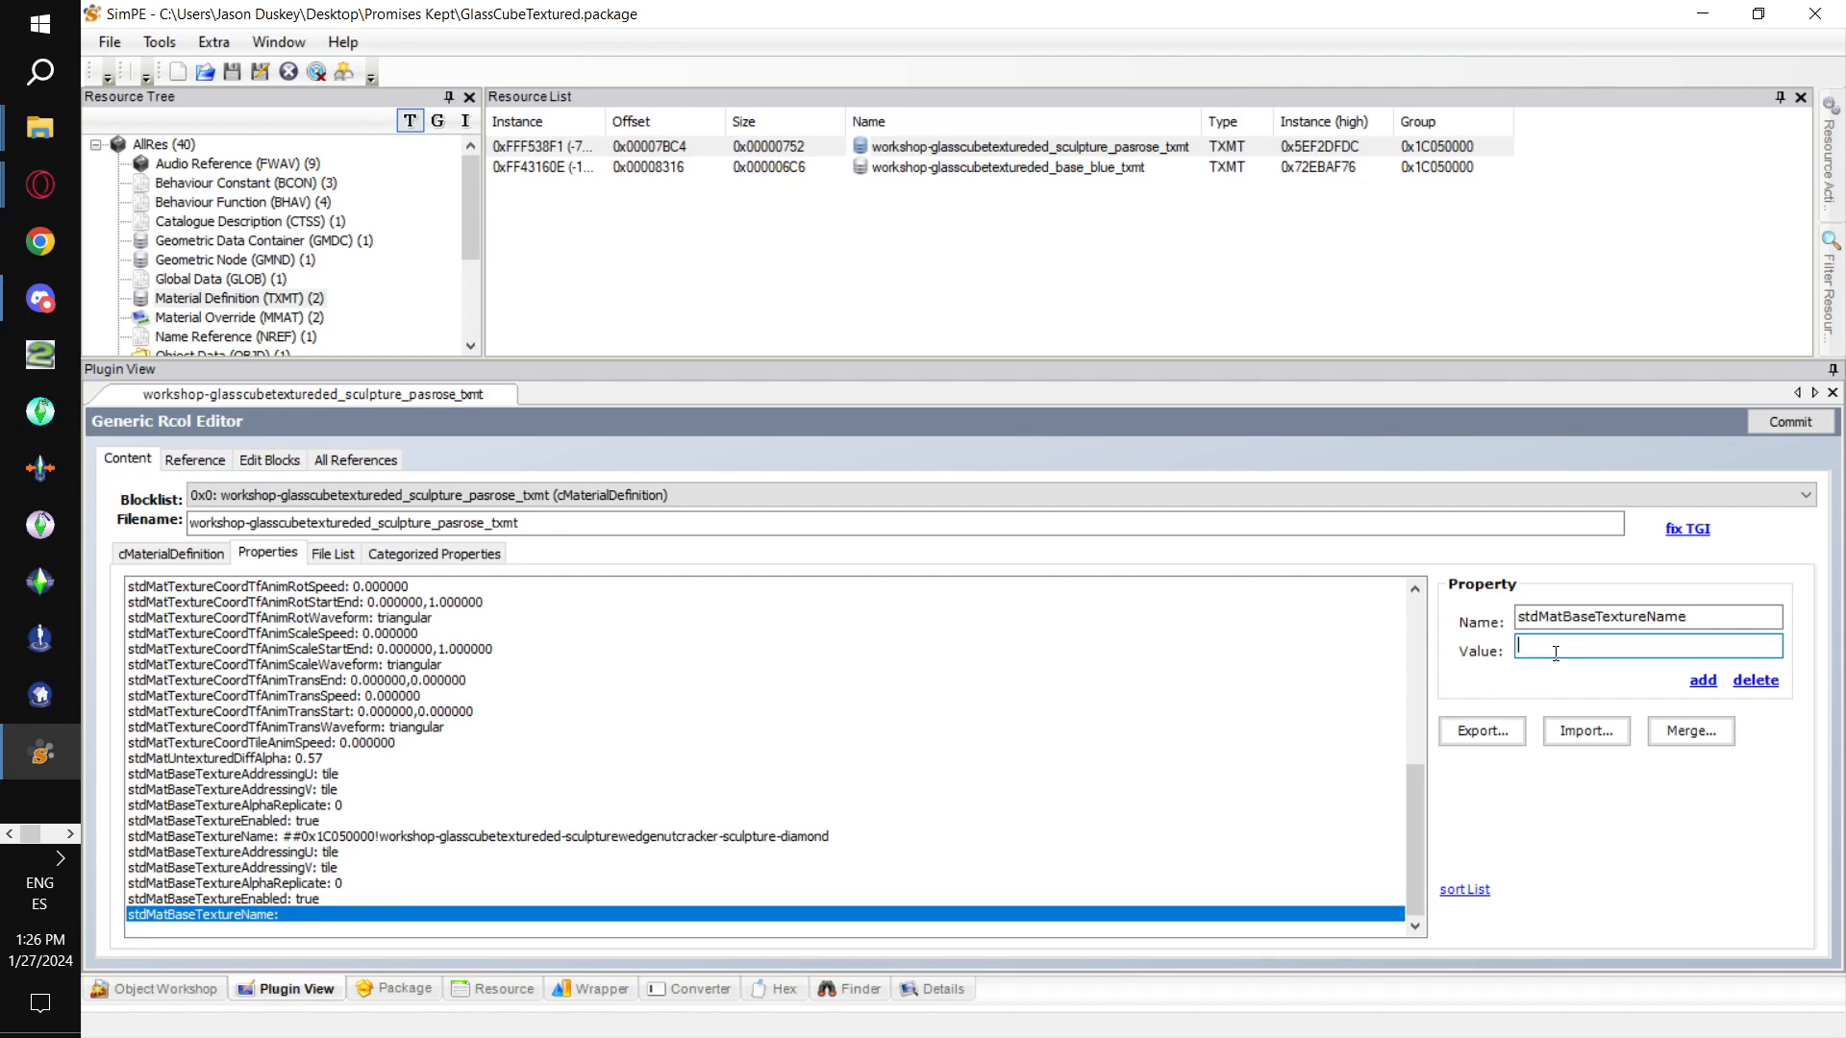
key("ctrl+v")
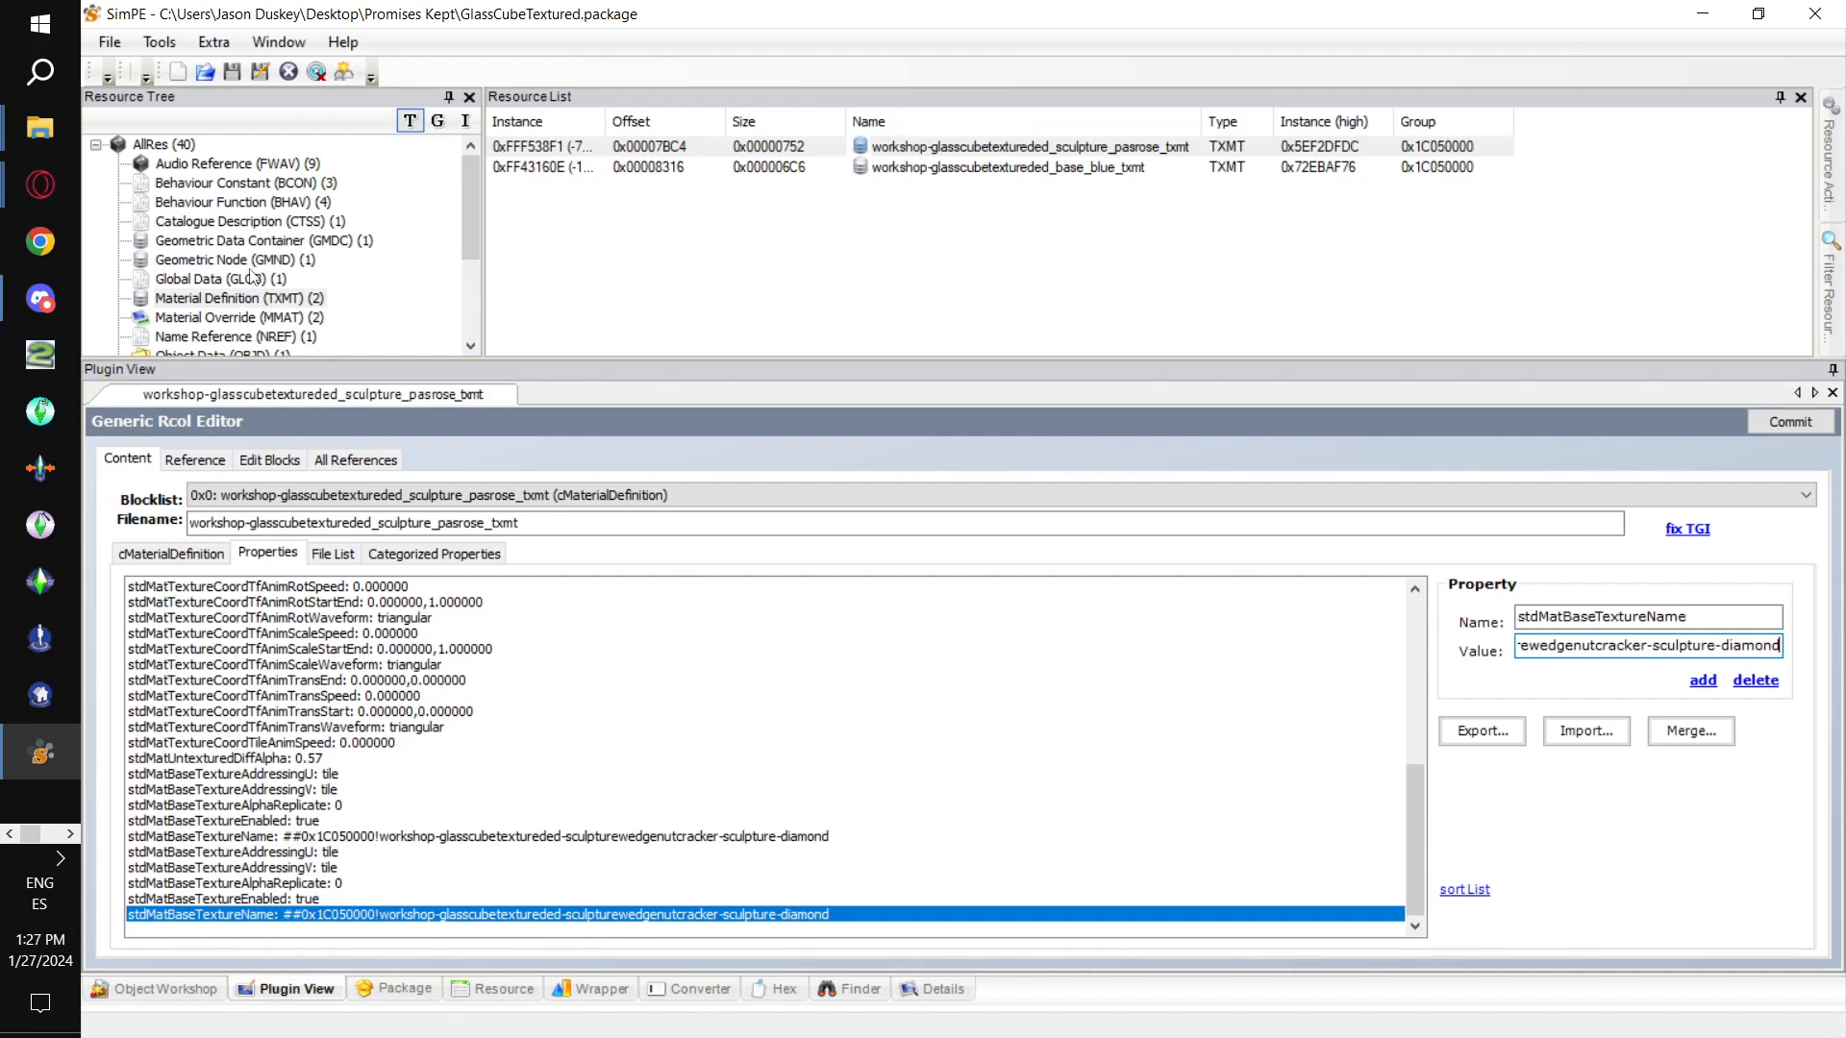
Examine the ## prefix and the group number at the start of the original stdMatBaseTextureName value.
left_click(428, 839)
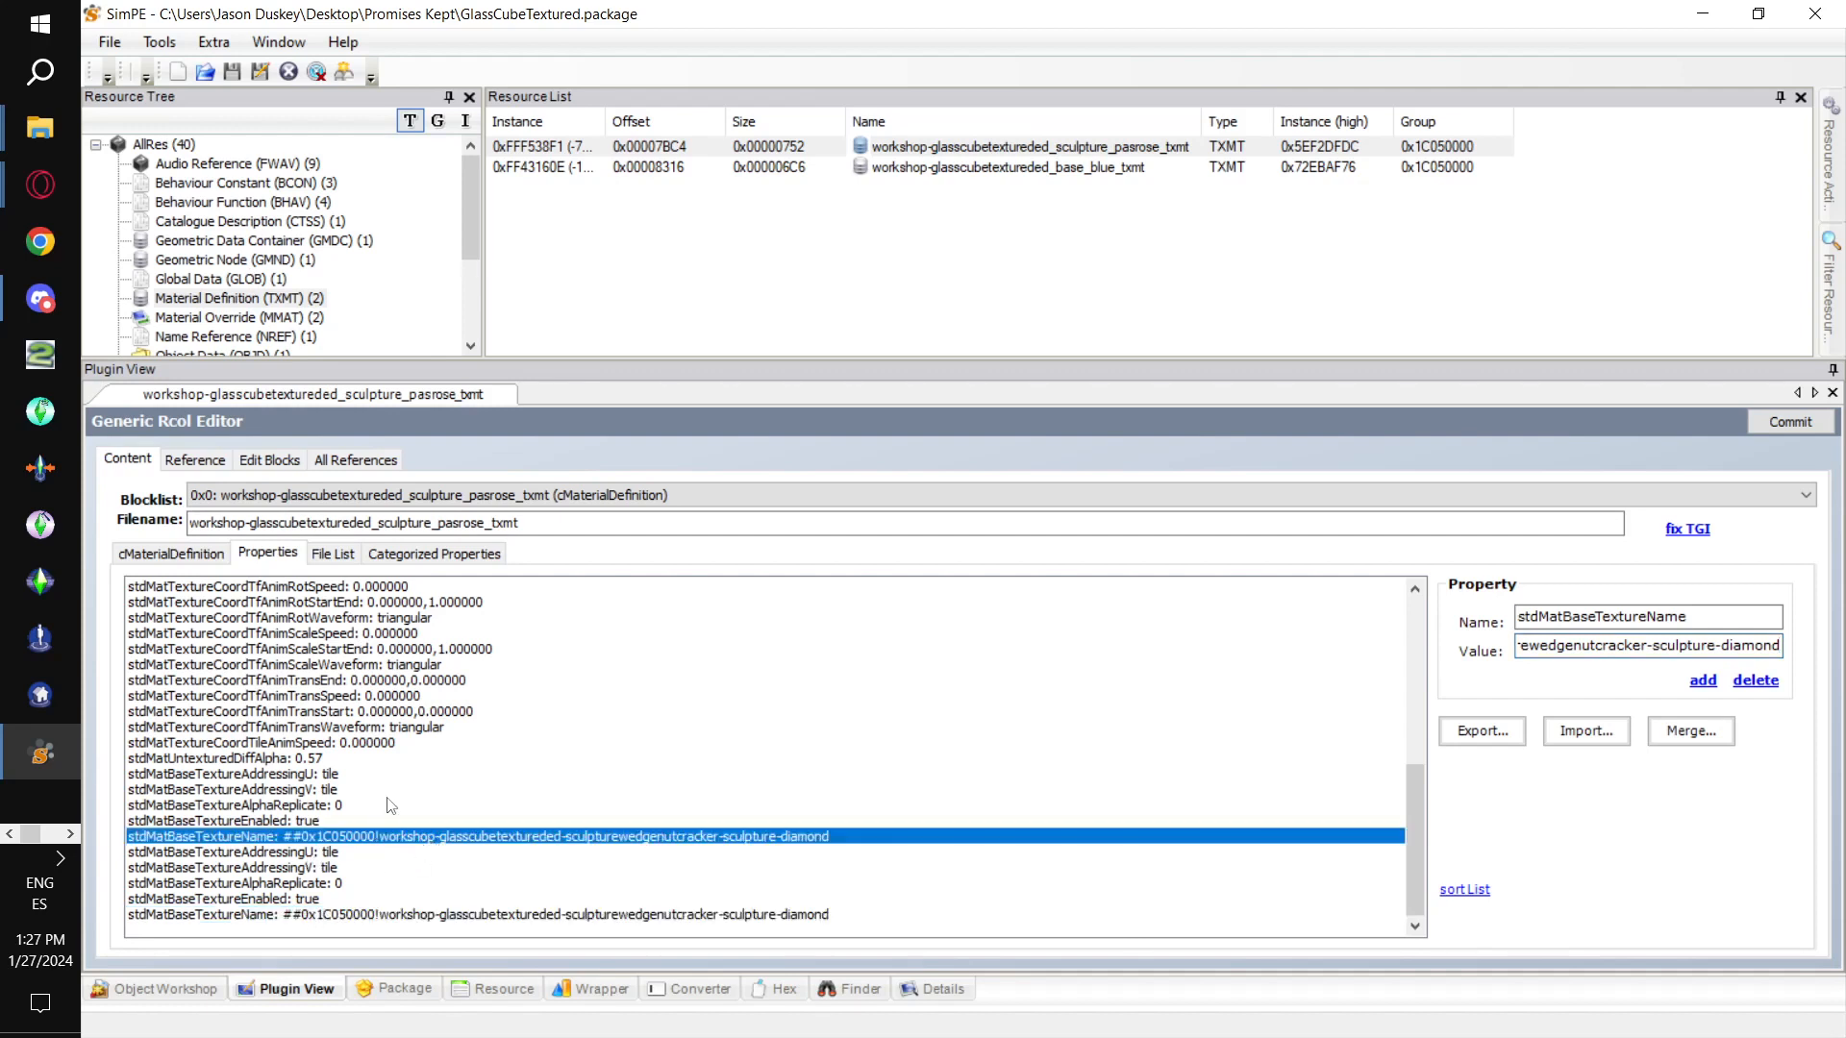
left_click_drag(1668, 648, 1359, 664)
left_click(1539, 646)
left_click_drag(1519, 646, 1537, 649)
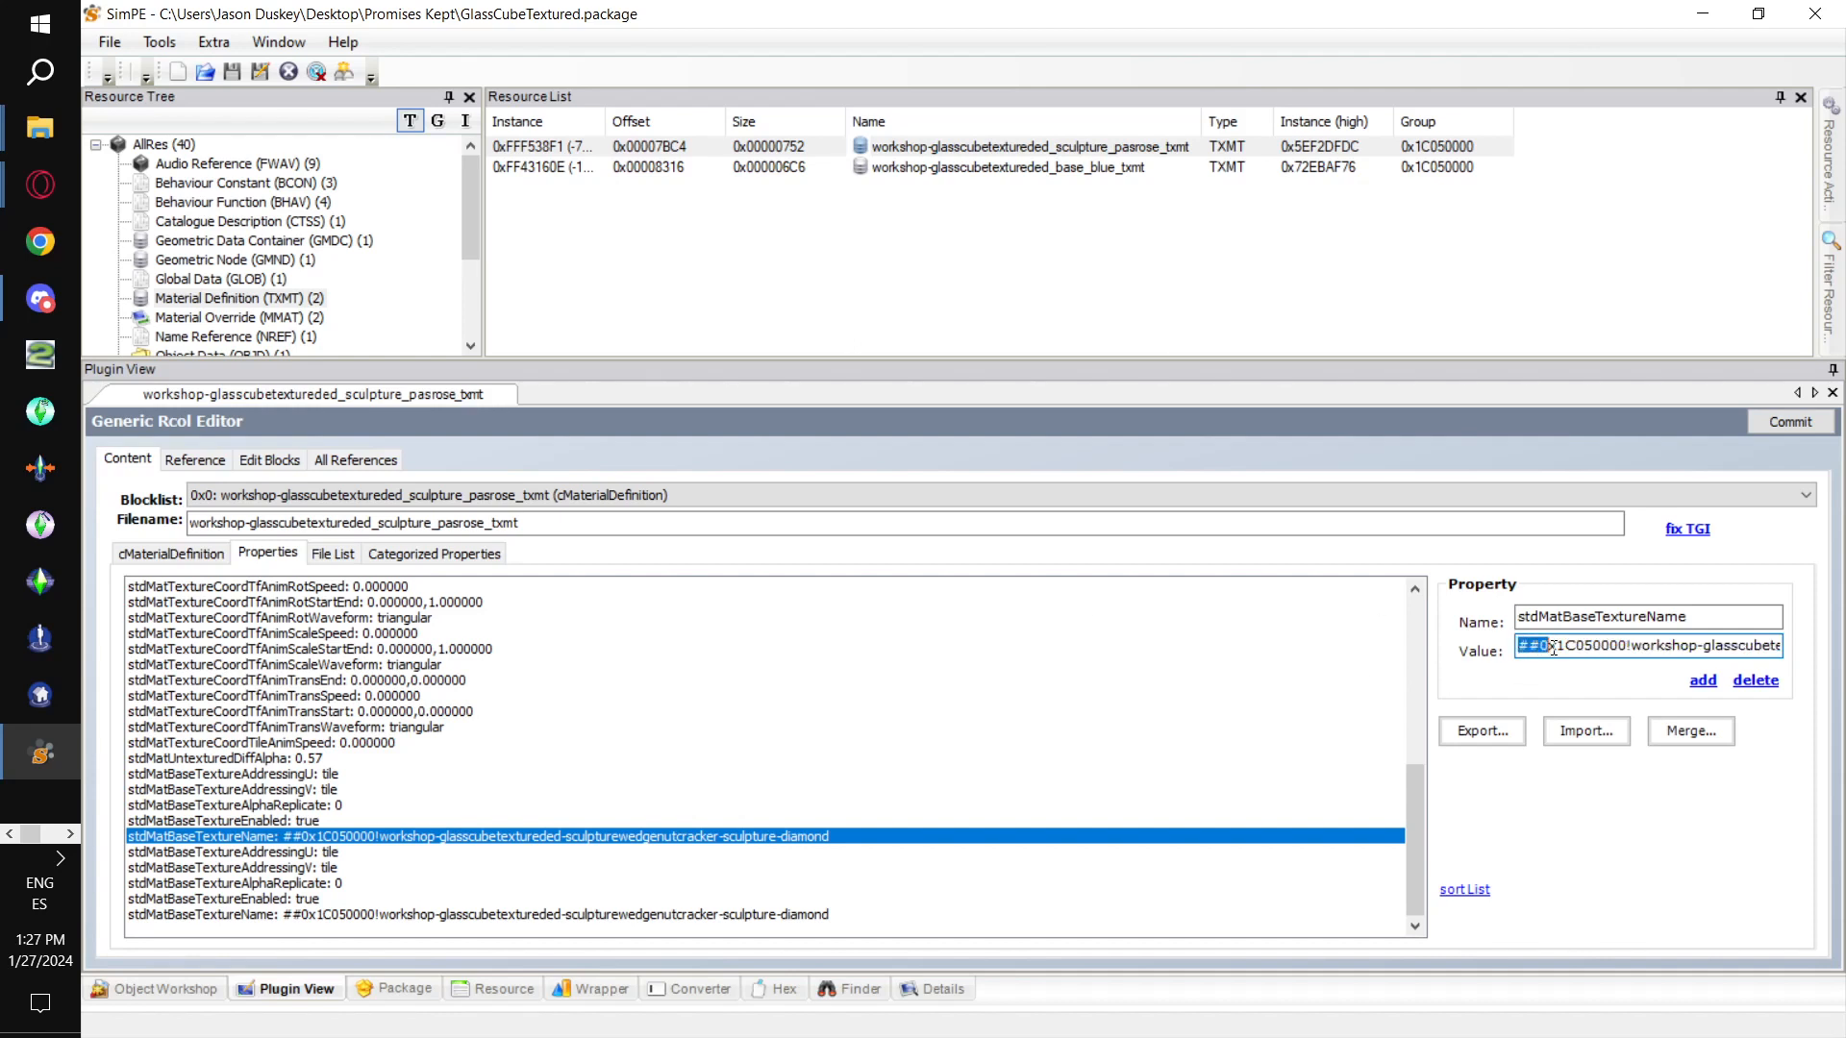
left_click_drag(1551, 648, 1634, 656)
Delete the five duplicate stdMatBaseTexture properties at the end of the list and commit the material definition.
left_click(801, 914)
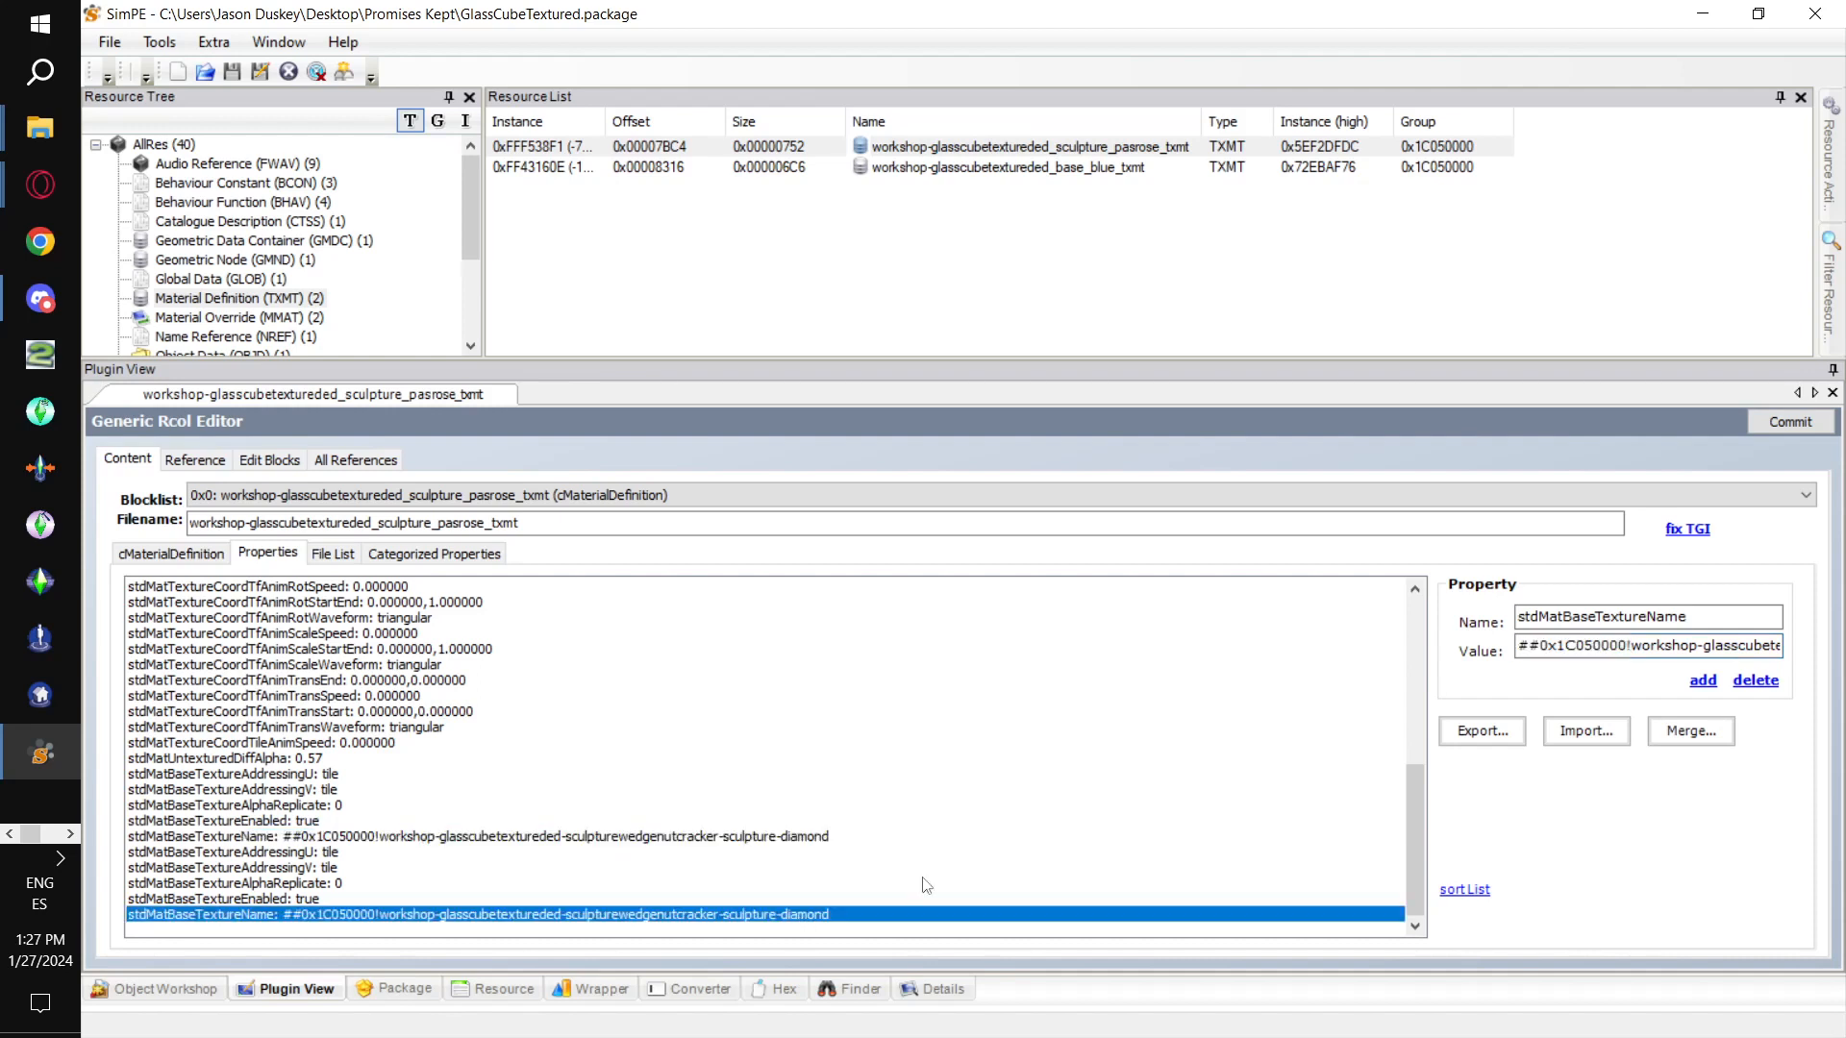
left_click(1763, 681)
left_click(367, 899)
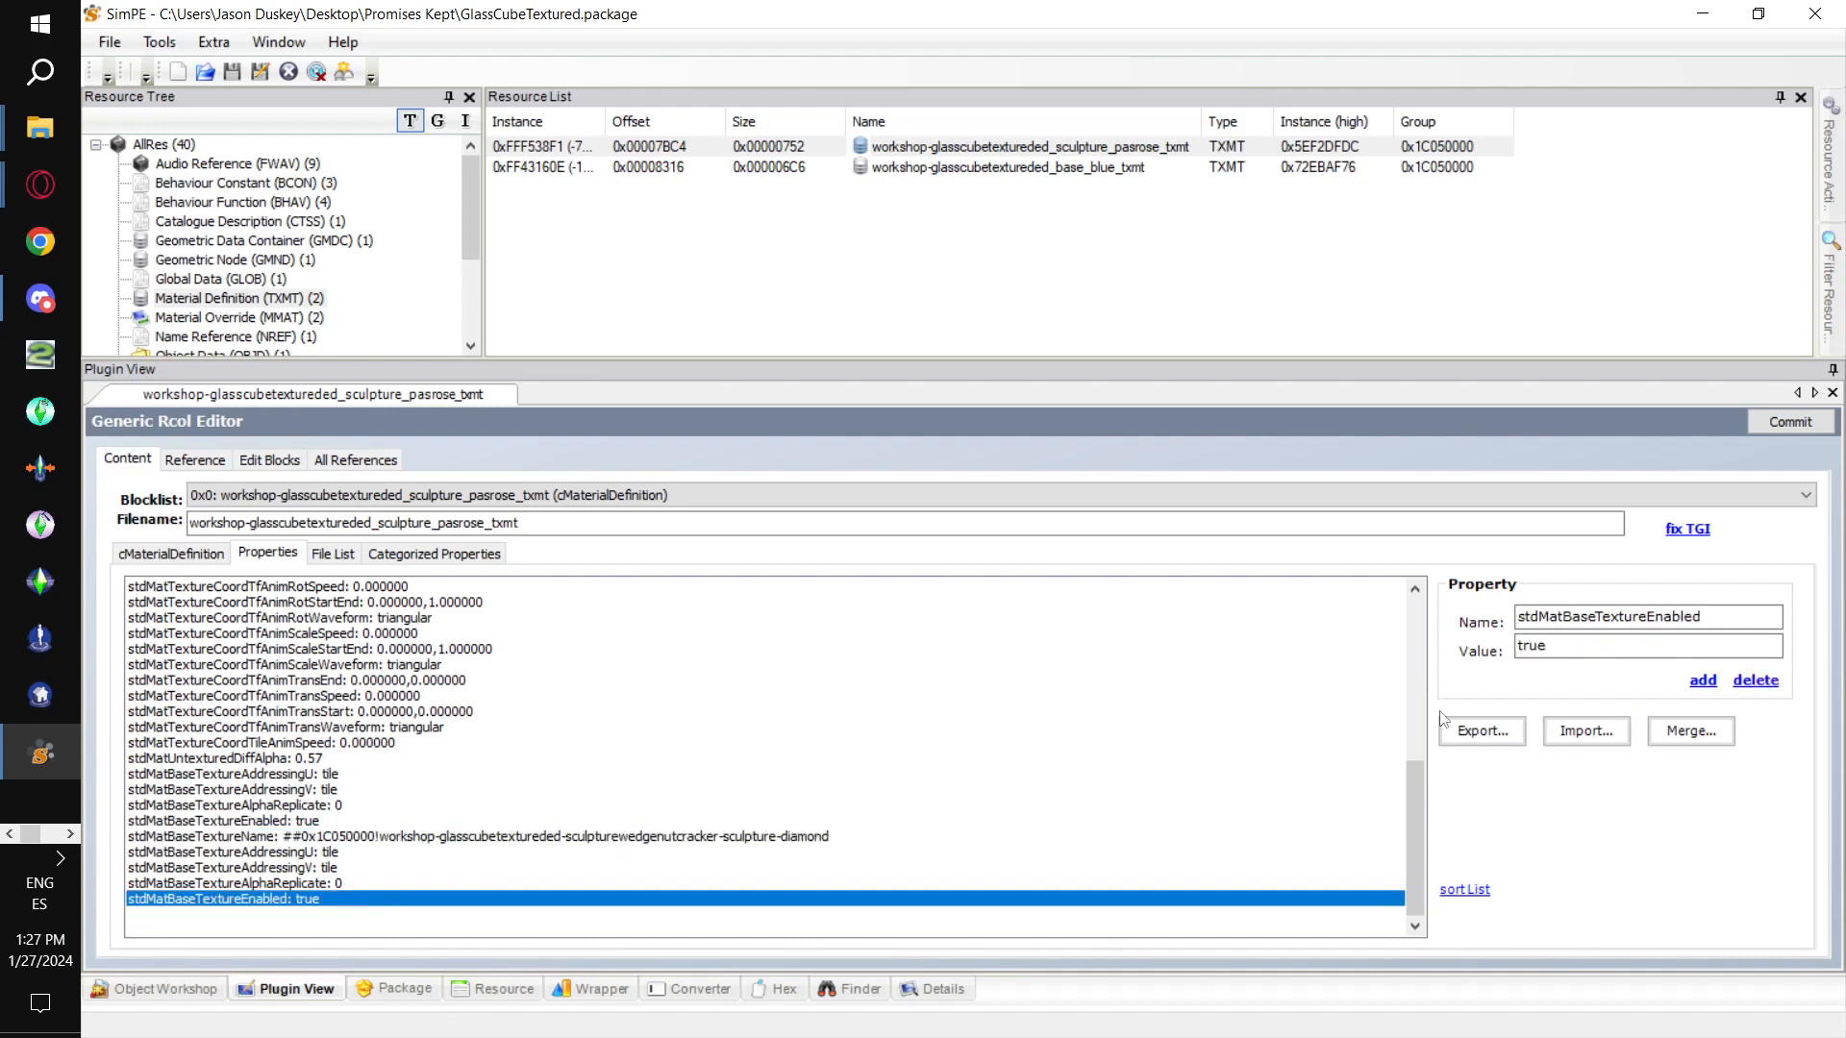
left_click(1767, 682)
left_click(348, 885)
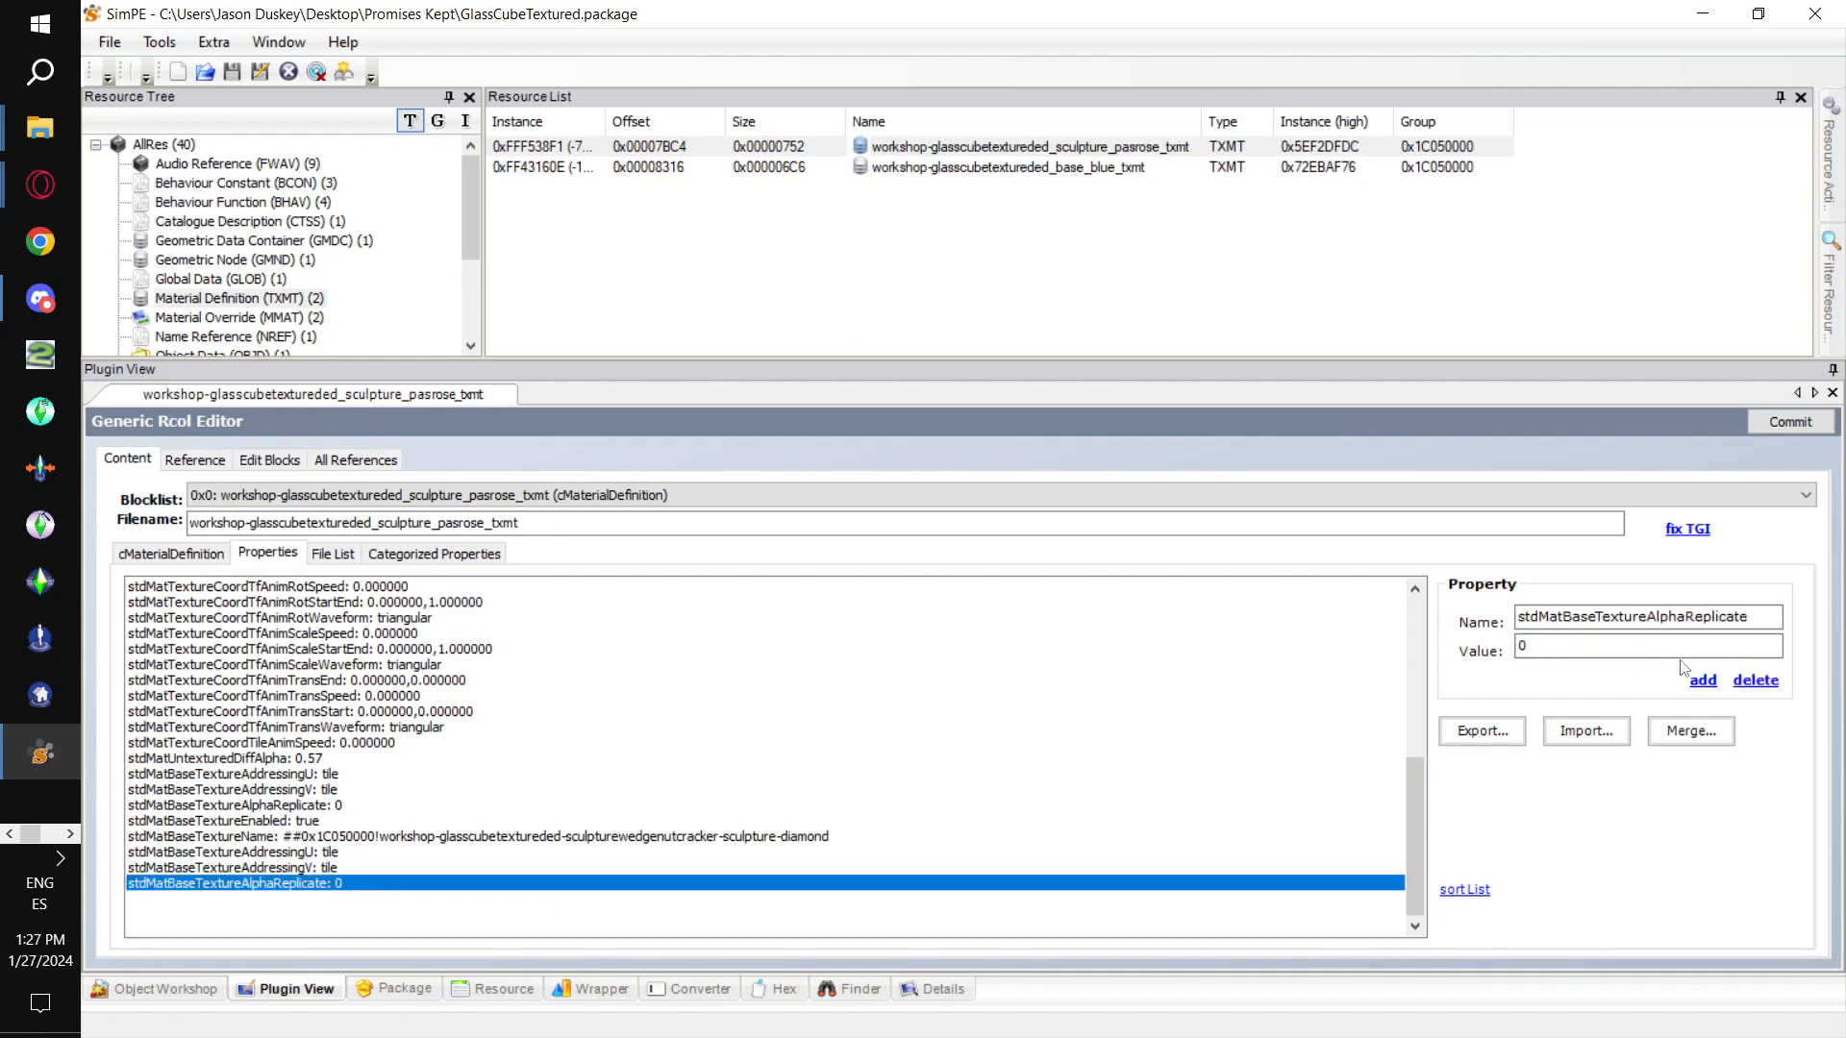
left_click(1771, 683)
left_click(351, 868)
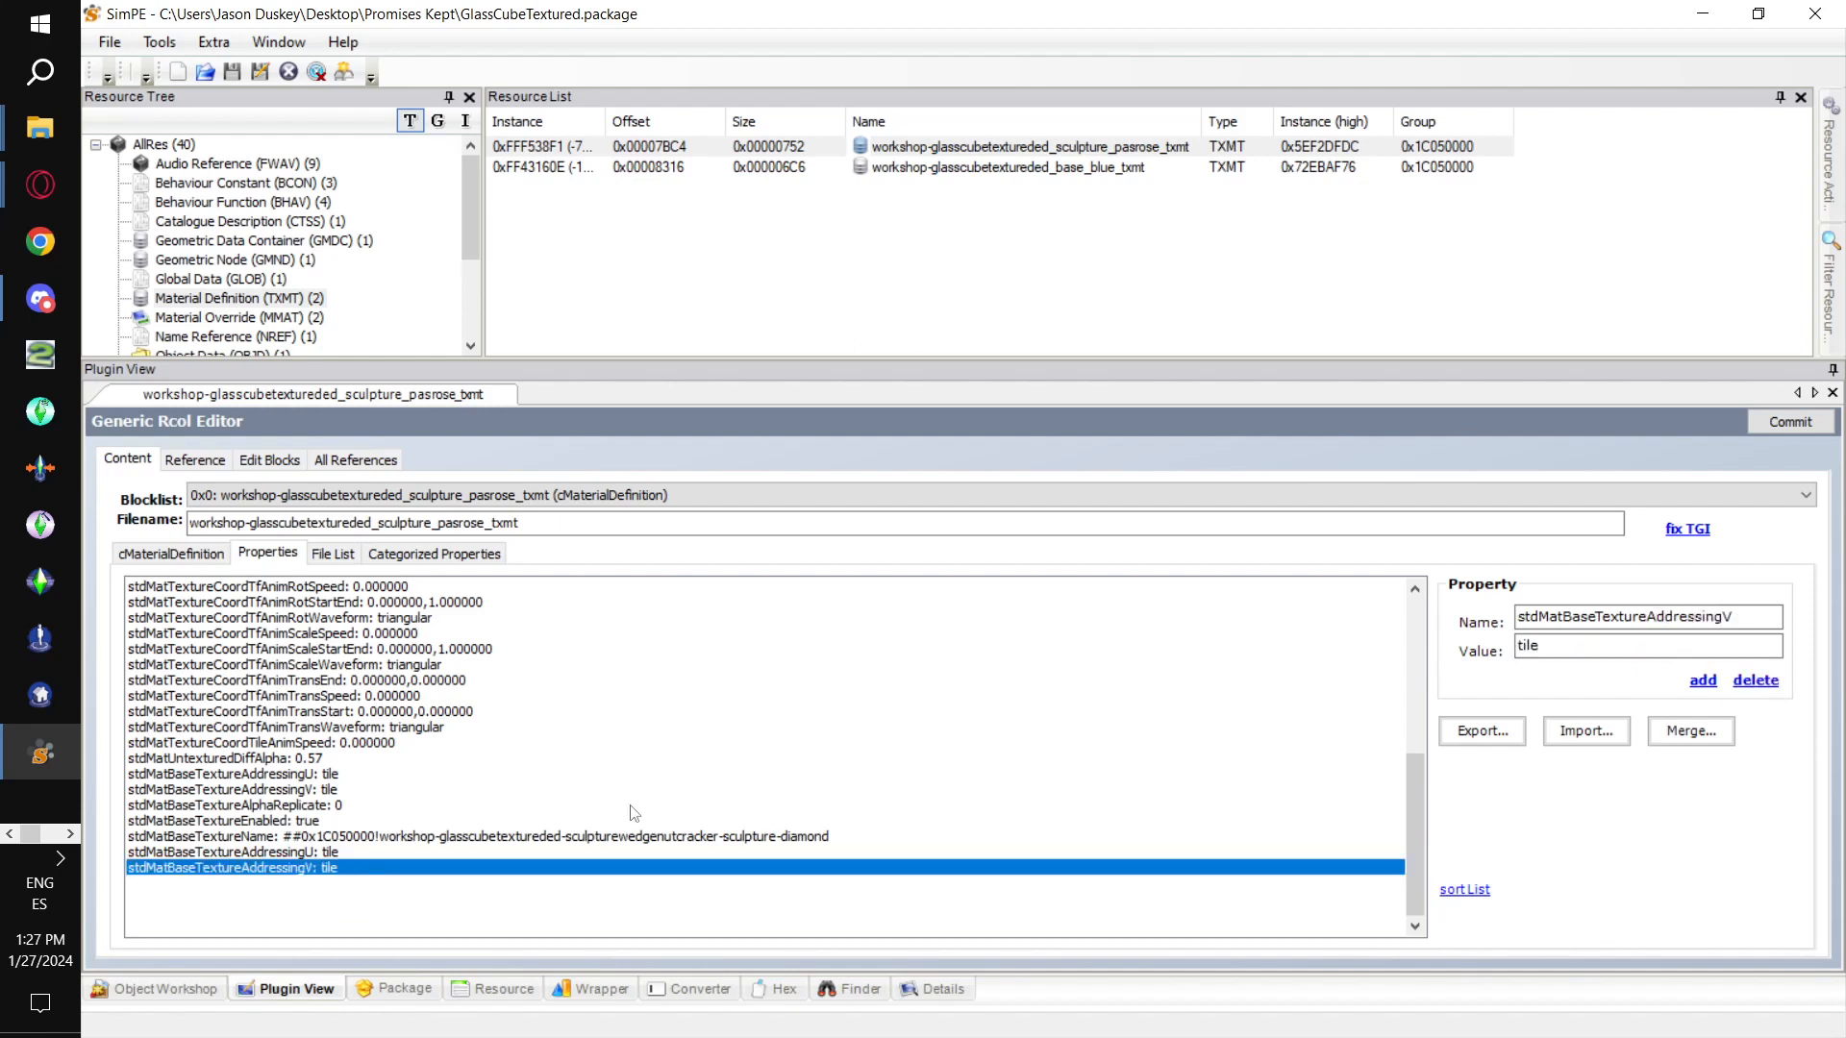
left_click(1762, 682)
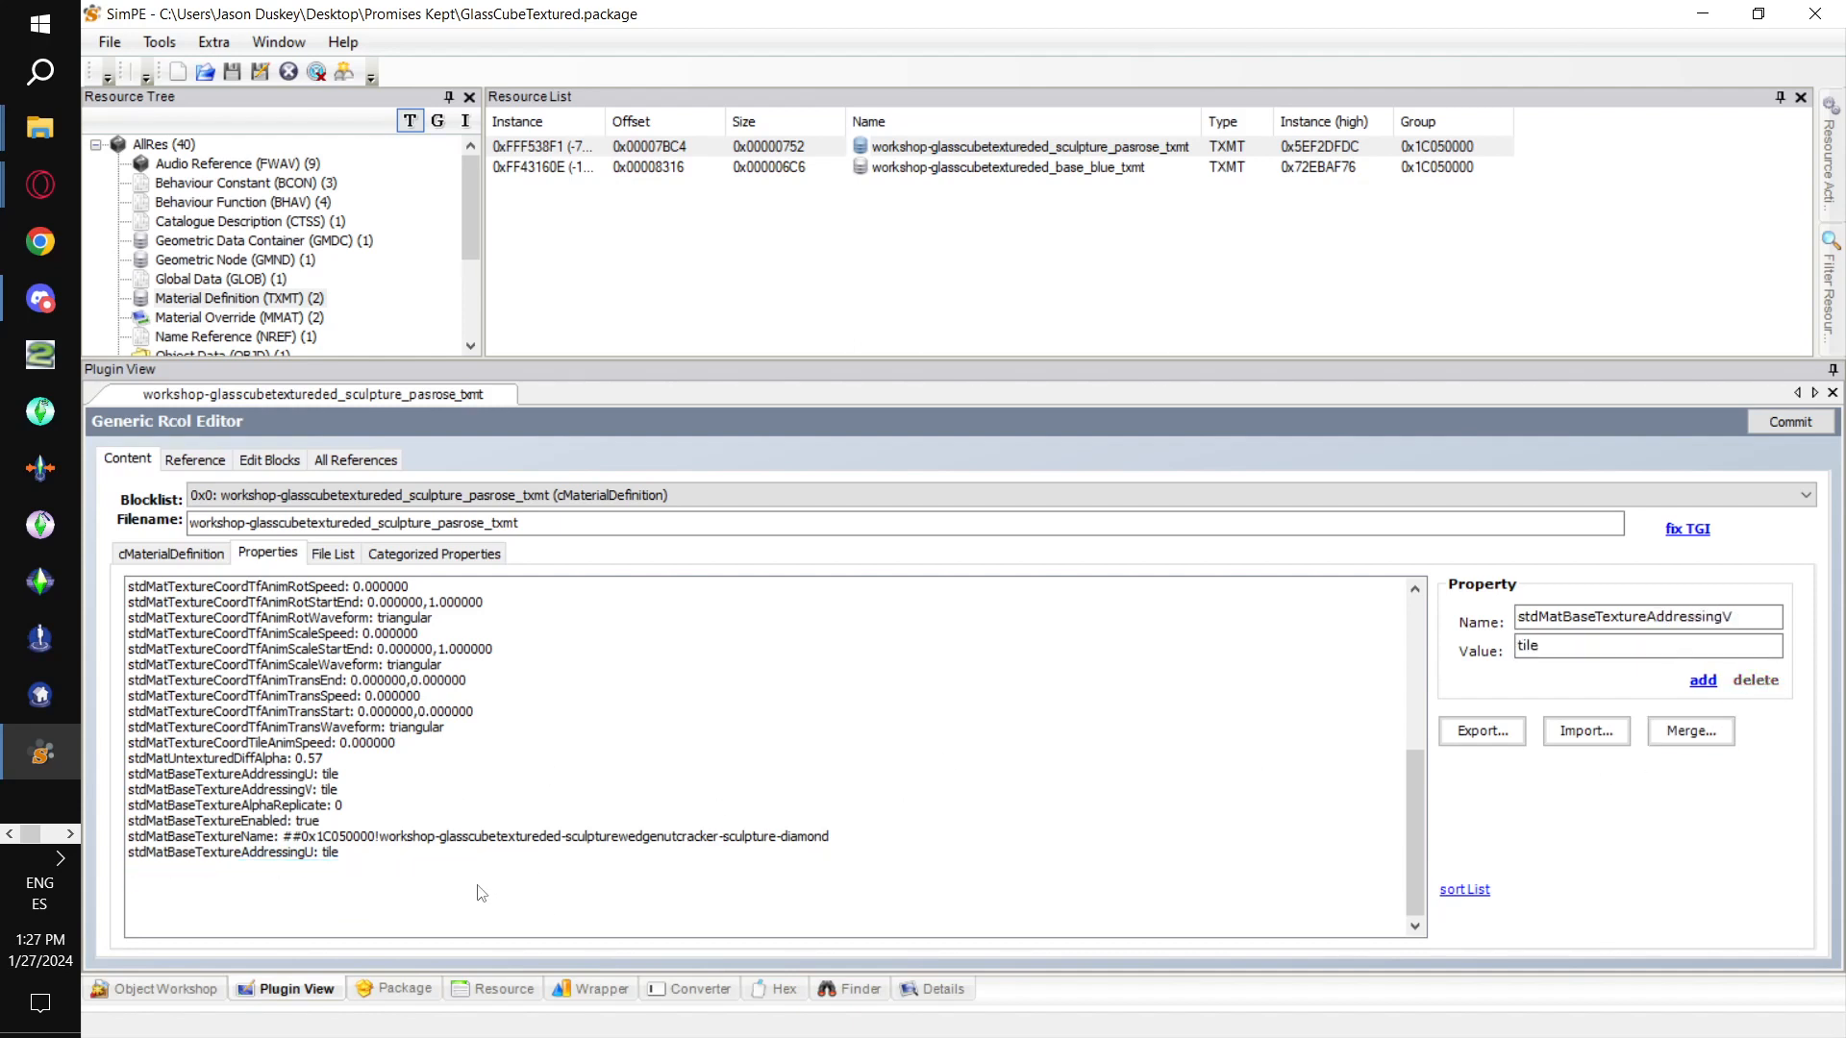
left_click(348, 853)
left_click(1759, 680)
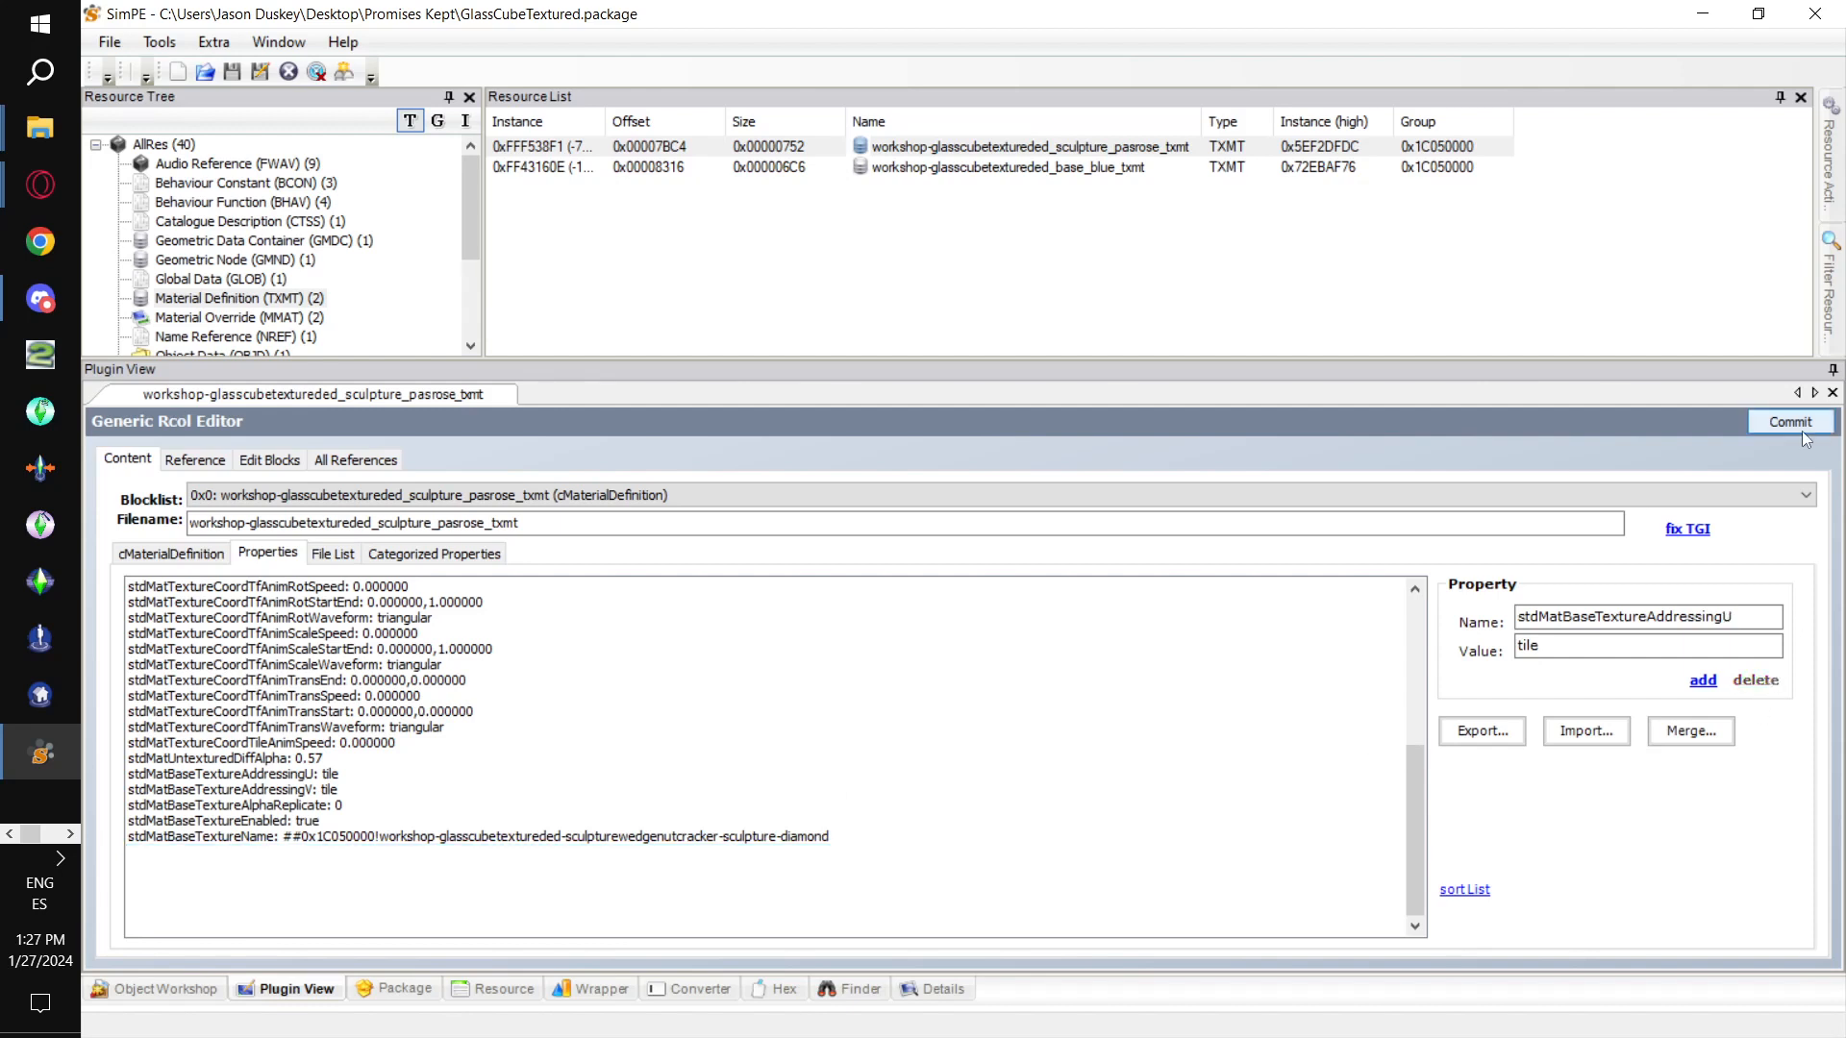
left_click(1790, 422)
left_click(1005, 604)
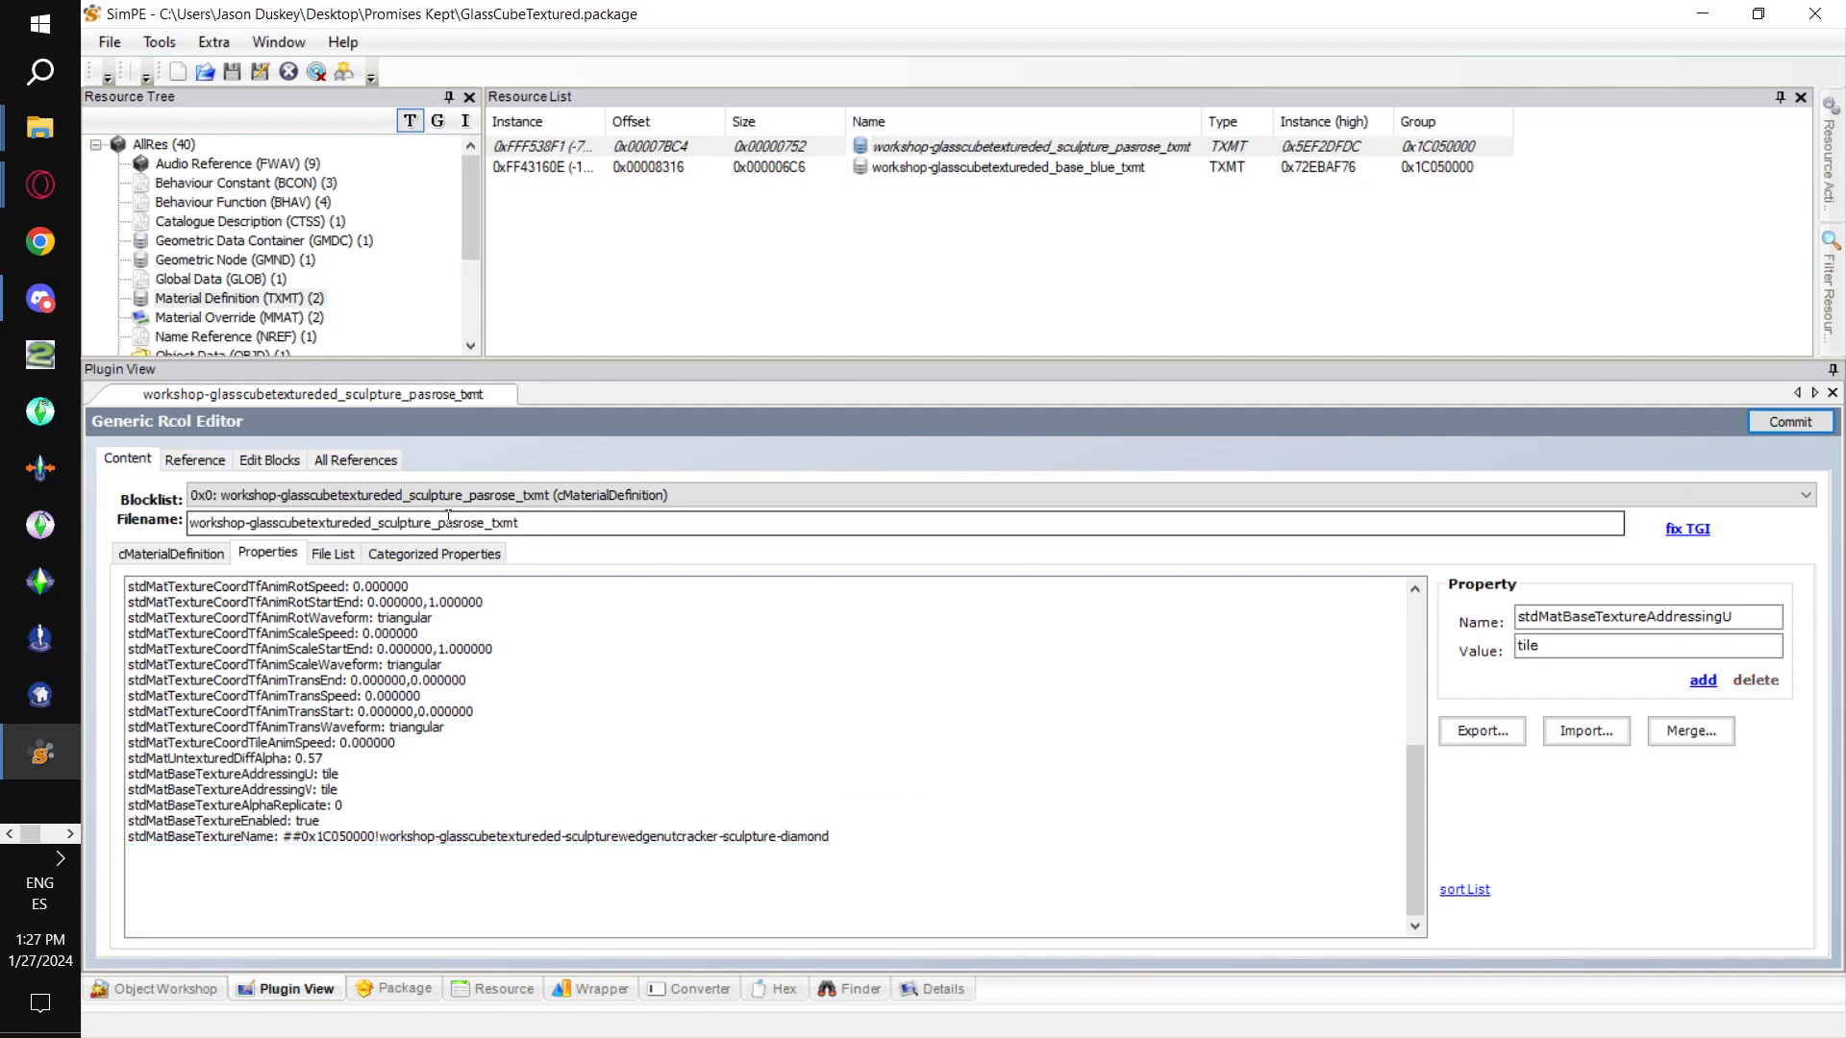
Set stdMatEnvCubeCoef in the categorized properties to 60, 60, 60.
left_click(462, 563)
left_click(1288, 692)
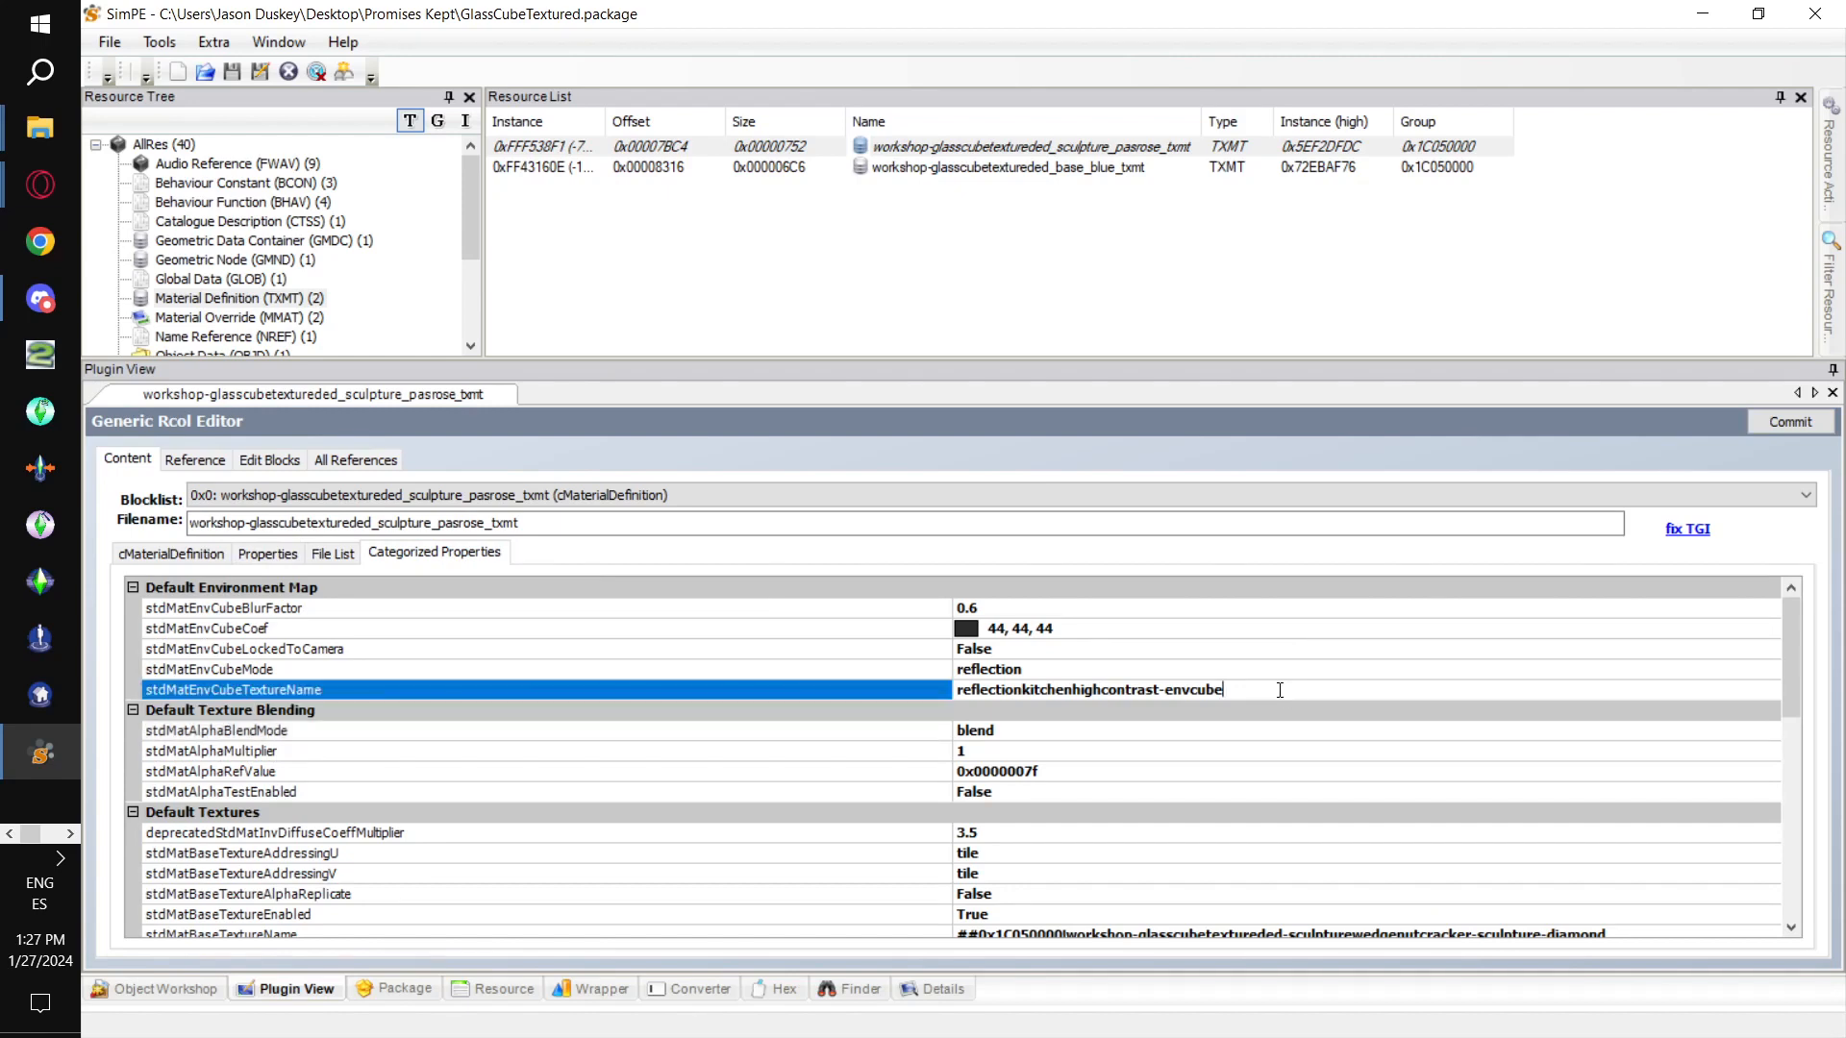
left_click(1092, 630)
double_click(1010, 631)
type("60, 60, 60")
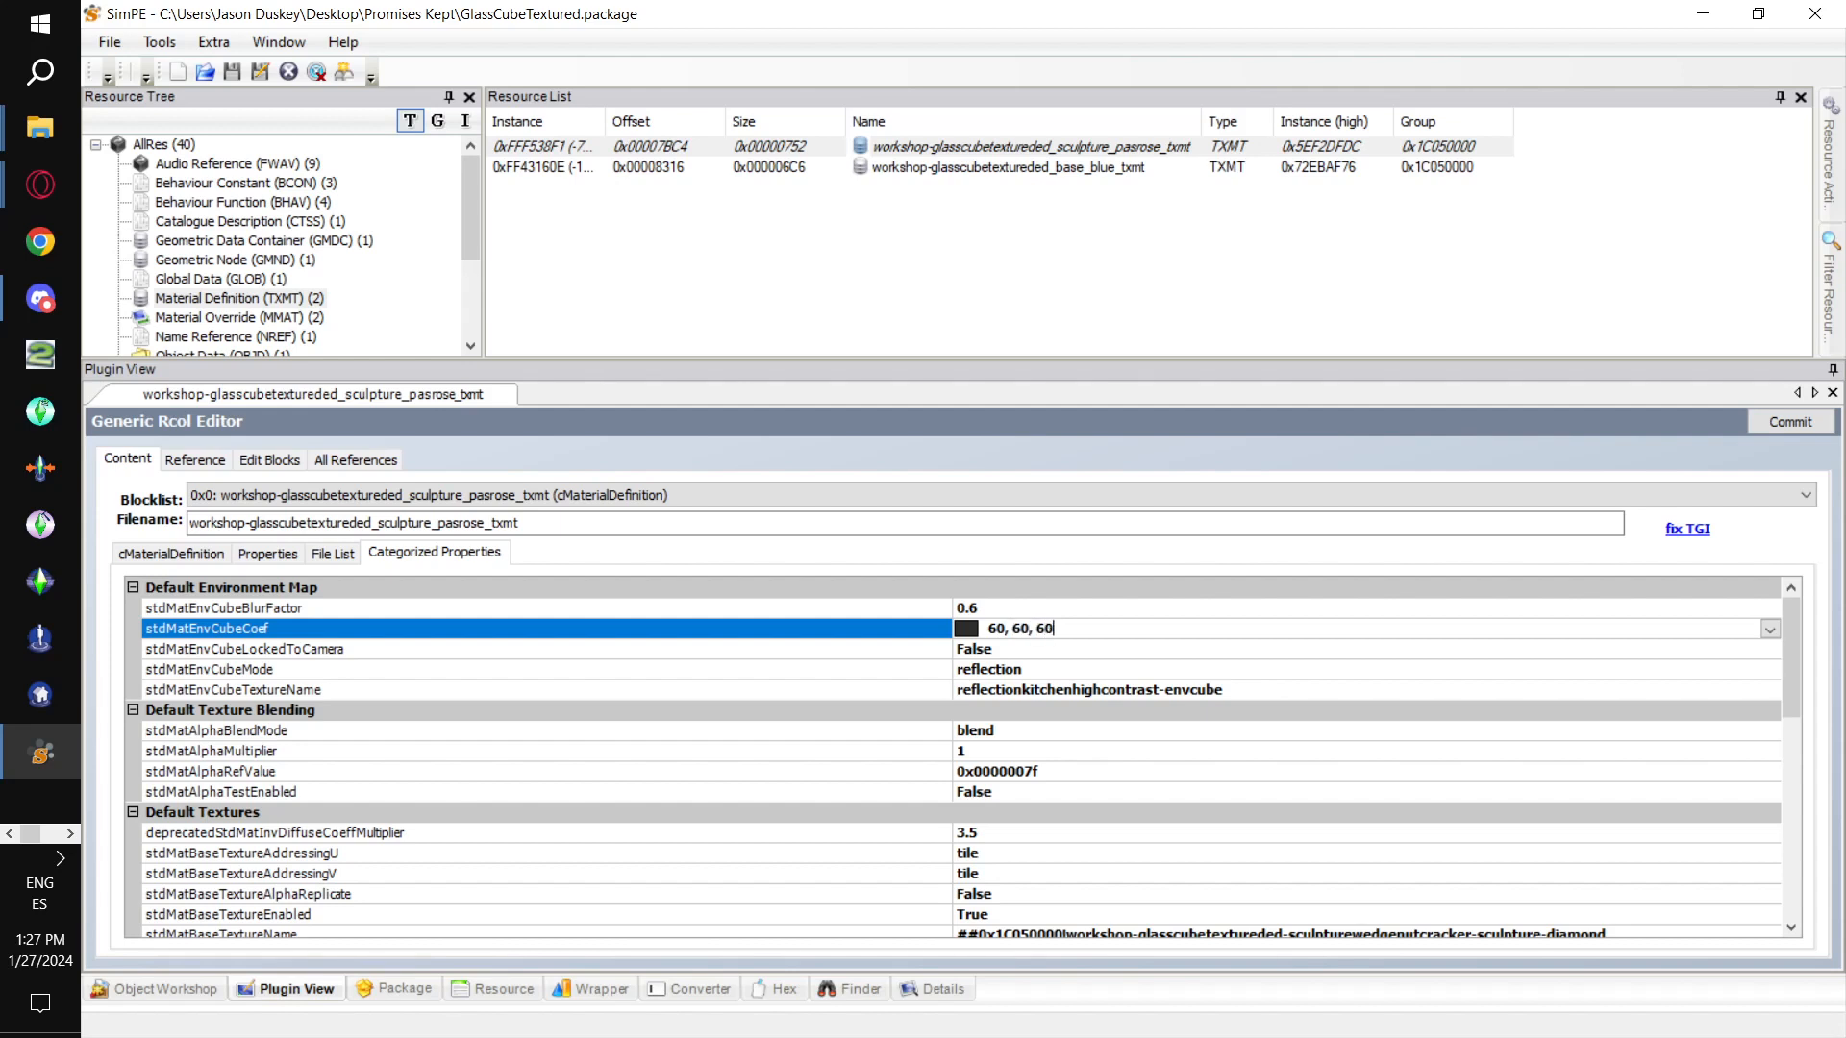
key("Return")
left_click(1050, 672)
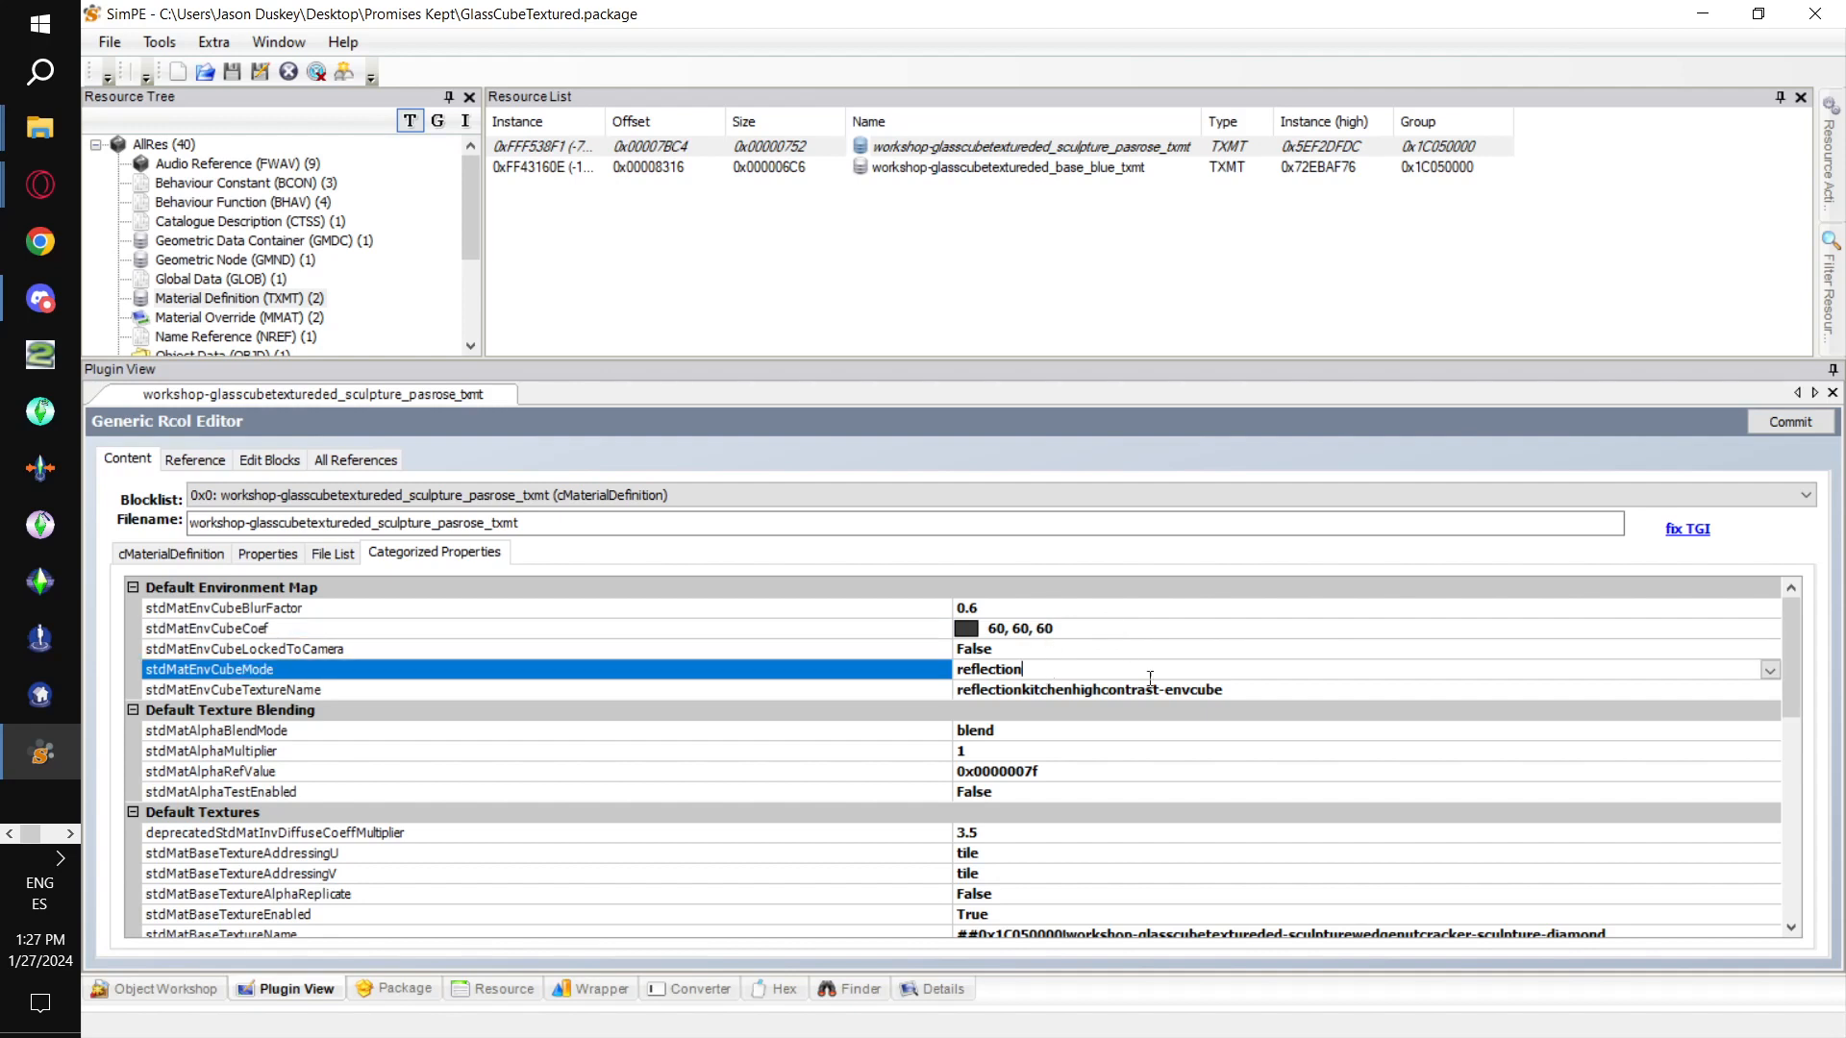
left_click(1245, 692)
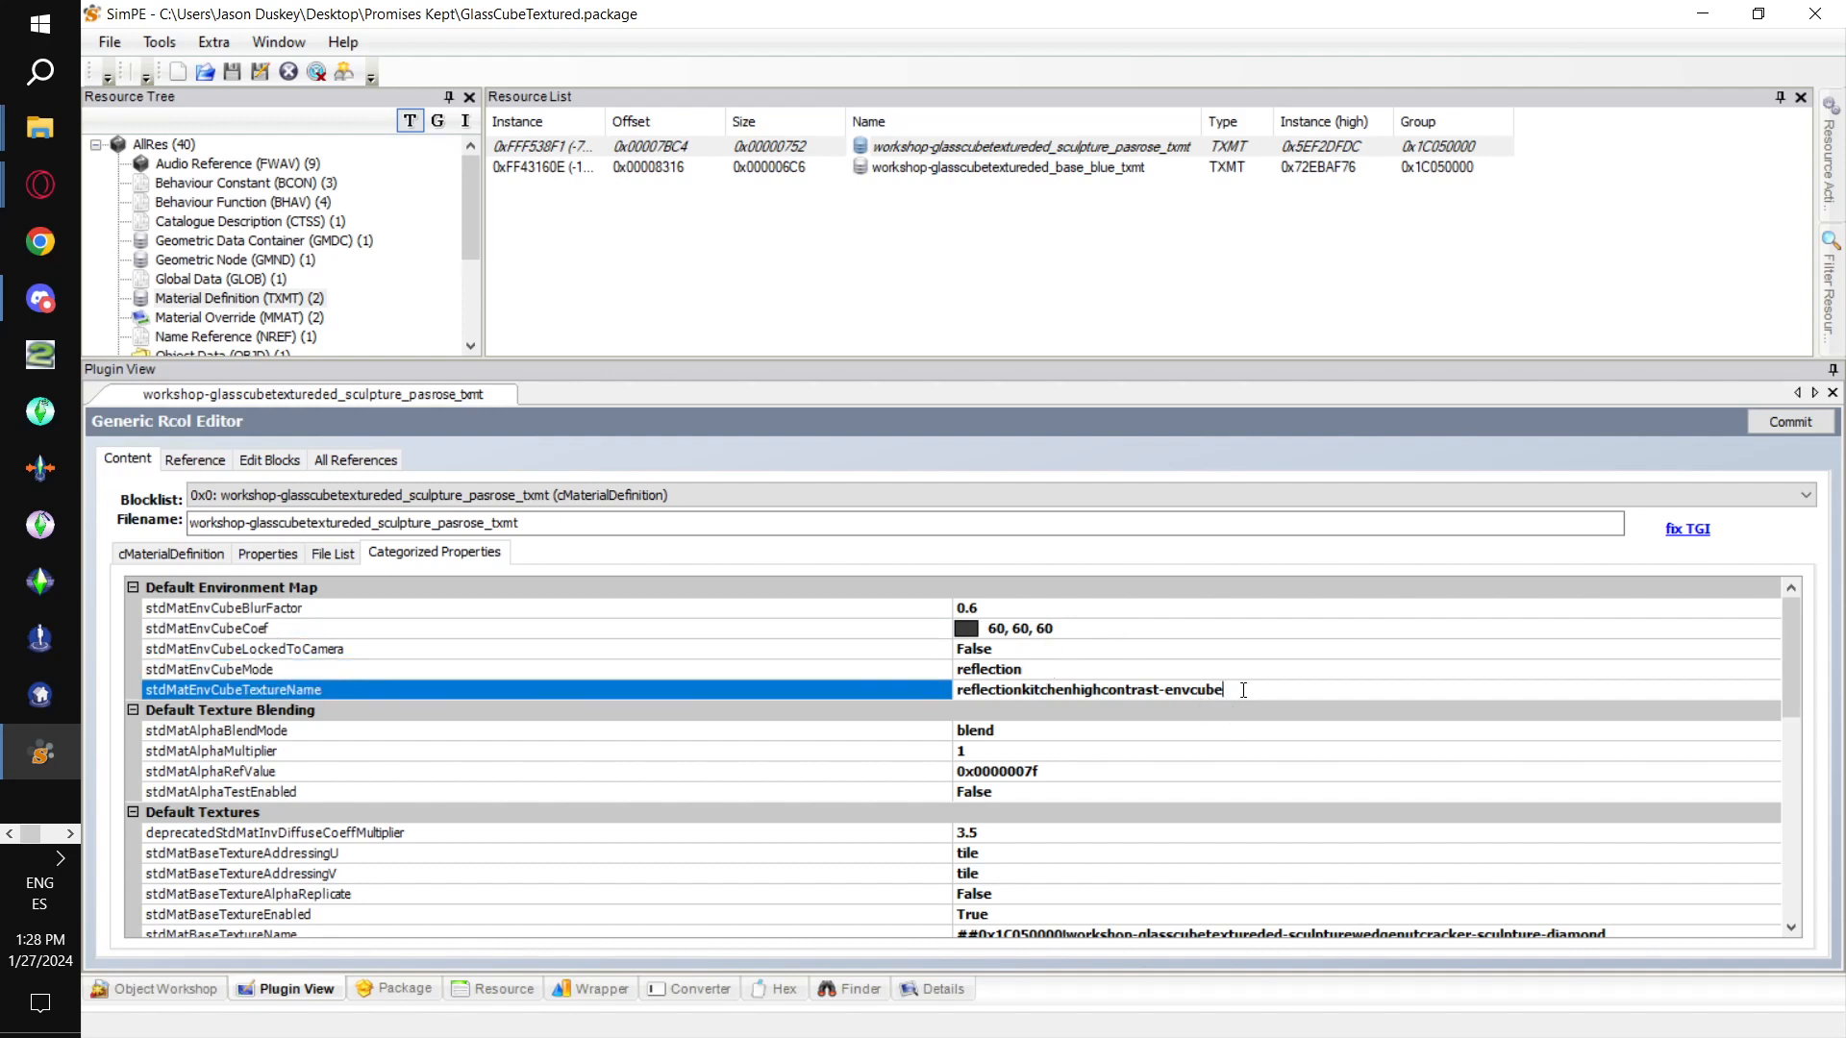
left_click(69, 834)
left_click(69, 834)
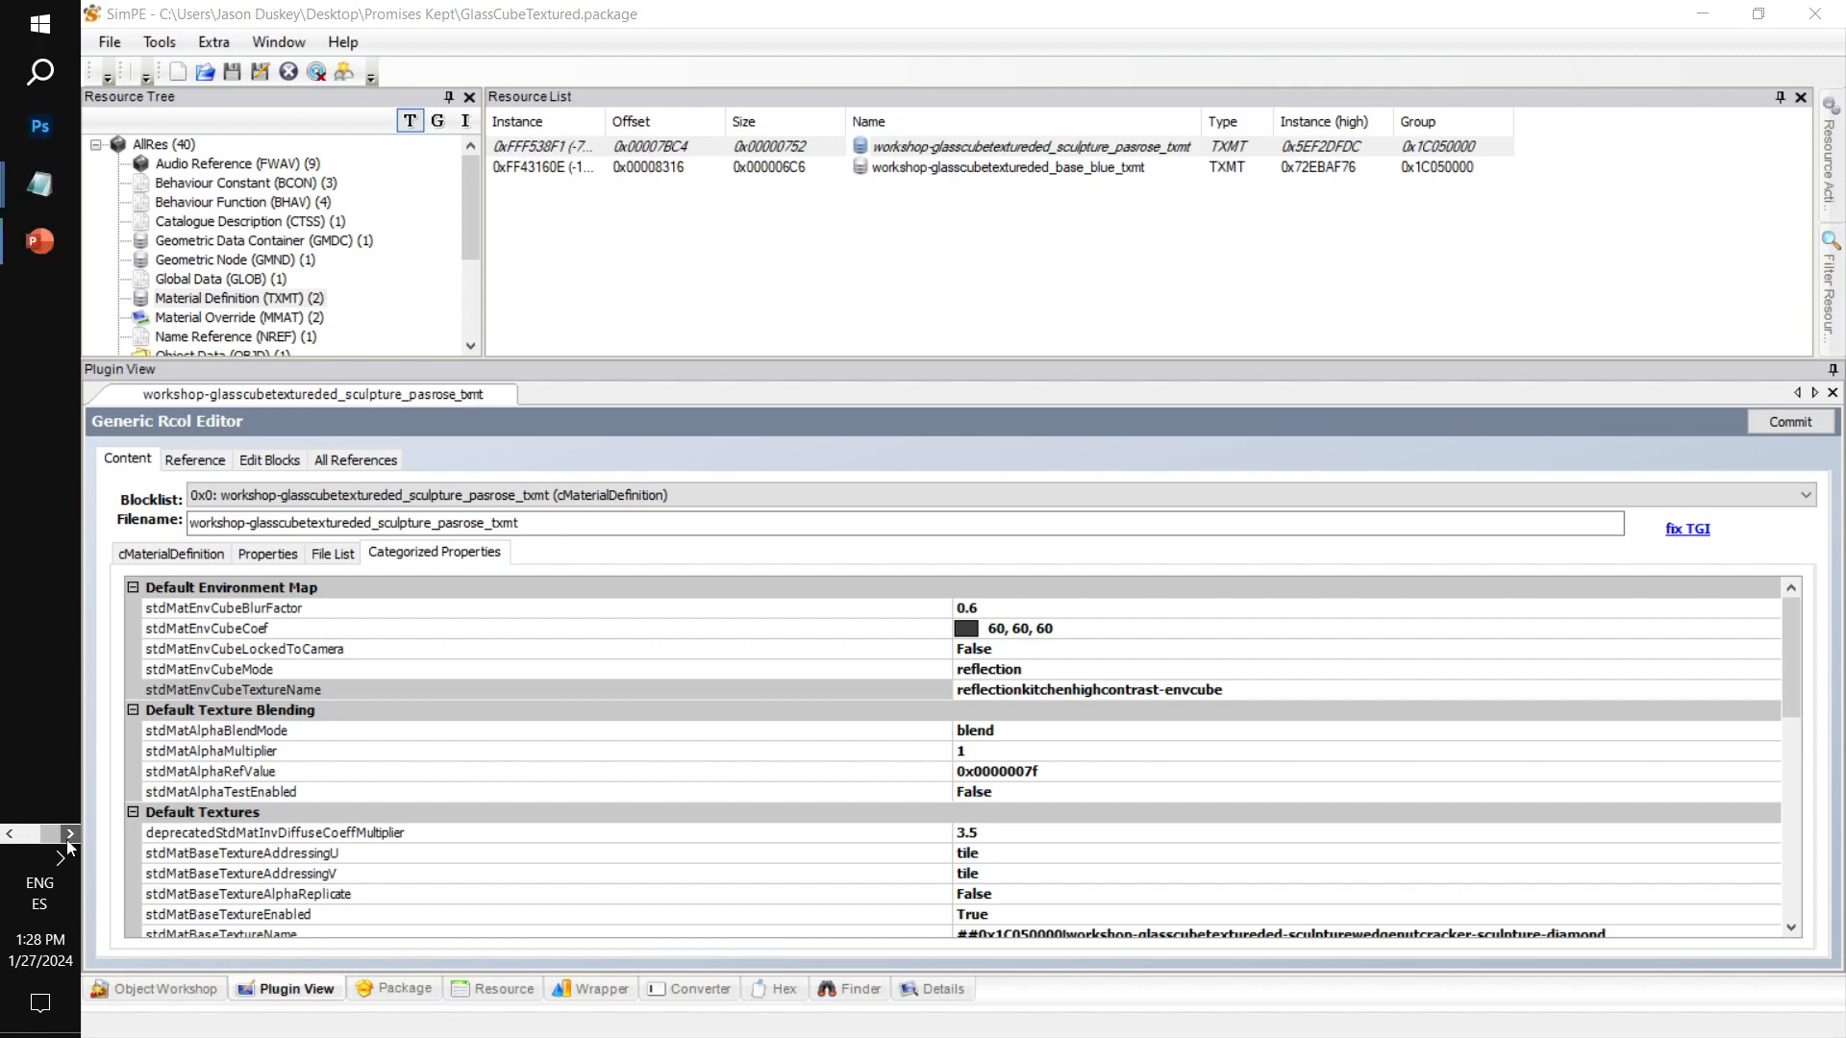
mouse_move(40, 185)
left_click(231, 278)
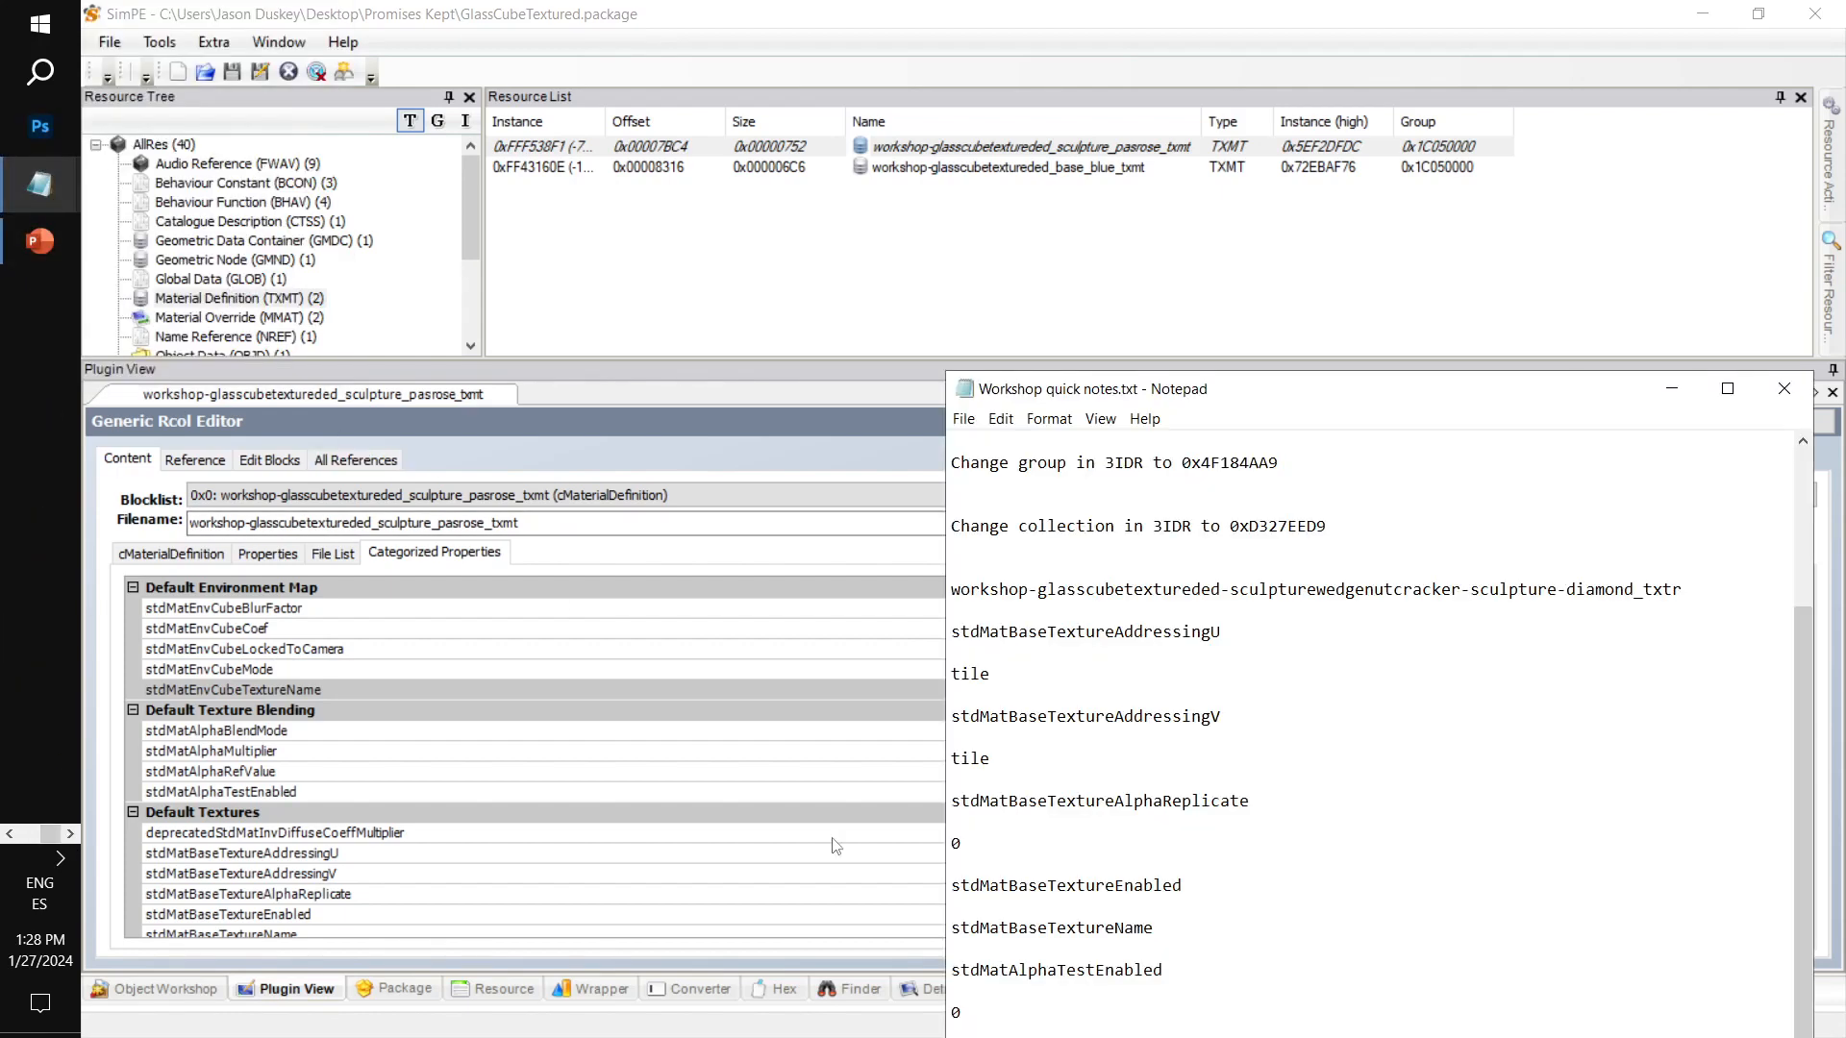
left_click(1672, 388)
Copy reflectionsilveronlit-envcube from the Environment Cubes notes in Notepad and paste it as the stdMatEnvCubeTextureName value in SimPE.
left_click(71, 834)
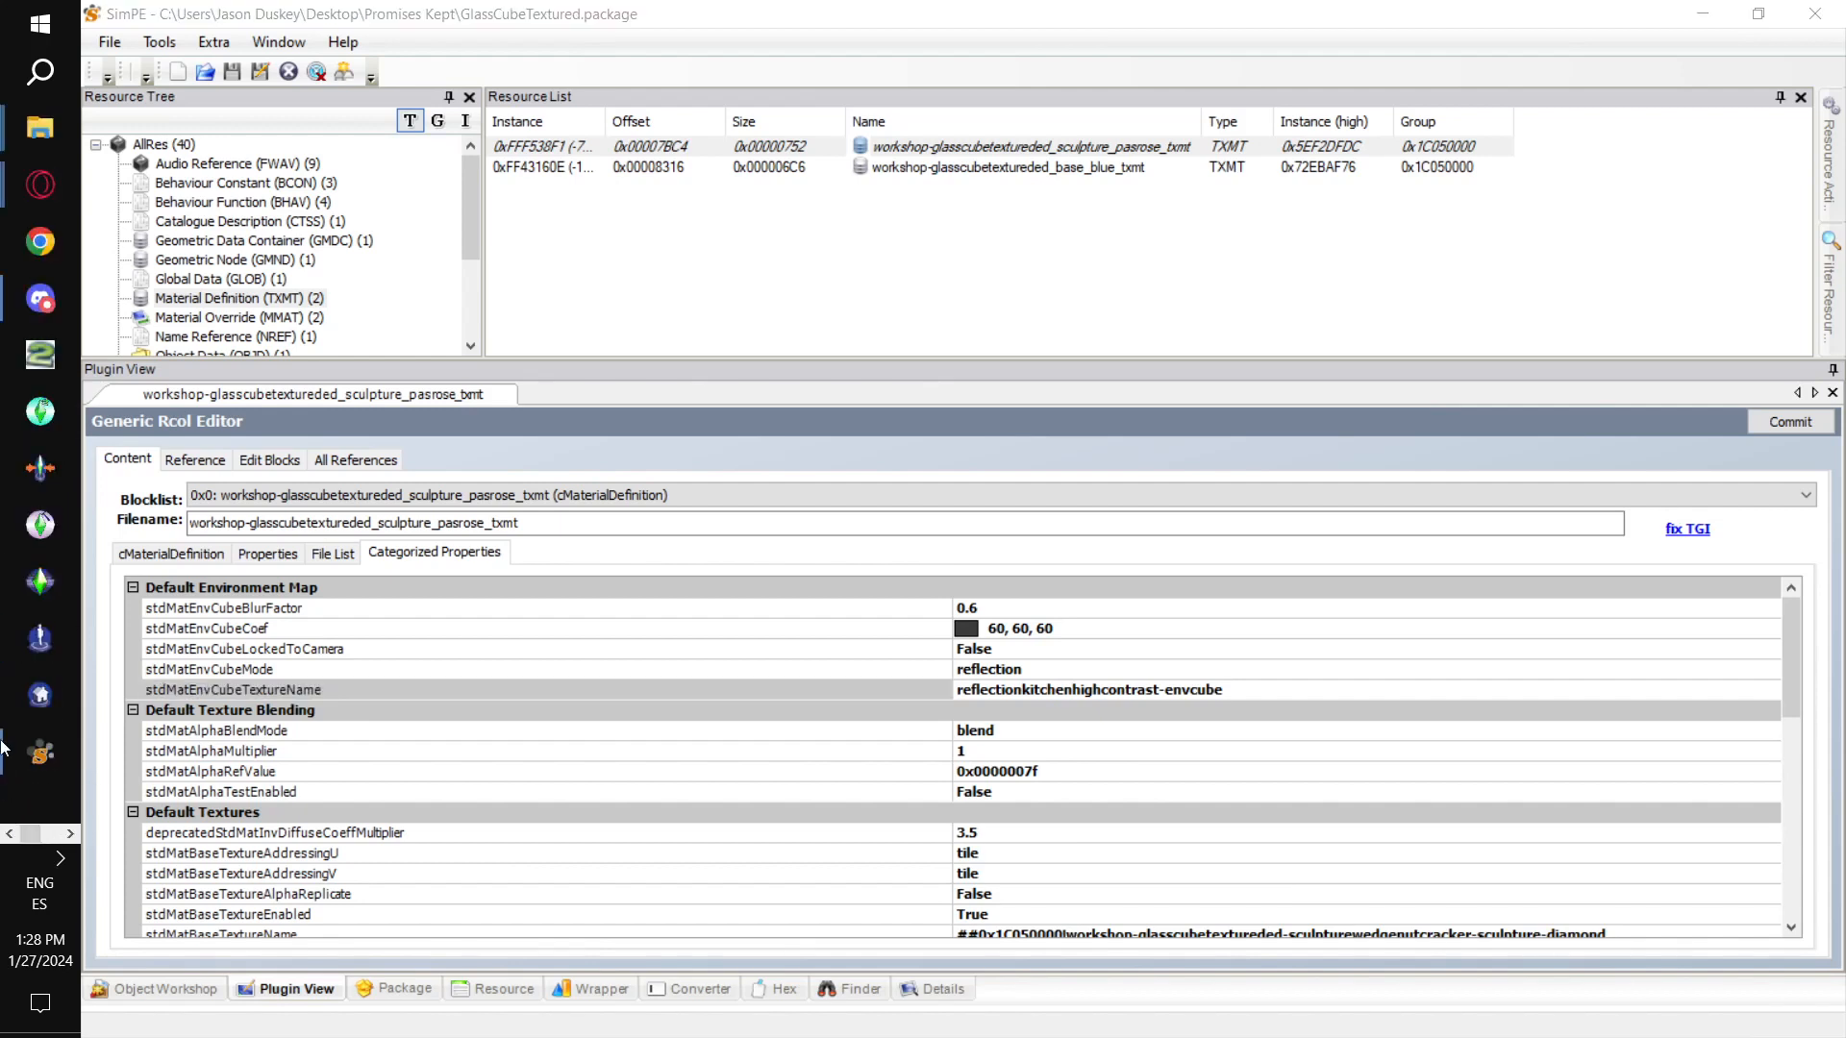
left_click(68, 834)
left_click(29, 185)
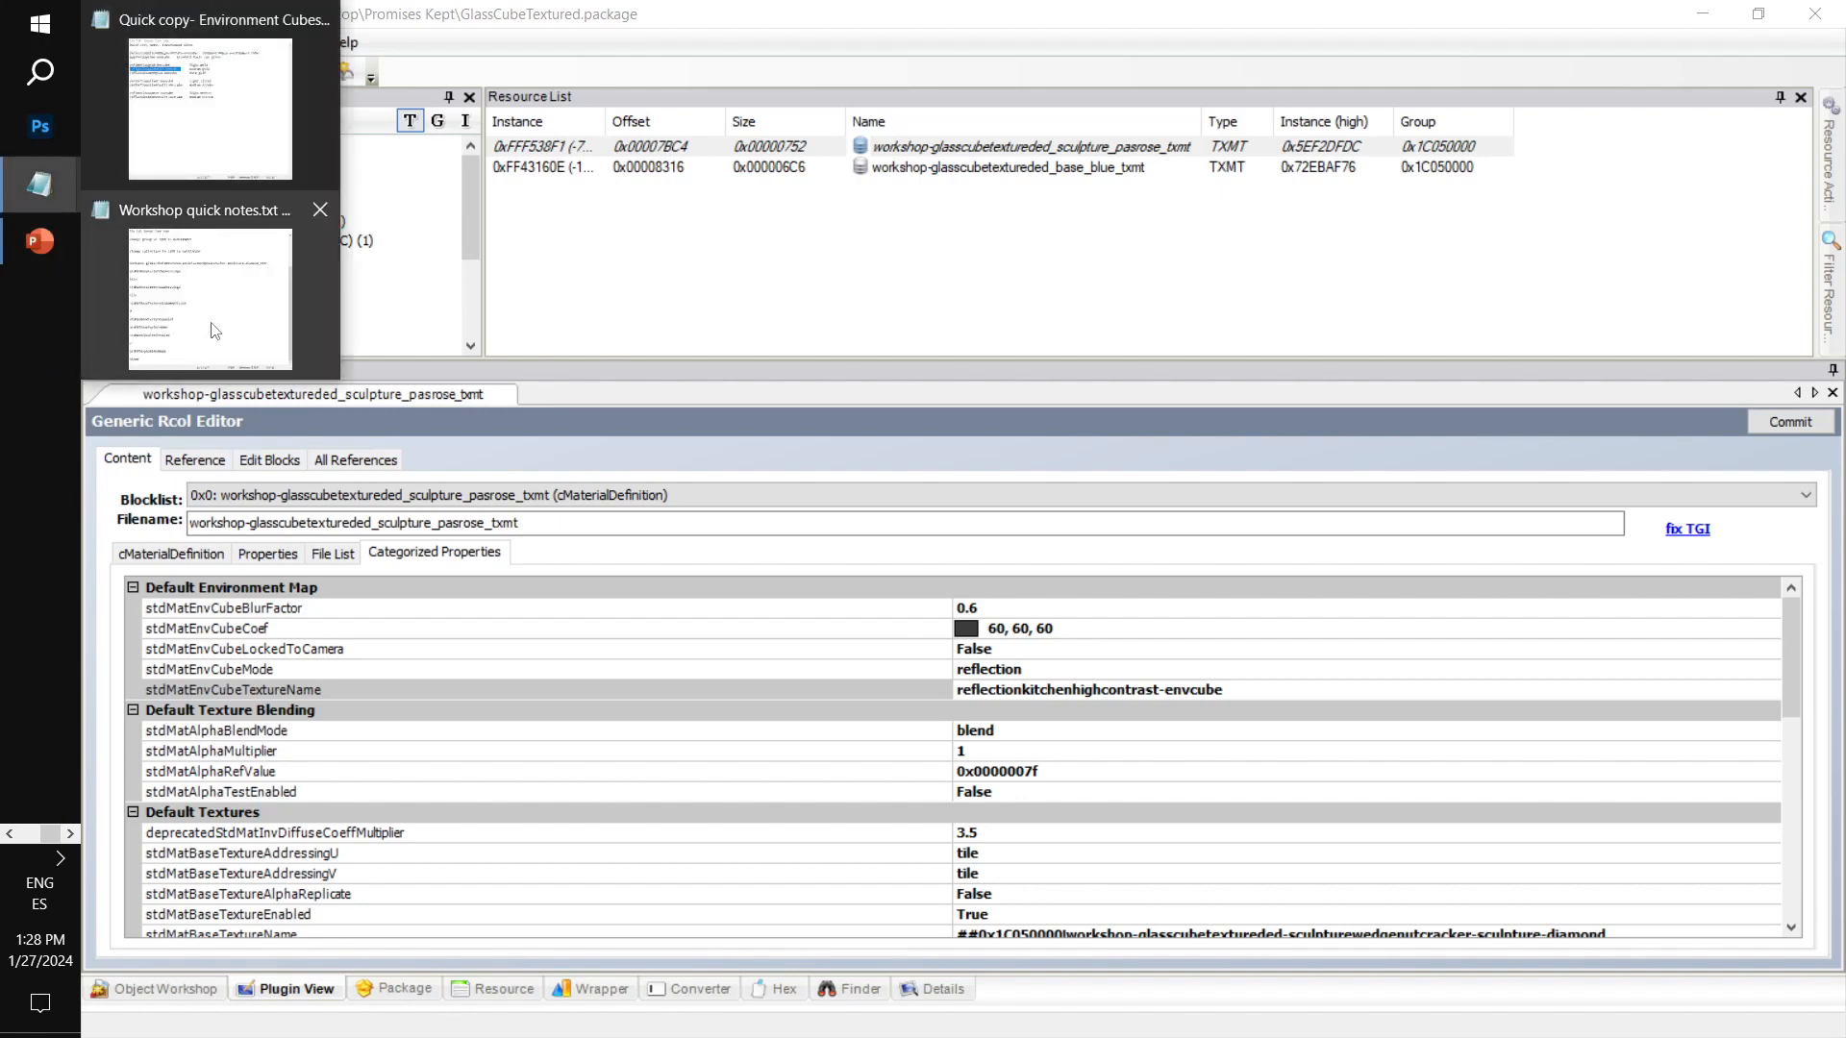
left_click(212, 154)
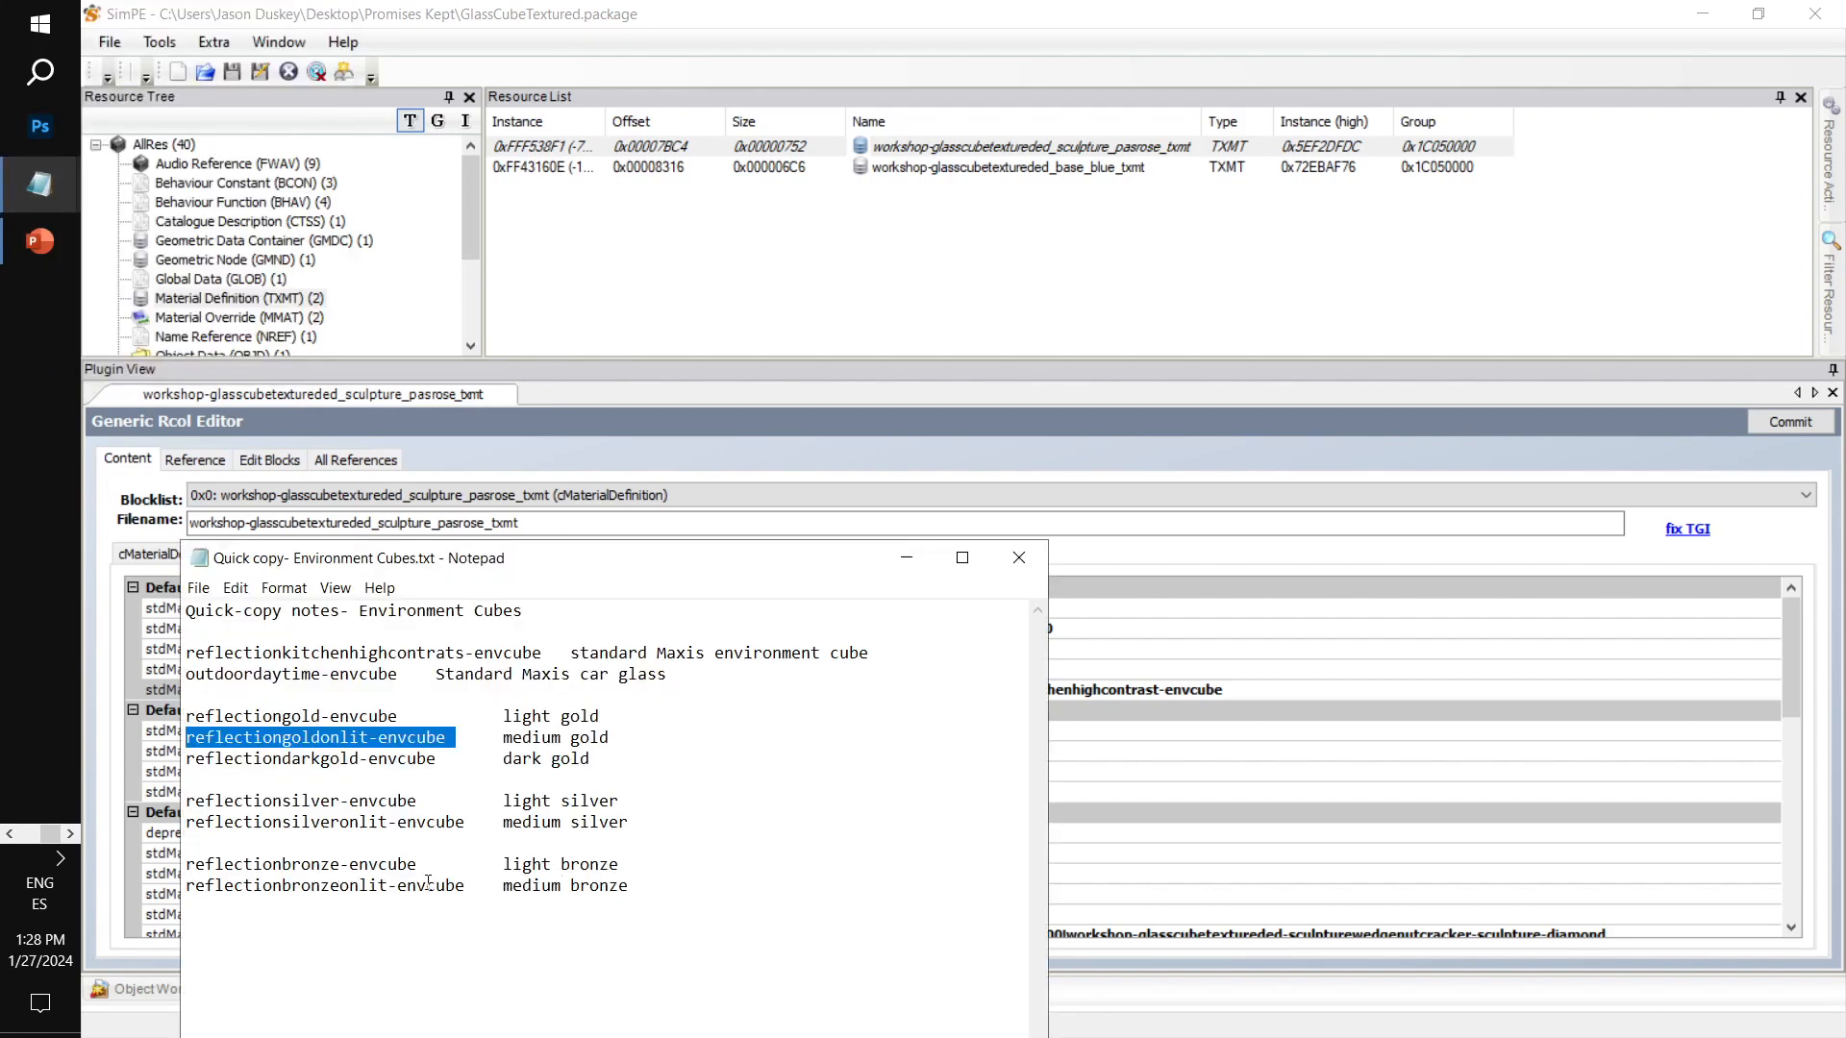
left_click_drag(466, 823, 187, 822)
key("ctrl+c")
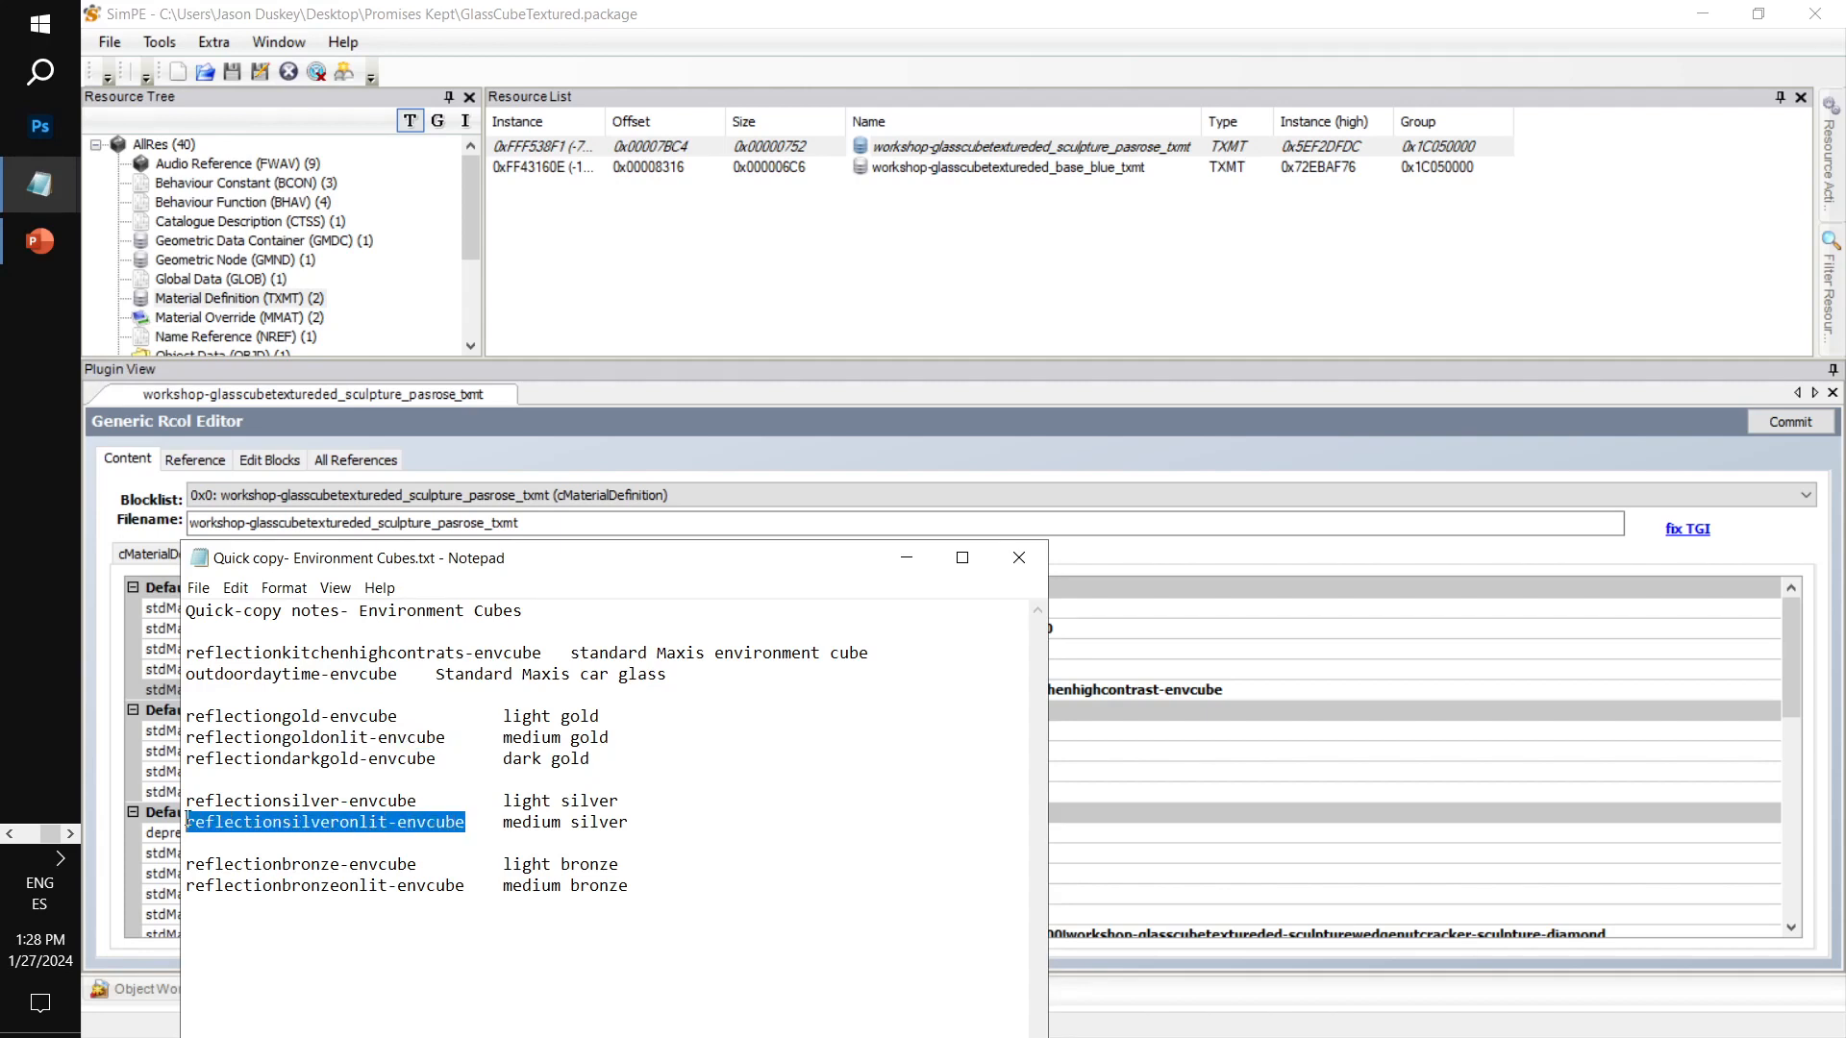
left_click(1240, 689)
left_click_drag(1231, 690, 841, 695)
key("ctrl+v")
Examine the custom, system and web colour choices available for stdMatDiffCoef in the categorized properties.
scroll(1351, 755, "down", 3)
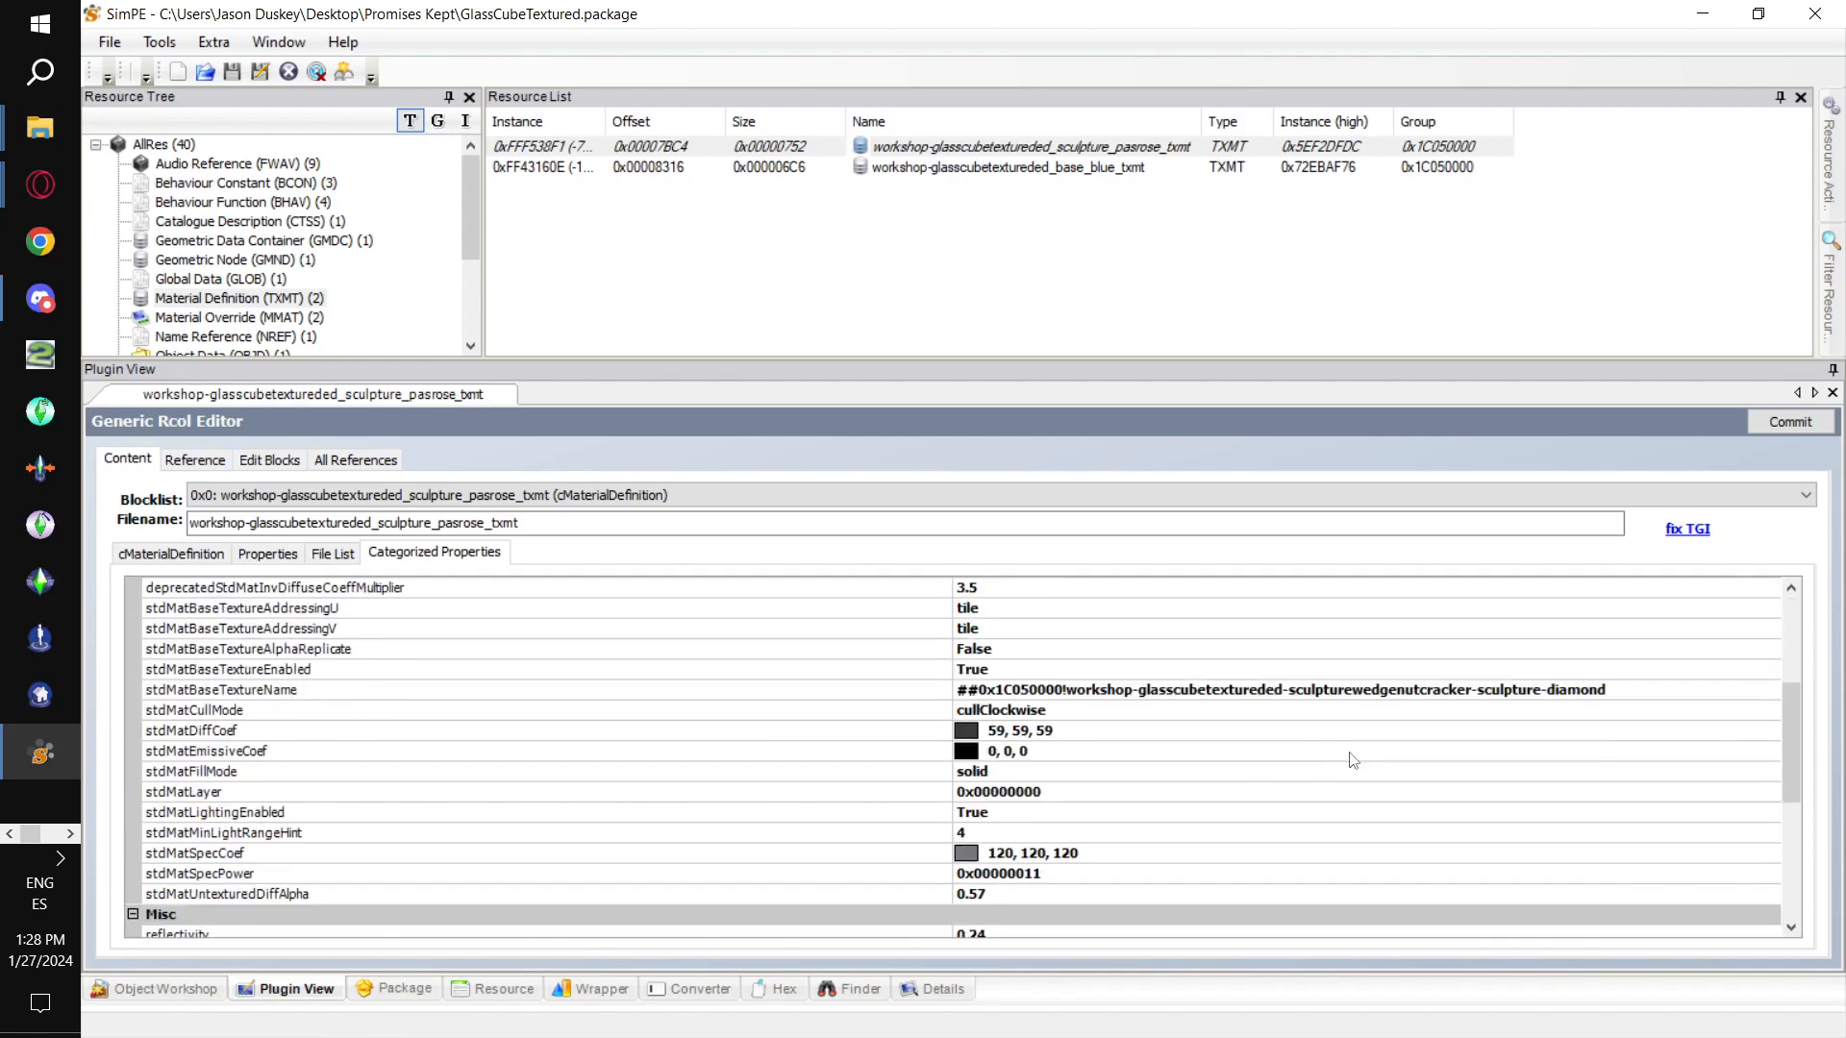
left_click(1144, 810)
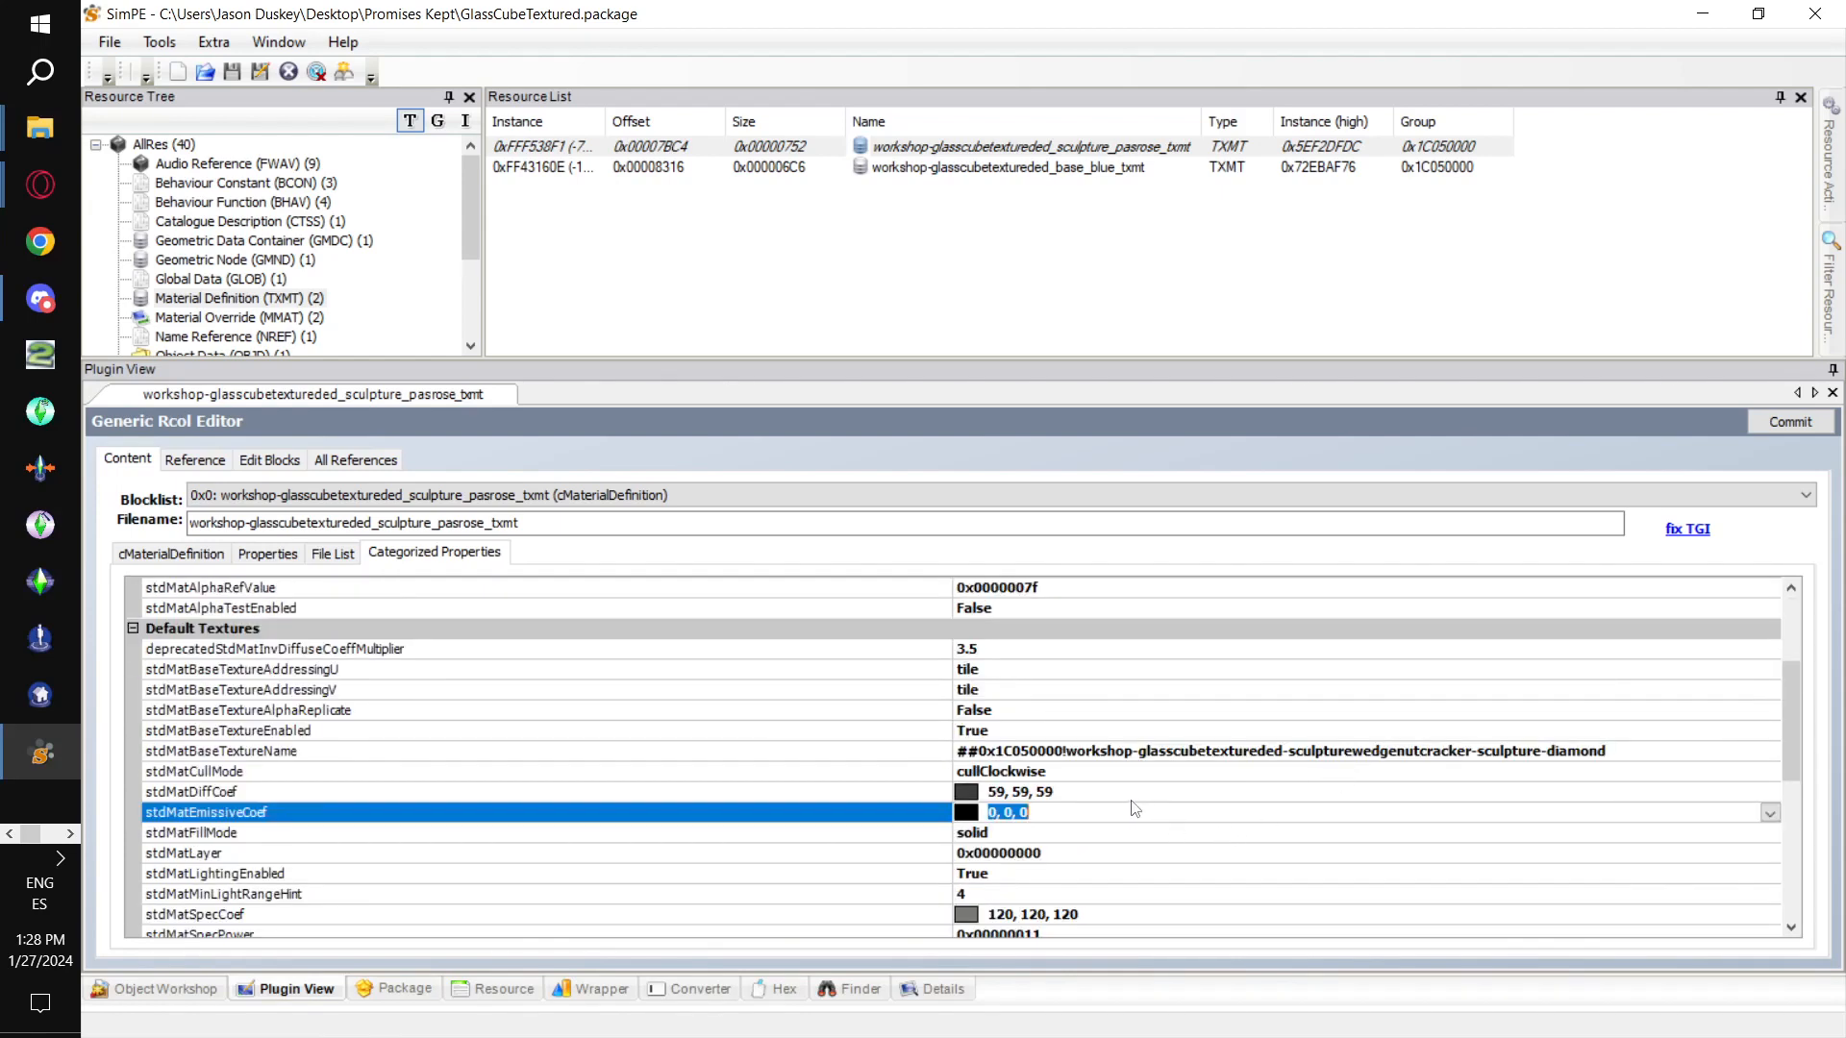
left_click(1127, 792)
left_click_drag(1126, 792, 923, 806)
left_click_drag(1076, 799, 996, 791)
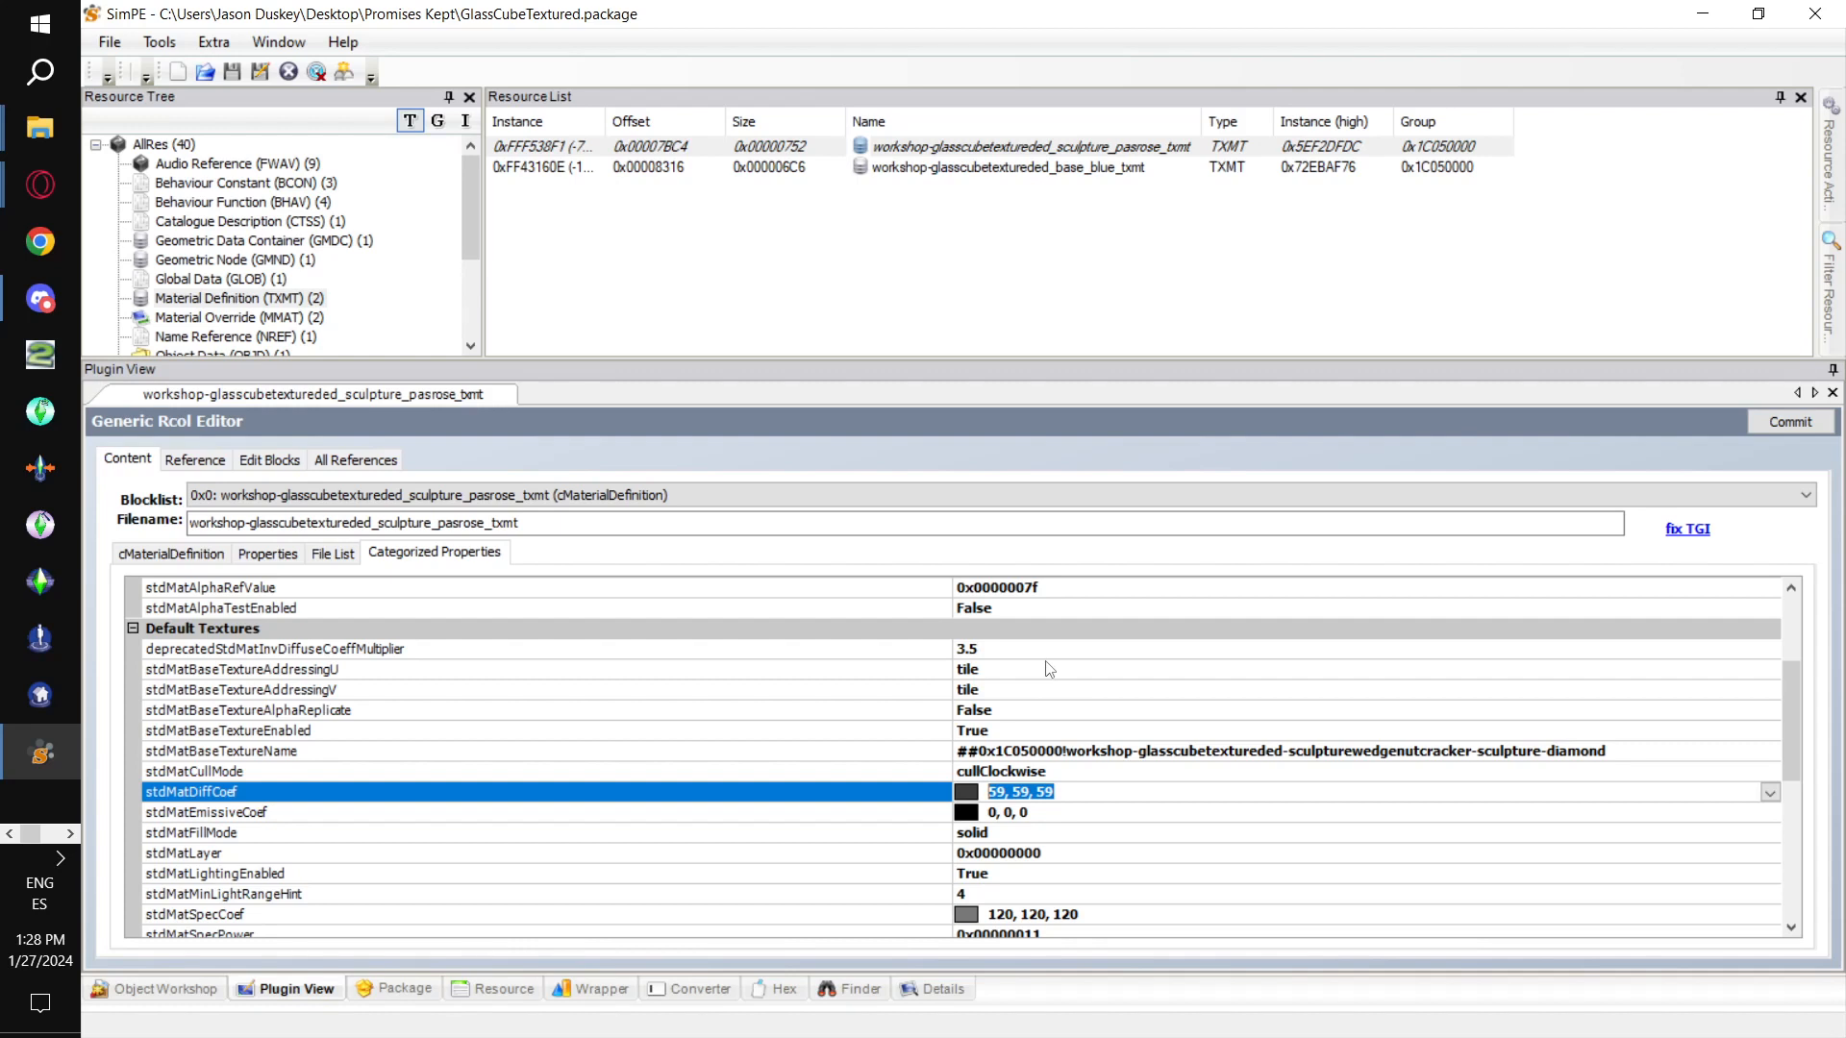
left_click(1770, 793)
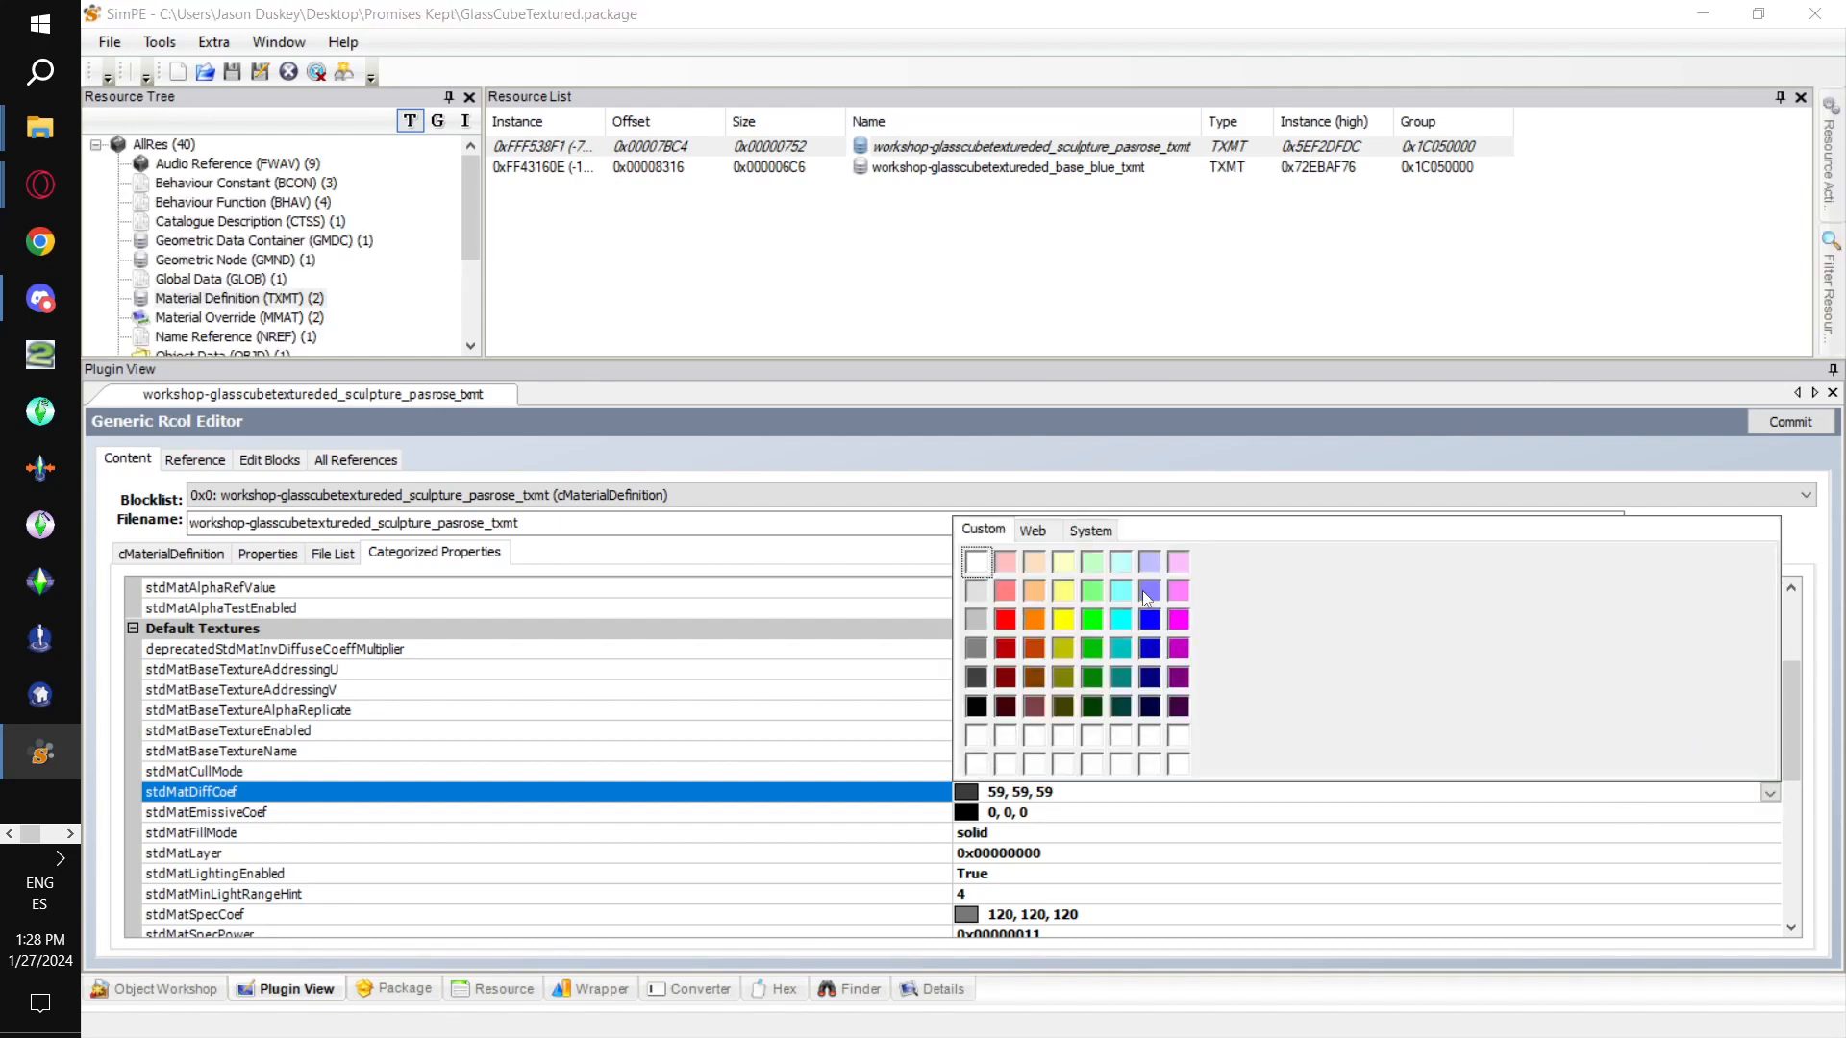
left_click(1106, 530)
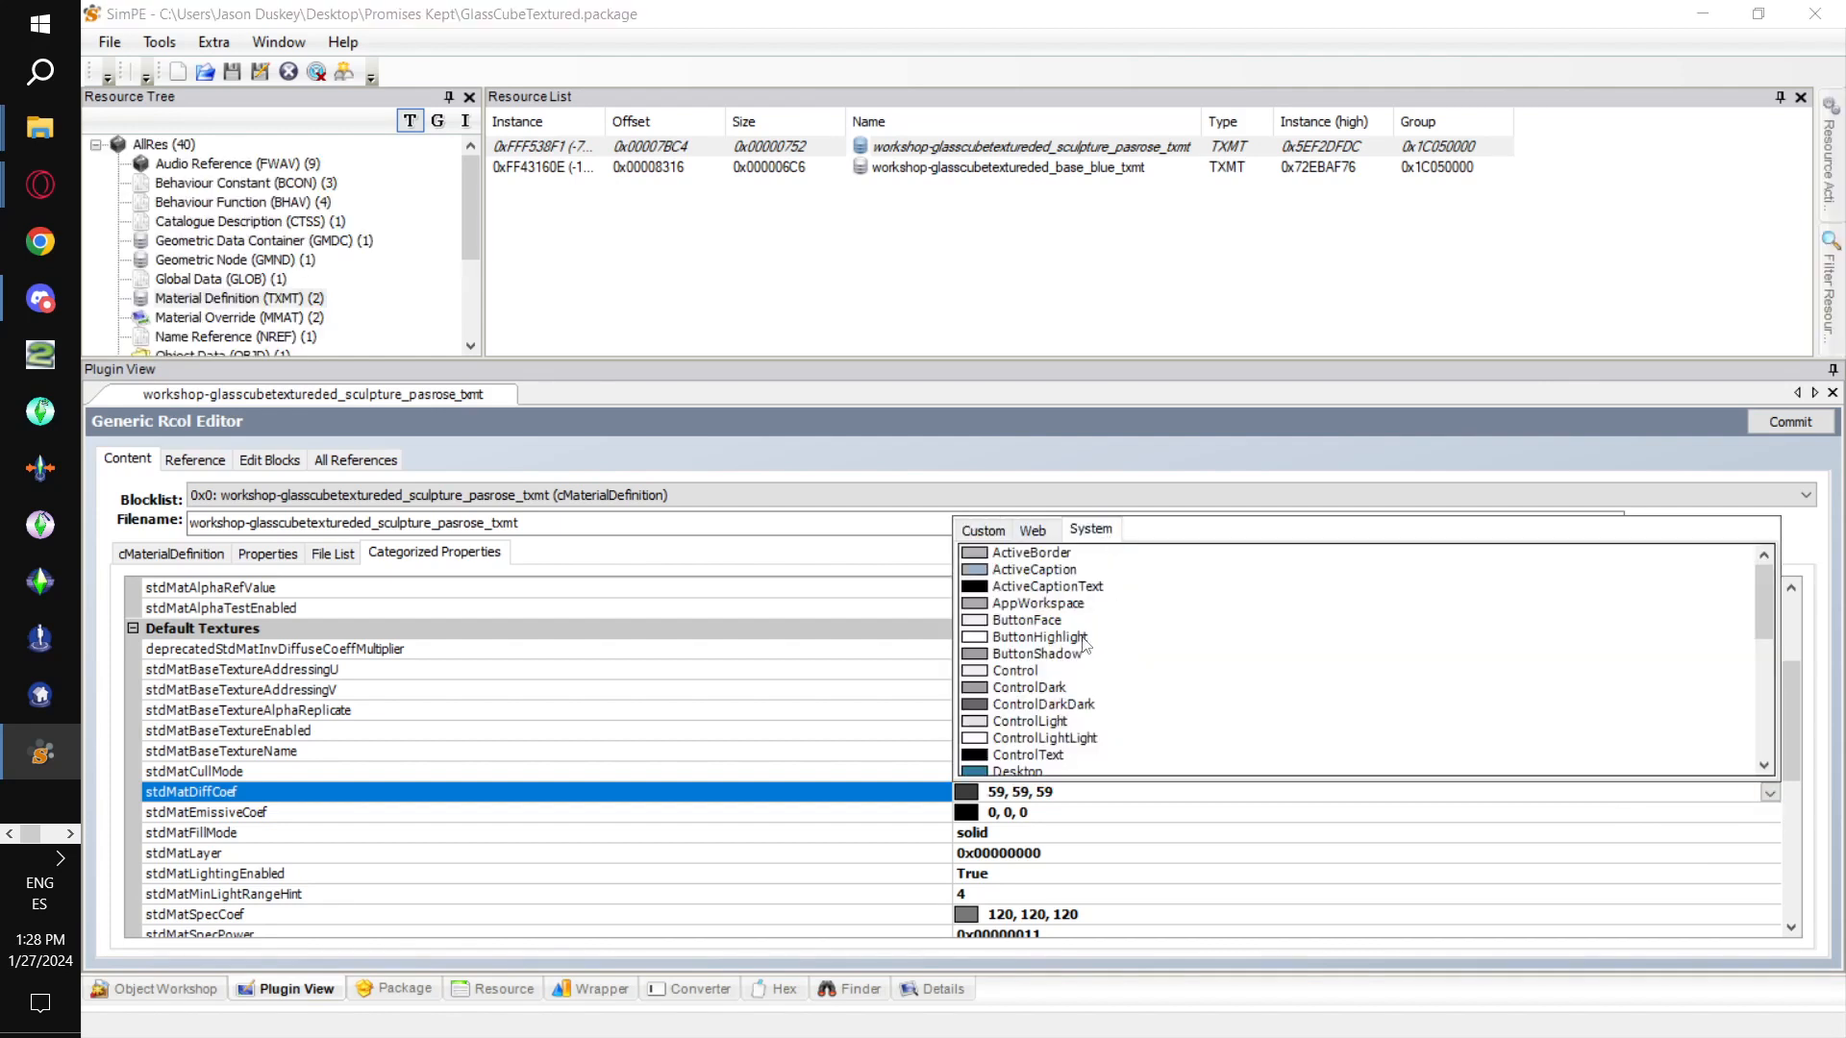
left_click(1038, 530)
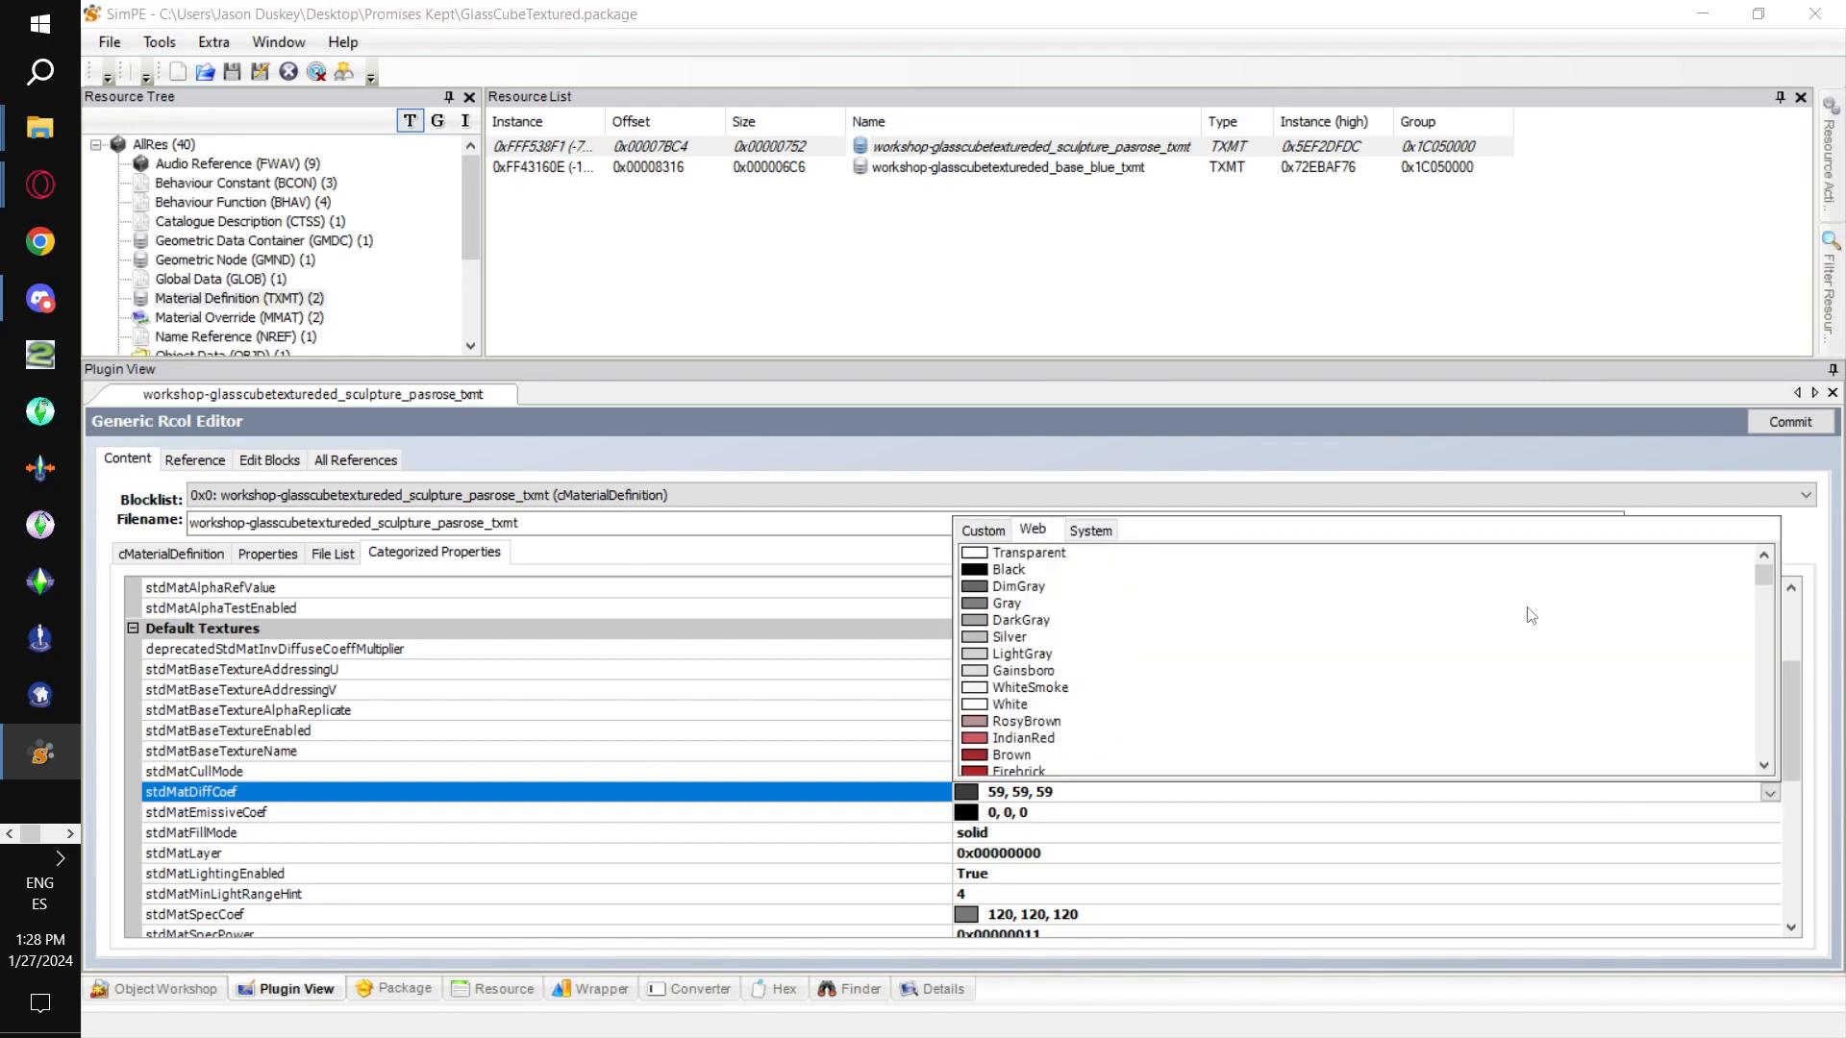
left_click(1818, 555)
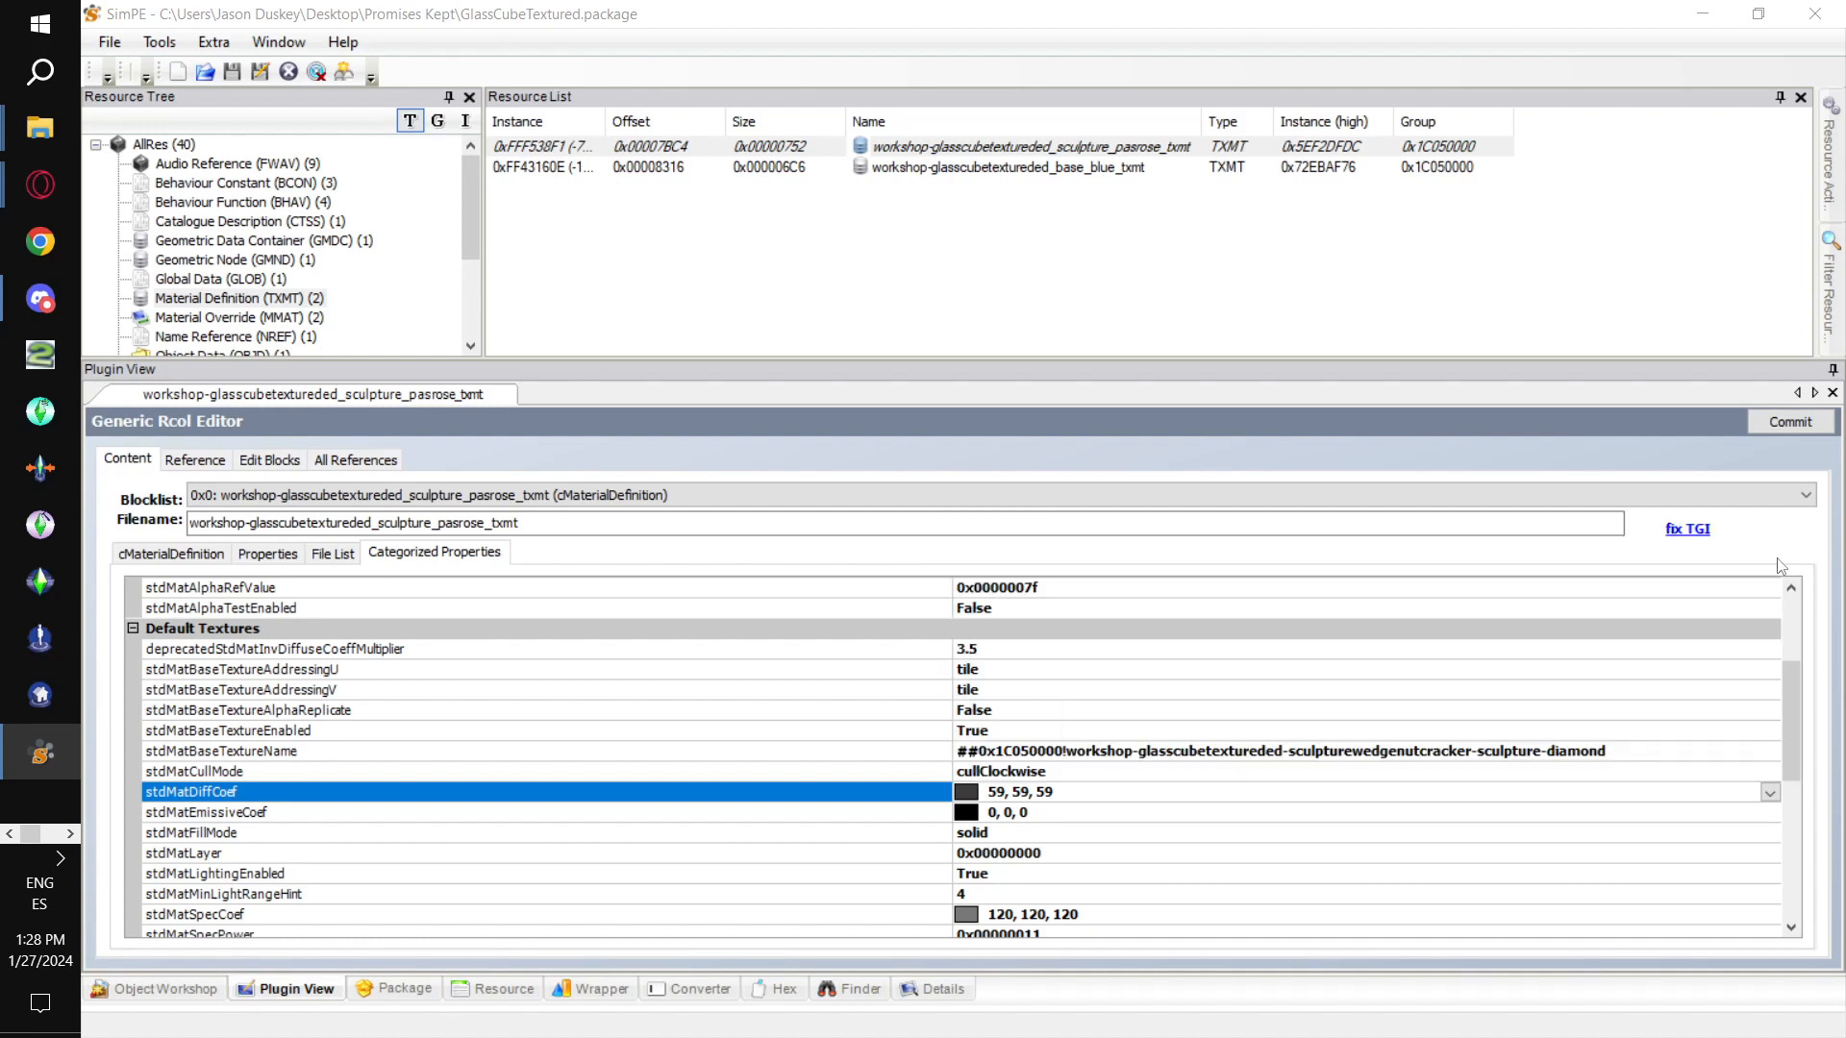
Set the stdMatDiffCoef colour of the sculpture material to the dark red 155, 4, 29.
left_click_drag(1058, 791, 982, 790)
type("20")
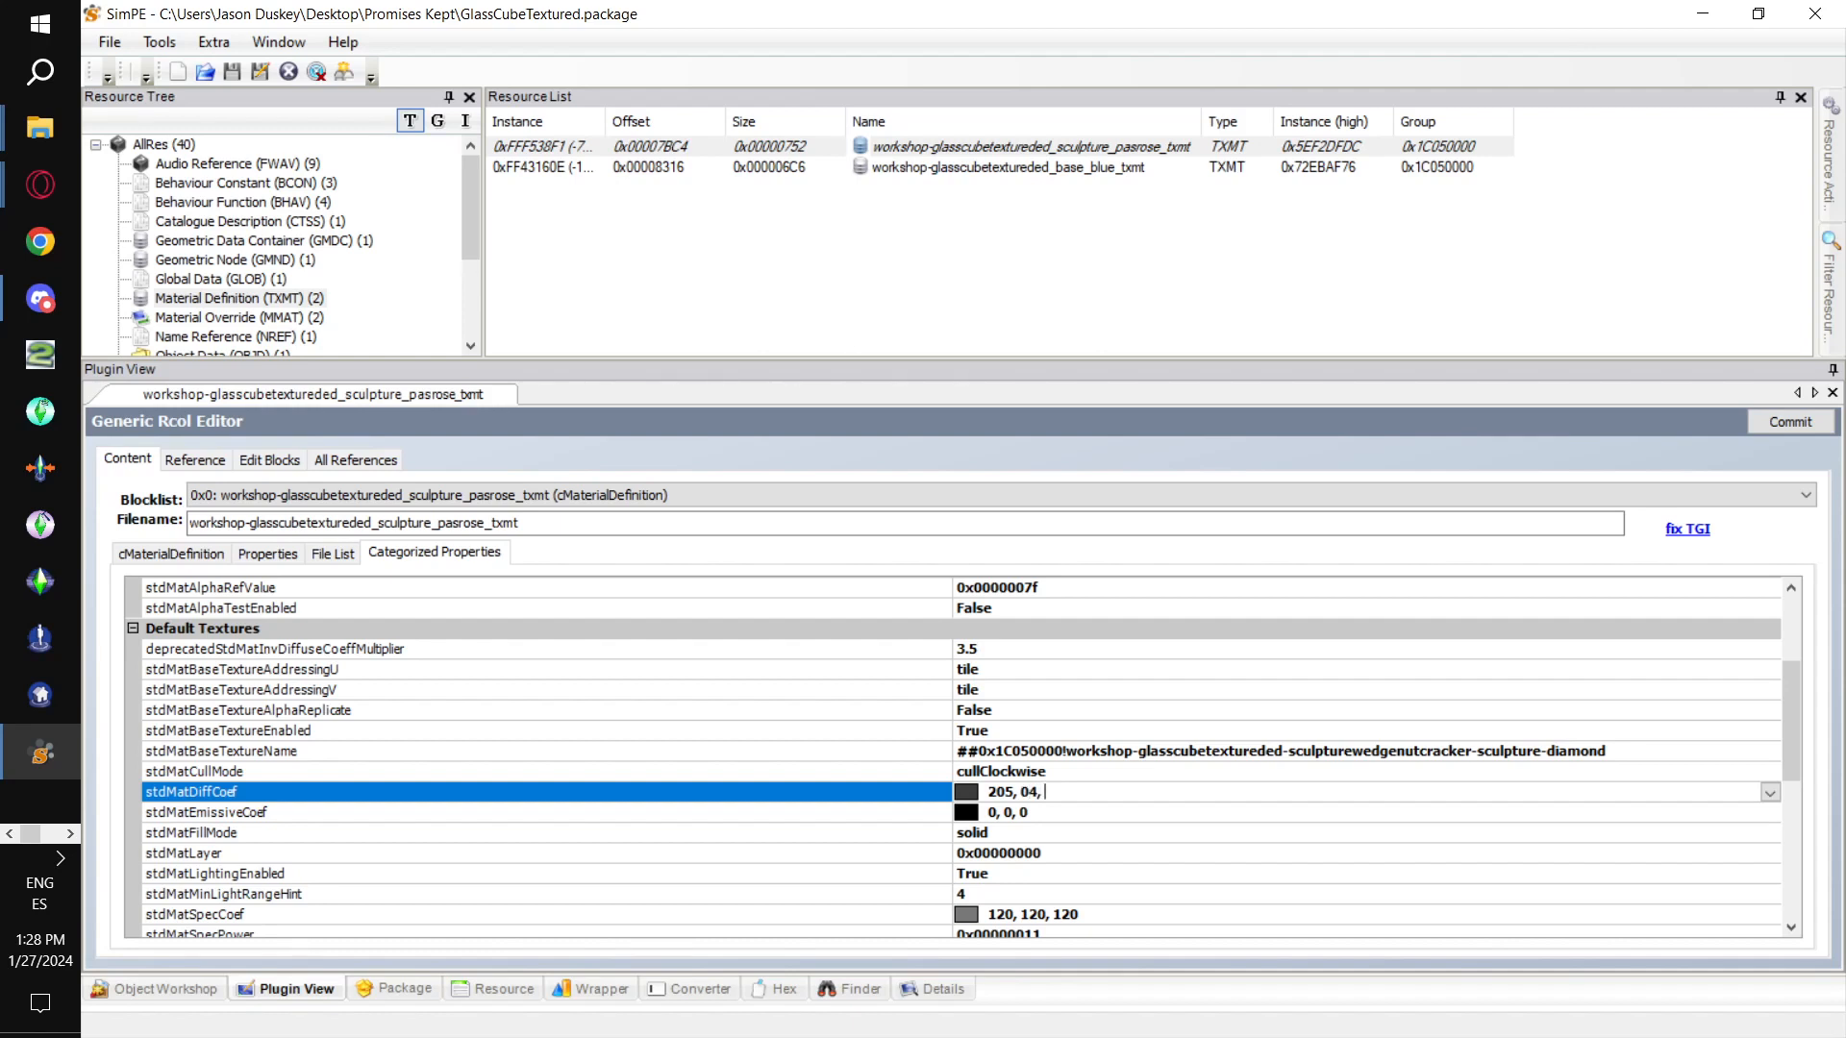
key("Return")
left_click_drag(1007, 796, 971, 791)
type("155")
Set stdMatEmissiveCoef to the dark orange palette colour 192, 64, 0 and commit the material definition.
left_click(1068, 812)
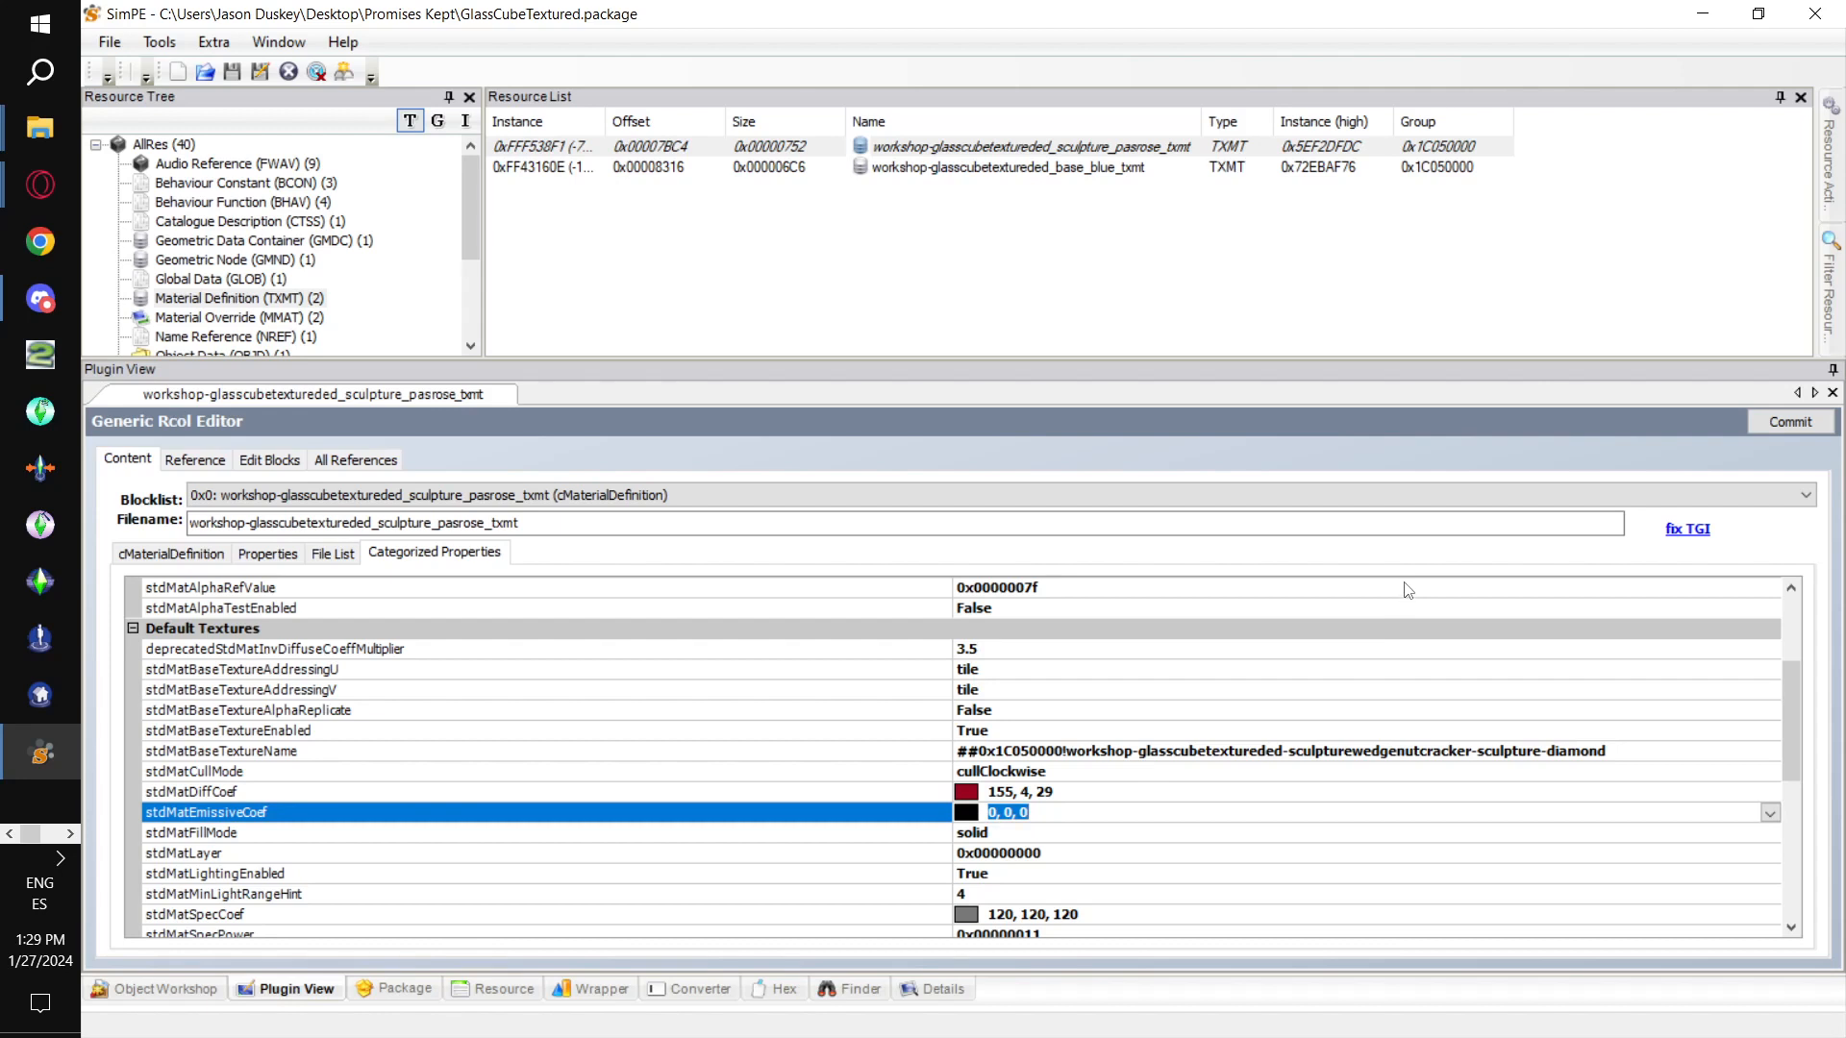
left_click(1769, 813)
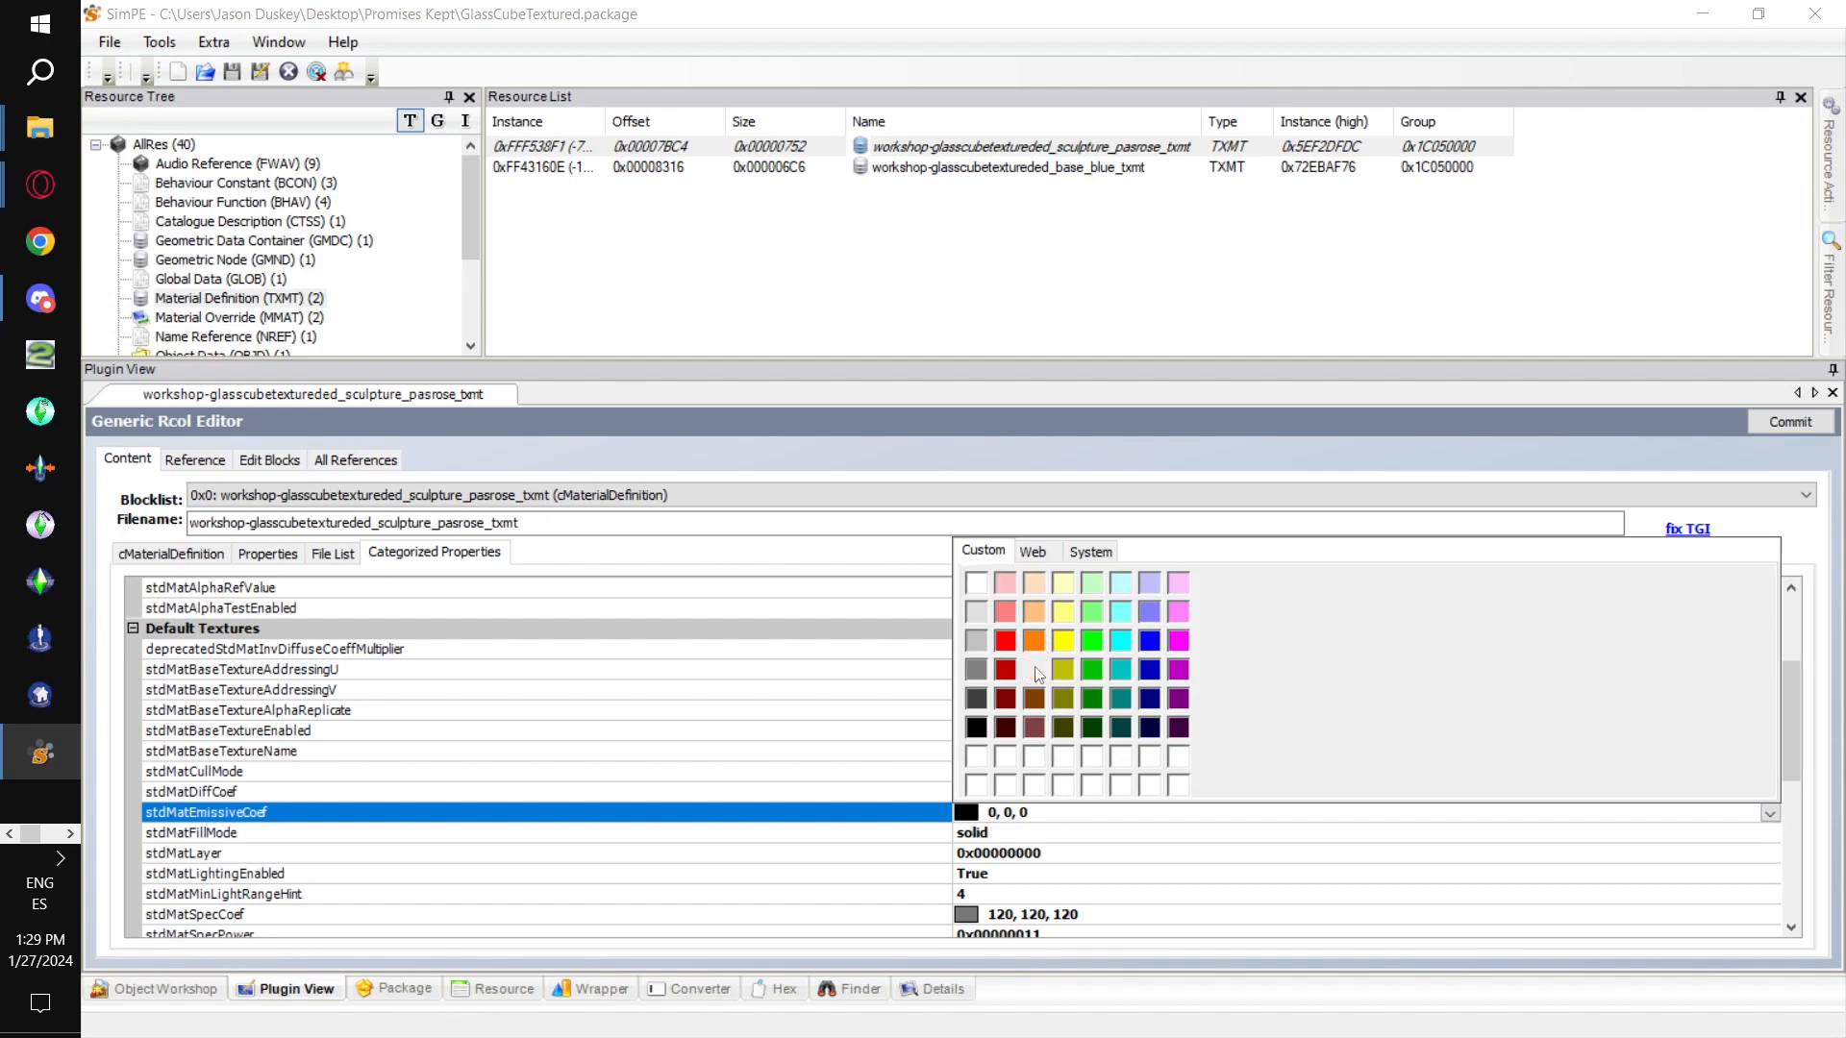
left_click(1035, 670)
left_click(1791, 432)
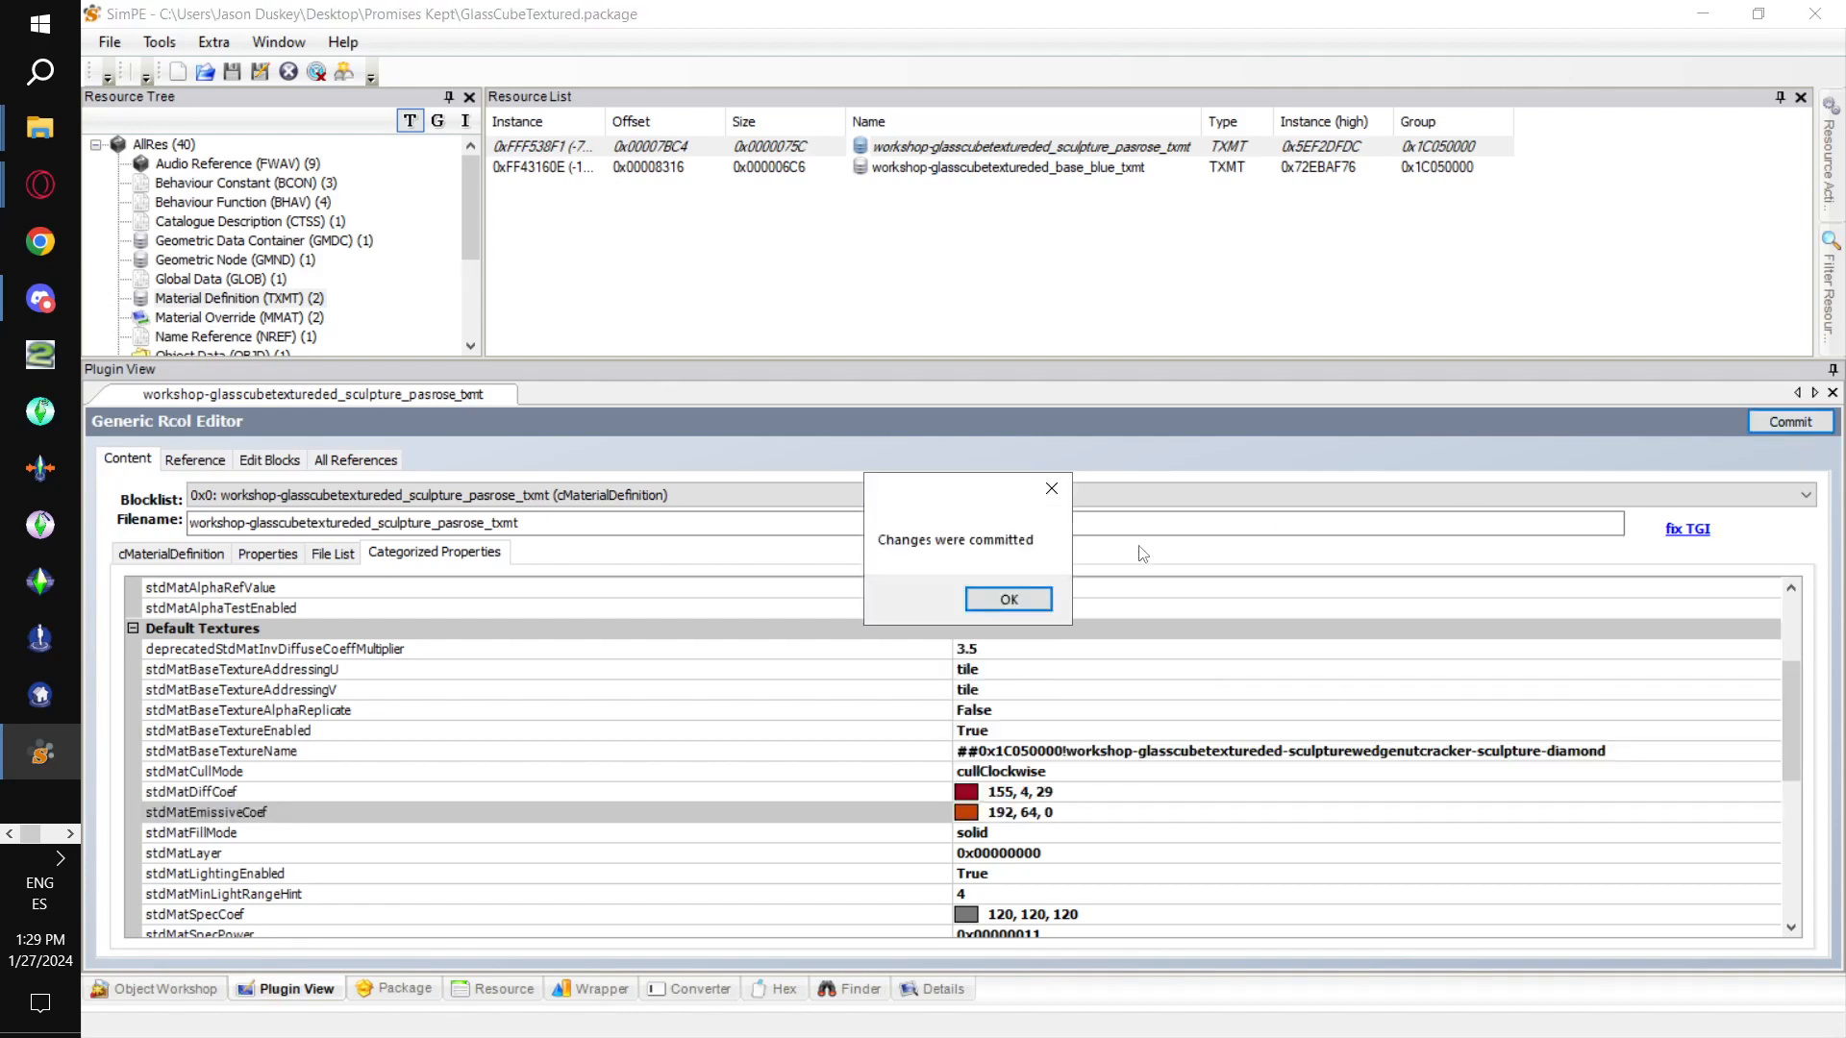
left_click(1011, 593)
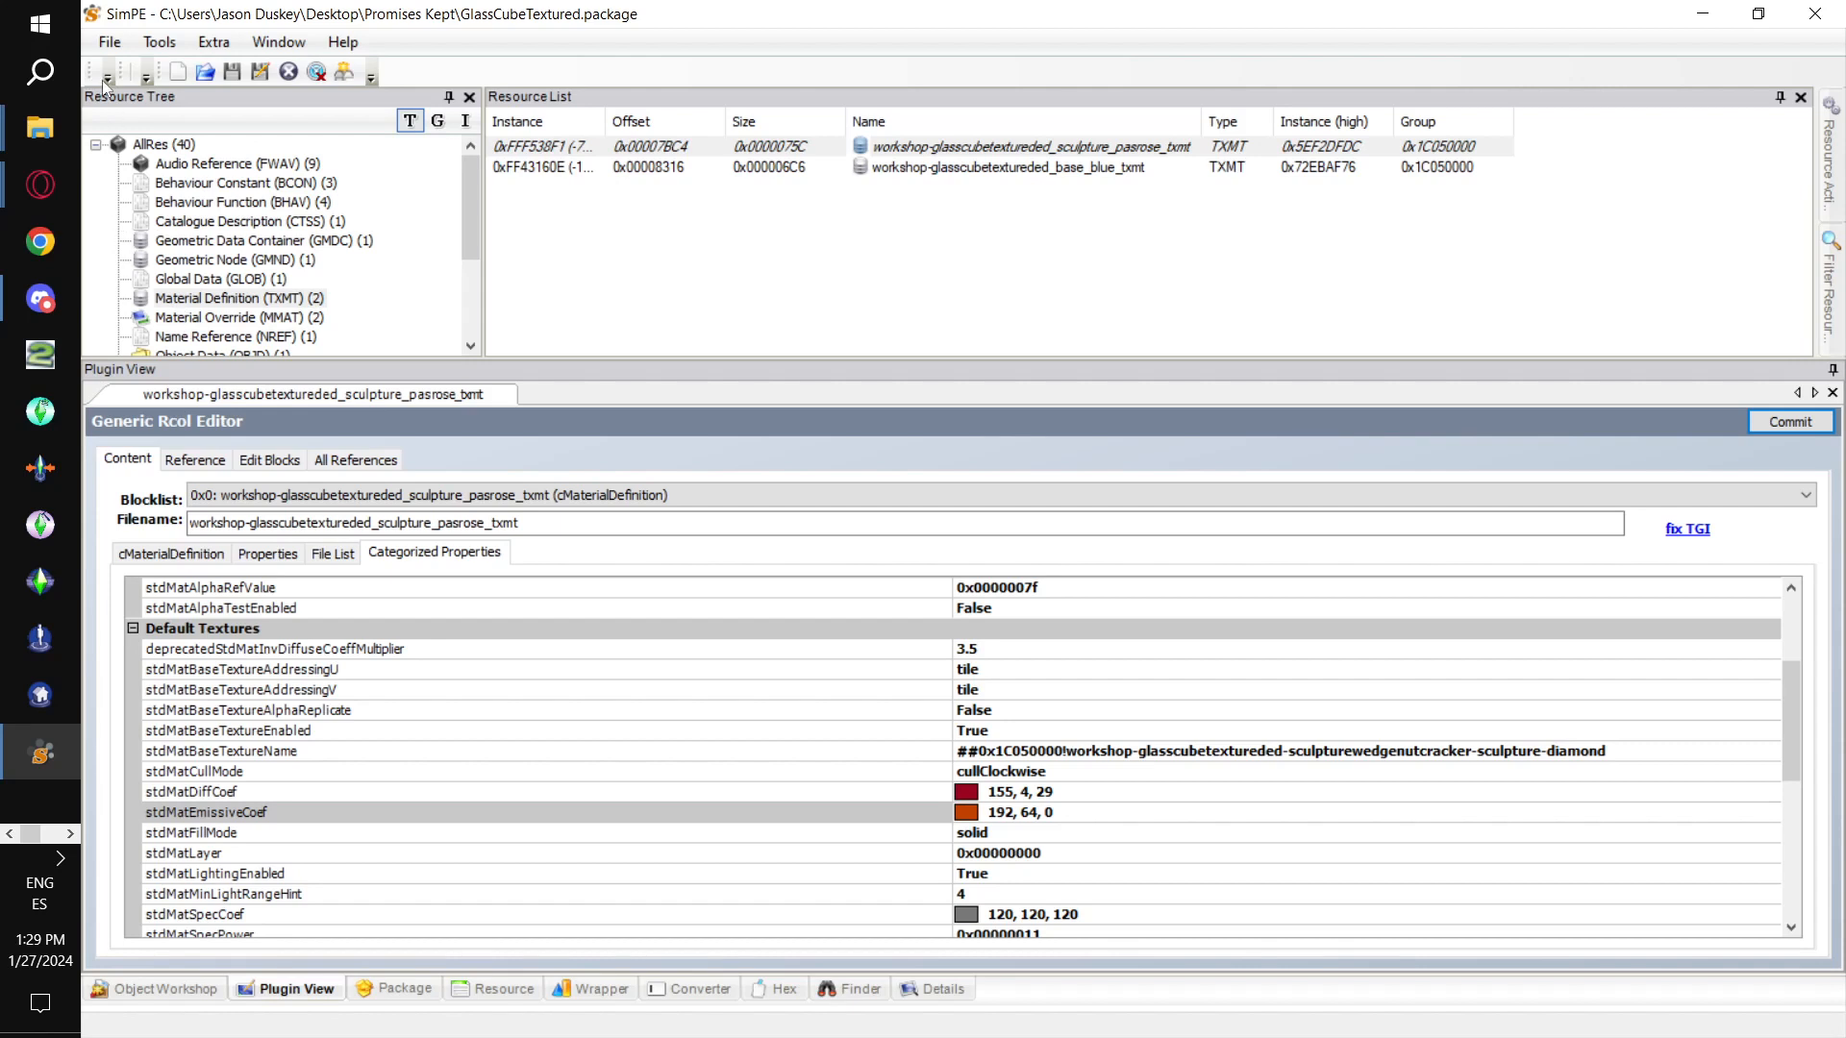
Replace the kitchen reflection entry in the material's file list with reflectionsilveronlit-envcube and commit the change.
left_click(114, 41)
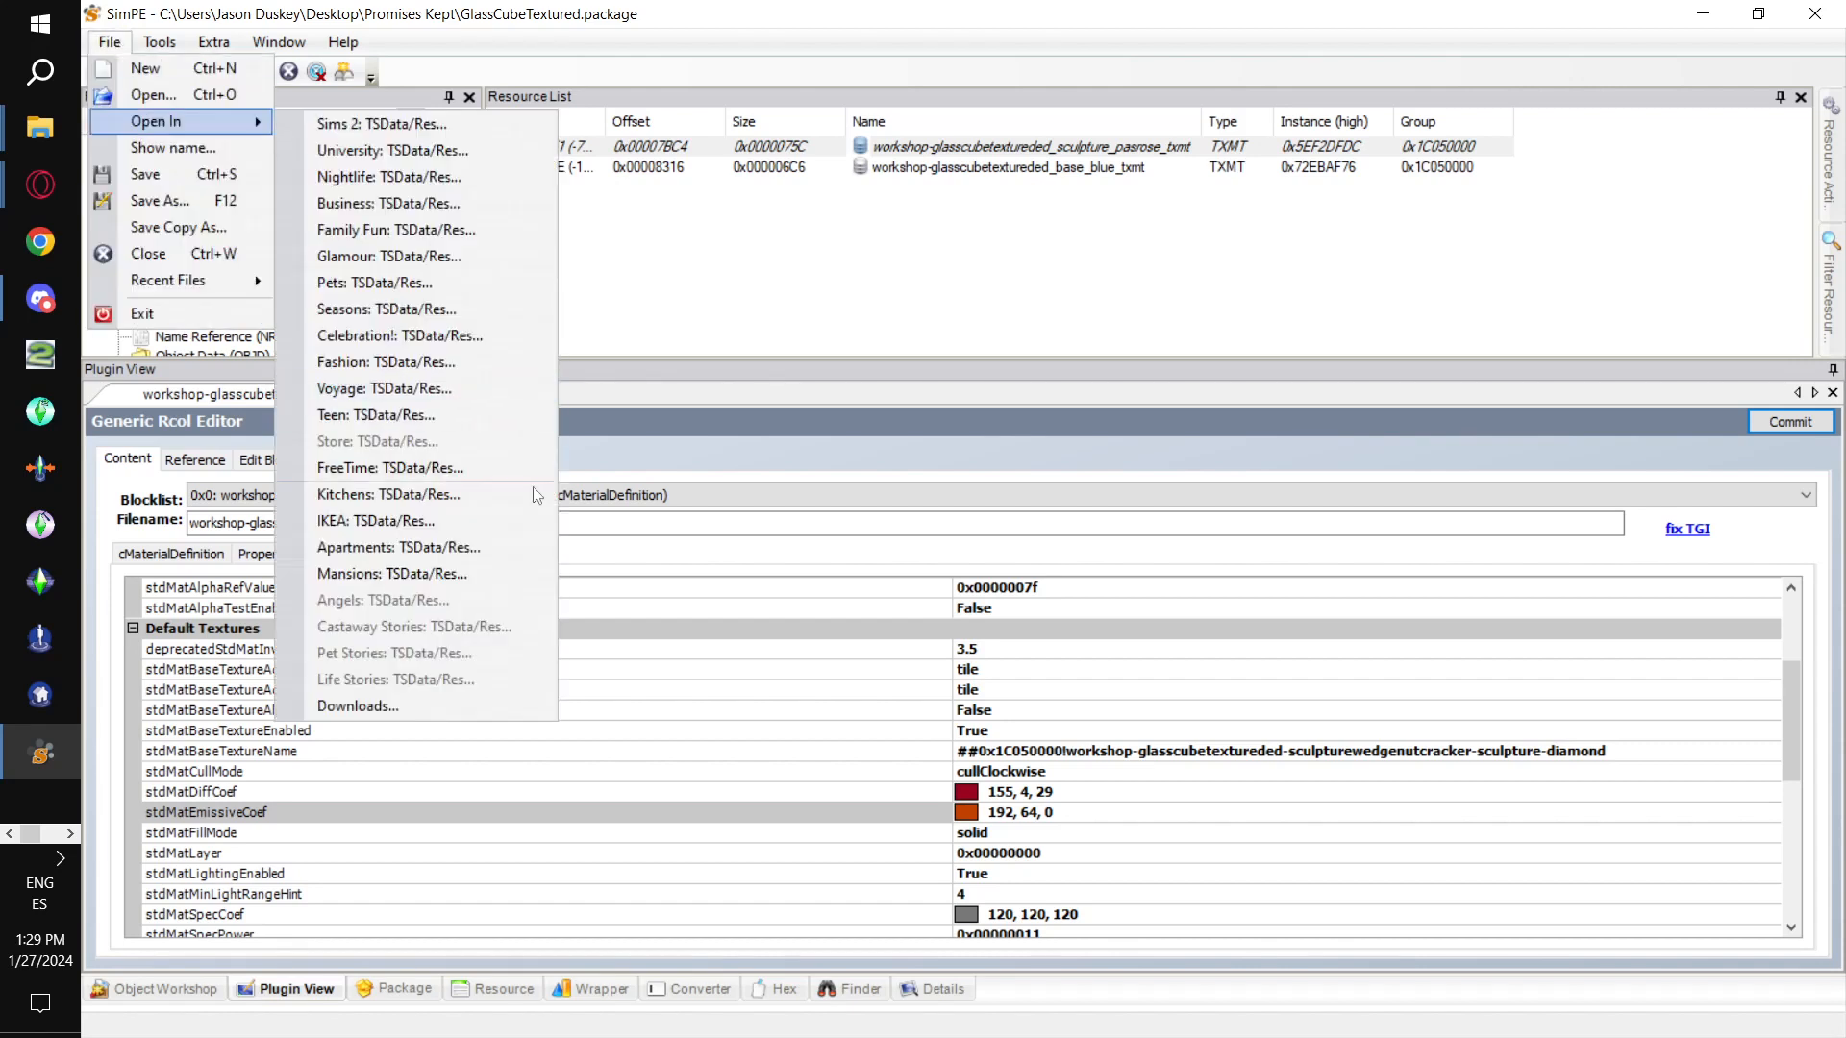
left_click(1236, 658)
left_click(333, 555)
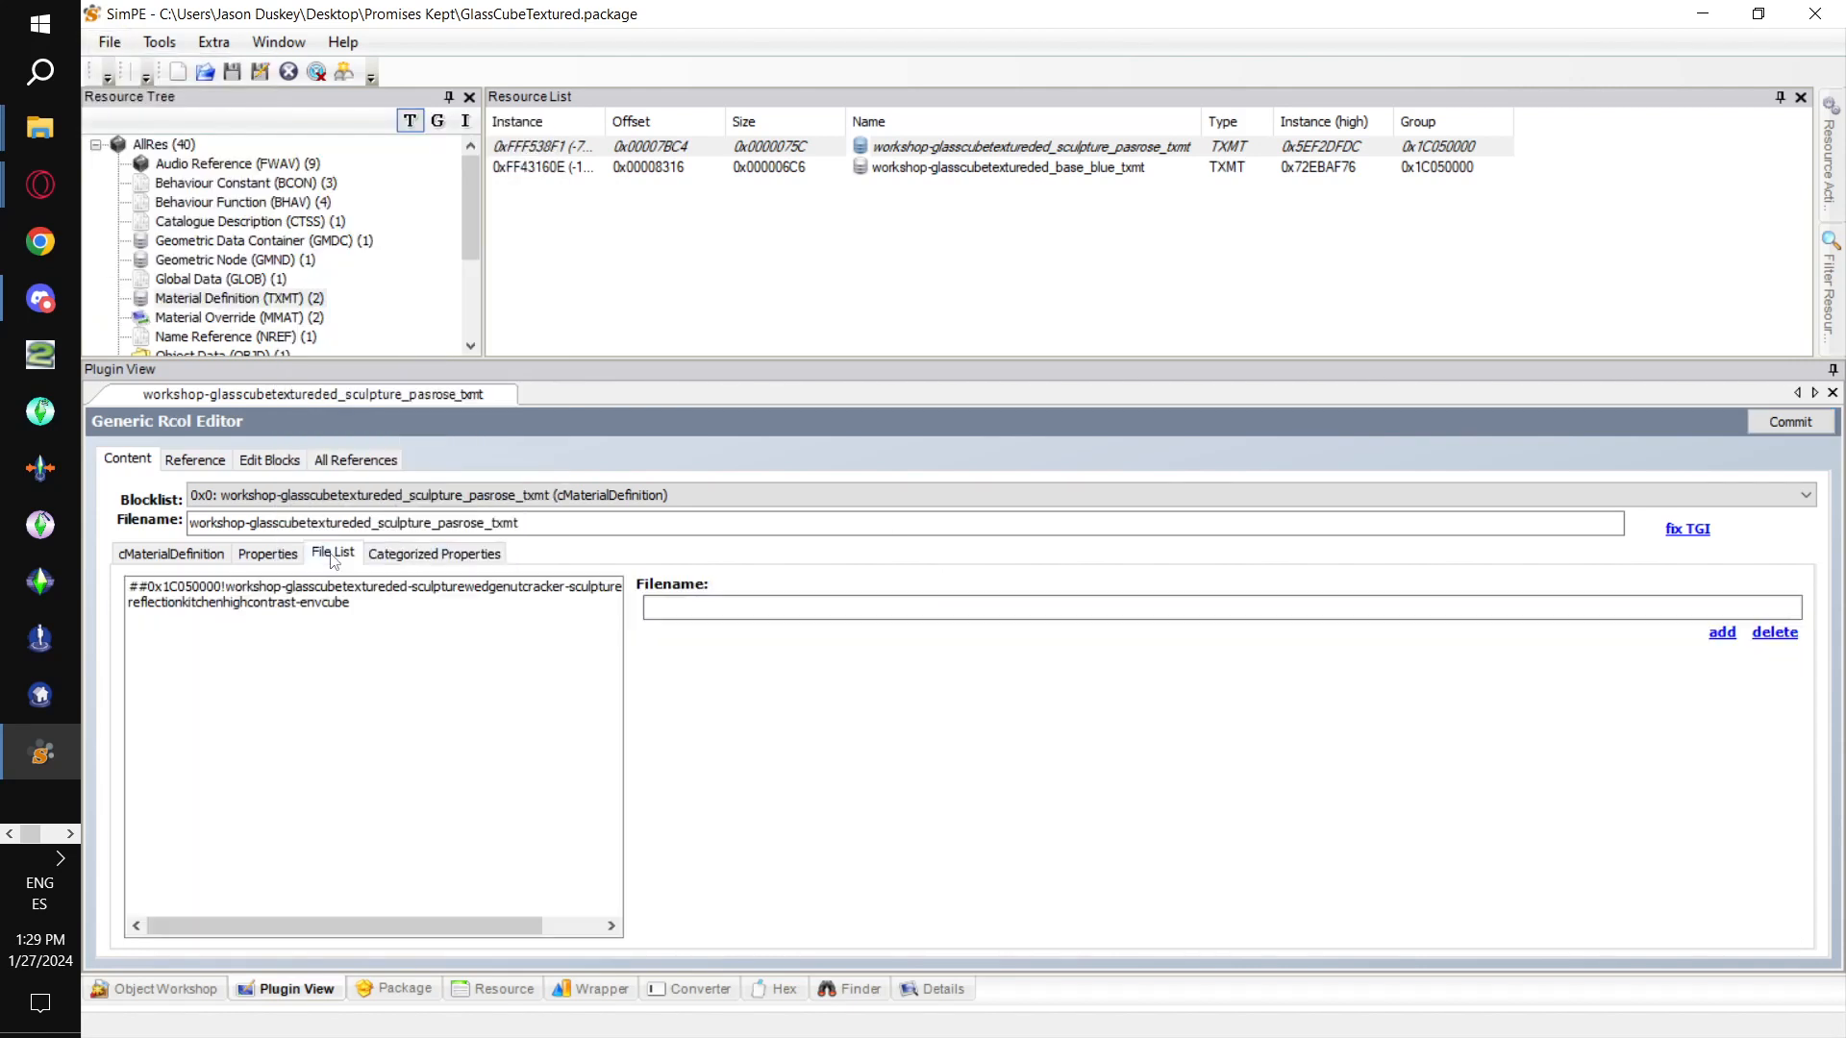
left_click(461, 601)
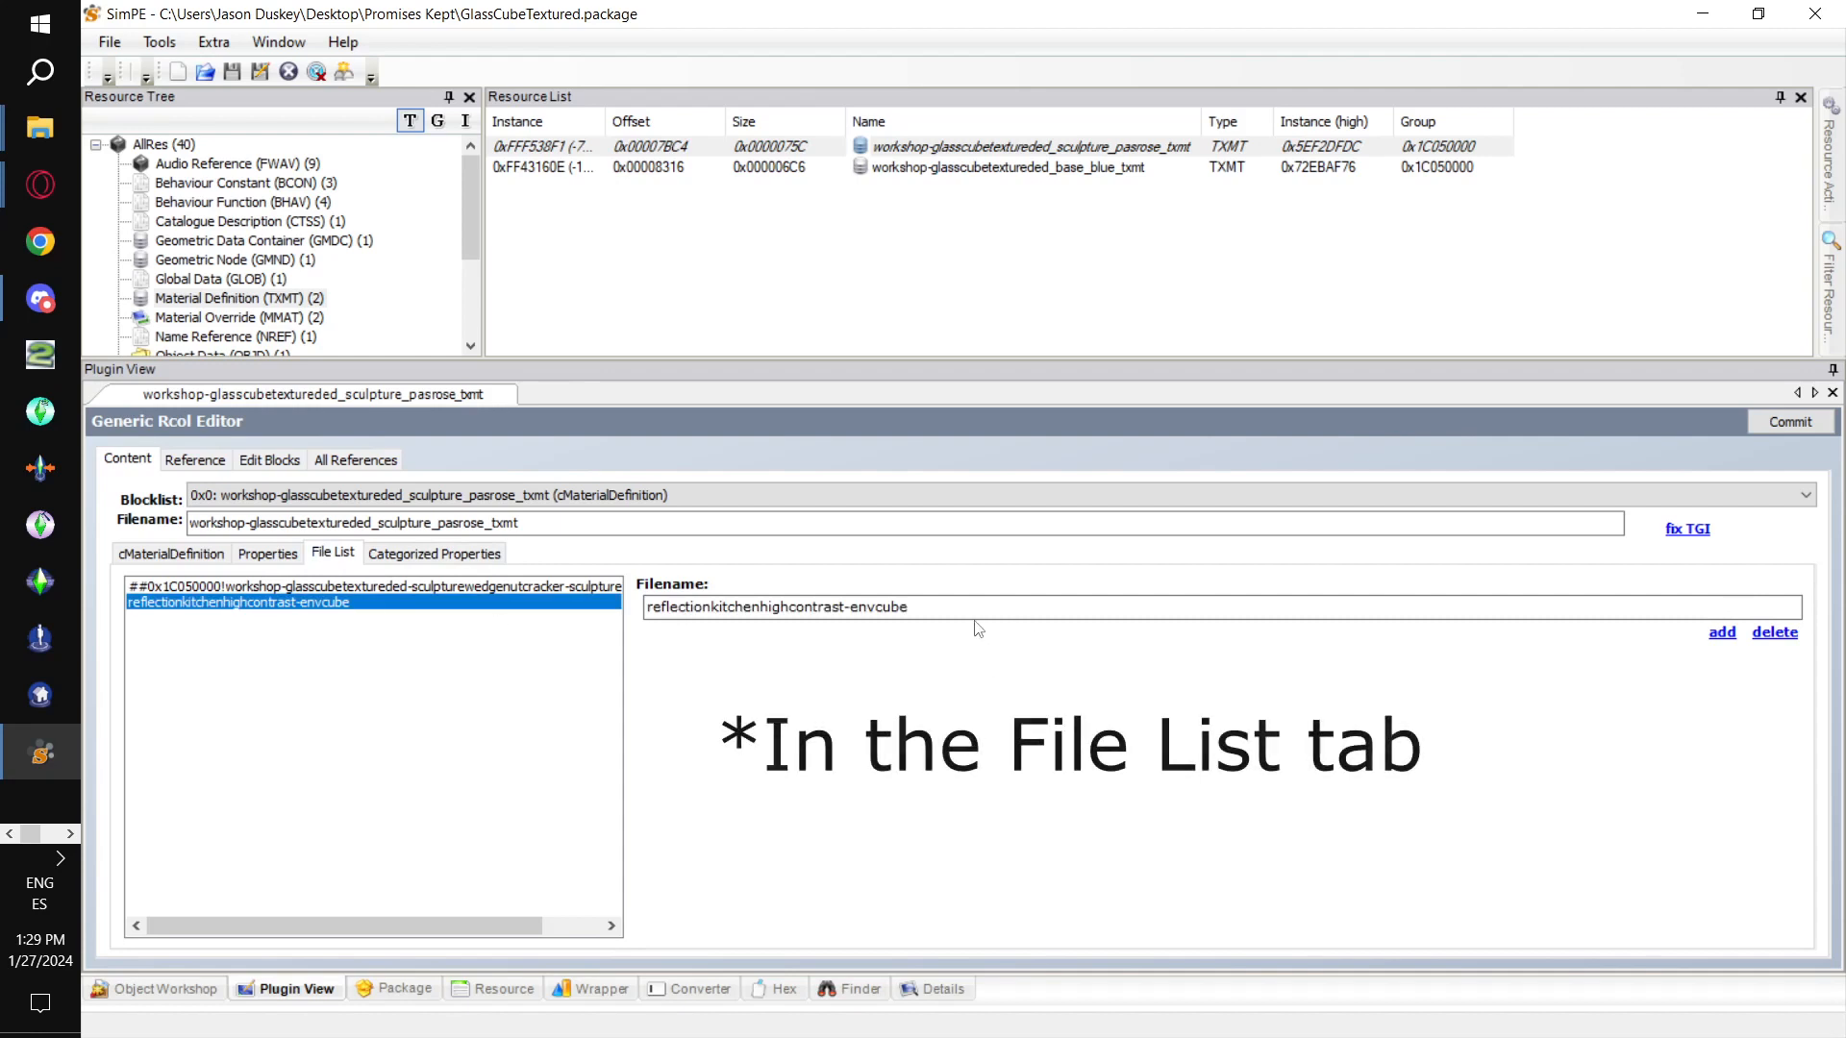
key("Tab")
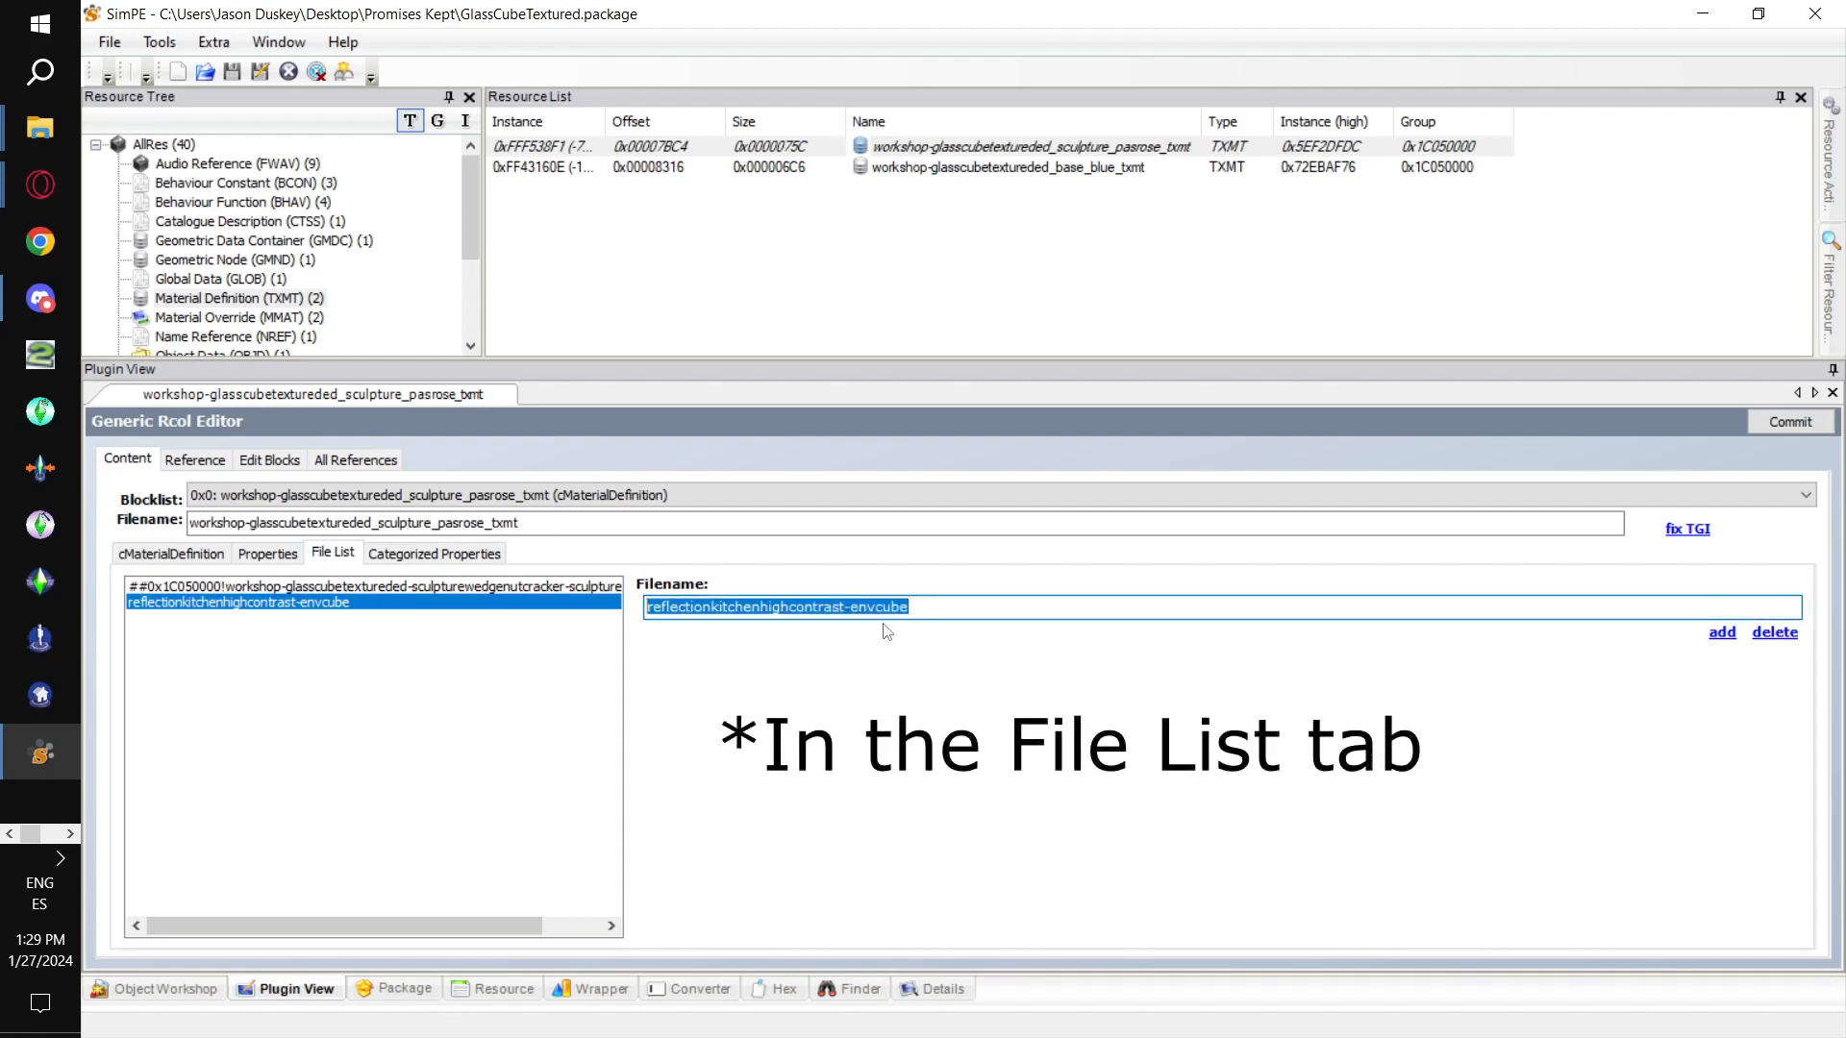
type("reflectionsilveronlit-envcube")
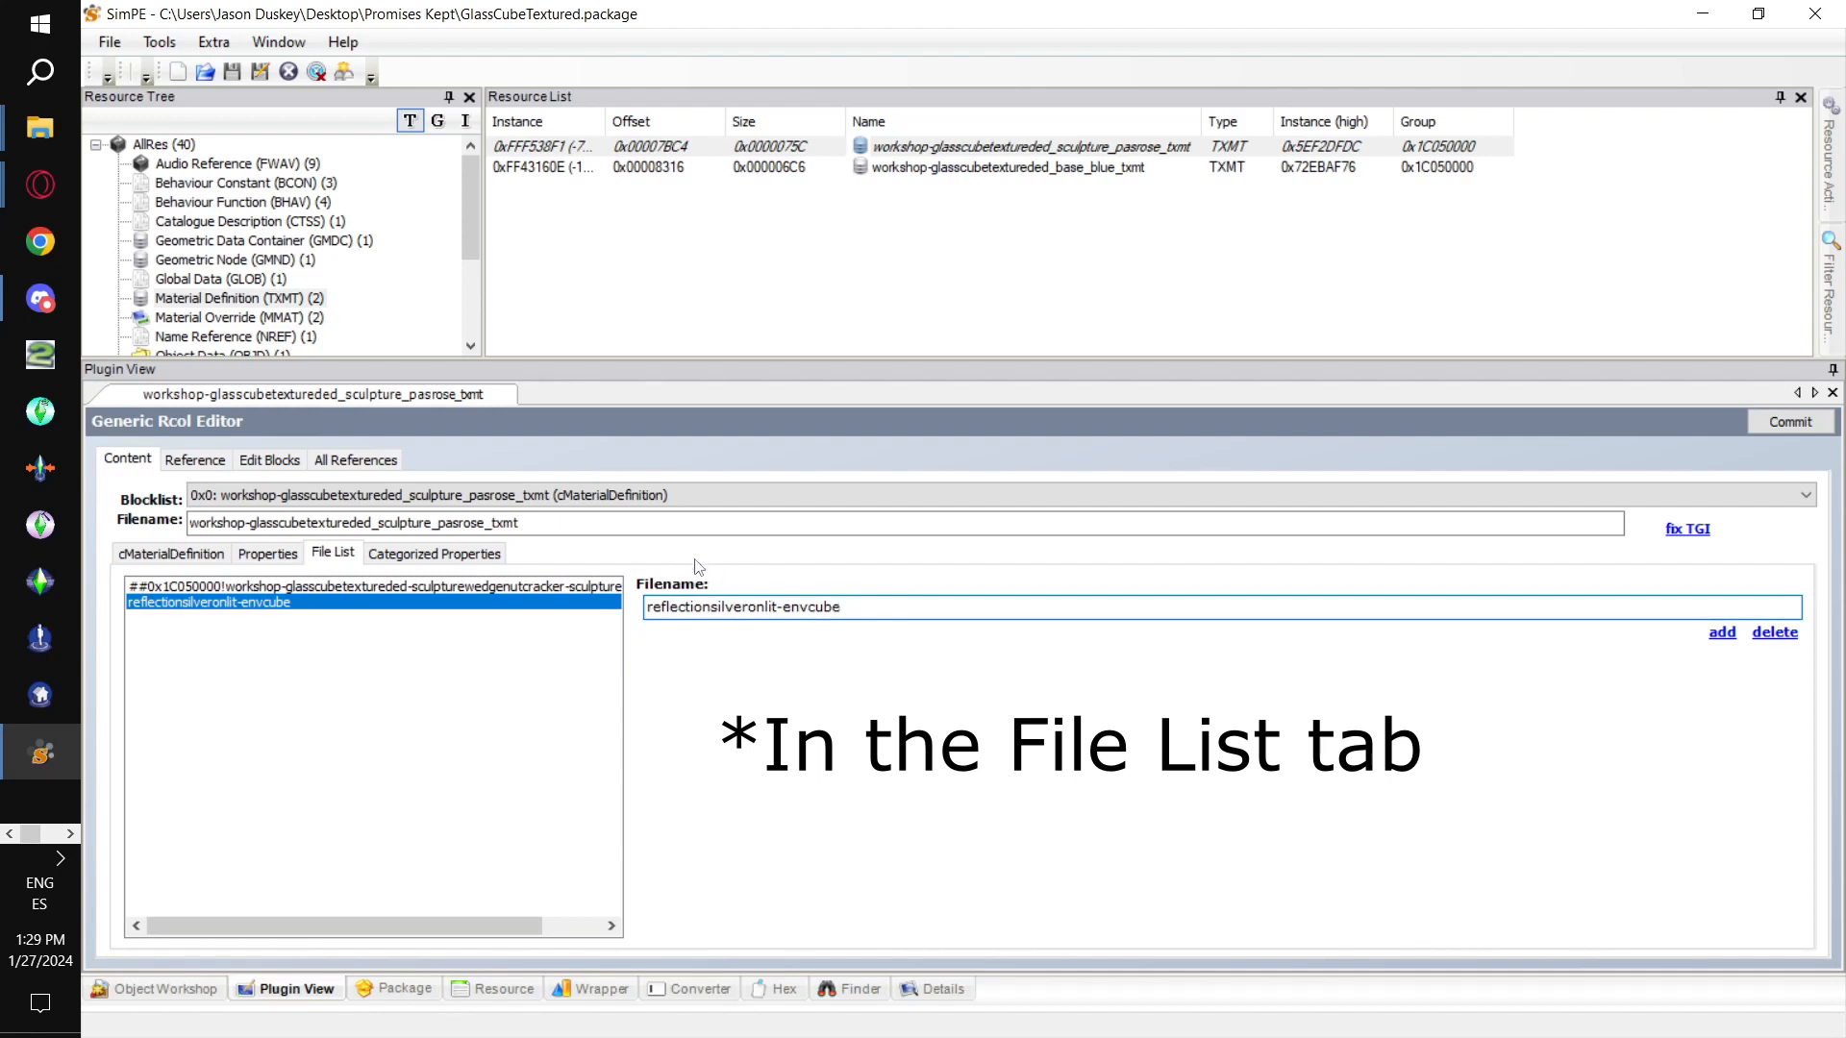
left_click(1803, 427)
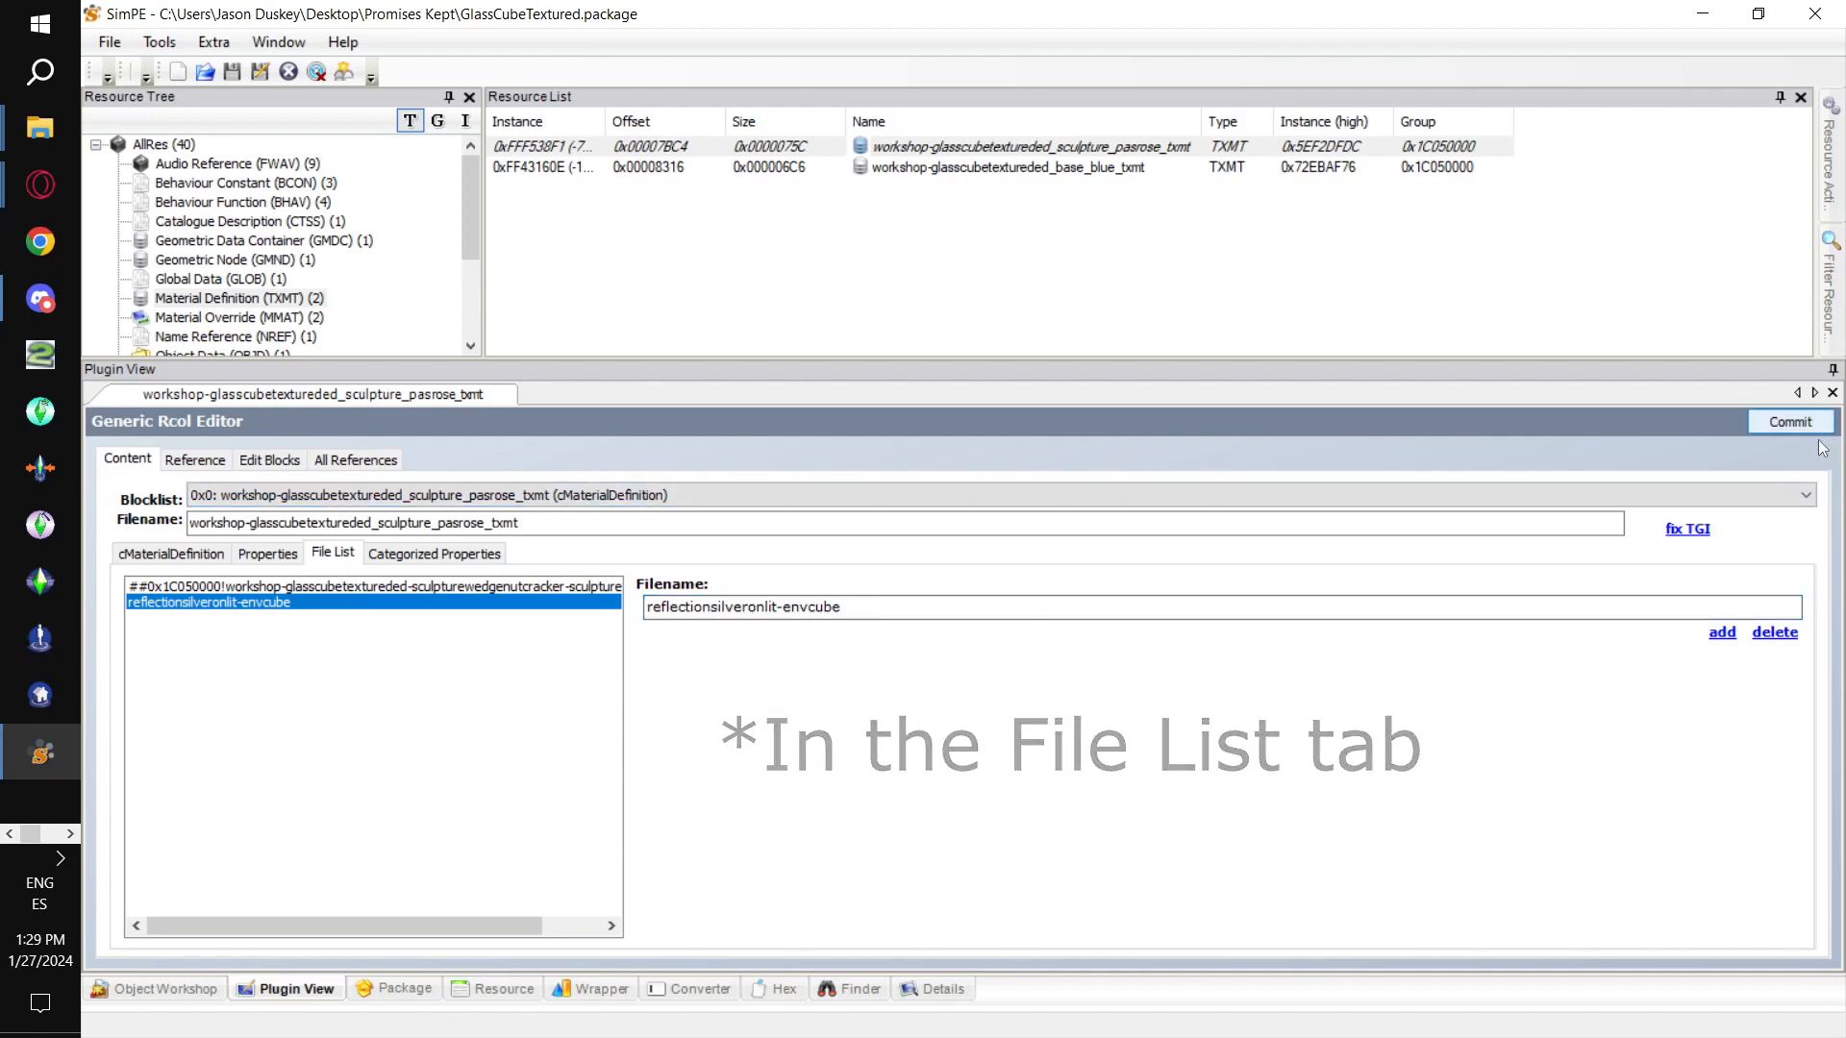
left_click(997, 597)
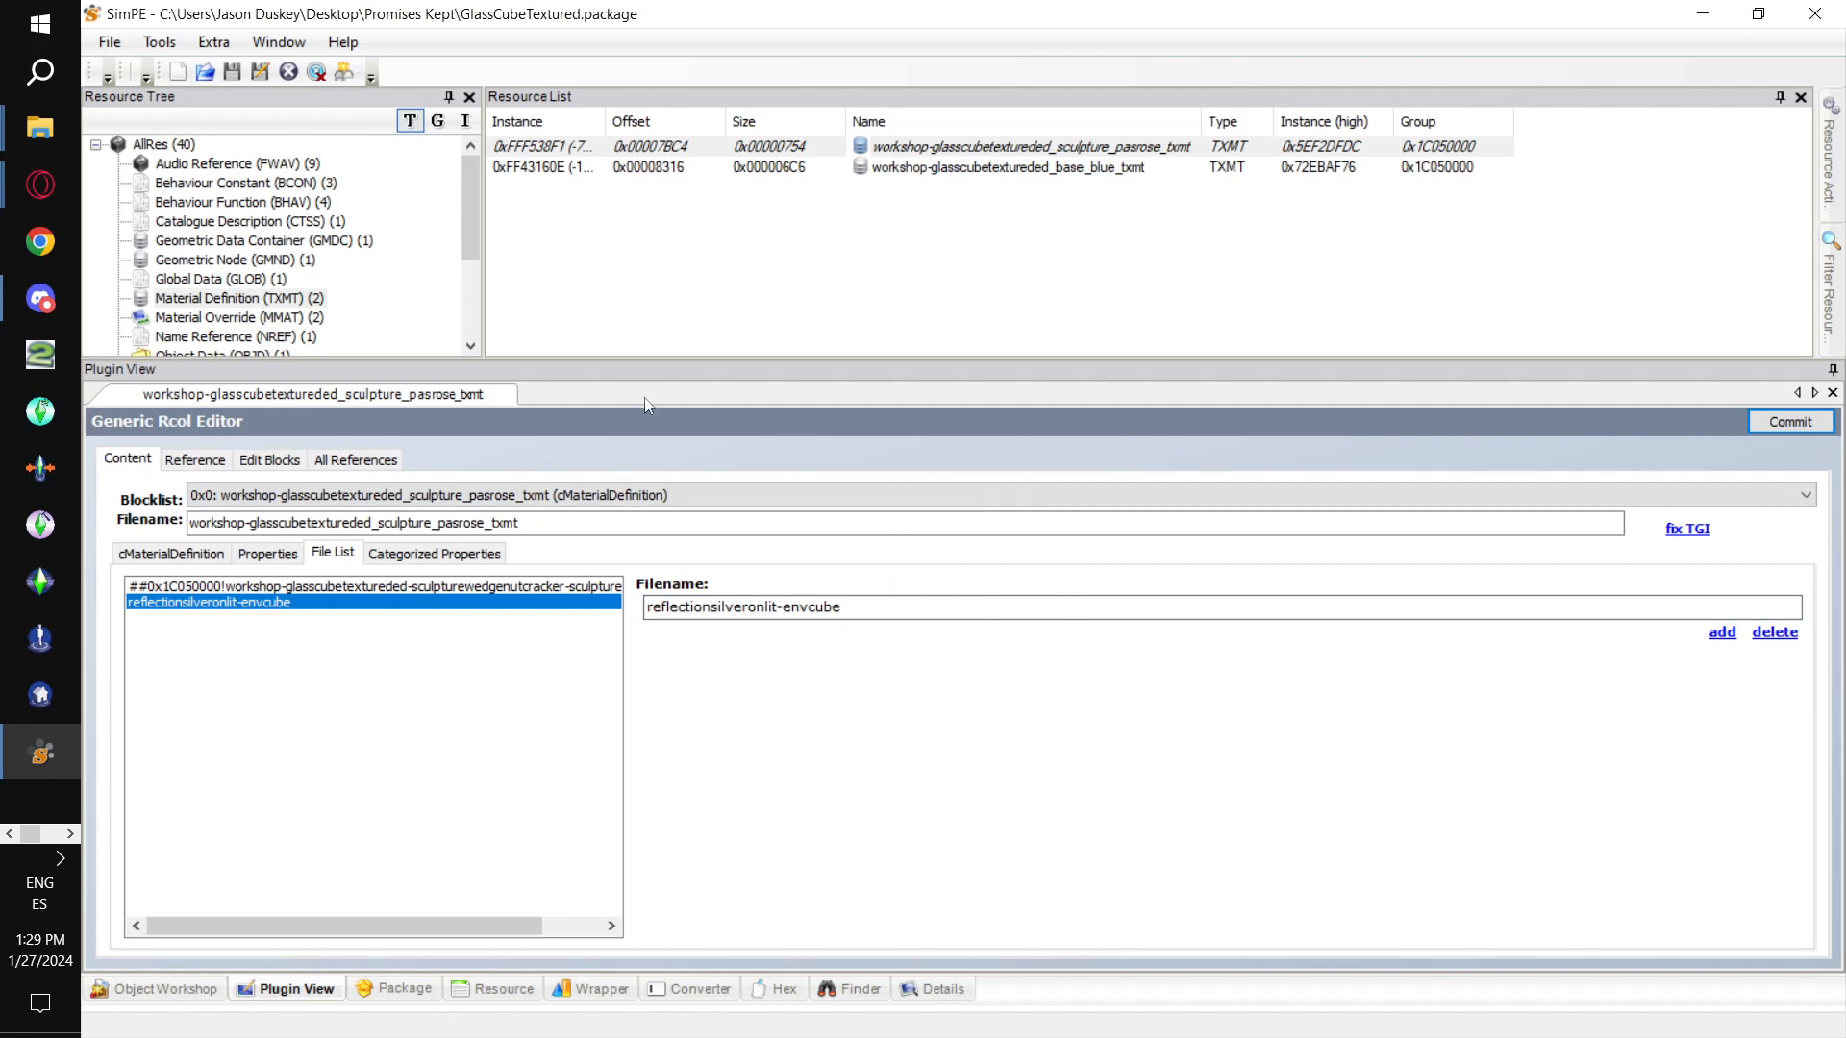
Preview the textured cube's base and sculpture meshes from the geometric data container and rotate the model.
left_click(371, 242)
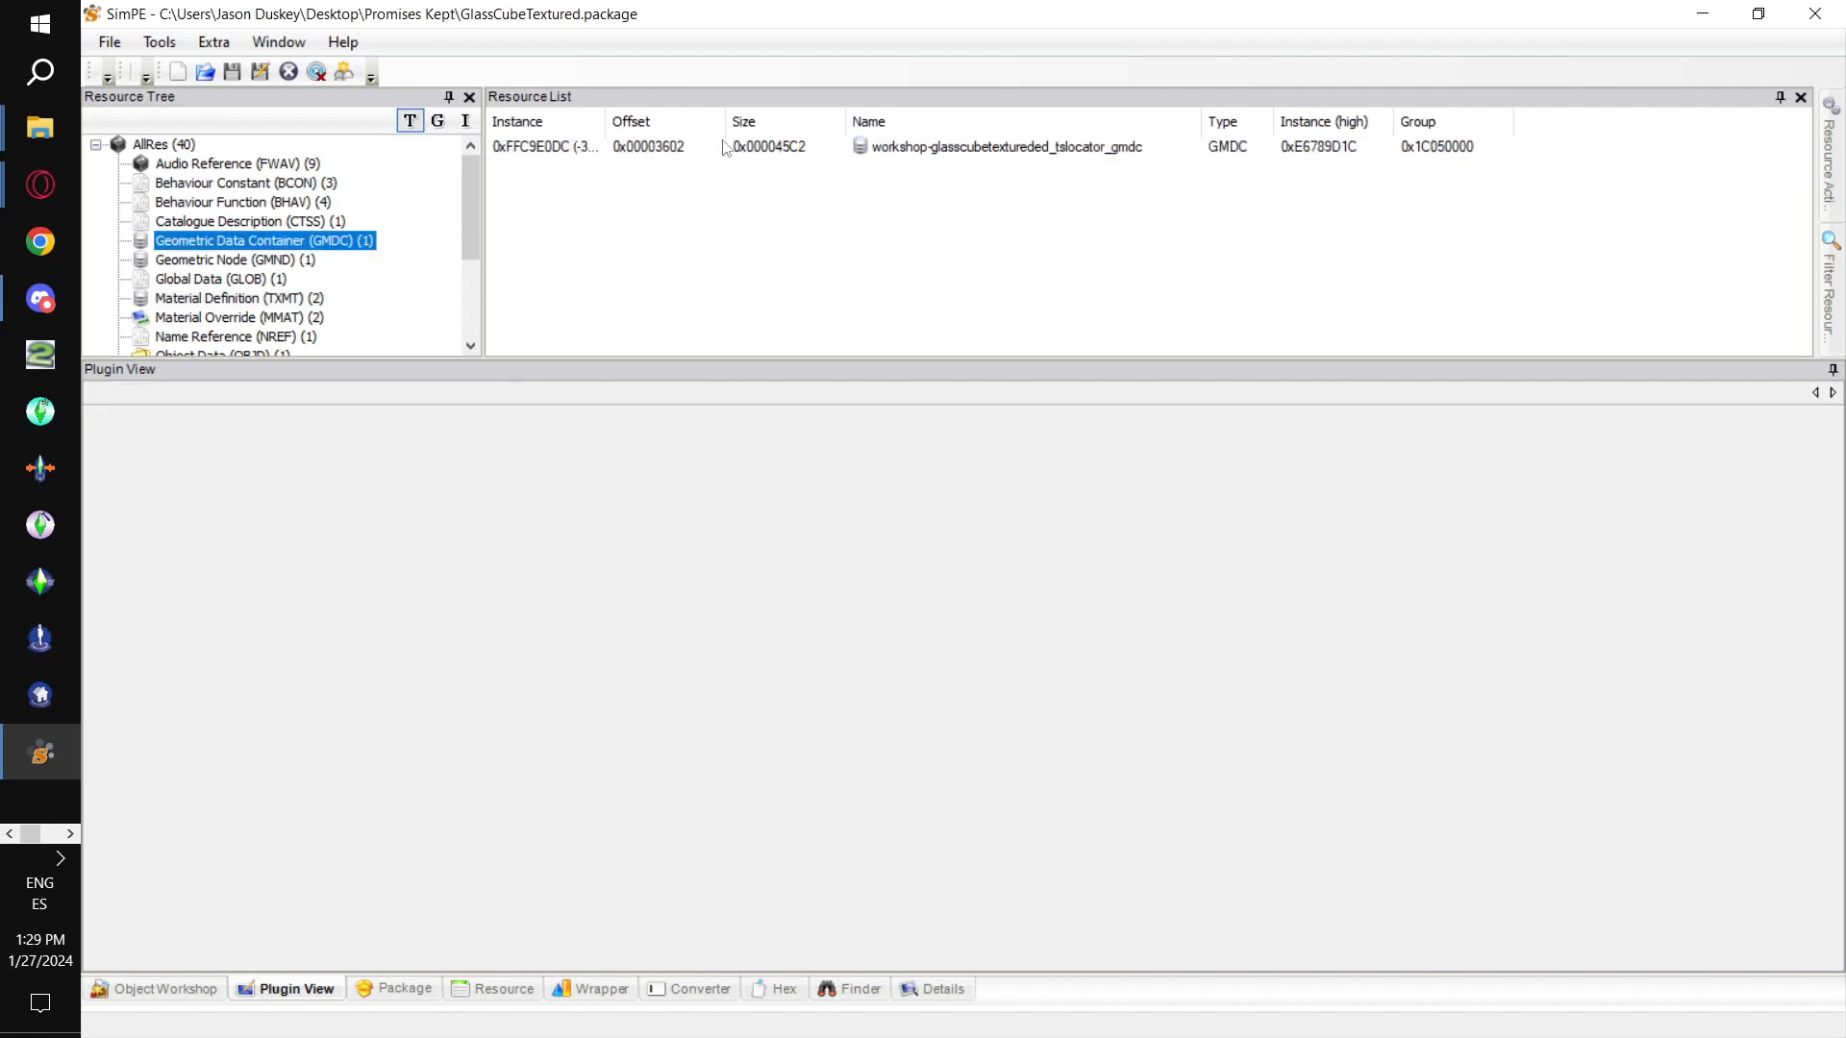
left_click(541, 146)
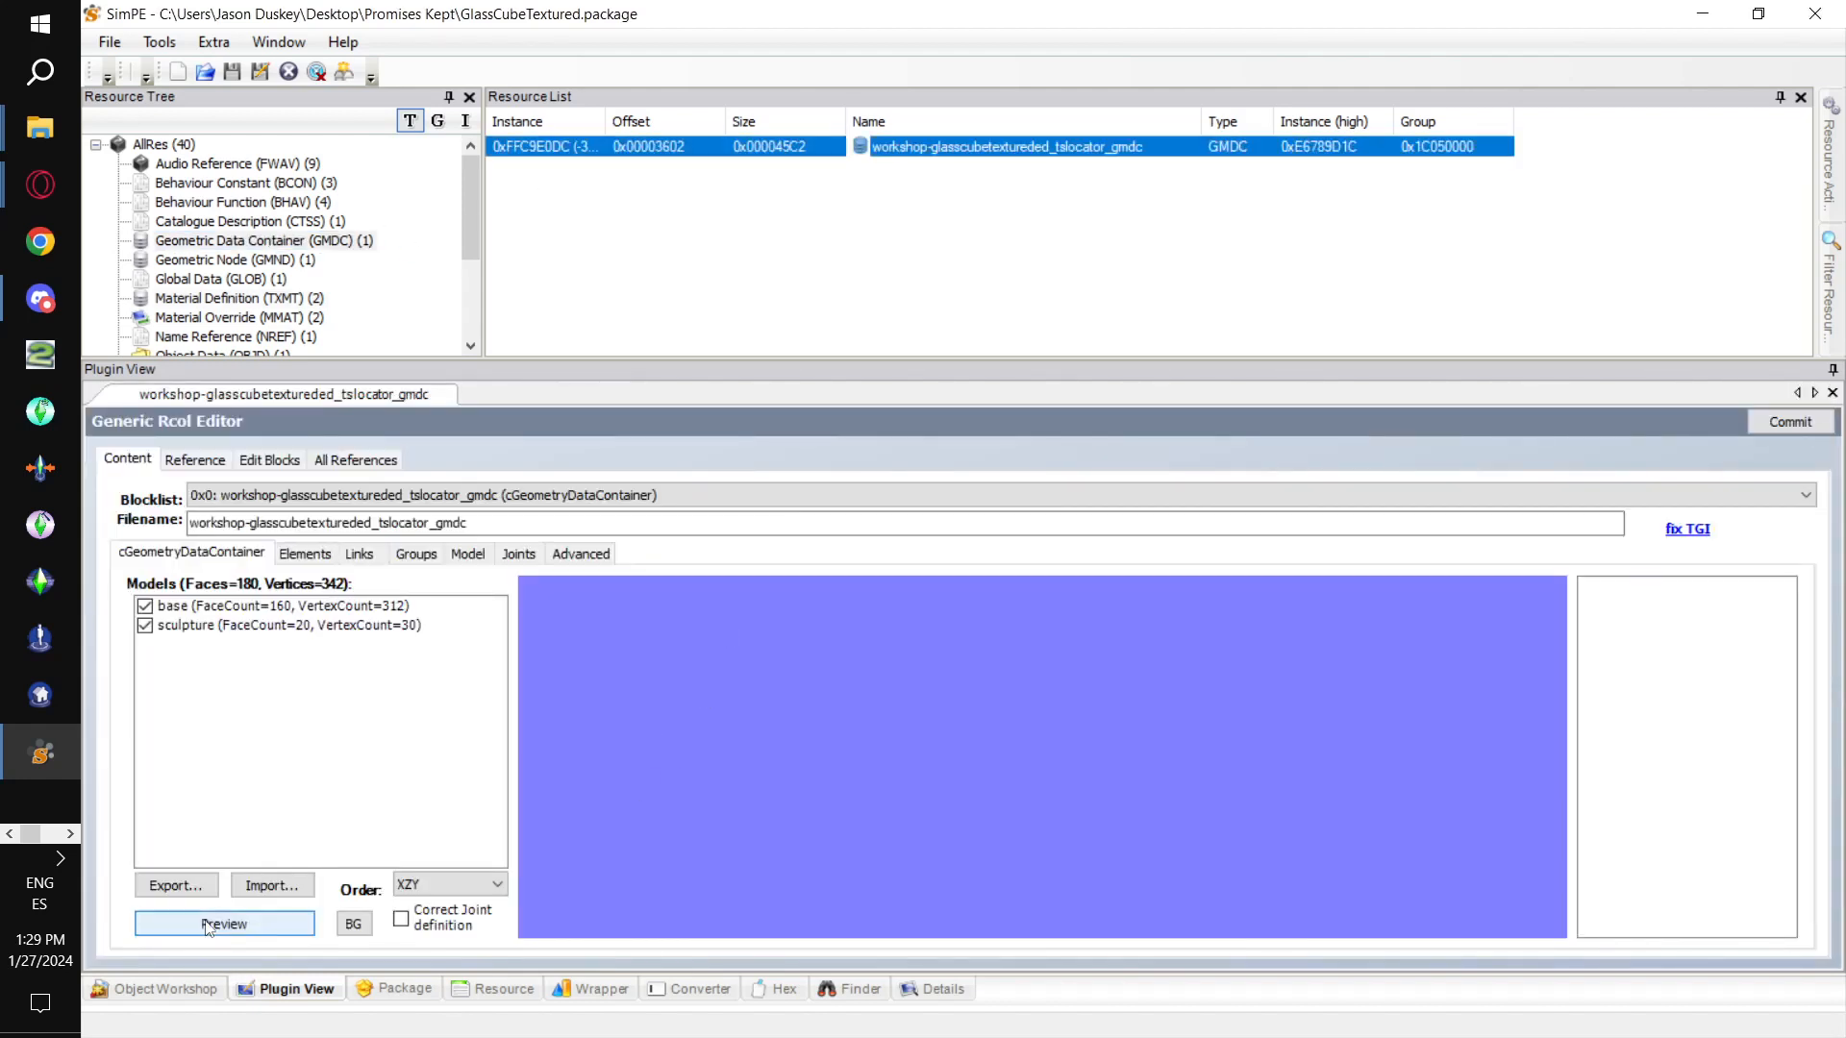
left_click(220, 925)
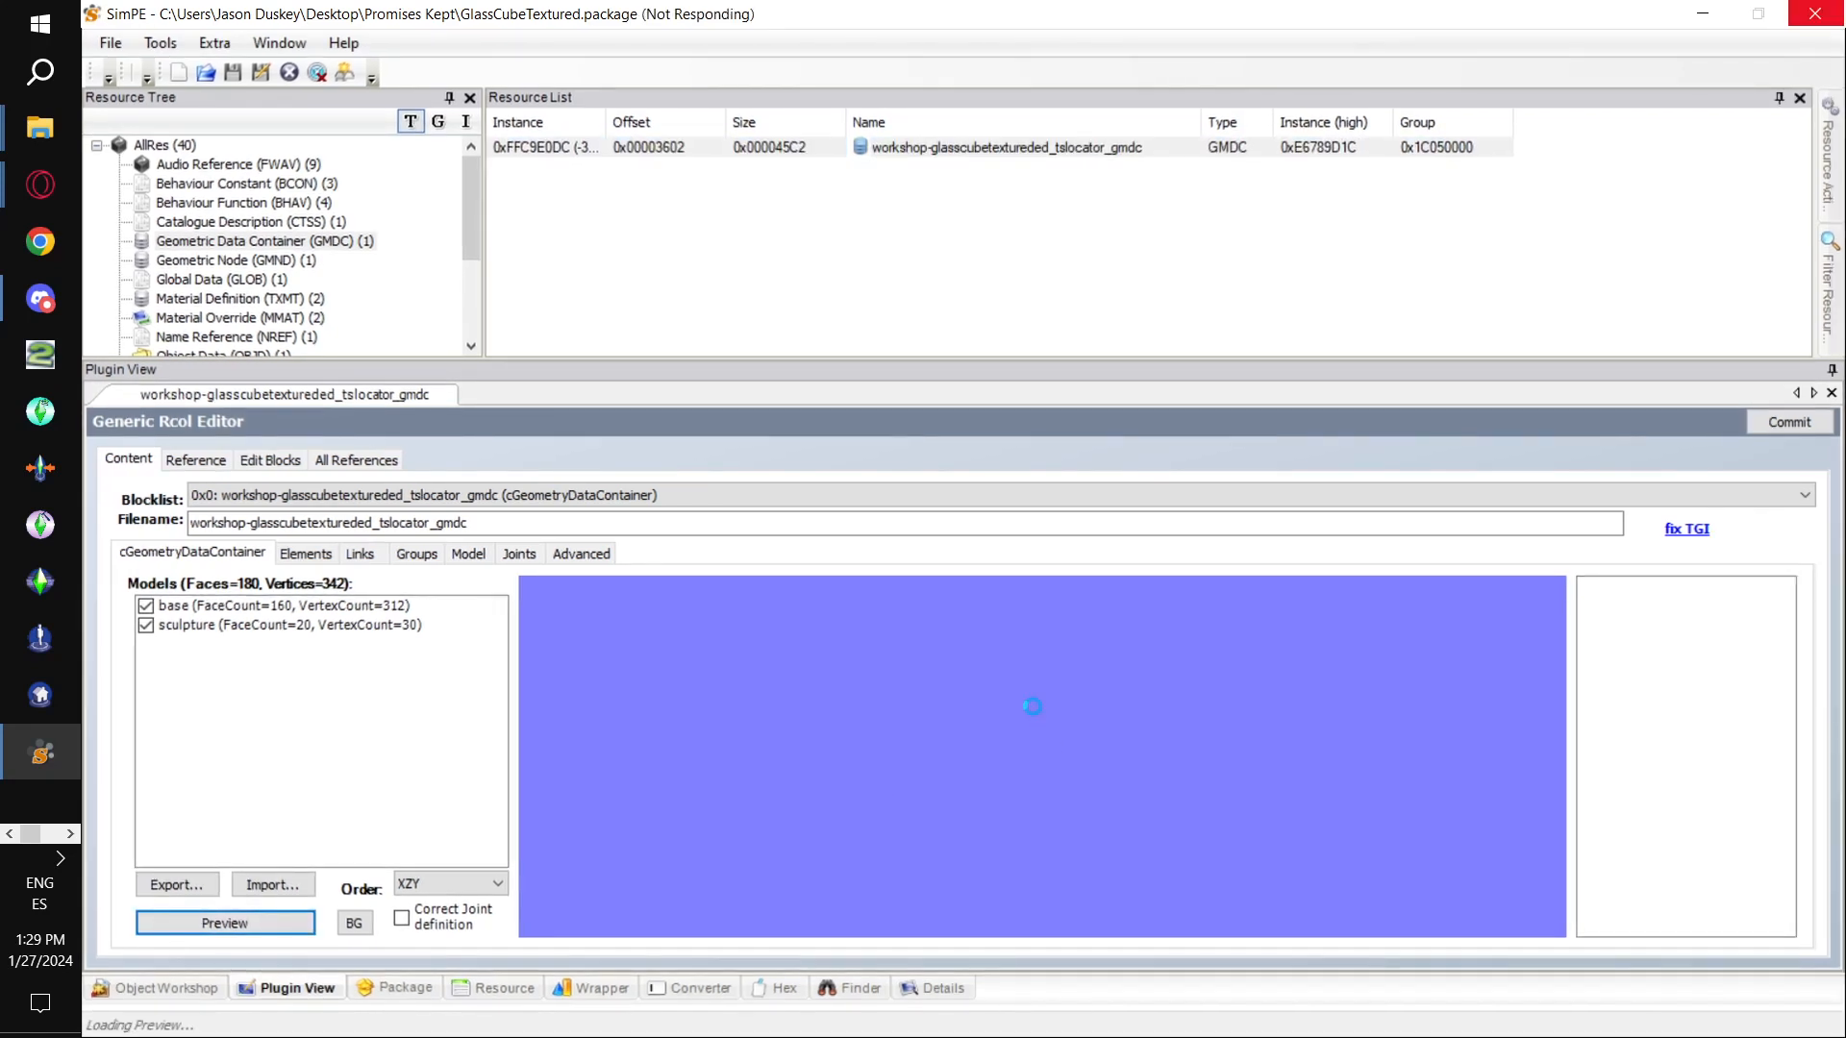
left_click_drag(1029, 703, 1048, 794)
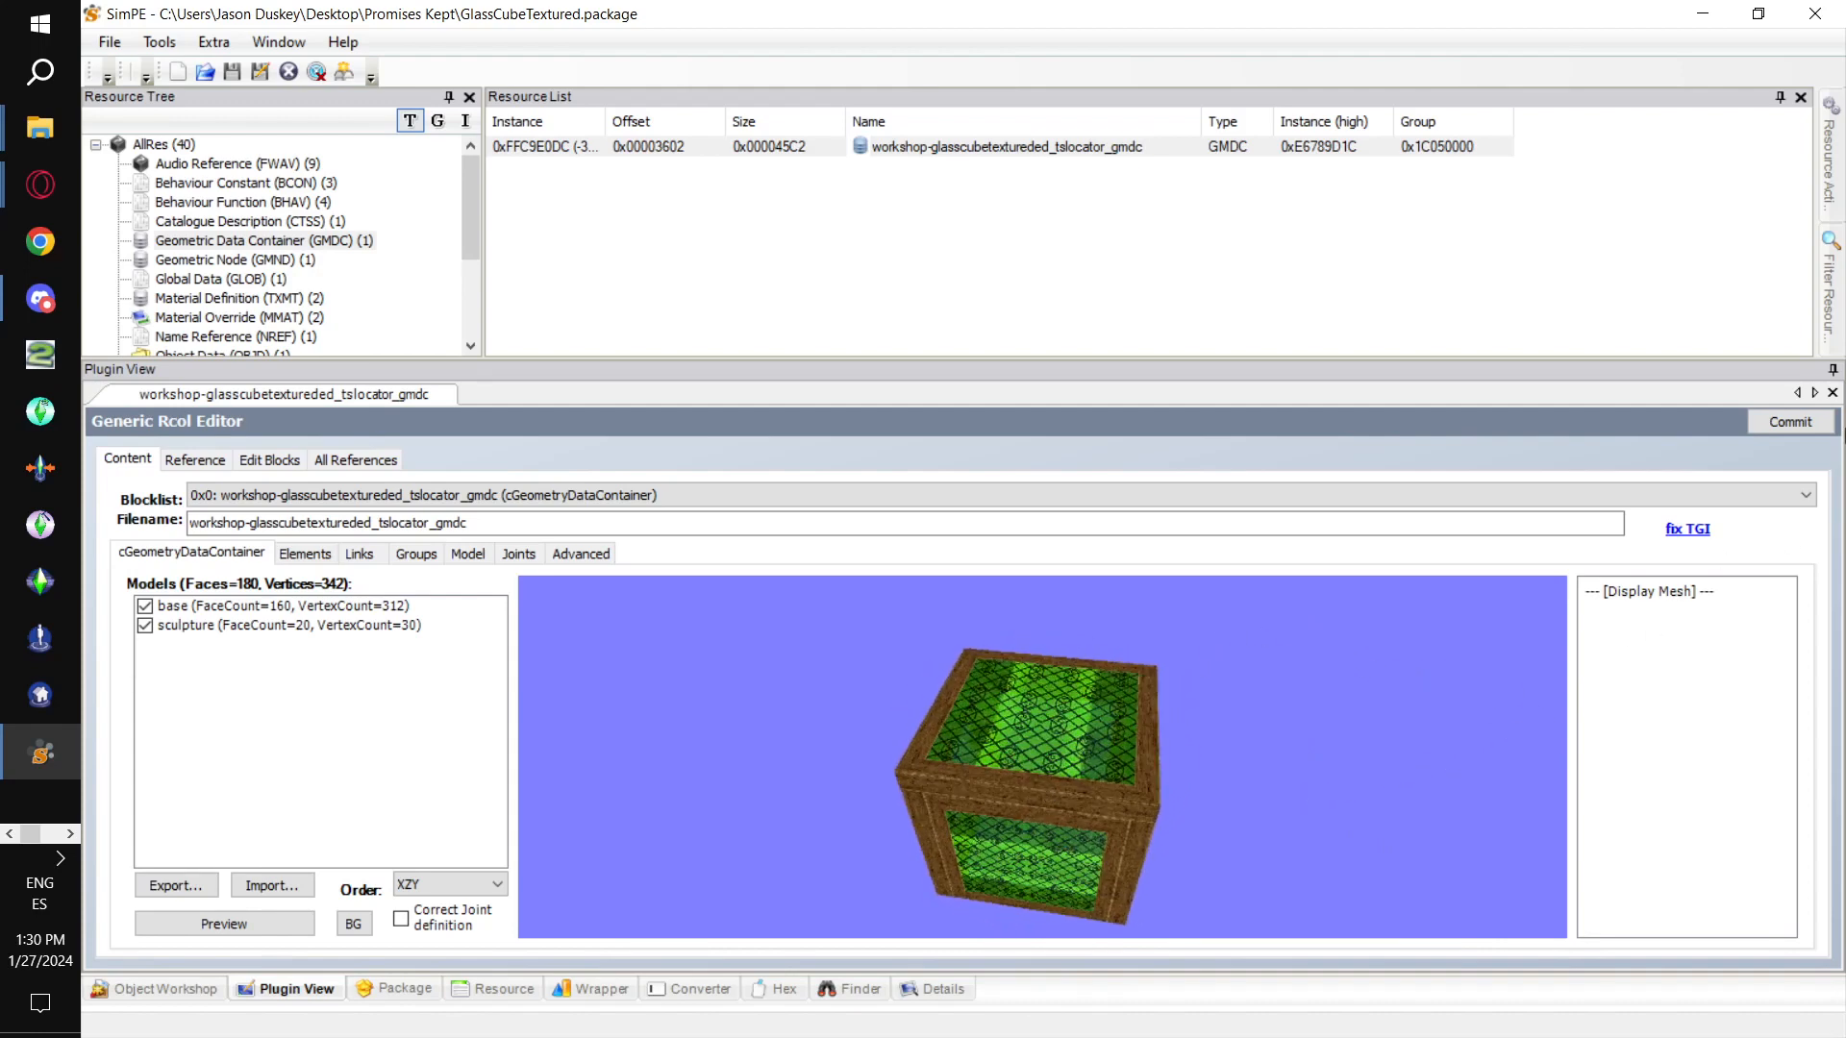
Commit the geometric data container, turn the previewed cube to another side, and save the package.
left_click(1790, 421)
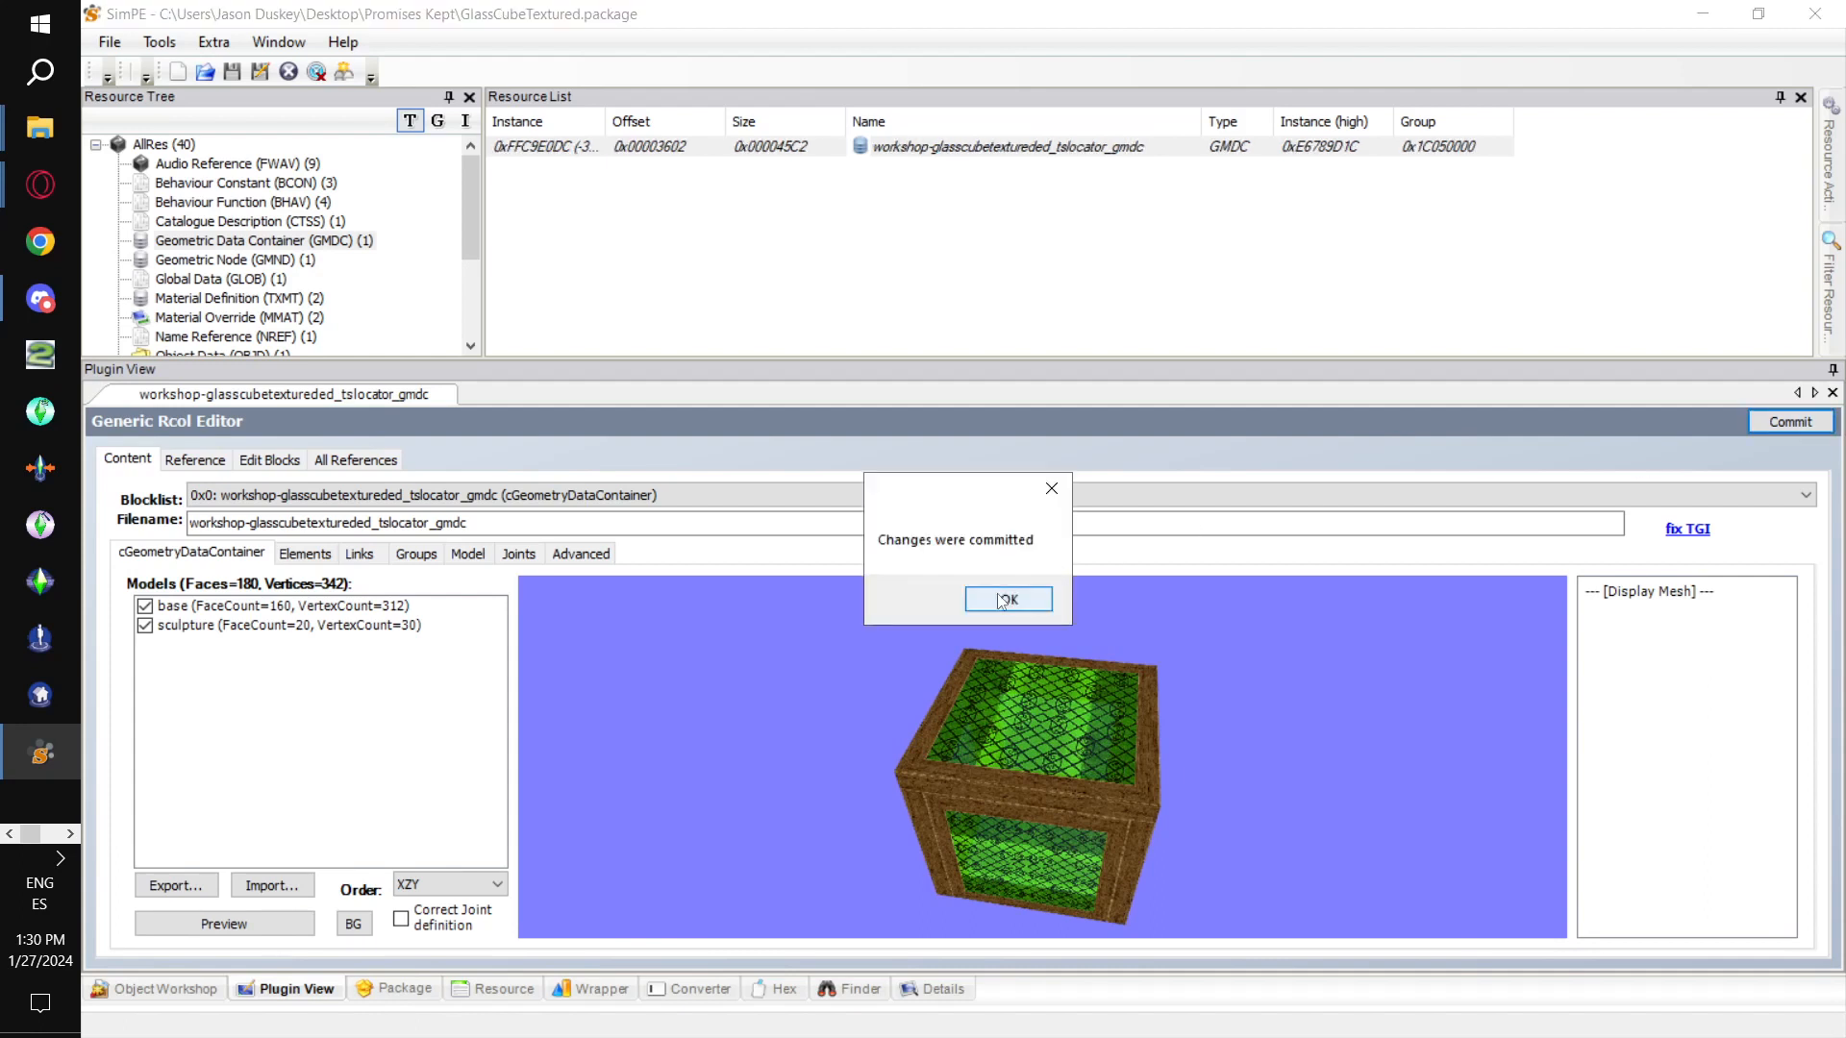
left_click(1000, 597)
left_click_drag(920, 798, 789, 616)
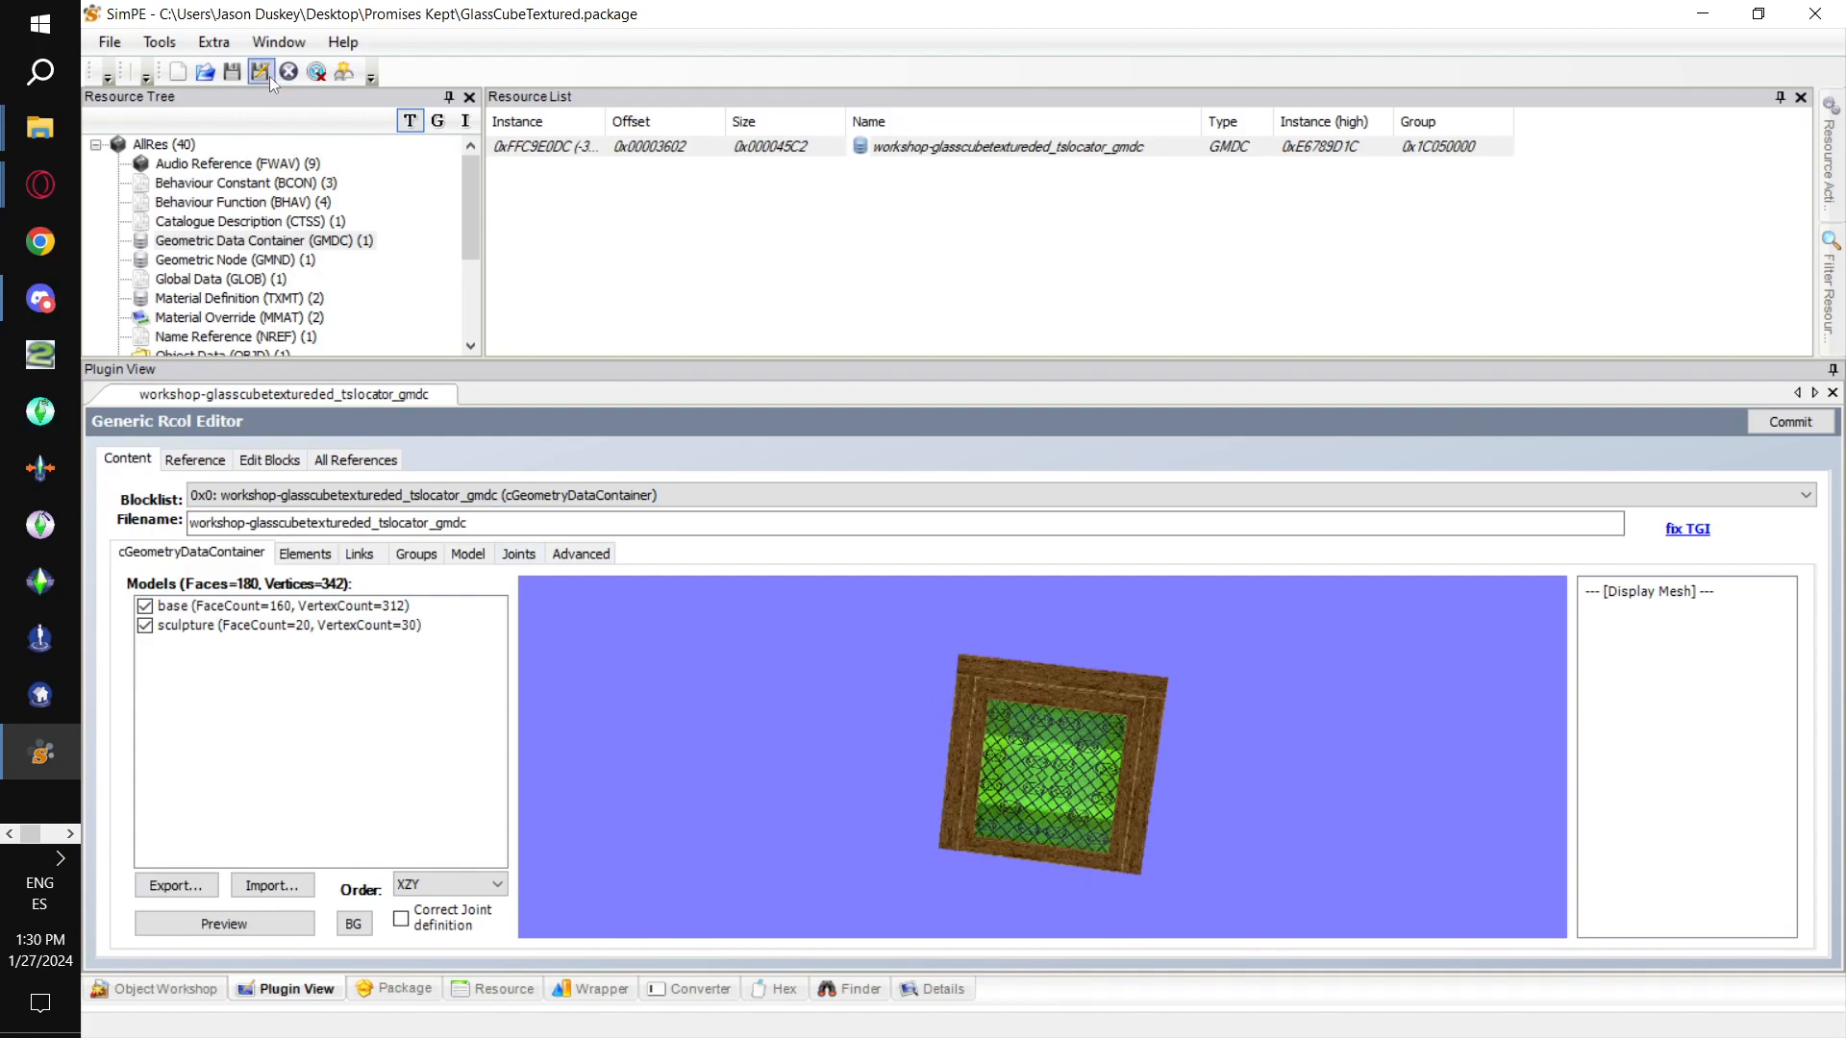
left_click(109, 42)
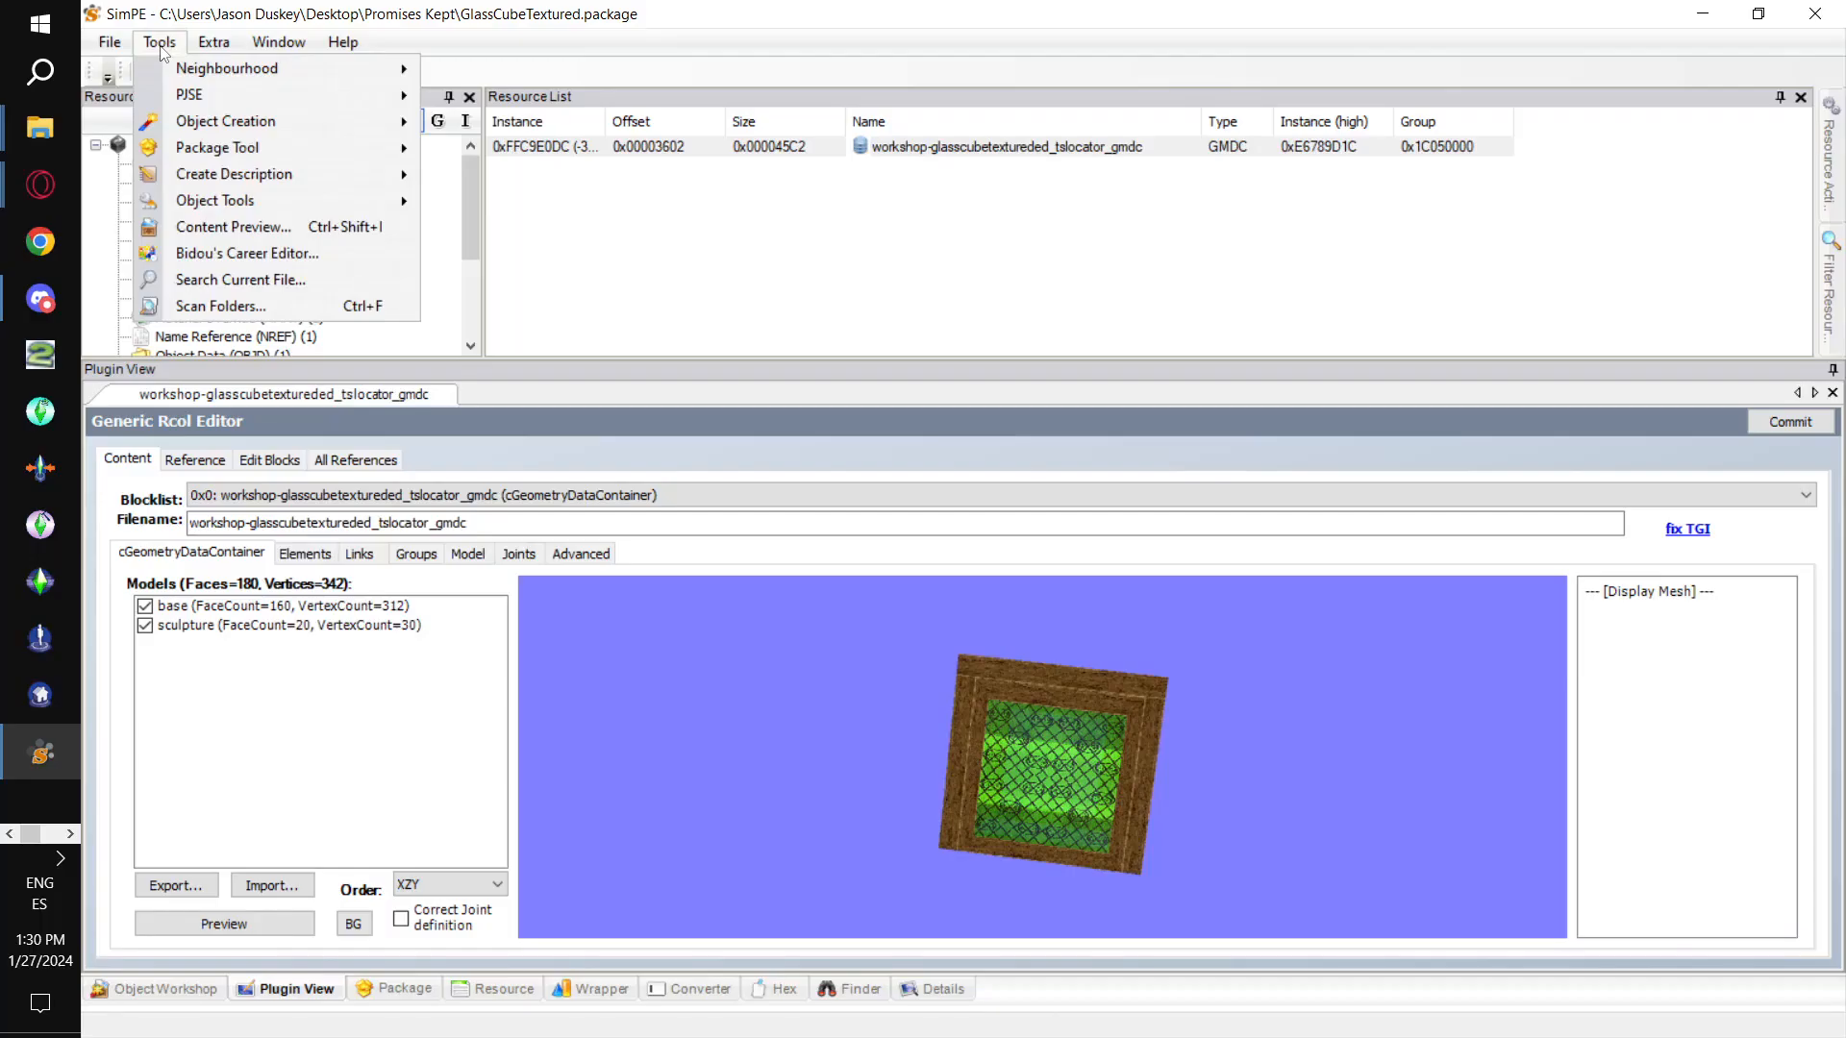
Display the package's resource reference graph and examine the reflectionsilveronlit-envcube texture node.
left_click(161, 43)
left_click(213, 43)
left_click(214, 43)
left_click(258, 43)
mouse_move(161, 42)
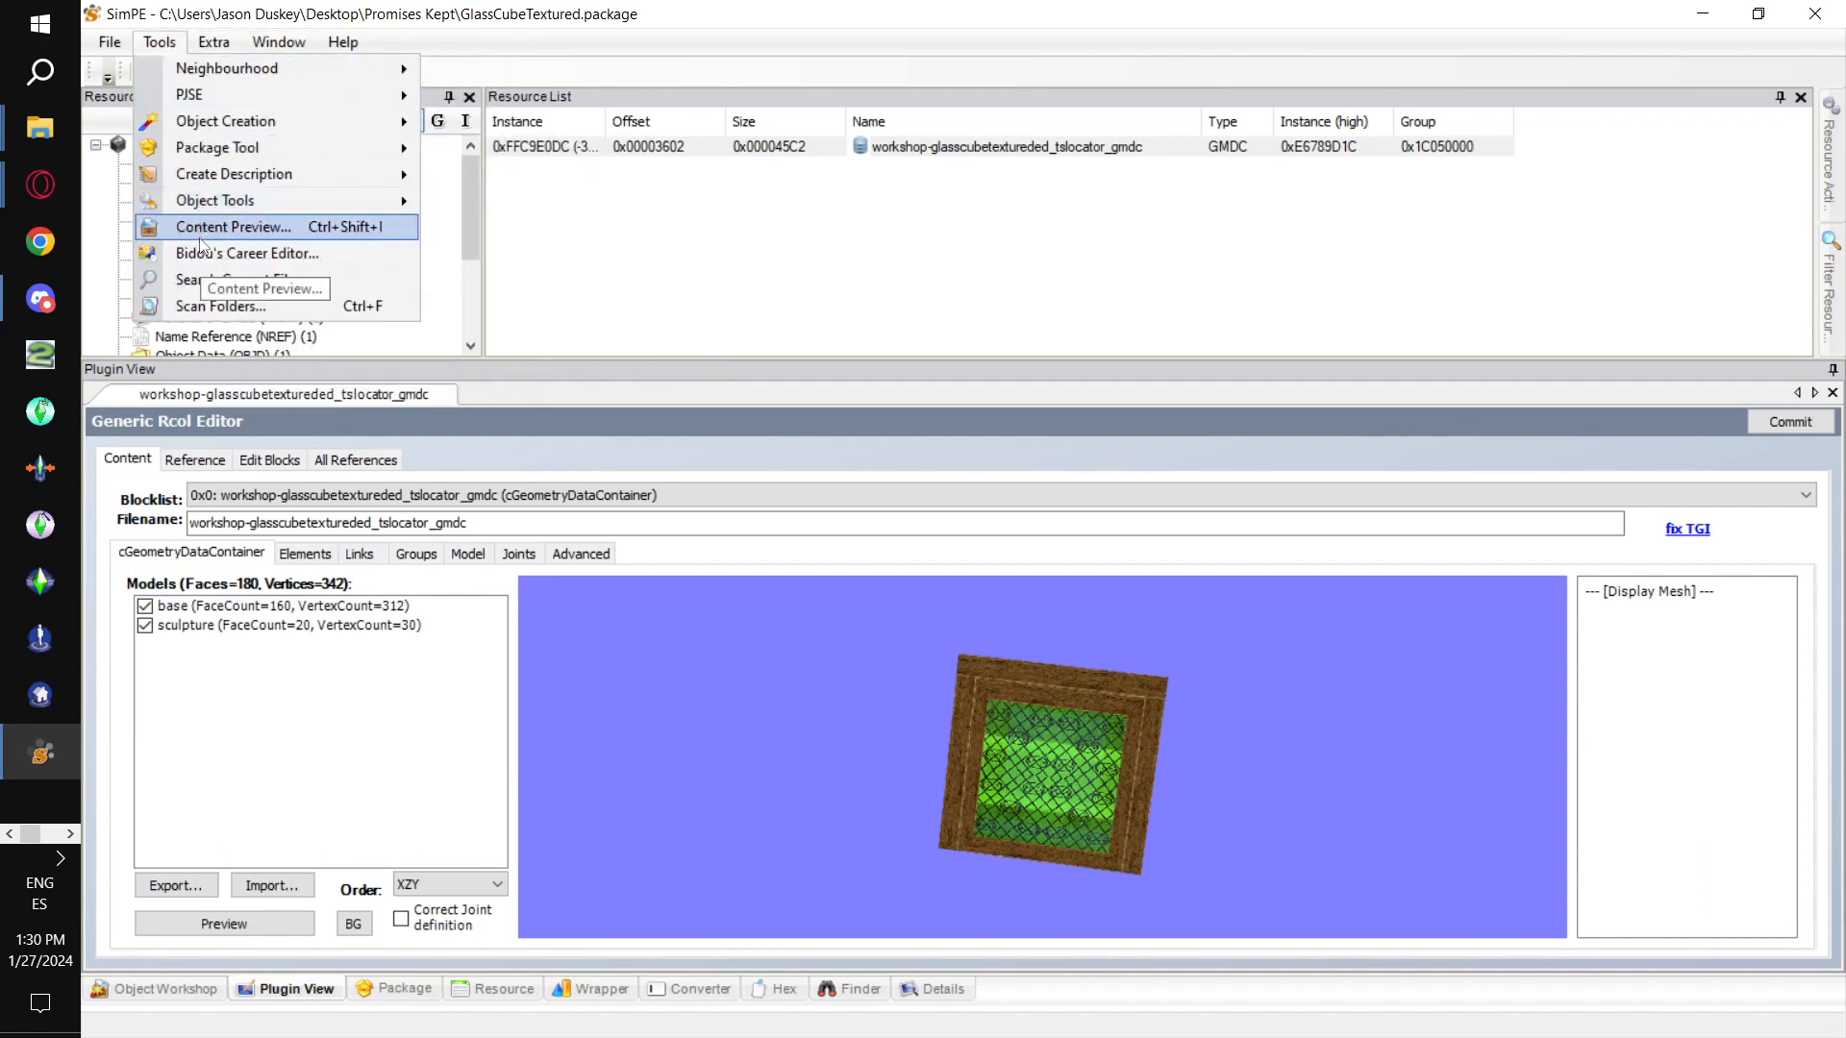
mouse_move(215, 202)
left_click(565, 308)
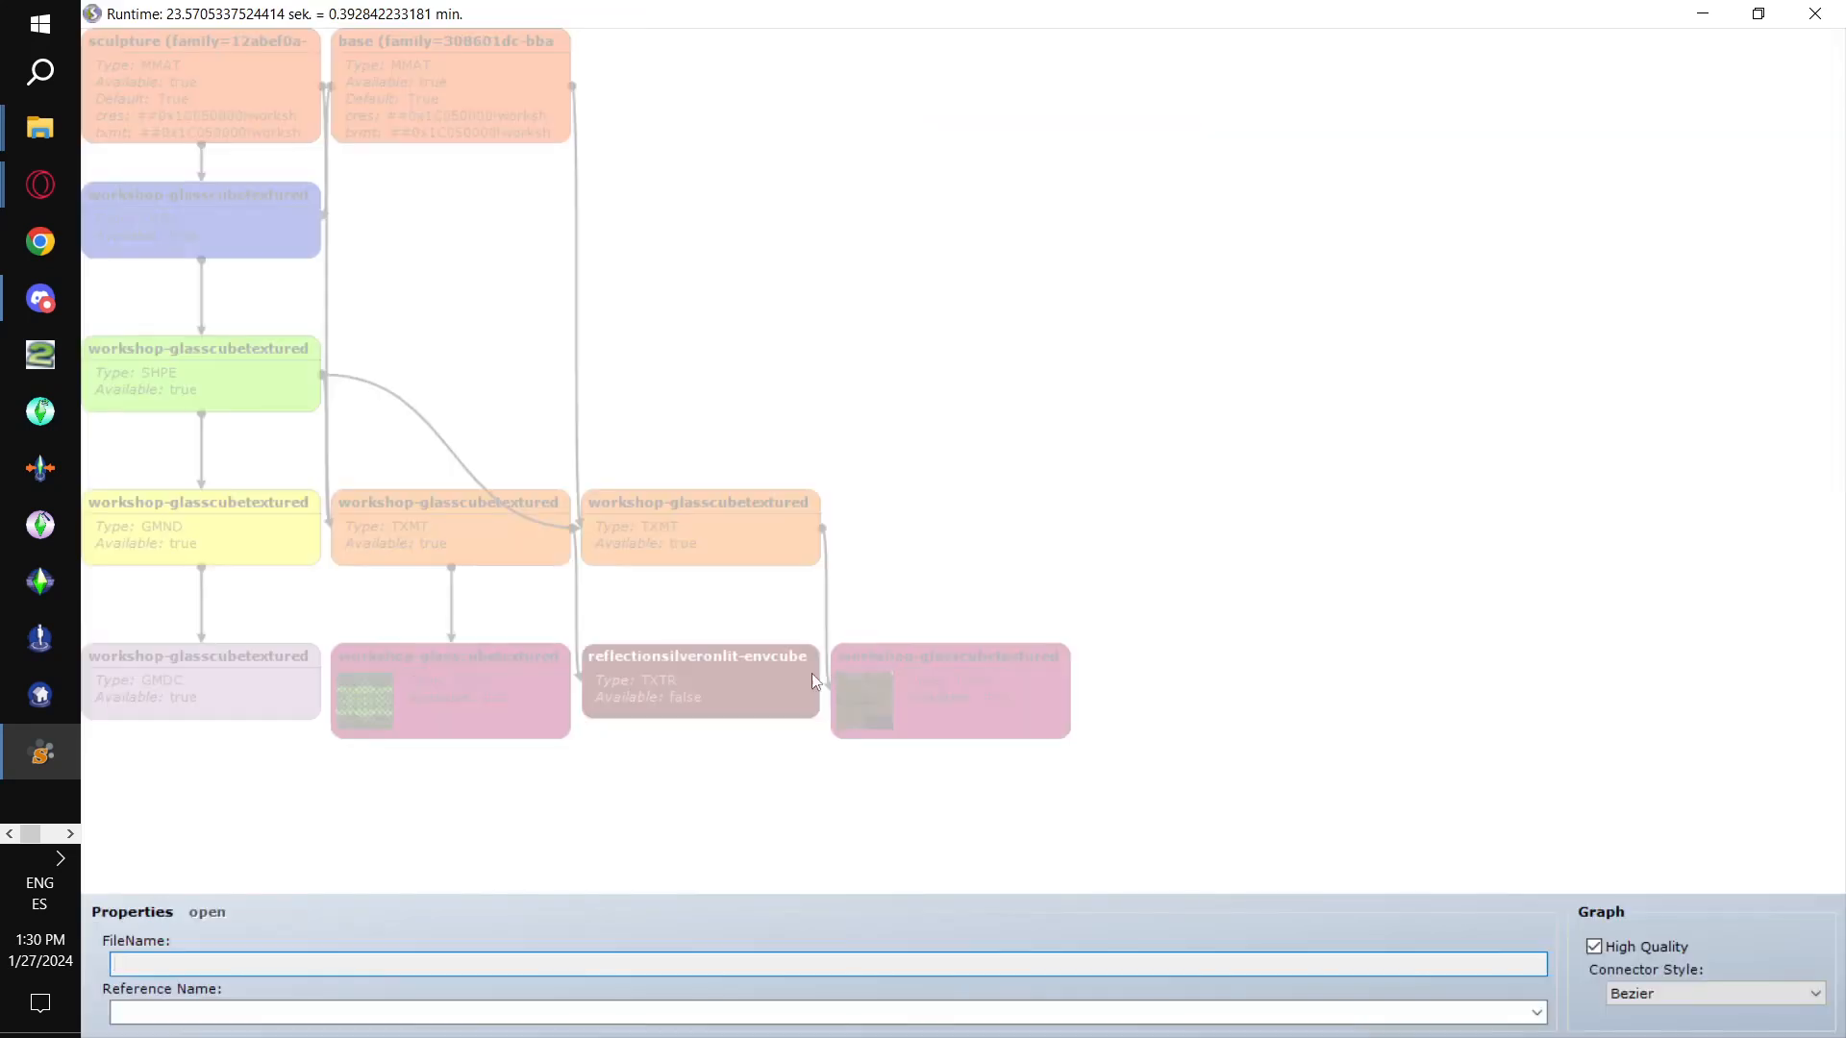
left_click(711, 721)
left_click_drag(711, 721, 805, 817)
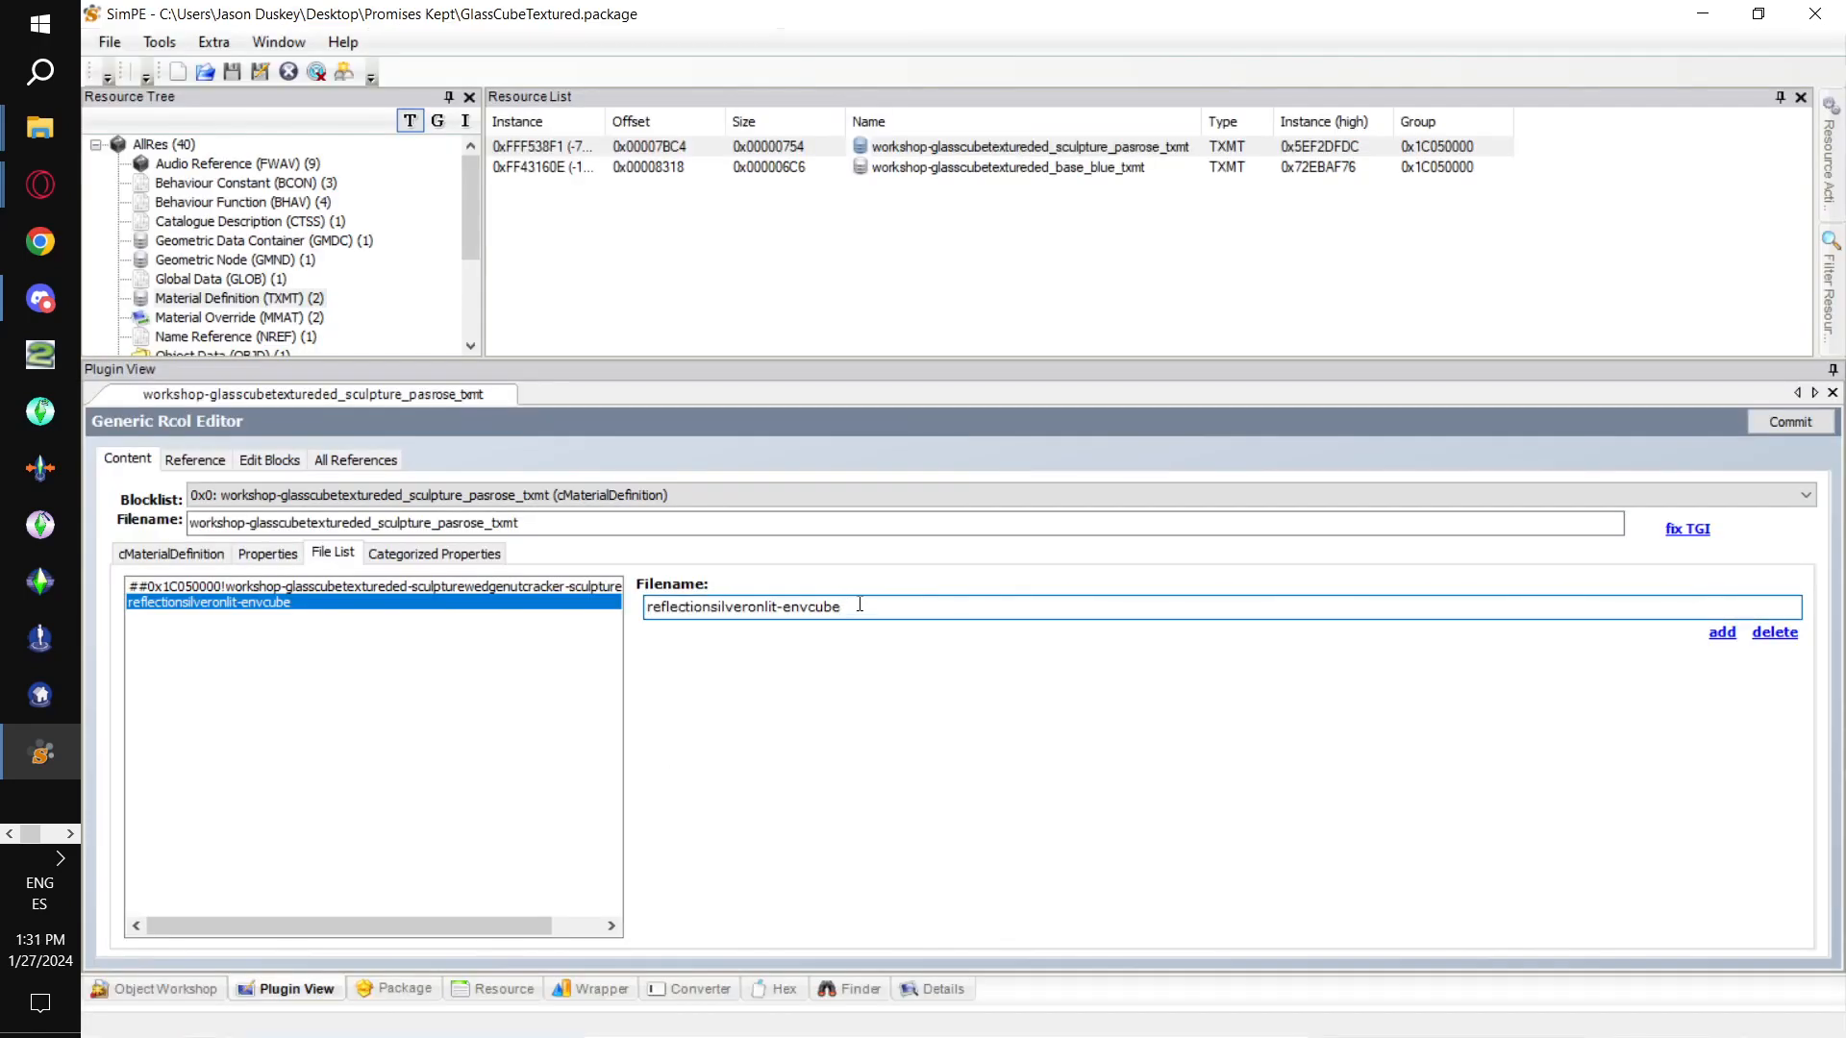
Shorten the environment cube entry in the sculpture material's file list to reflectionsilver-envcube.
left_click_drag(860, 604, 785, 605)
left_click(772, 603)
key("BackSpace")
key("BackSpace")
key("BackSpace")
key("BackSpace")
key("BackSpace")
Change the stdMatEnvCubeTextureName property value of the sculpture material to reflectionsilver-envcube.
left_click(270, 555)
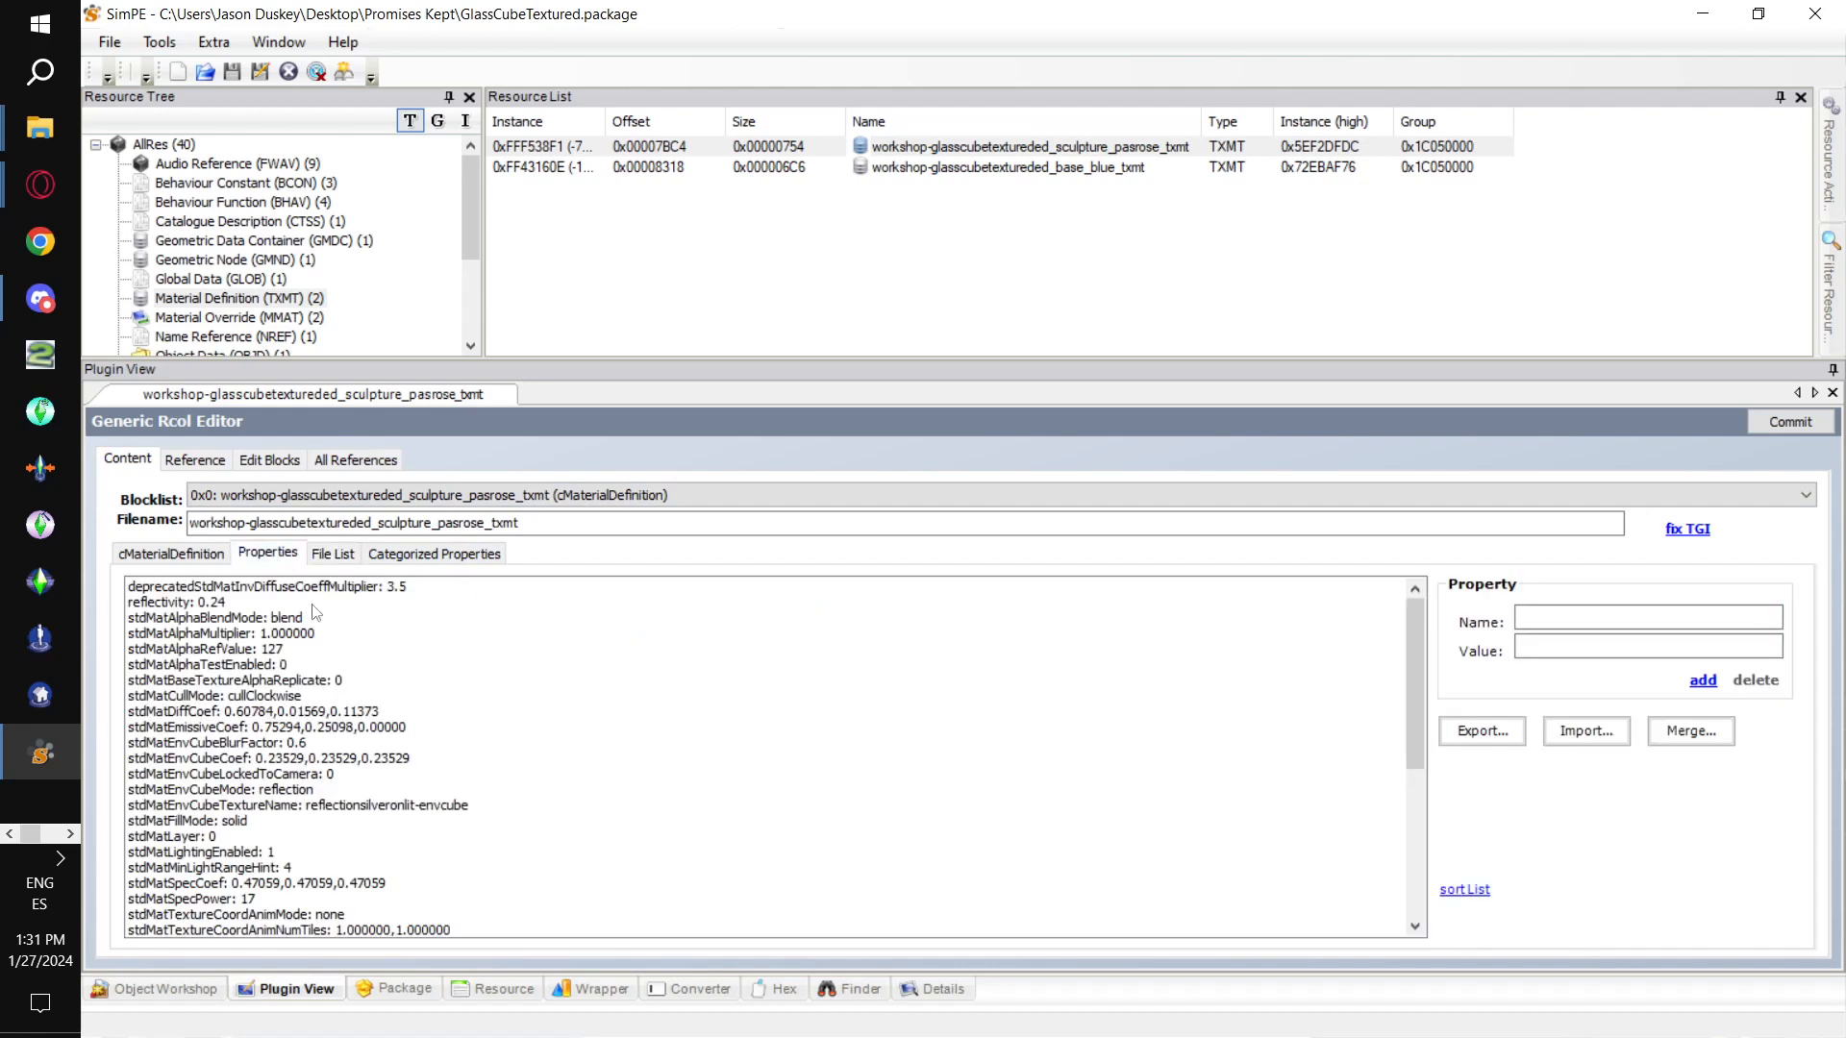
left_click(447, 807)
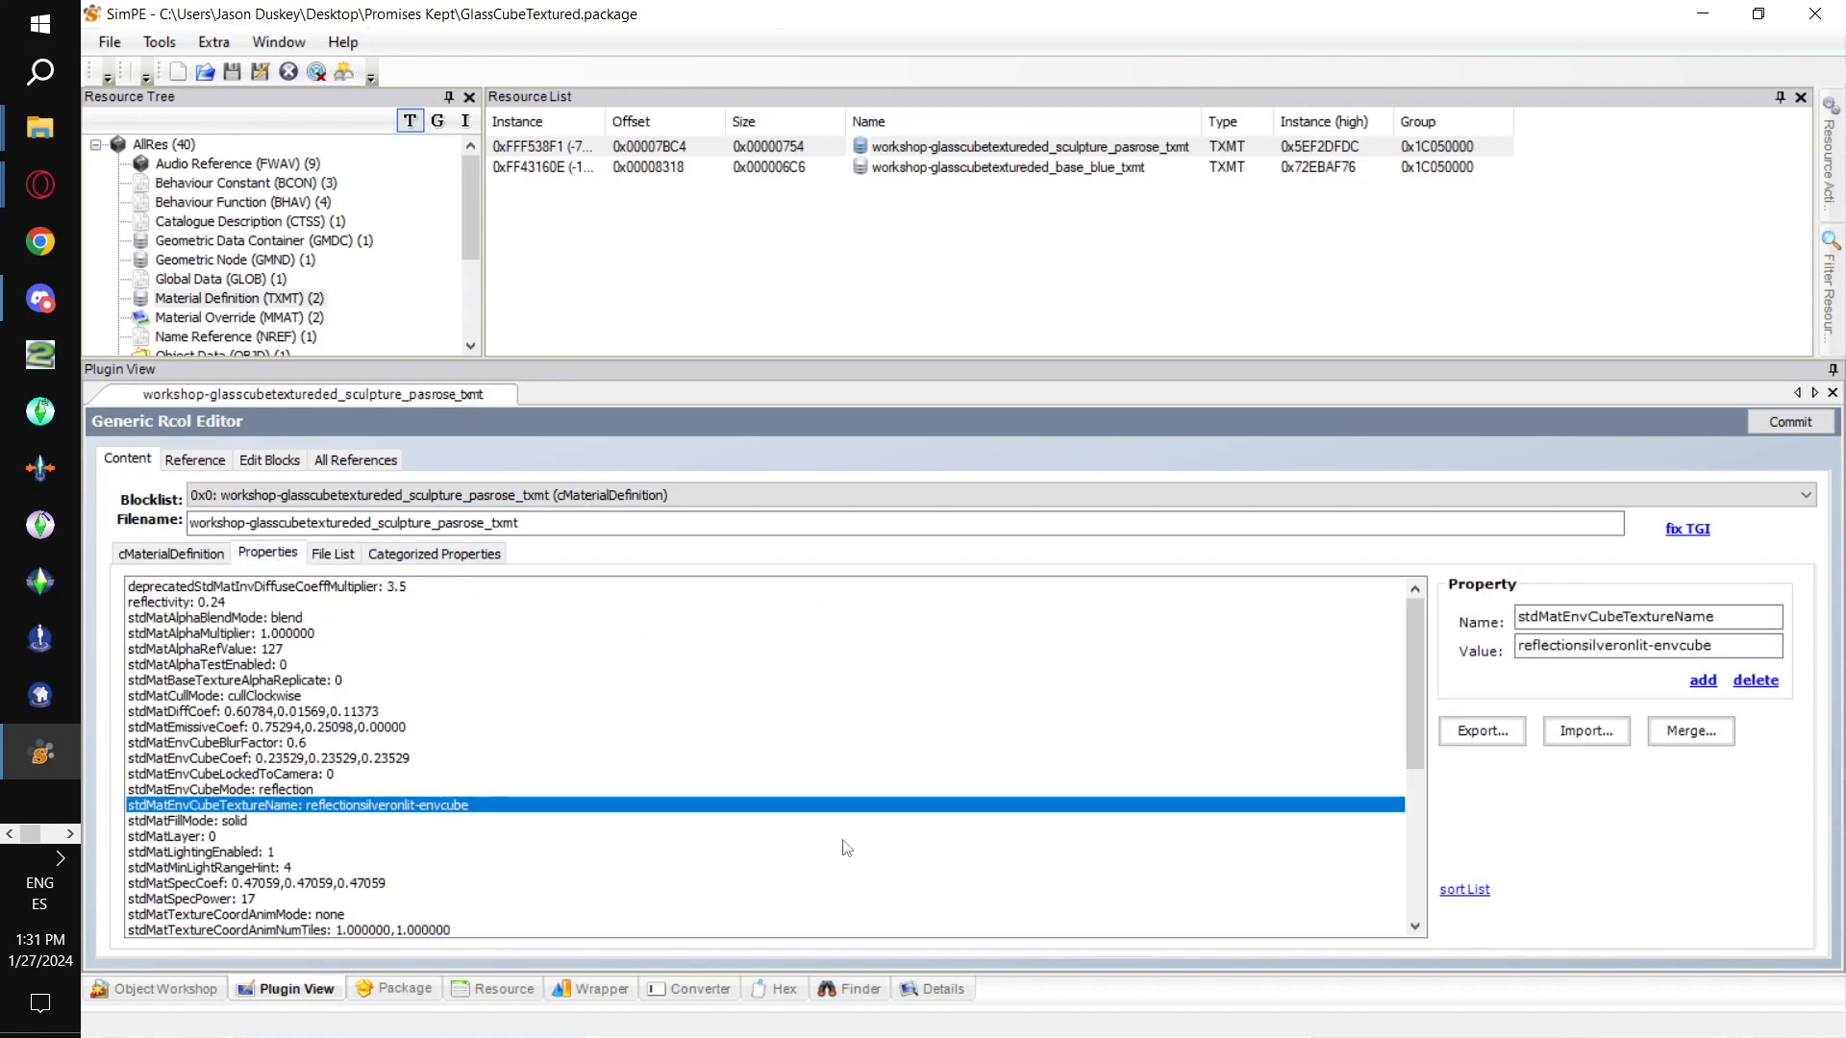
left_click(1657, 653)
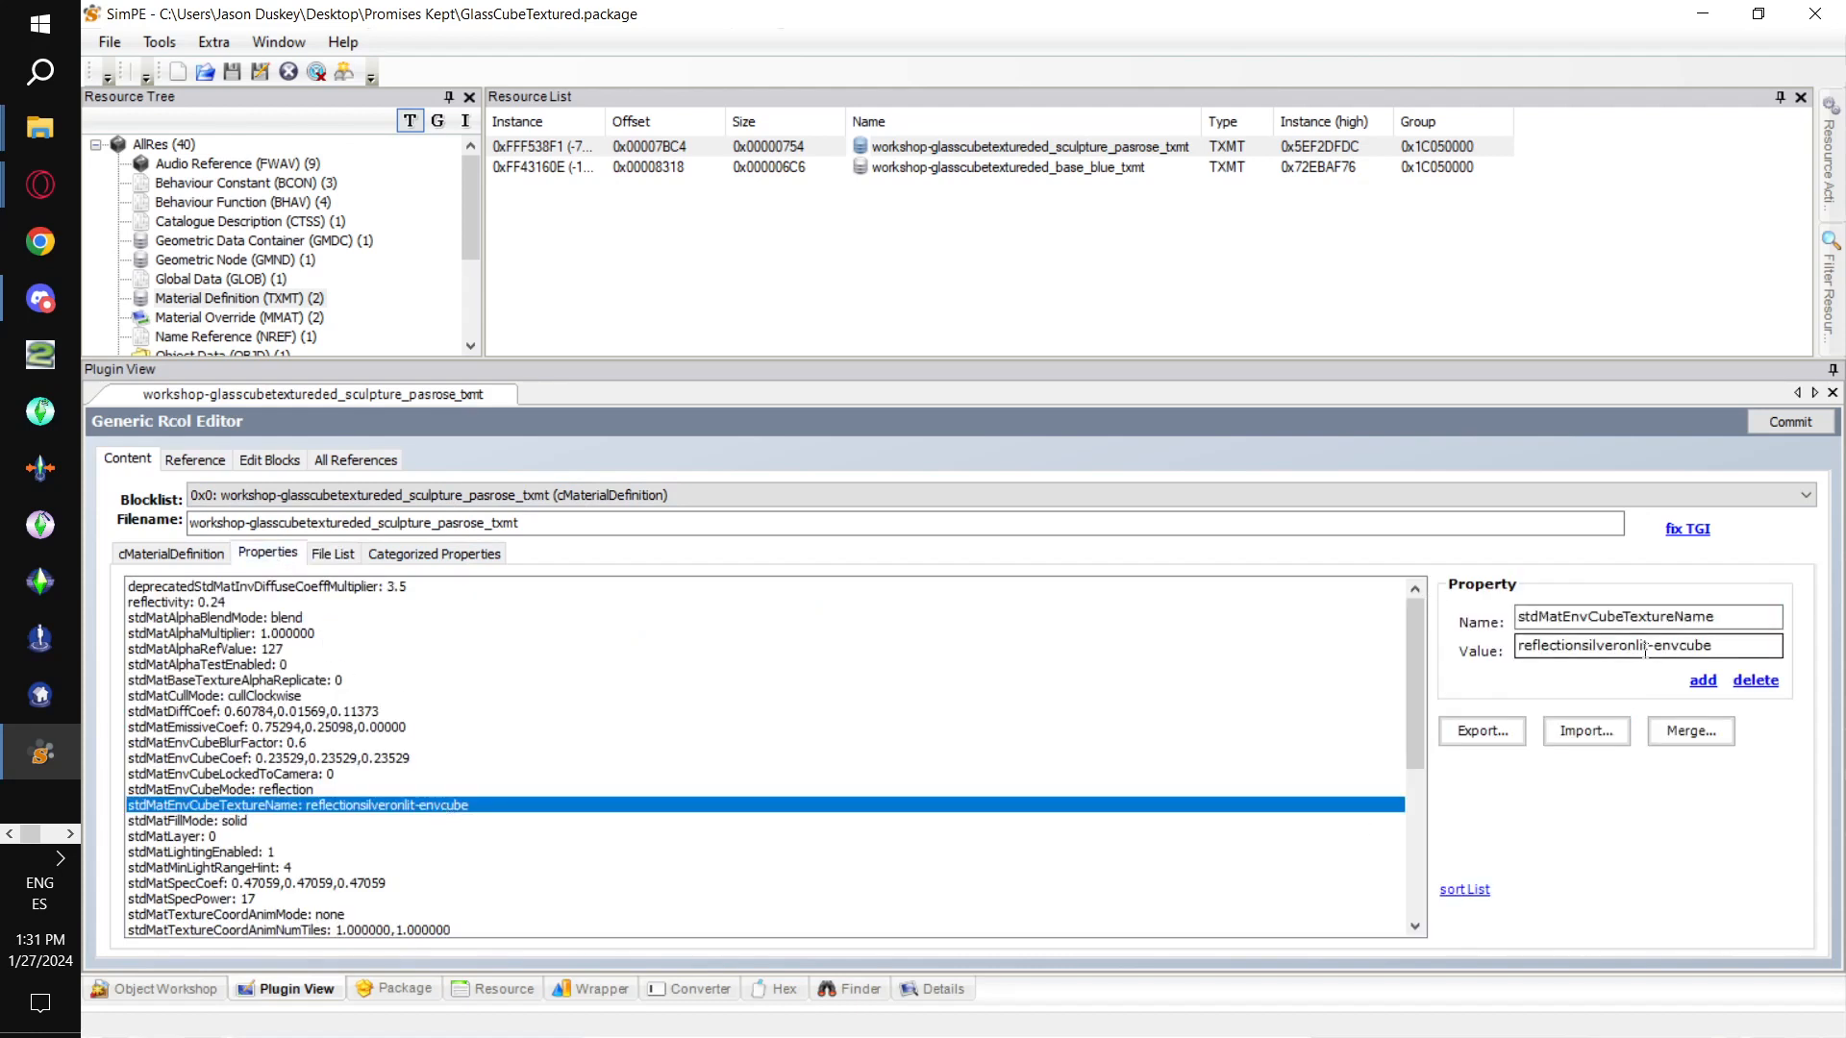
key("BackSpace")
key("BackSpace")
key("BackSpace")
key("BackSpace")
key("BackSpace")
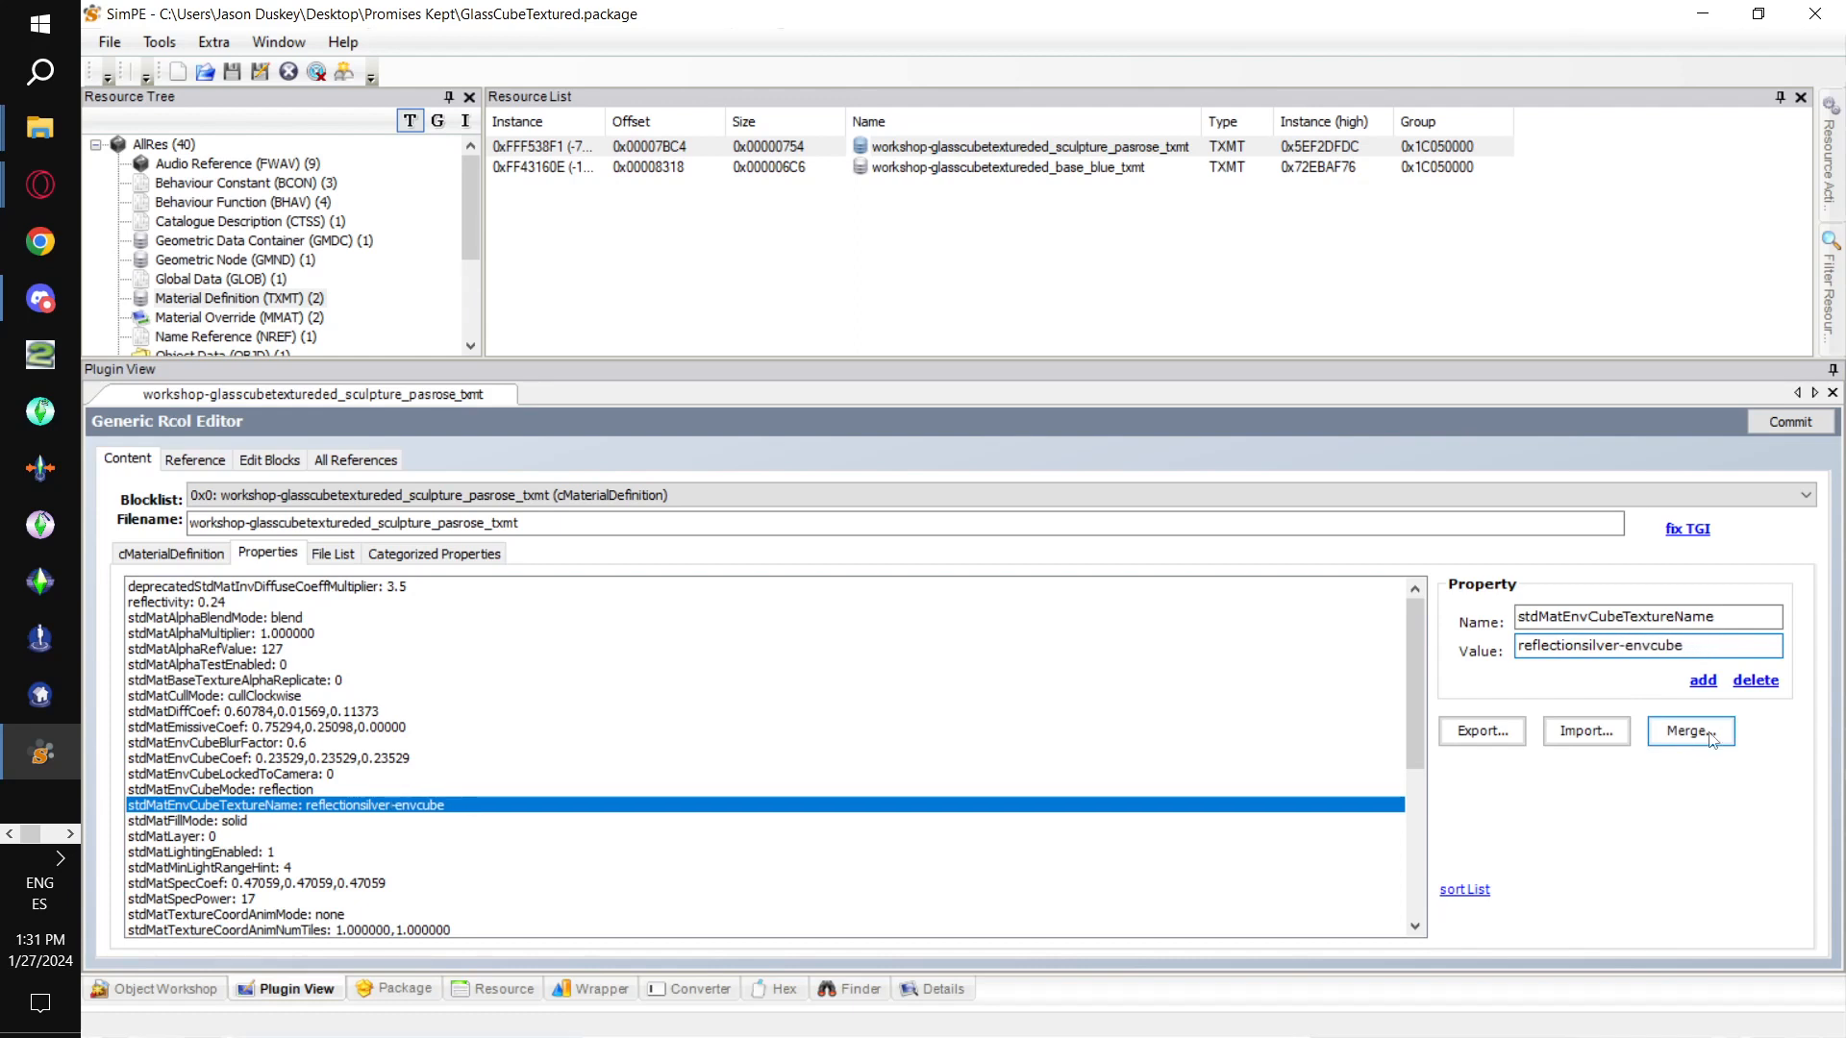
Commit the changes to the textured cube's sculpture material and save the GlassCubeTextured package.
left_click(1805, 420)
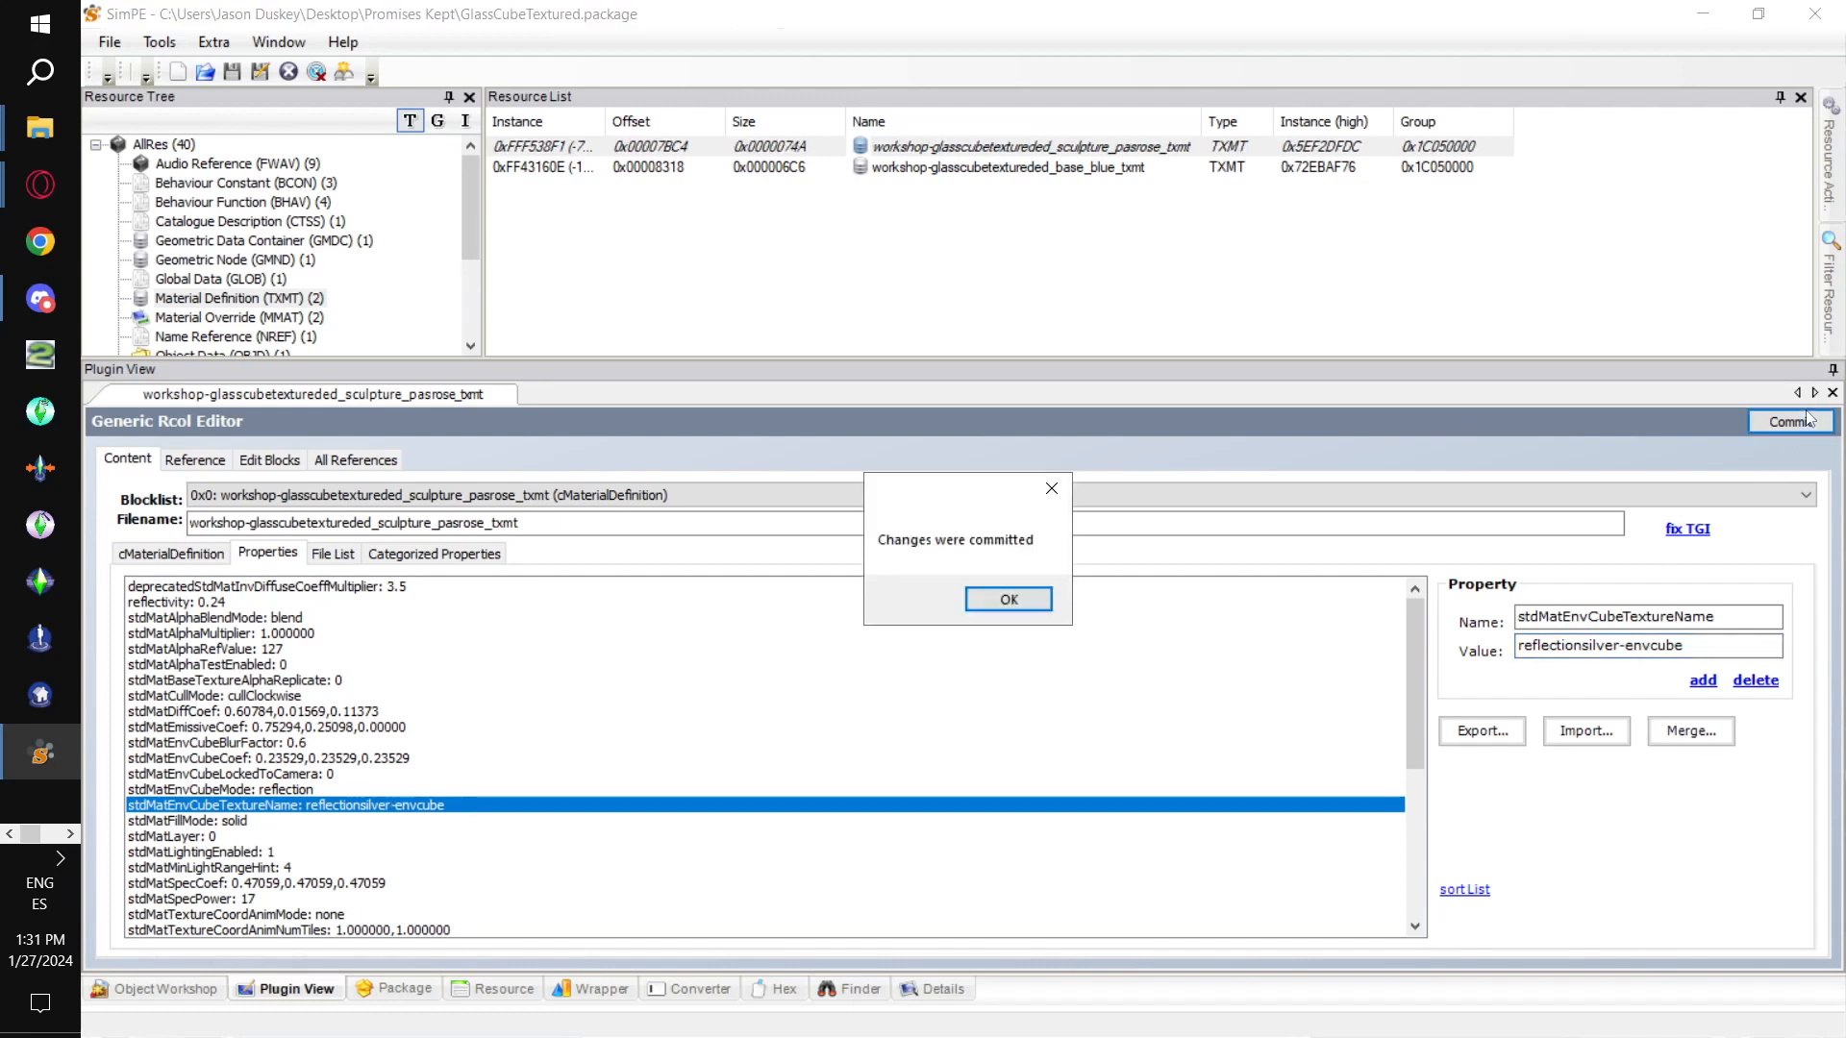
left_click(1007, 598)
left_click(123, 46)
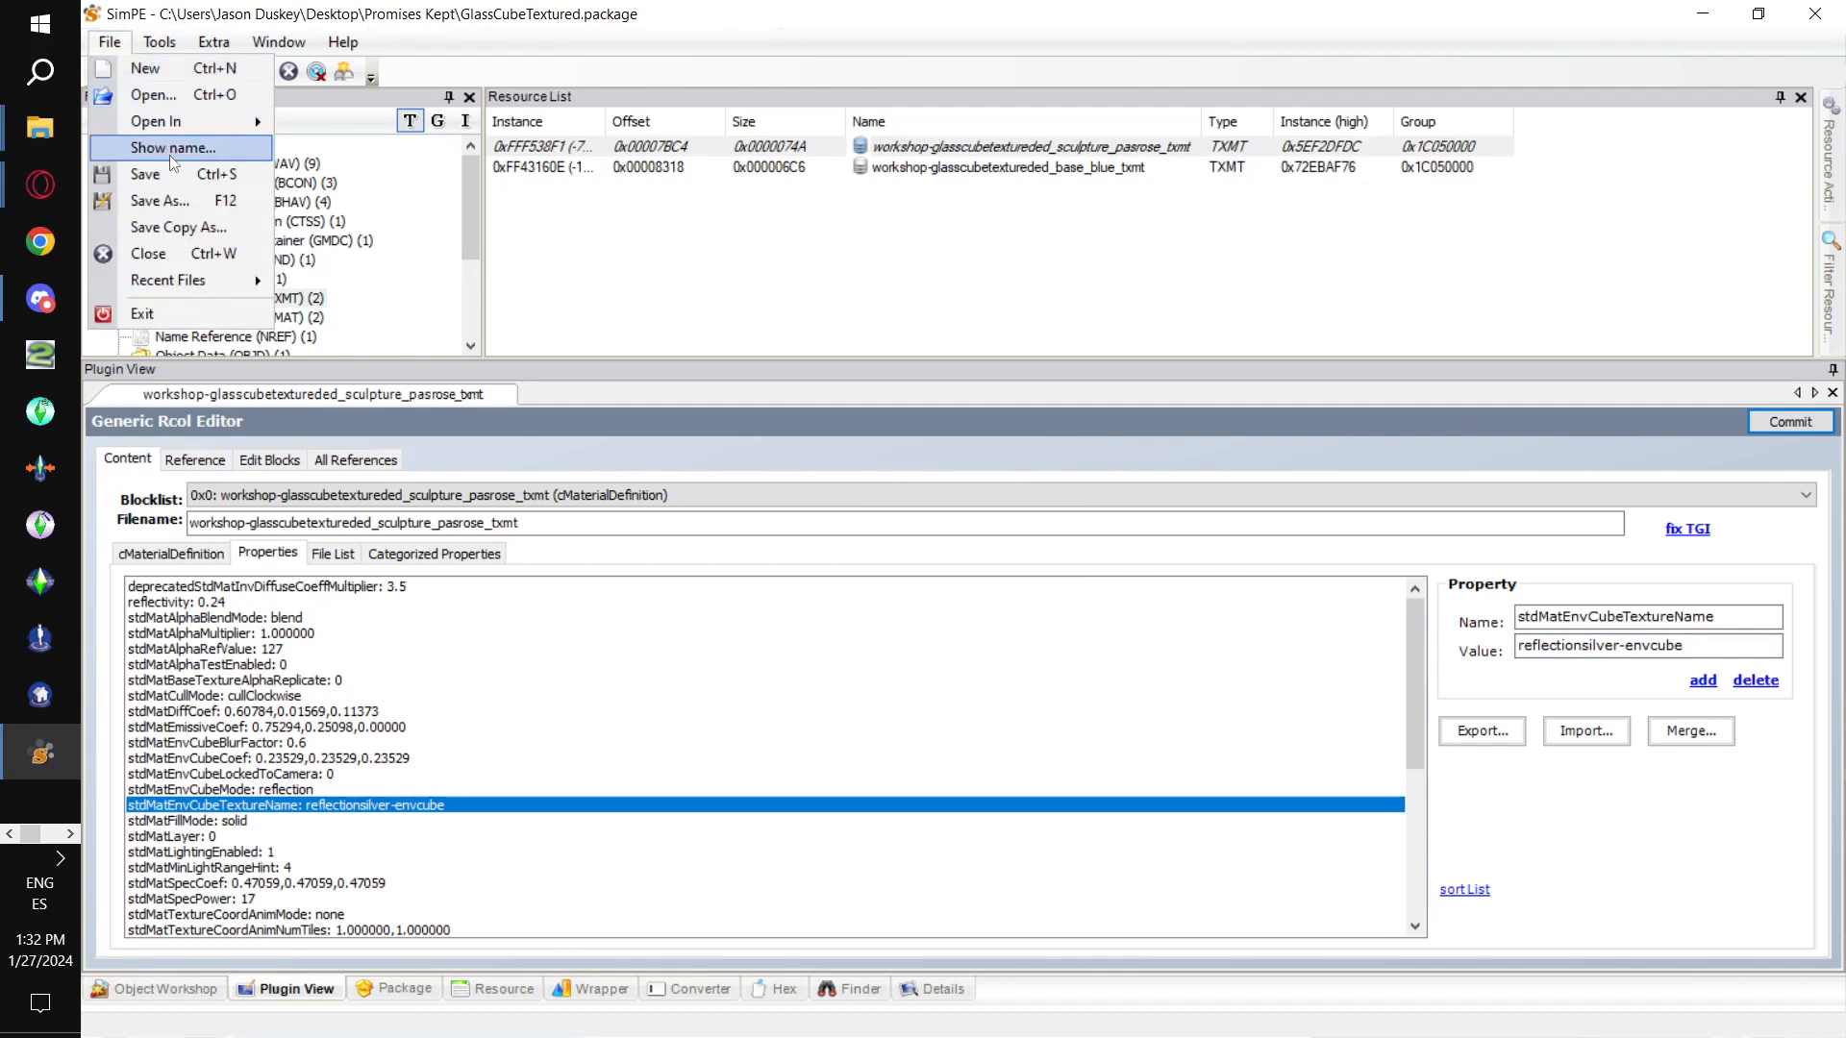
left_click(166, 182)
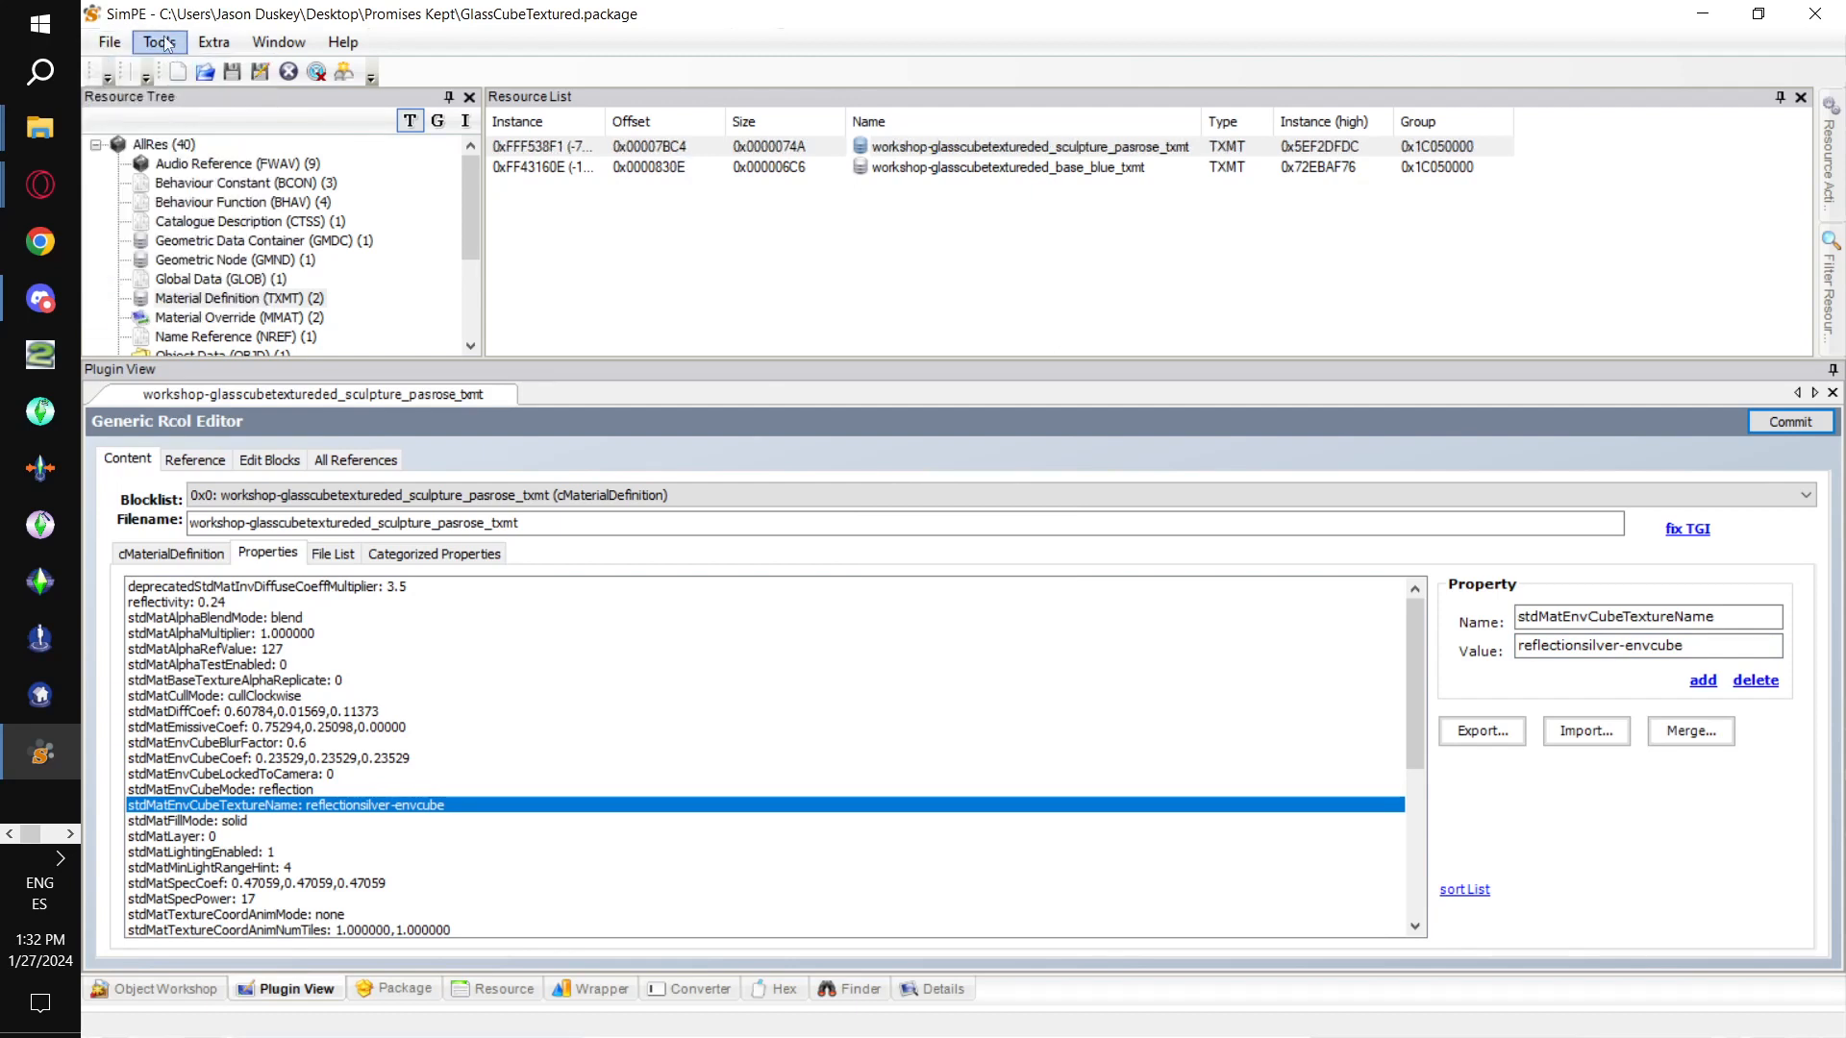
Display the textured cube package in Scenegrapher, examine the reflectionsilver-envcube texture node, and close the graph.
left_click(165, 43)
mouse_move(257, 202)
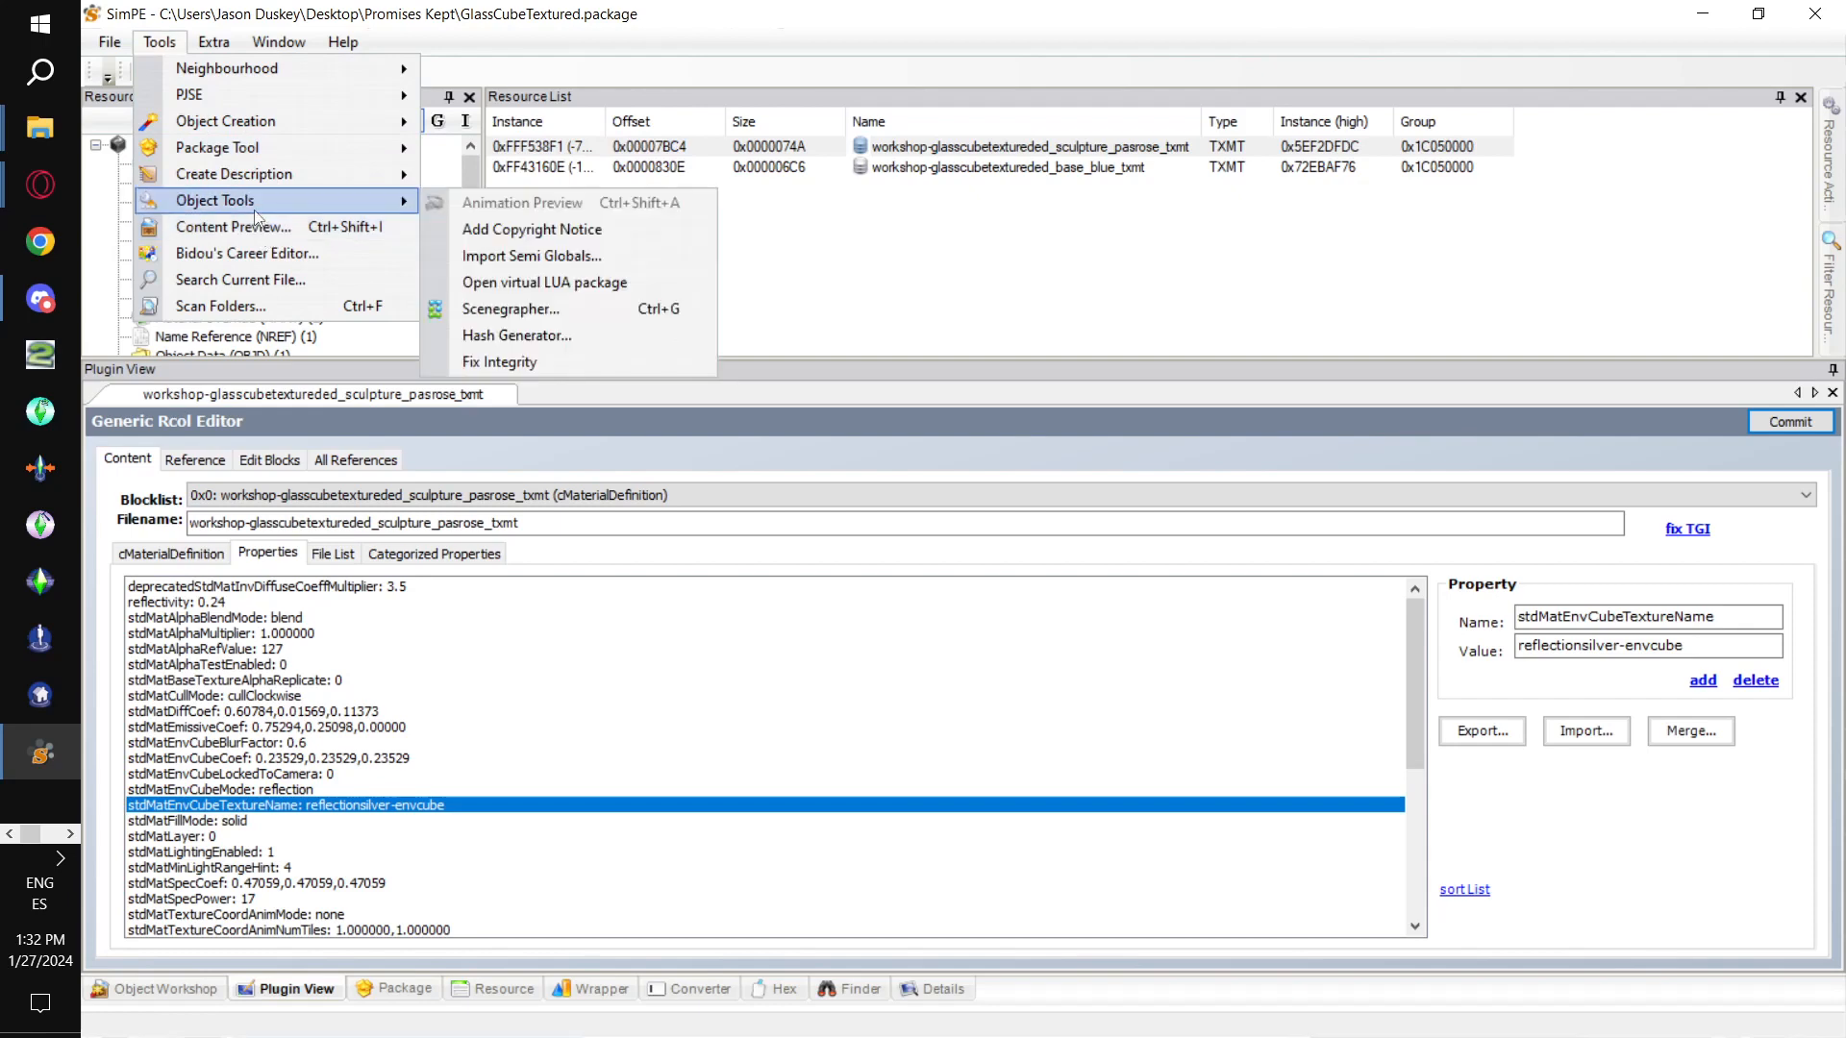
left_click(520, 309)
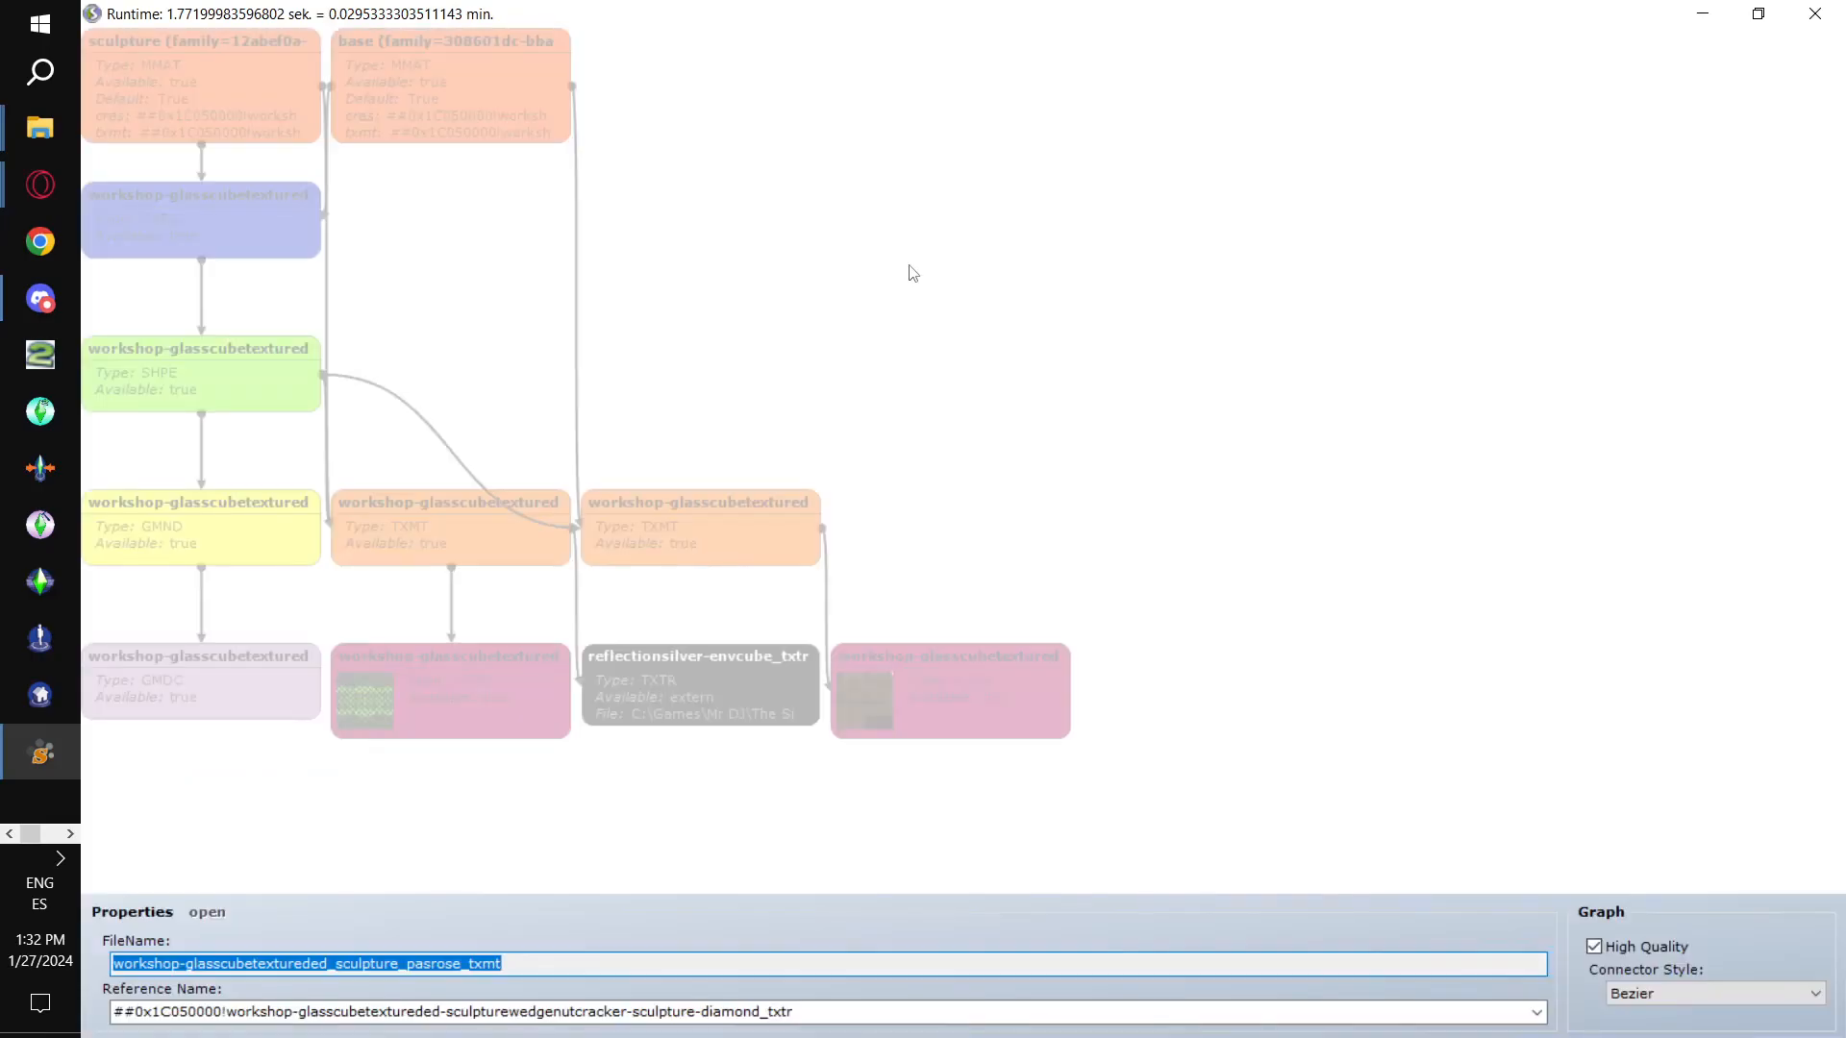
left_click_drag(696, 706, 734, 698)
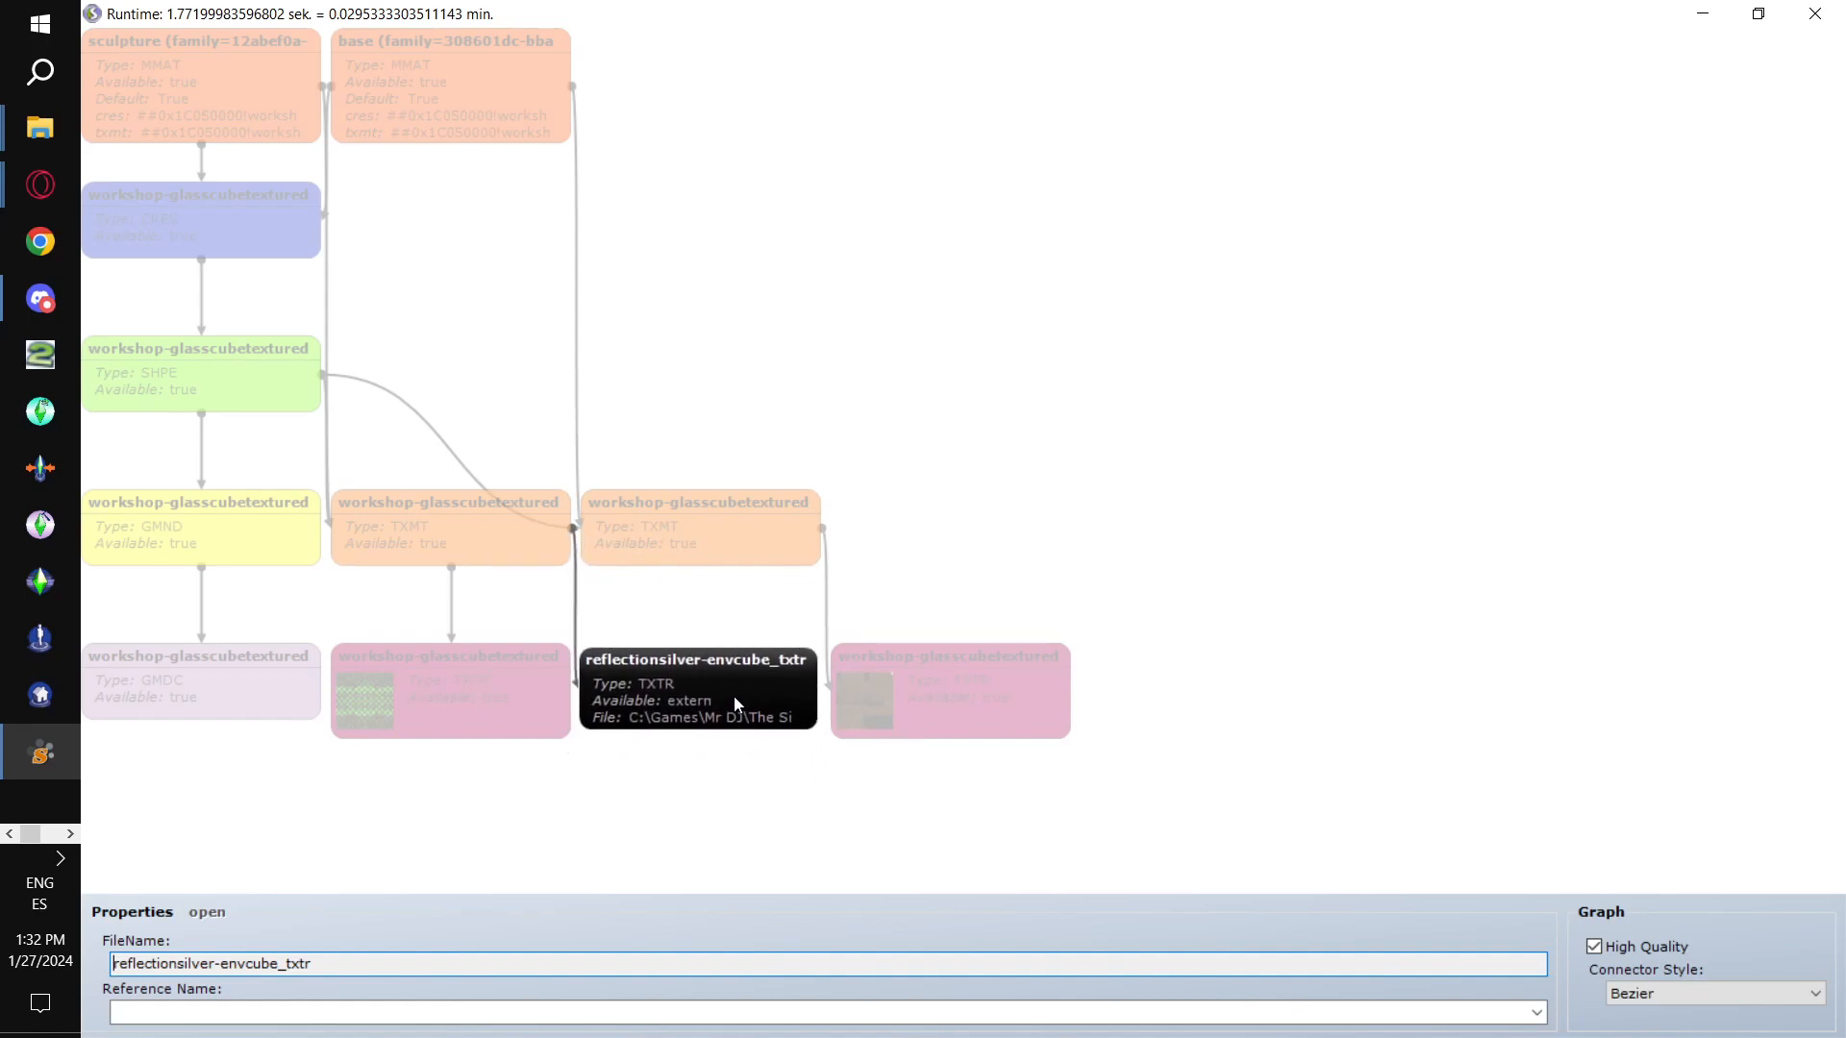
left_click(1815, 14)
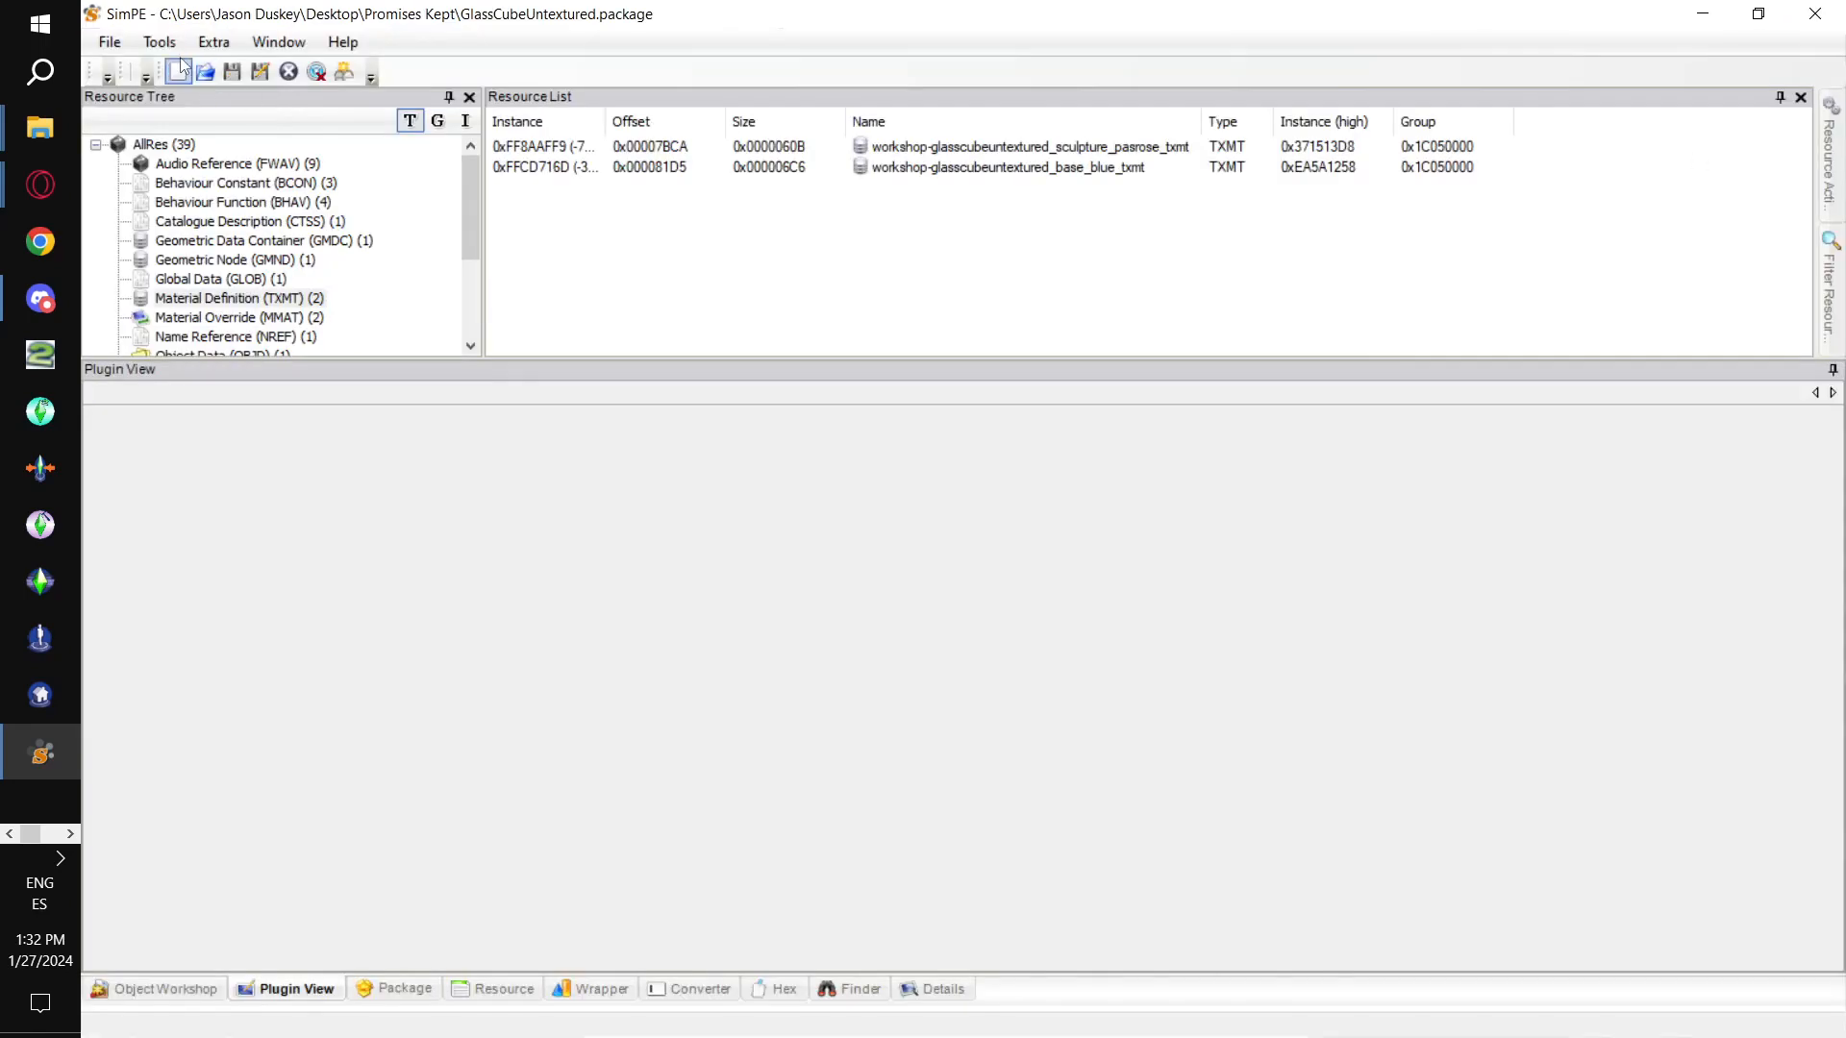
Display the GlassCubeUntextured package's reference graph and examine the reflectiongoldonlit-envcube texture node.
left_click(144, 41)
mouse_move(270, 198)
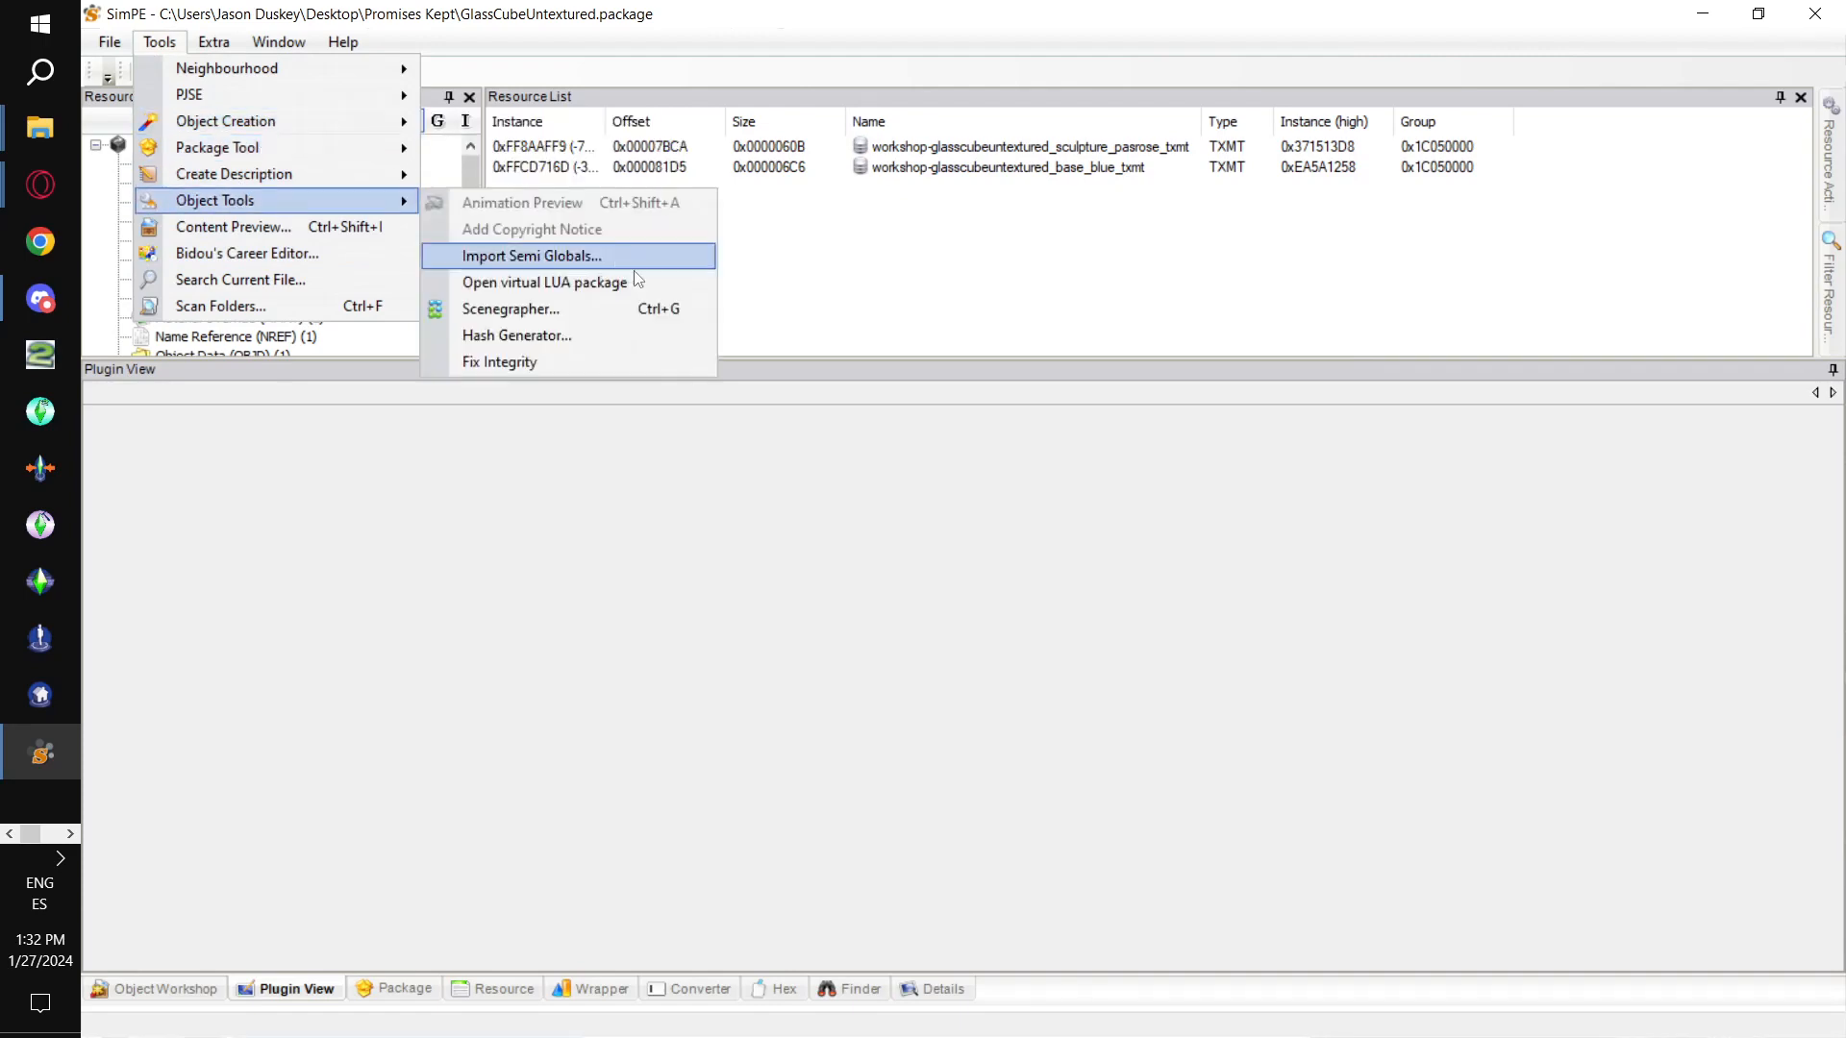
left_click(625, 315)
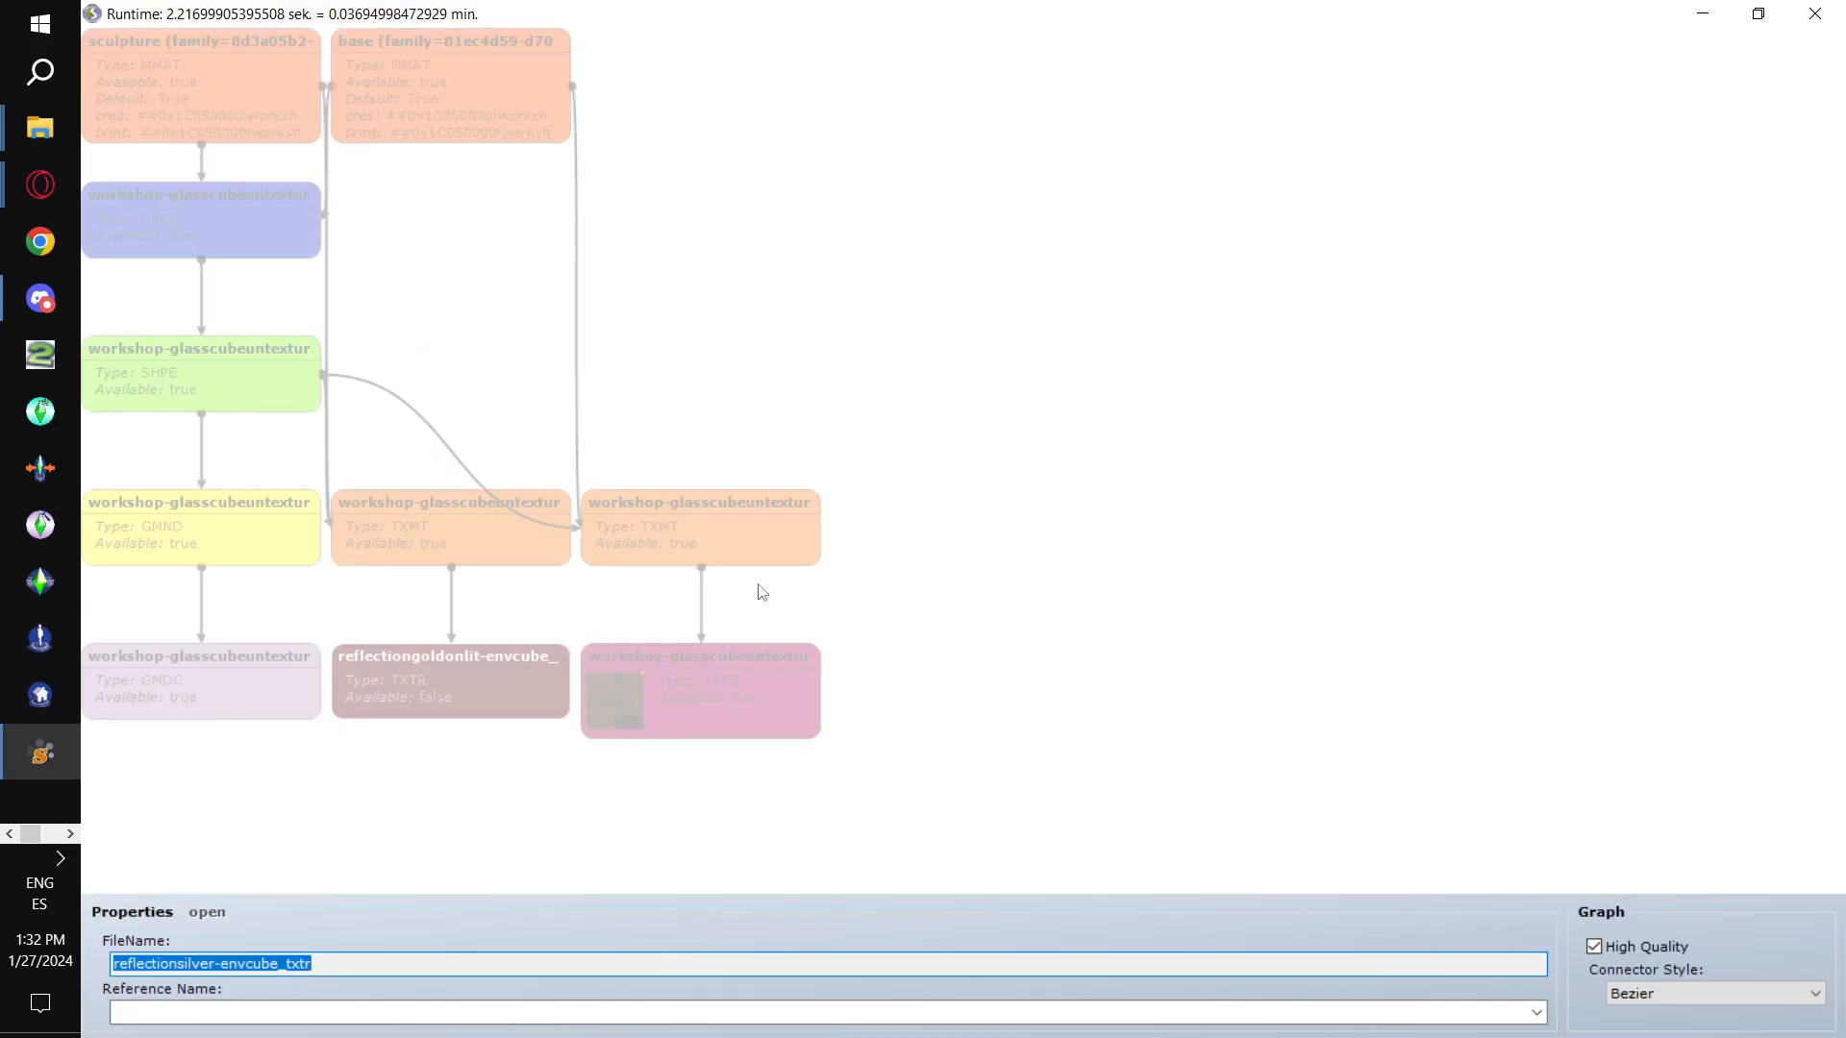
left_click_drag(467, 673, 451, 775)
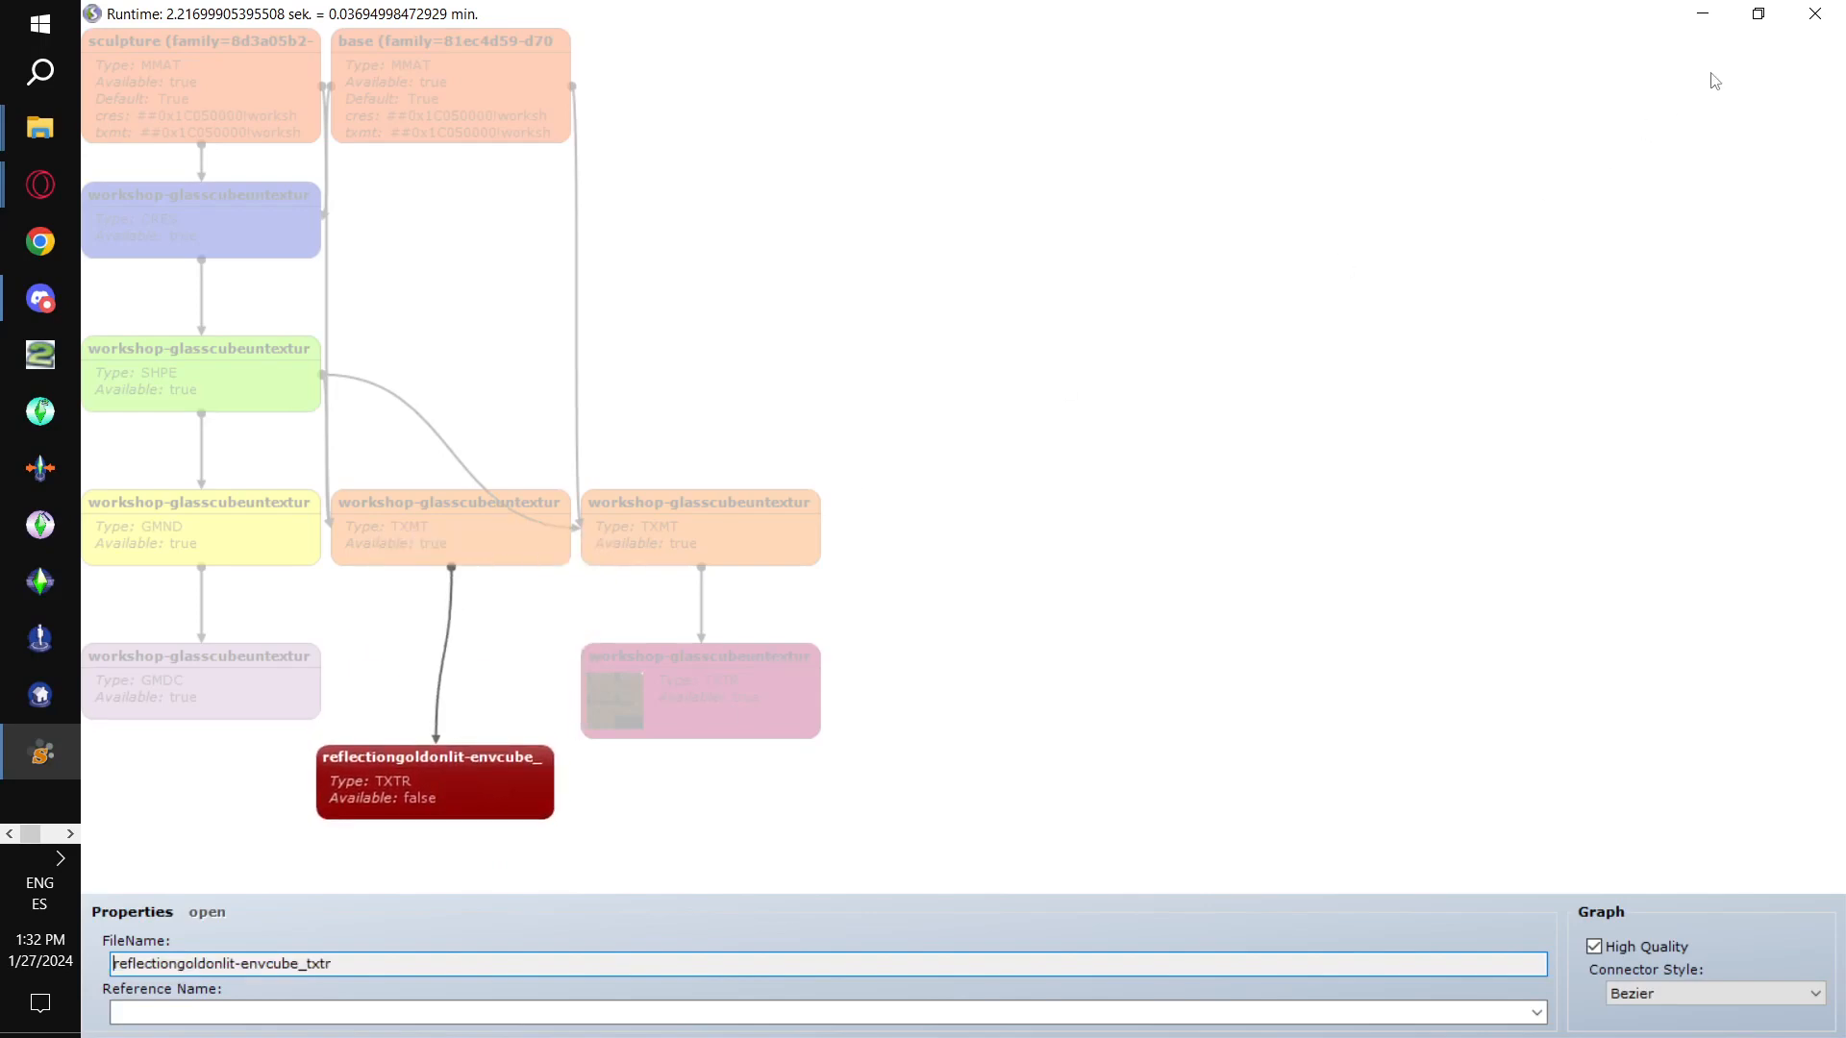
left_click(1815, 14)
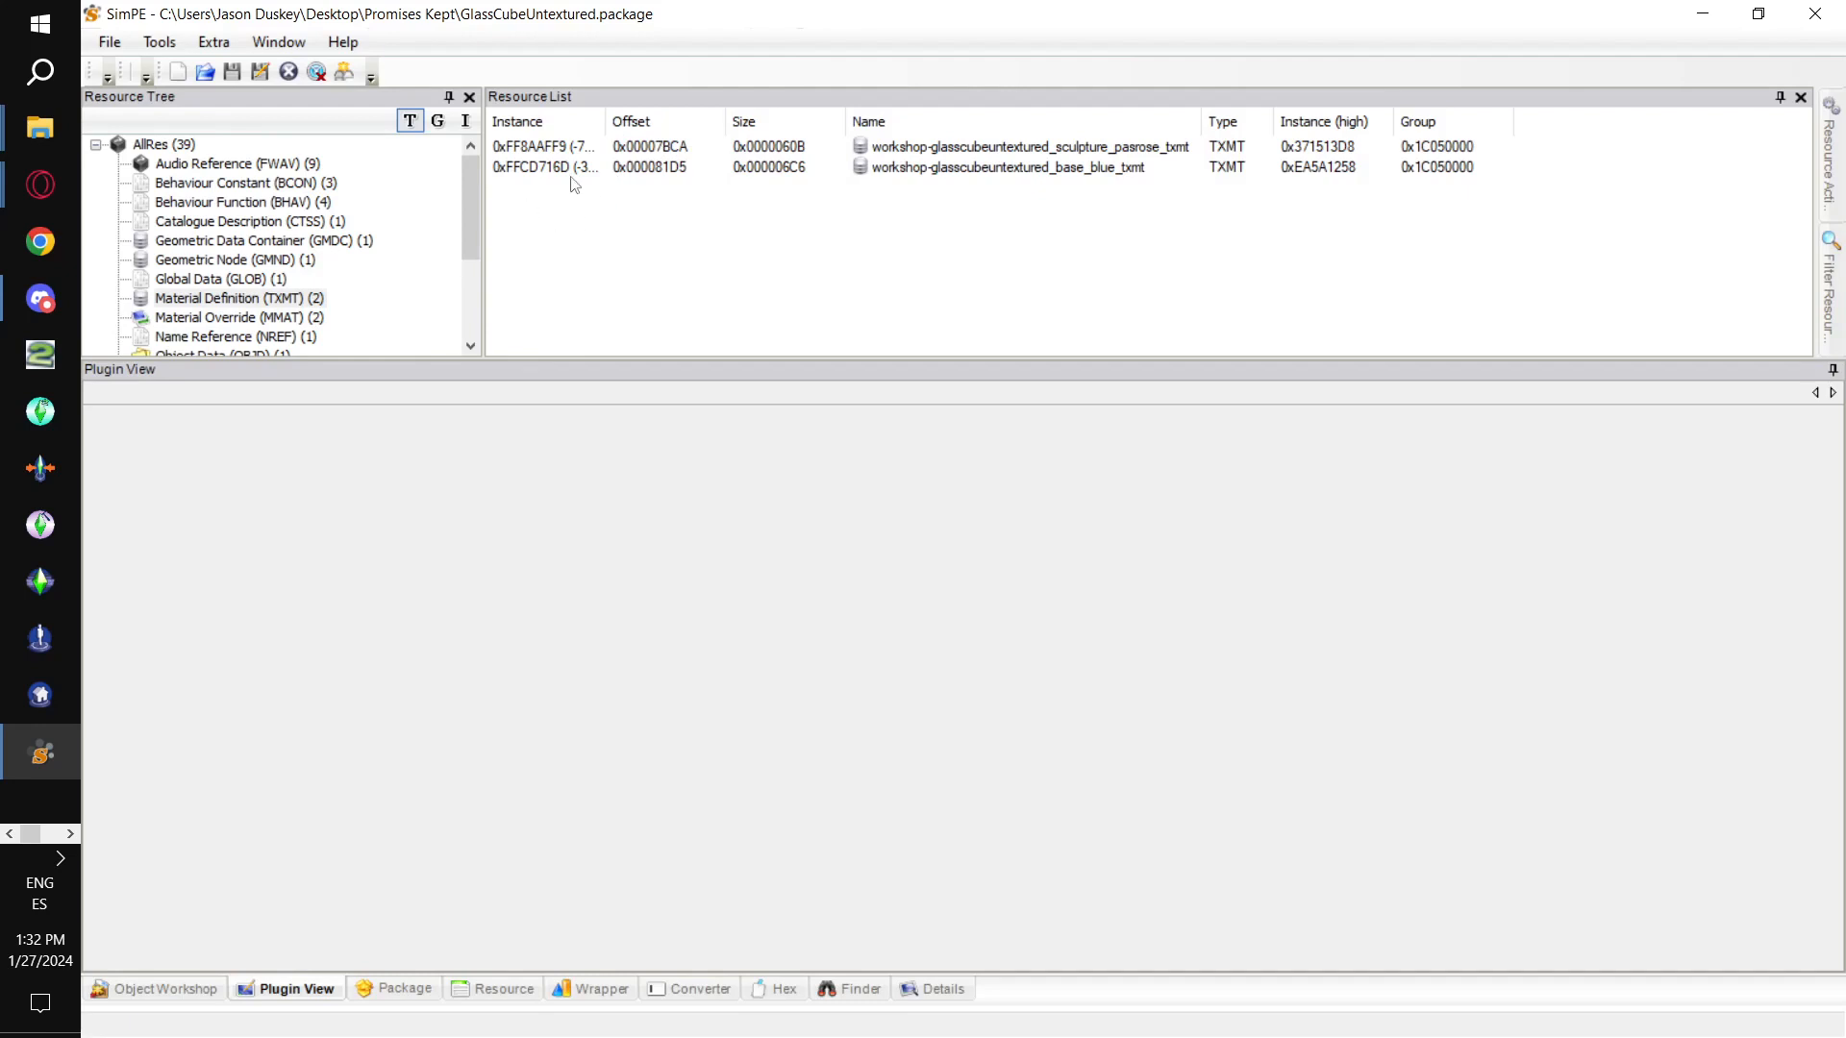
Change the environment cube entry in the untextured cube's sculpture material file list to reflectiongoldunlit-envcube.
left_click(1027, 147)
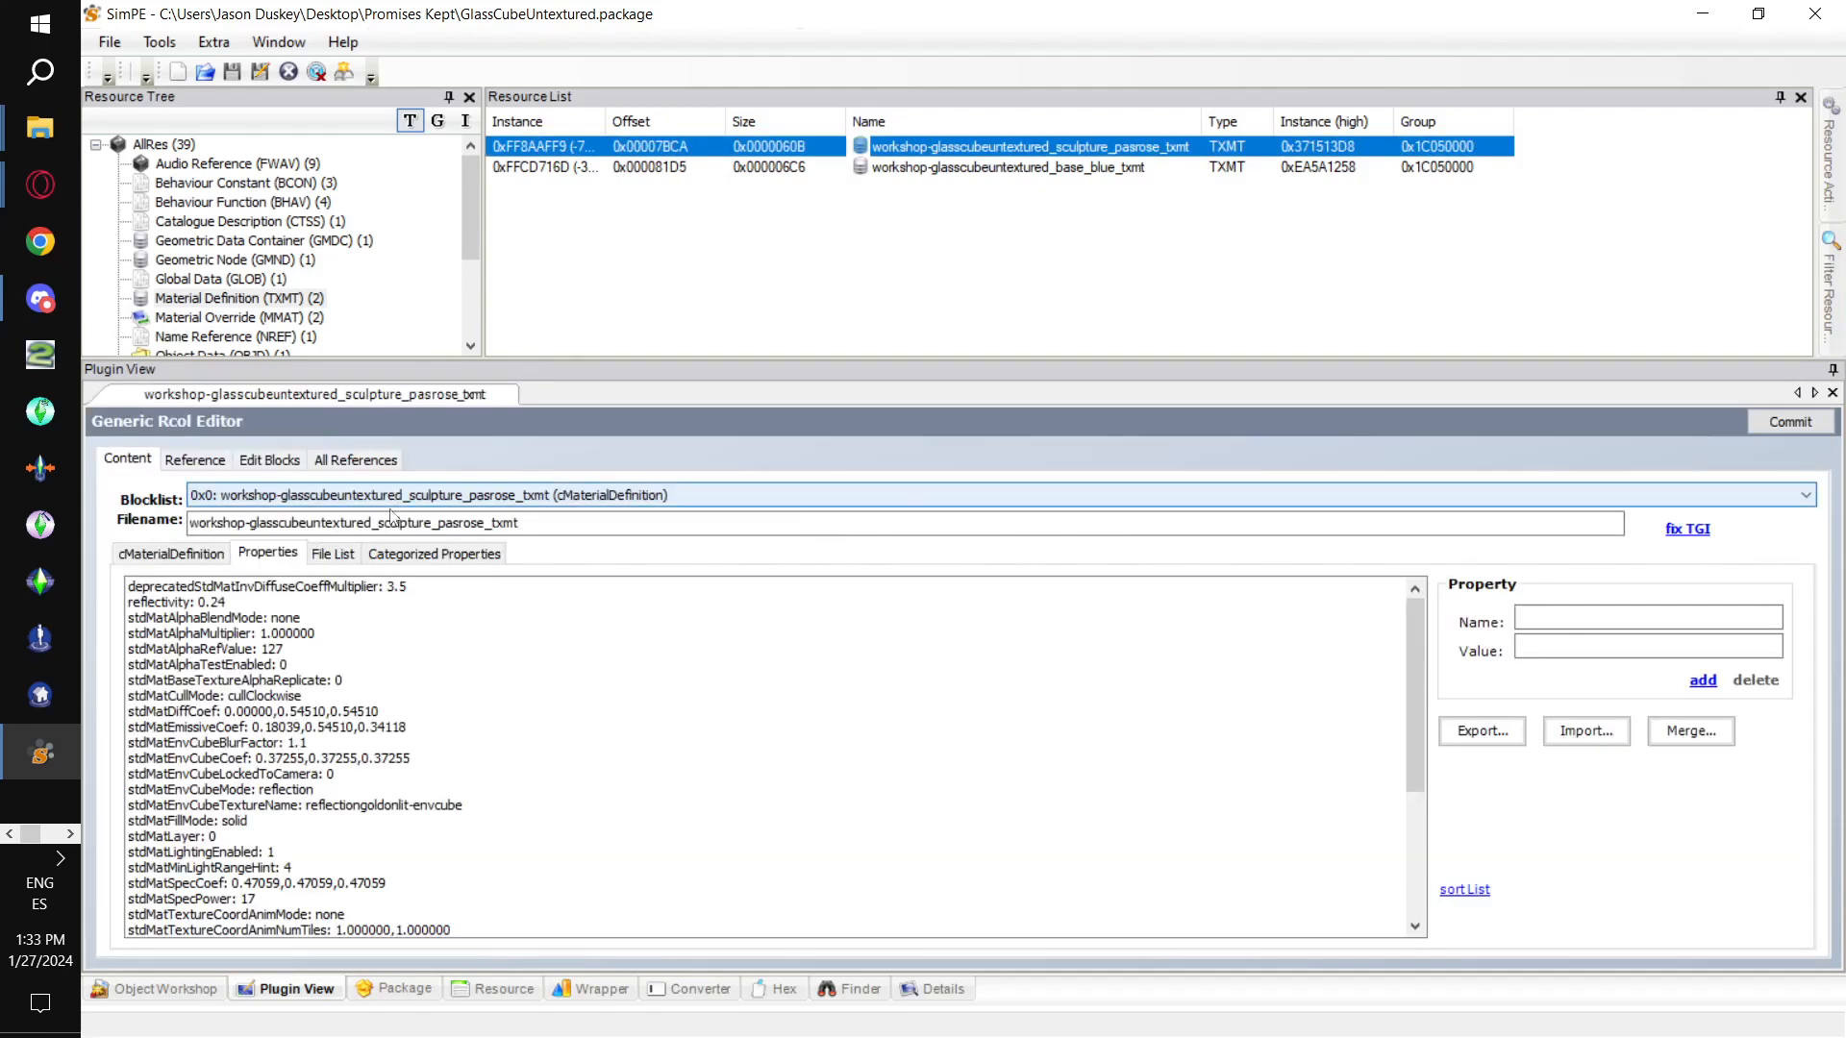
left_click(343, 558)
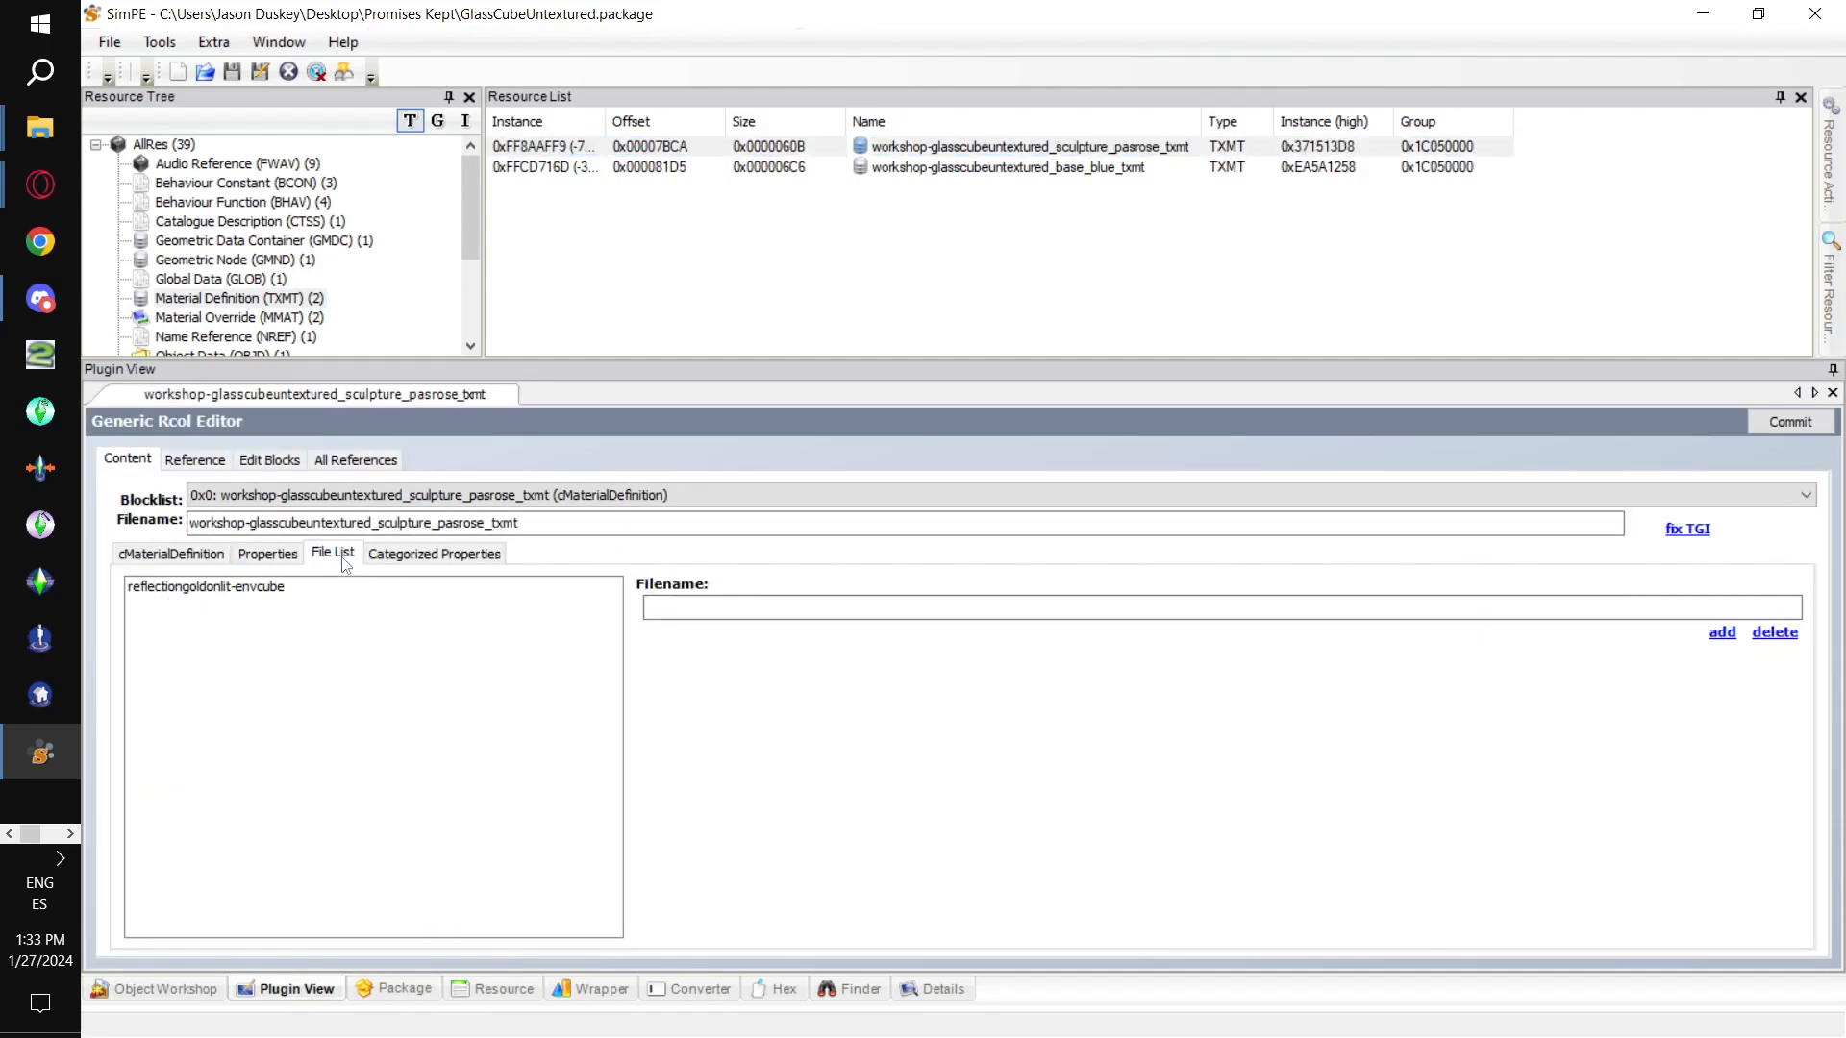
left_click(255, 592)
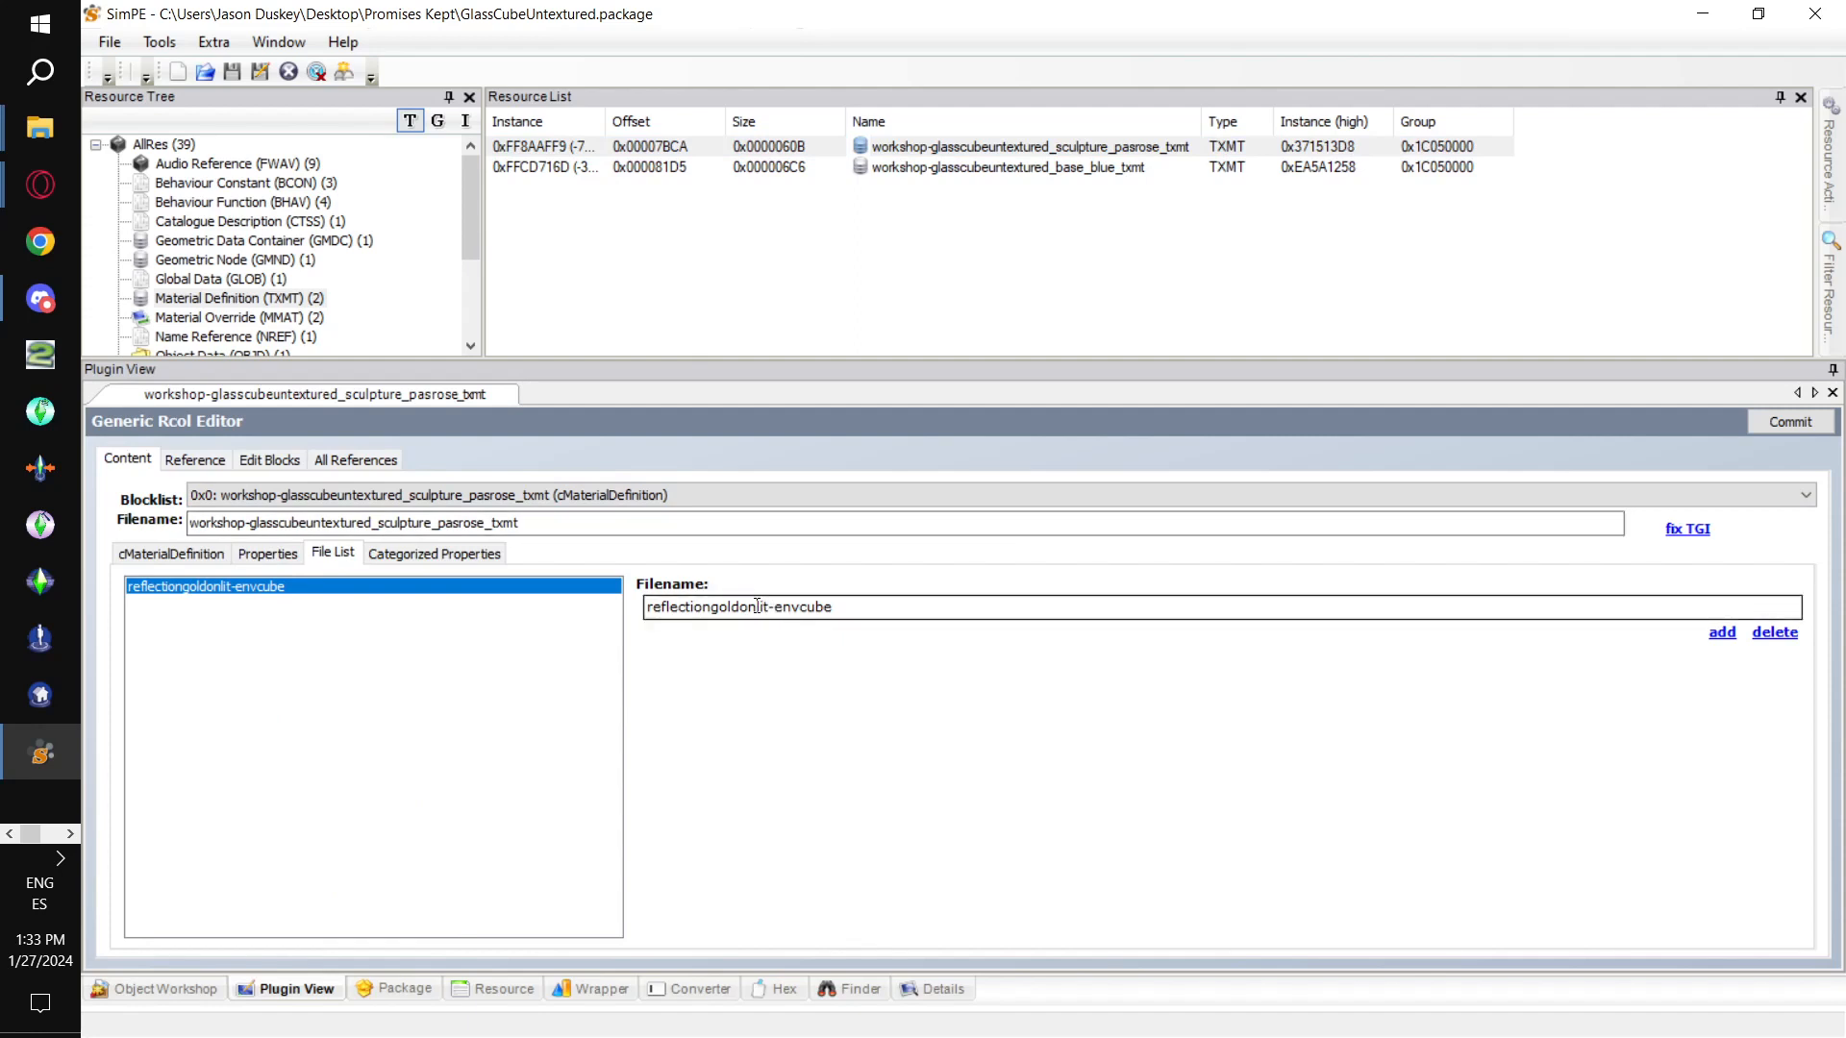
left_click(750, 607)
key("BackSpace")
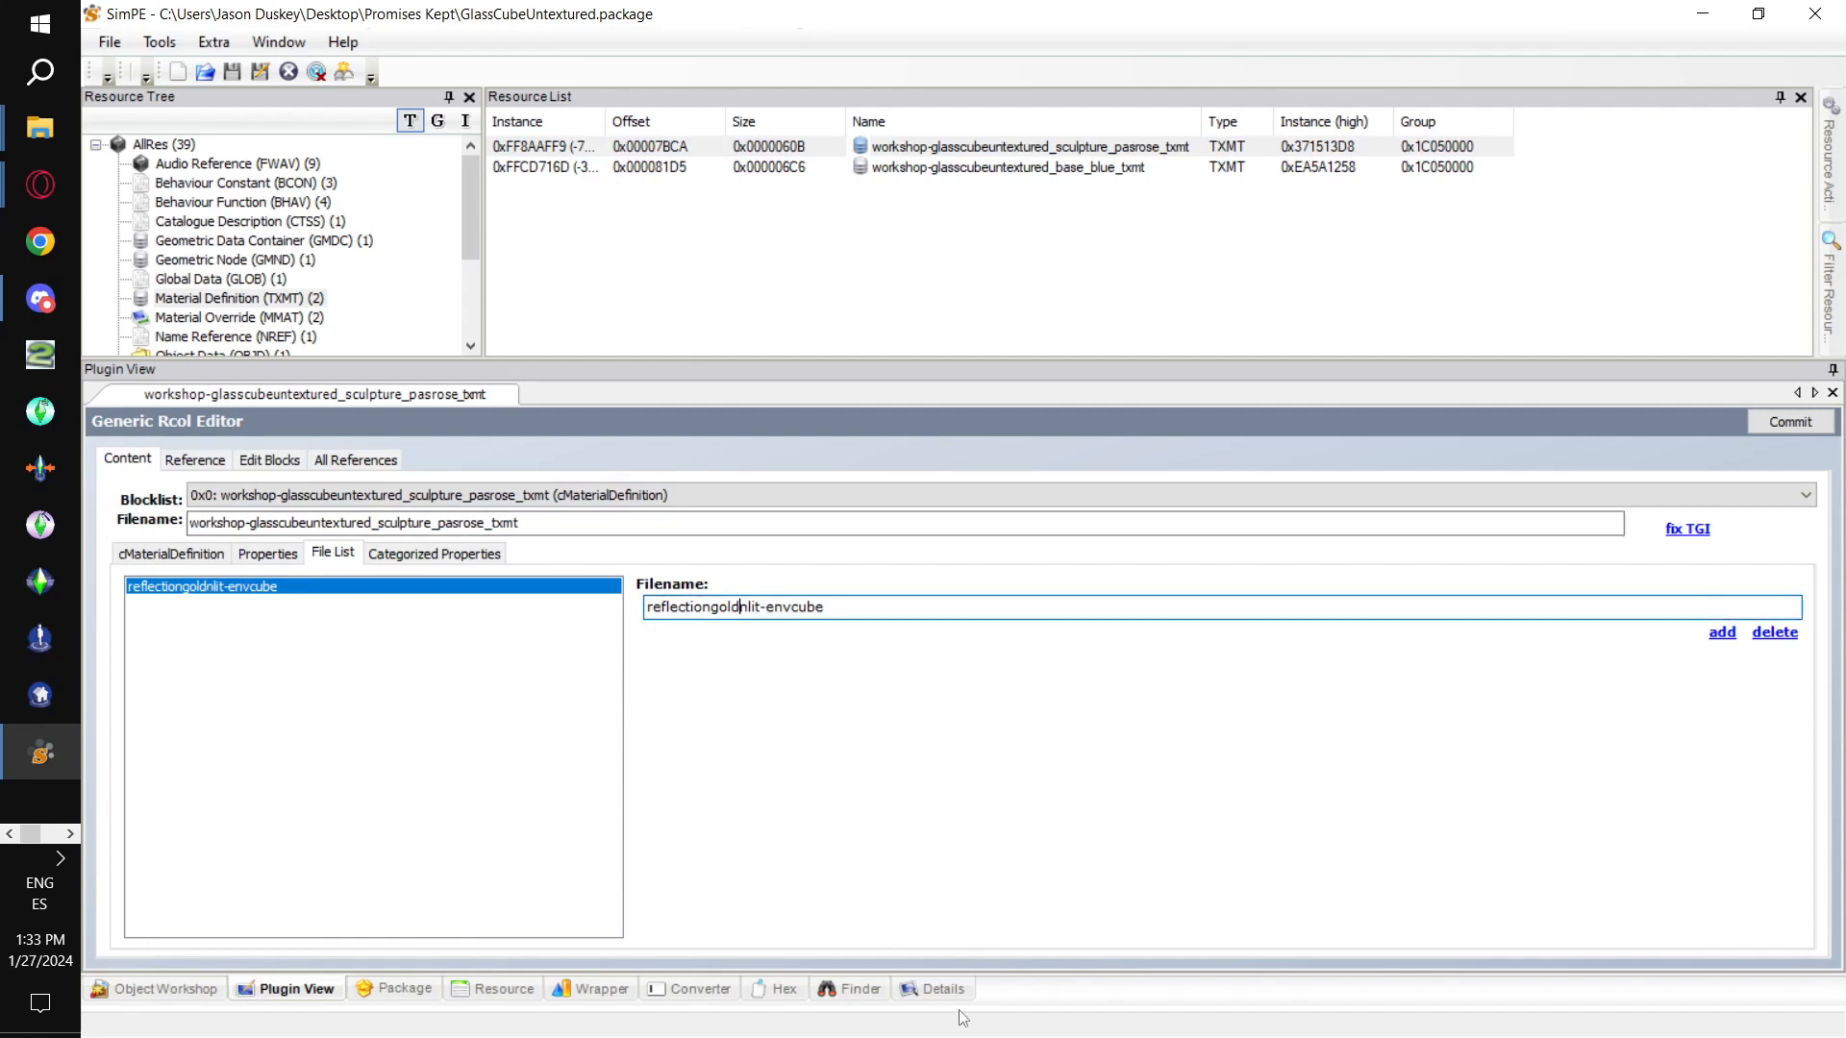
type("u")
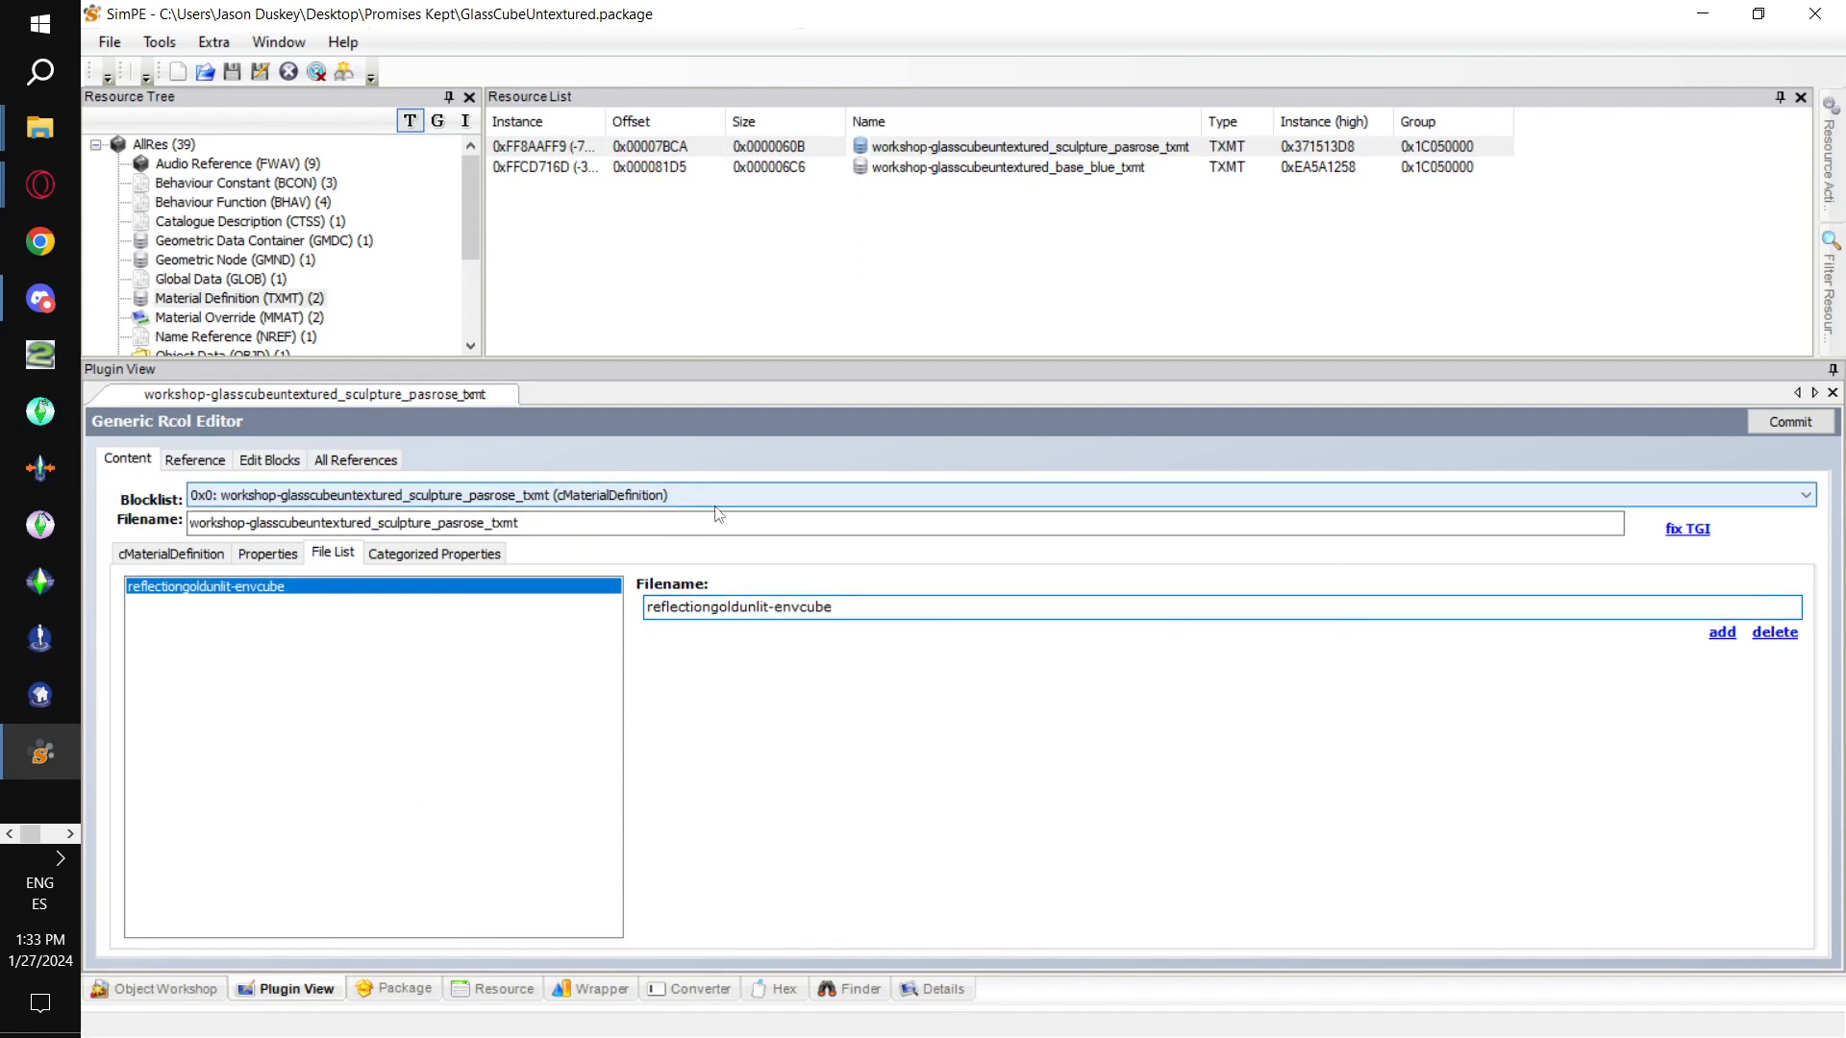
Set the sculpture material's stdMatEnvCubeTextureName property to reflectiongoldunlit-envcube.
left_click(257, 554)
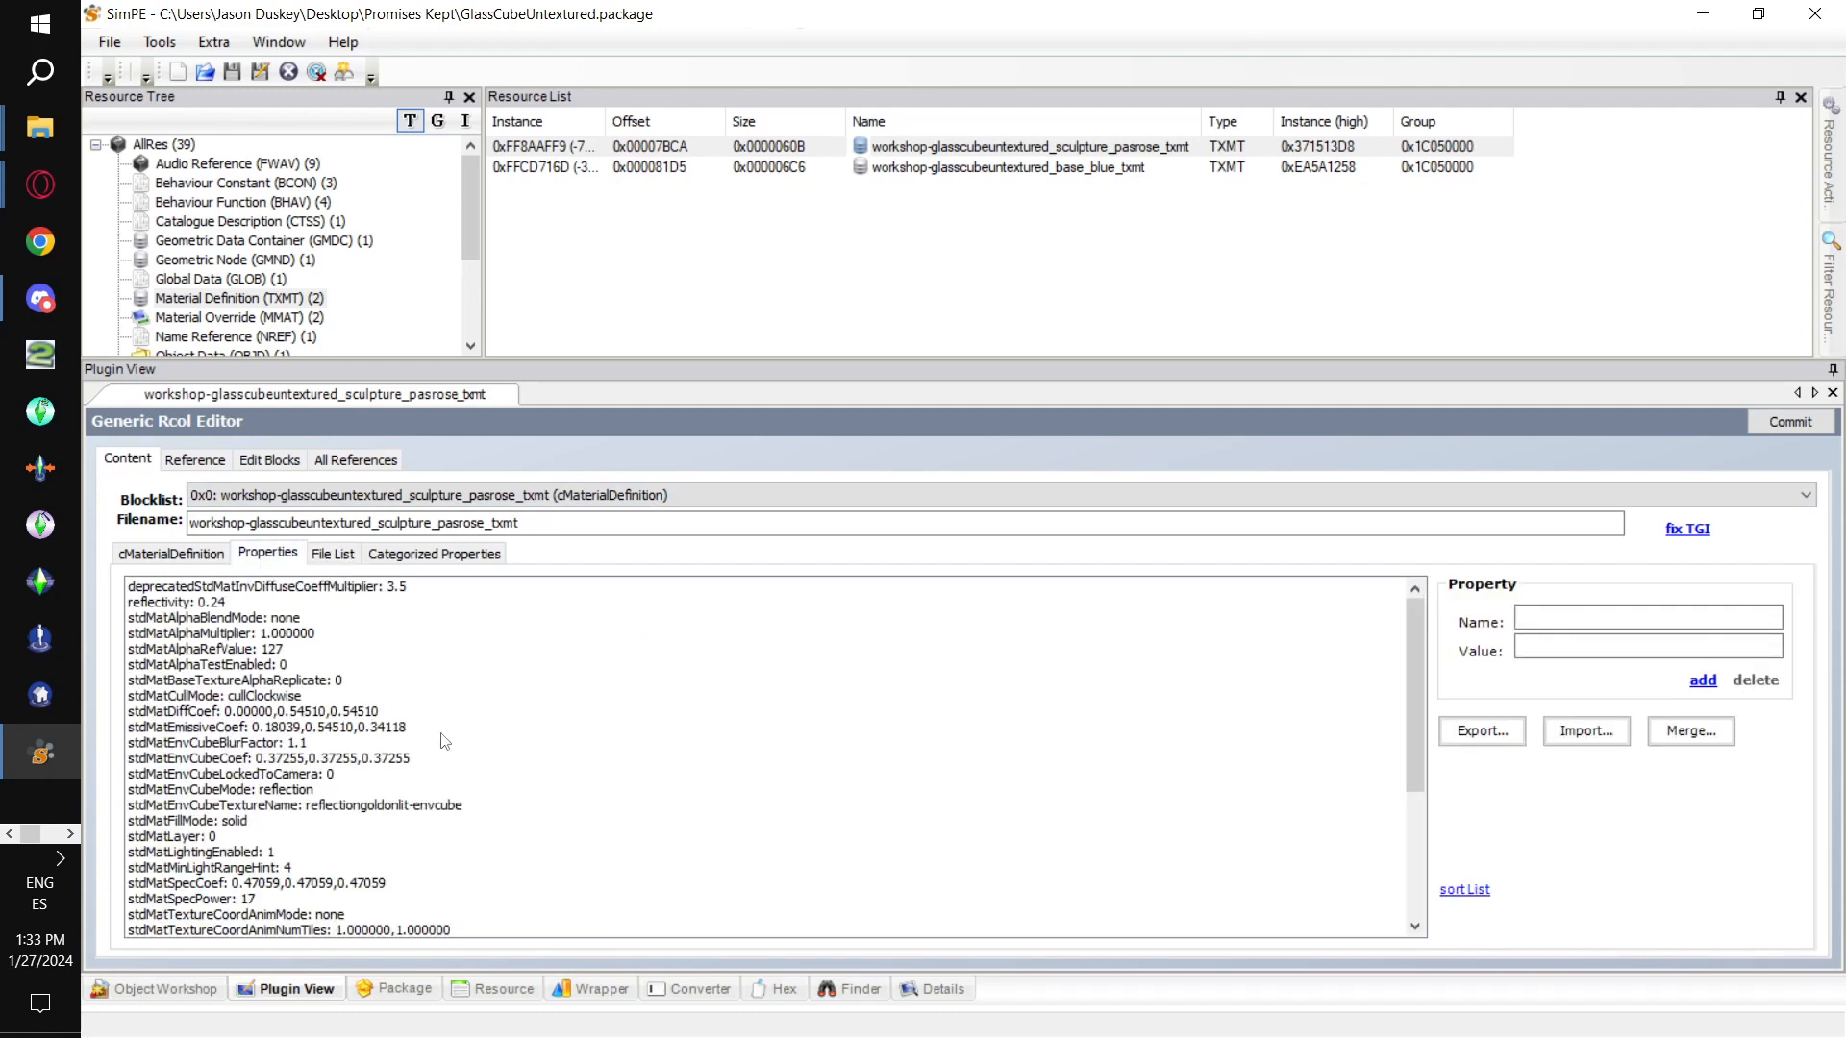
left_click(417, 805)
left_click(1626, 649)
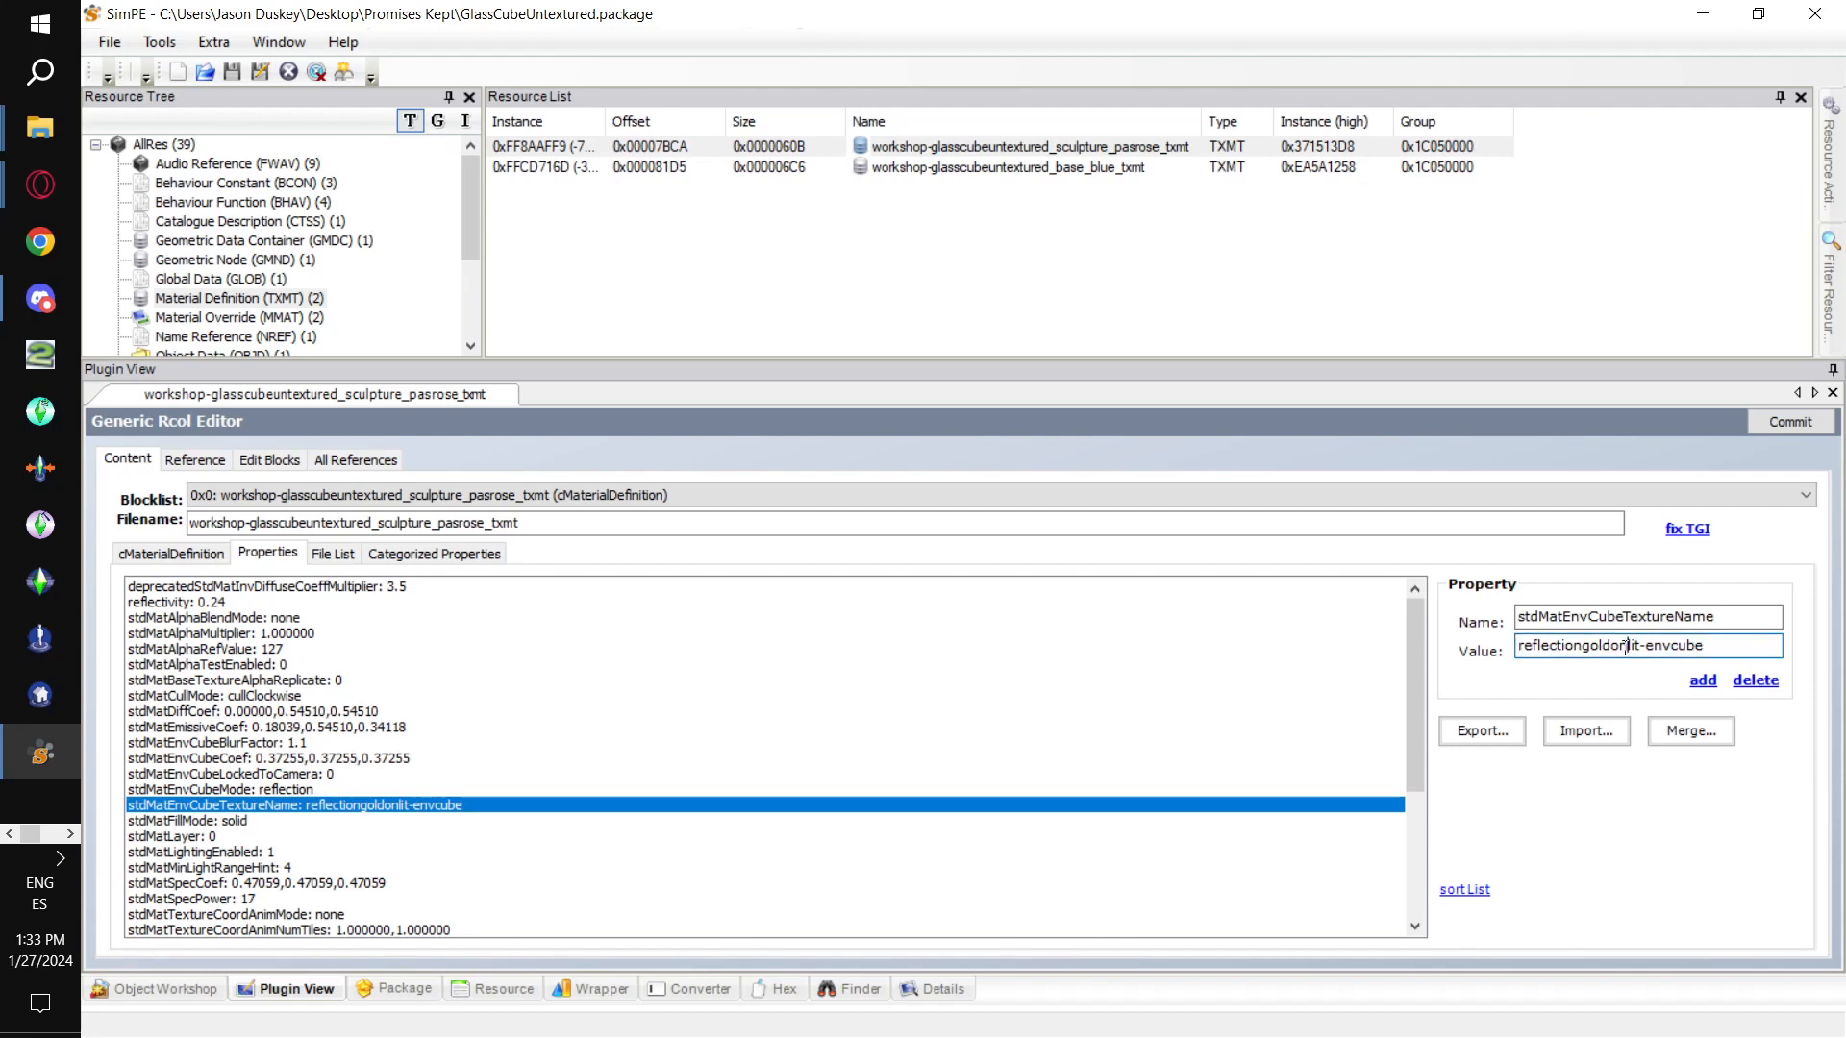
key("BackSpace")
type("u")
Commit the sculpture material with the reflectiongoldunlit-envcube name and save the untextured cube package.
left_click(1784, 425)
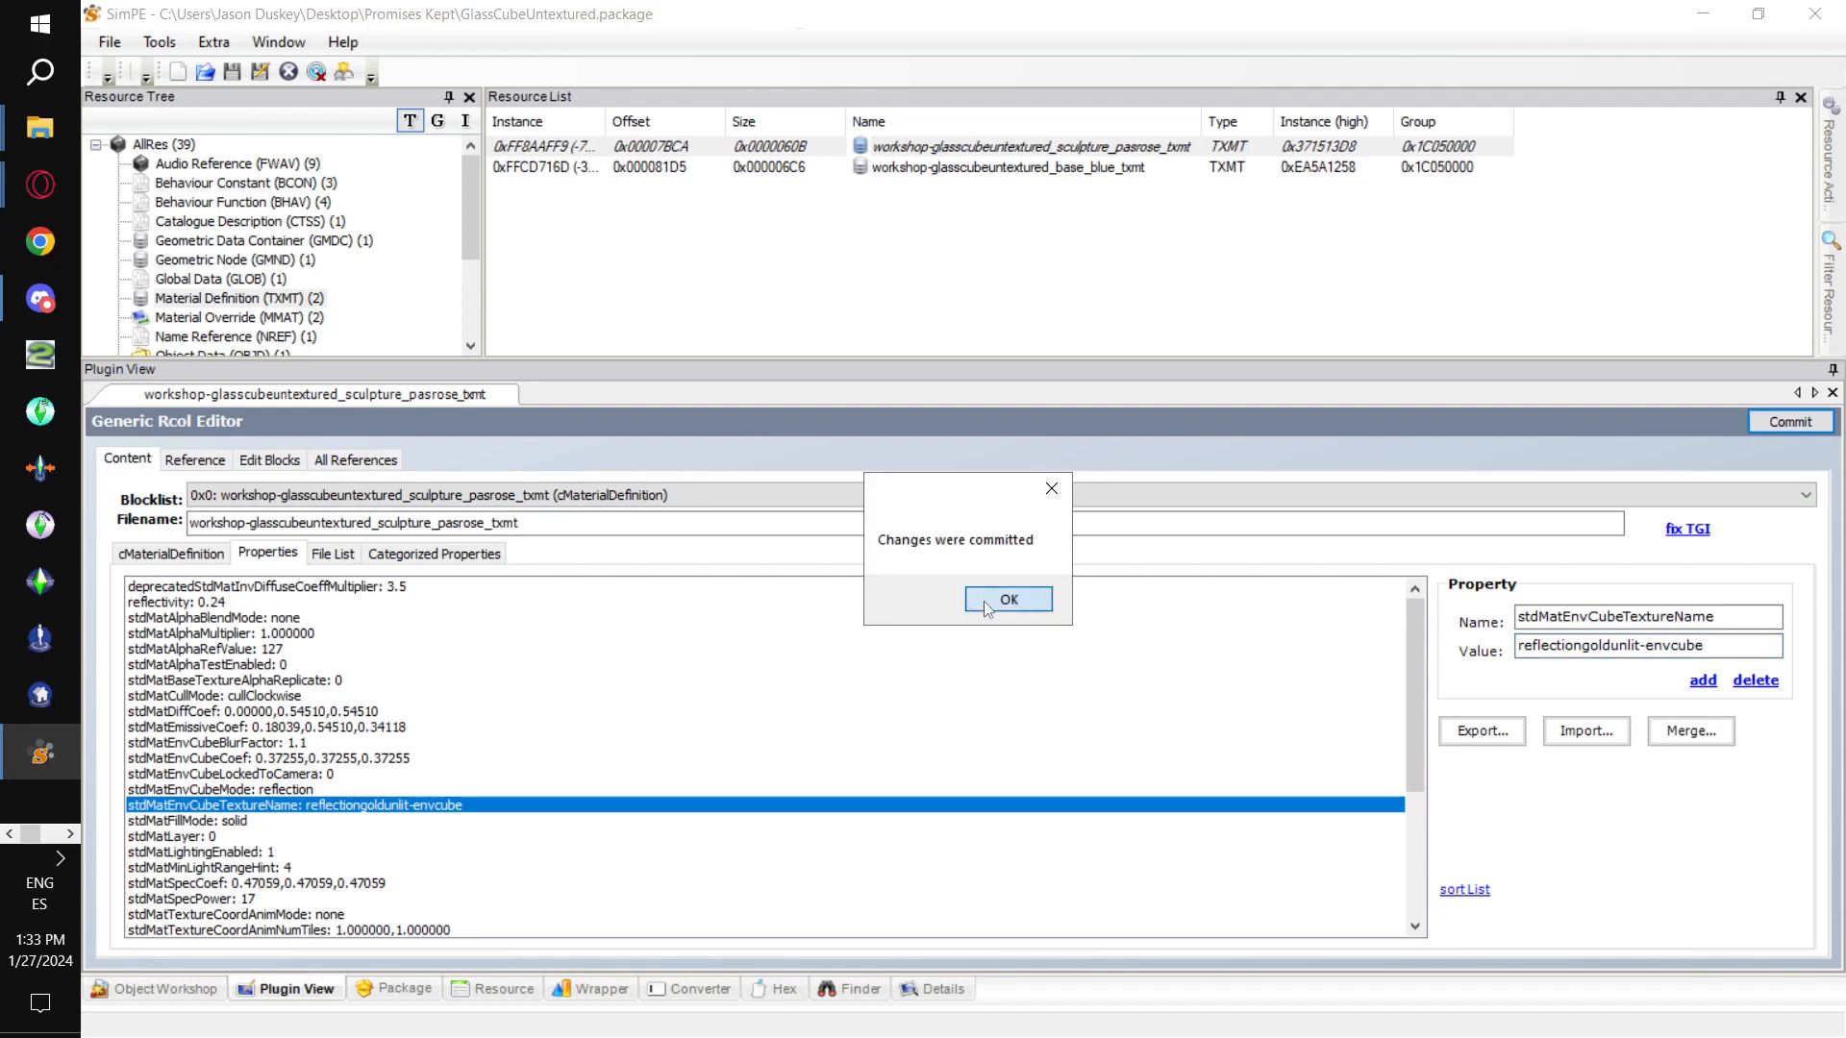
left_click(983, 602)
left_click(110, 43)
left_click(169, 171)
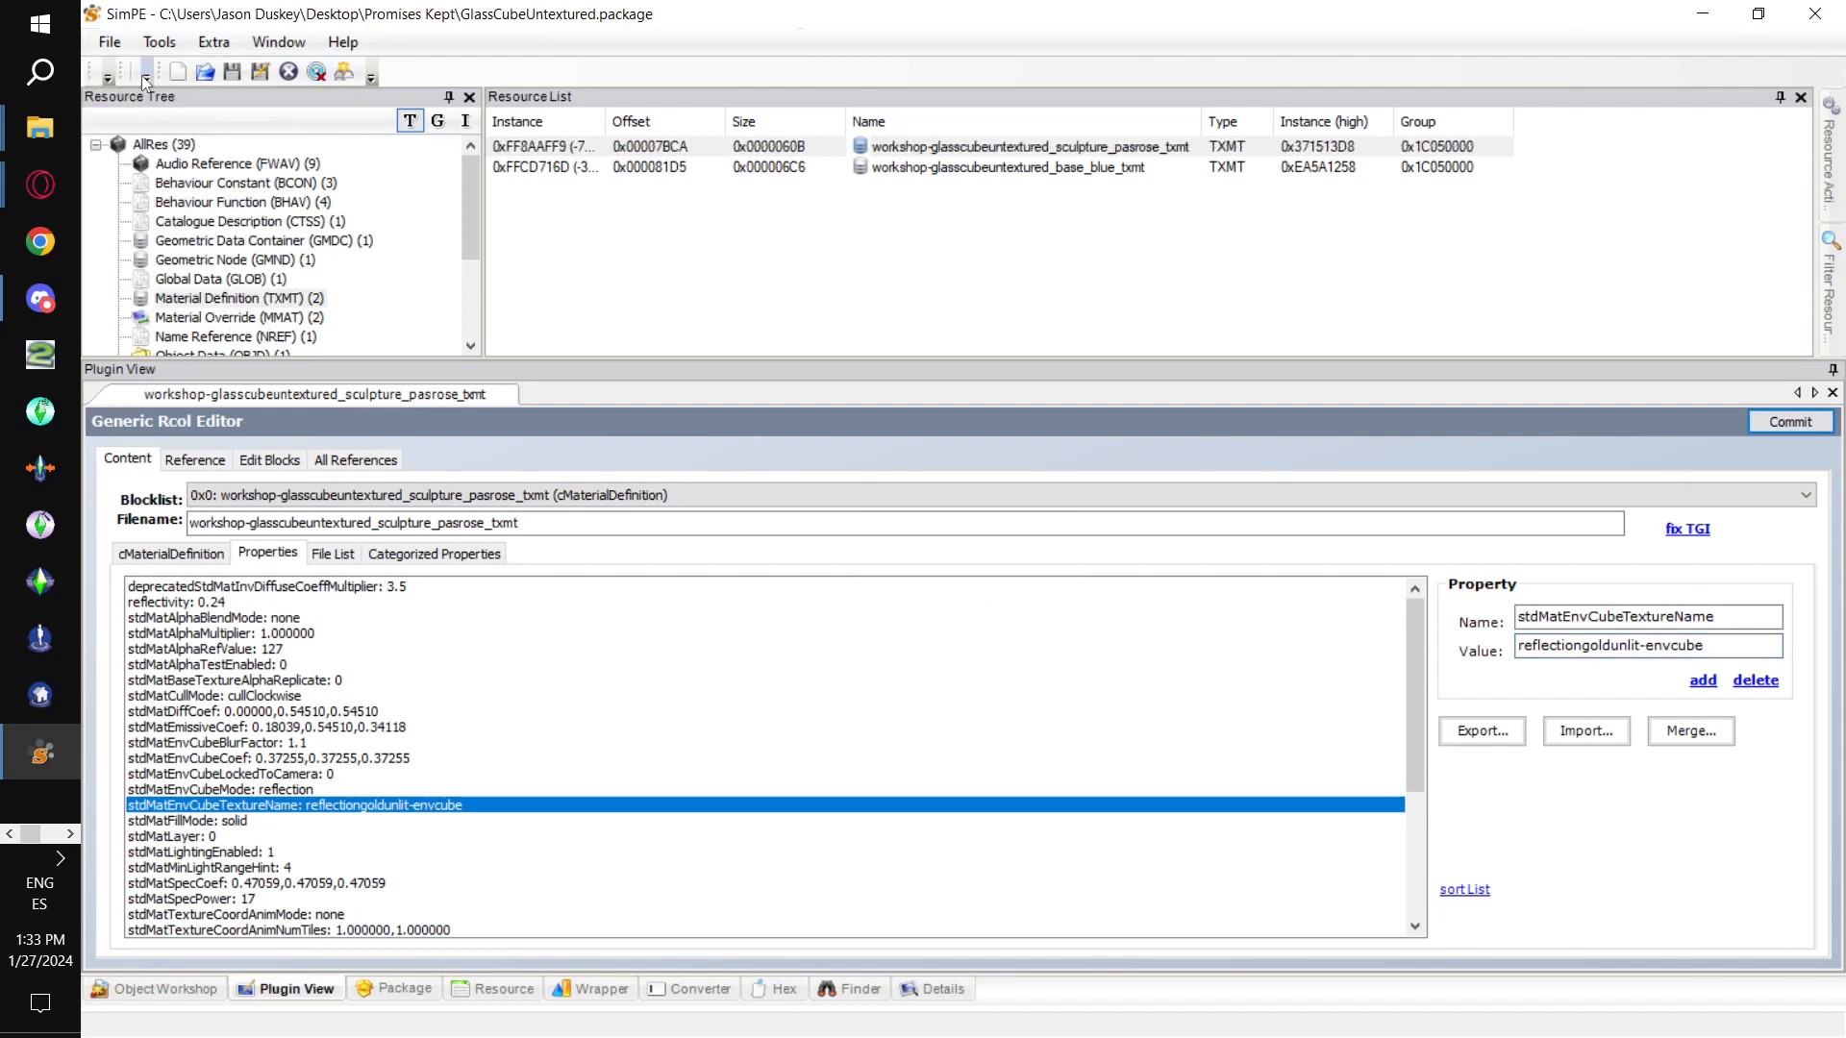
Display the untextured cube package in Scenegrapher and examine the reflectiongoldunlit-envcube texture node.
left_click(154, 41)
mouse_move(267, 200)
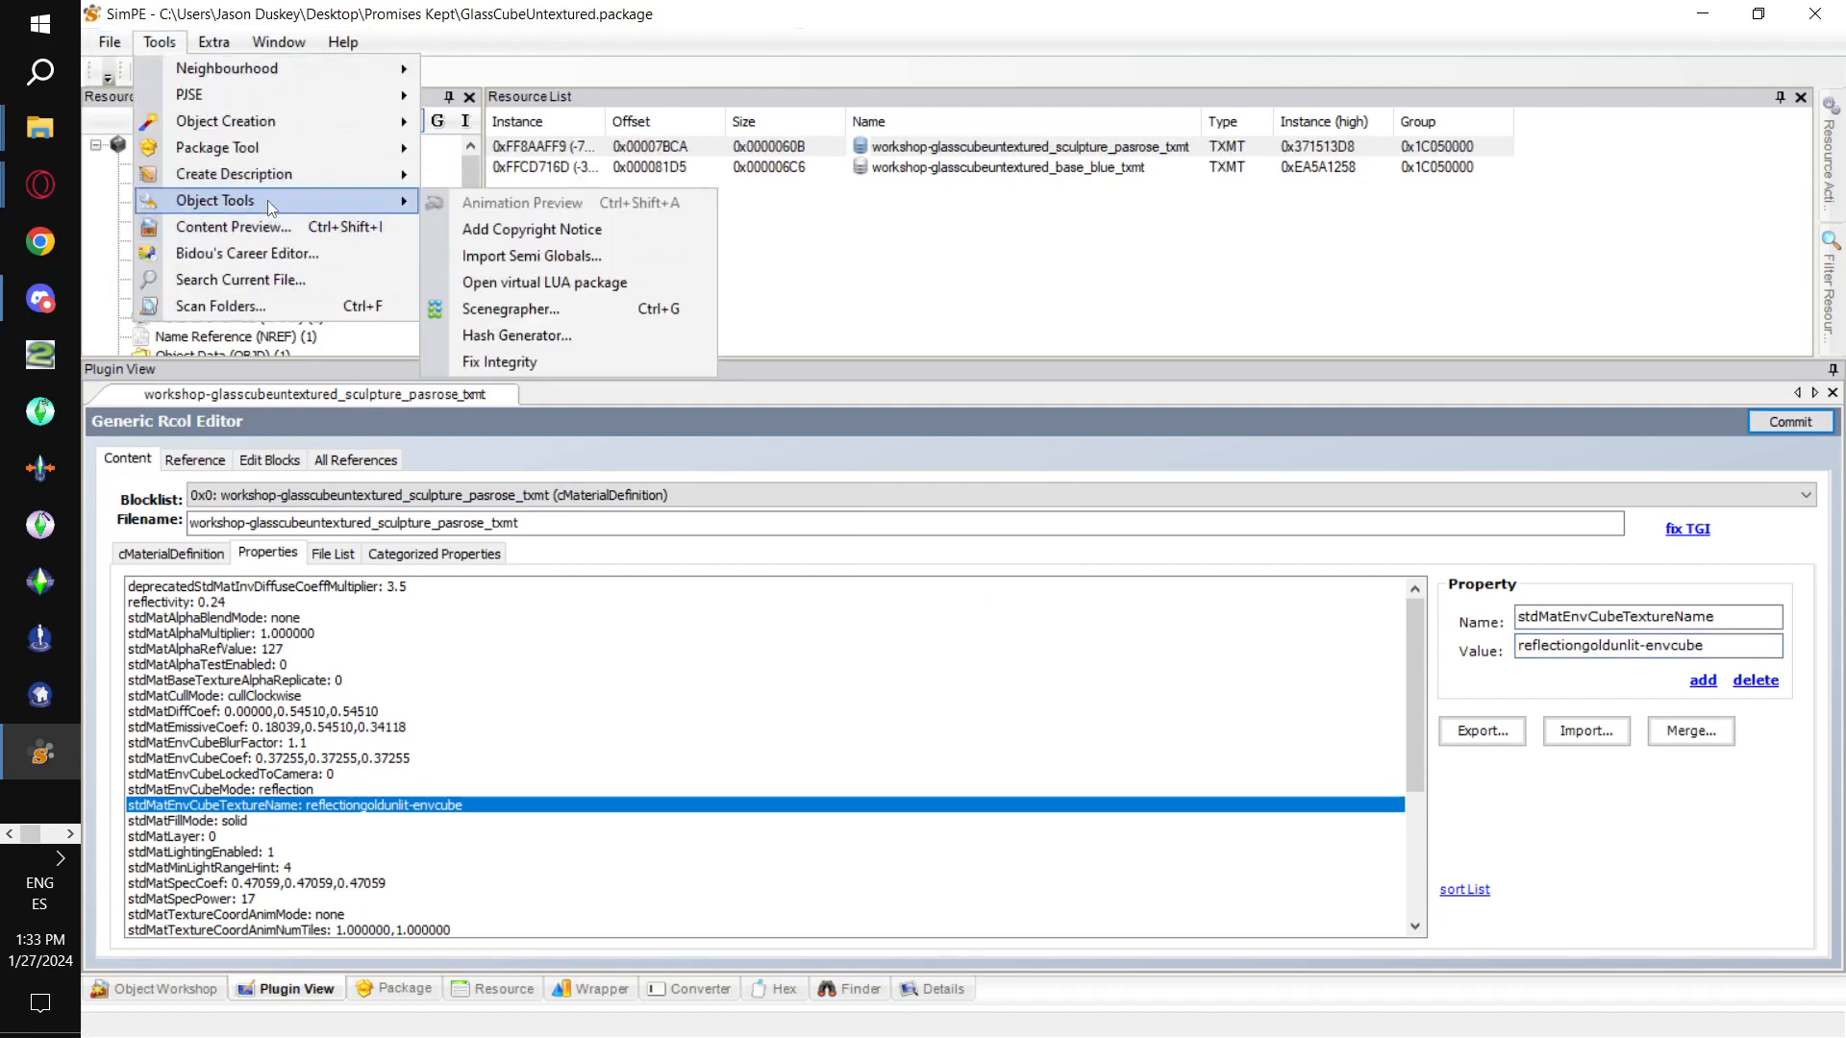
left_click(556, 311)
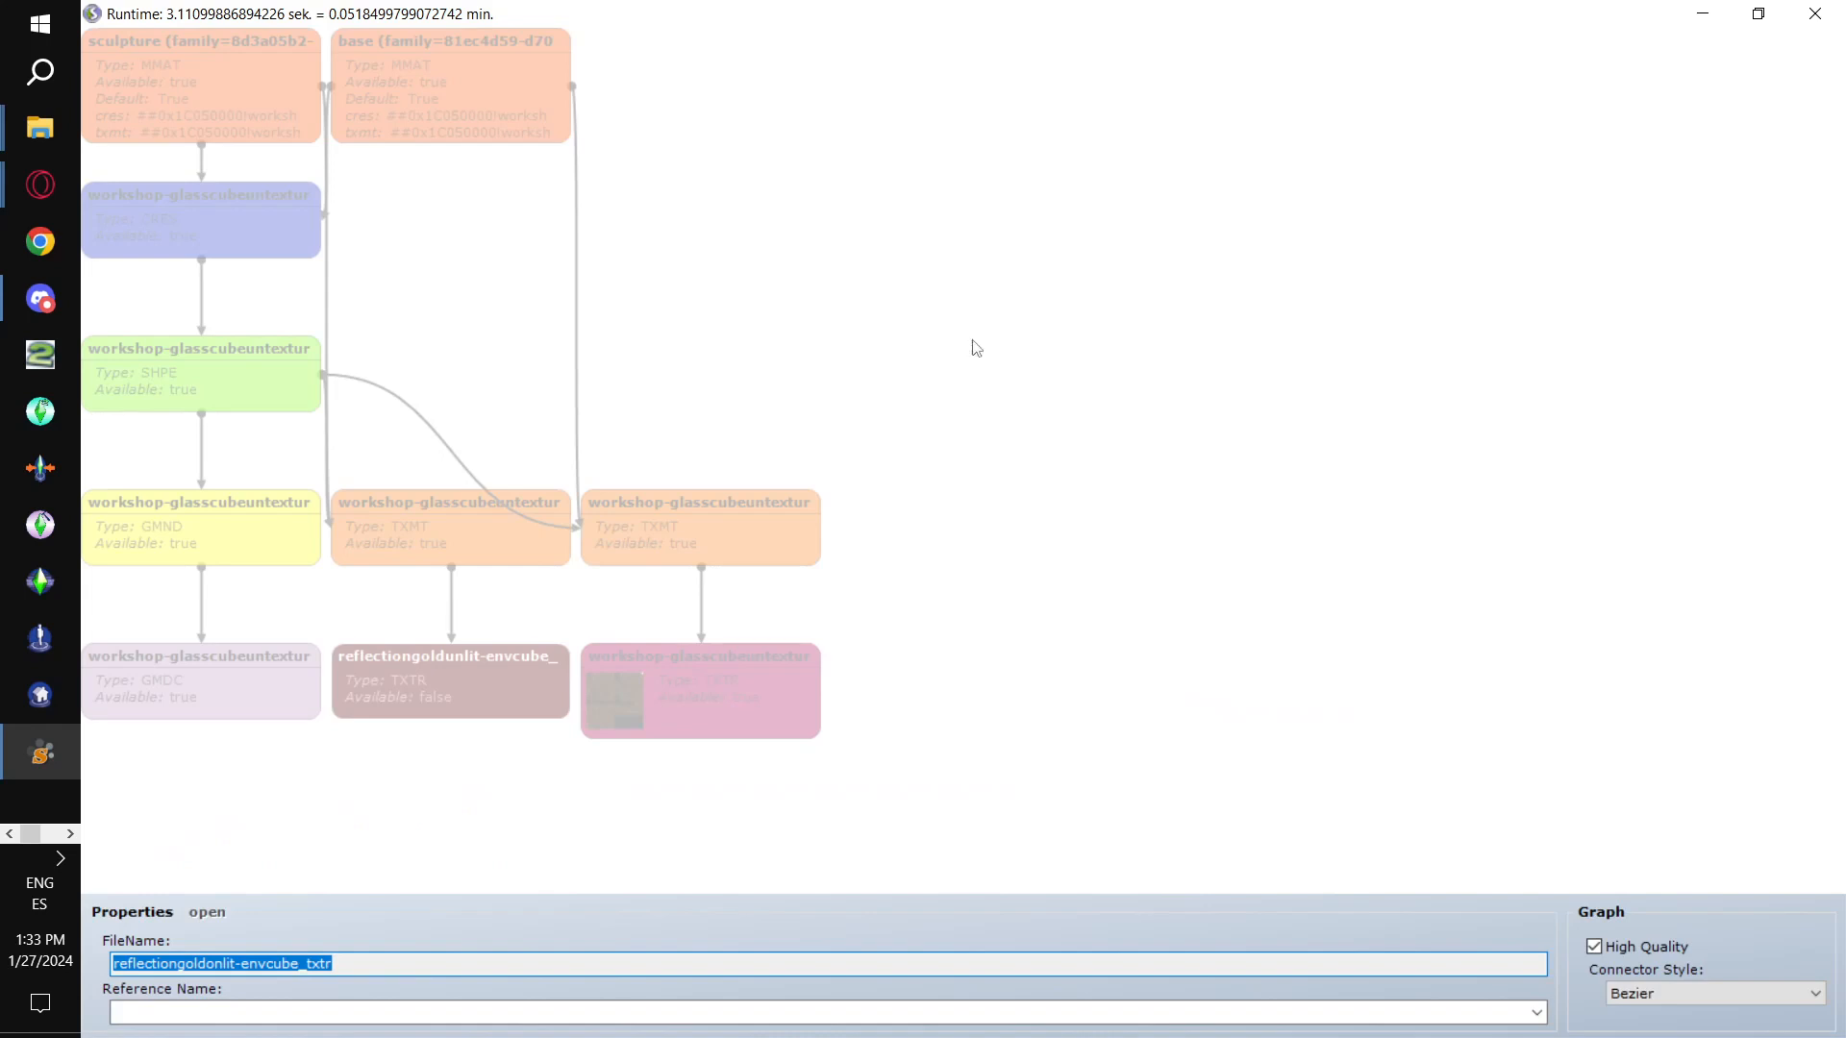
left_click_drag(435, 701, 446, 775)
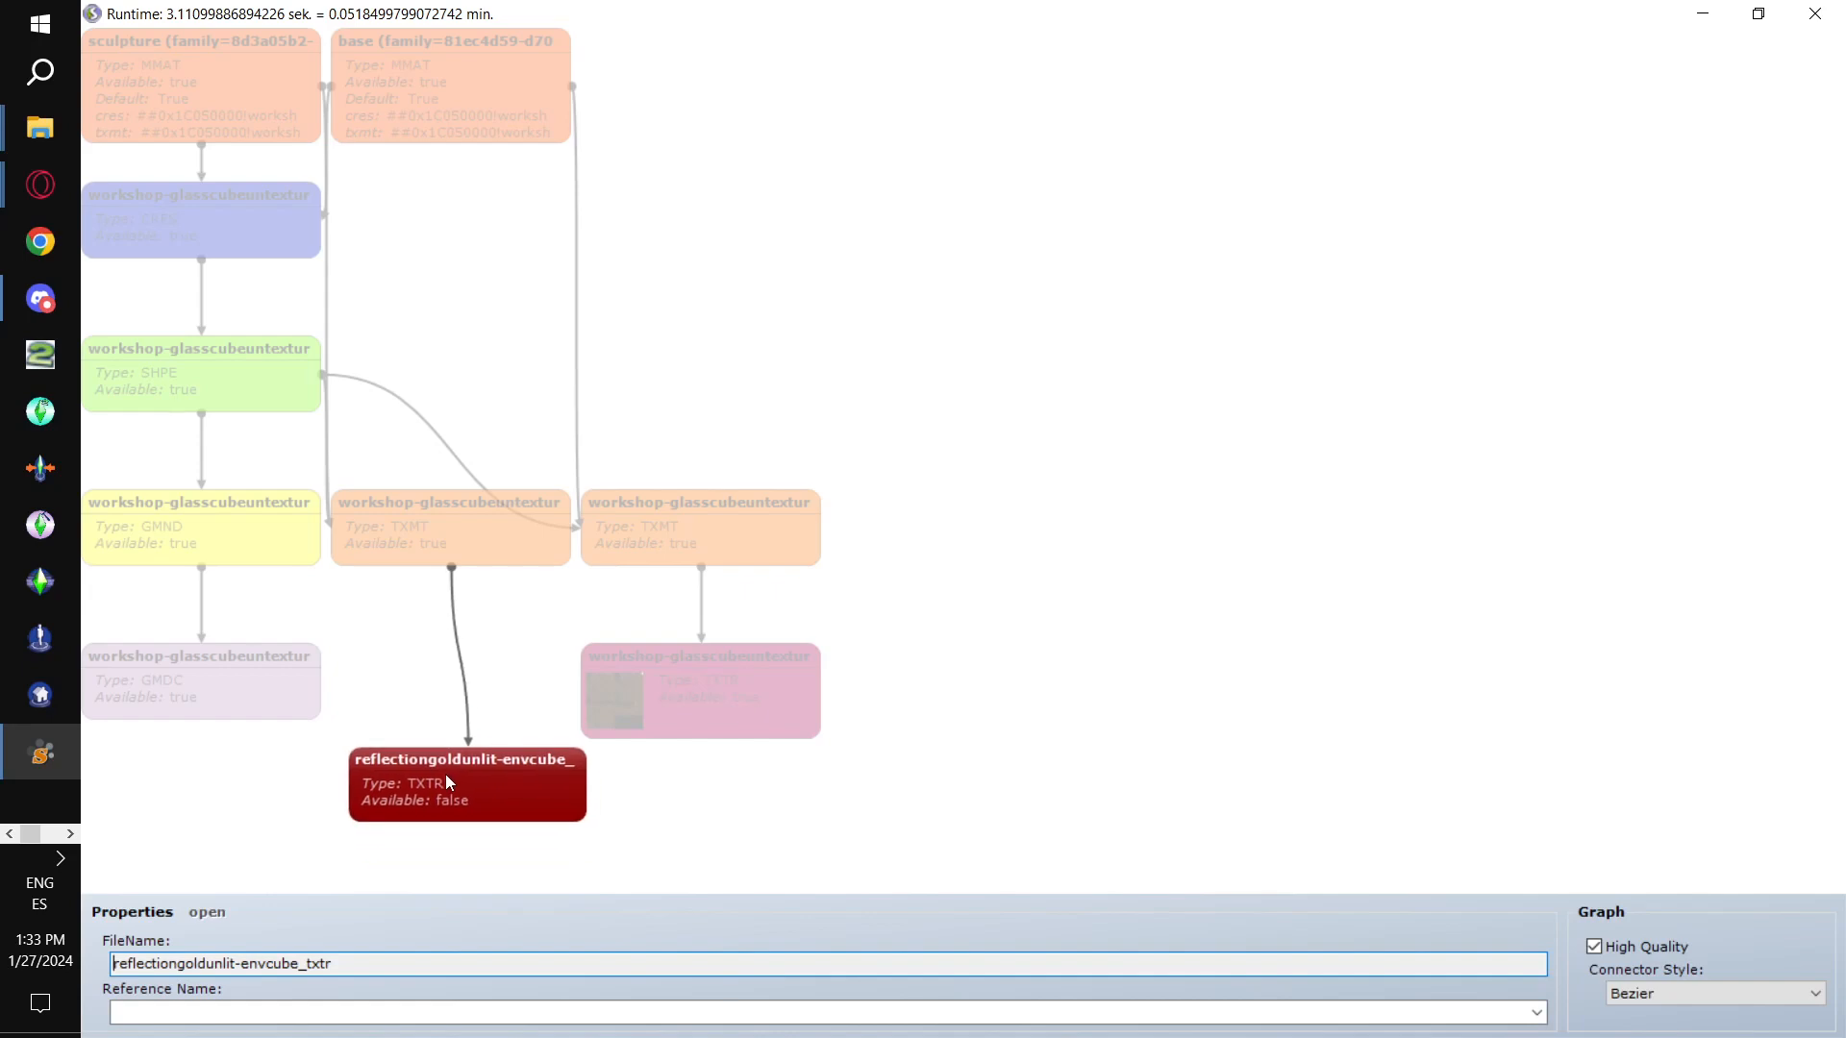
left_click(1834, 19)
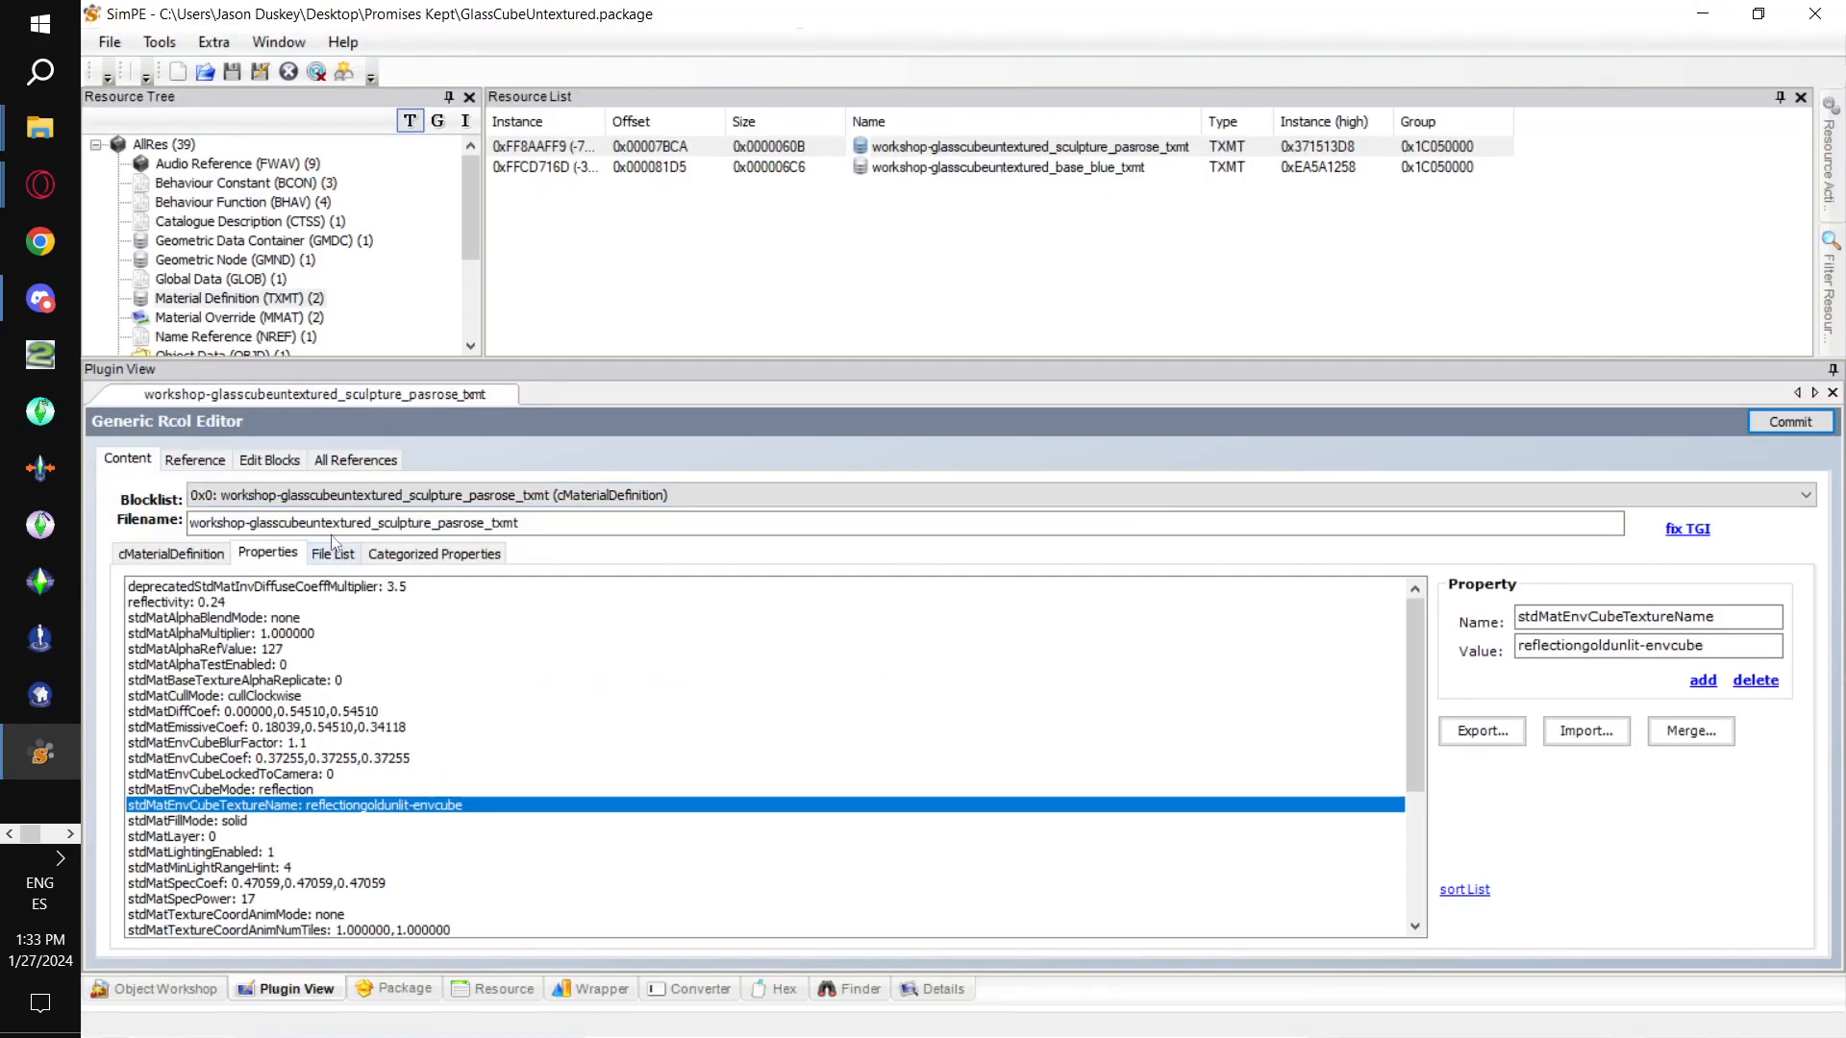
Shorten the sculpture material's stdMatEnvCubeTextureName value and its file list entry to reflectiongold-envcube.
left_click_drag(1640, 646, 1603, 650)
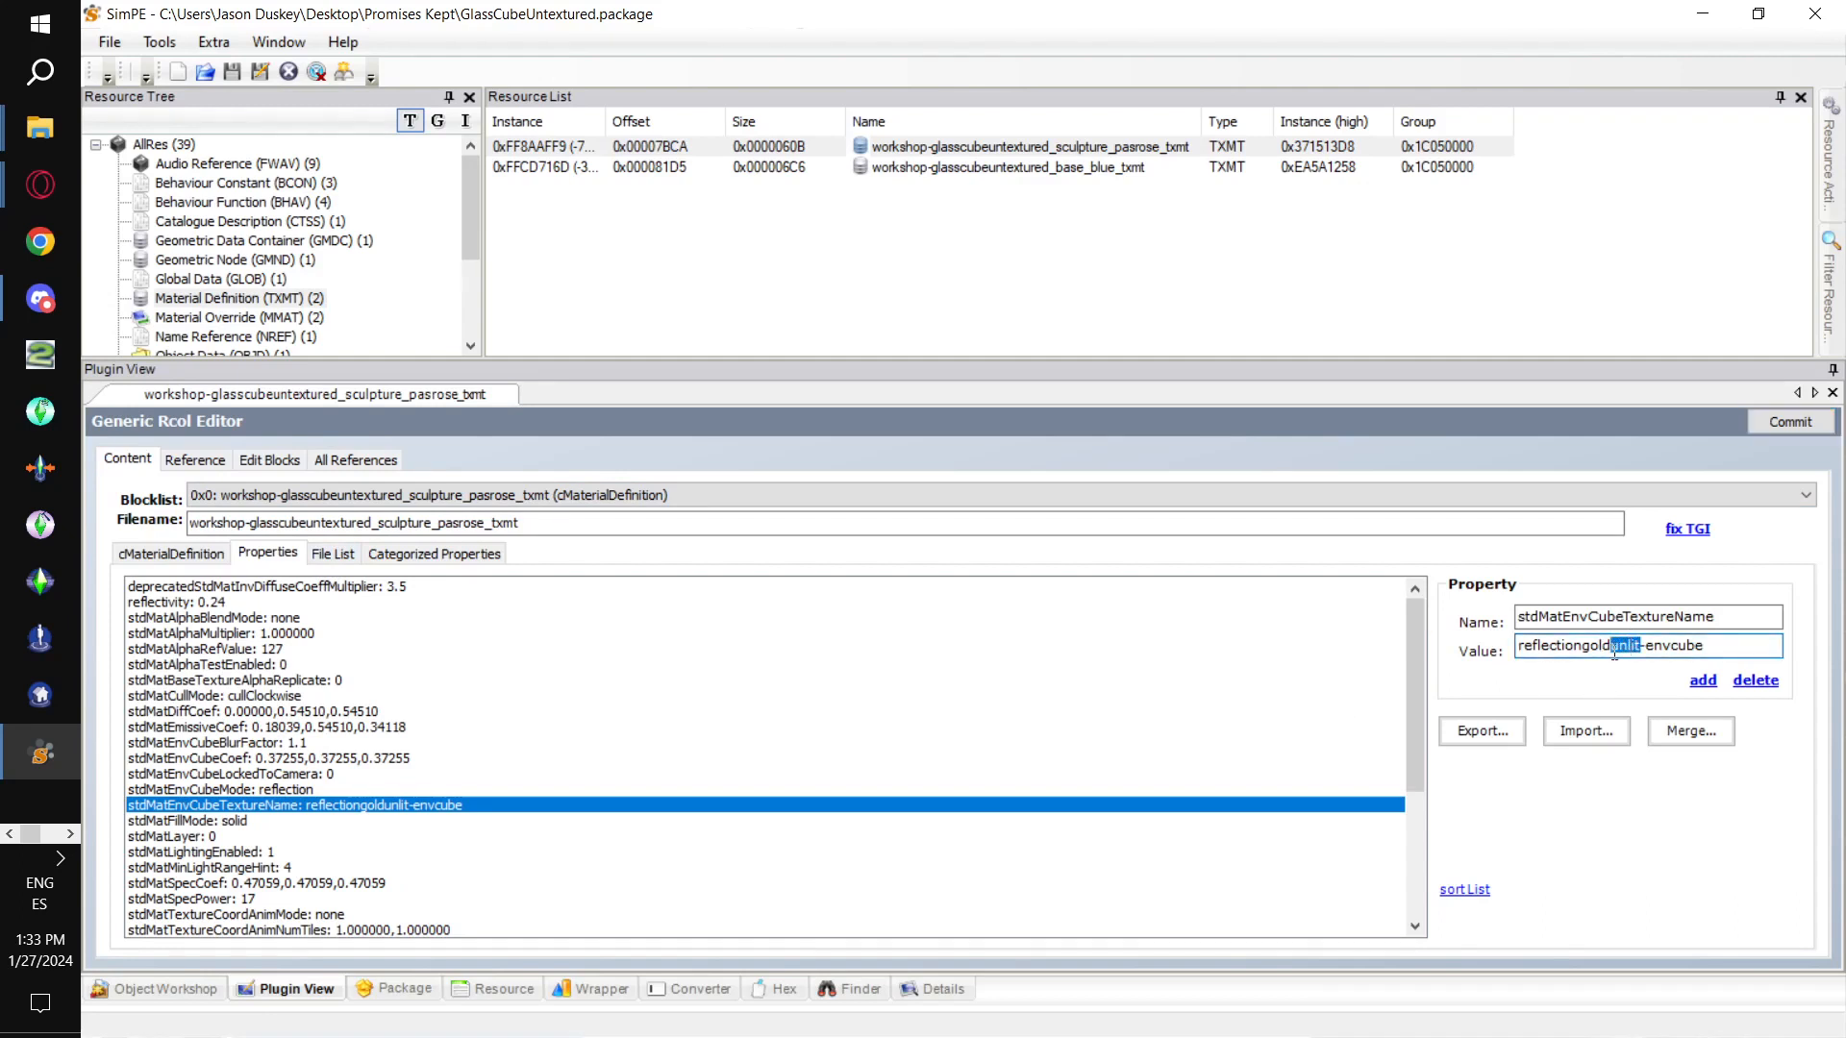
key("BackSpace")
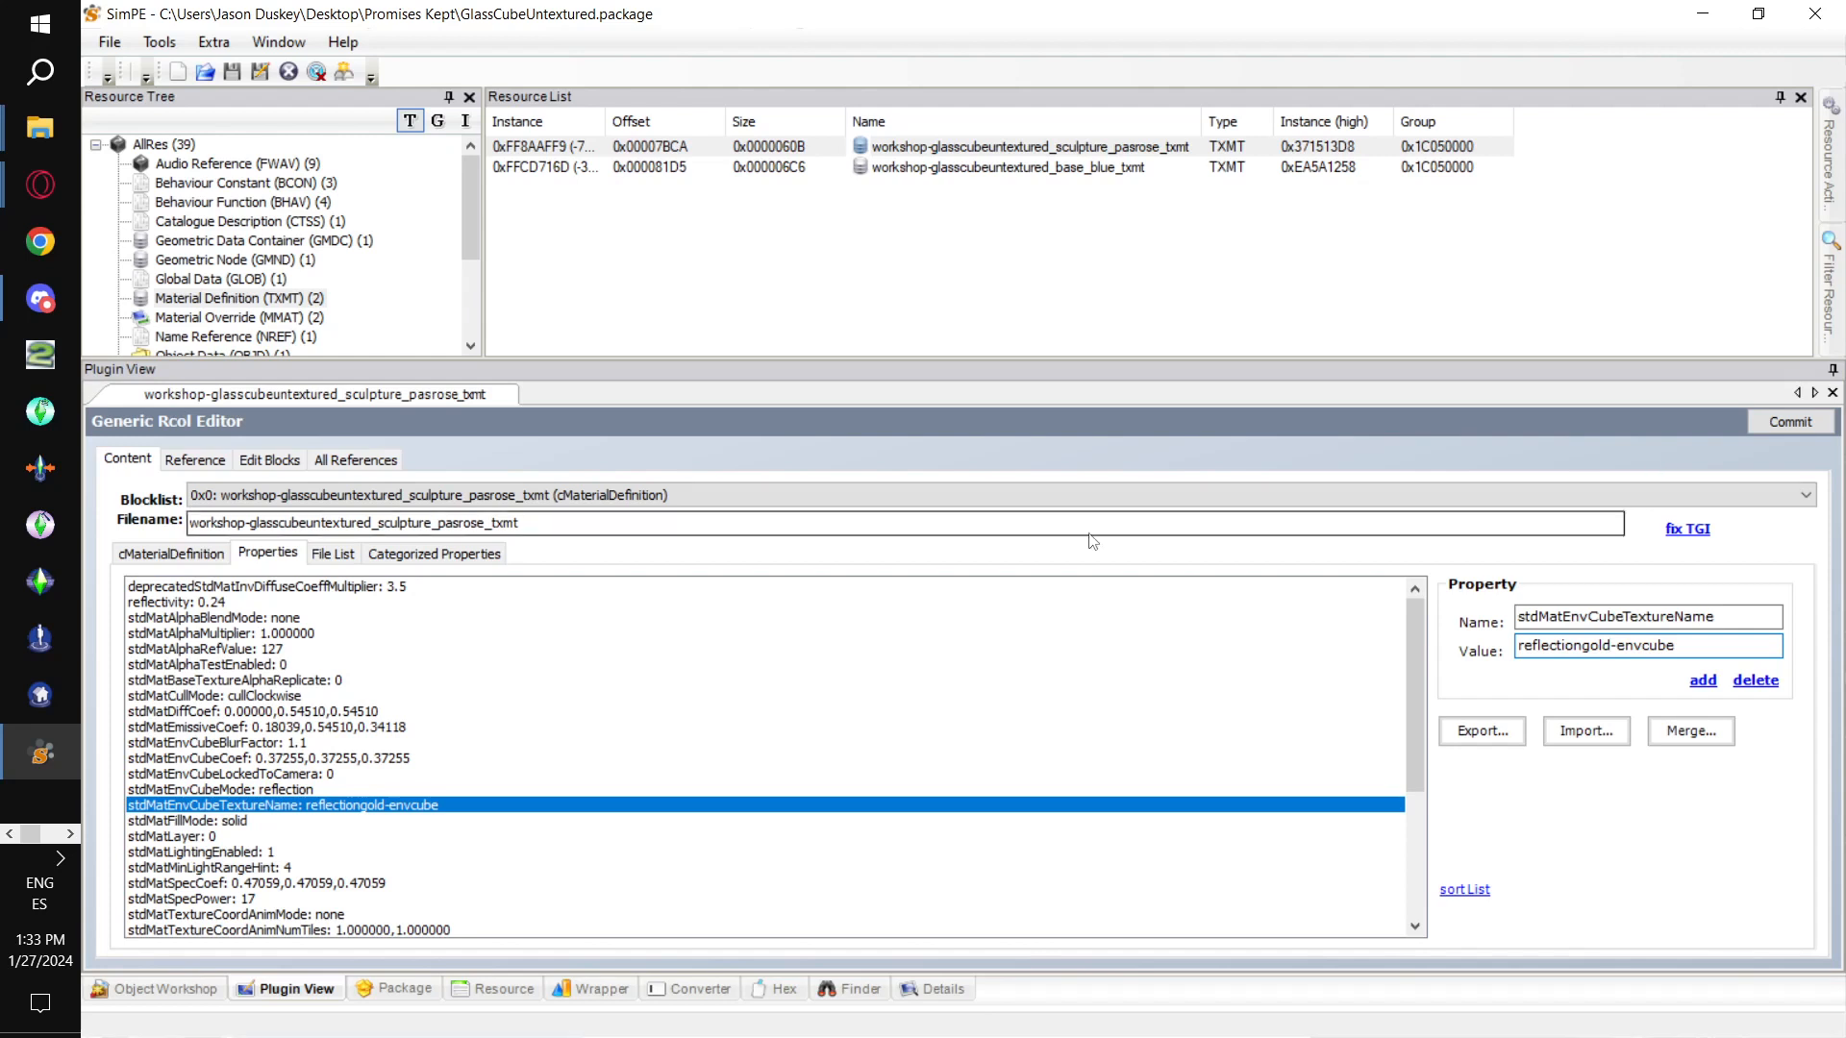
left_click(337, 555)
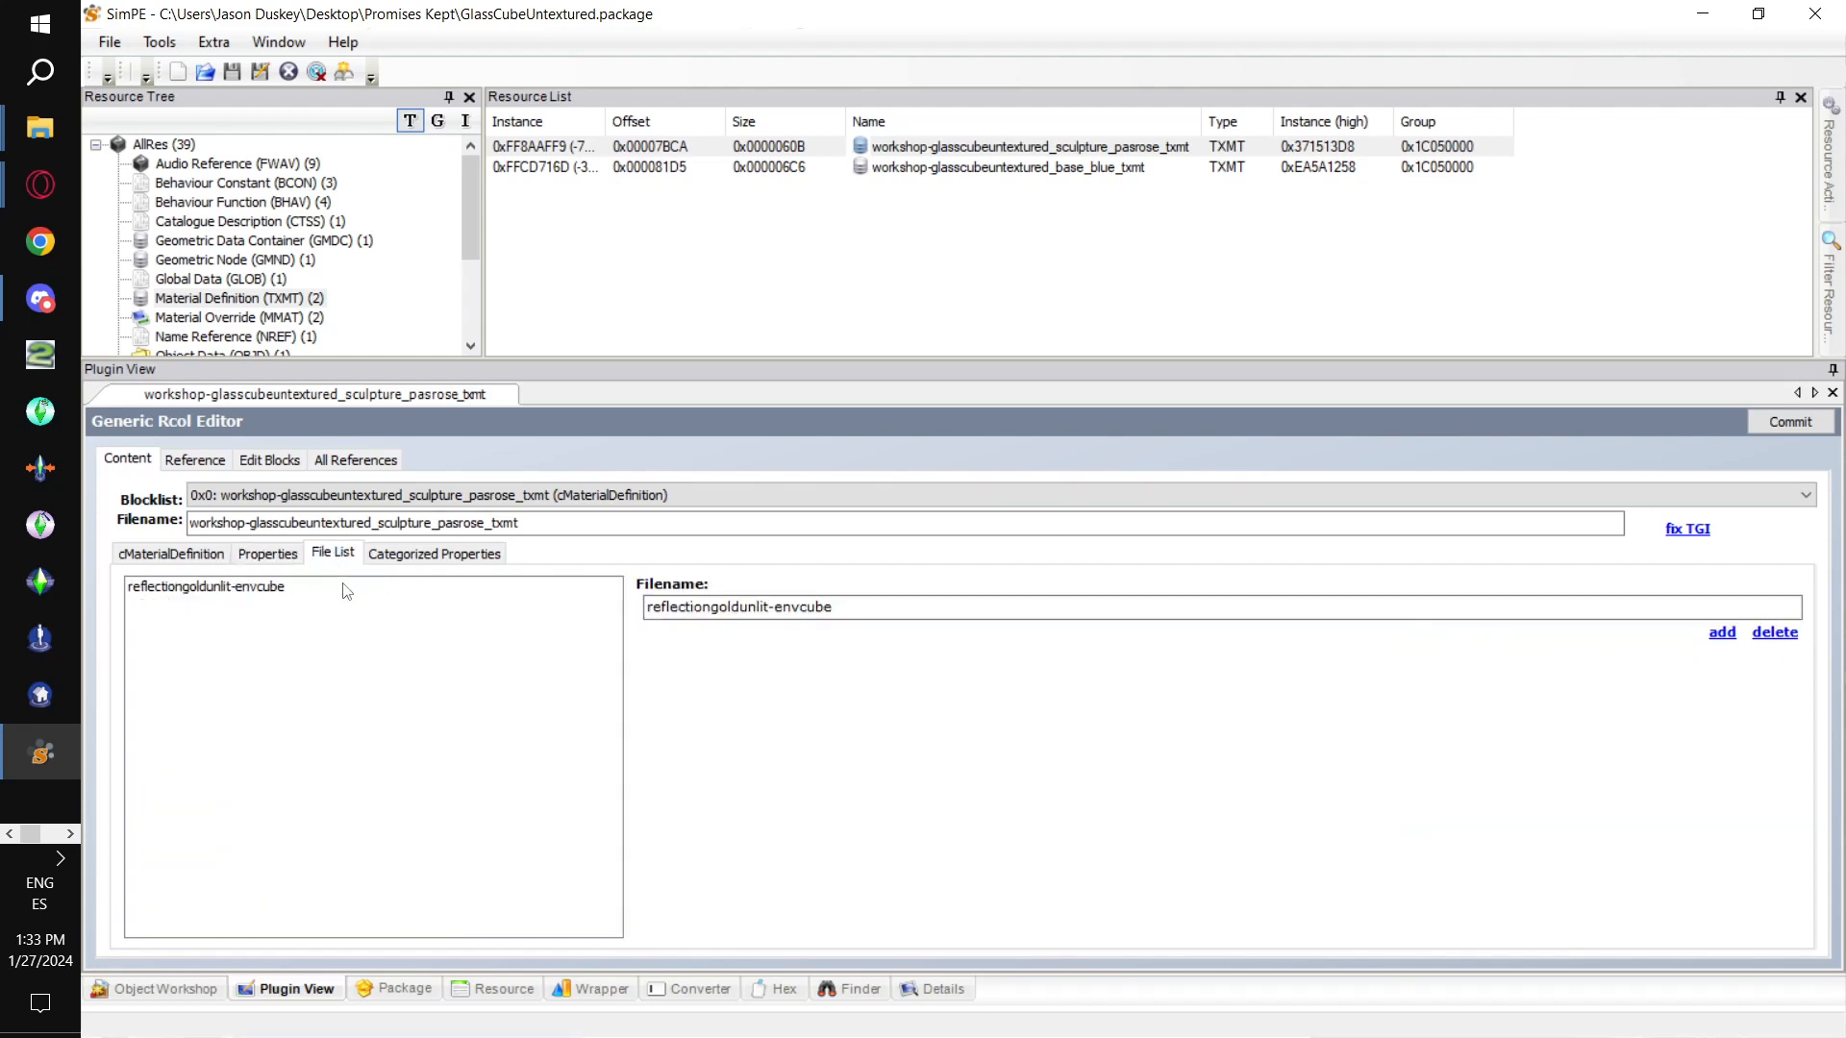
left_click(286, 591)
left_click(770, 608)
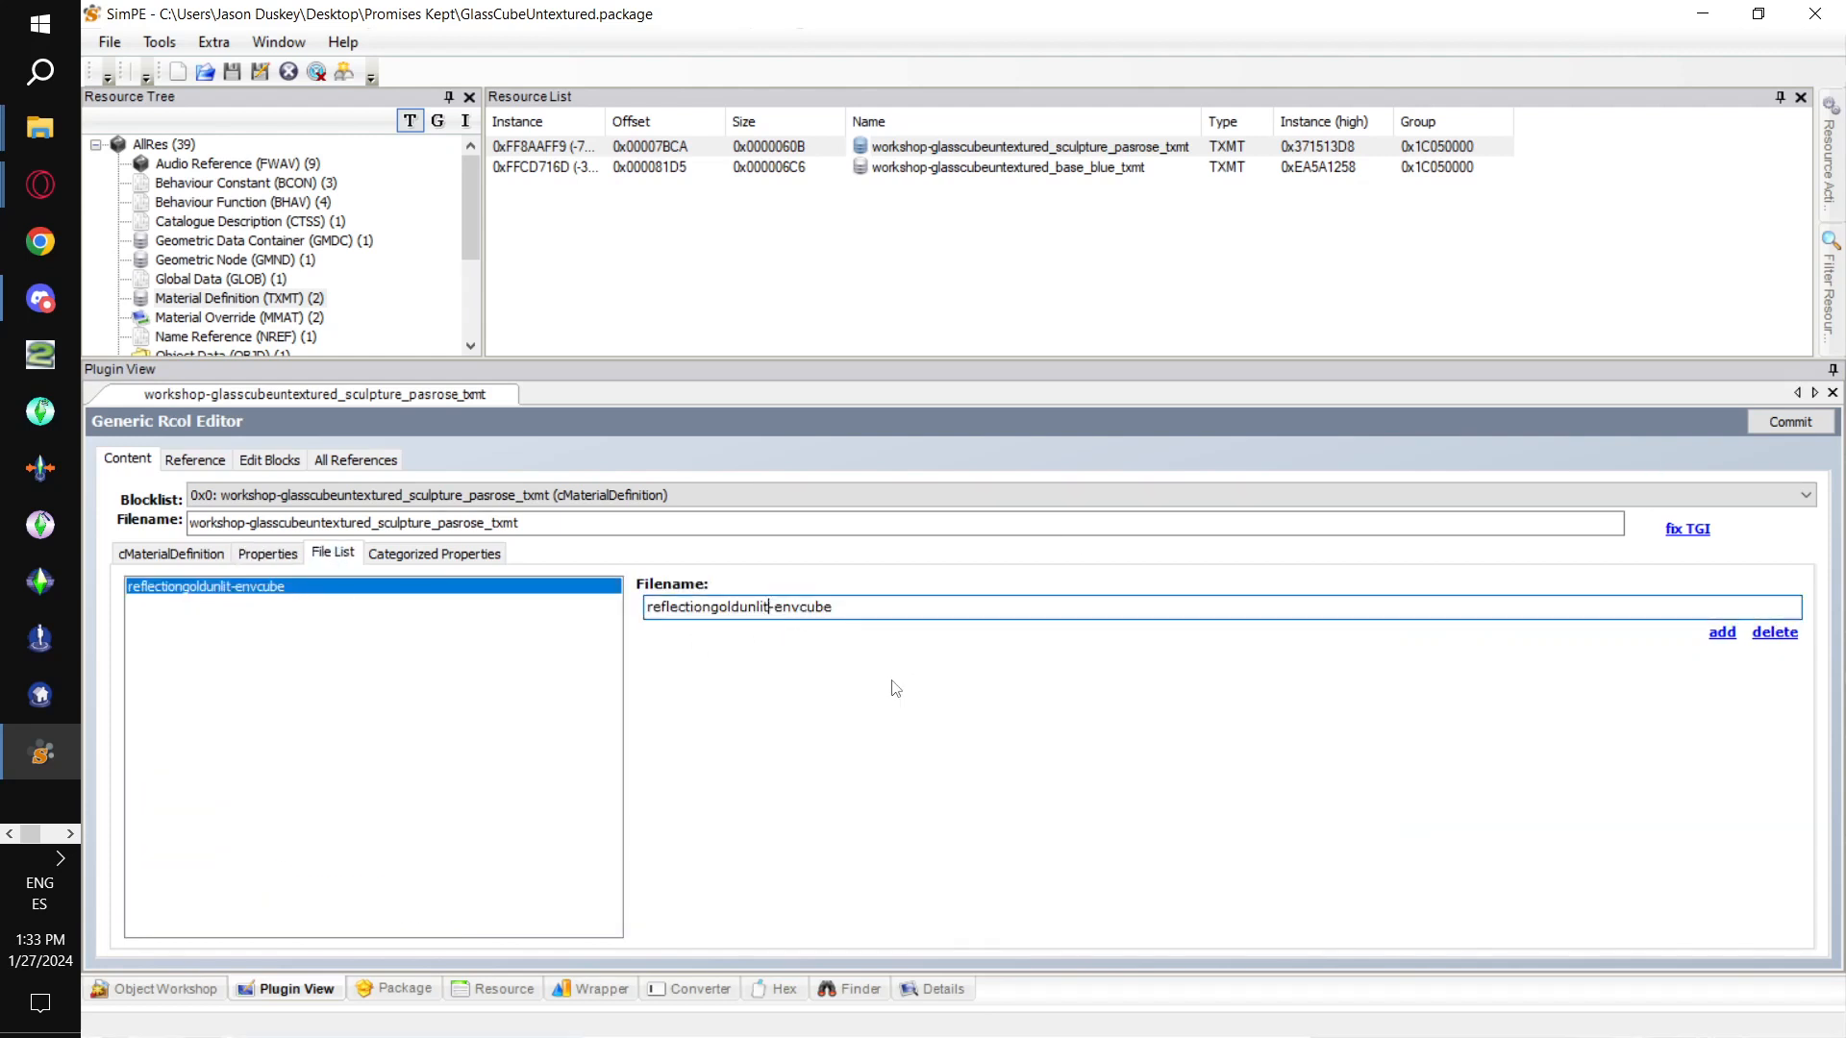
key("BackSpace")
key("BackSpace")
key("BackSpace")
key("BackSpace")
key("BackSpace")
Commit the sculpture material with the reflectiongold-envcube name and save the GlassCubeUntextured package.
left_click(1788, 420)
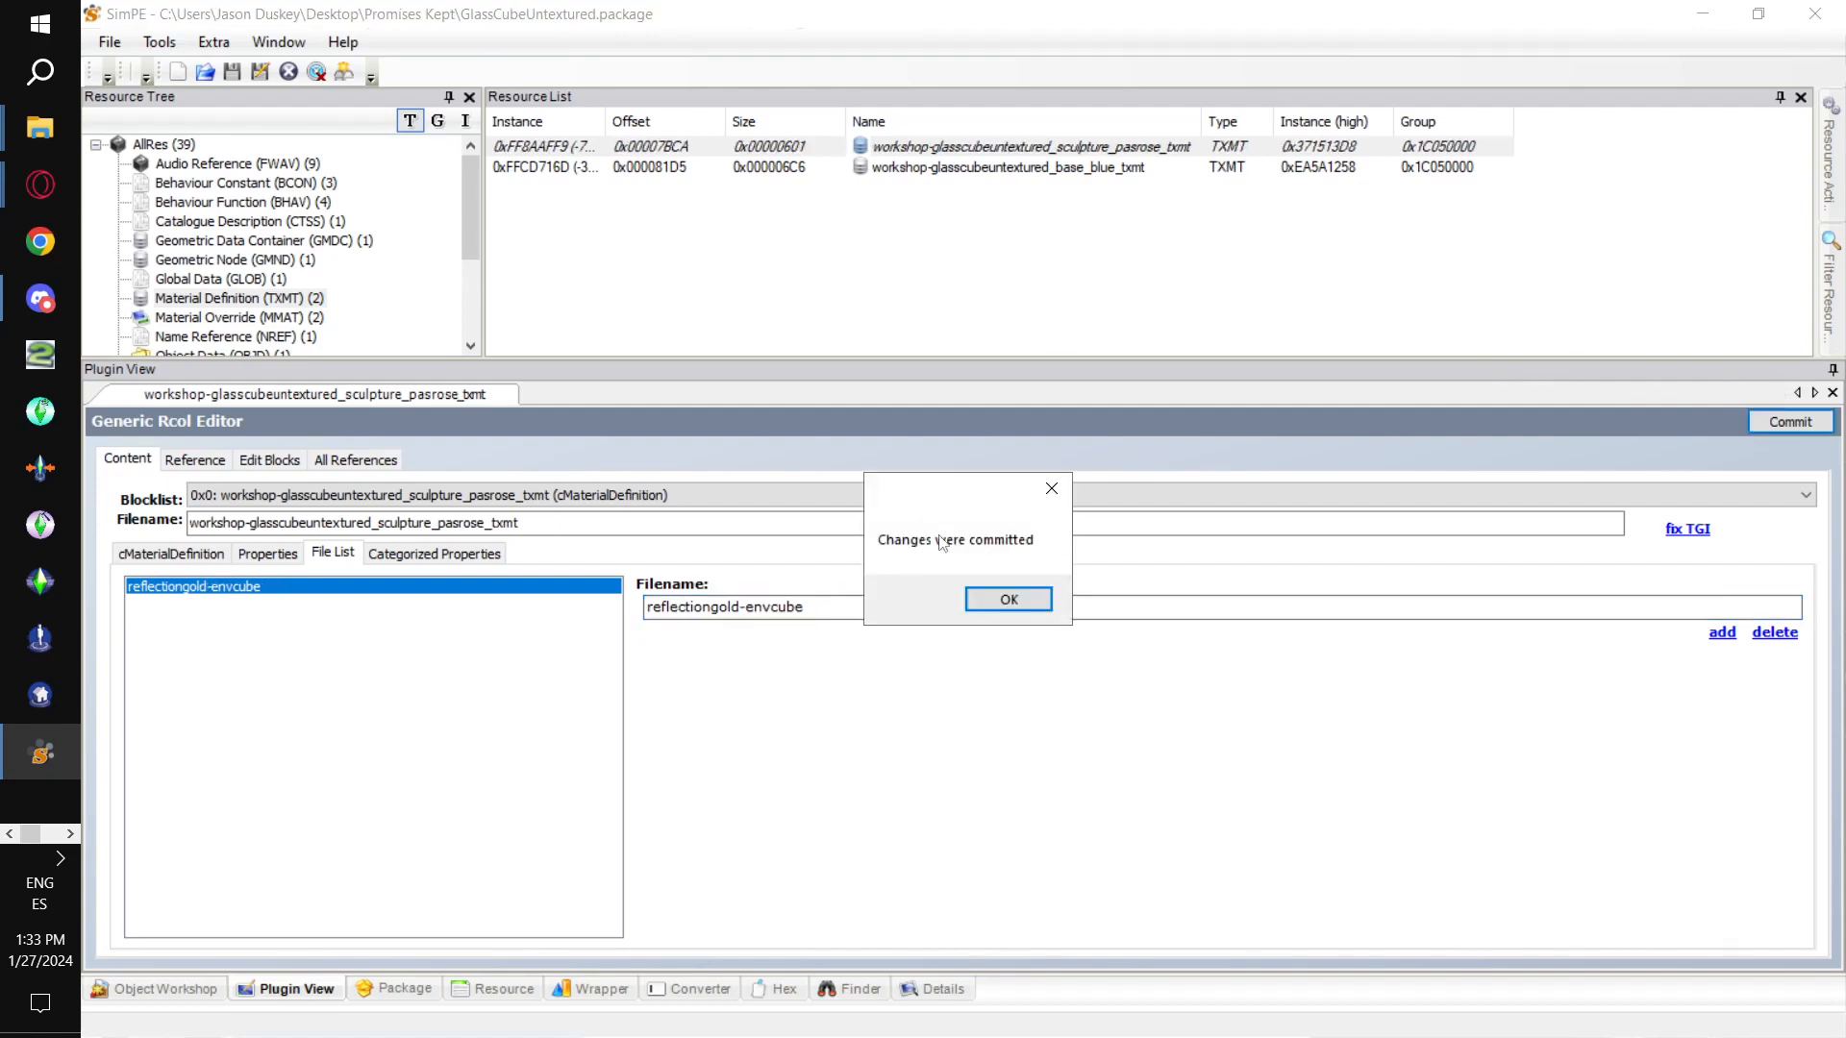
left_click(109, 43)
left_click(157, 169)
Display the untextured cube package's reference graph again and examine the reflectiongold-envcube texture node and its neighbour.
left_click(159, 43)
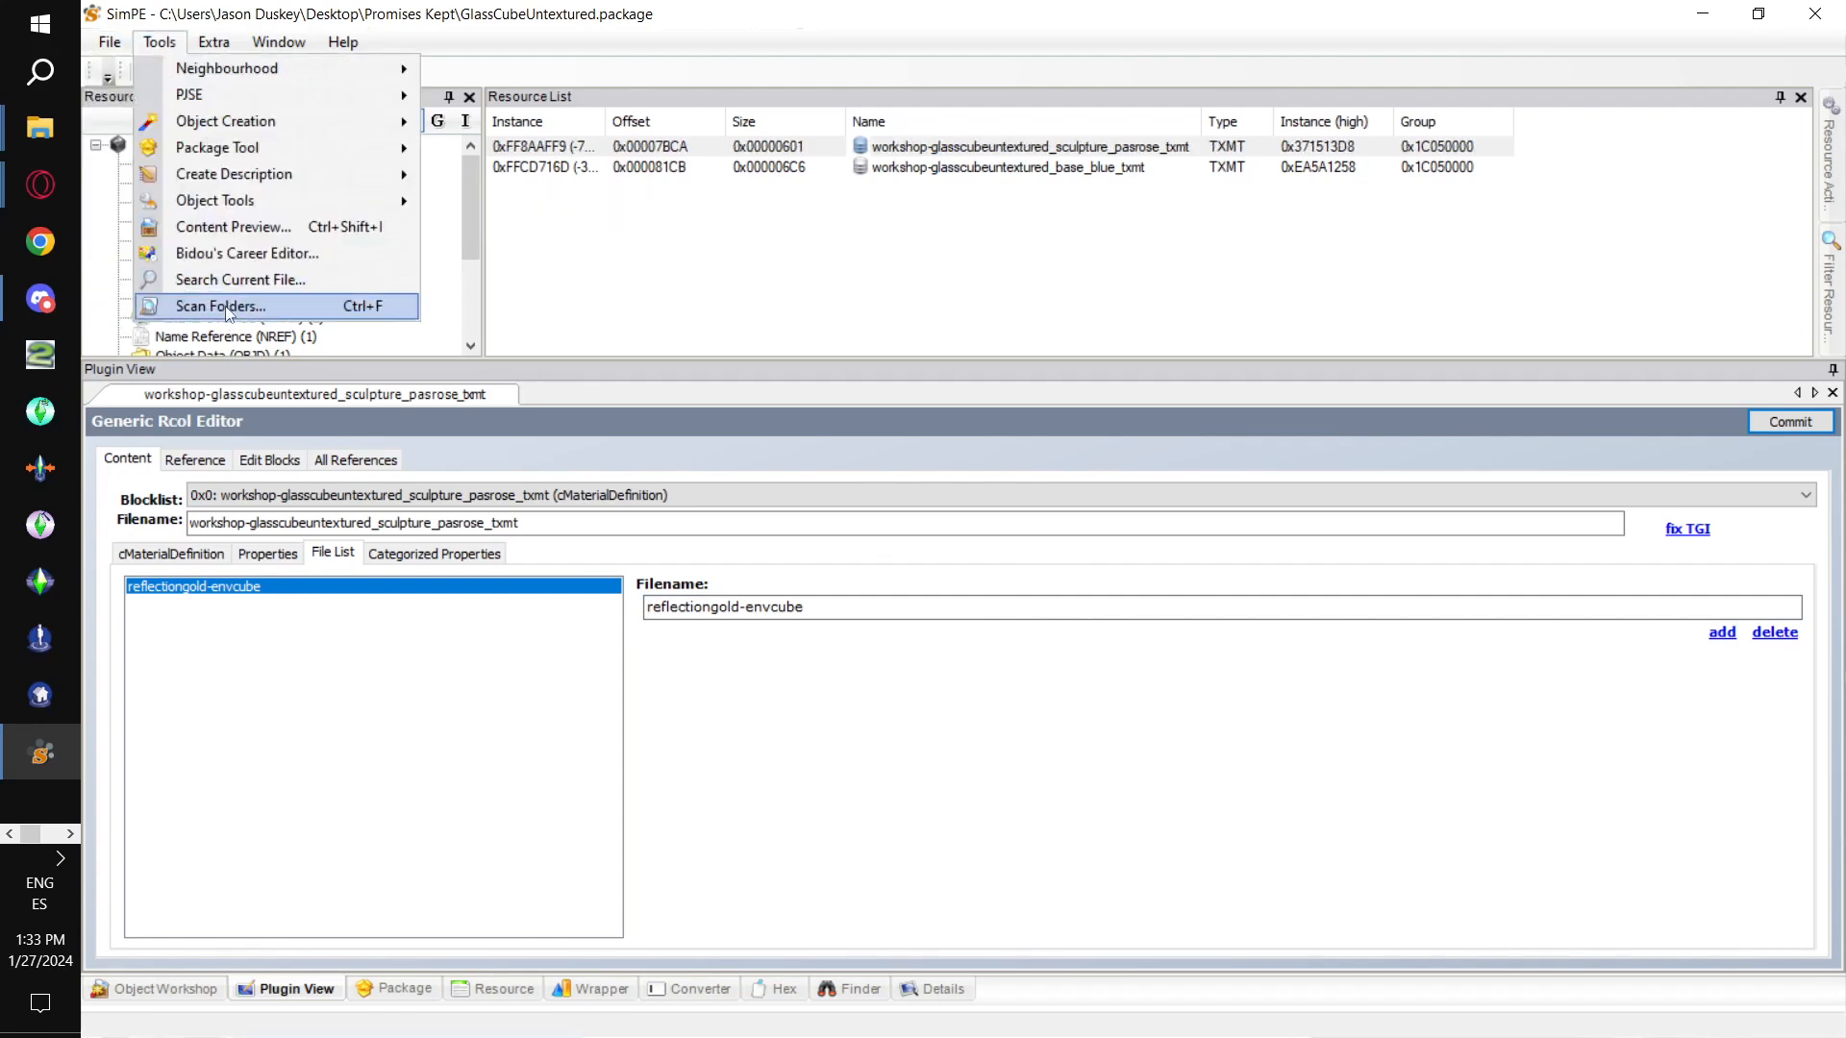
mouse_move(365, 200)
left_click(619, 309)
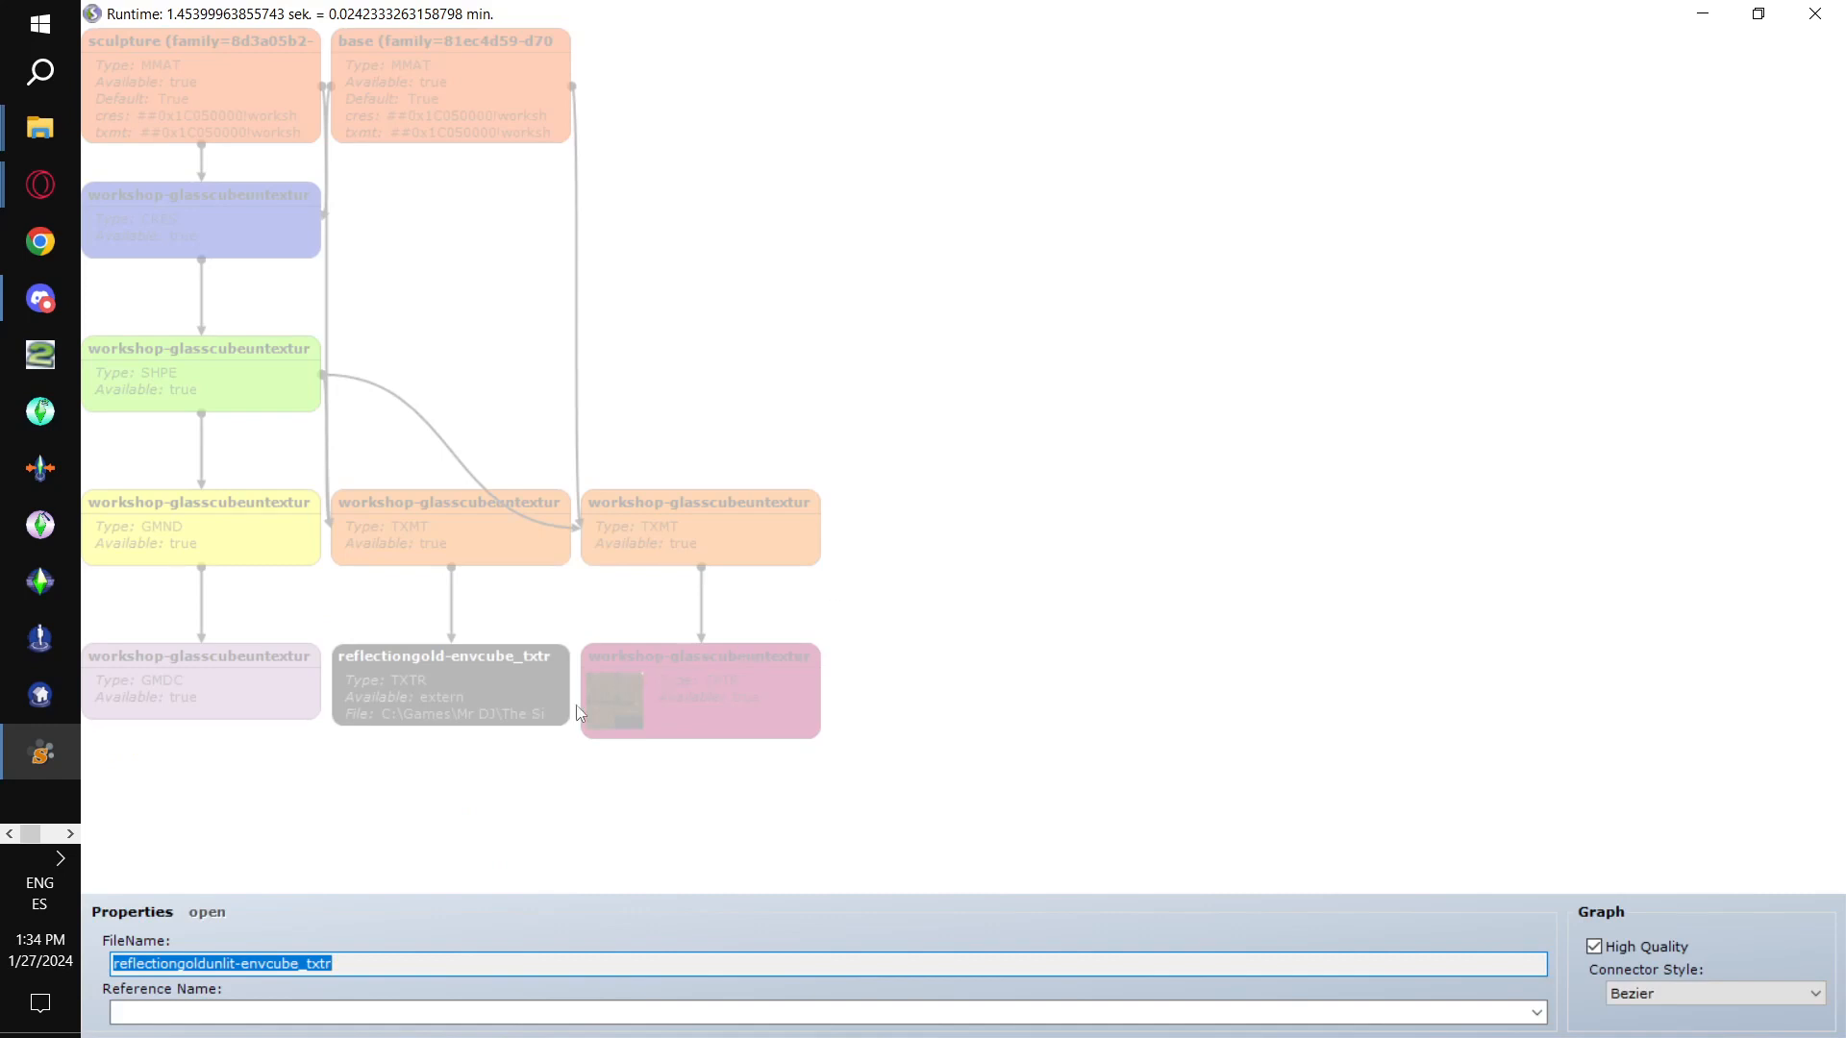
left_click_drag(451, 709, 446, 800)
left_click_drag(660, 710, 701, 750)
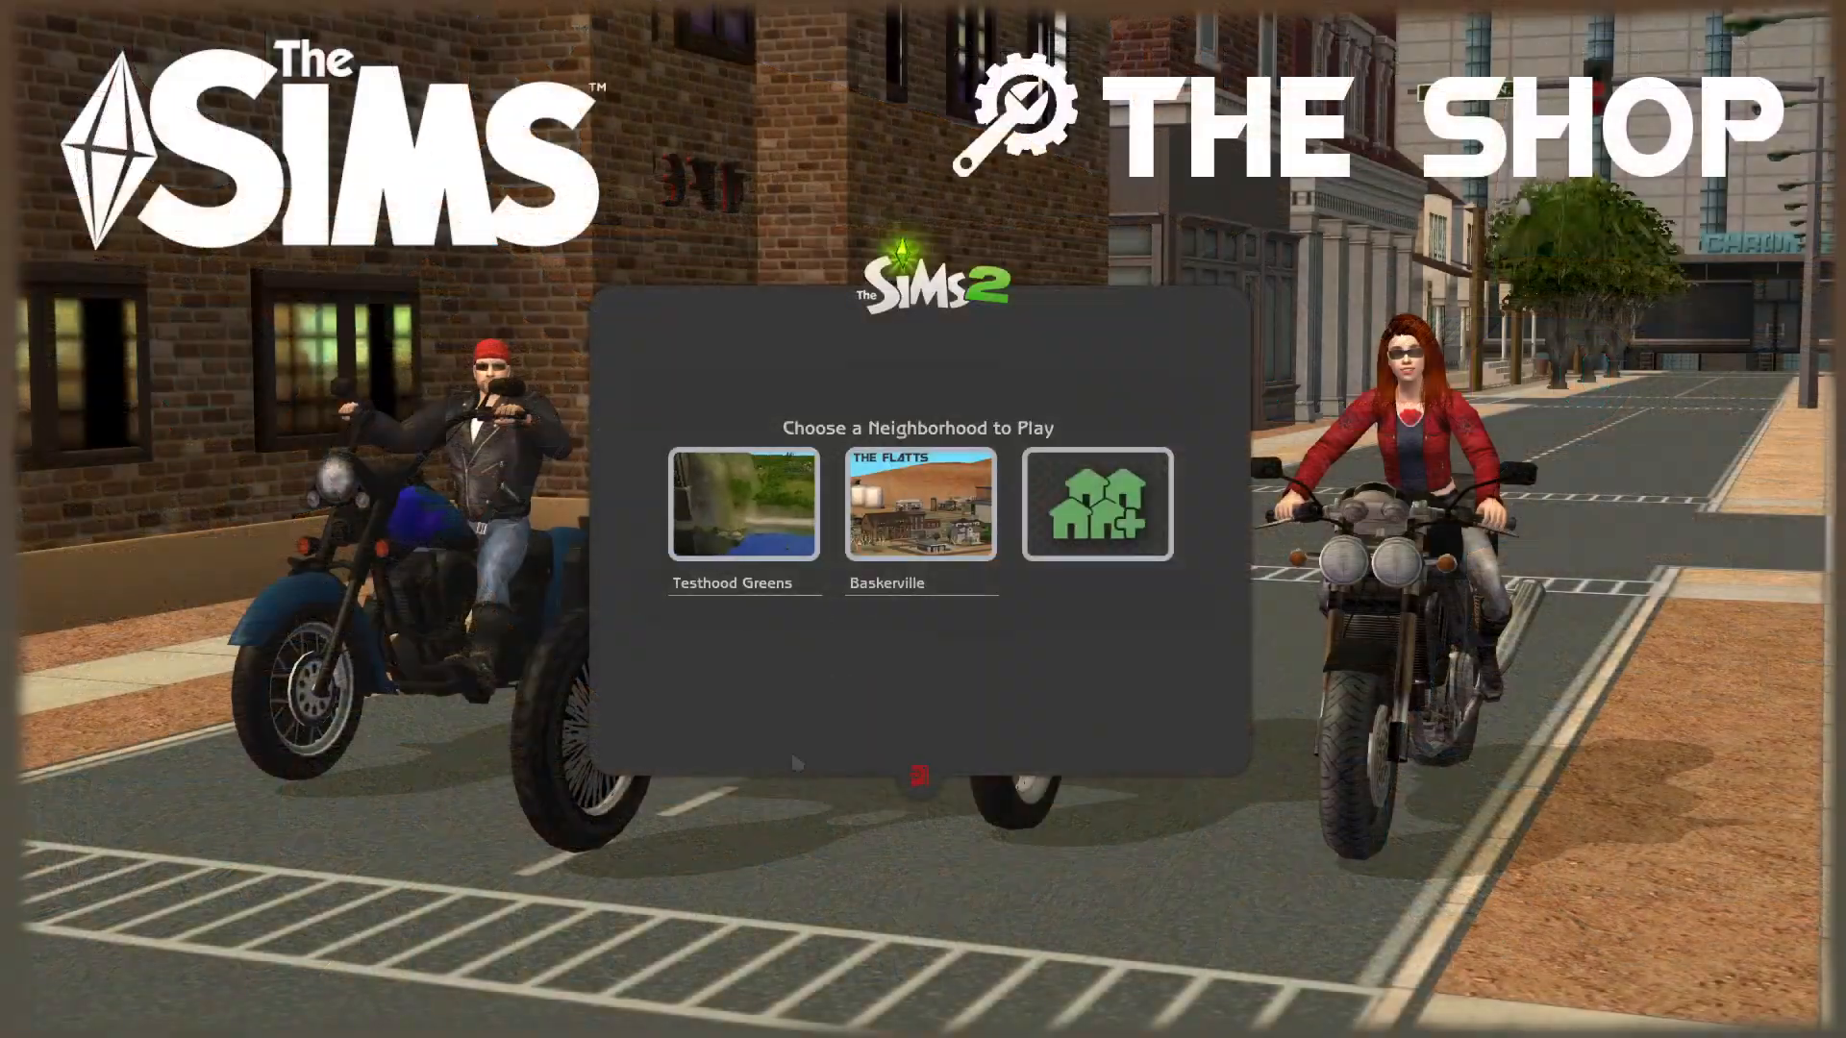
Load the Testhood Greens neighborhood in The Sims 2 and inspect both glass cubes up close from different angles.
left_click(745, 505)
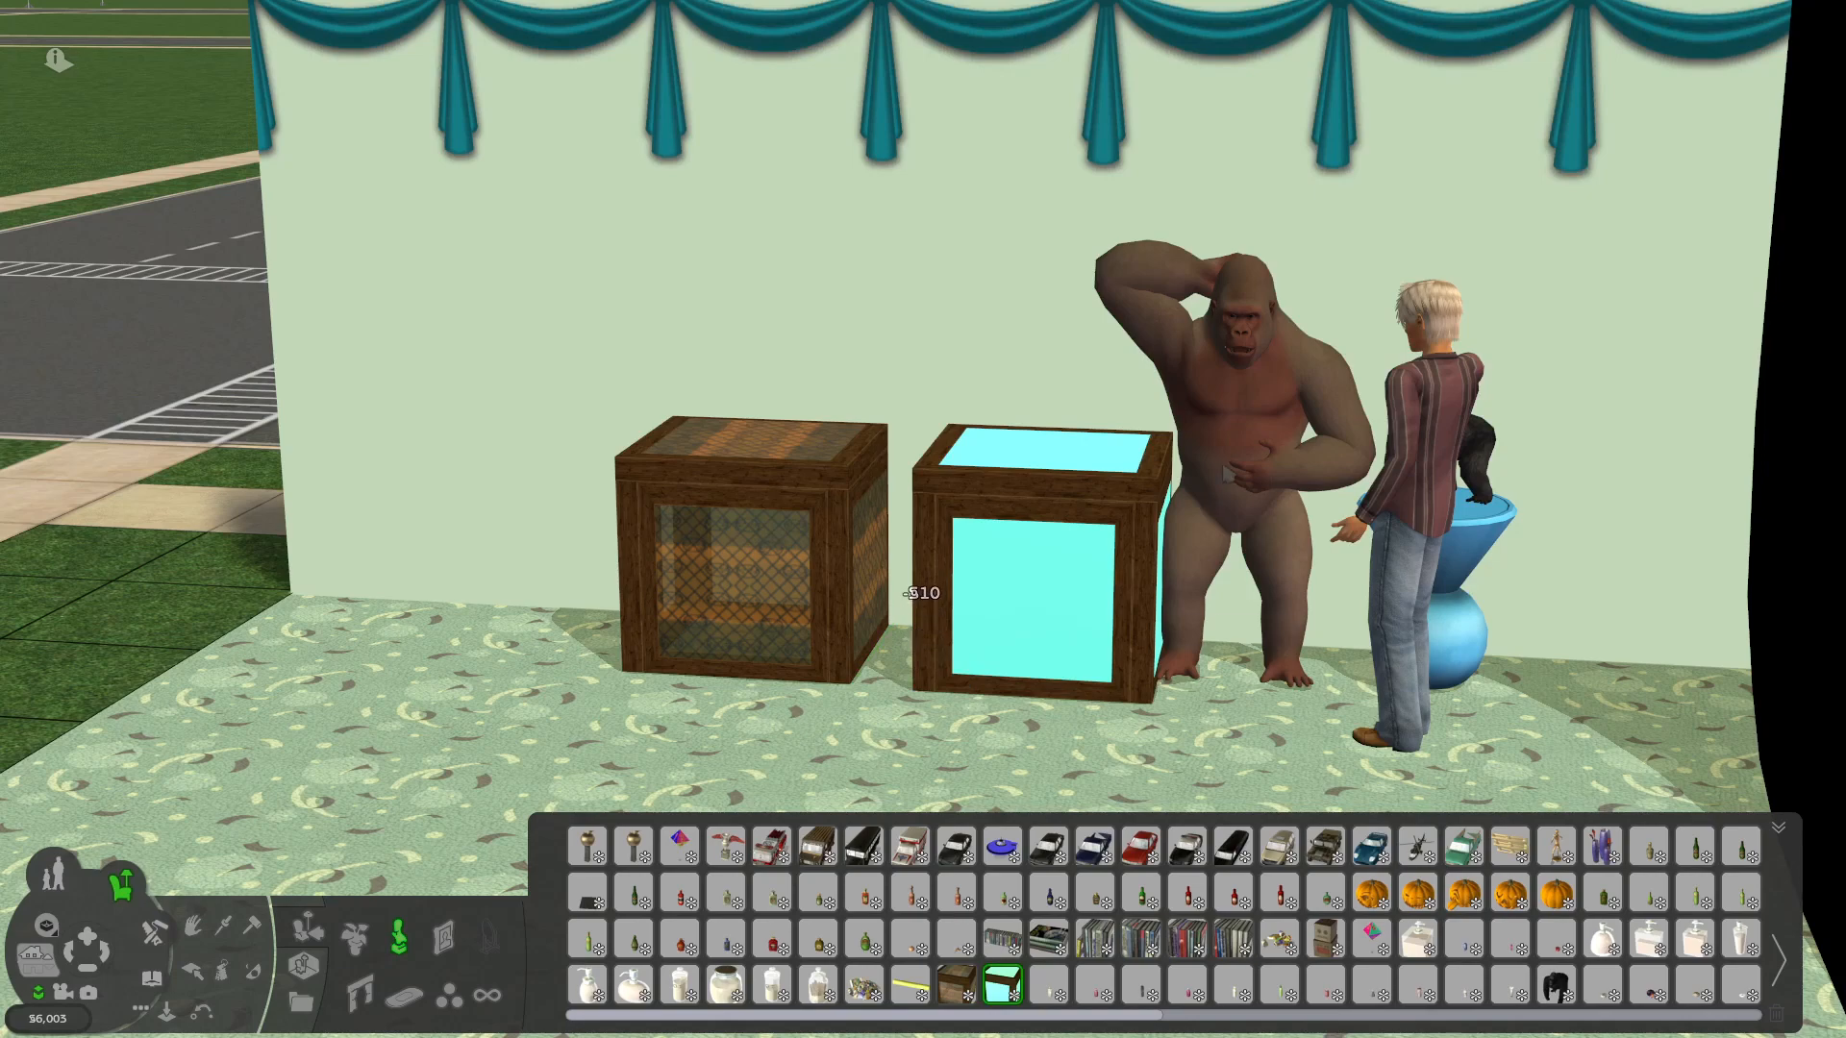
scroll(971, 650, "up", 2)
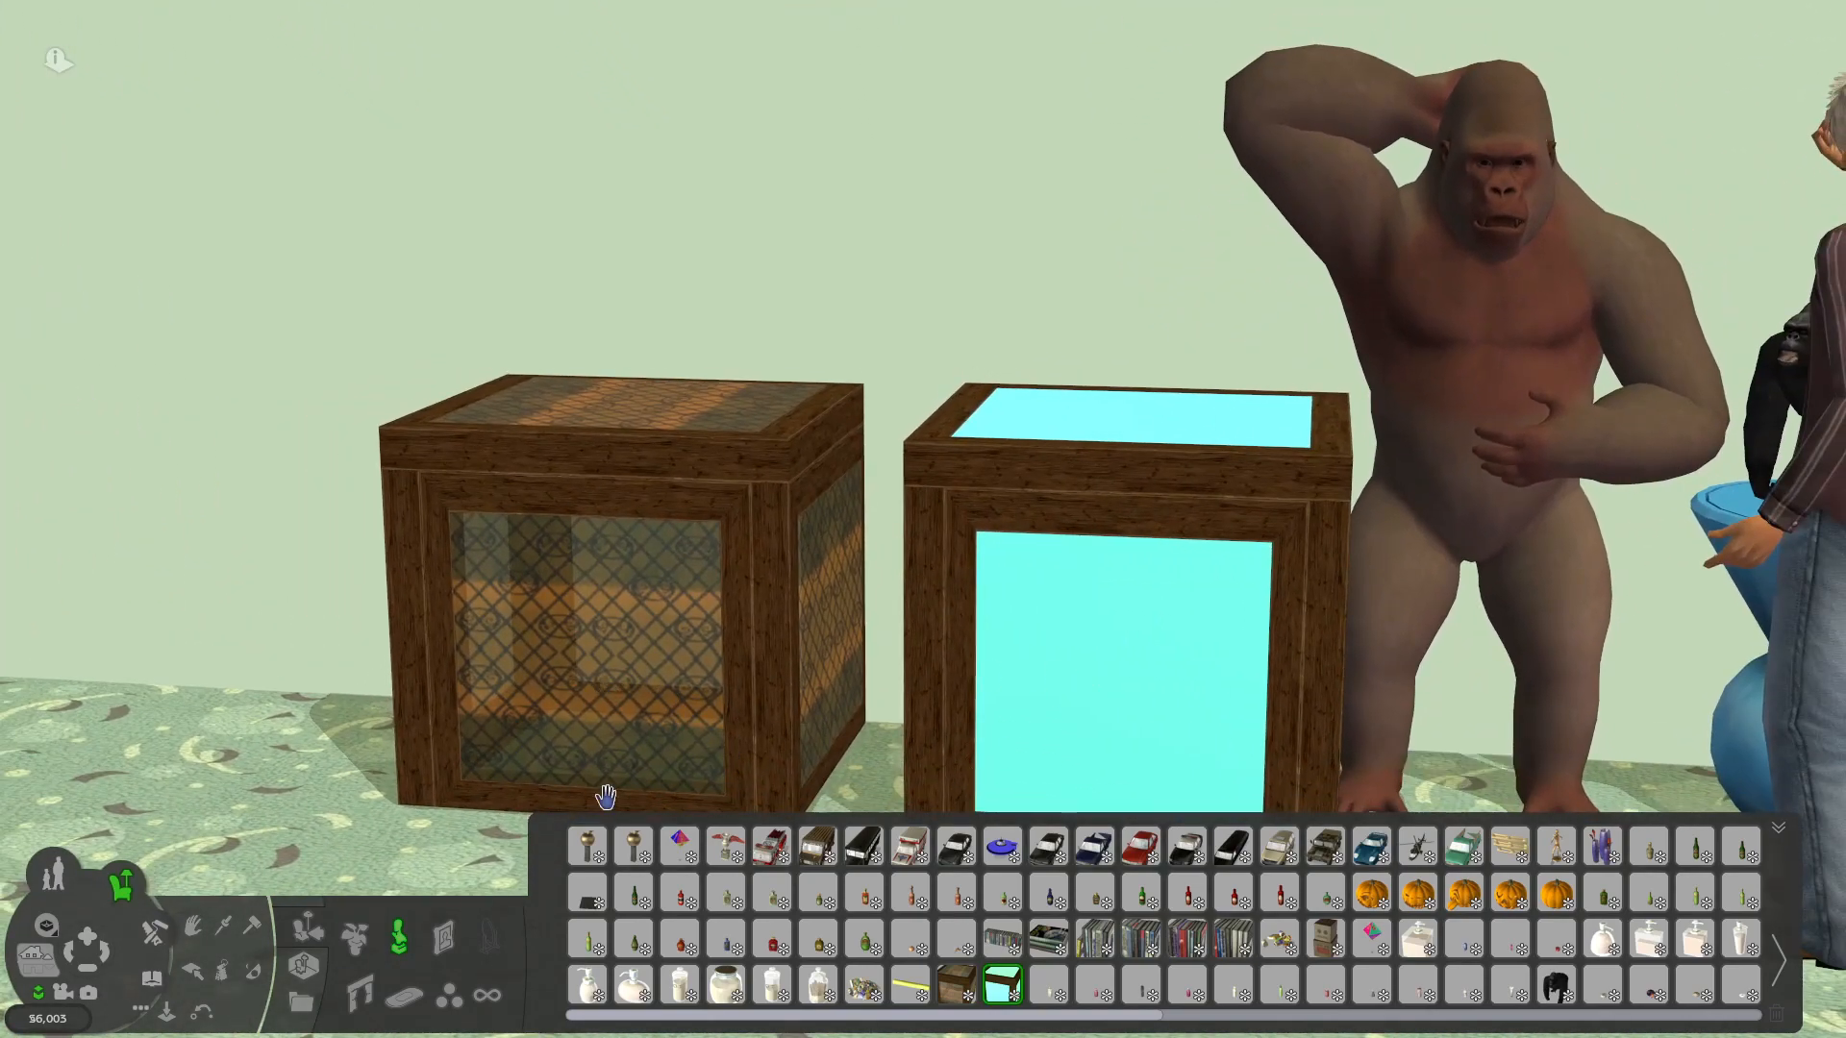
left_click_drag(80, 956, 412, 836)
scroll(1094, 680, "down", 1)
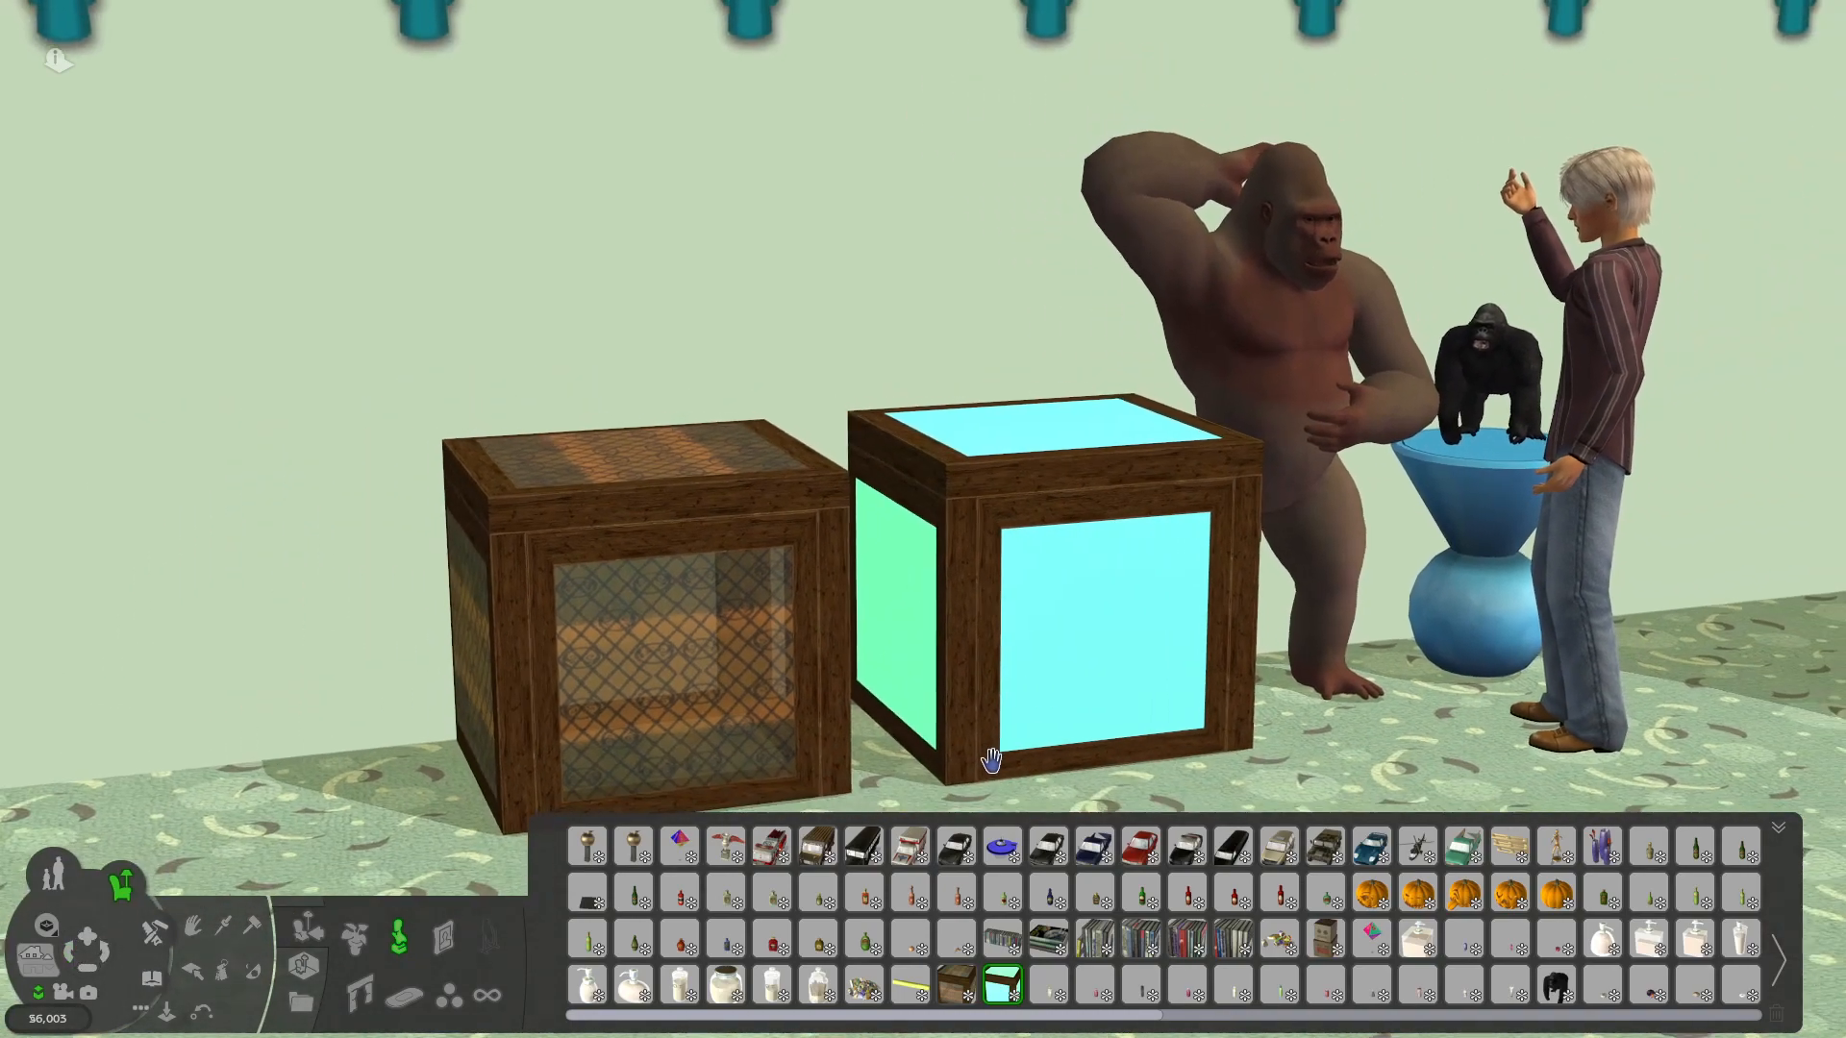
Move the untextured glass cube forward, away from the wall and the gorilla statue.
left_click_drag(990, 754, 1089, 841)
left_click(1086, 857)
scroll(1106, 817, "down", 2)
left_click(1156, 770)
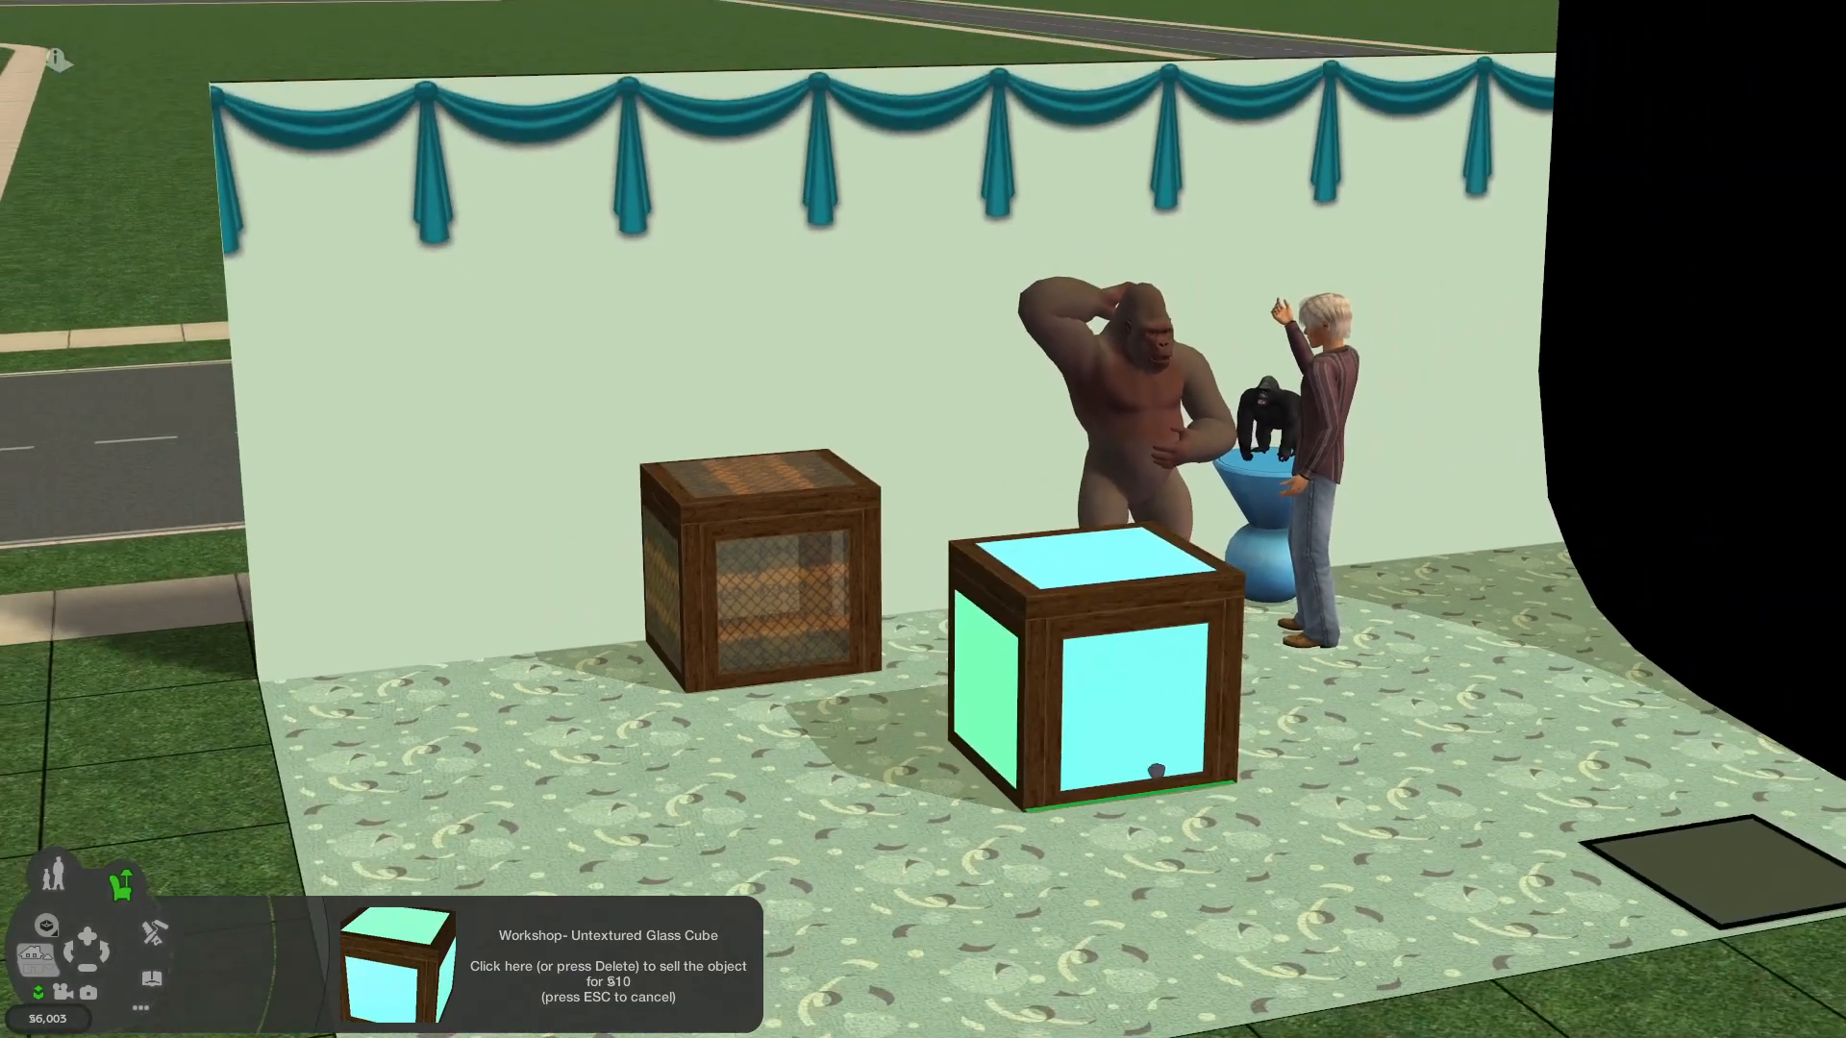
left_click(1166, 735)
scroll(913, 716, "up", 2)
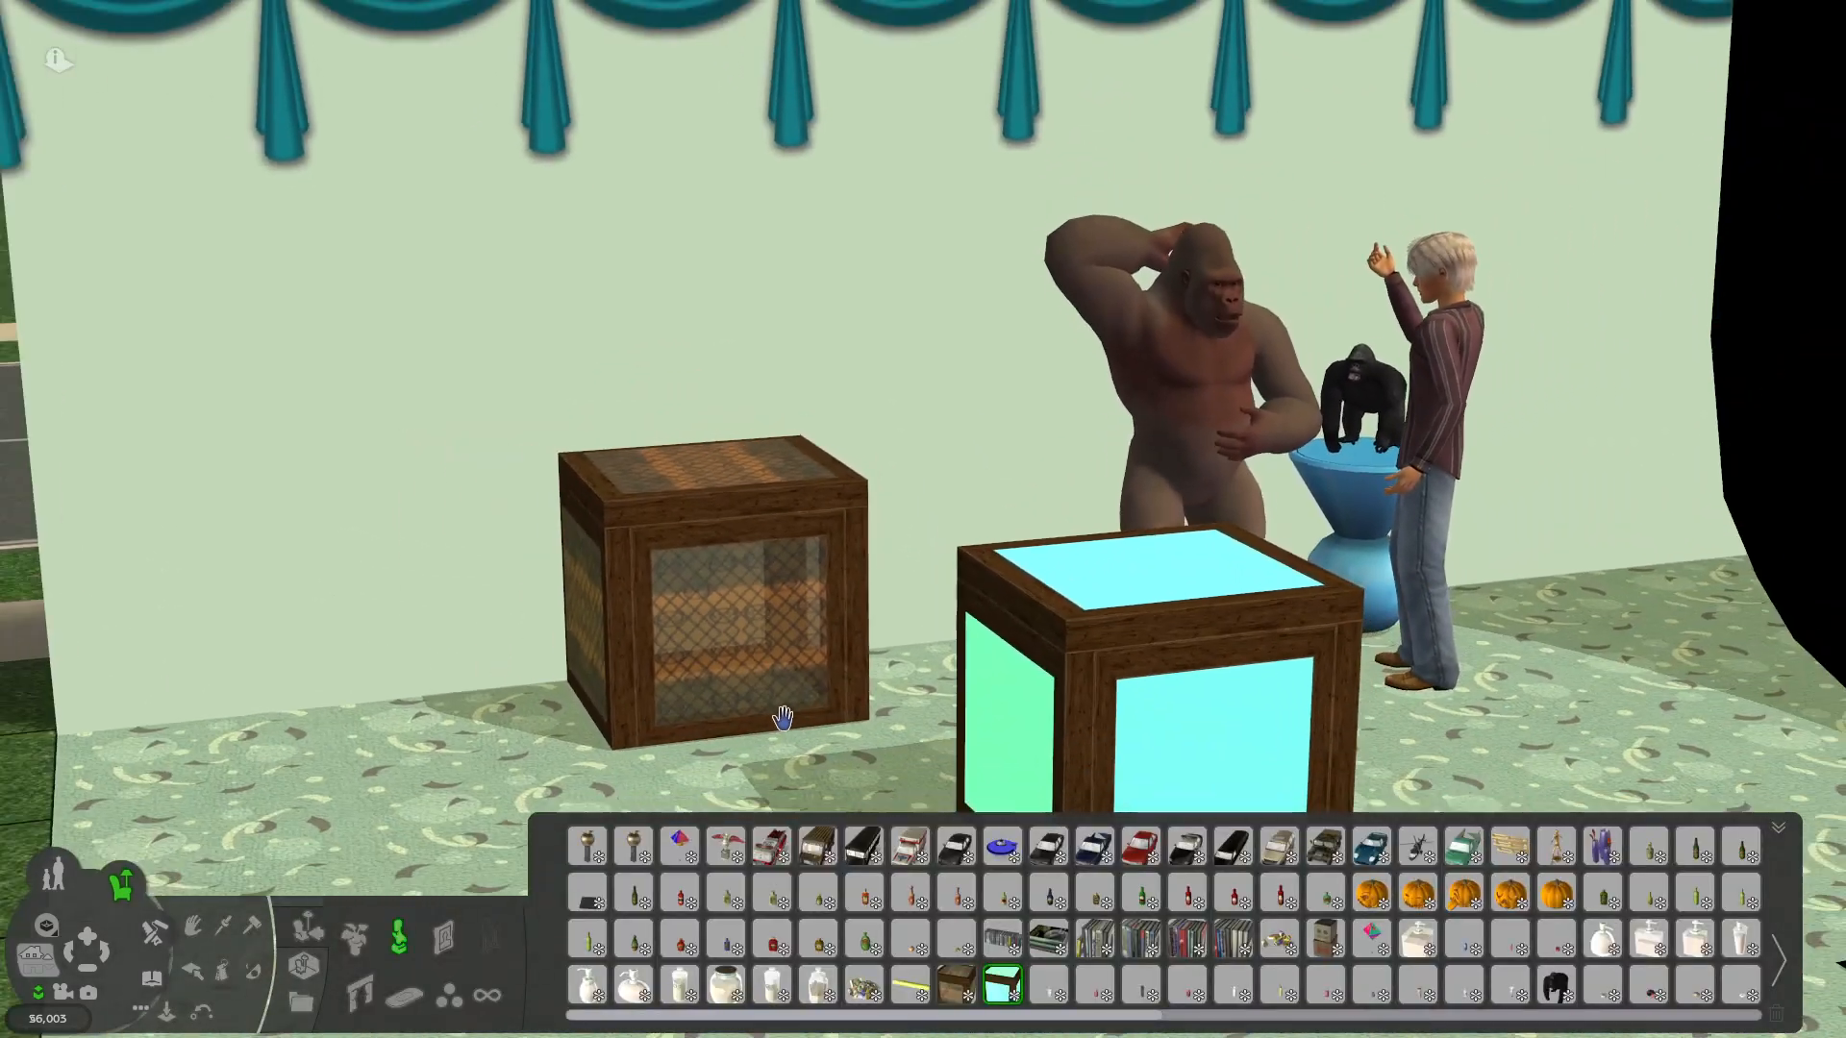
Move the textured glass cube forward so it stands directly beside the untextured cube.
left_click(784, 716)
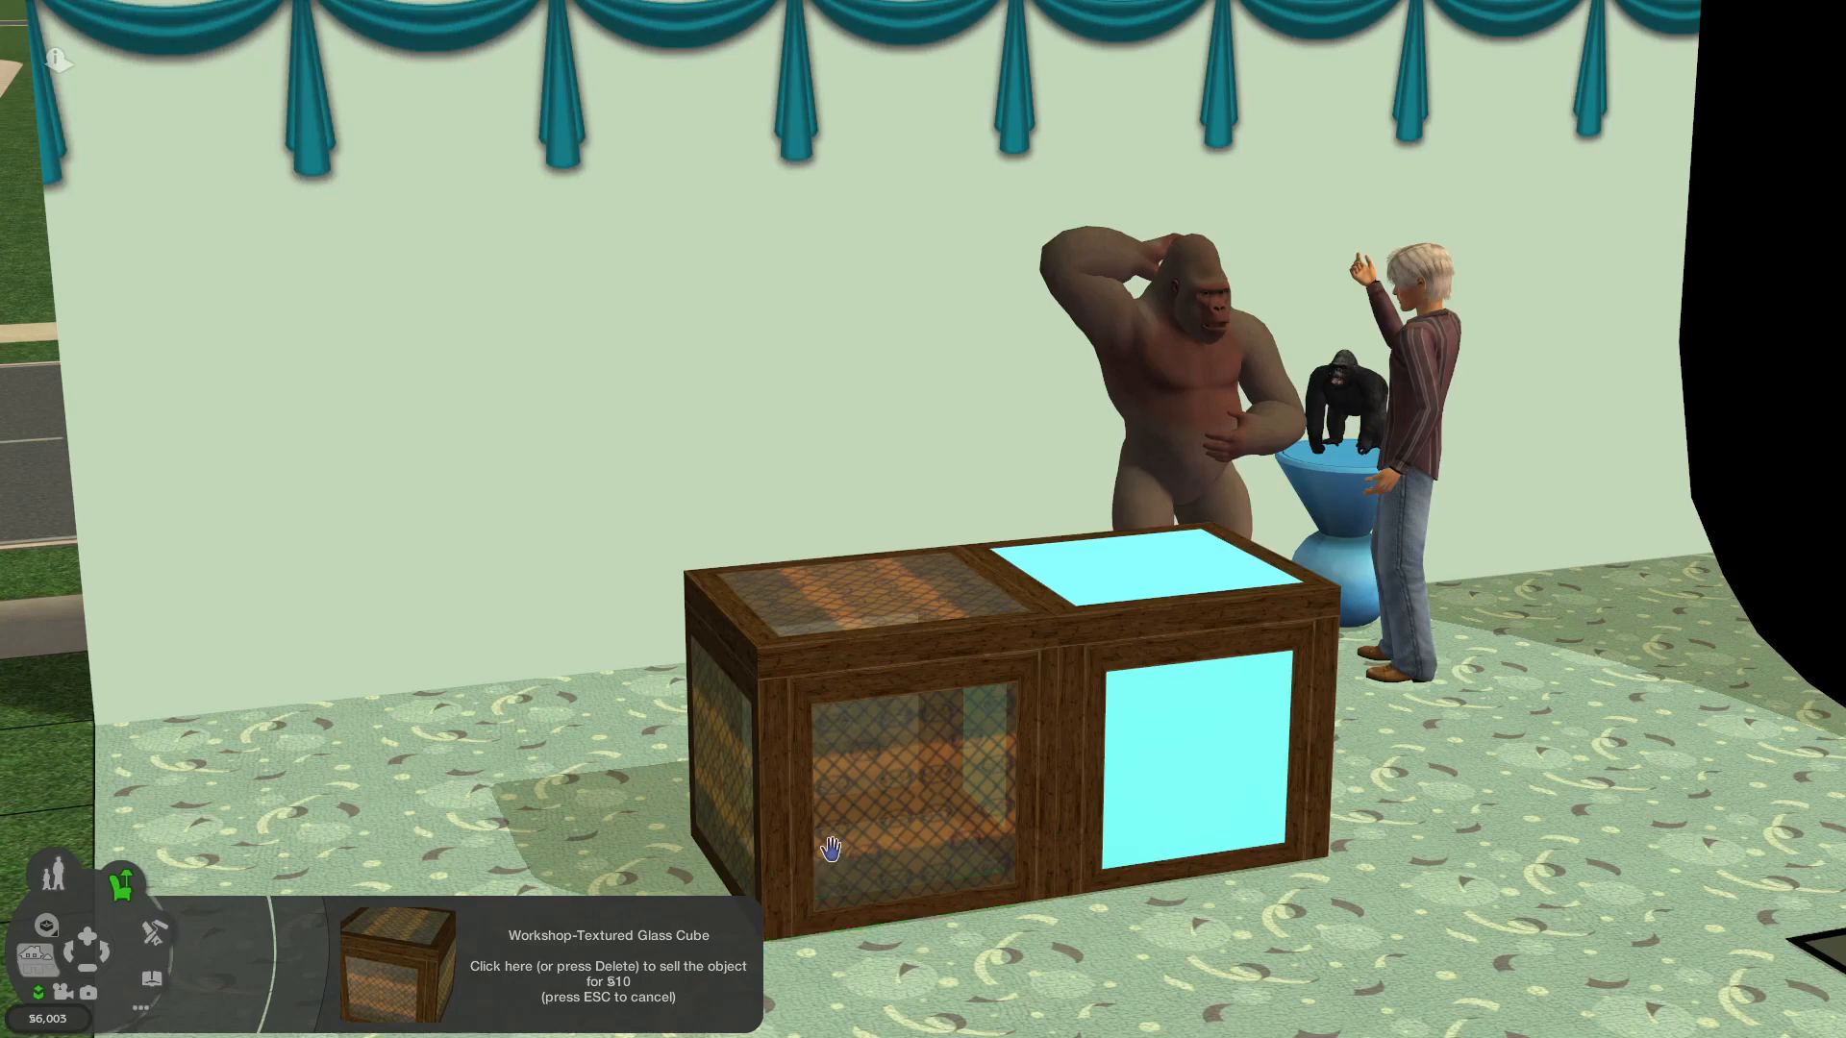
left_click(830, 848)
scroll(907, 589, "up", 2)
scroll(1058, 692, "down", 1)
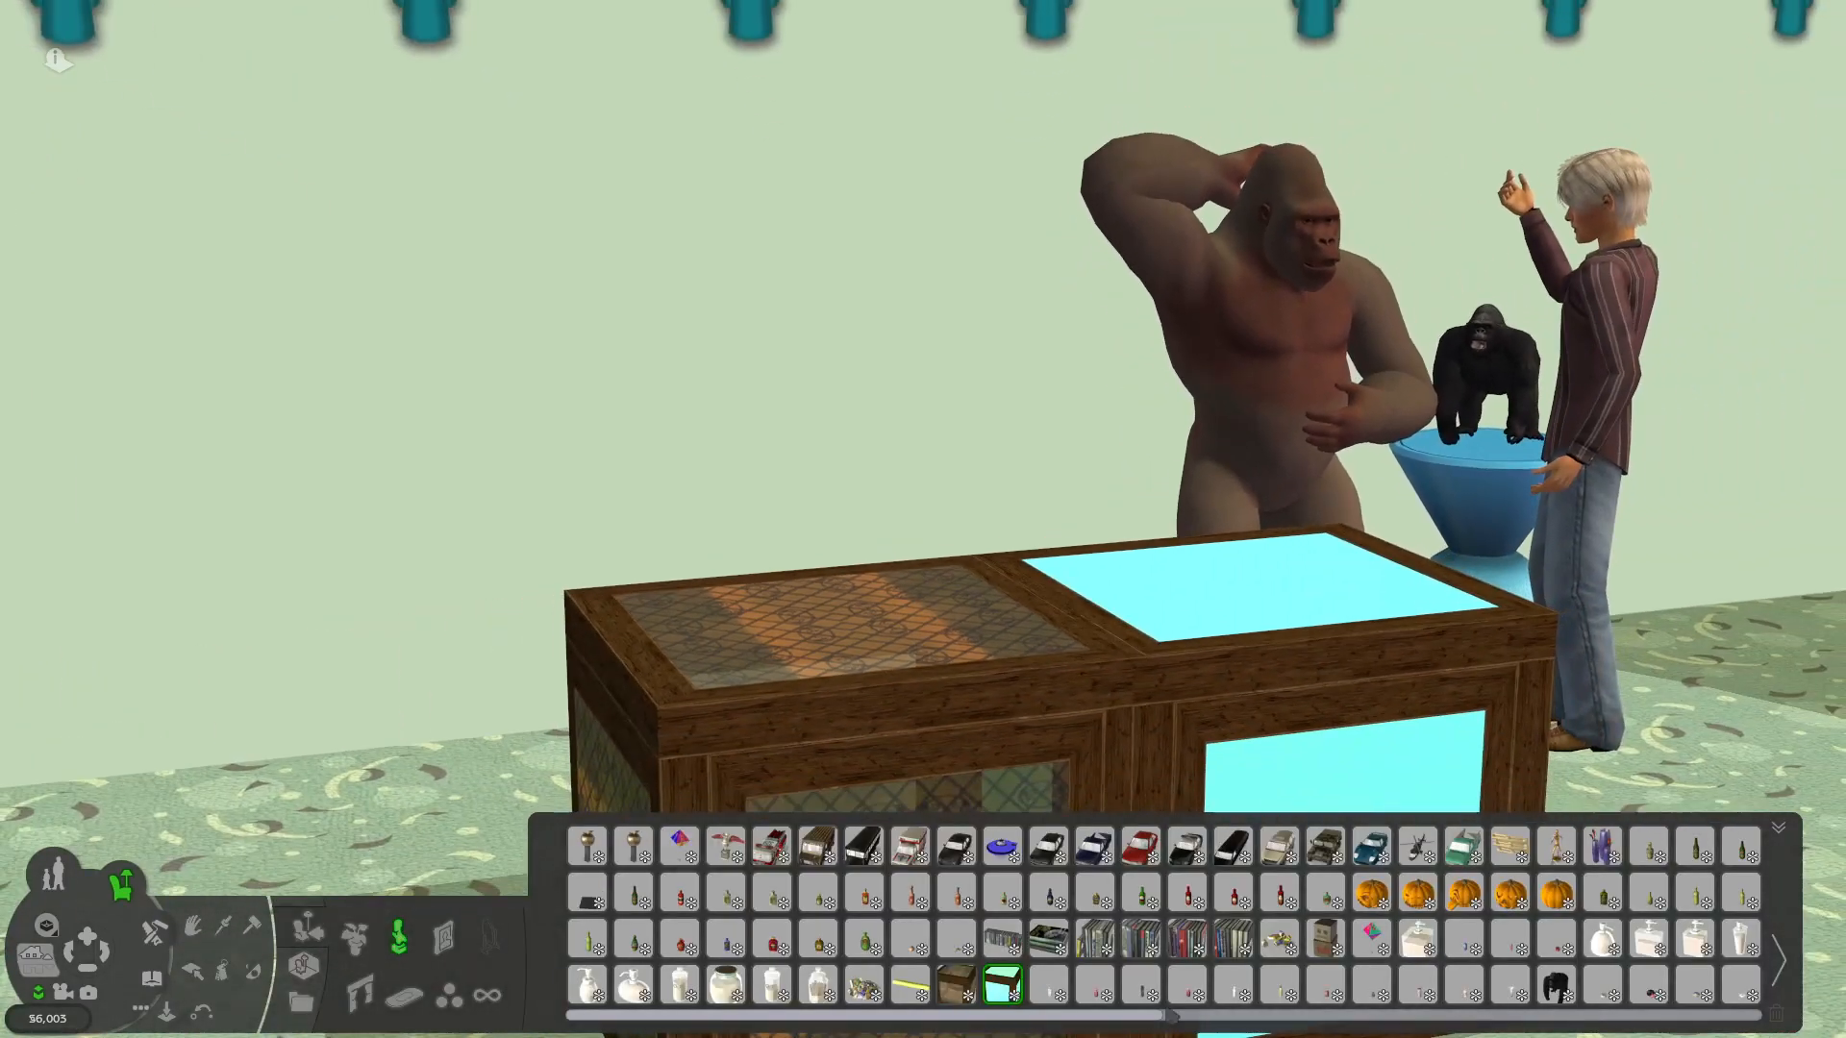
scroll(1058, 692, "down", 2)
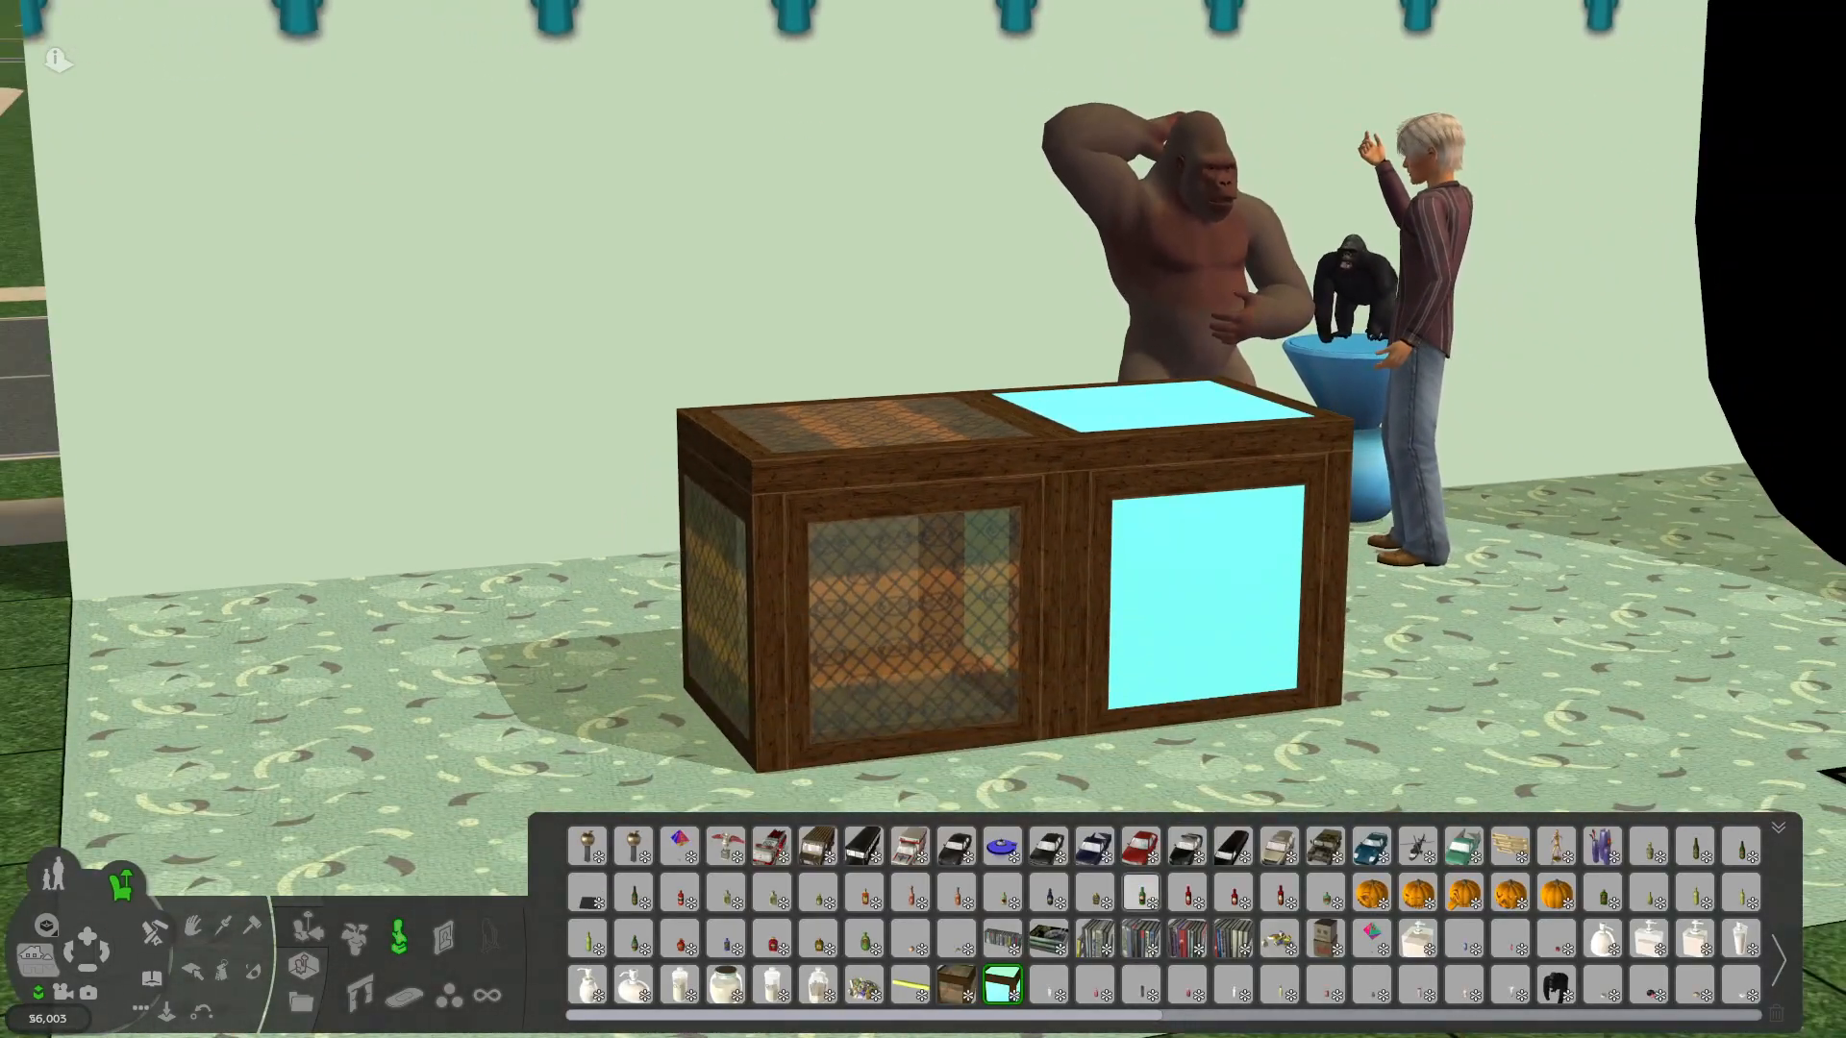
Inspect the front panes of the two adjoining cubes up close with the free camera.
key("Tab")
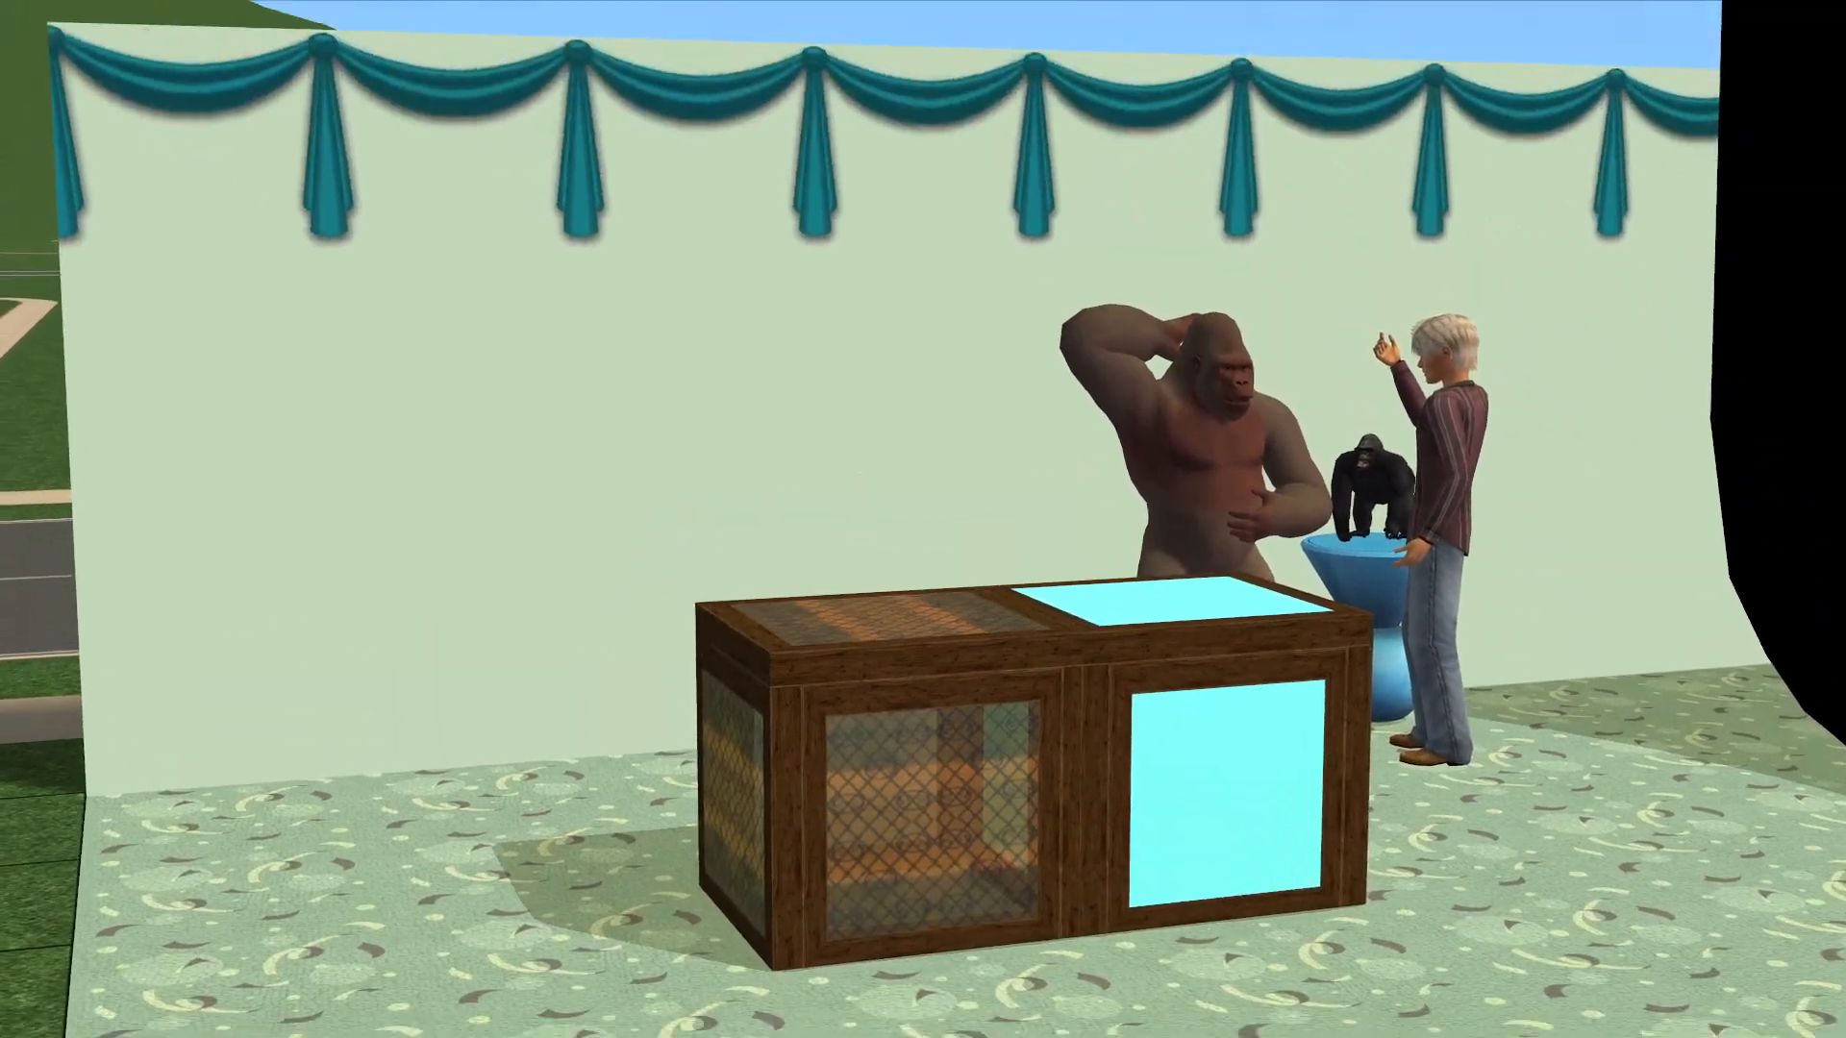
key("e")
key("w")
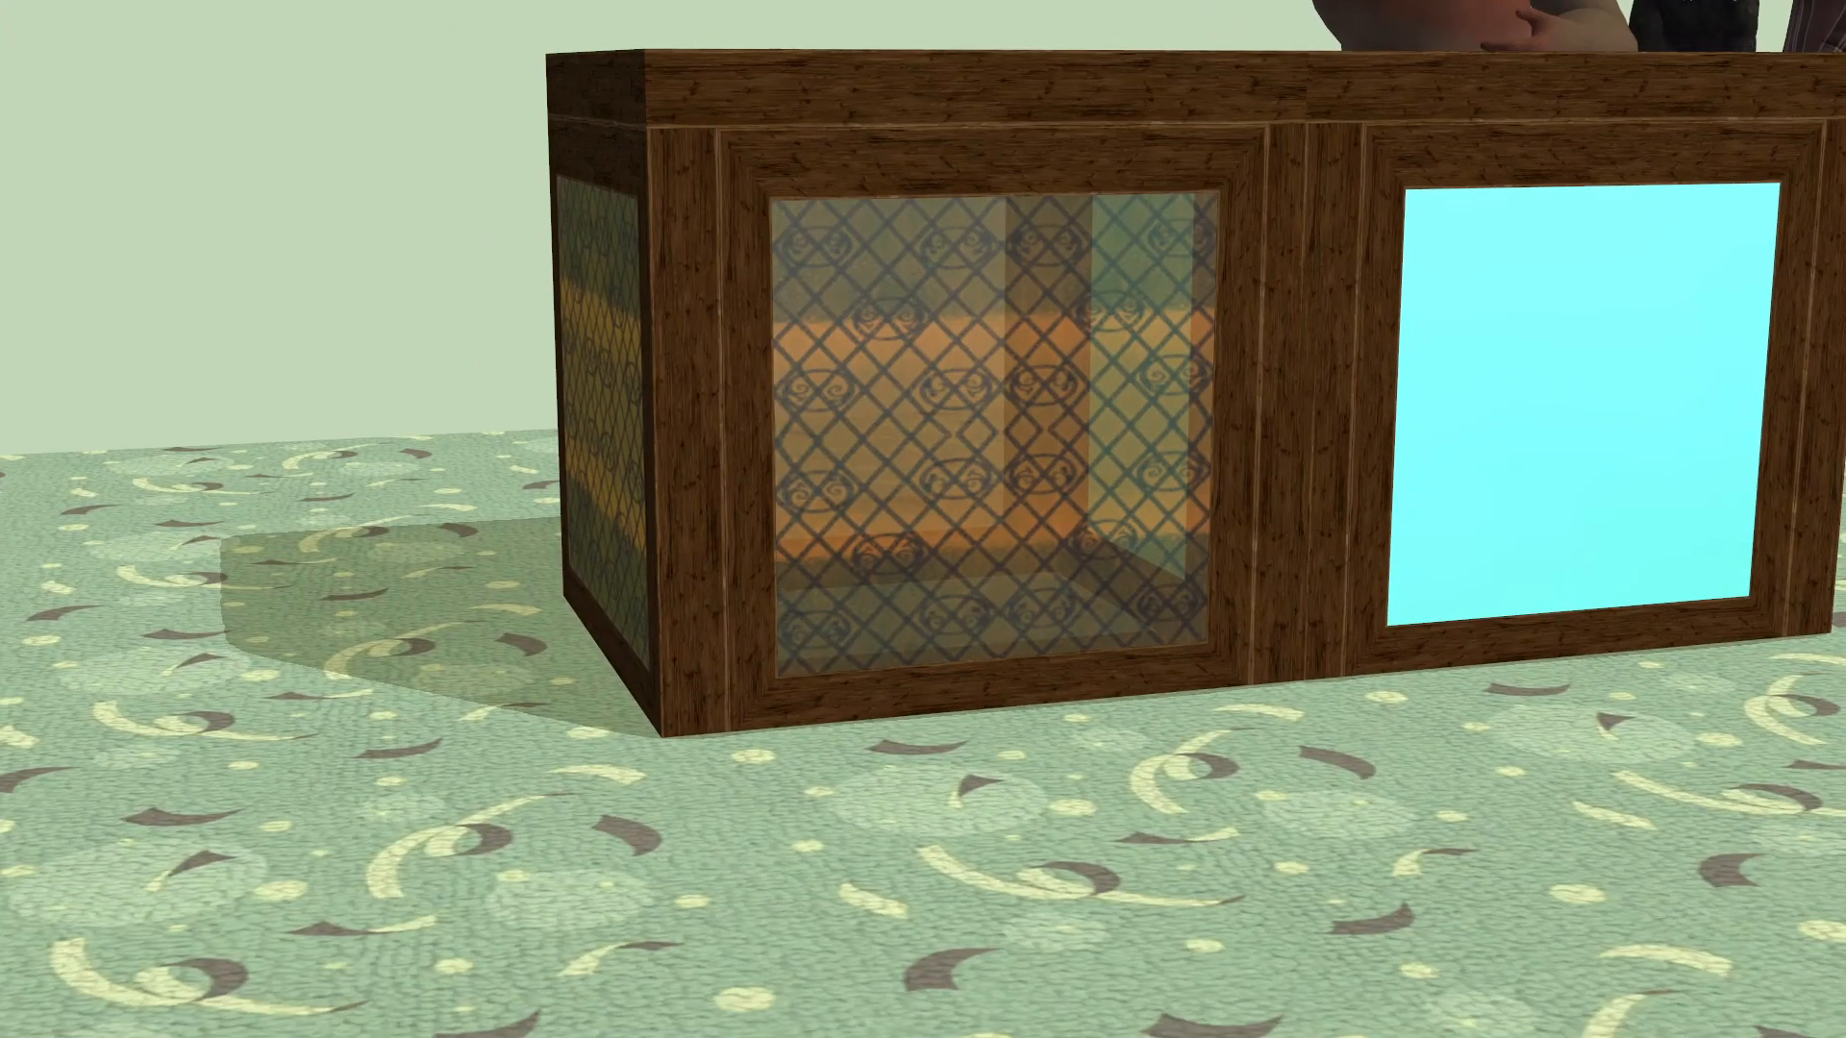
key("q")
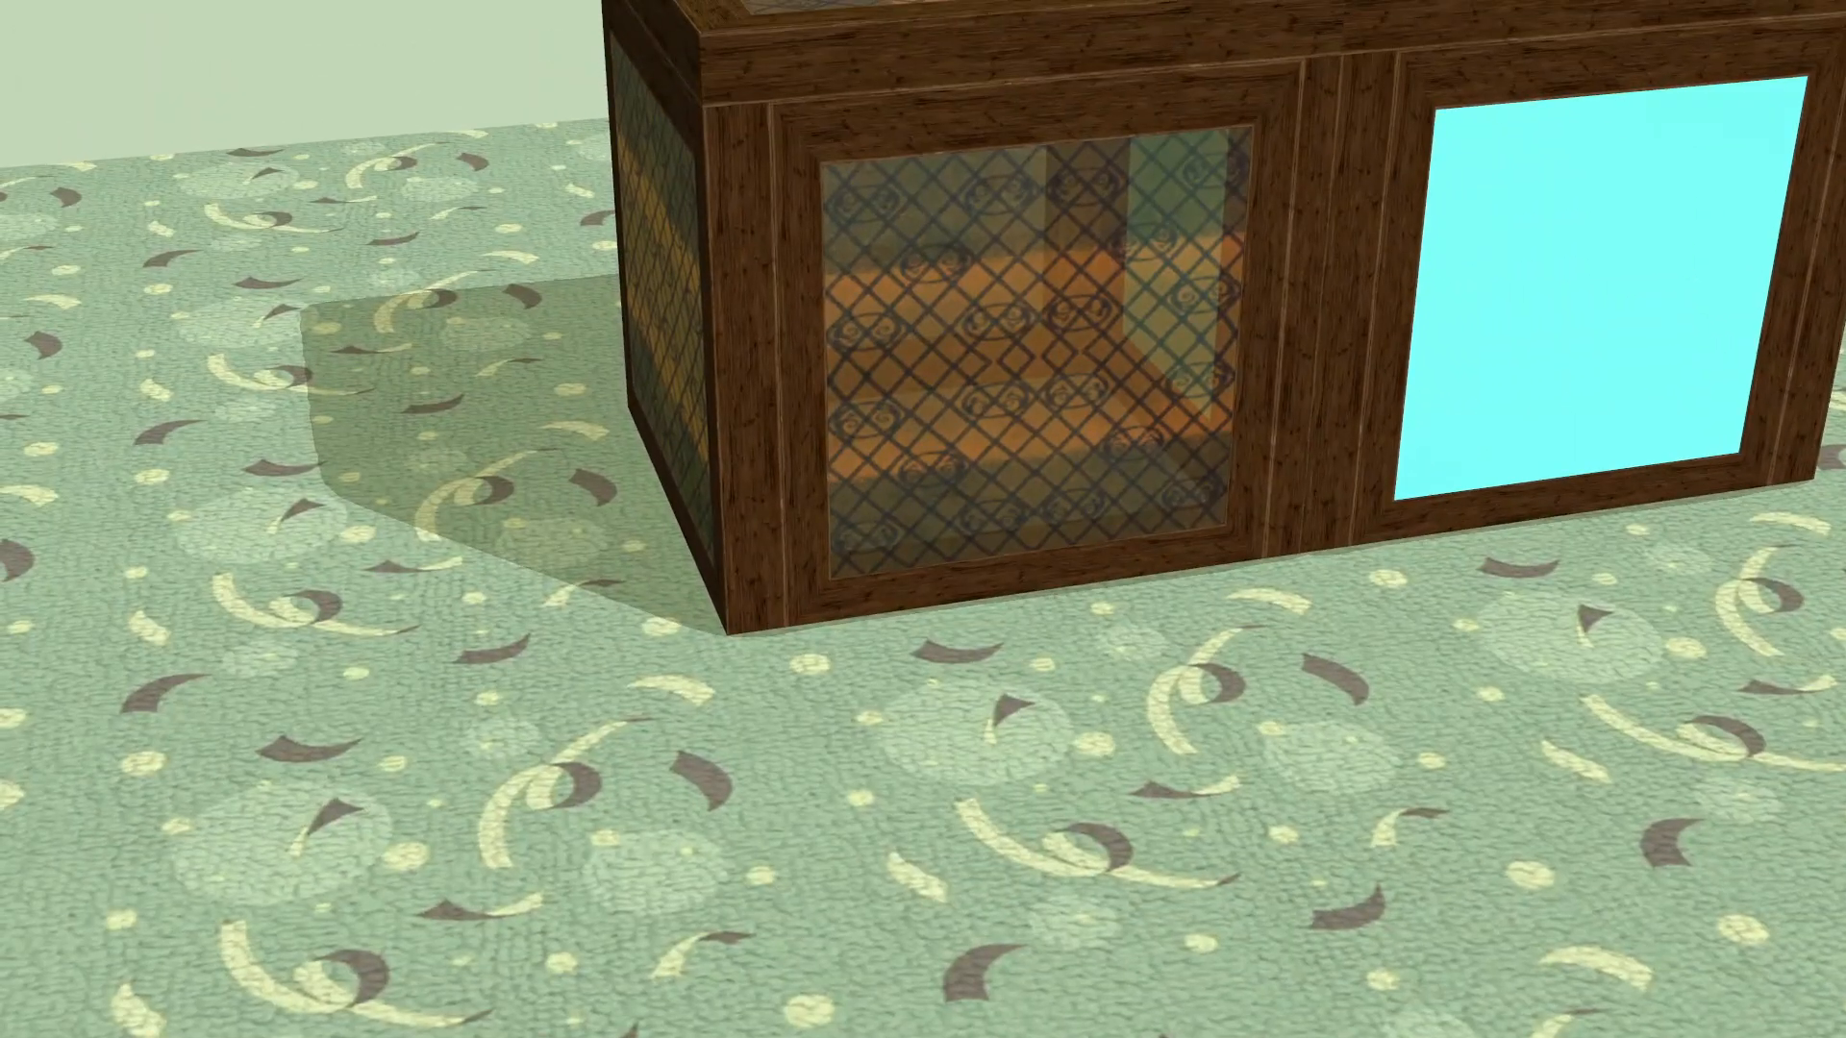
key("w")
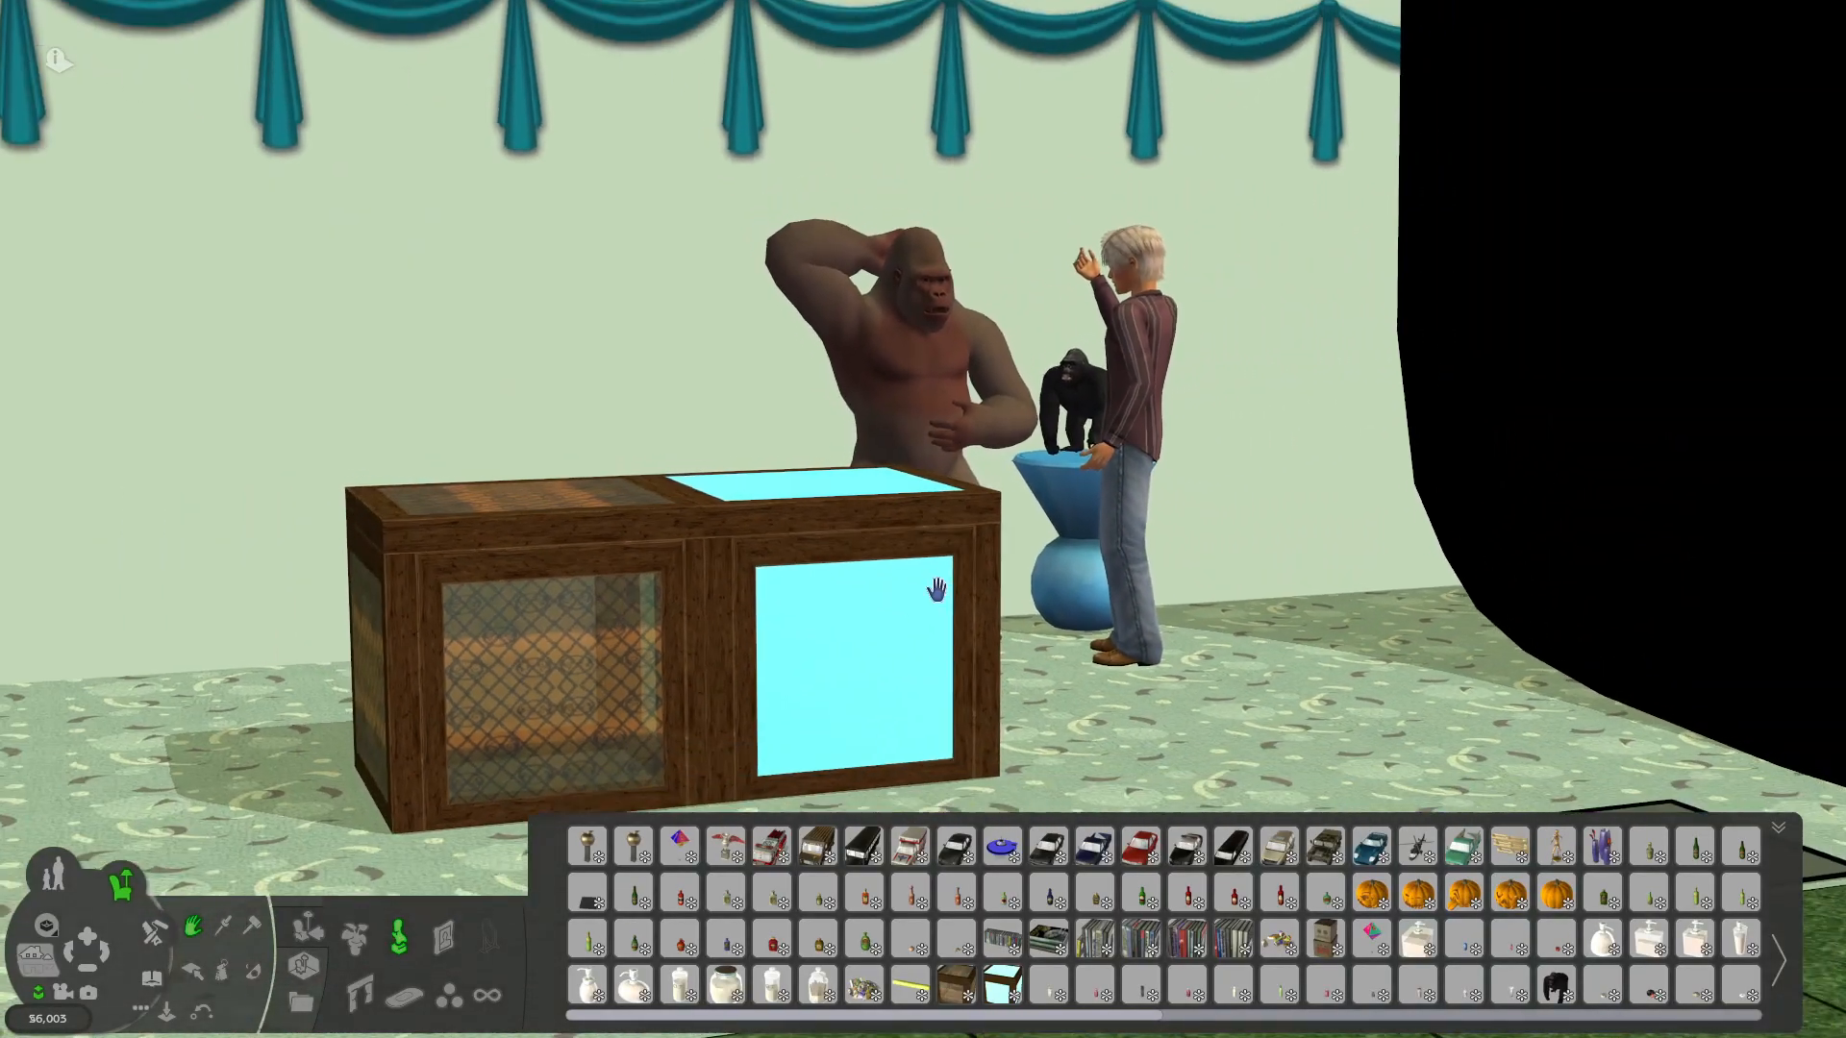
Move the untextured cube slightly forward of the textured one and examine its exposed side pane from near and far.
scroll(938, 589, "down", 2)
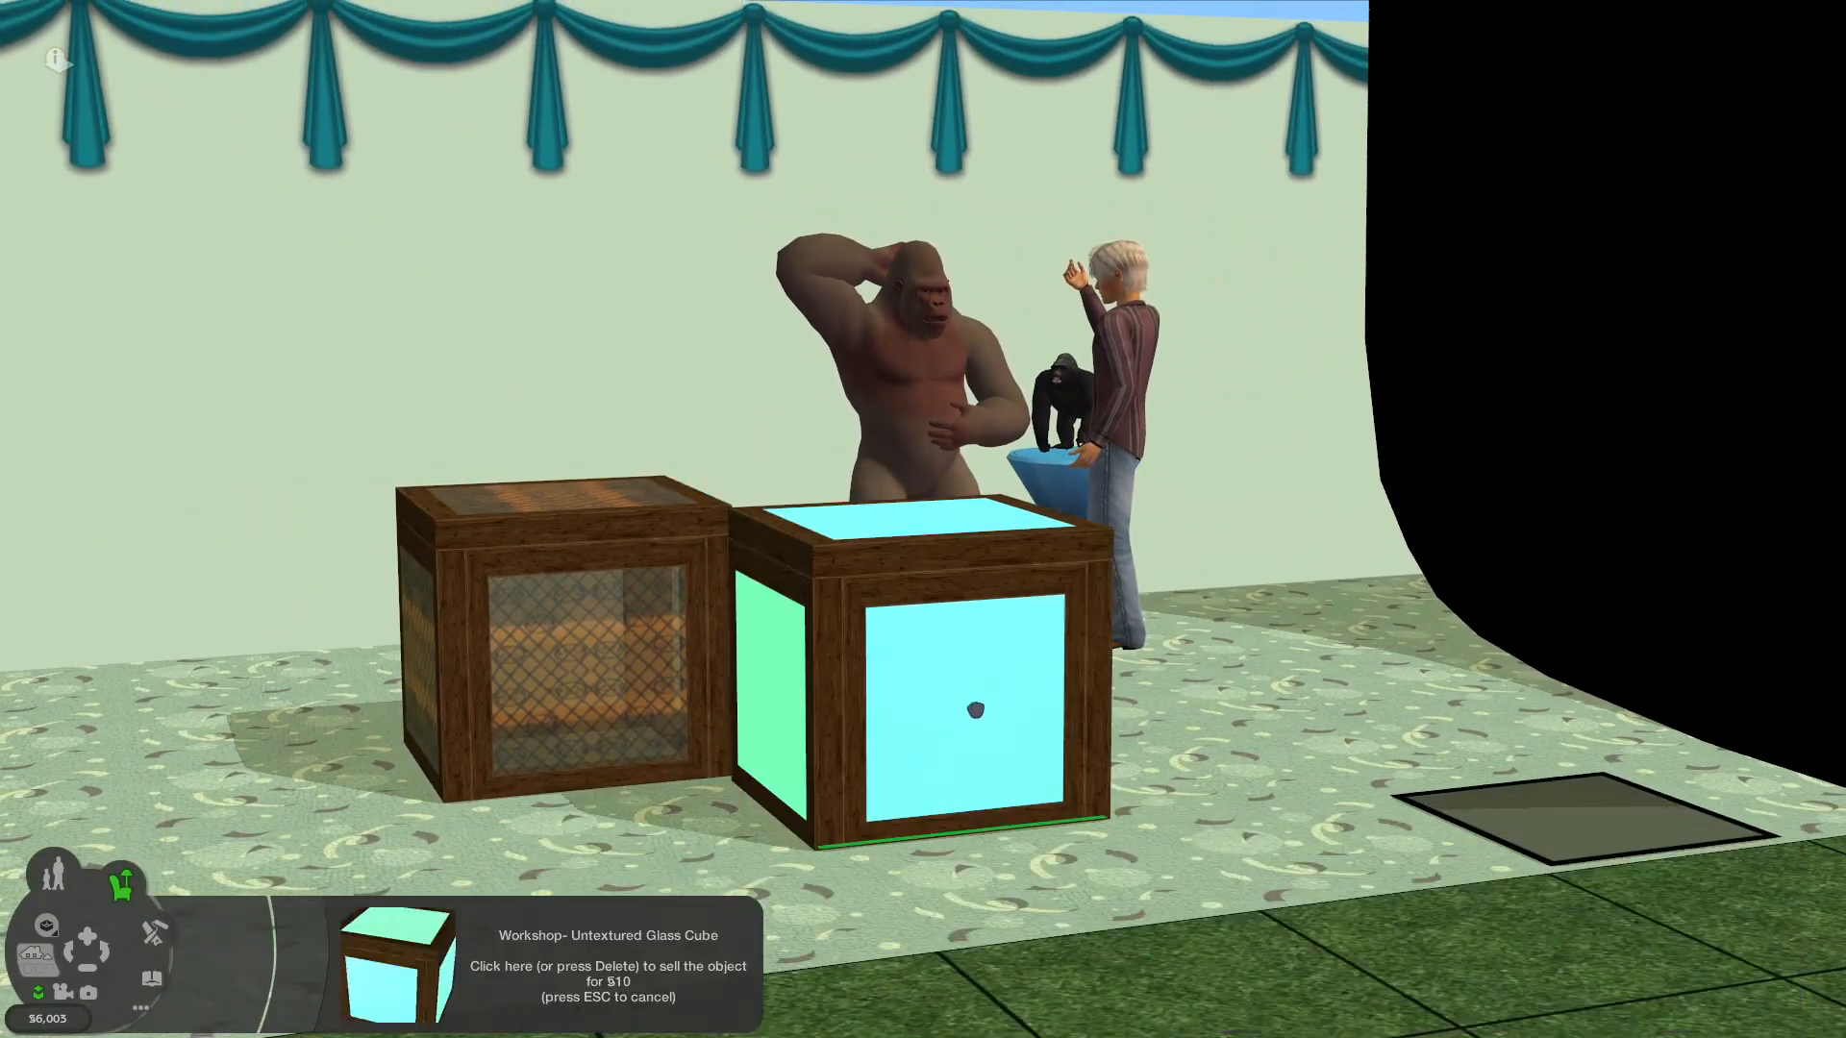
scroll(929, 682, "up", 3)
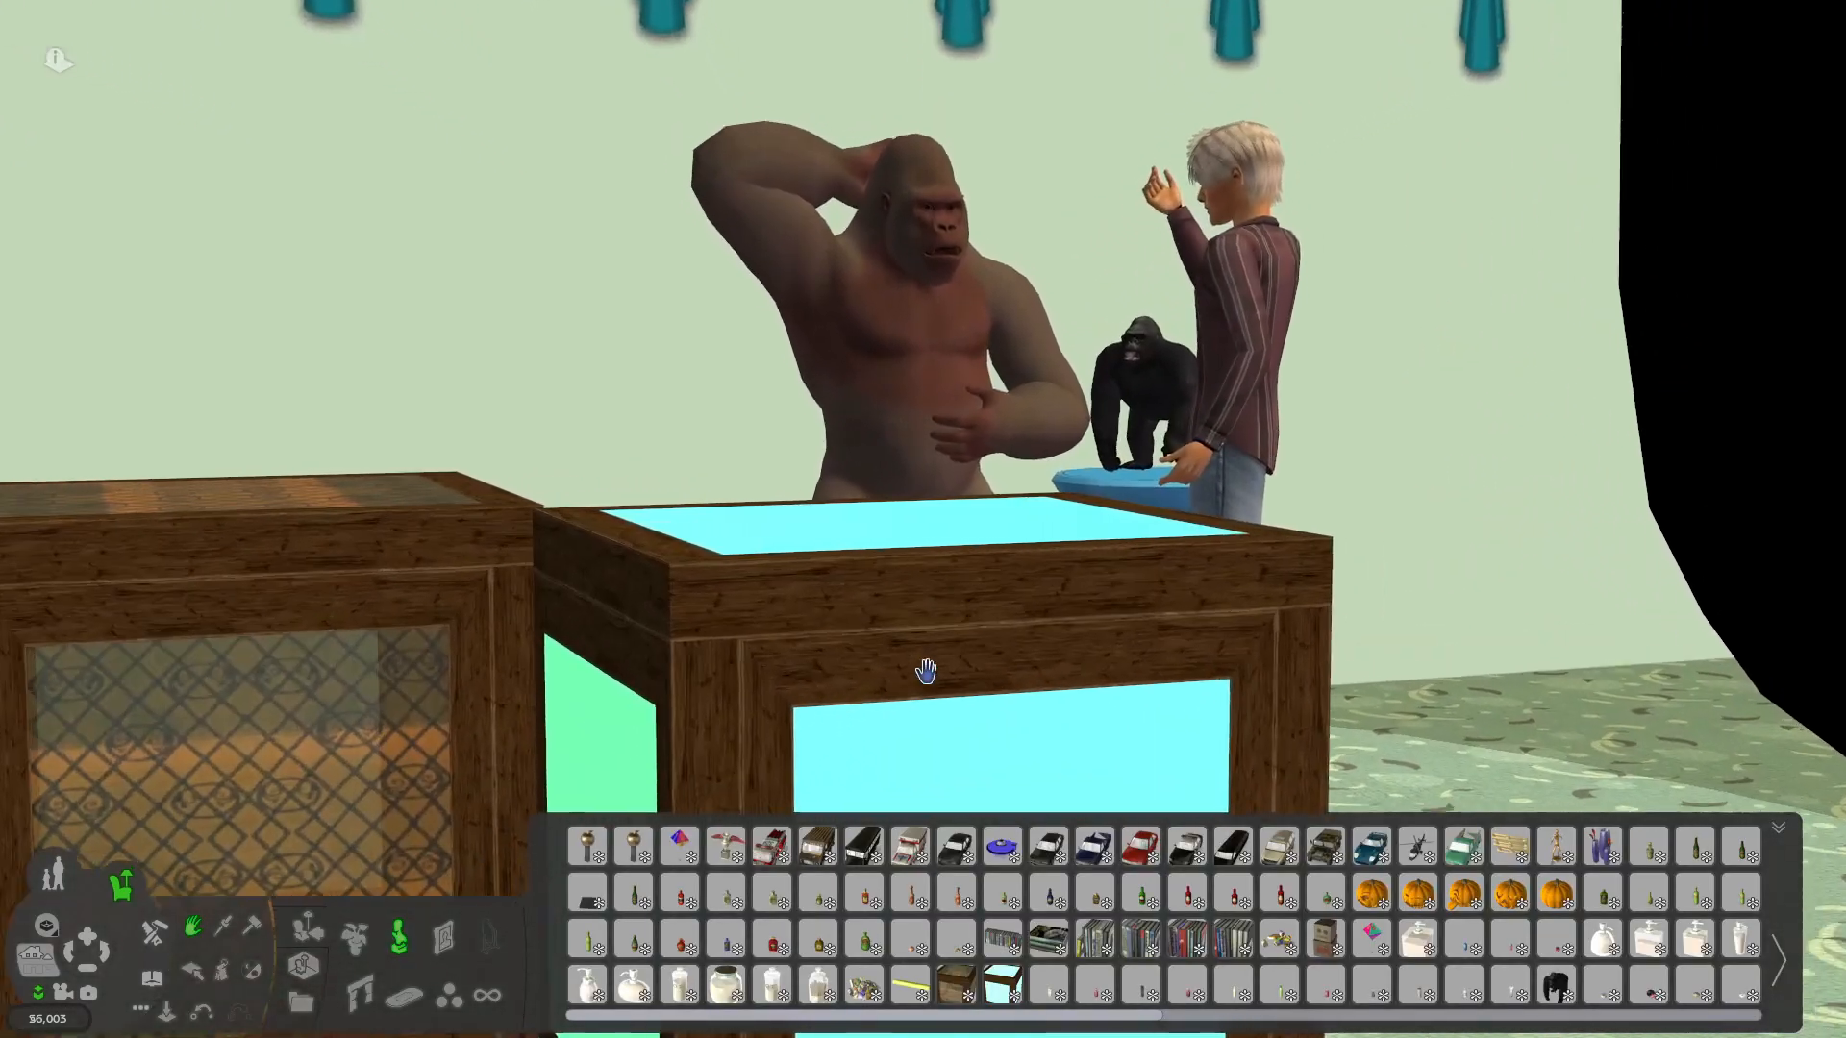
scroll(925, 672, "down", 4)
scroll(925, 672, "up", 4)
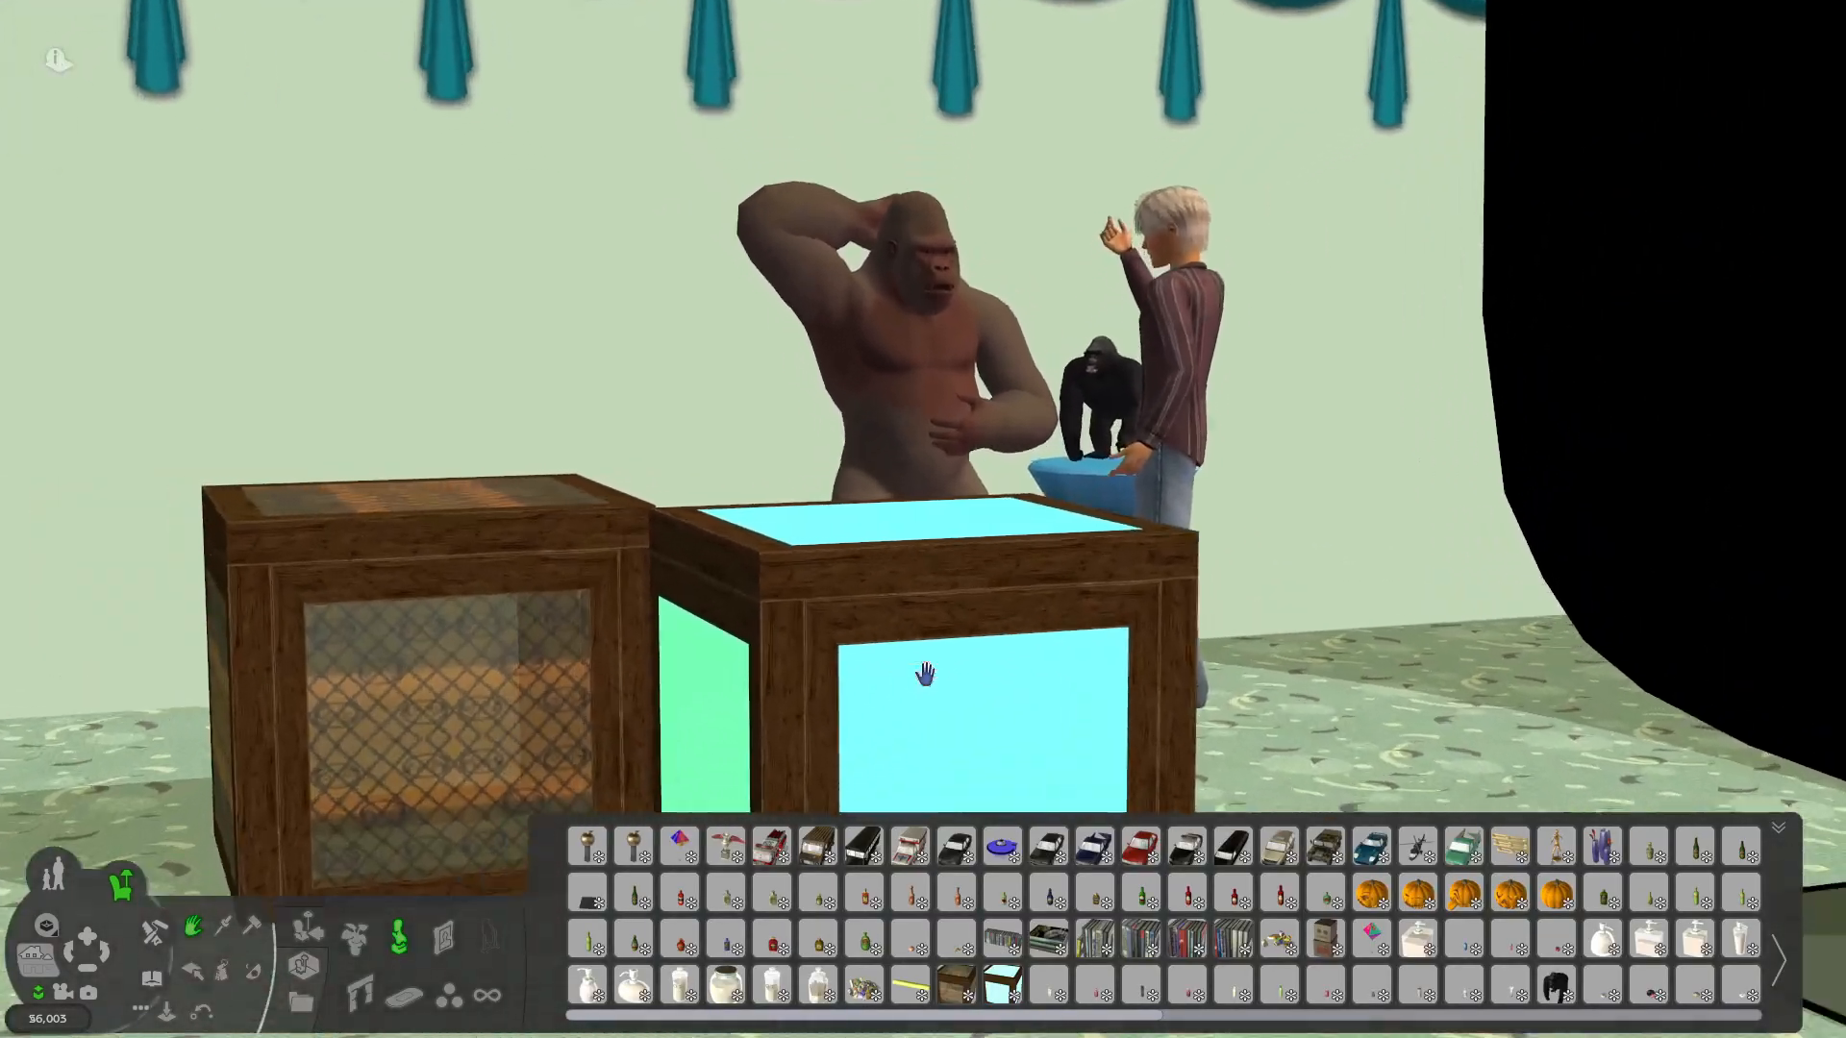
scroll(921, 673, "down", 3)
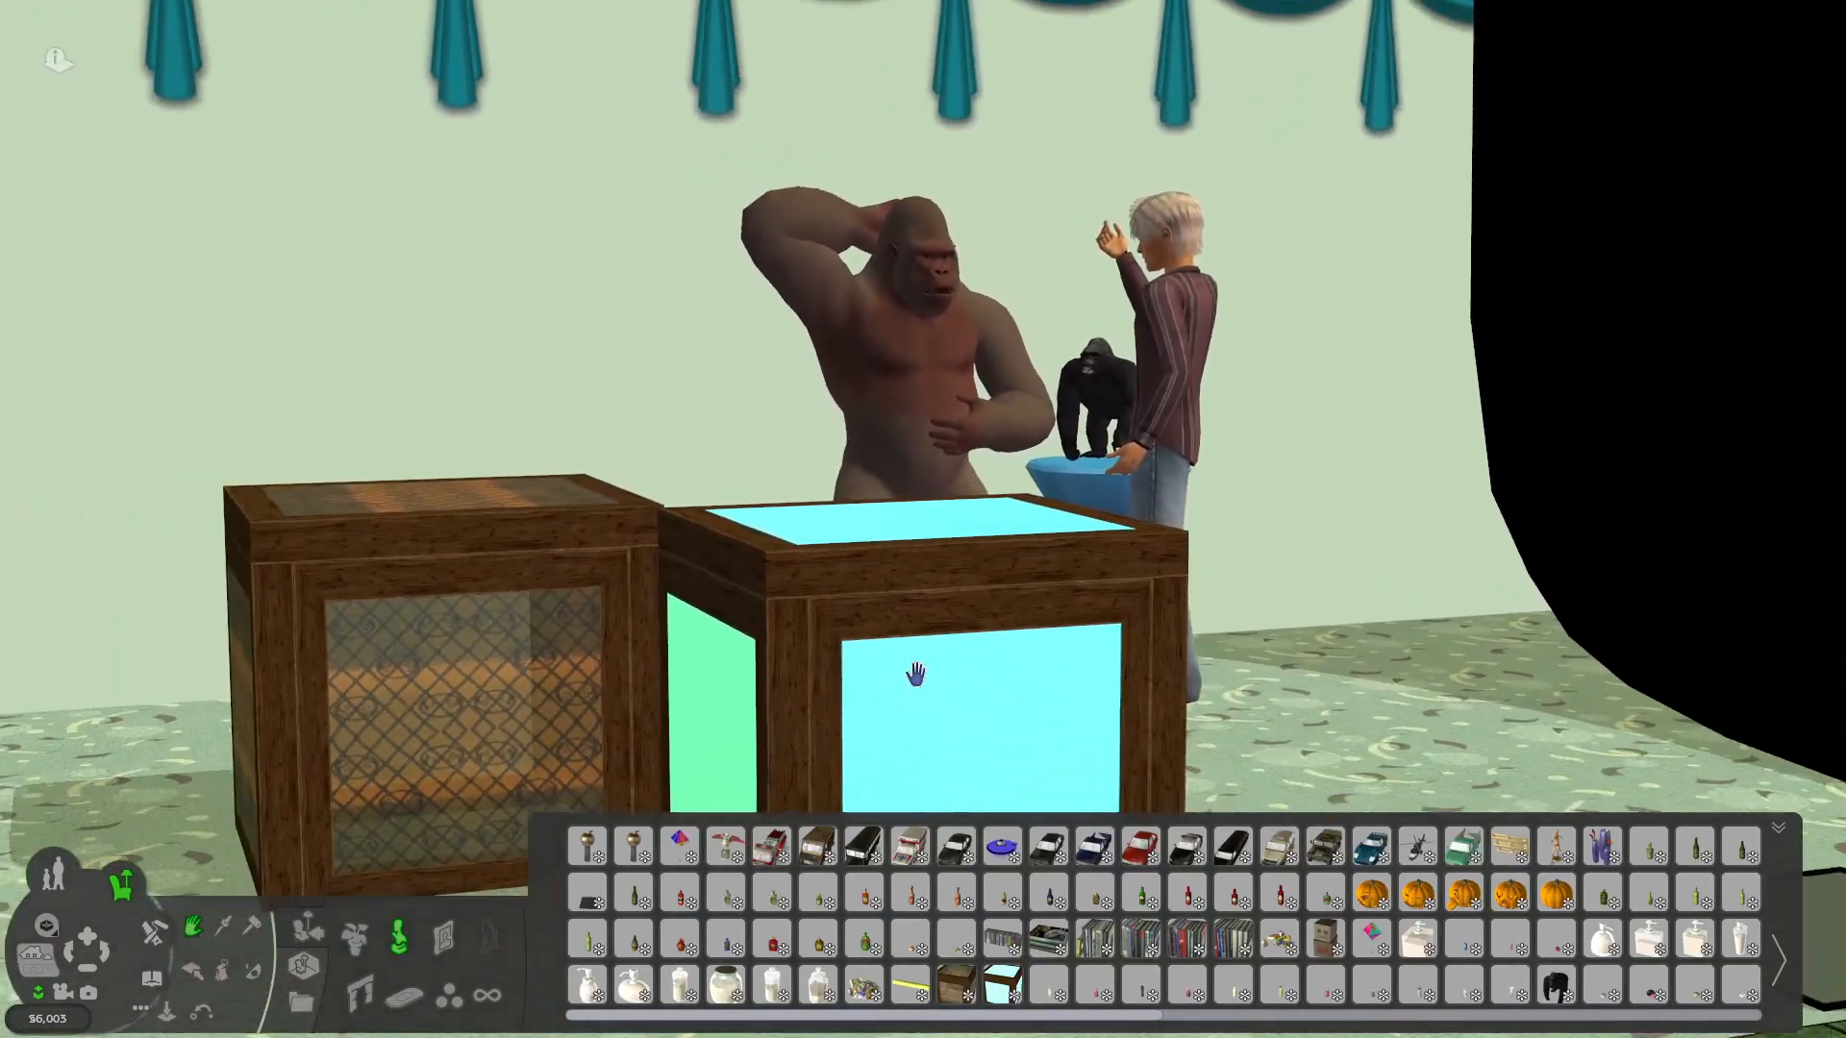
scroll(918, 663, "down", 3)
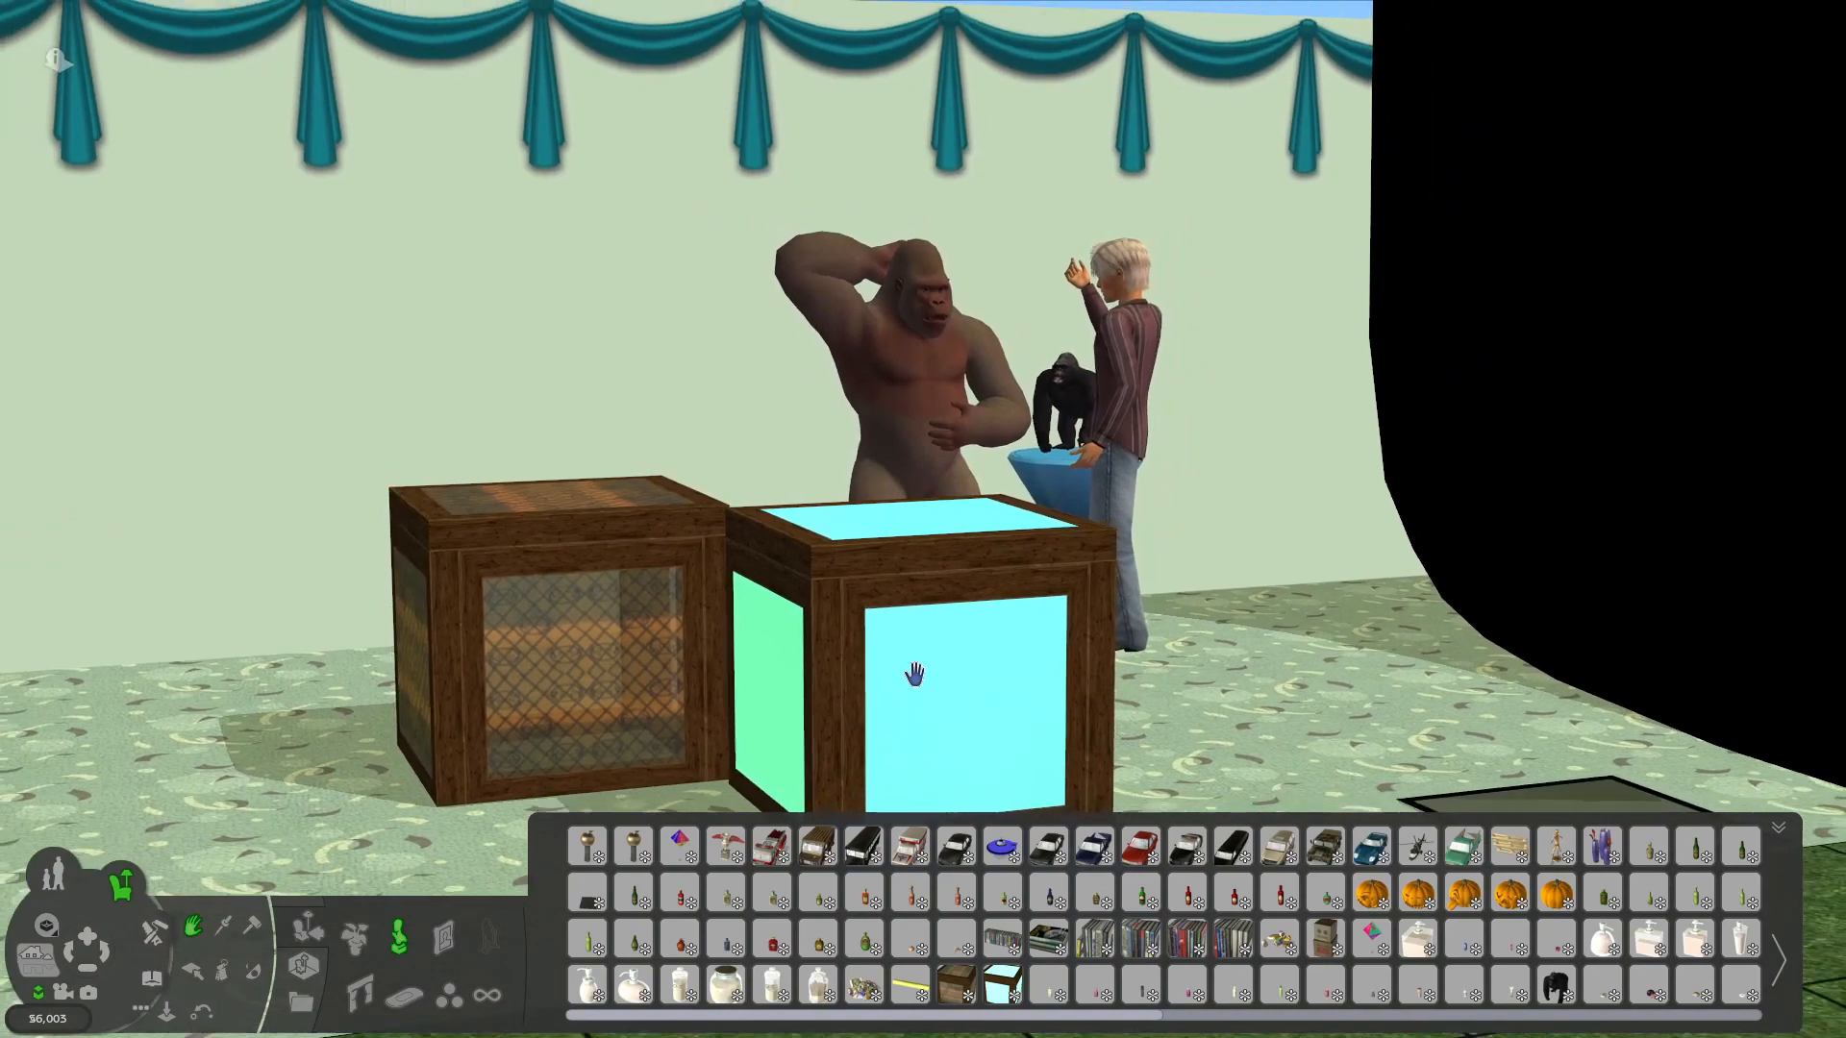
scroll(909, 654, "up", 3)
scroll(736, 560, "down", 2)
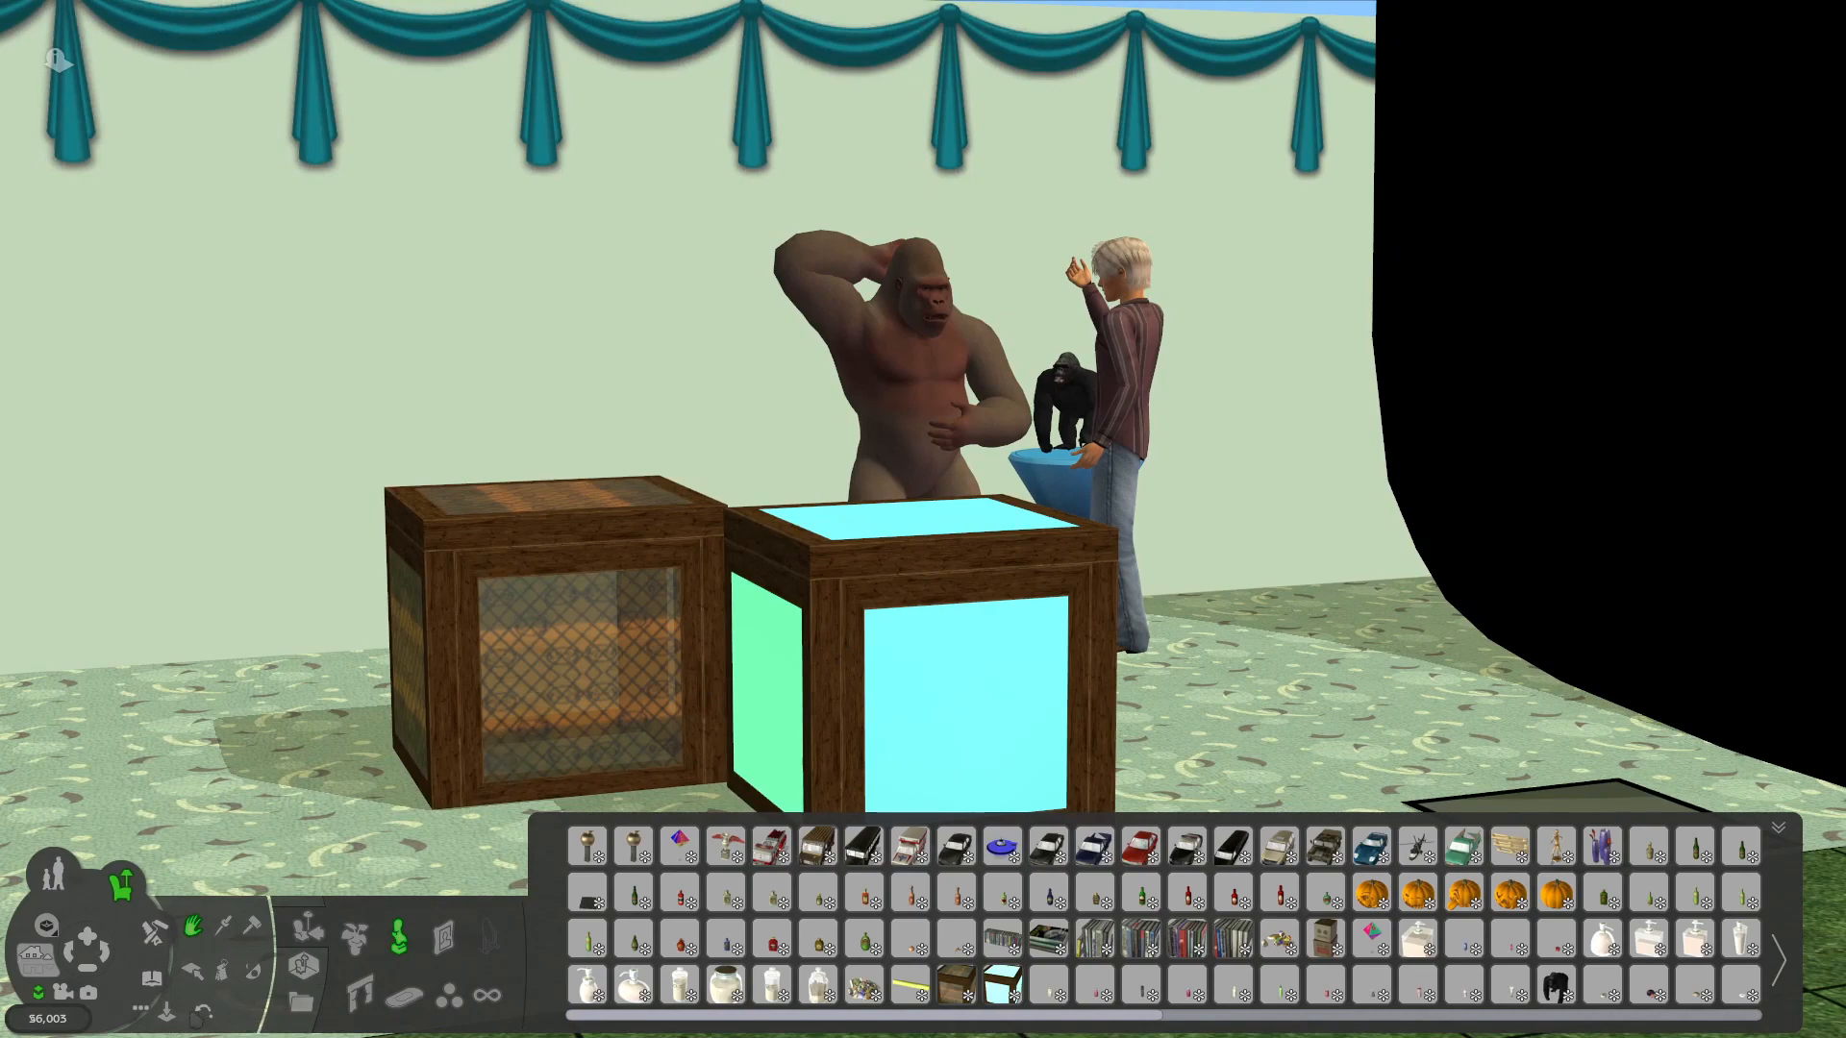
Exit the lot in the game, switch to Discord and watch the participant's live stream in the Voice Workshop channel.
left_click(141, 1009)
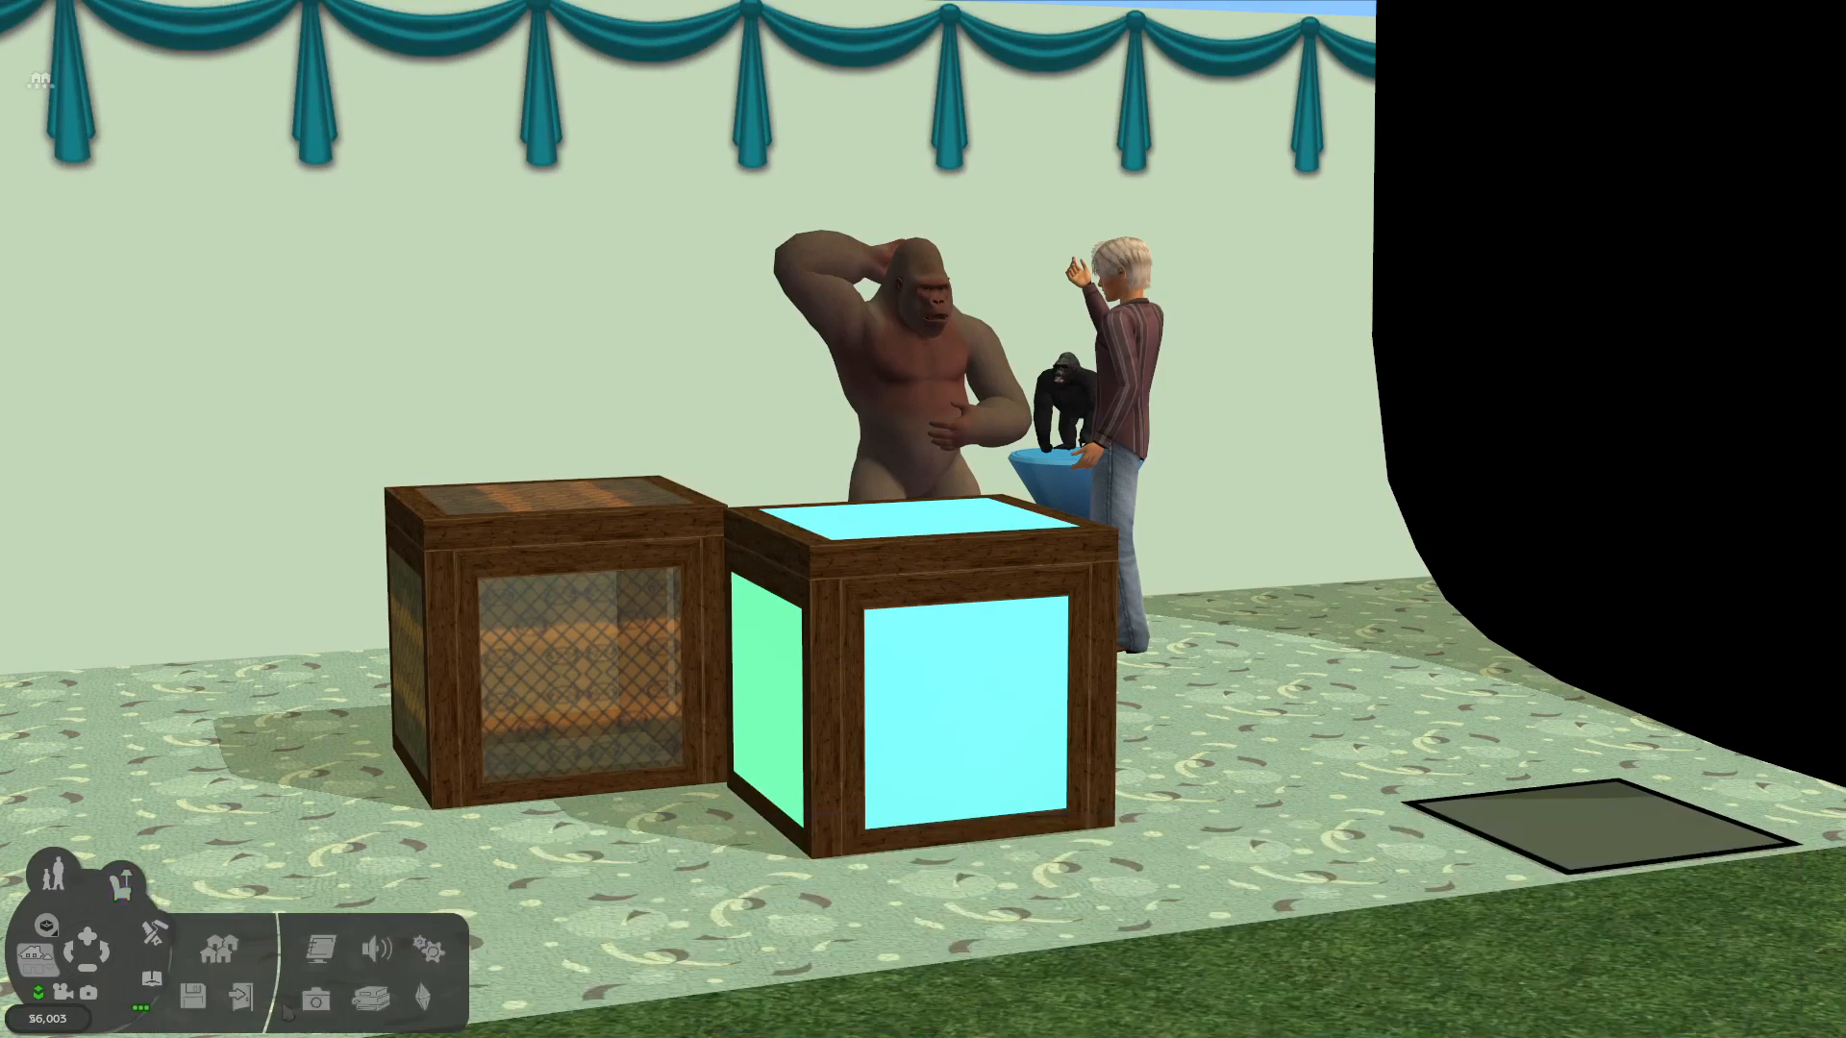
left_click(241, 997)
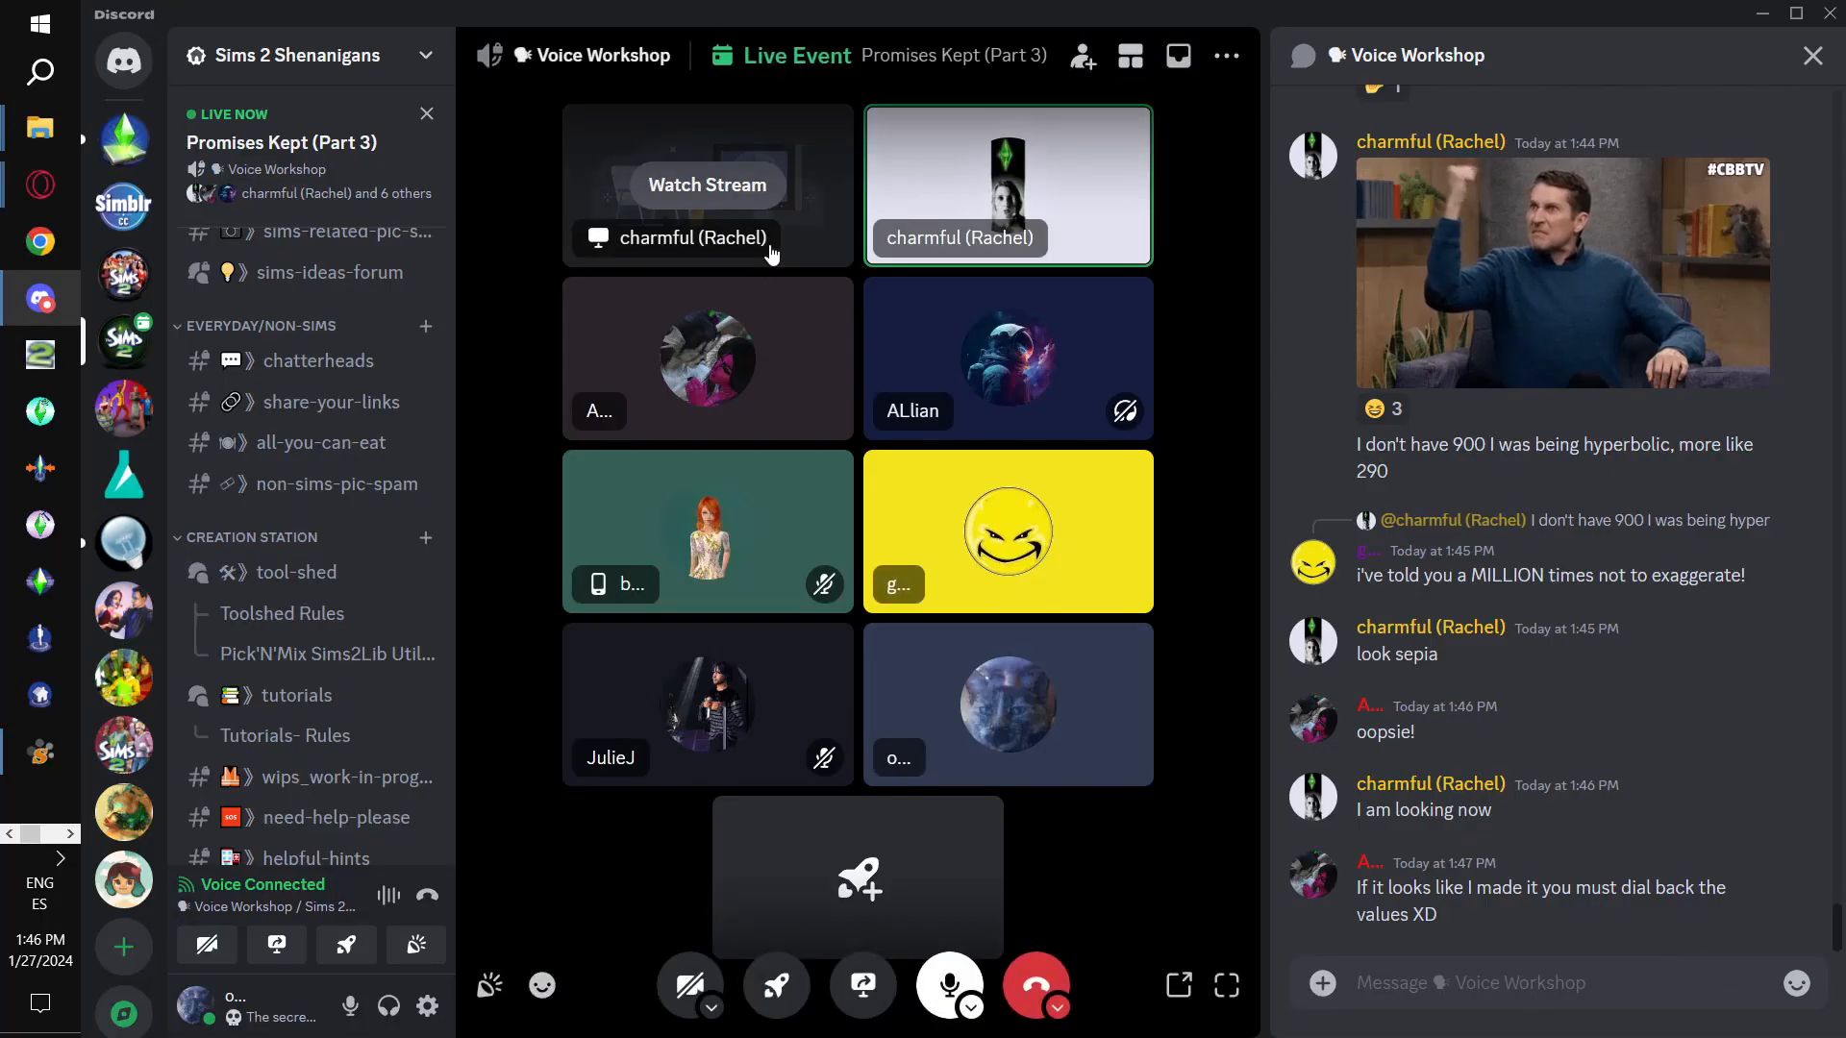
left_click(738, 197)
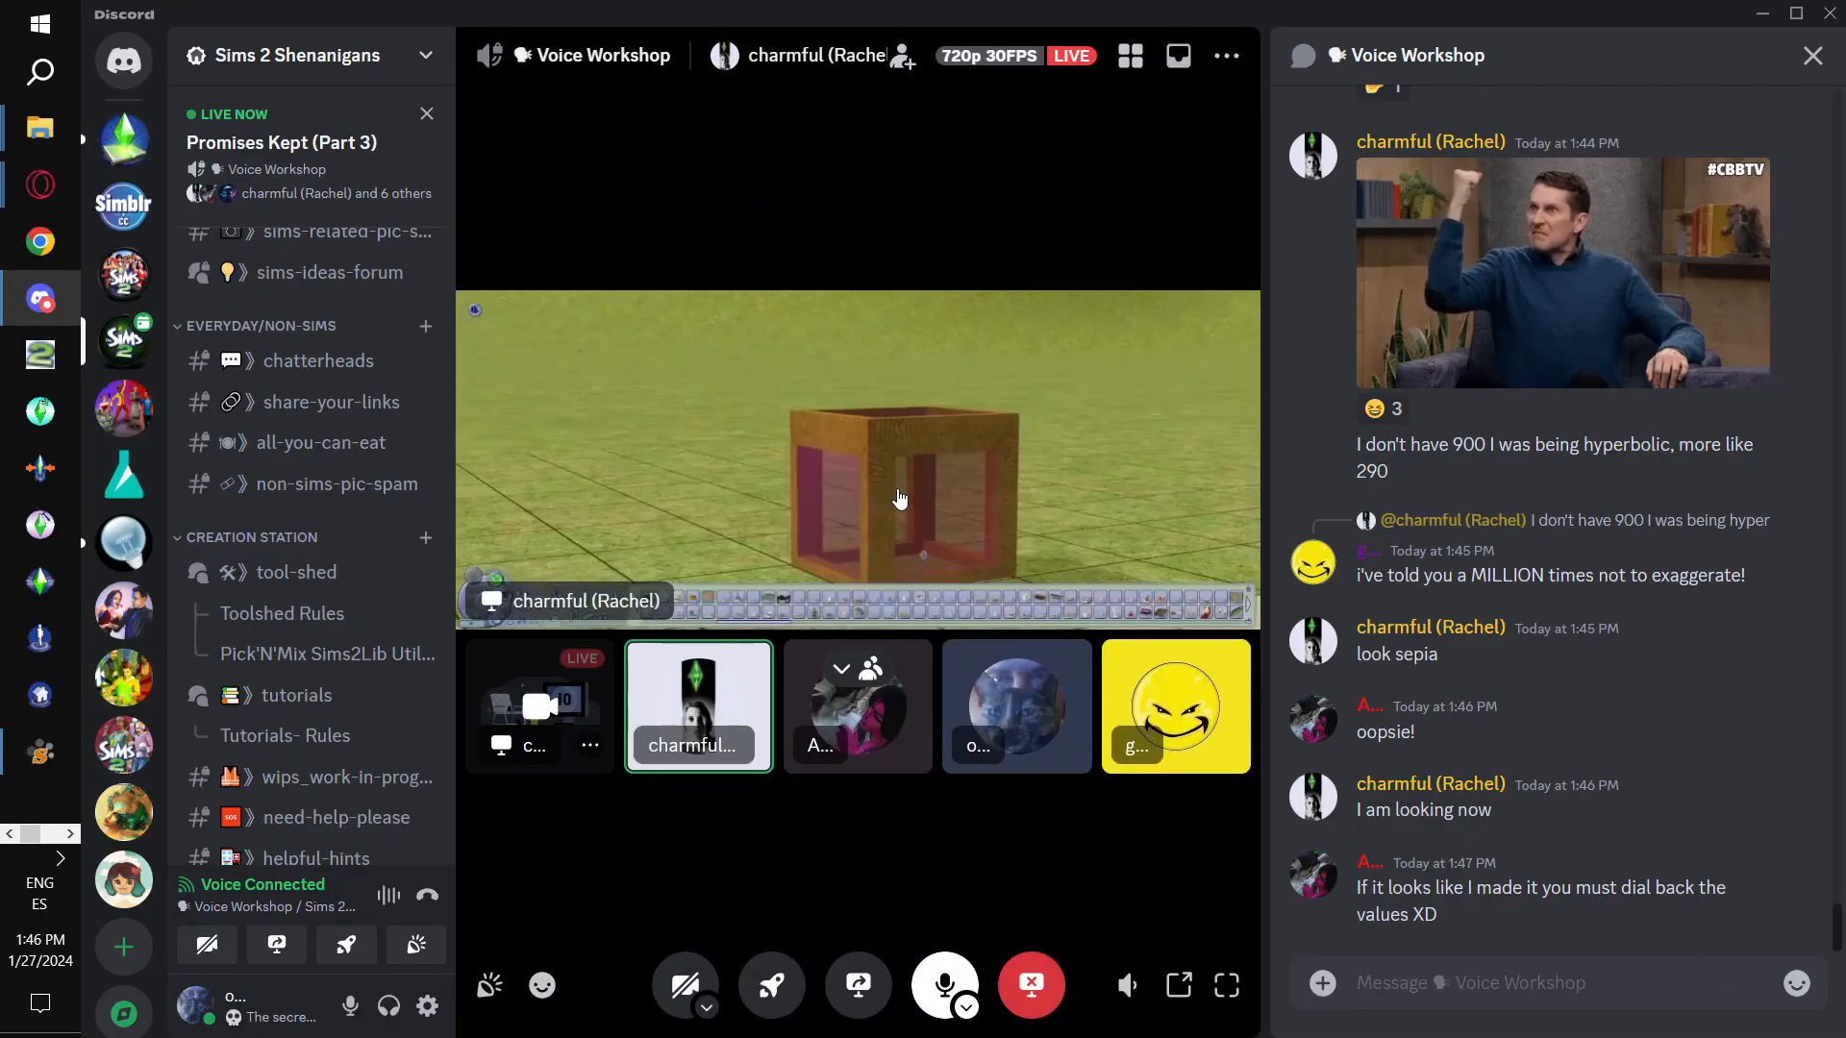